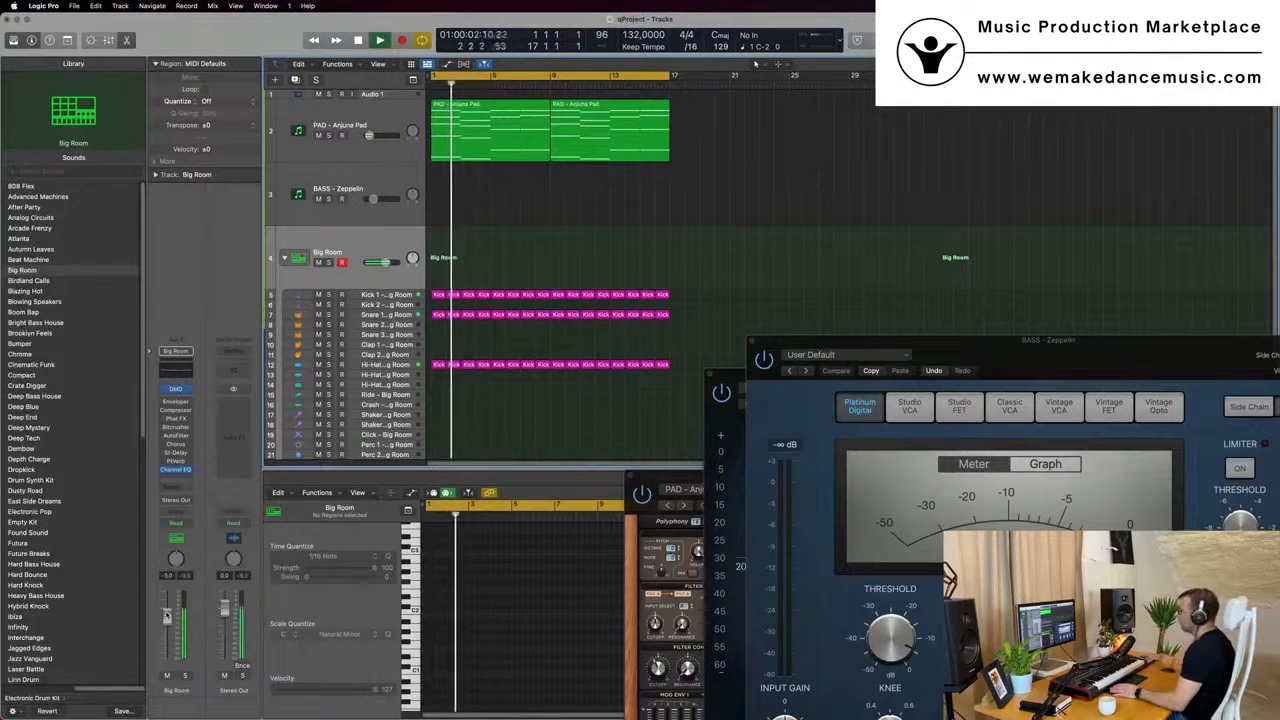
Select the PAD - Anjuna Pad track and play the loop from the start
{"action": "key", "text": "space"}
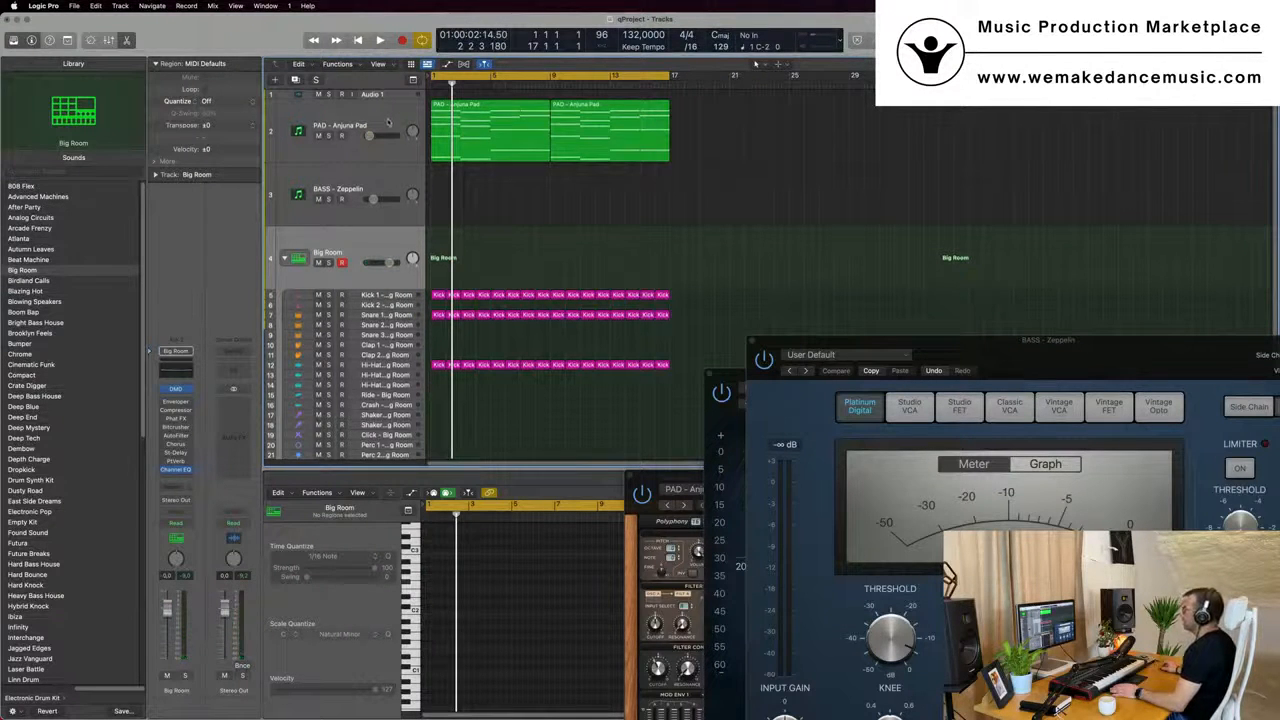
{"action": "left_click", "coordinate": [387, 122]}
{"action": "key", "text": "Return"}
{"action": "key", "text": "space"}
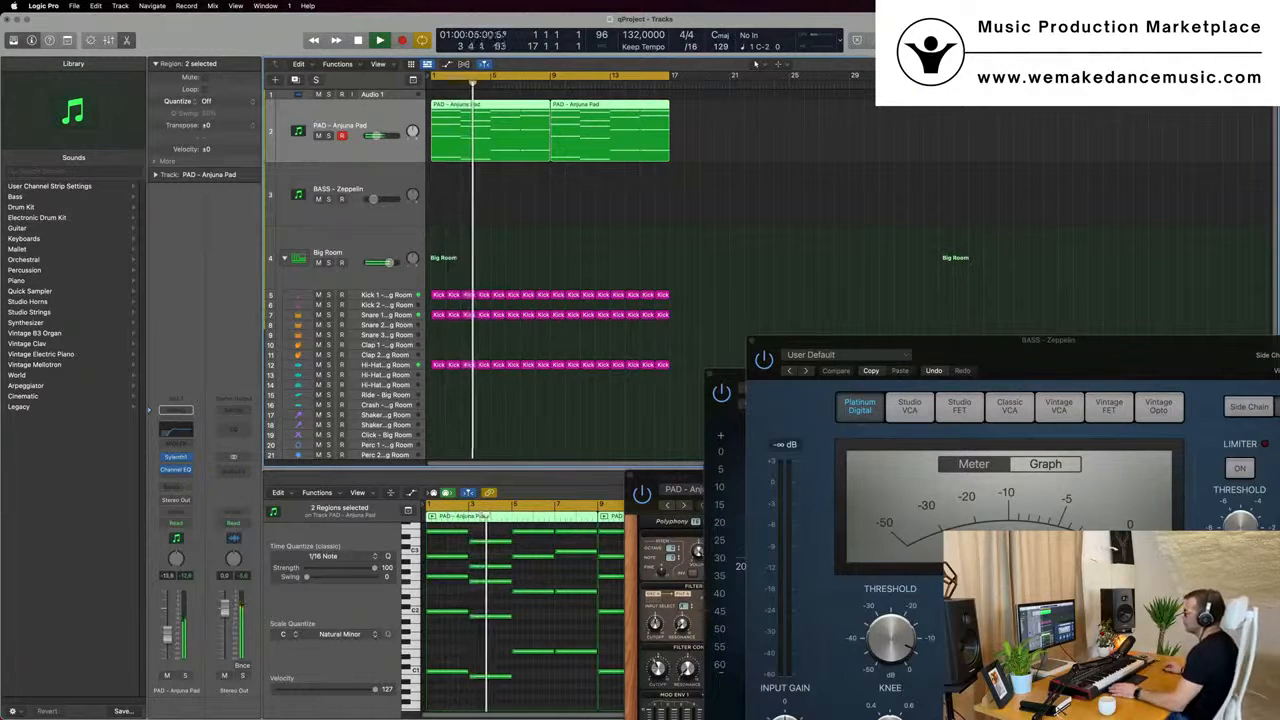
{"action": "key", "text": "Return"}
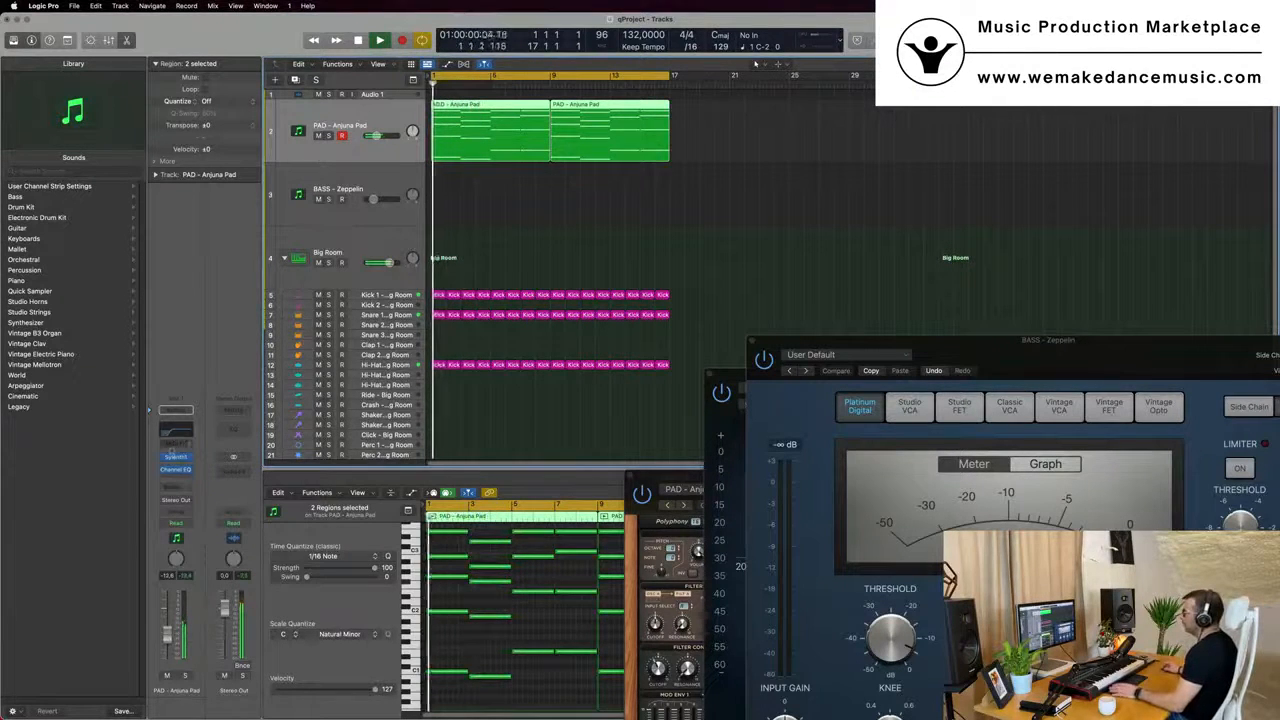
Open the pad track's Sylenth1 instrument, bring its window into view and adjust the filter cutoff while the loop plays
{"action": "left_click", "coordinate": [177, 458]}
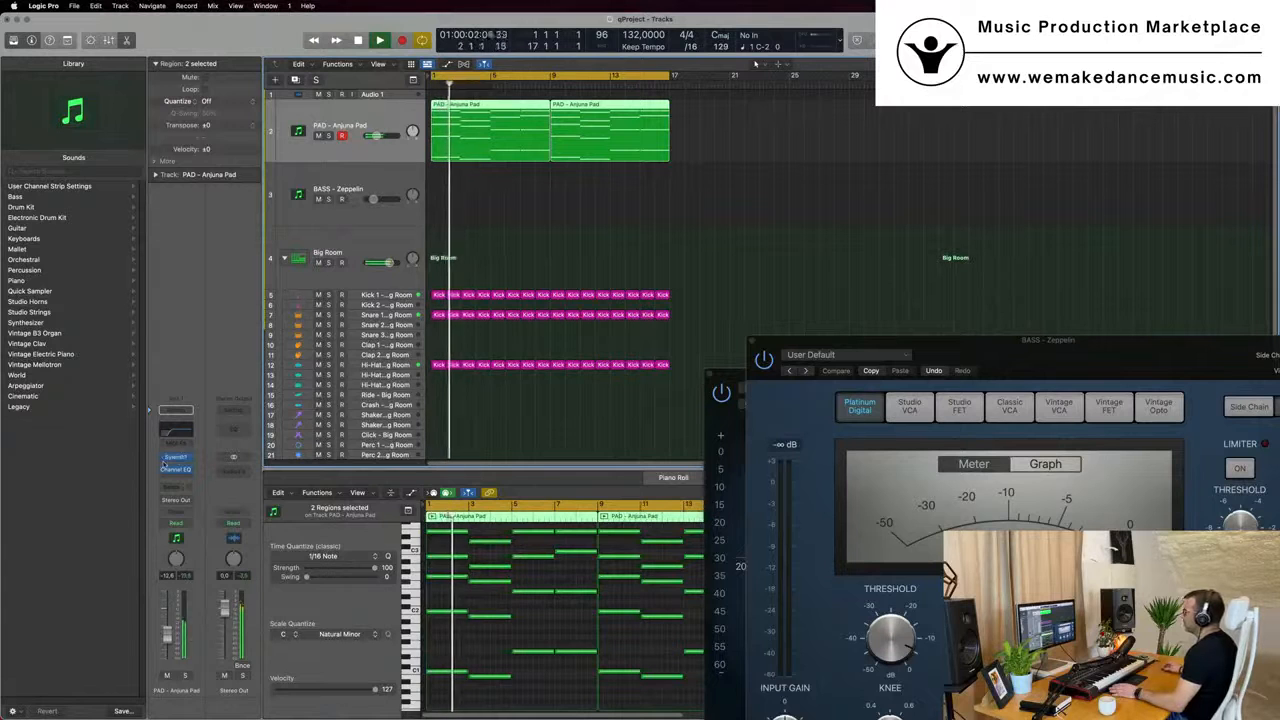
{"action": "left_click", "coordinate": [177, 458]}
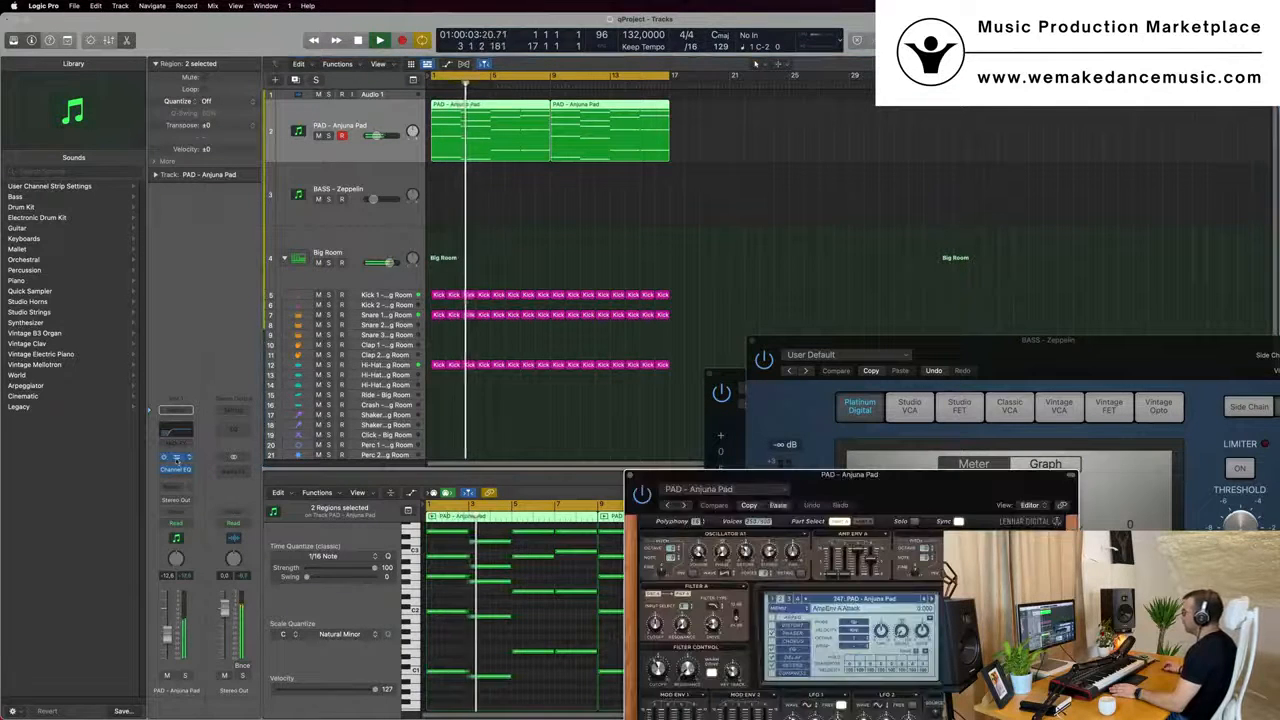
{"action": "left_click_drag", "start_coordinate": [847, 488], "coordinate": [737, 274]}
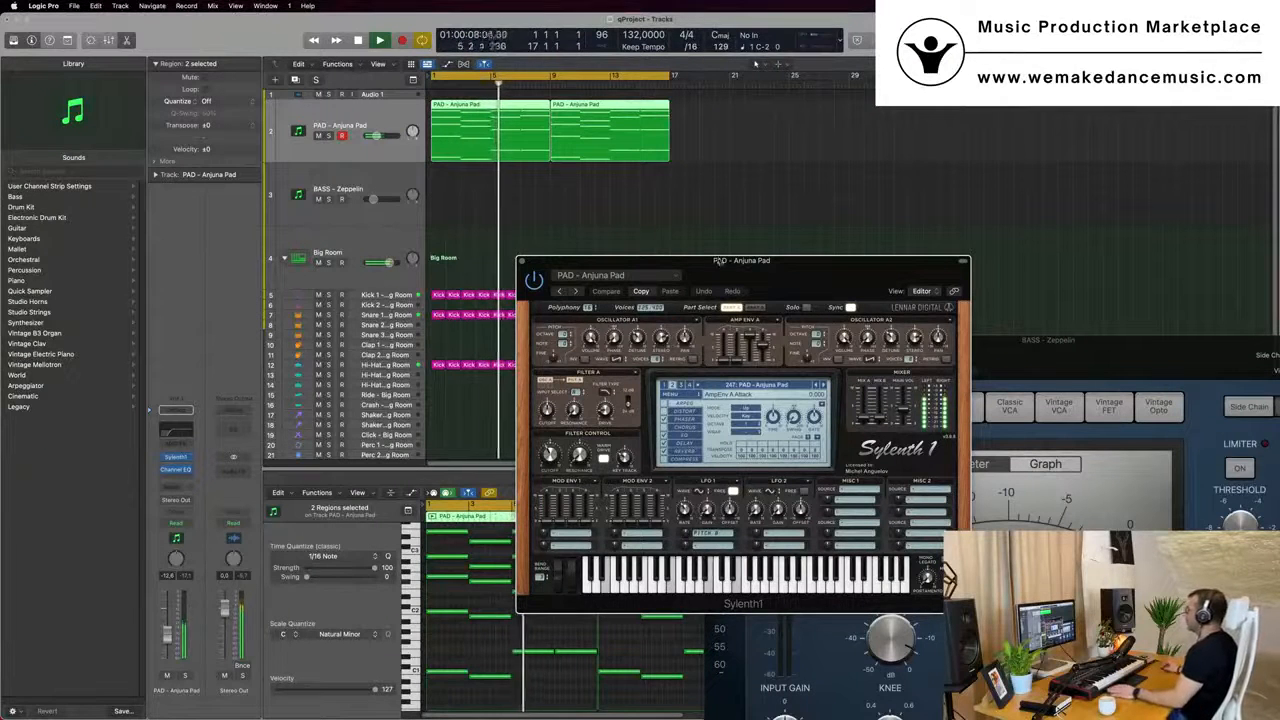
{"action": "left_click_drag", "start_coordinate": [763, 264], "coordinate": [686, 245]}
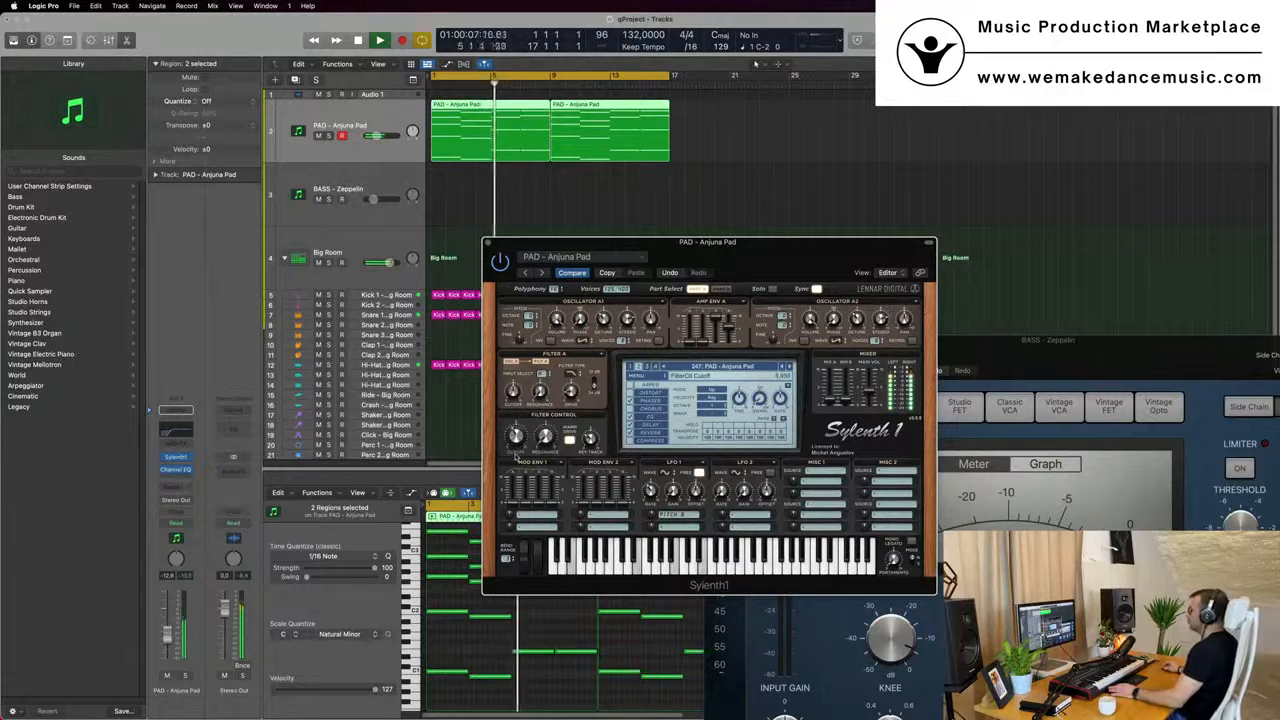
{"action": "left_click_drag", "start_coordinate": [806, 252], "coordinate": [891, 230]}
{"action": "key", "text": "Return"}
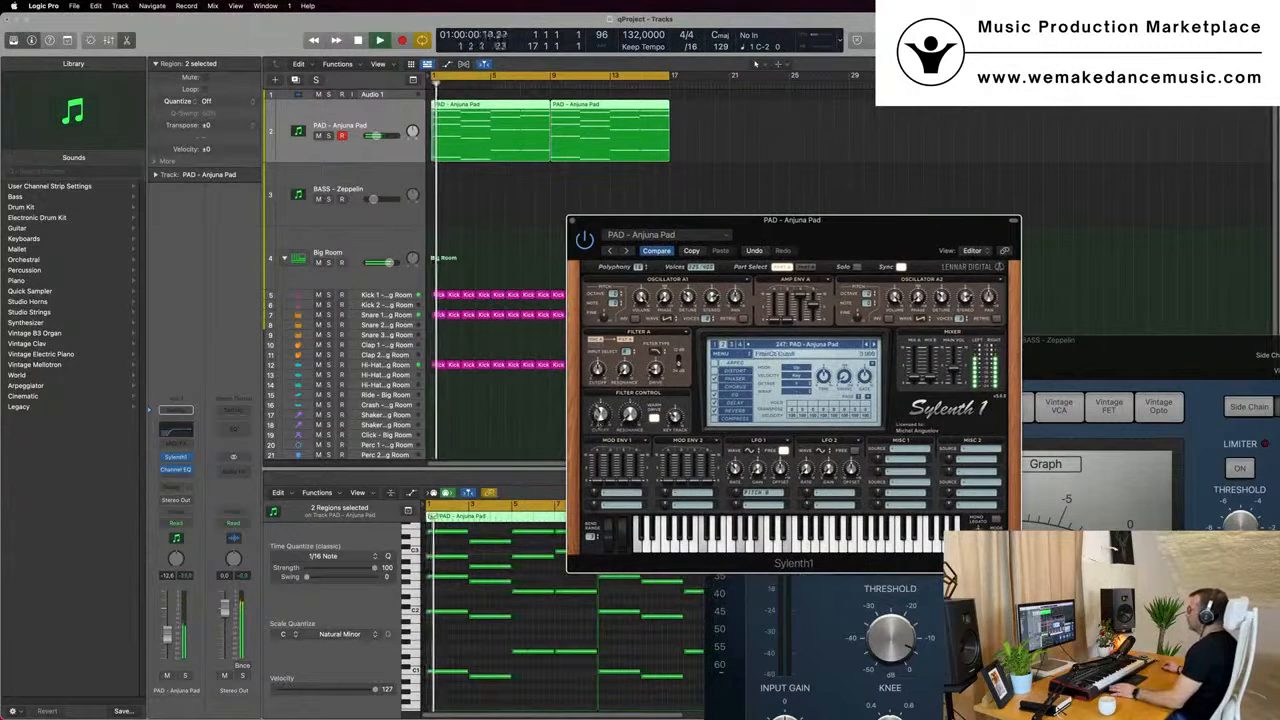
Stop playback, duplicate the PAD - Anjuna Pad track and copy both pad regions onto the new track
{"action": "key", "text": "space"}
{"action": "left_click", "coordinate": [296, 80]}
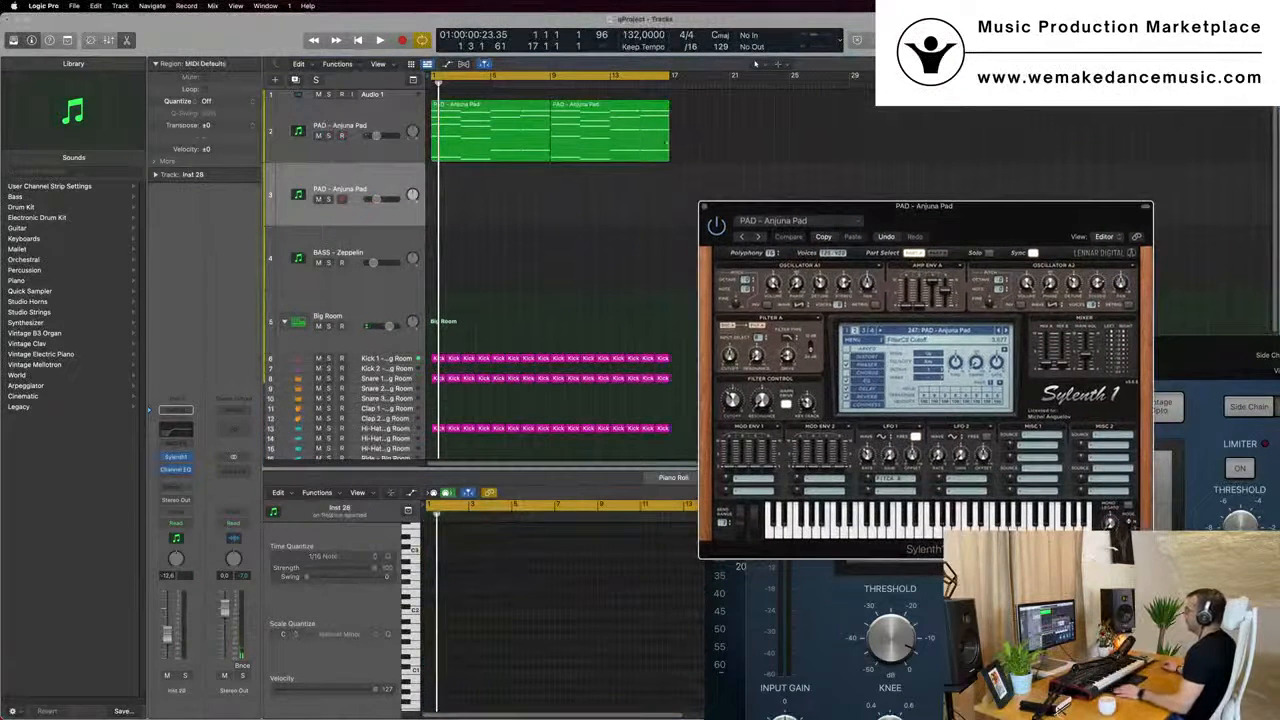
{"action": "left_click_drag", "start_coordinate": [690, 95], "coordinate": [483, 205]}
Select all notes in the two copied pad regions and shorten them into short chord stabs
{"action": "left_click", "coordinate": [493, 578]}
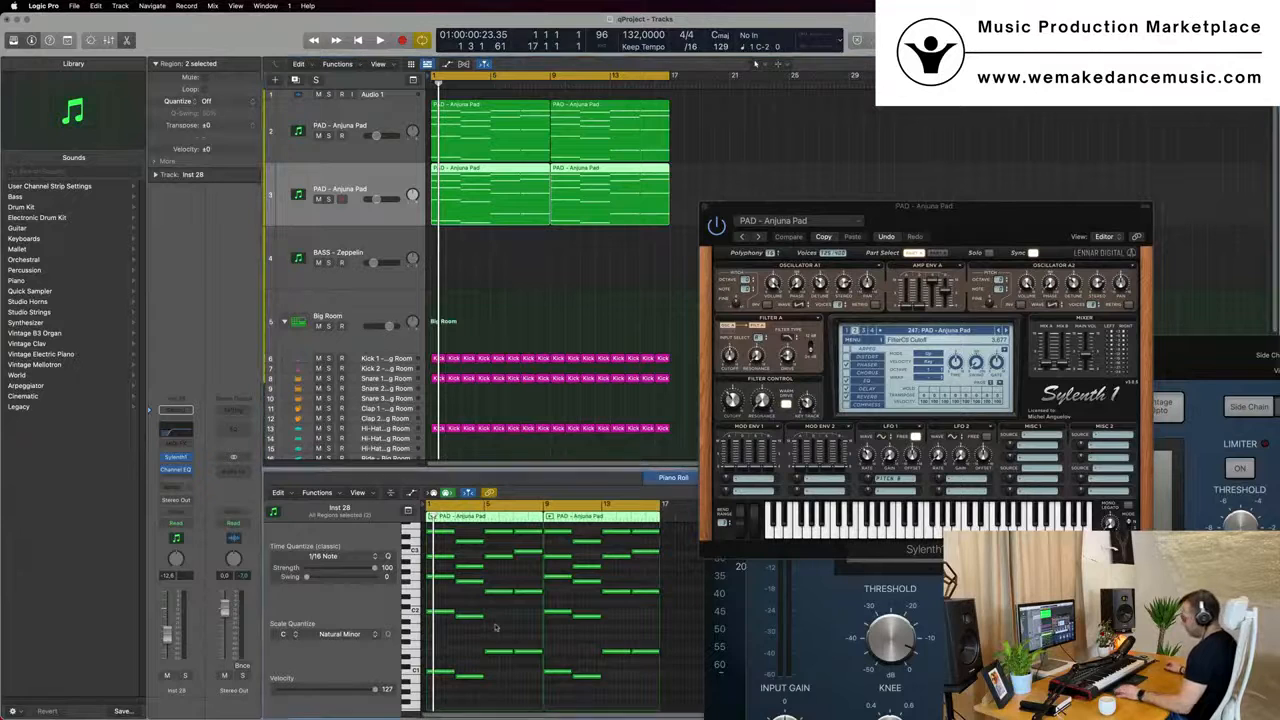
{"action": "key", "text": "super+a"}
{"action": "scroll", "coordinate": [488, 628], "scroll_direction": "up", "scroll_amount": 5}
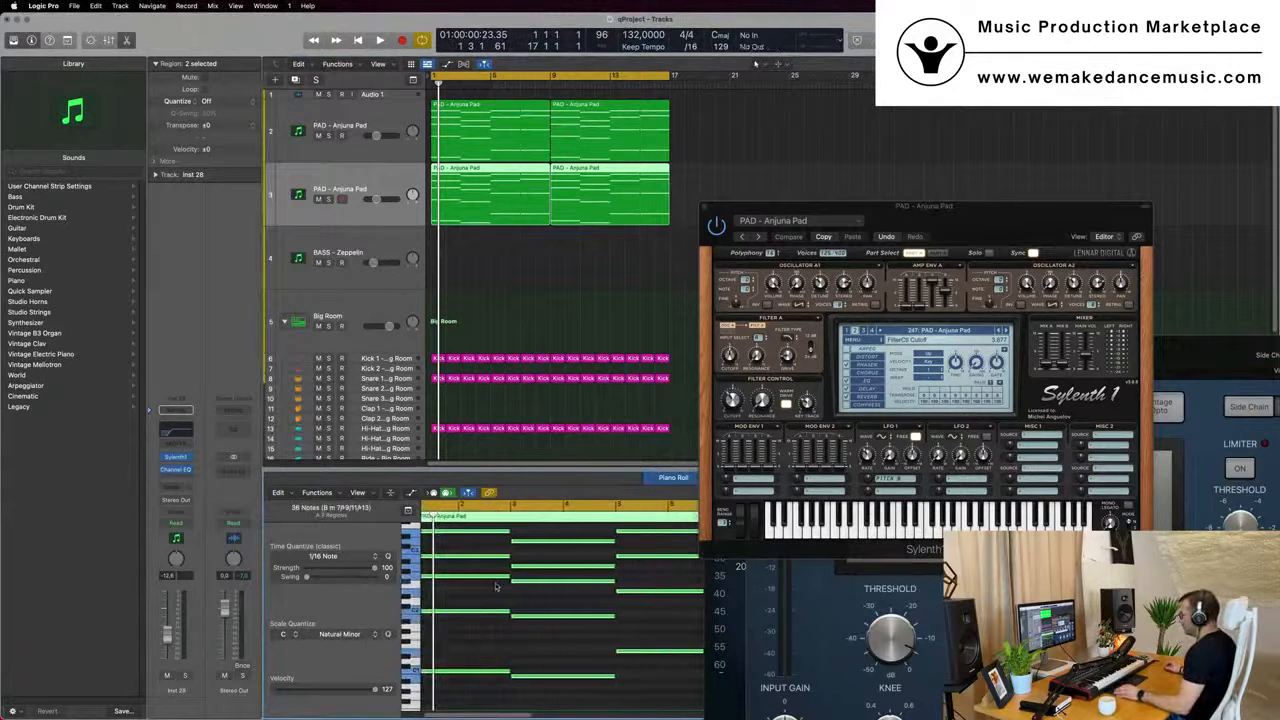
{"action": "scroll", "coordinate": [499, 590], "scroll_direction": "left", "scroll_amount": 2}
{"action": "left_click_drag", "start_coordinate": [528, 616], "coordinate": [433, 624]}
Copy the short chords to further positions in the bars to build a rhythmic stab pattern across both regions
{"action": "scroll", "coordinate": [440, 623], "scroll_direction": "up", "scroll_amount": 4}
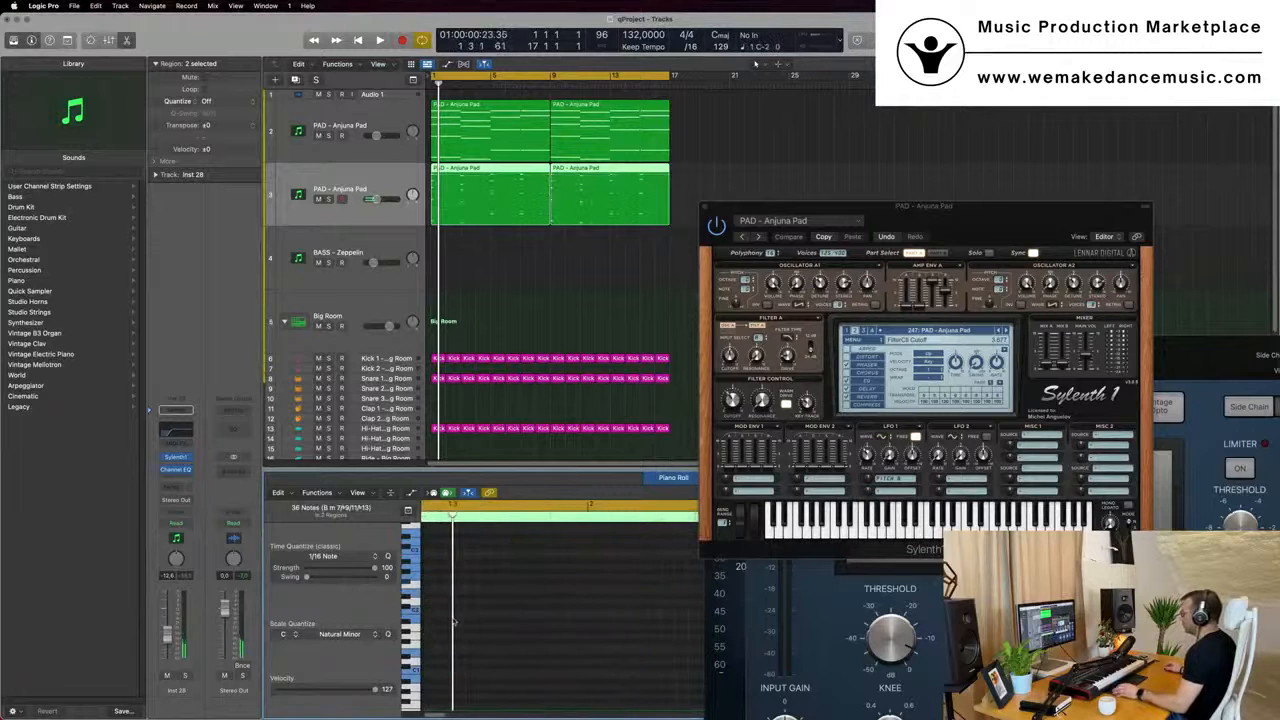
{"action": "scroll", "coordinate": [460, 618], "scroll_direction": "down", "scroll_amount": 3}
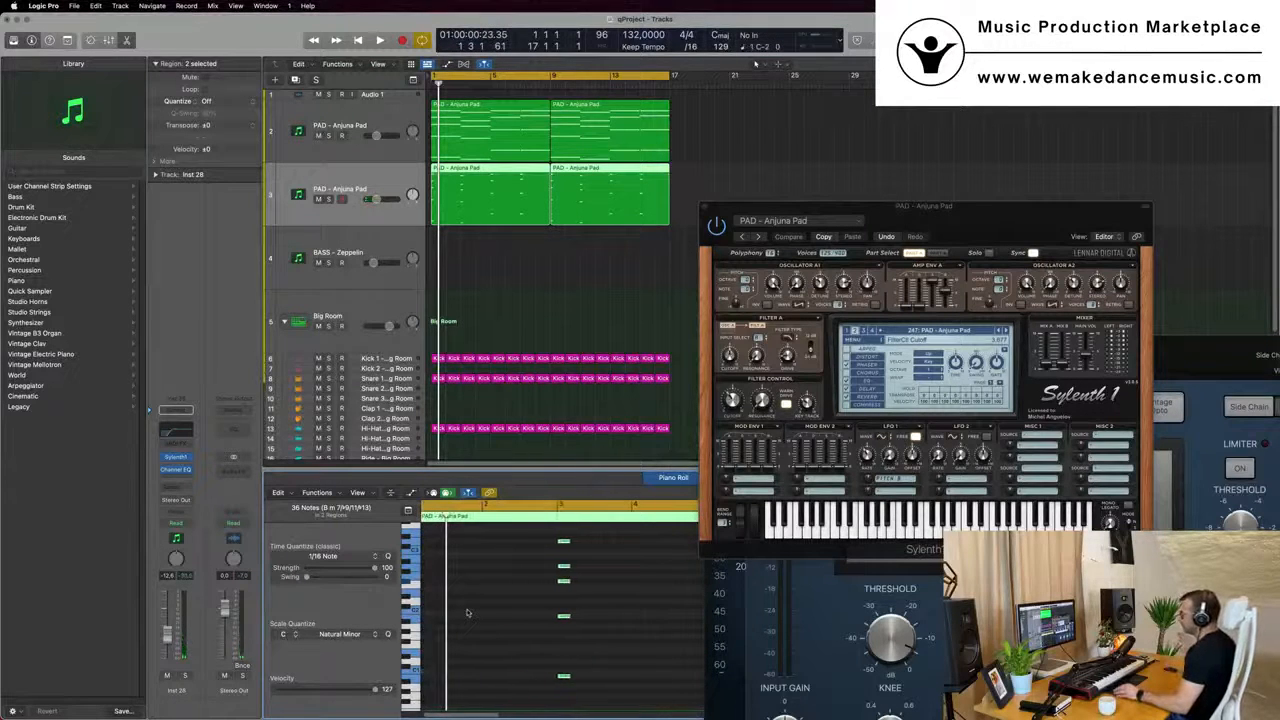
{"action": "scroll", "coordinate": [460, 612], "scroll_direction": "left", "scroll_amount": 2}
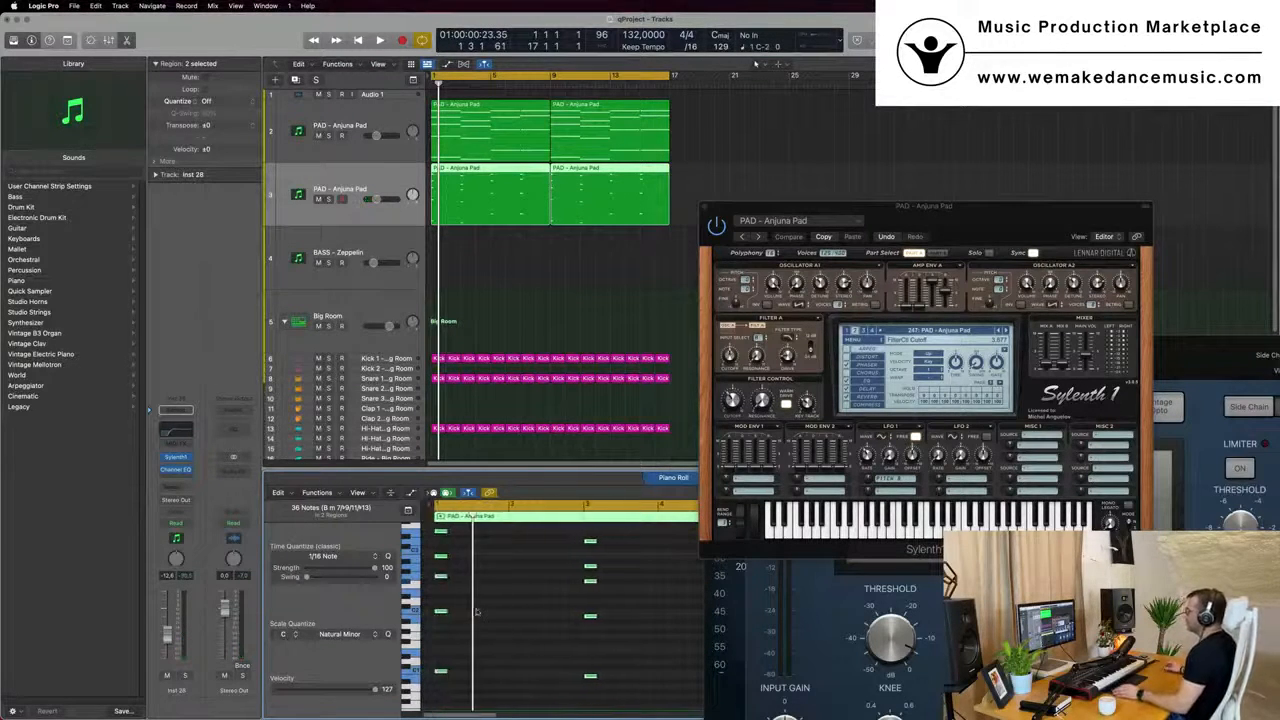
{"action": "left_click_drag", "start_coordinate": [444, 614], "coordinate": [524, 617]}
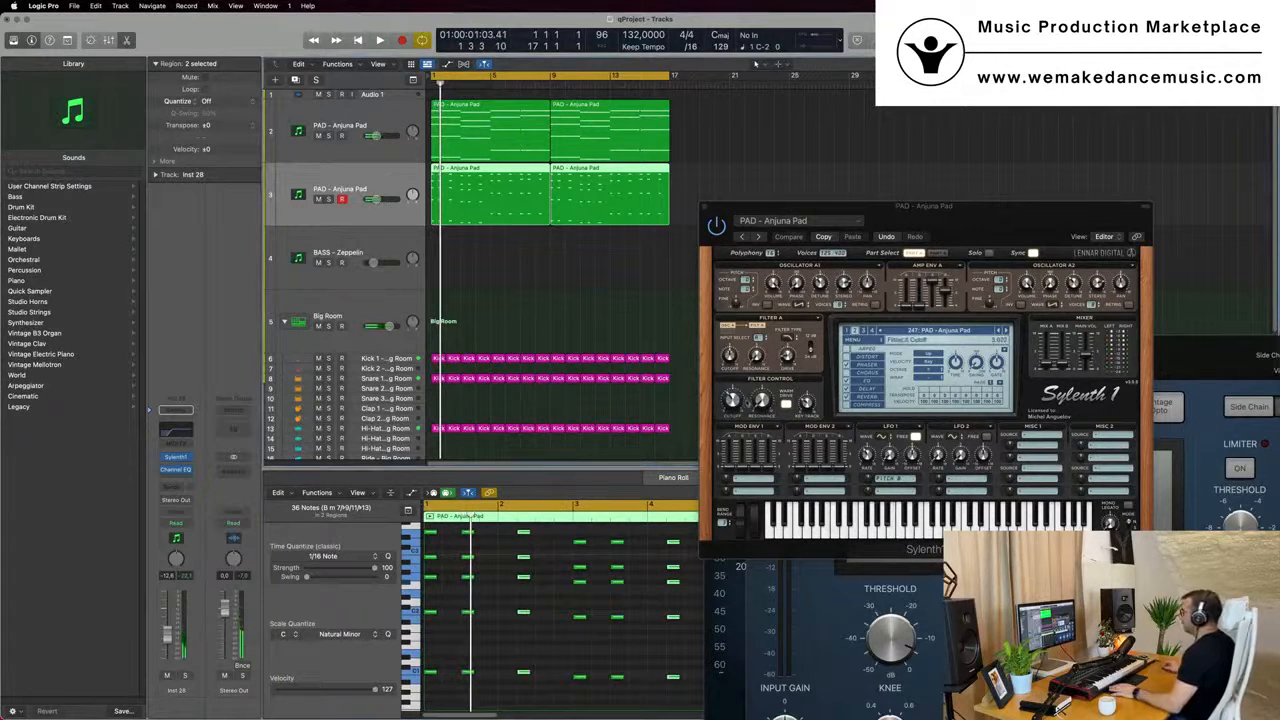
Adjust the filter cutoff in the original pad's Sylenth1 while replaying the loop from the start
{"action": "left_click", "coordinate": [741, 404]}
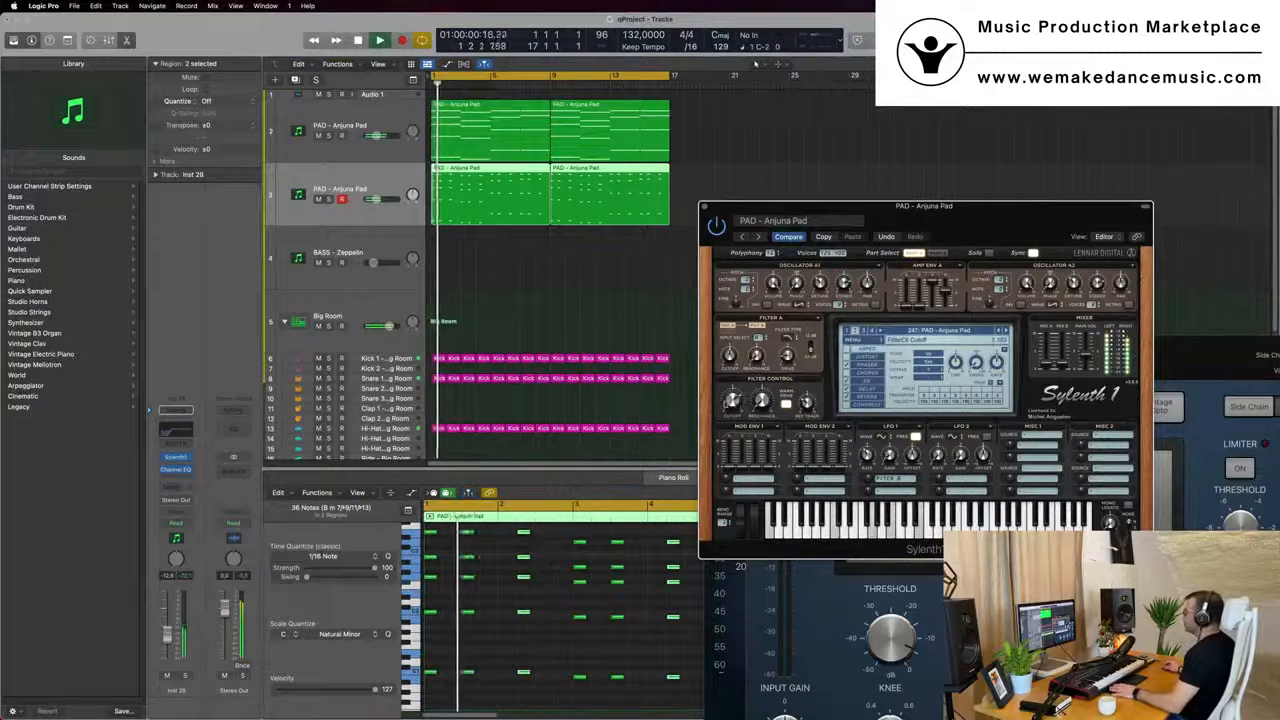
{"action": "key", "text": "space"}
{"action": "left_click_drag", "start_coordinate": [736, 401], "coordinate": [736, 404]}
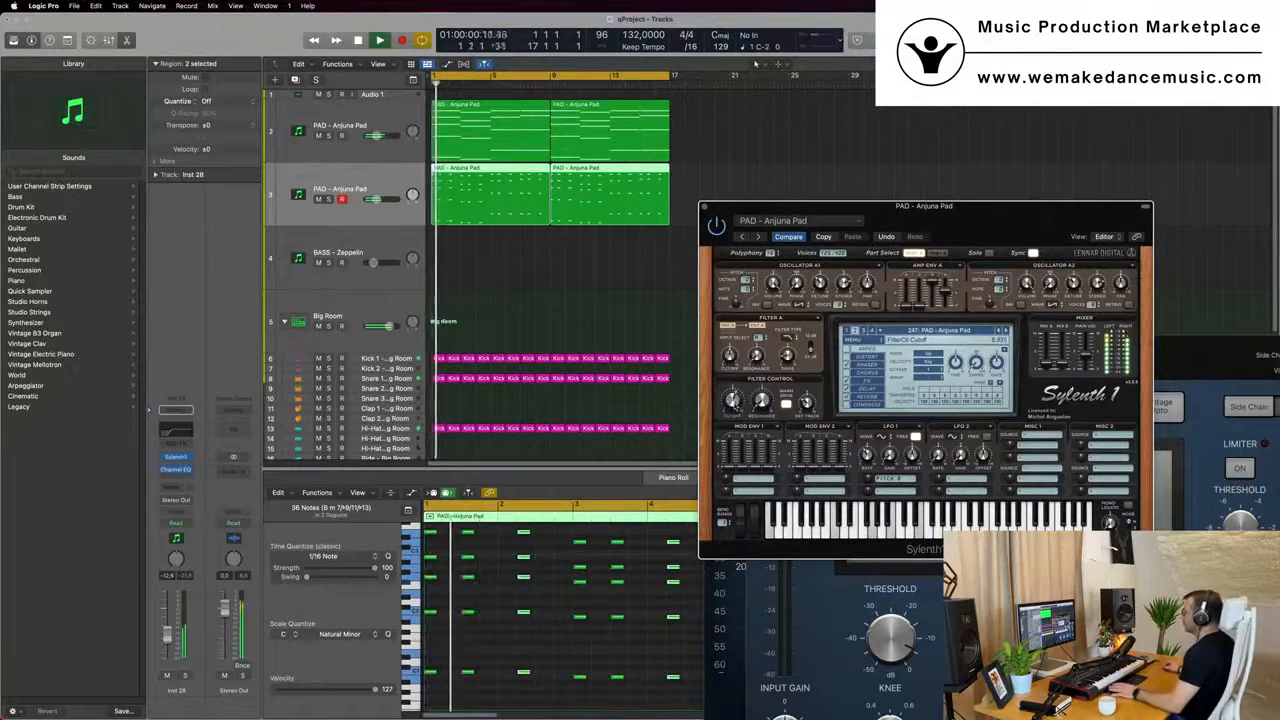
{"action": "key", "text": "space"}
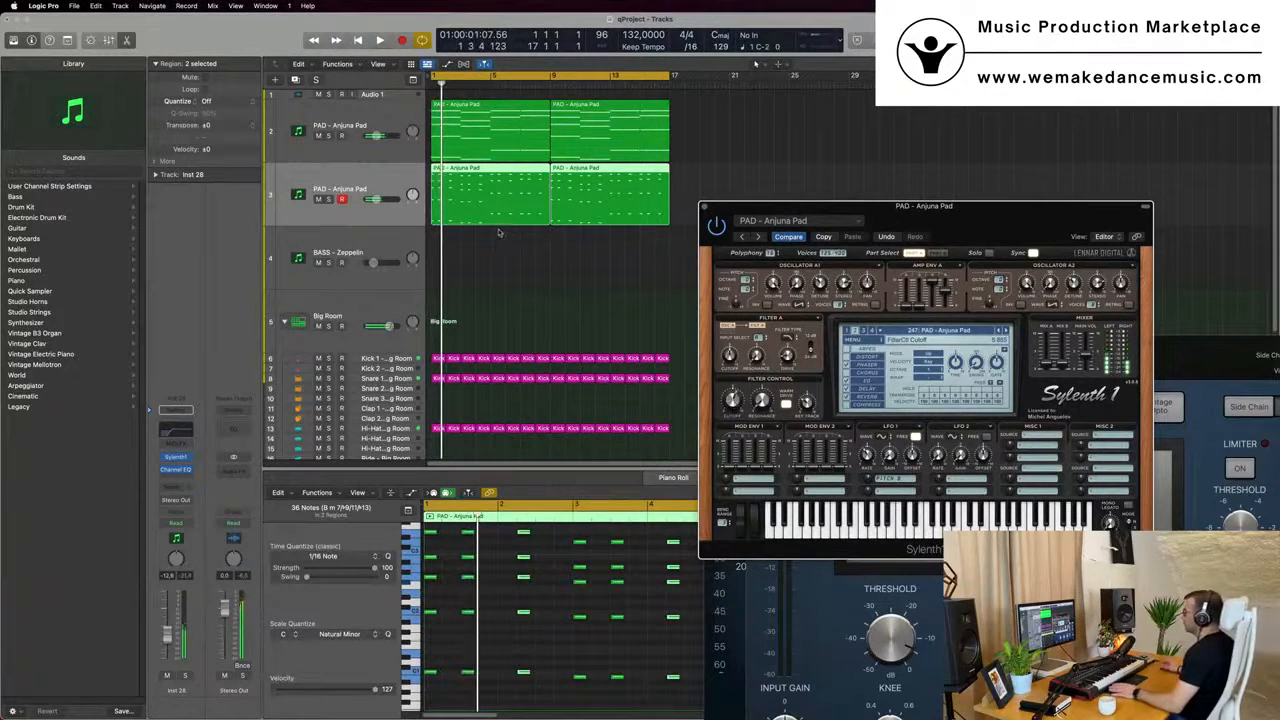
{"action": "left_click", "coordinate": [404, 124]}
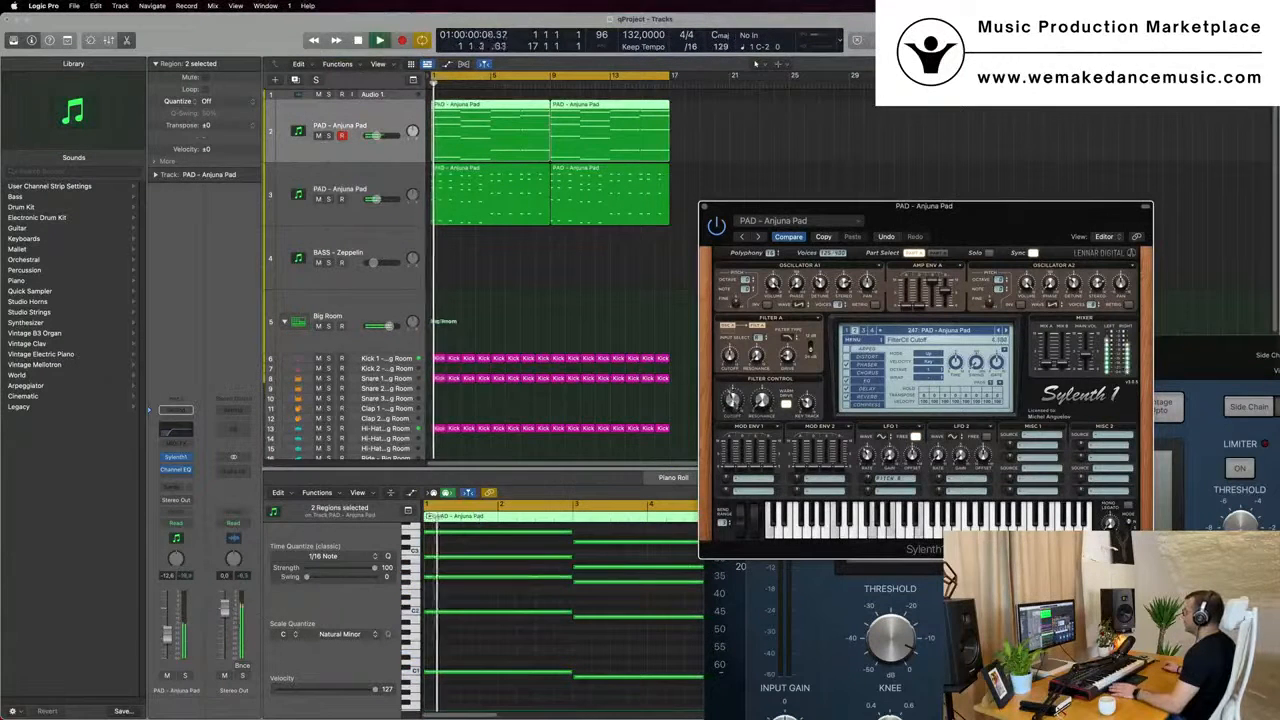
Open the duplicated pad track's Sylenth1 beside the original's window and raise the duplicated track's volume during playback
{"action": "left_click", "coordinate": [391, 194]}
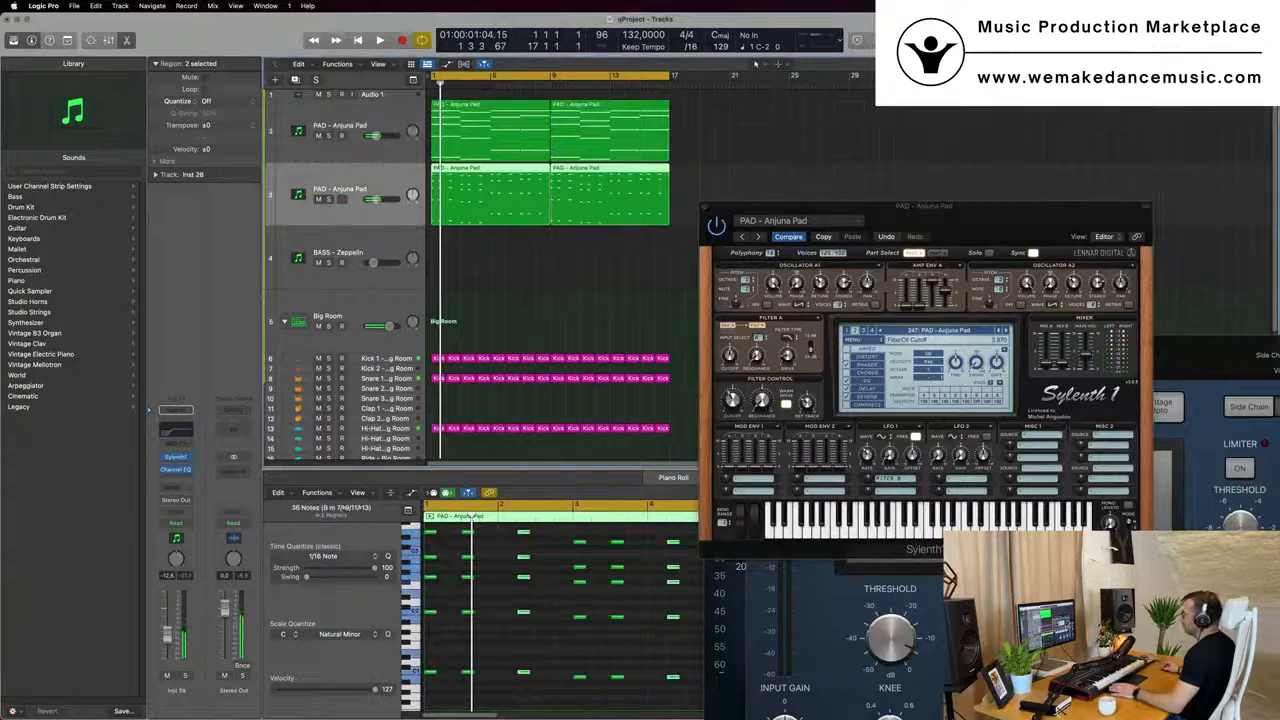
{"action": "left_click", "coordinate": [177, 458]}
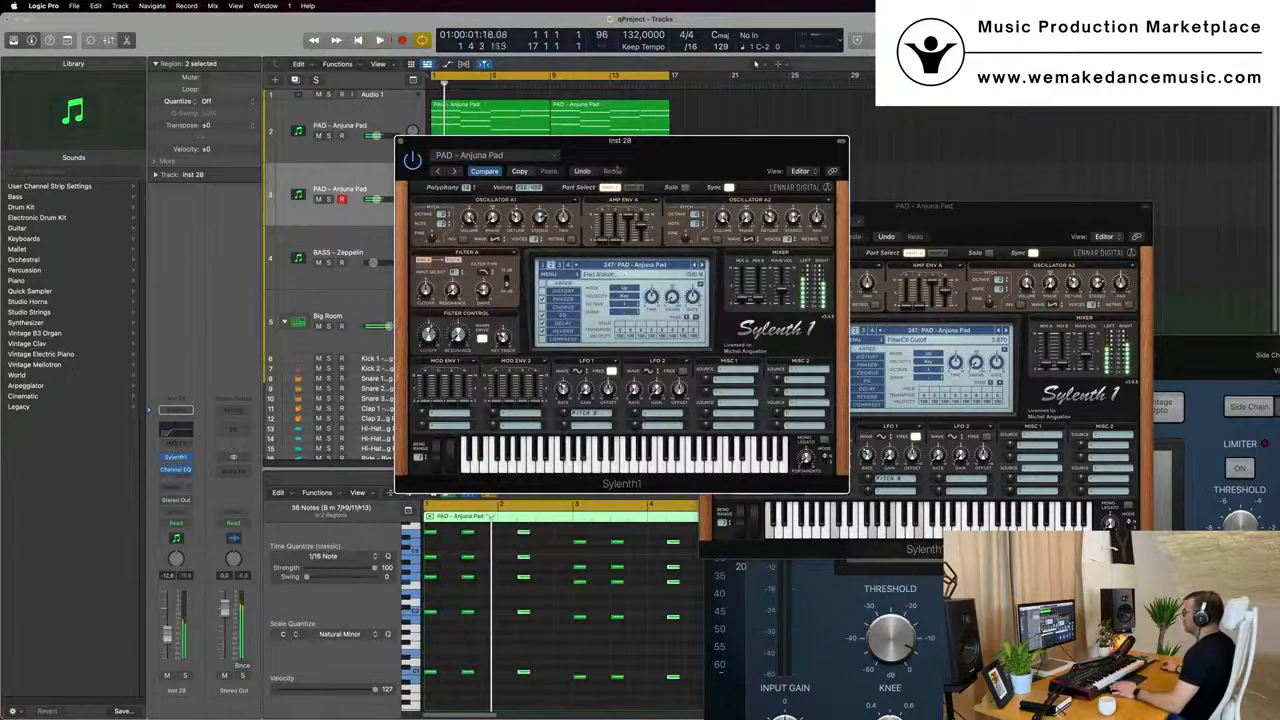
{"action": "left_click_drag", "start_coordinate": [651, 143], "coordinate": [1043, 165]}
{"action": "key", "text": "space"}
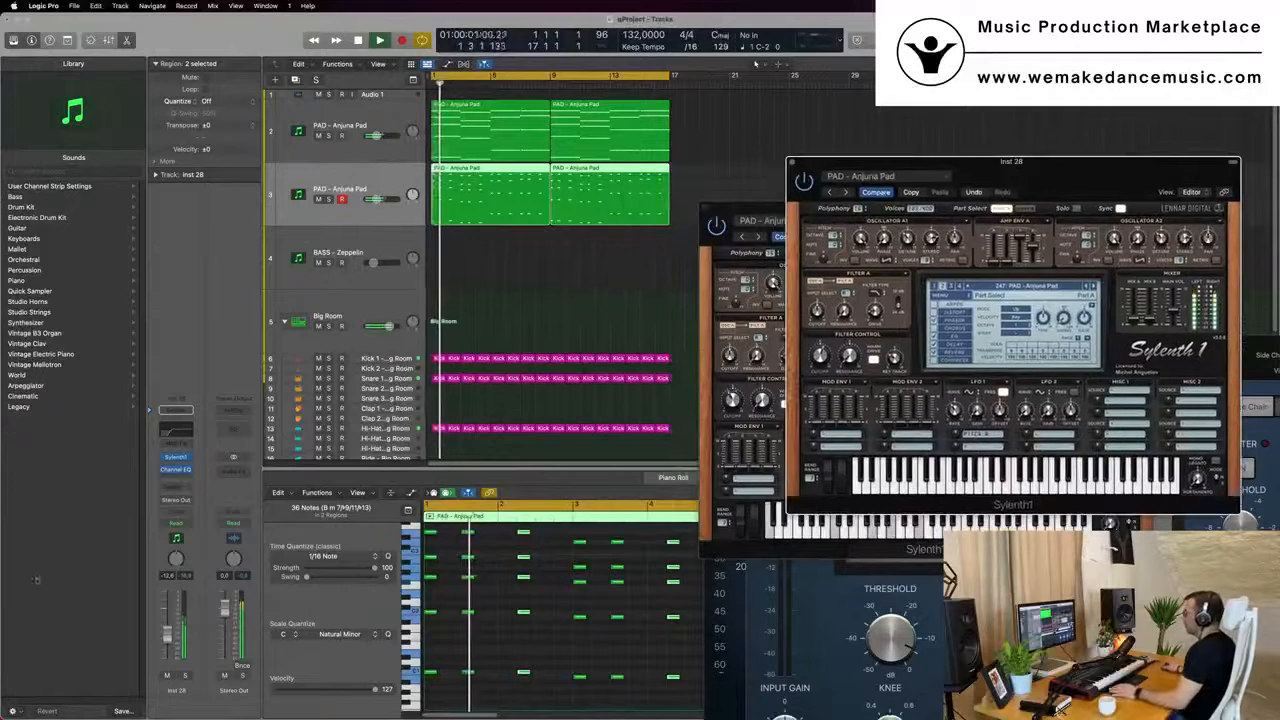
Move the second and third chord stabs of the duplicated pad pattern earlier and play back the new rhythm
{"action": "left_click", "coordinate": [600, 606]}
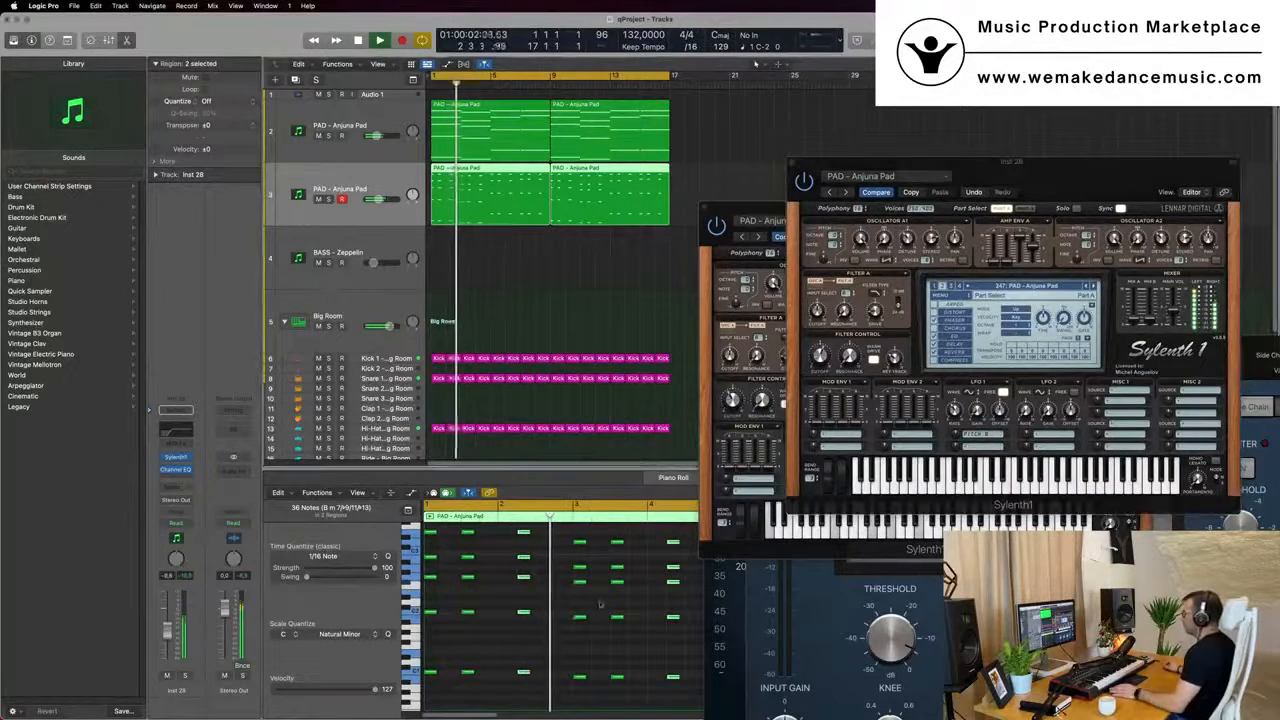
{"action": "scroll", "coordinate": [556, 618], "scroll_direction": "down", "scroll_amount": 1}
{"action": "key", "text": "space"}
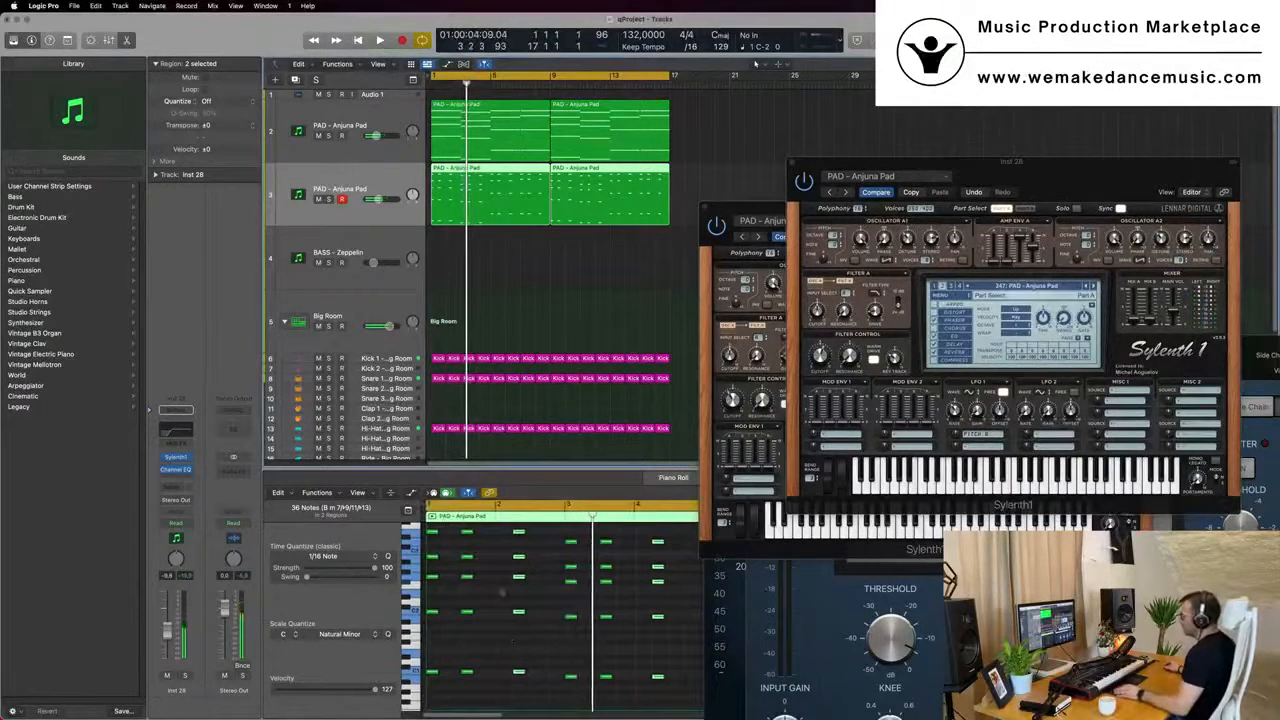
{"action": "key", "text": "Return"}
{"action": "scroll", "coordinate": [490, 570], "scroll_direction": "up", "scroll_amount": 1}
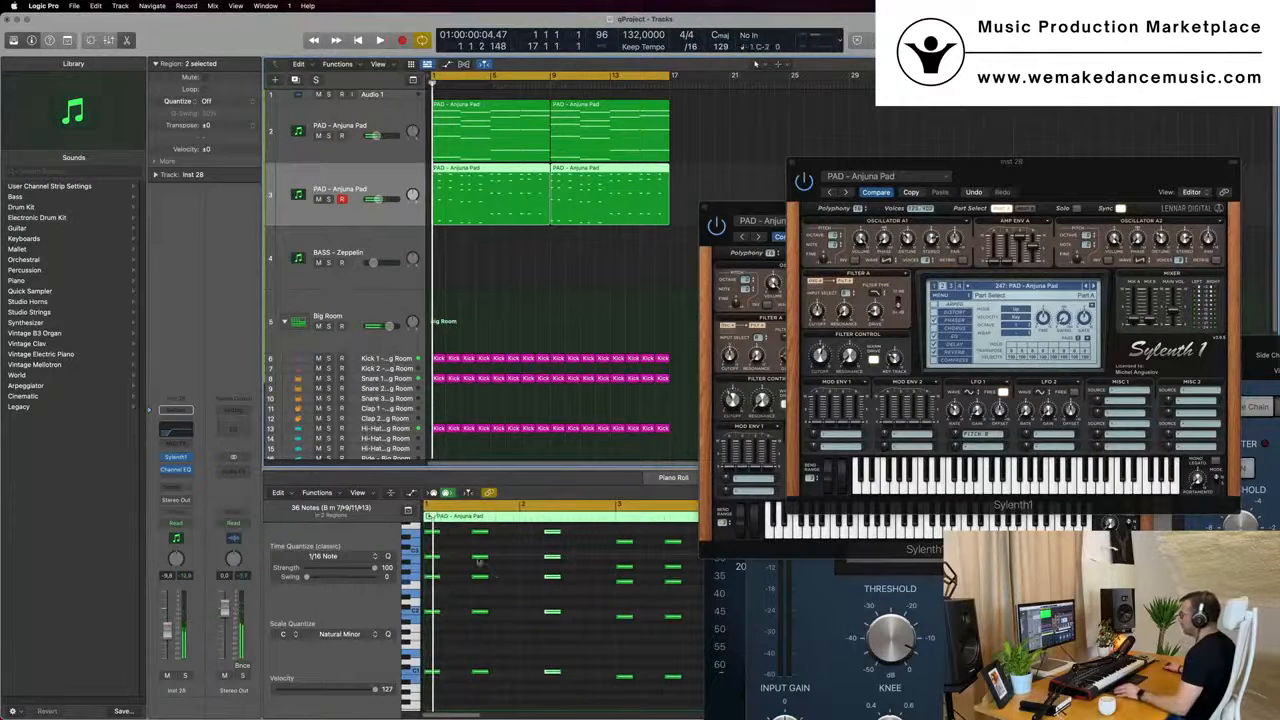
{"action": "key", "text": "super+Up"}
{"action": "left_click_drag", "start_coordinate": [465, 543], "coordinate": [617, 697]}
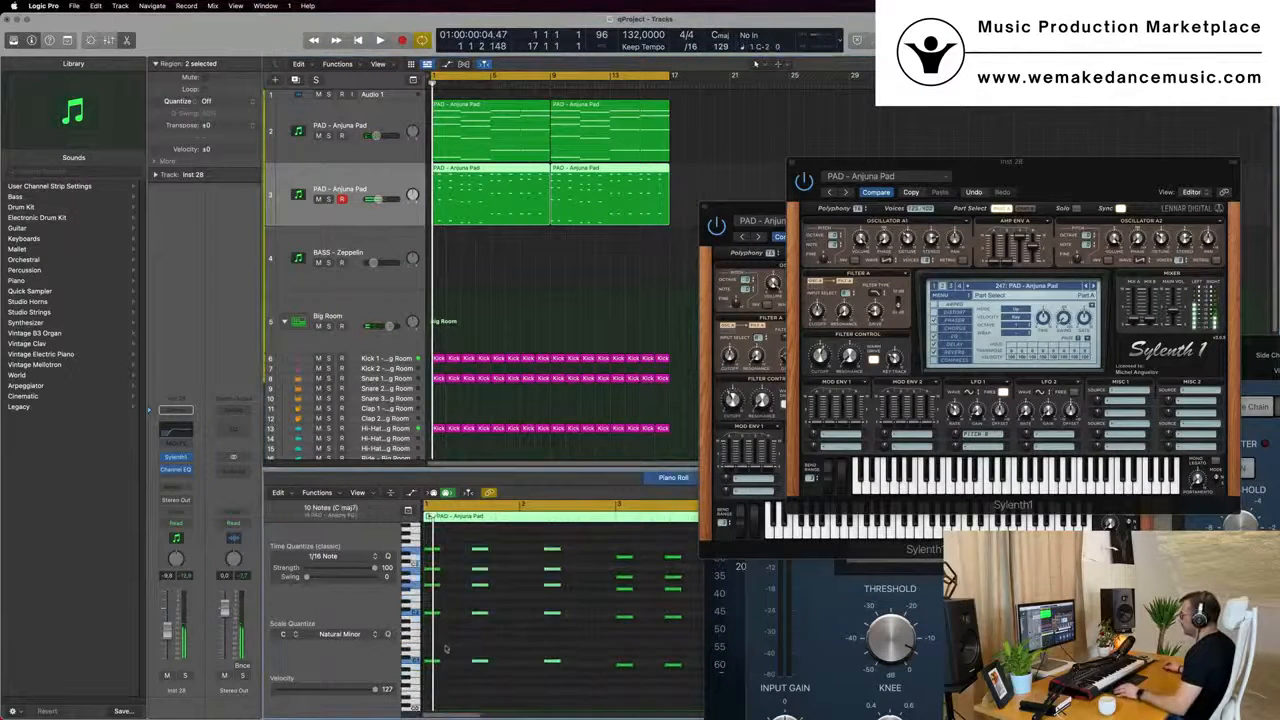
{"action": "left_click_drag", "start_coordinate": [481, 665], "coordinate": [472, 665]}
{"action": "scroll", "coordinate": [514, 658], "scroll_direction": "down", "scroll_amount": 1}
{"action": "key", "text": "space"}
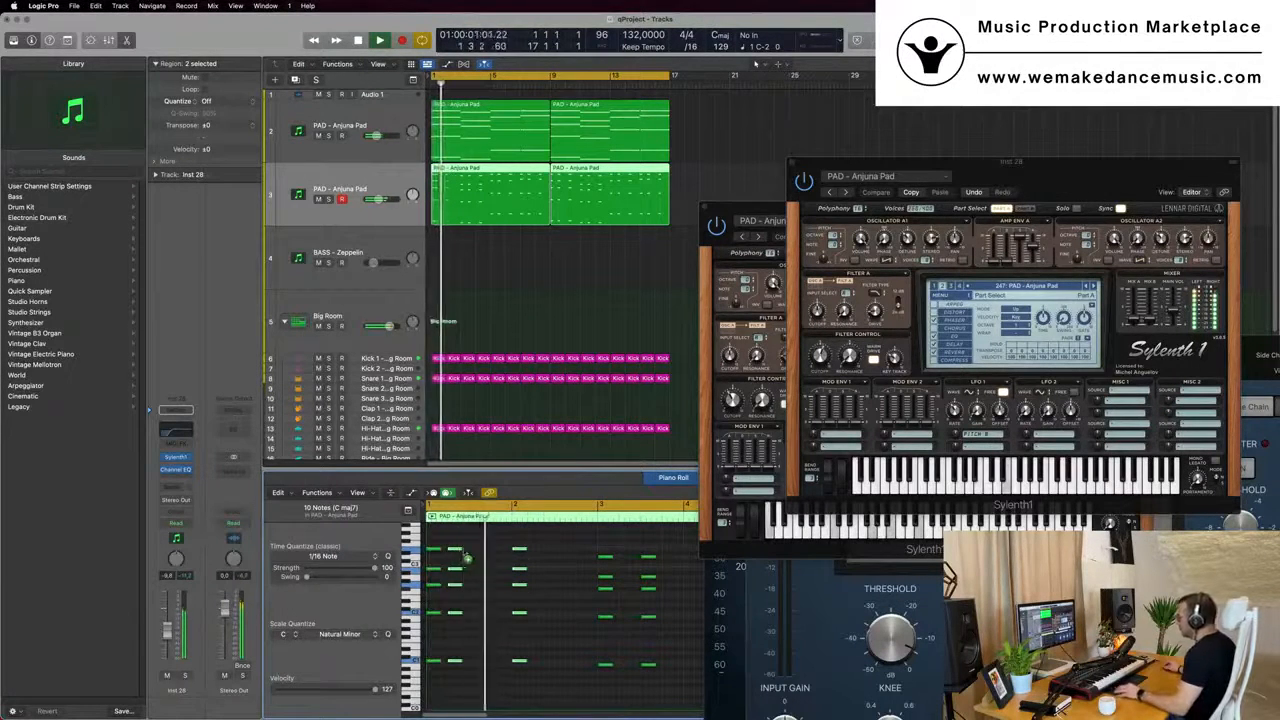
Copy the two selected chord stabs to slightly later positions in the first two bars and fine-tune their timing
{"action": "left_click_drag", "start_coordinate": [484, 556], "coordinate": [484, 555]}
{"action": "key", "text": "Return"}
{"action": "key", "text": "super+Left"}
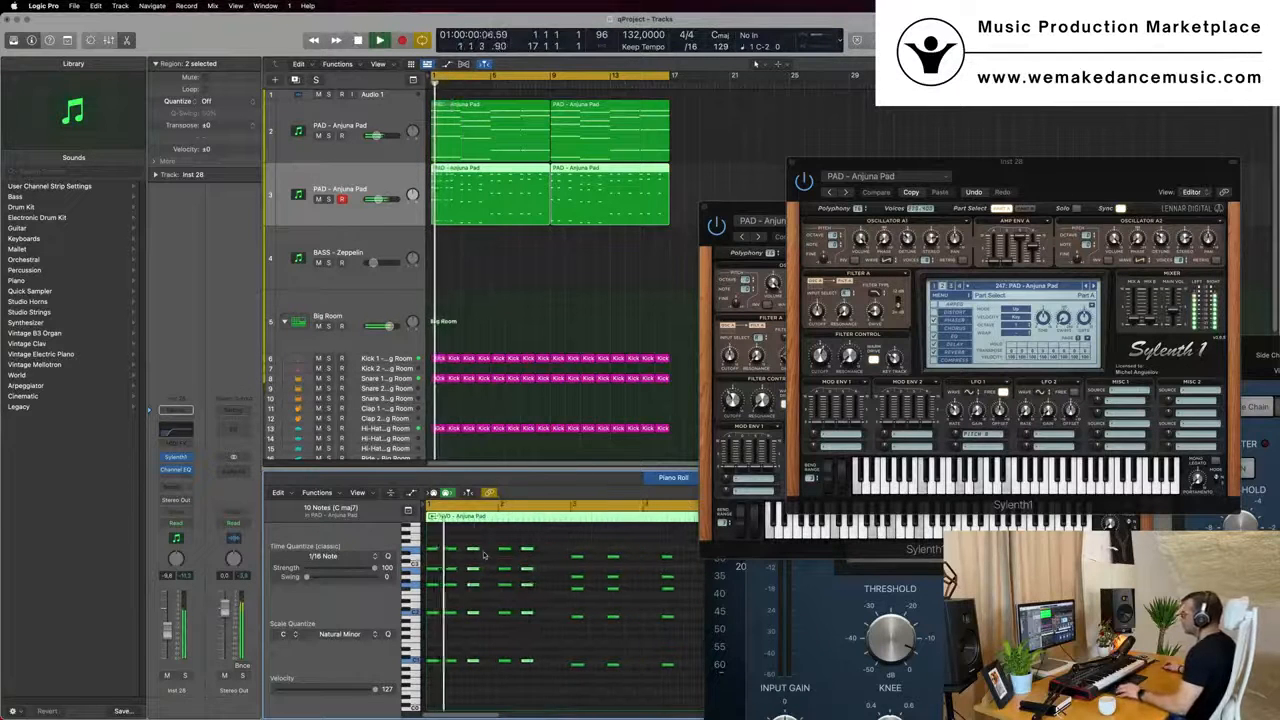
{"action": "scroll", "coordinate": [490, 560], "scroll_direction": "right", "scroll_amount": 1}
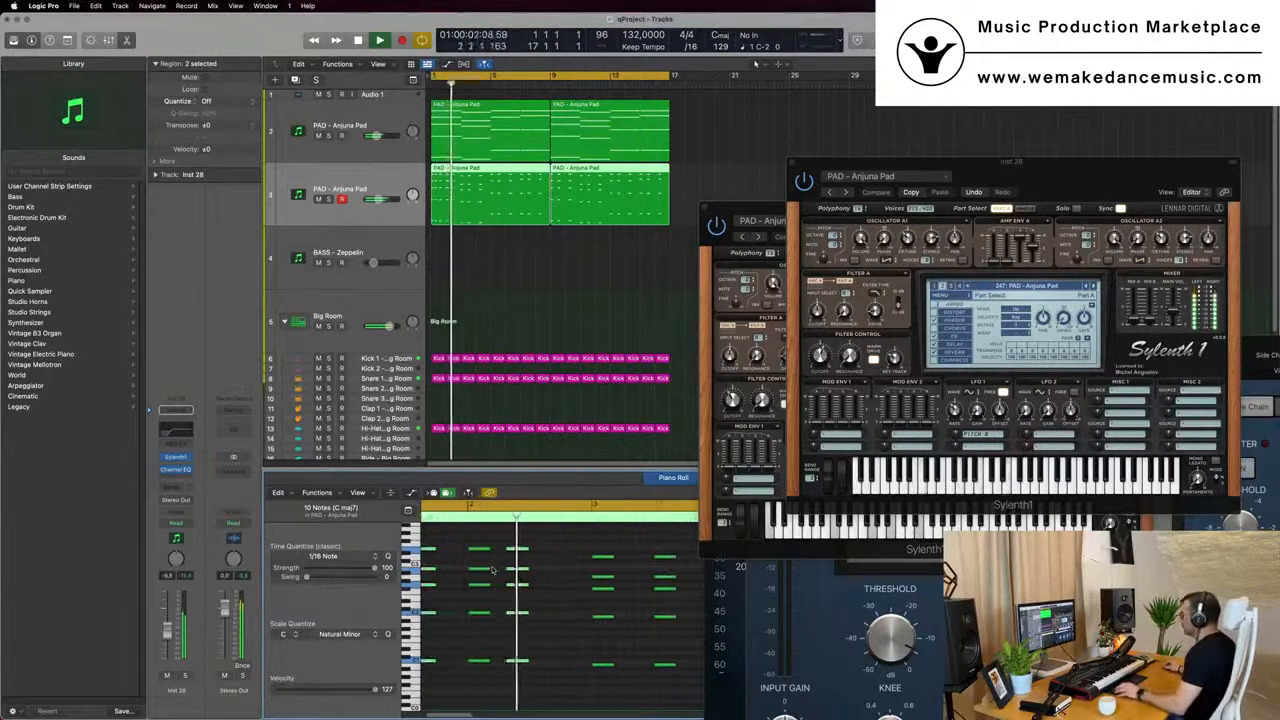
{"action": "key", "text": "space"}
{"action": "left_click_drag", "start_coordinate": [498, 549], "coordinate": [497, 551]}
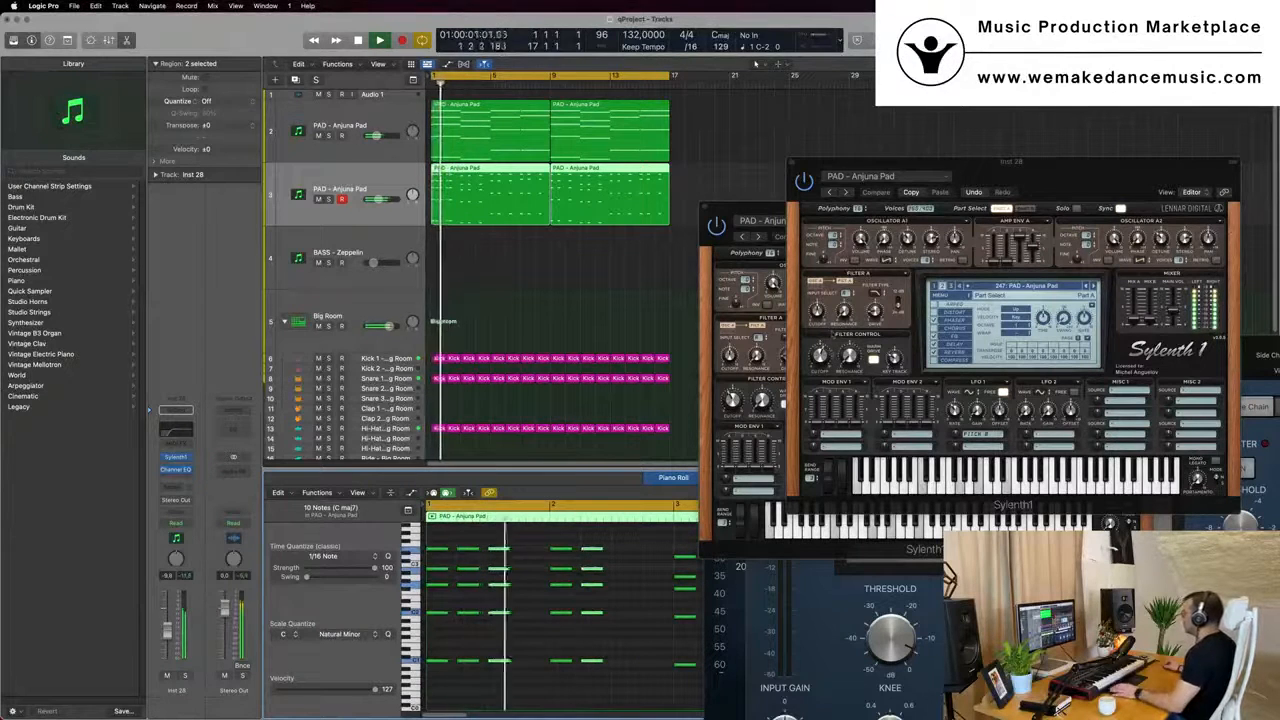
Adjust the oscillator detune and amp envelope decay in the duplicated pad's Sylenth1 and reposition its window
{"action": "left_click", "coordinate": [826, 342]}
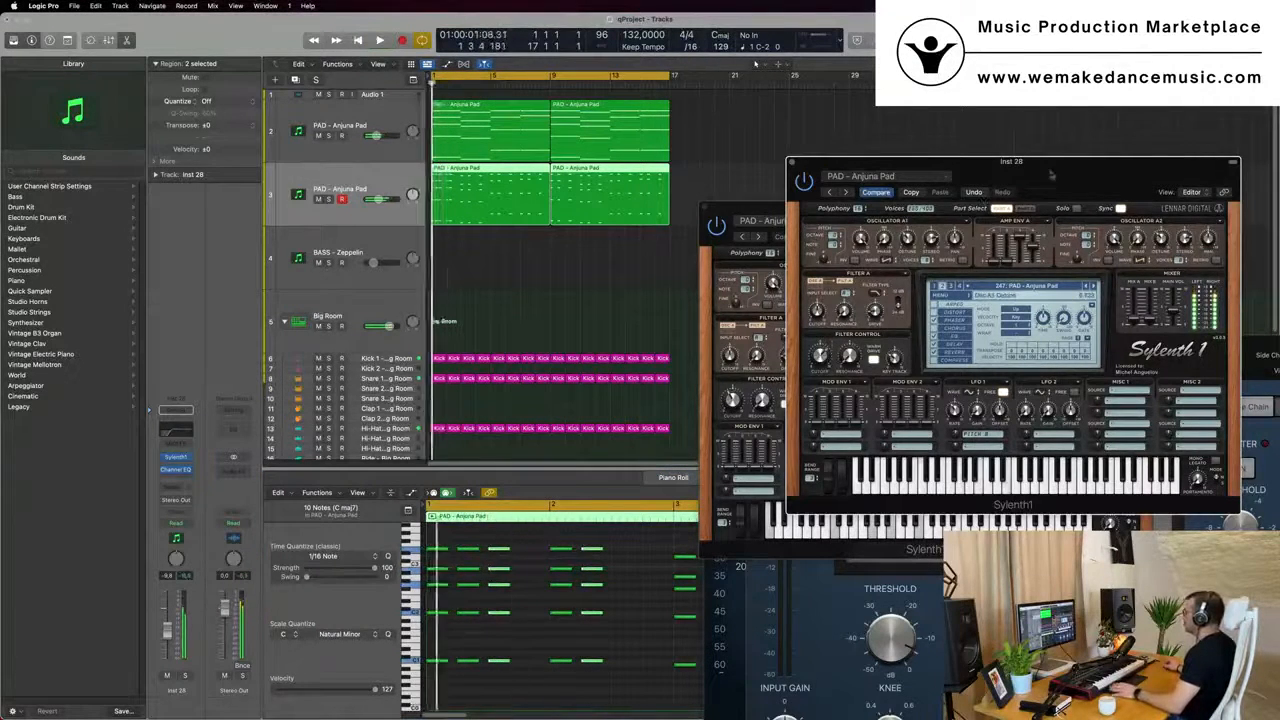
{"action": "key", "text": "space"}
{"action": "left_click_drag", "start_coordinate": [1050, 175], "coordinate": [995, 152]}
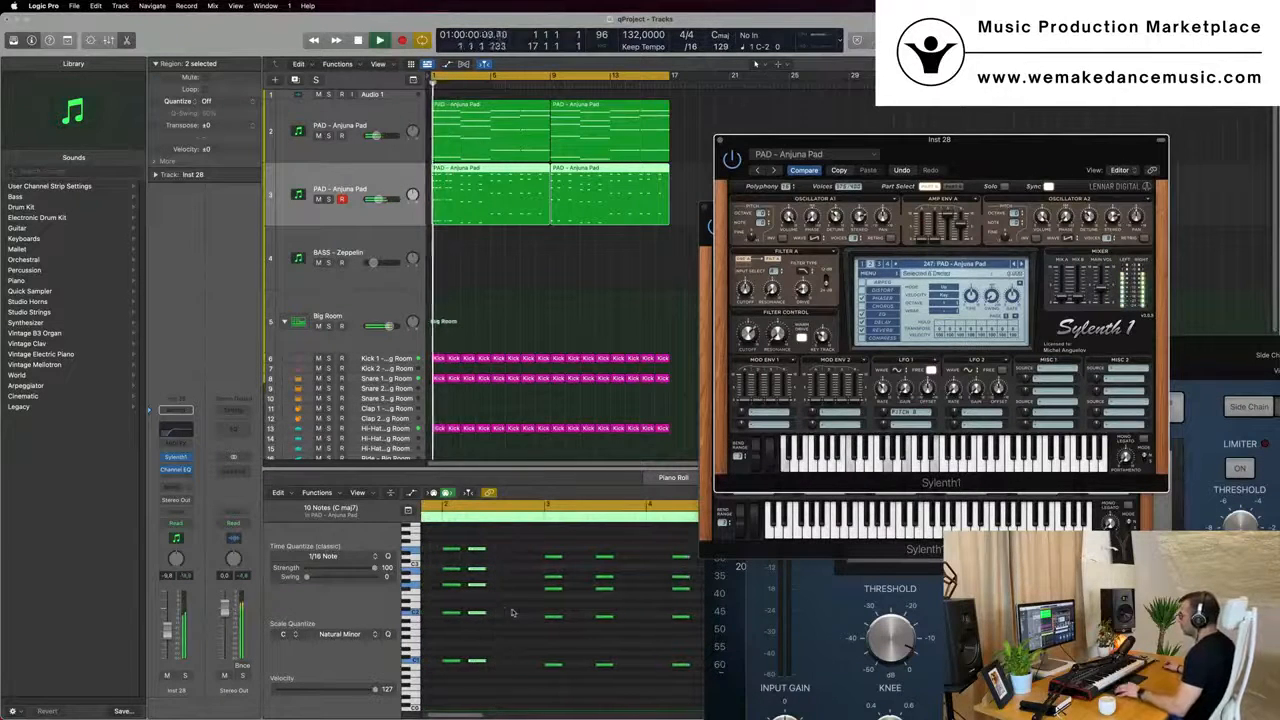
Select the third chord stab in the first bar of the duplicated pad and play back the pattern
{"action": "key", "text": "Return"}
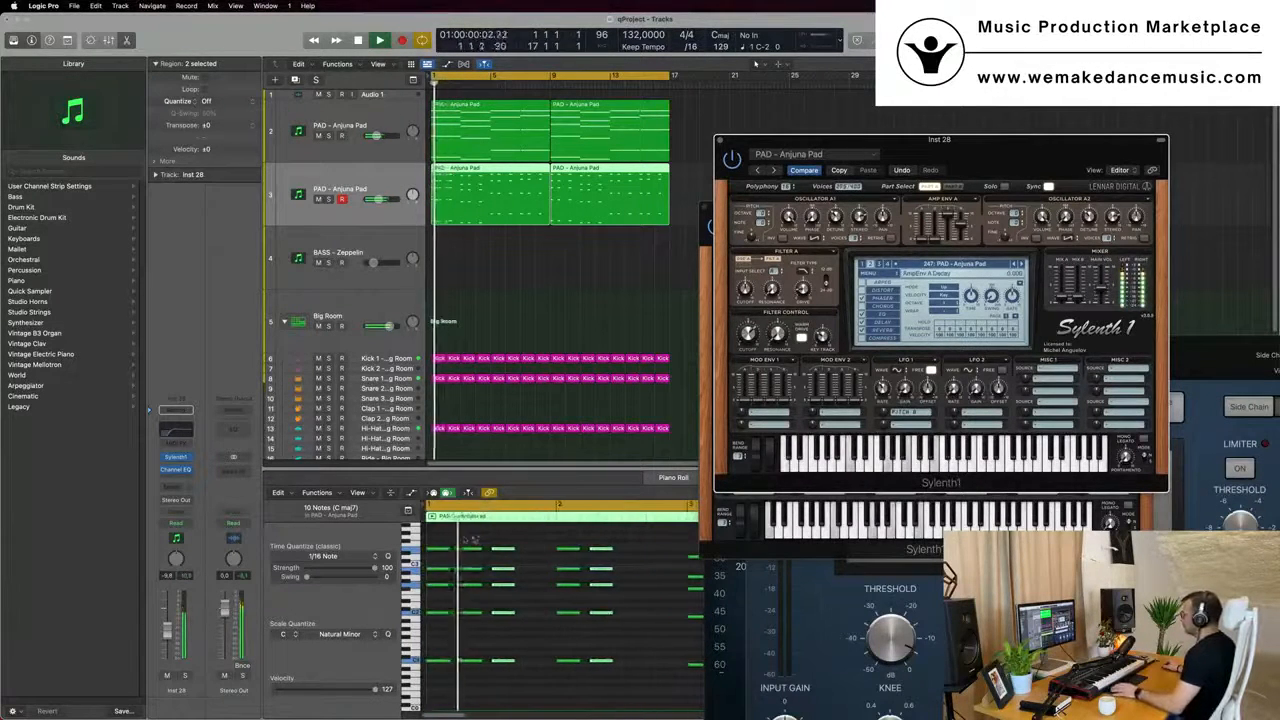
{"action": "left_click_drag", "start_coordinate": [490, 541], "coordinate": [513, 713]}
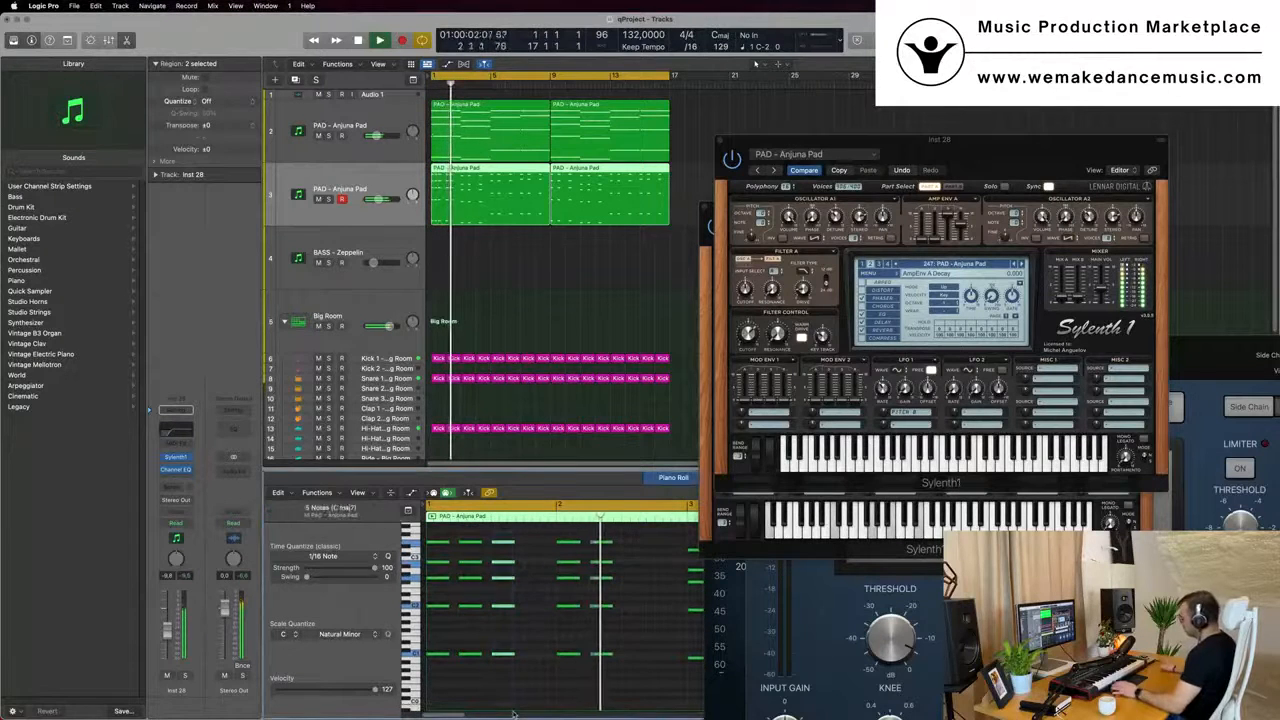
{"action": "key", "text": "space"}
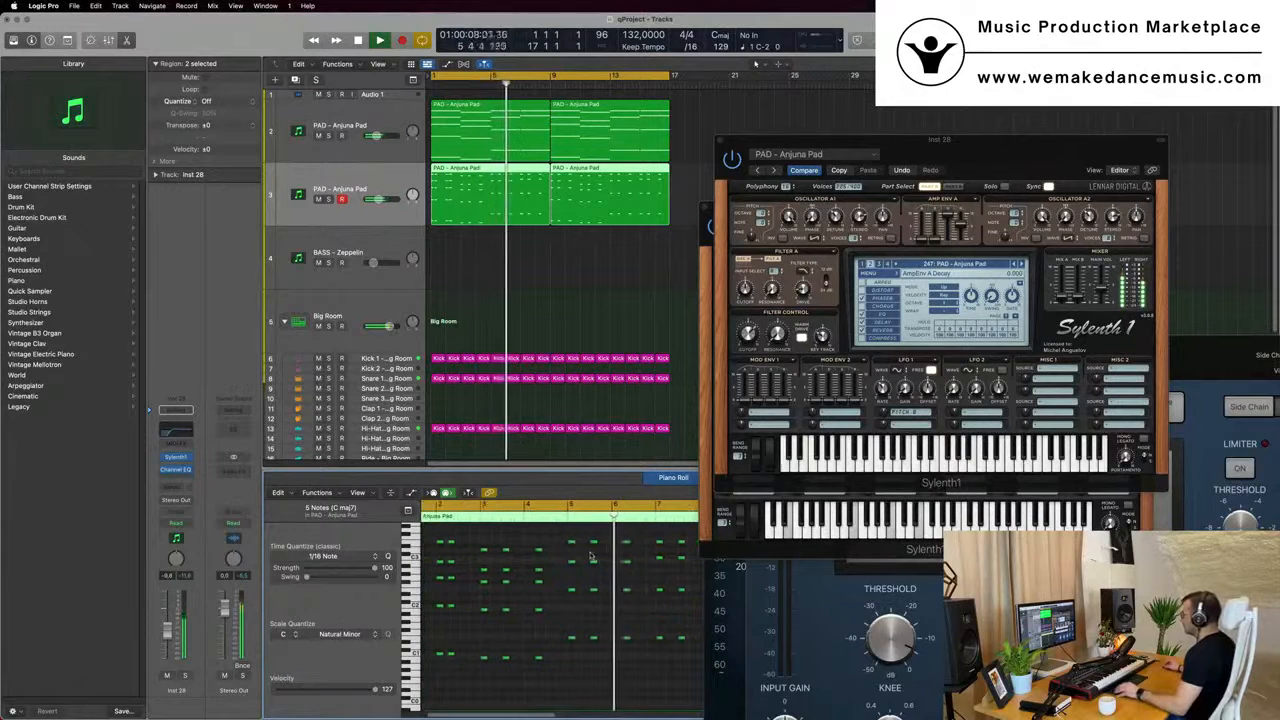
Copy the second chord stab of bar 5 to an earlier position between the bar's two stabs and play it back
{"action": "key", "text": "space"}
{"action": "left_click_drag", "start_coordinate": [592, 655], "coordinate": [582, 546]}
{"action": "key", "text": "space"}
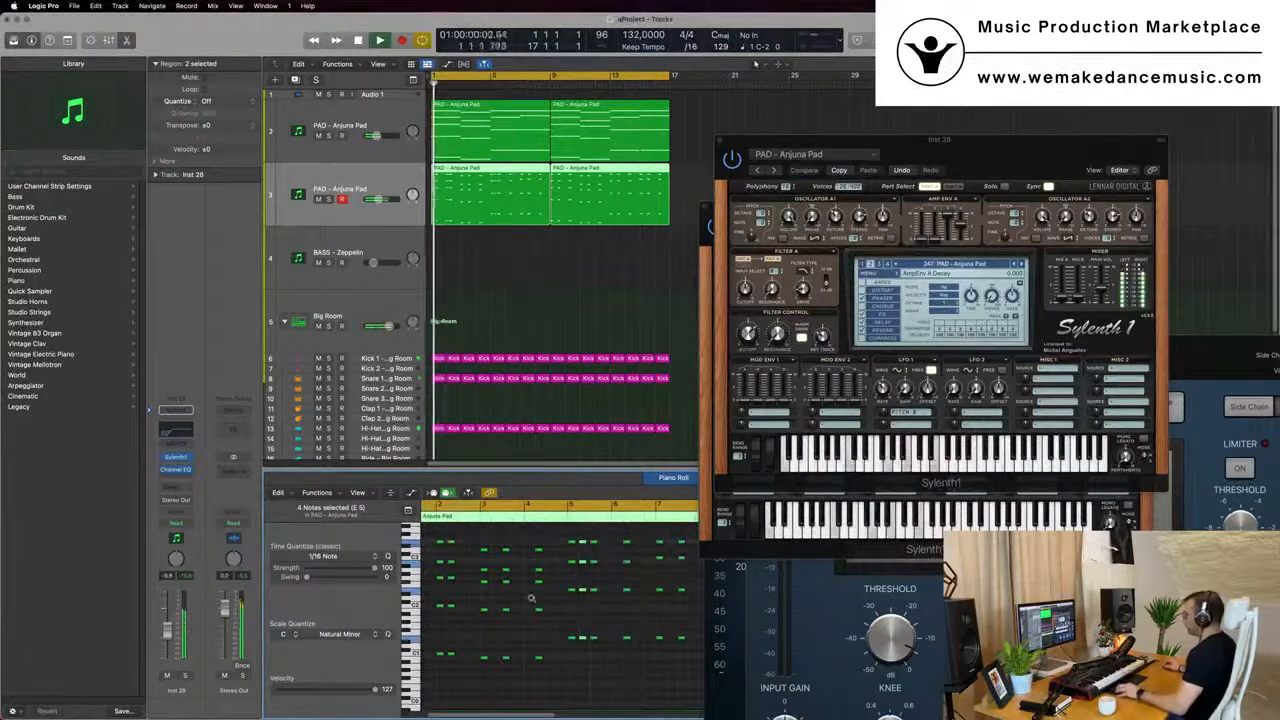
{"action": "scroll", "coordinate": [545, 600], "scroll_direction": "down", "scroll_amount": 2}
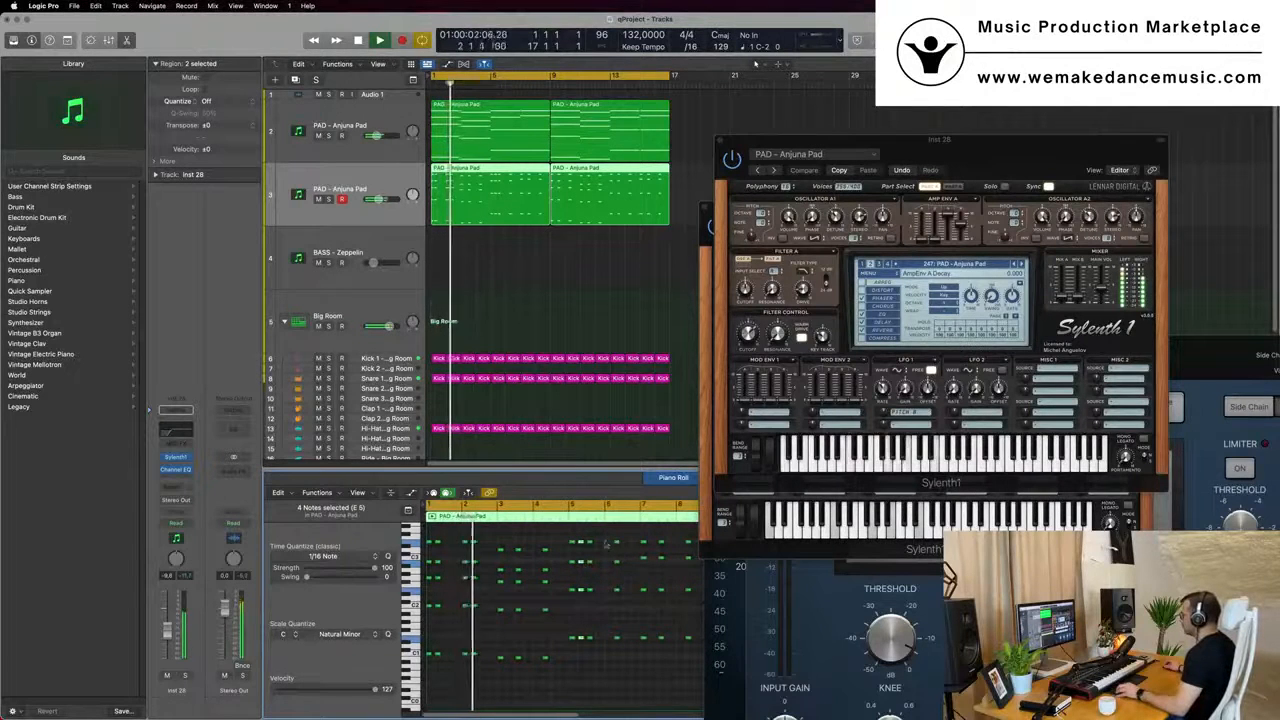
Move the last chord stab of bar 5 into bar 6, right after that bar's existing stab, and check the rhythm in playback
{"action": "left_click_drag", "start_coordinate": [598, 535], "coordinate": [592, 665]}
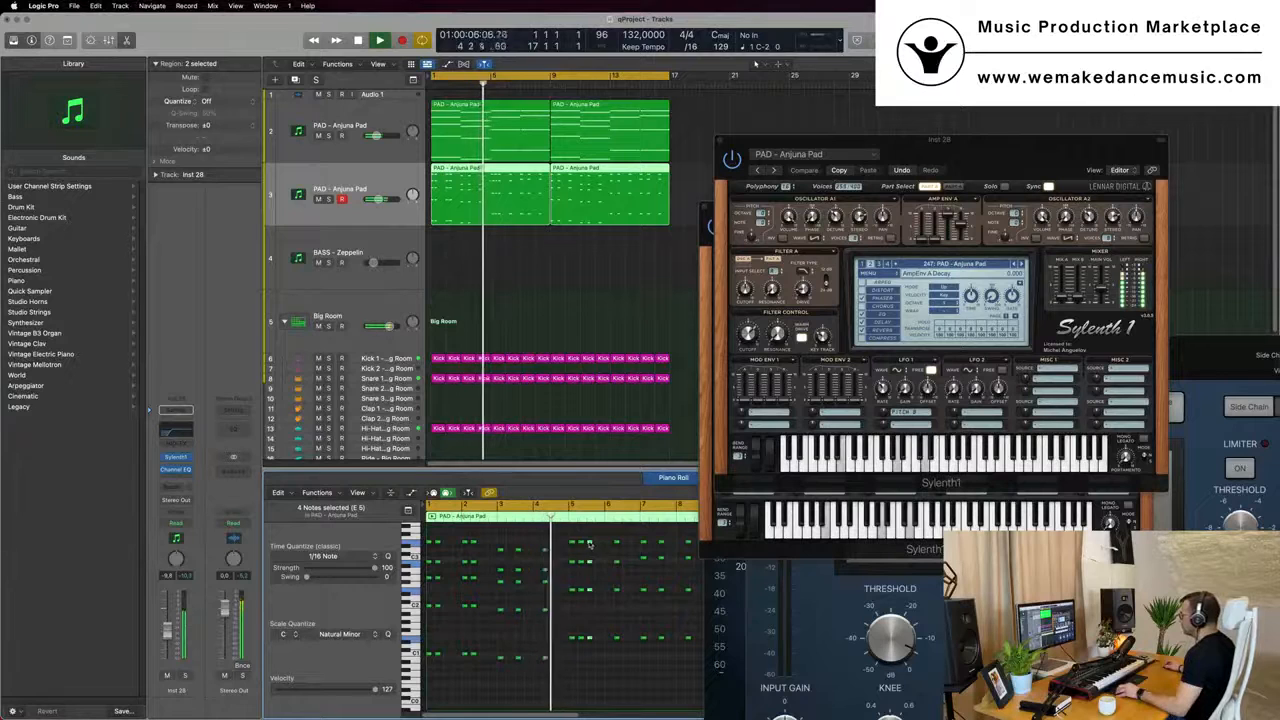
{"action": "left_click_drag", "start_coordinate": [589, 545], "coordinate": [564, 668]}
{"action": "key", "text": "super+Left"}
{"action": "key", "text": "Return"}
{"action": "scroll", "coordinate": [587, 622], "scroll_direction": "up", "scroll_amount": 2}
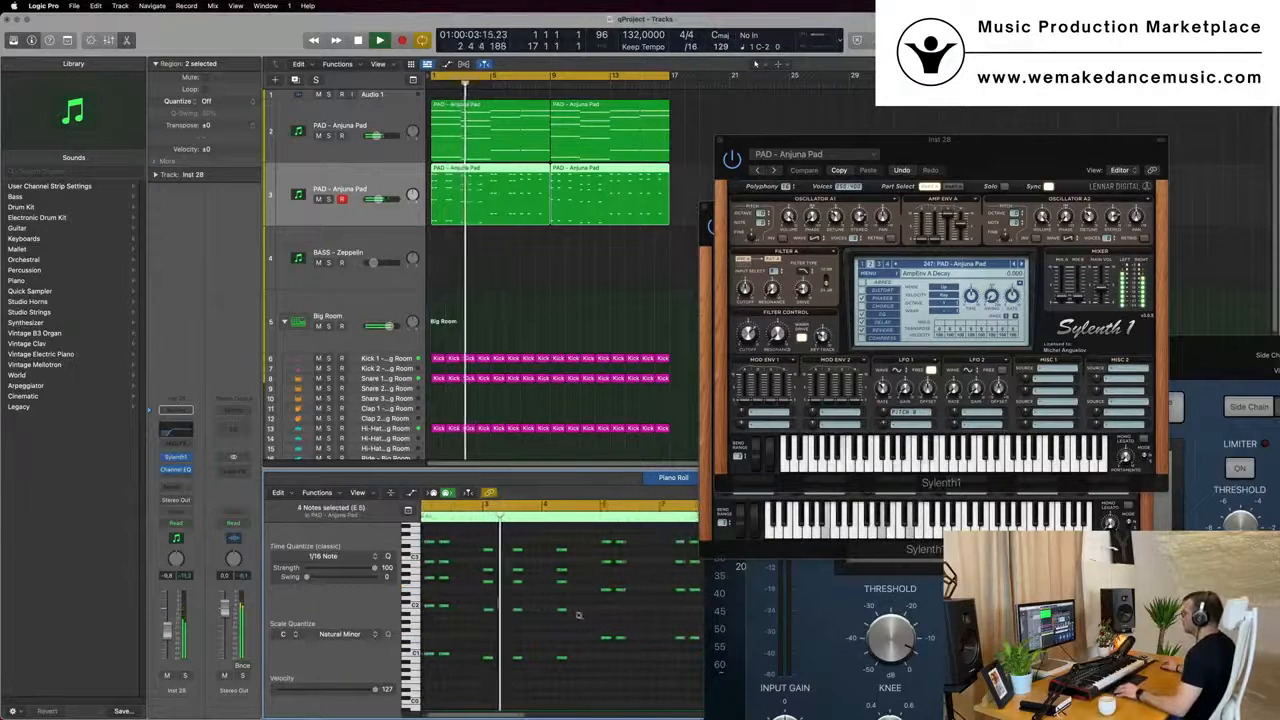
{"action": "scroll", "coordinate": [520, 576], "scroll_direction": "up", "scroll_amount": 2}
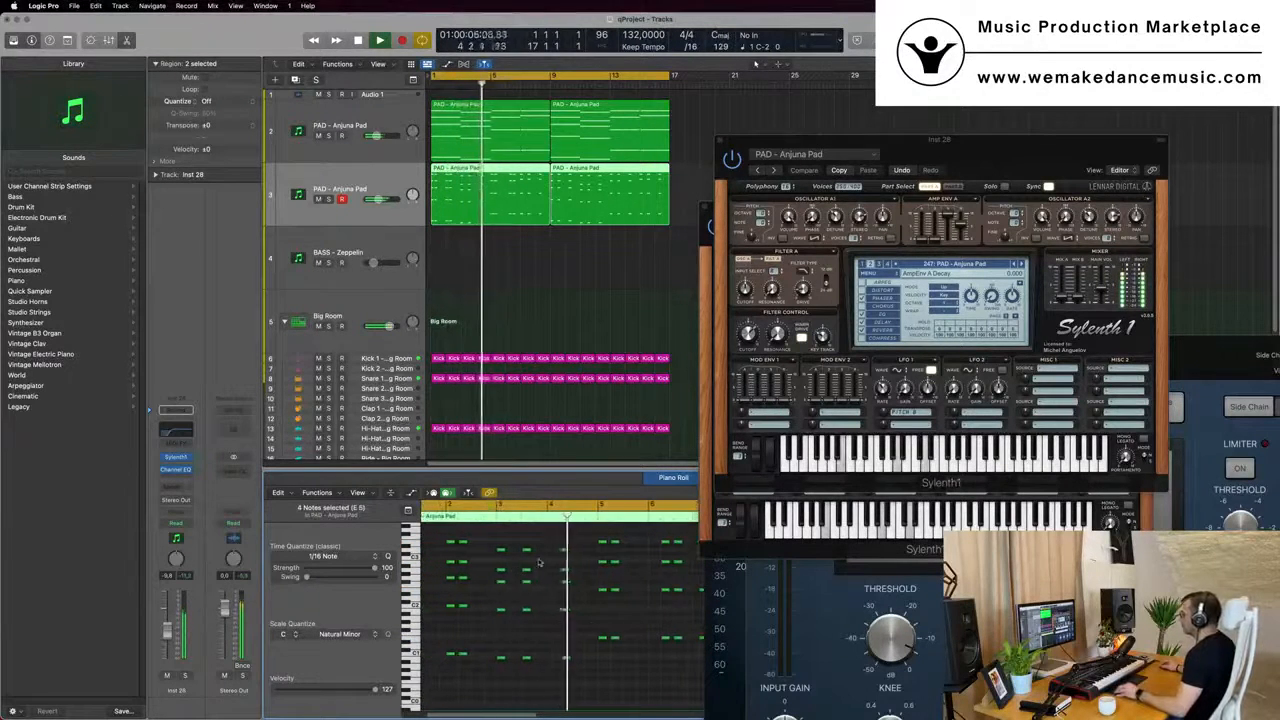
Copy the five-note chord stab in bar 4 to a slightly later position and listen to the result
{"action": "key", "text": "Return"}
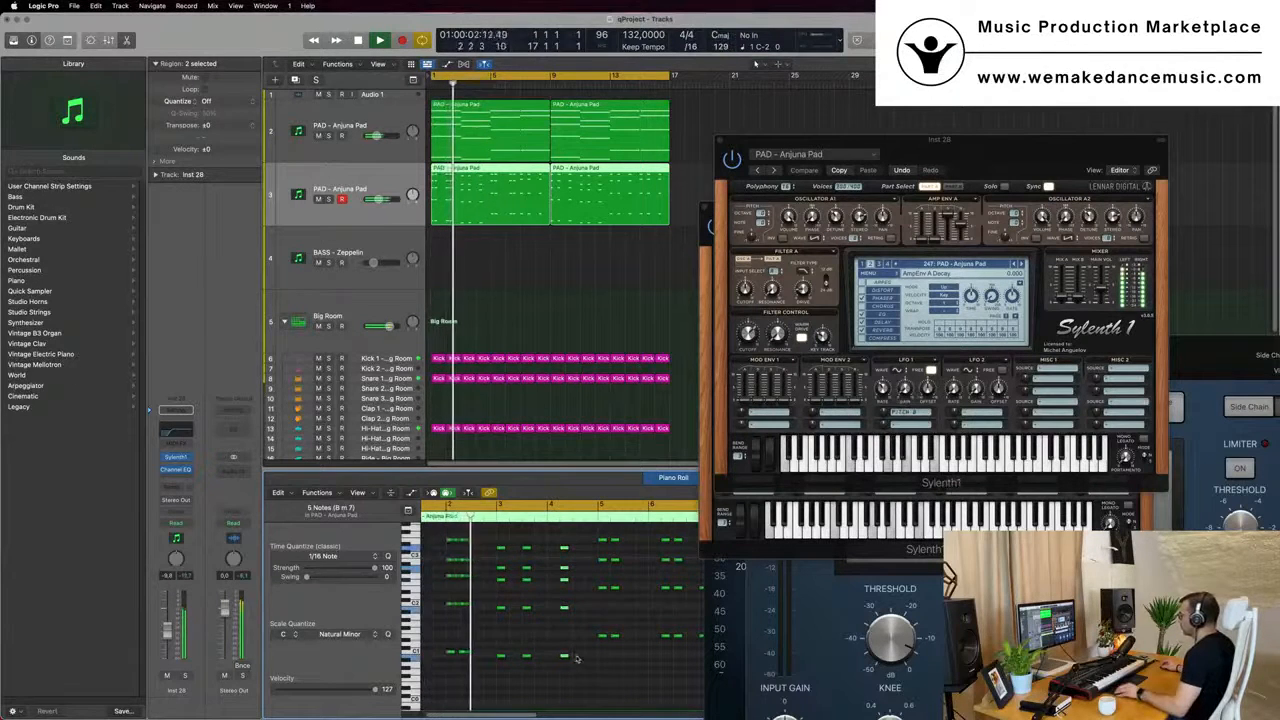
{"action": "left_click_drag", "start_coordinate": [565, 656], "coordinate": [577, 656]}
{"action": "scroll", "coordinate": [570, 654], "scroll_direction": "down", "scroll_amount": 1}
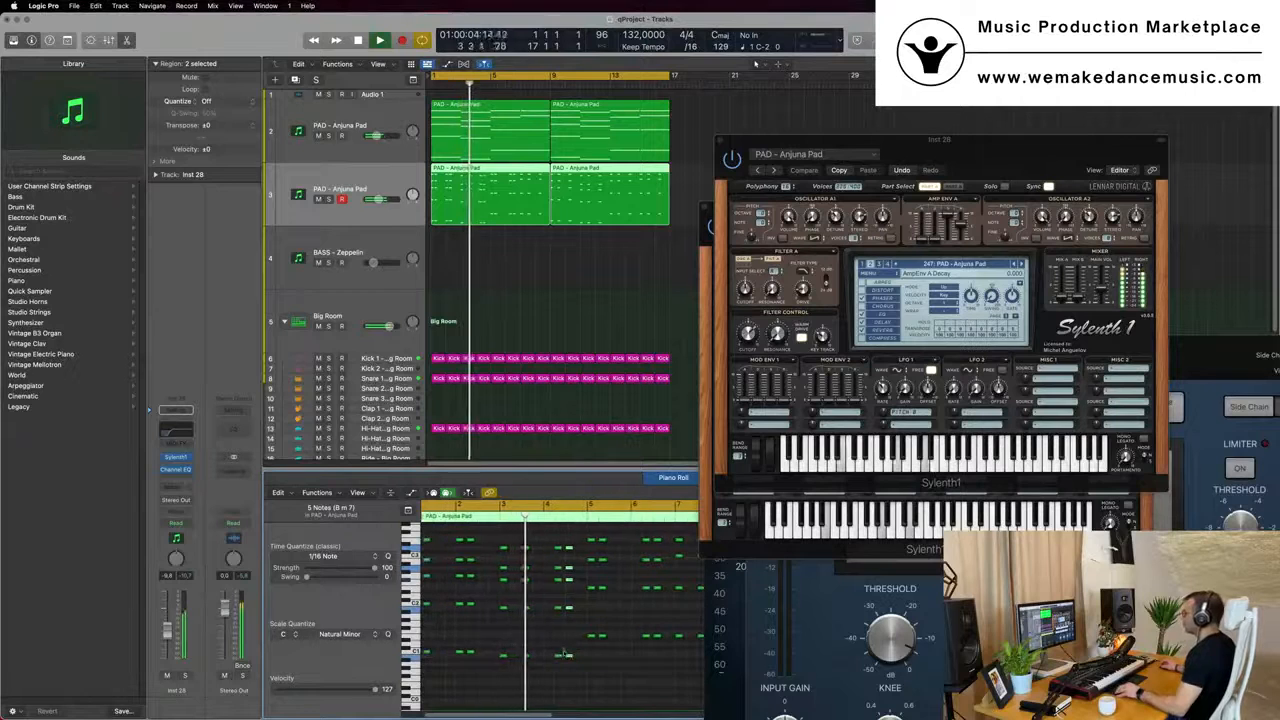
{"action": "scroll", "coordinate": [570, 645], "scroll_direction": "down", "scroll_amount": 3}
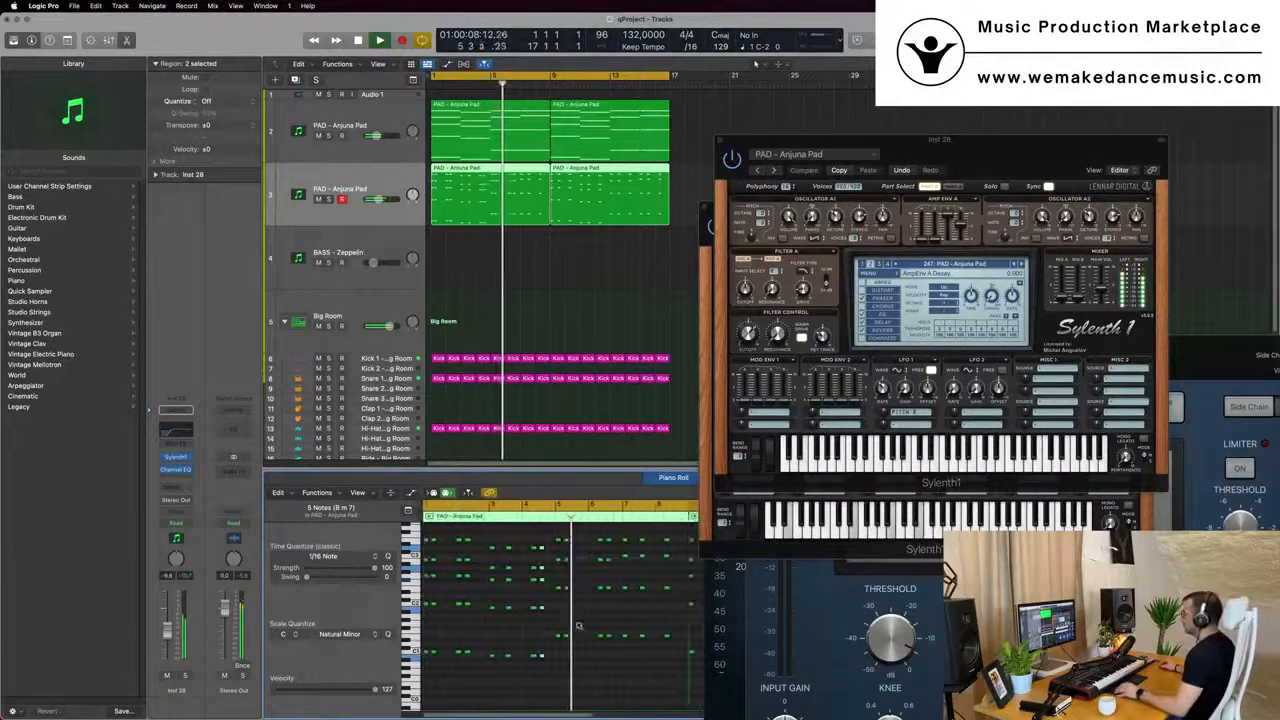
Add a copied four-note chord stab near the end of bar 5
{"action": "scroll", "coordinate": [577, 620], "scroll_direction": "right", "scroll_amount": 1}
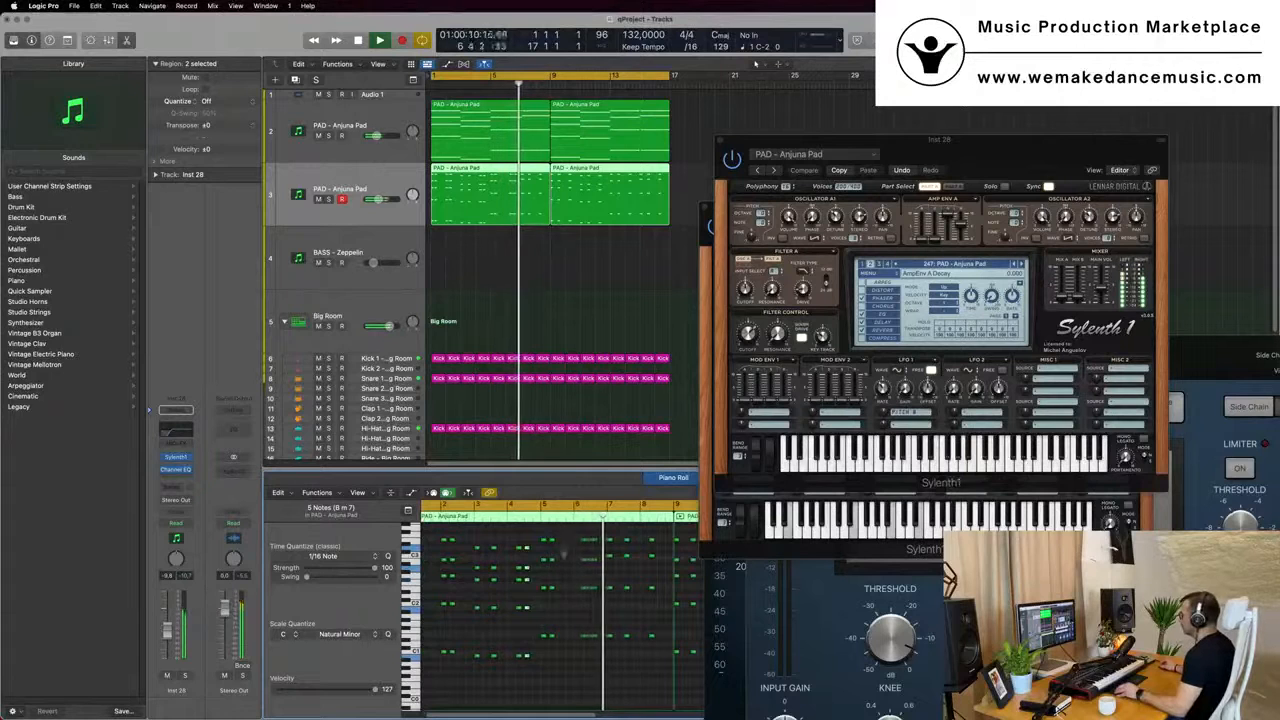
{"action": "left_click_drag", "start_coordinate": [562, 532], "coordinate": [570, 641]}
{"action": "scroll", "coordinate": [556, 281], "scroll_direction": "down", "scroll_amount": 3}
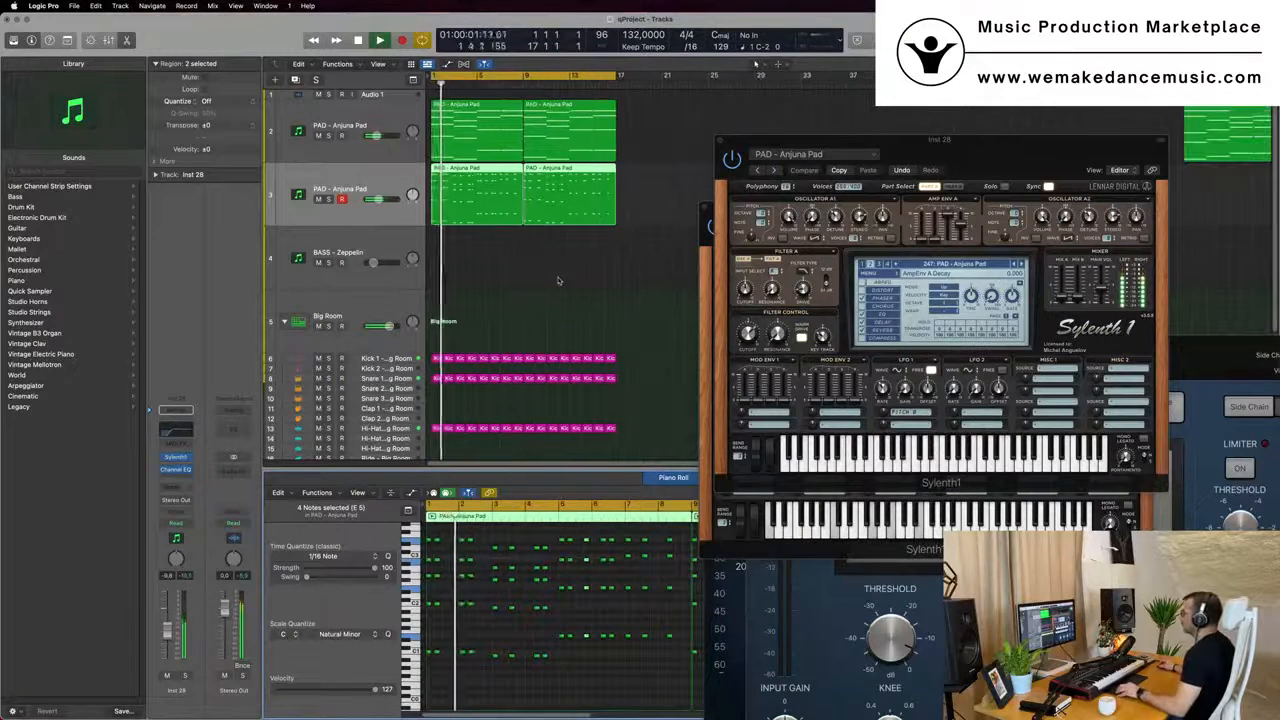
Select only the first chord-stab region, copy the second stab of bar 7 into bar 8, and restart playback
{"action": "left_click", "coordinate": [552, 279]}
{"action": "left_click", "coordinate": [498, 206]}
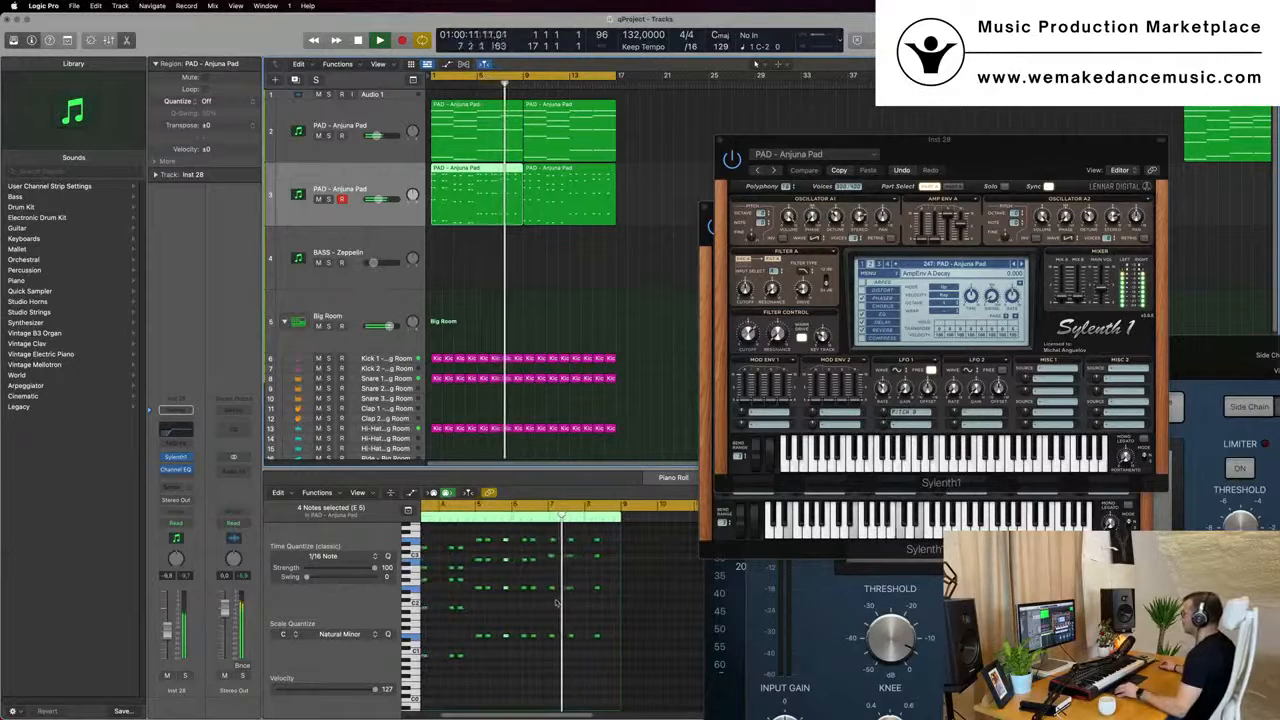
{"action": "left_click_drag", "start_coordinate": [566, 530], "coordinate": [572, 666]}
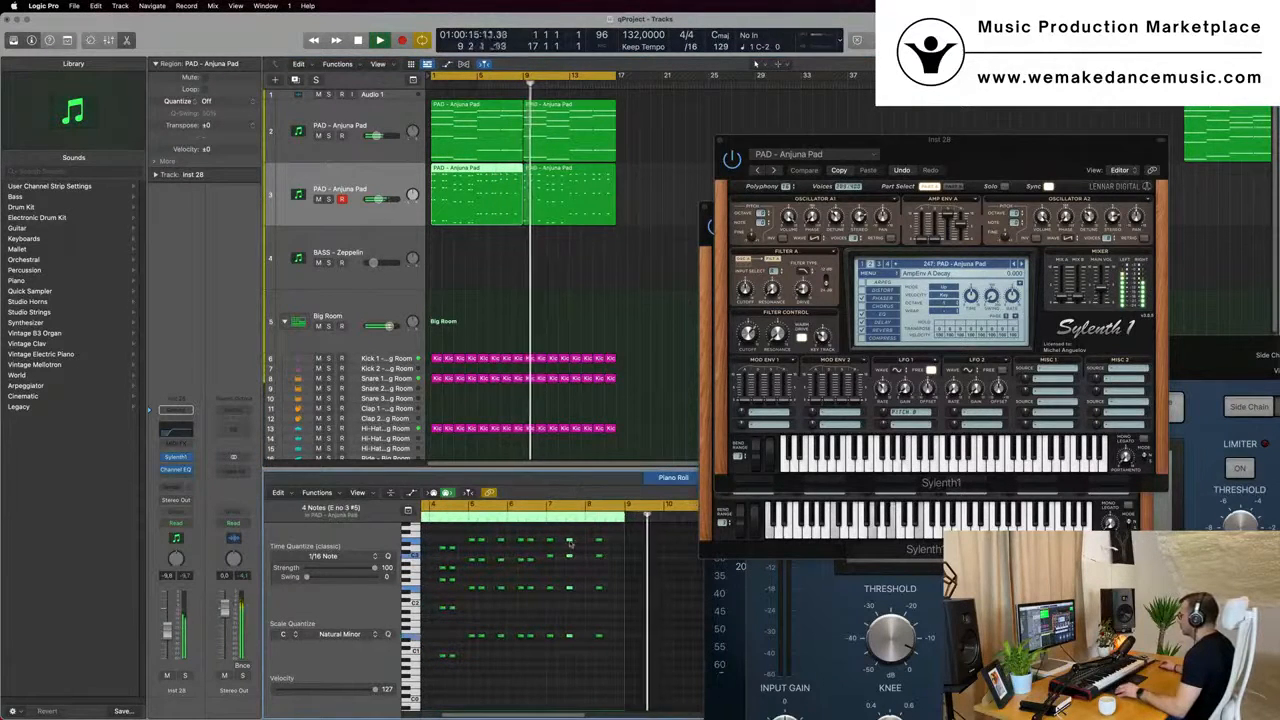
{"action": "left_click_drag", "start_coordinate": [570, 543], "coordinate": [591, 549]}
{"action": "key", "text": "space"}
{"action": "key", "text": "space"}
Delete the second chord-stab region and shorten the cycle range to bars 1 through 8
{"action": "left_click_drag", "start_coordinate": [645, 236], "coordinate": [605, 214]}
{"action": "key", "text": "Delete"}
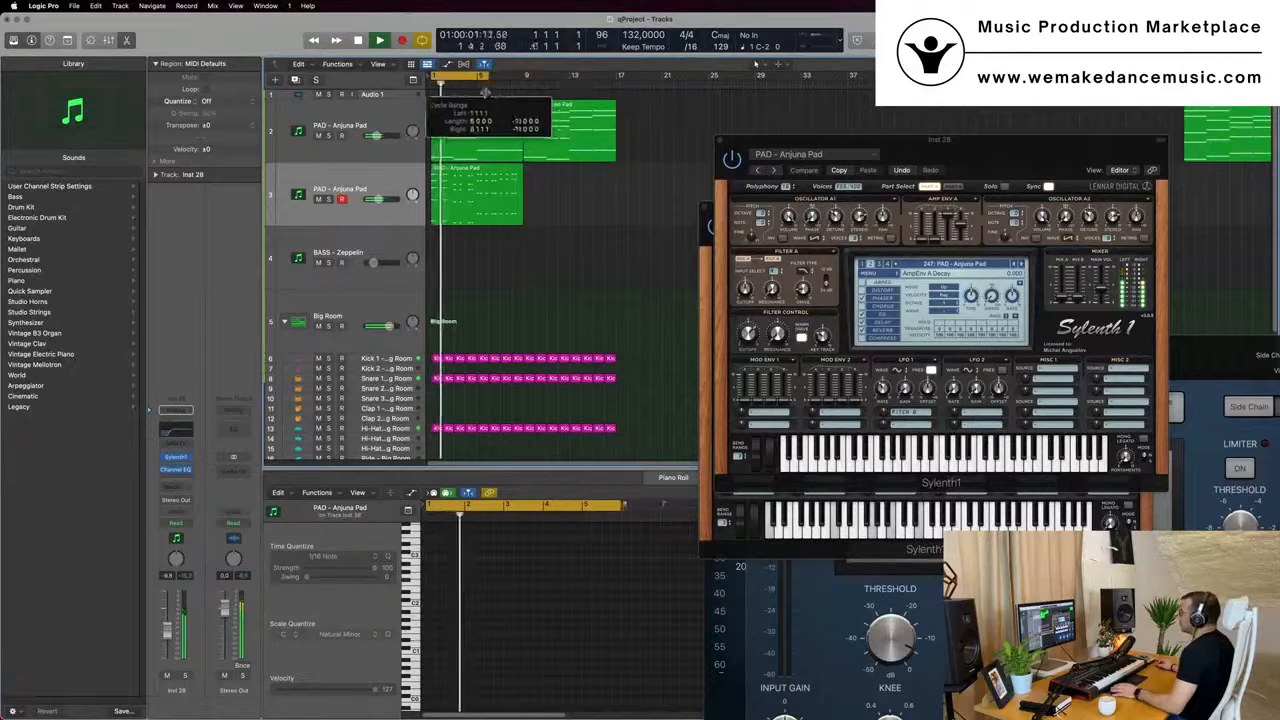
{"action": "left_click_drag", "start_coordinate": [619, 75], "coordinate": [526, 95]}
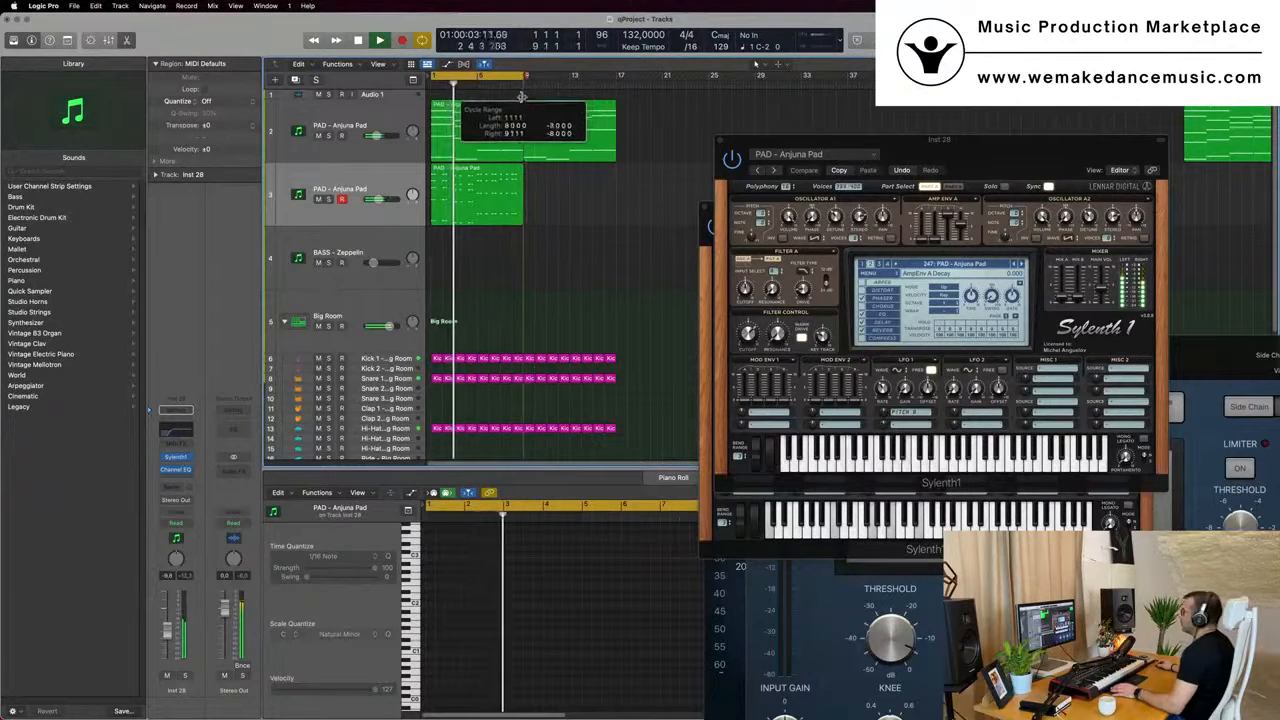
{"action": "key", "text": "space"}
Mute the original sustained pad track and play back the chord stabs with the drums
{"action": "left_click", "coordinate": [318, 135]}
{"action": "key", "text": "space"}
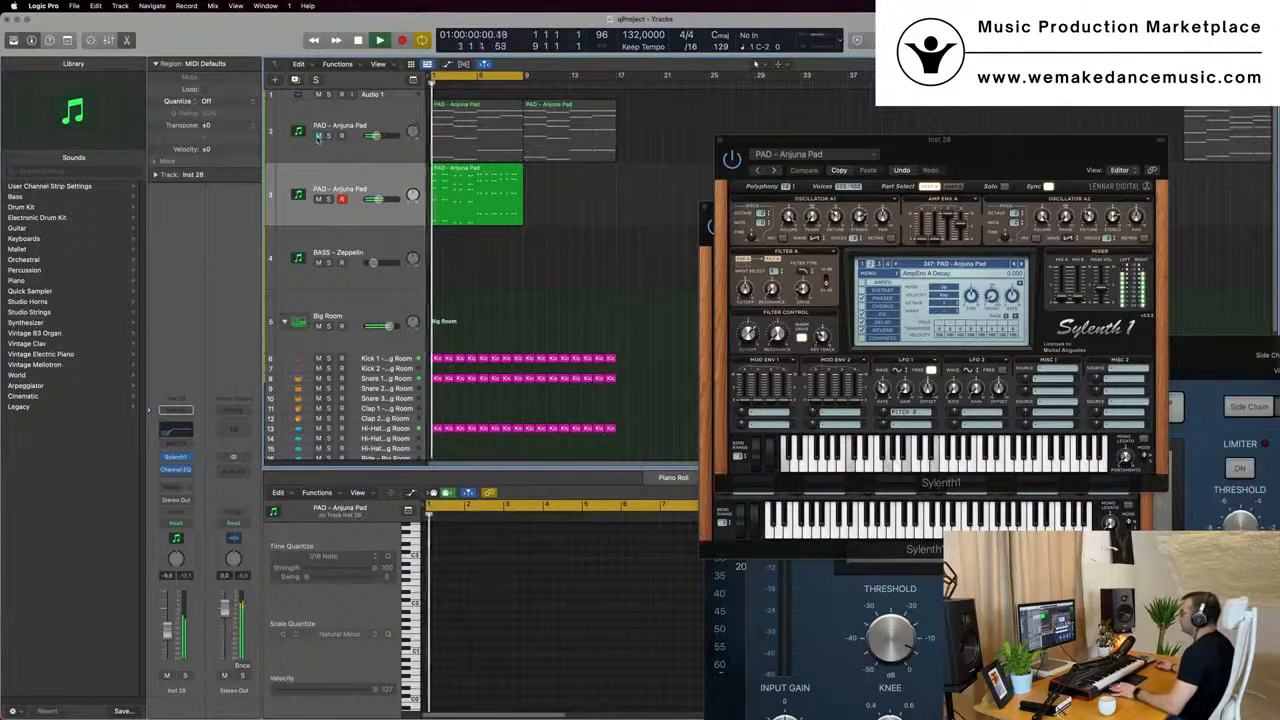
{"action": "key", "text": "super+Left"}
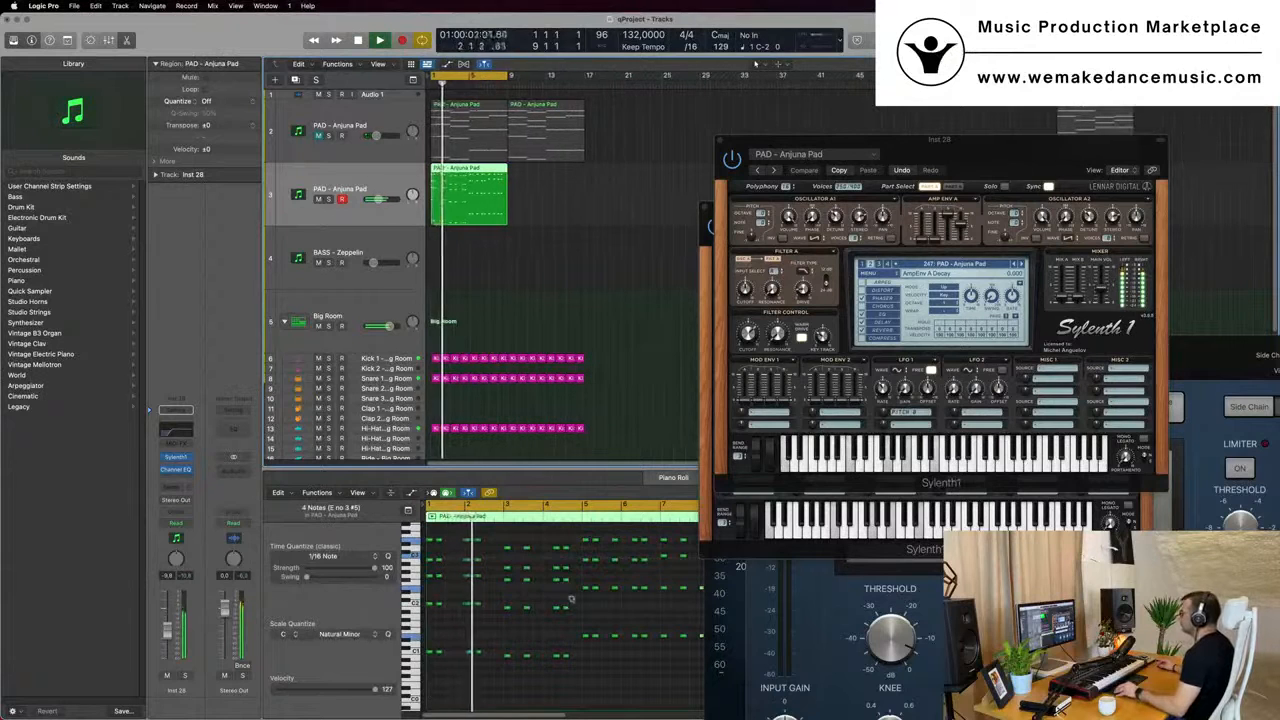
{"action": "scroll", "coordinate": [571, 601], "scroll_direction": "up", "scroll_amount": 3}
{"action": "scroll", "coordinate": [571, 603], "scroll_direction": "down", "scroll_amount": 4}
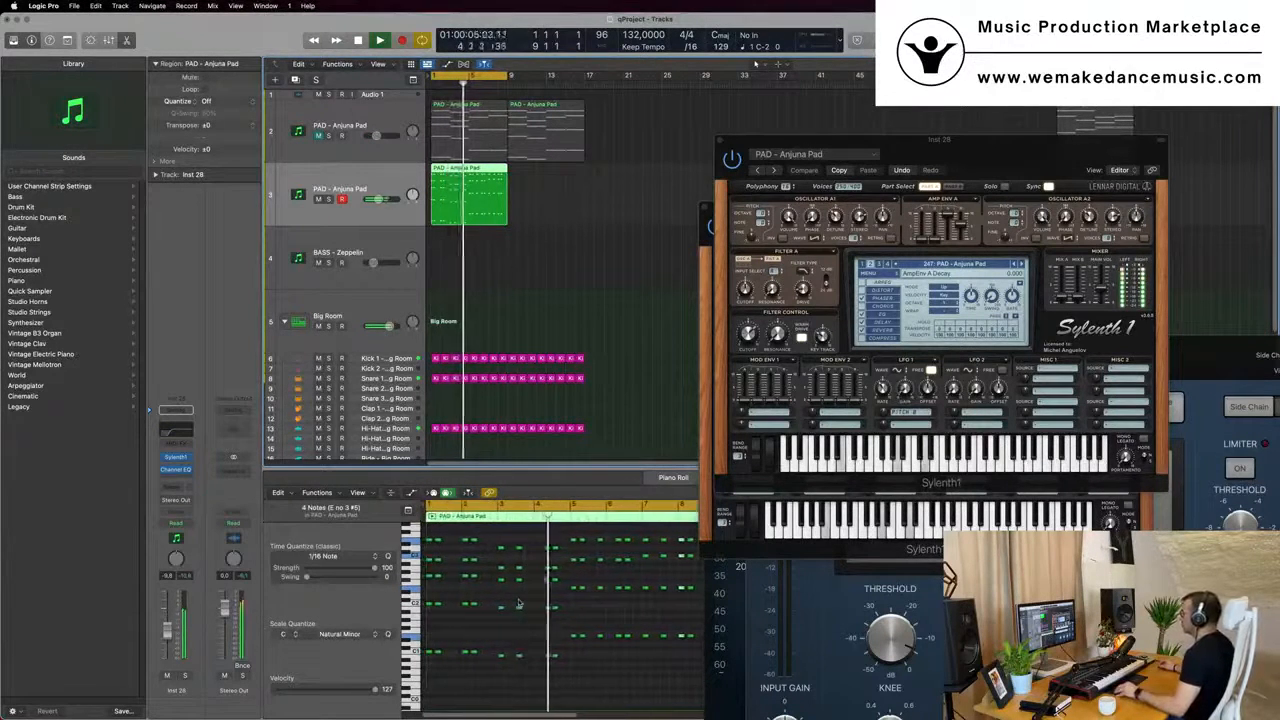
Reposition the Sylenth1 window and move the copied chord stab in bar 8 to just after that bar's other stab
{"action": "mouse_move", "coordinate": [964, 153]}
{"action": "left_mouse_down"}
{"action": "mouse_move", "coordinate": [821, 173]}
{"action": "mouse_move", "coordinate": [923, 171]}
{"action": "mouse_move", "coordinate": [880, 182]}
{"action": "mouse_move", "coordinate": [911, 182]}
{"action": "mouse_move", "coordinate": [967, 160]}
{"action": "left_mouse_up"}
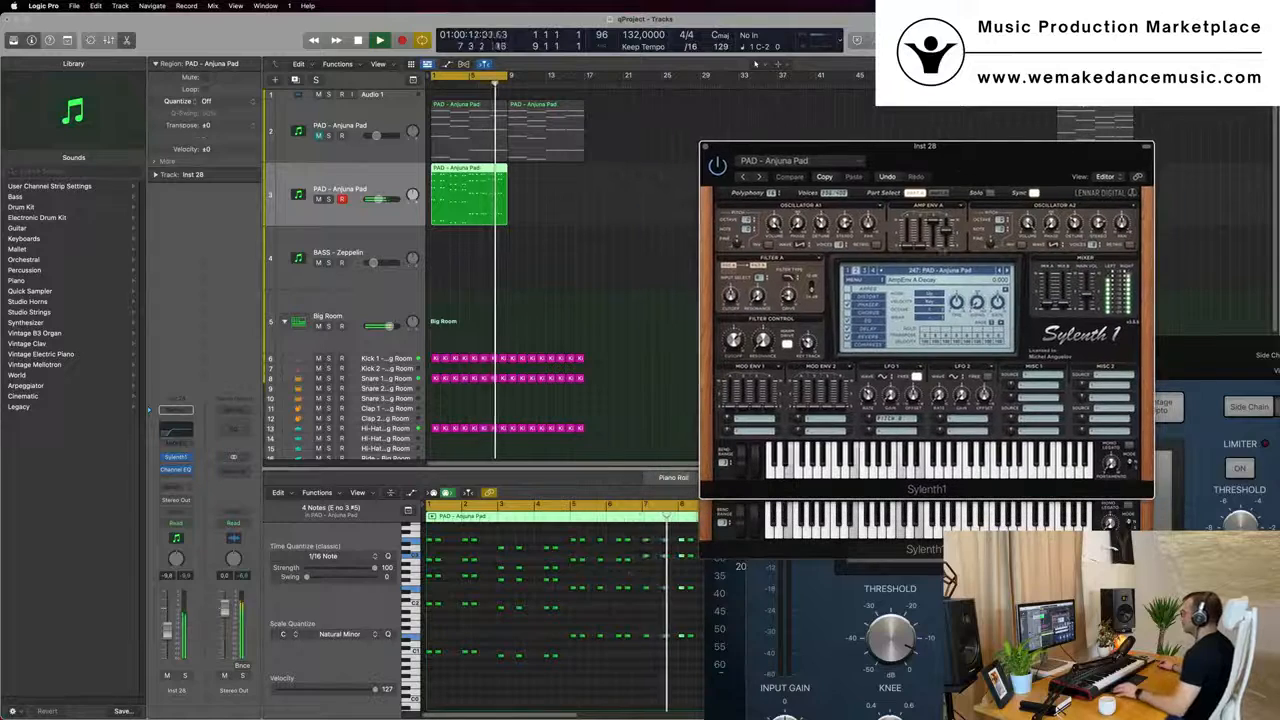
{"action": "left_click", "coordinate": [673, 541]}
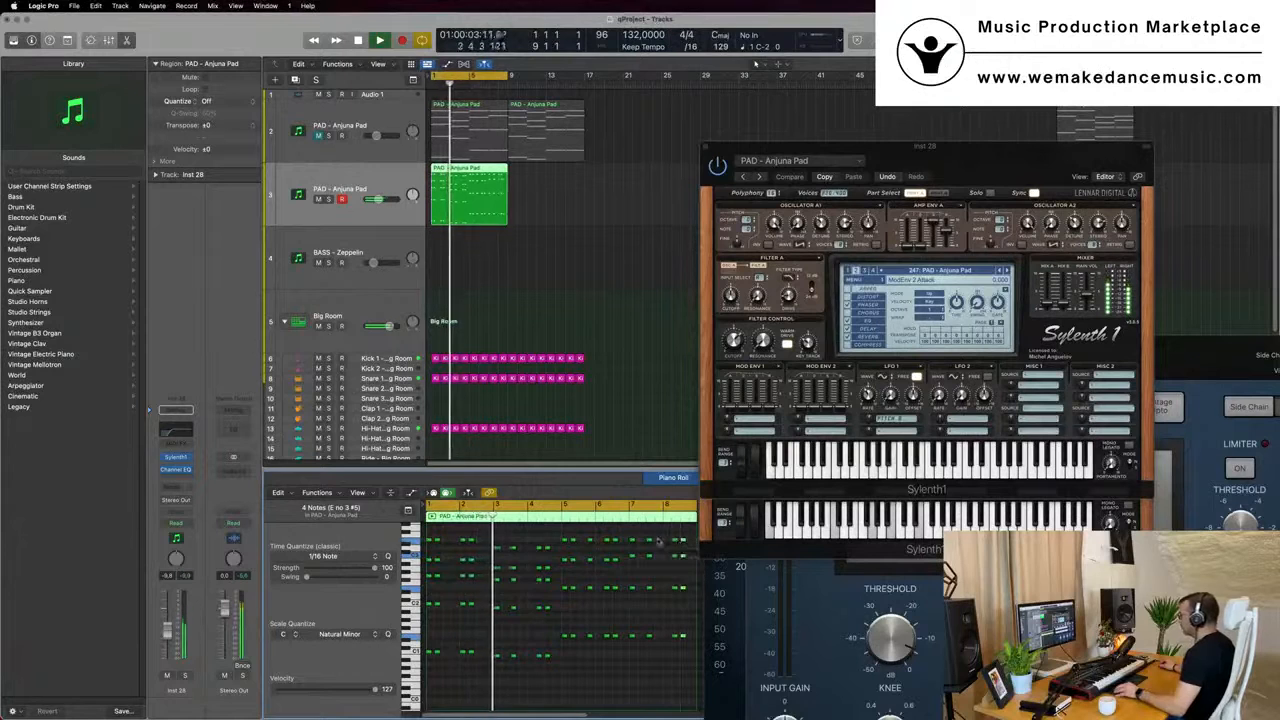
{"action": "left_click", "coordinate": [498, 195]}
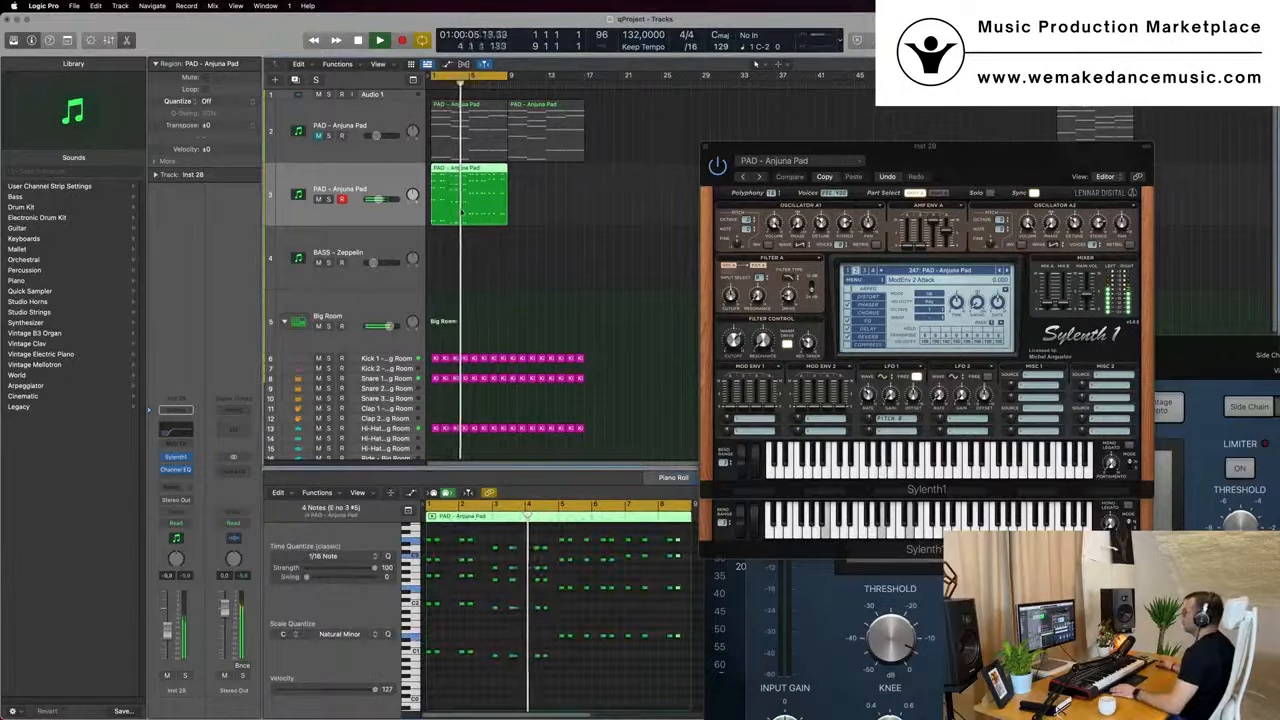
{"action": "key", "text": "super+Left"}
Adjust the filter cutoff in the duplicated pad's Sylenth1, briefly soloing its track to hear the sound alone
{"action": "left_click_drag", "start_coordinate": [982, 150], "coordinate": [812, 133]}
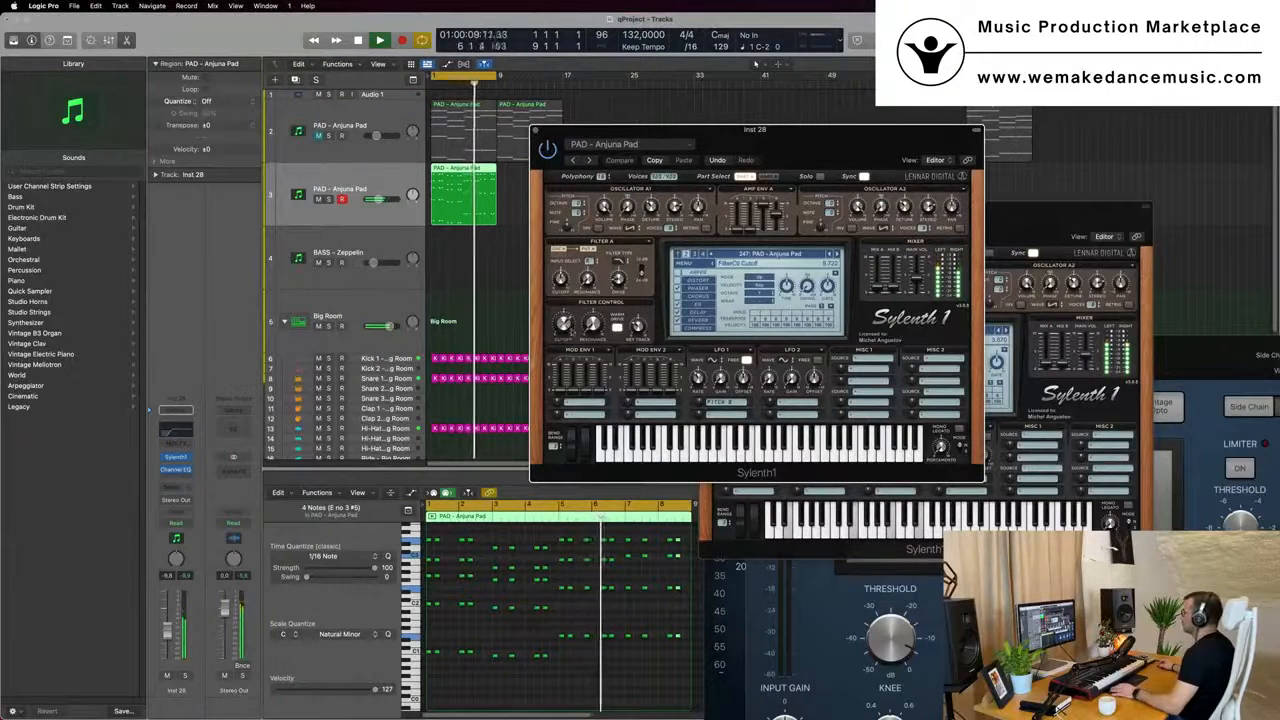
{"action": "left_click", "coordinate": [329, 199]}
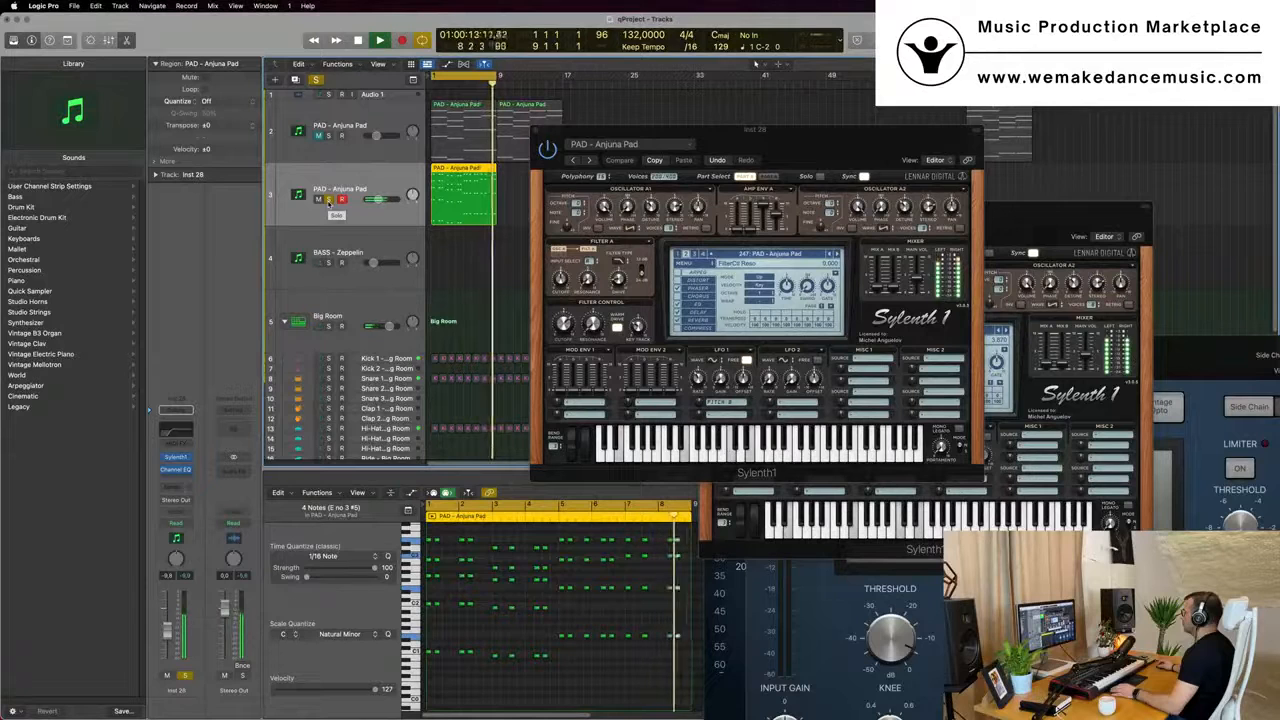
{"action": "left_click", "coordinate": [329, 199]}
{"action": "left_click_drag", "start_coordinate": [564, 323], "coordinate": [564, 321]}
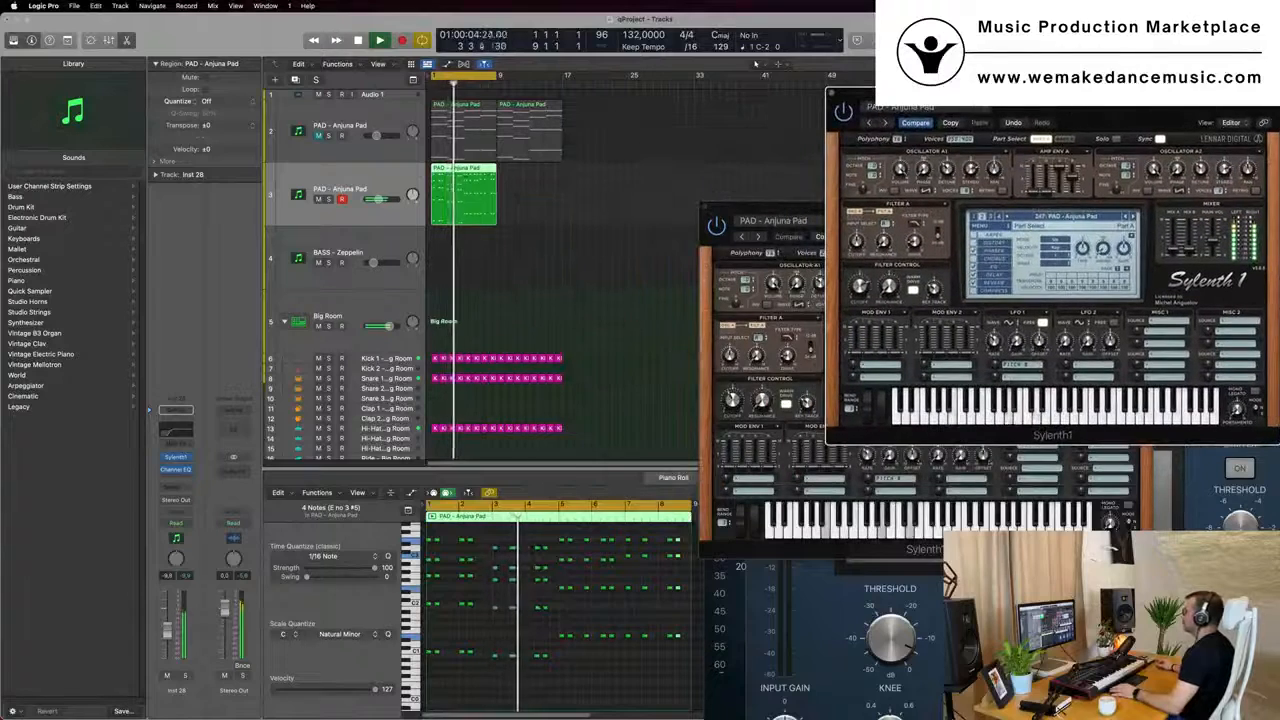
Play the chord-stab loop from the start to check its sound, and stop playback
{"action": "key", "text": "Return"}
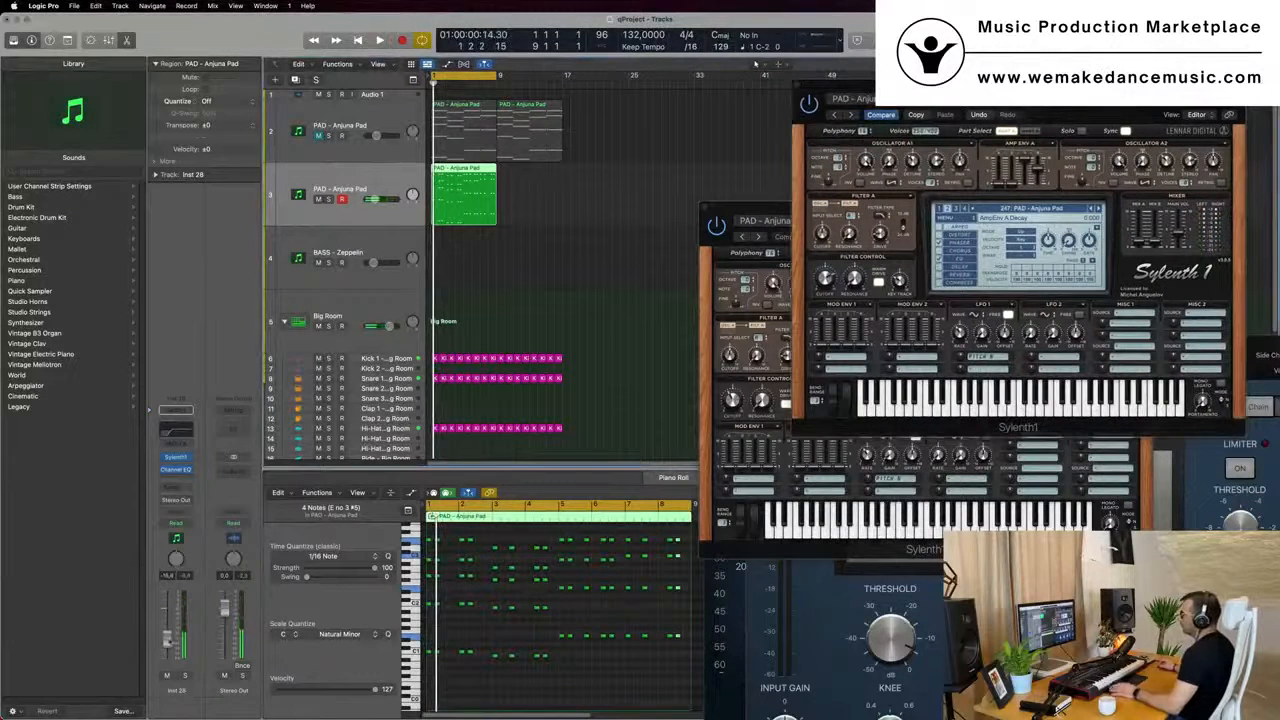
{"action": "key", "text": "space"}
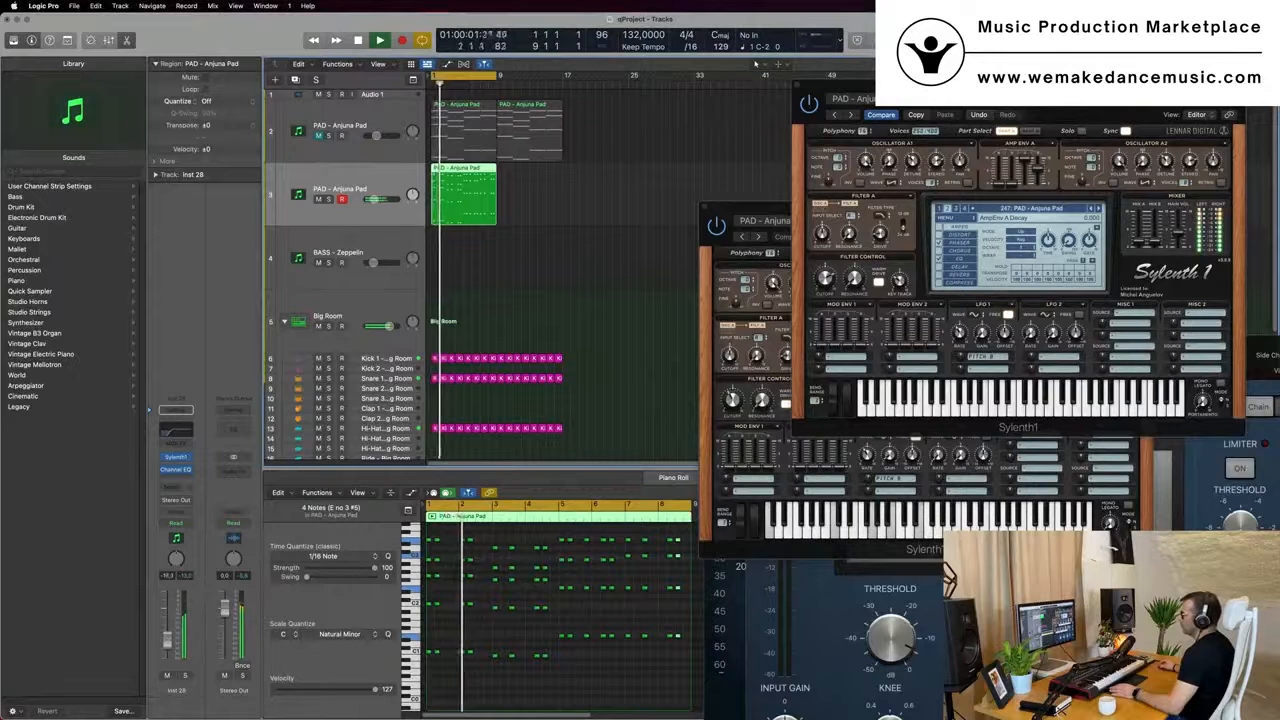
{"action": "key", "text": "space"}
Add a send to Bus 5 on the duplicated pad's channel strip
{"action": "left_click", "coordinate": [172, 487]}
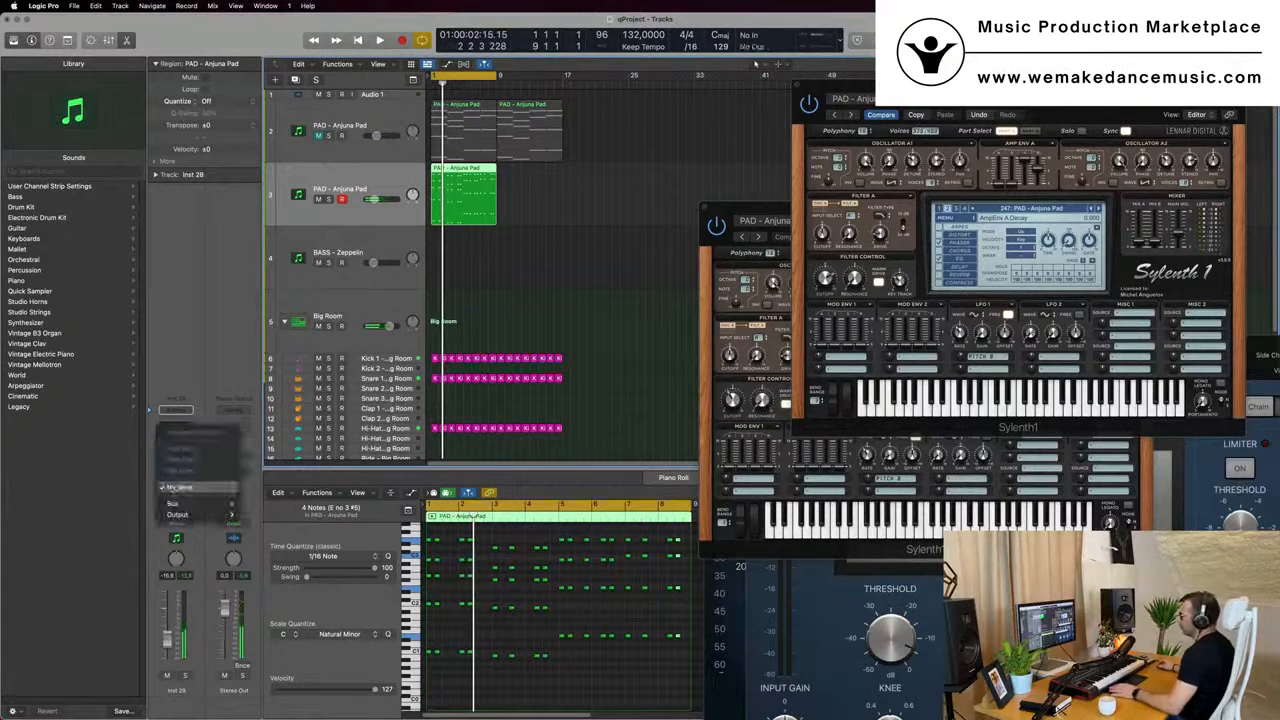
{"action": "mouse_move", "coordinate": [180, 505]}
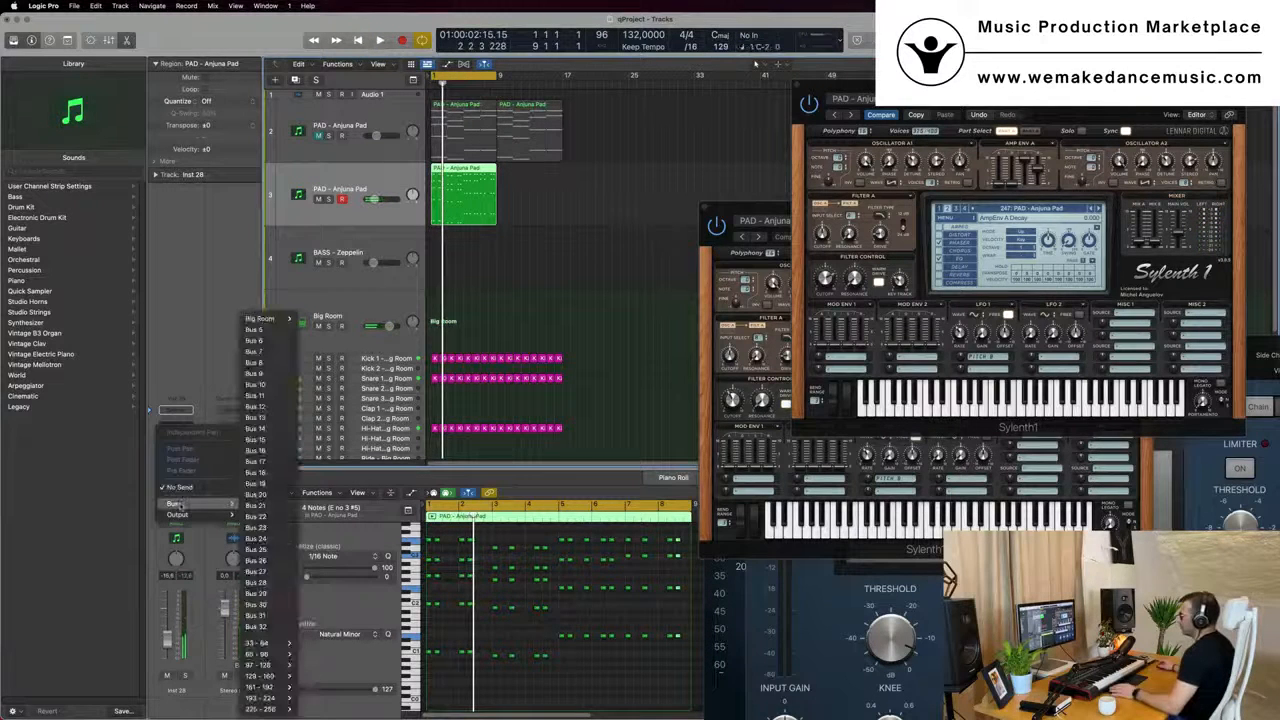
{"action": "left_click", "coordinate": [276, 330]}
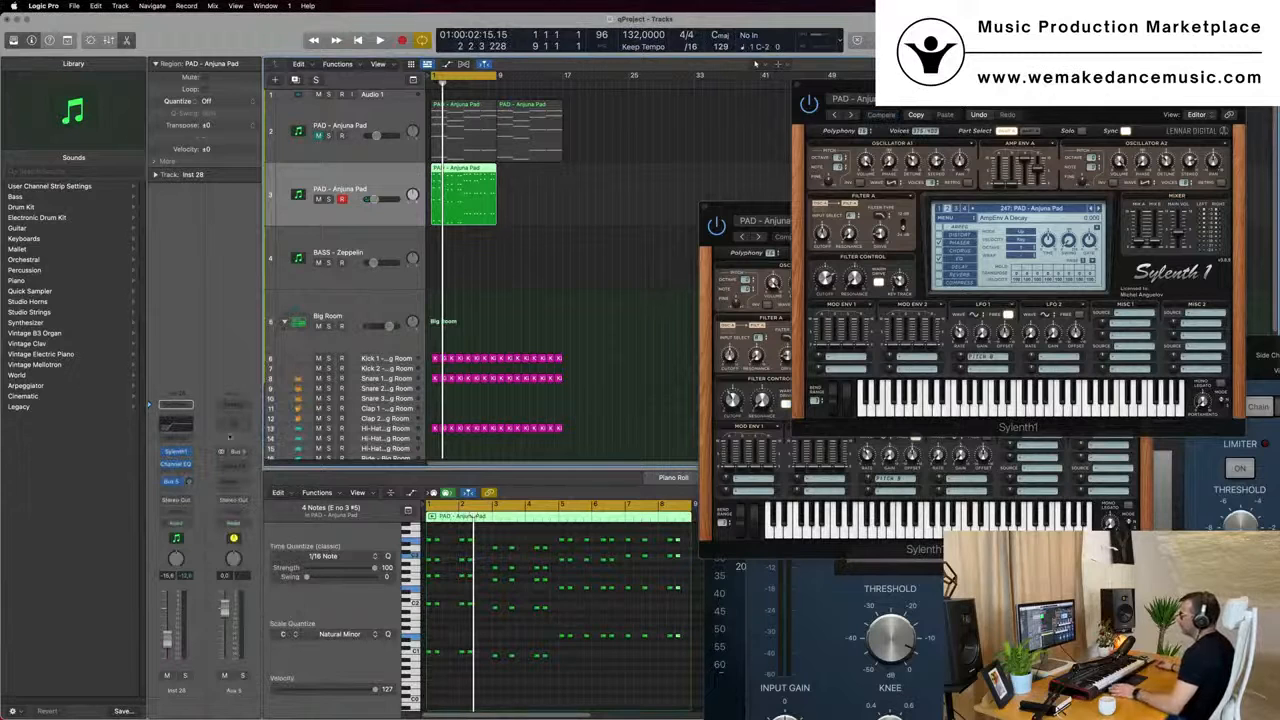
Insert a stereo SilverVerb reverb on the Bus 5 aux channel
{"action": "left_click", "coordinate": [238, 468]}
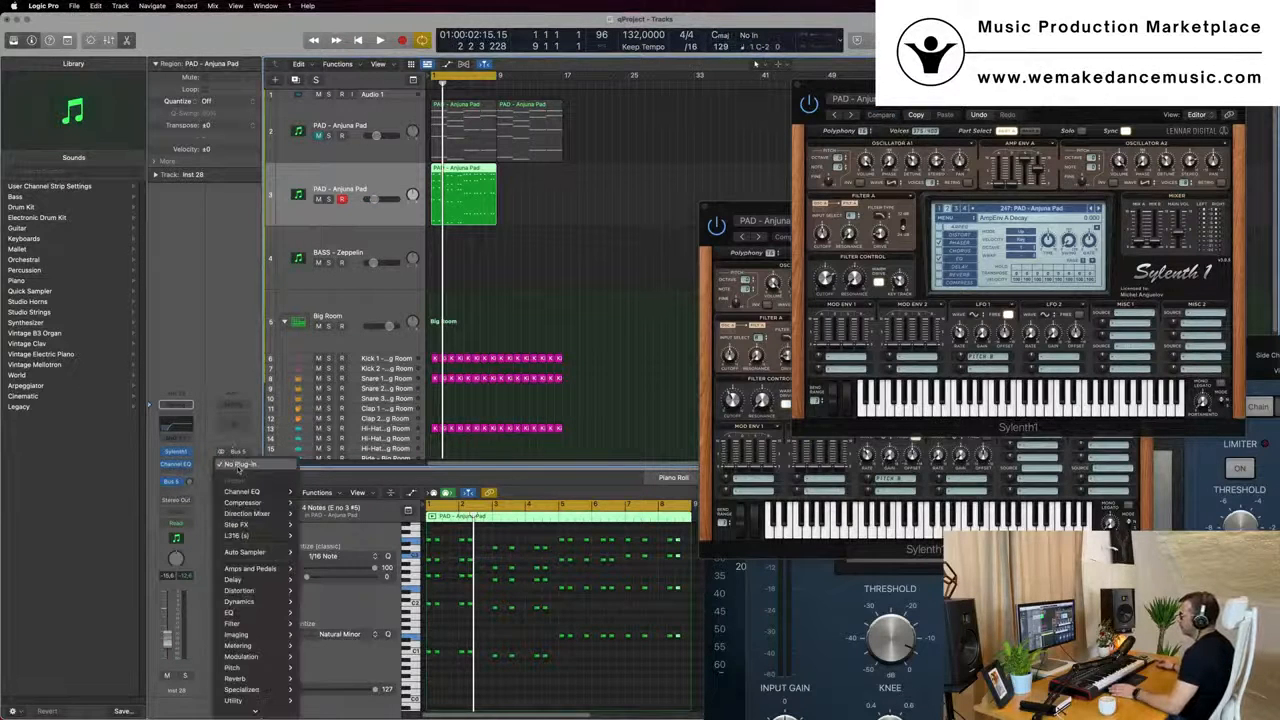
{"action": "mouse_move", "coordinate": [254, 553]}
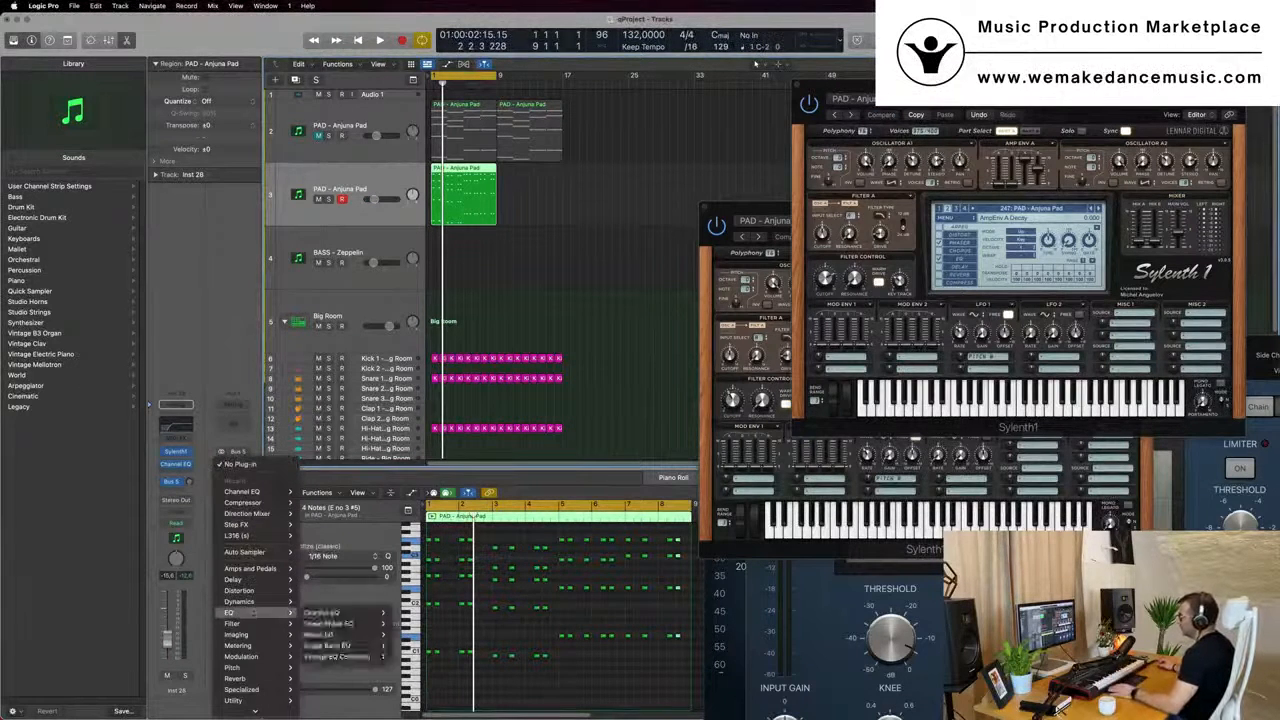
{"action": "mouse_move", "coordinate": [251, 679]}
{"action": "mouse_move", "coordinate": [340, 700]}
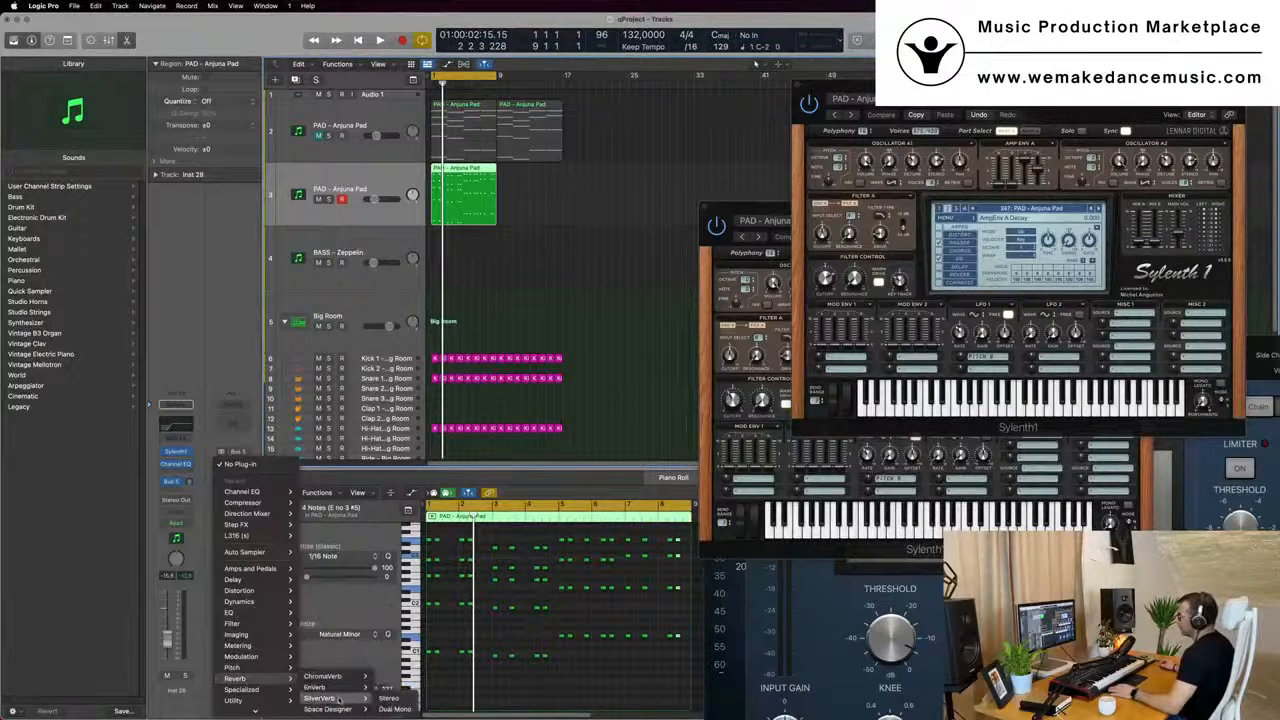
{"action": "left_click", "coordinate": [388, 697]}
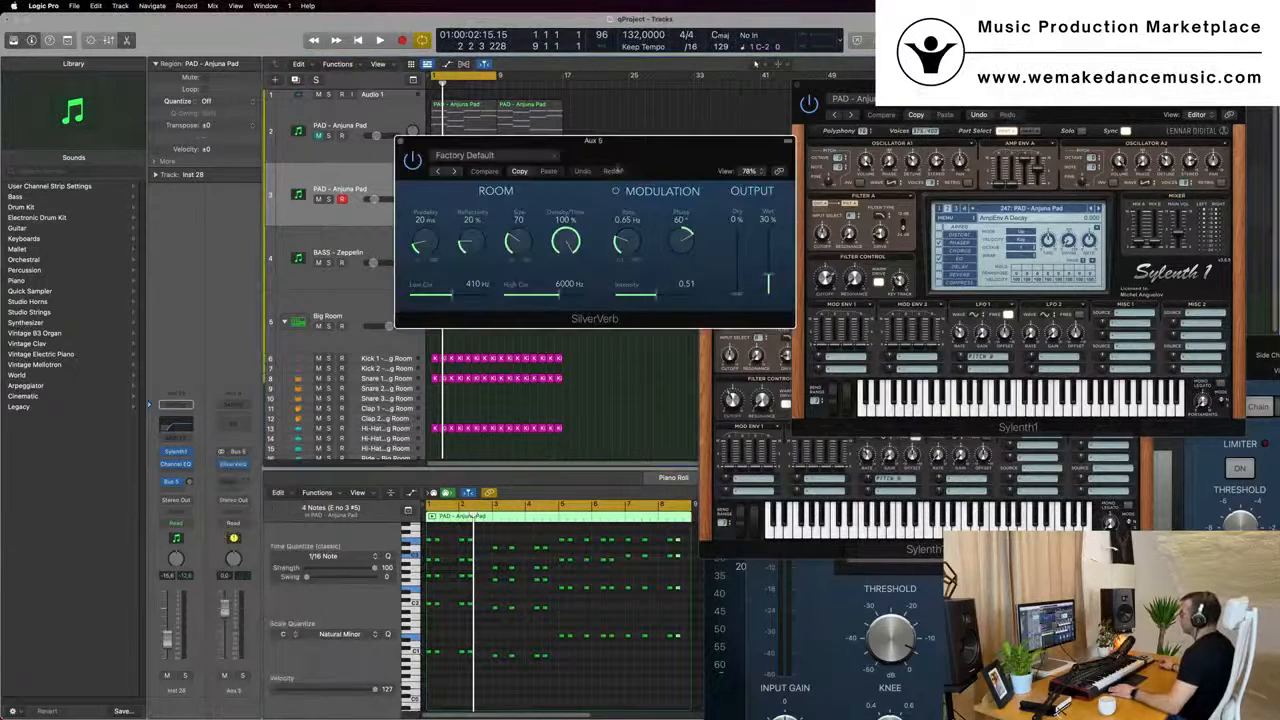
Load the grandiose preset in the SilverVerb and set its wet output to 100%
{"action": "left_click", "coordinate": [505, 158]}
{"action": "left_click", "coordinate": [511, 365]}
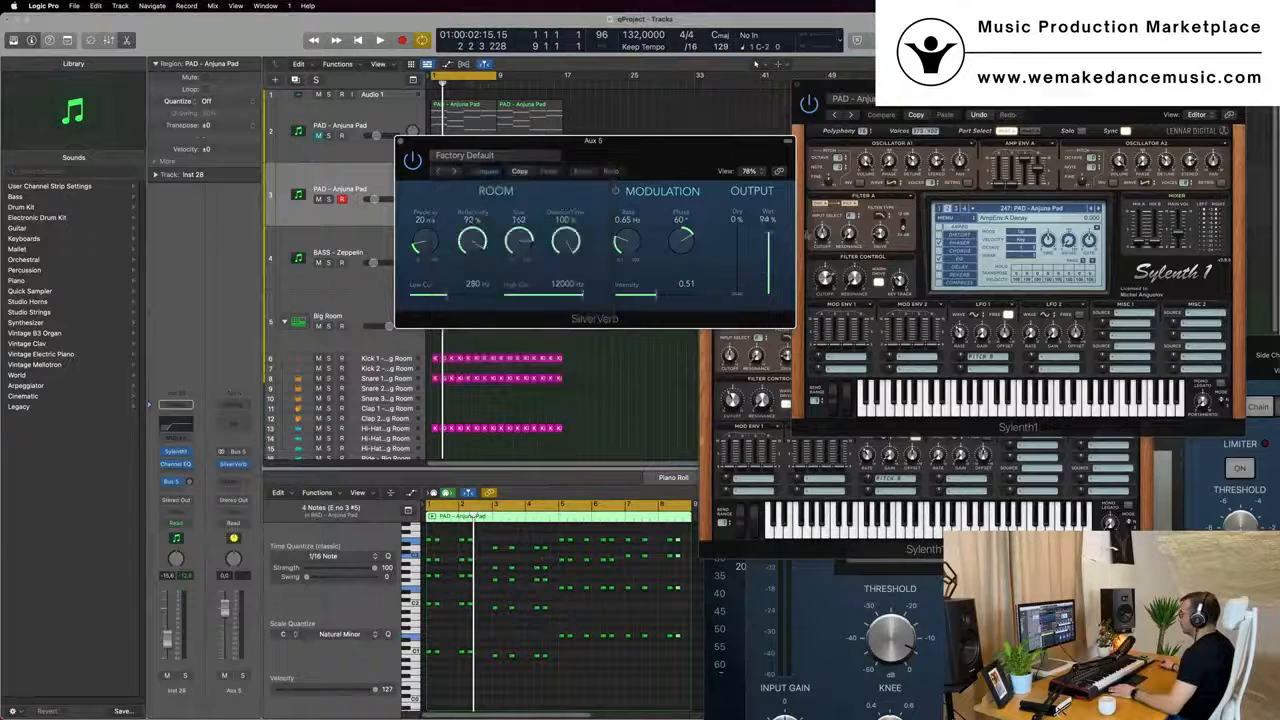
{"action": "key", "text": "space"}
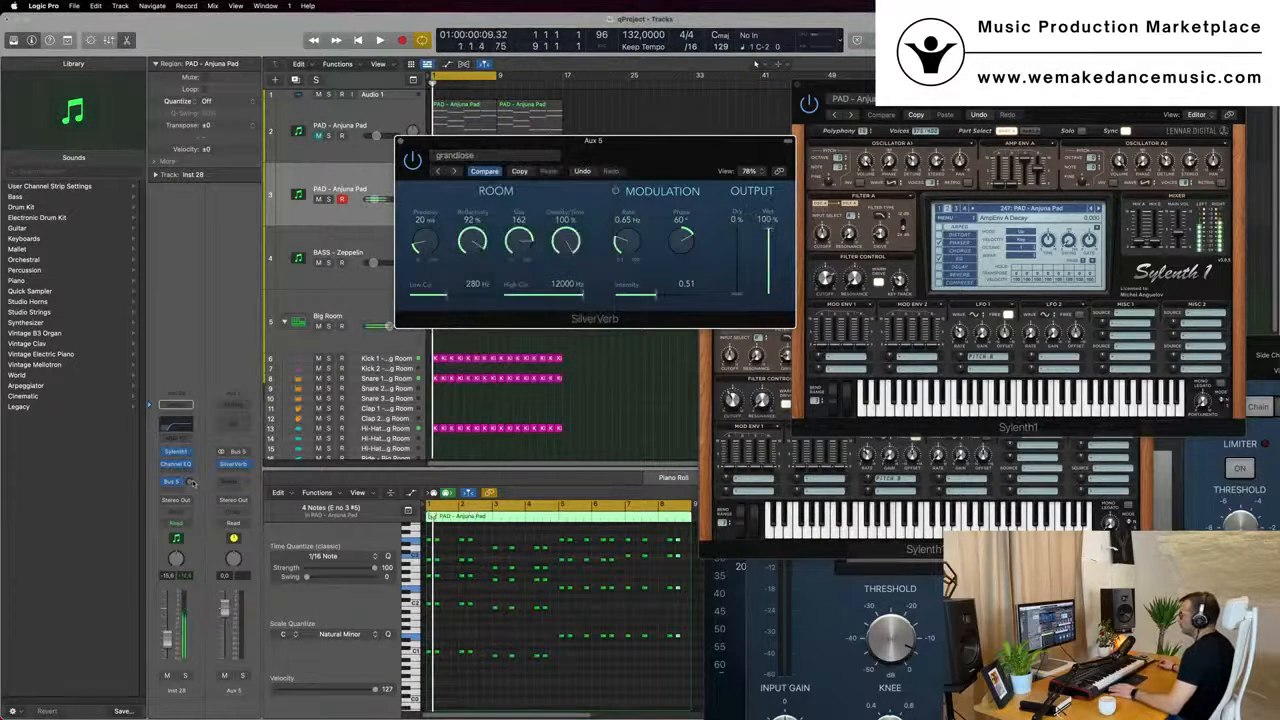
Raise the duplicated pad's send level to Bus 5 during playback, and close the SilverVerb window
{"action": "left_click", "coordinate": [188, 482]}
{"action": "key", "text": "space"}
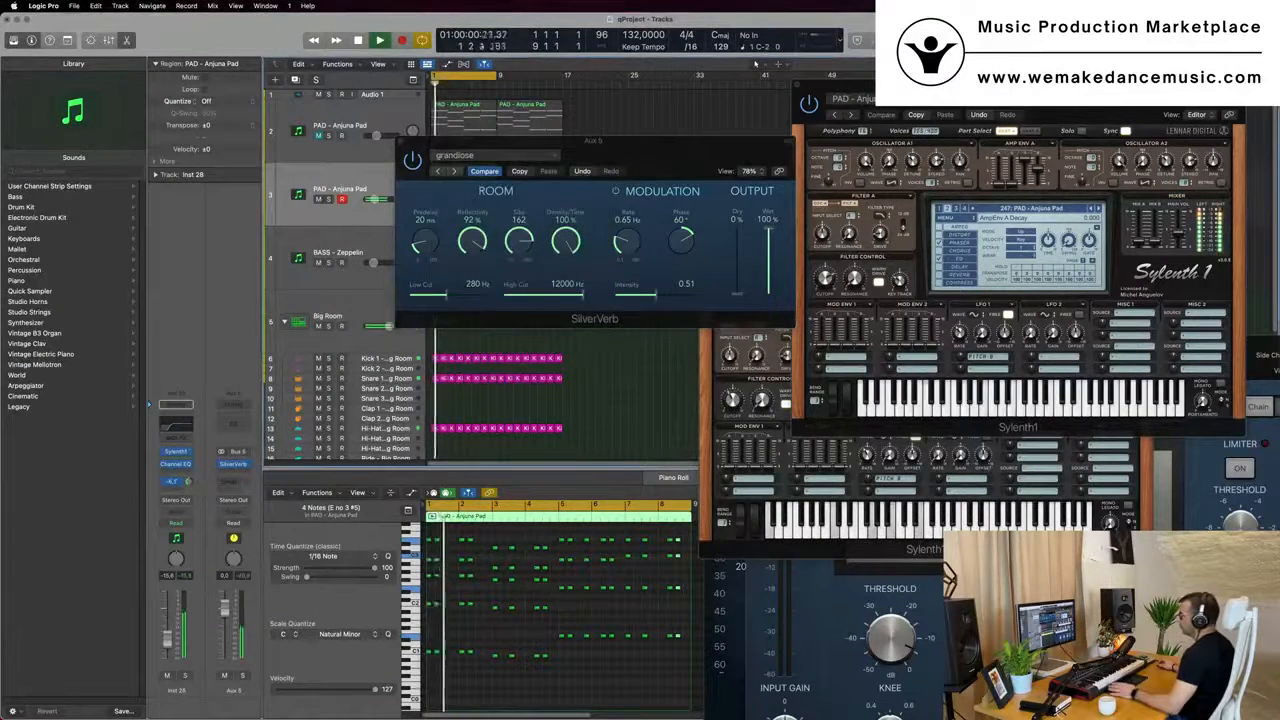
{"action": "left_click_drag", "start_coordinate": [530, 141], "coordinate": [823, 202]}
{"action": "left_click", "coordinate": [694, 202]}
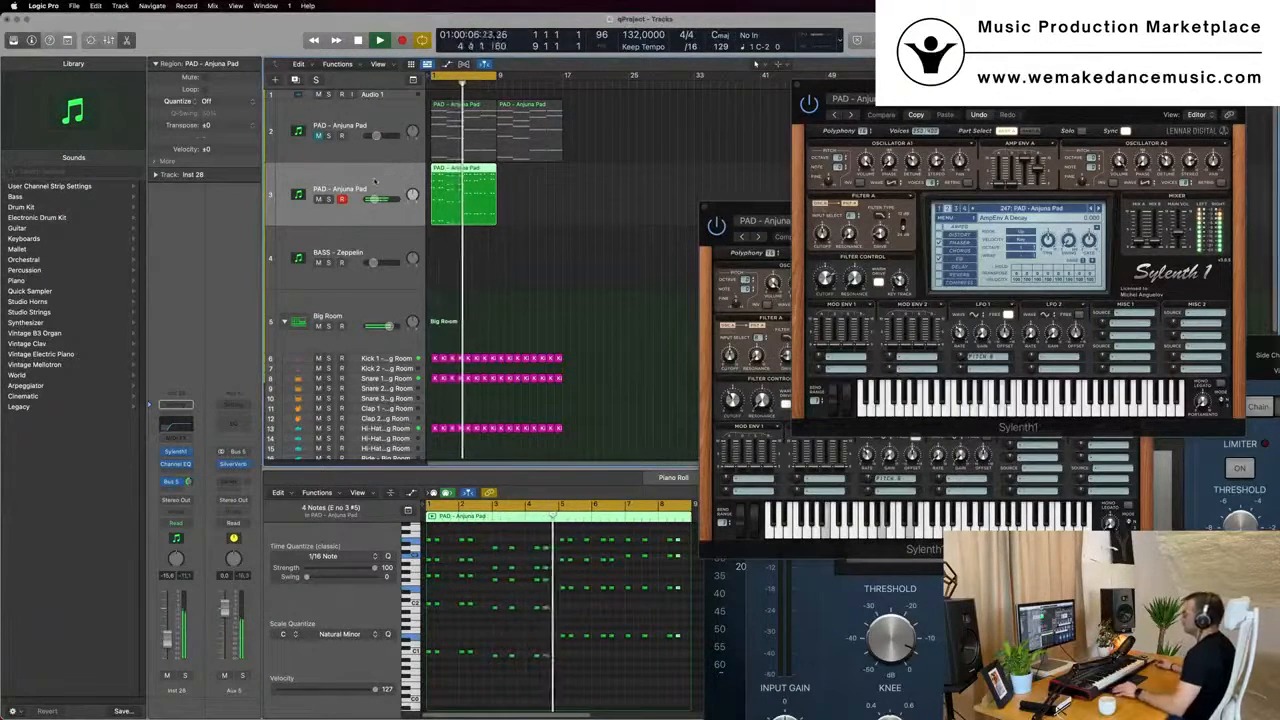
{"action": "key", "text": "super+Left"}
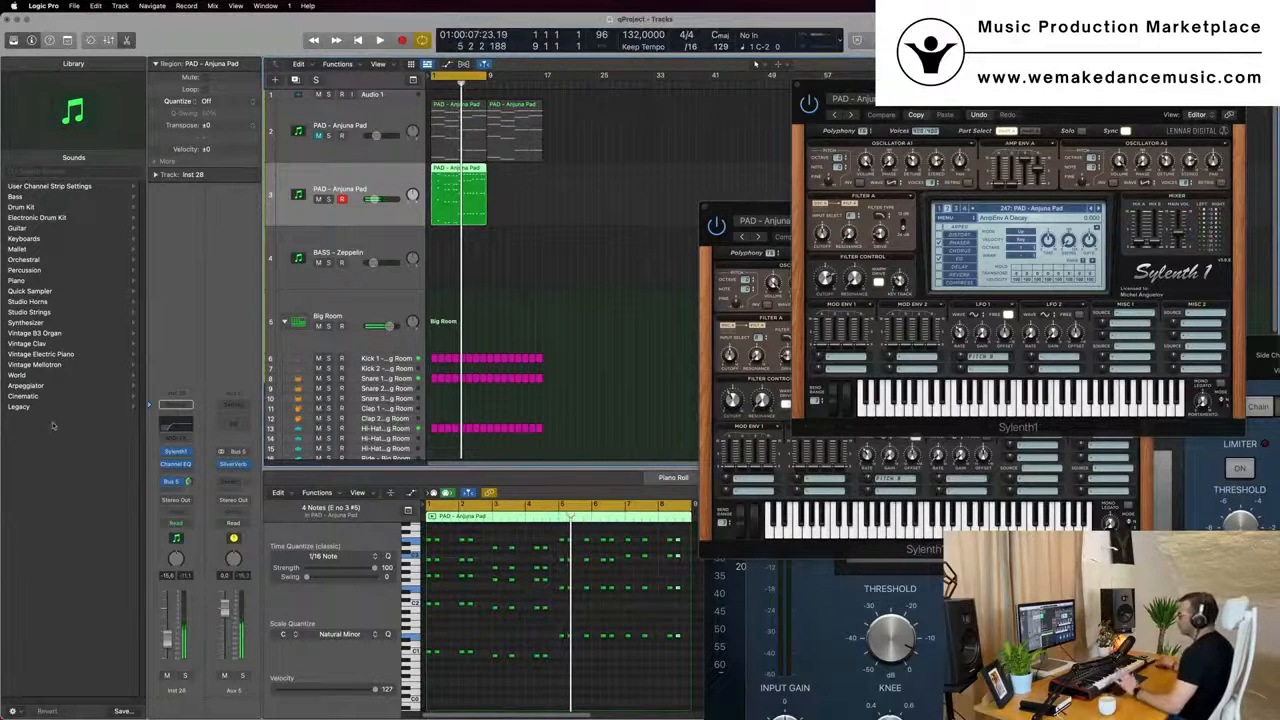
Insert a Compressor after the SilverVerb on the Bus 5 aux channel
{"action": "left_click", "coordinate": [232, 466]}
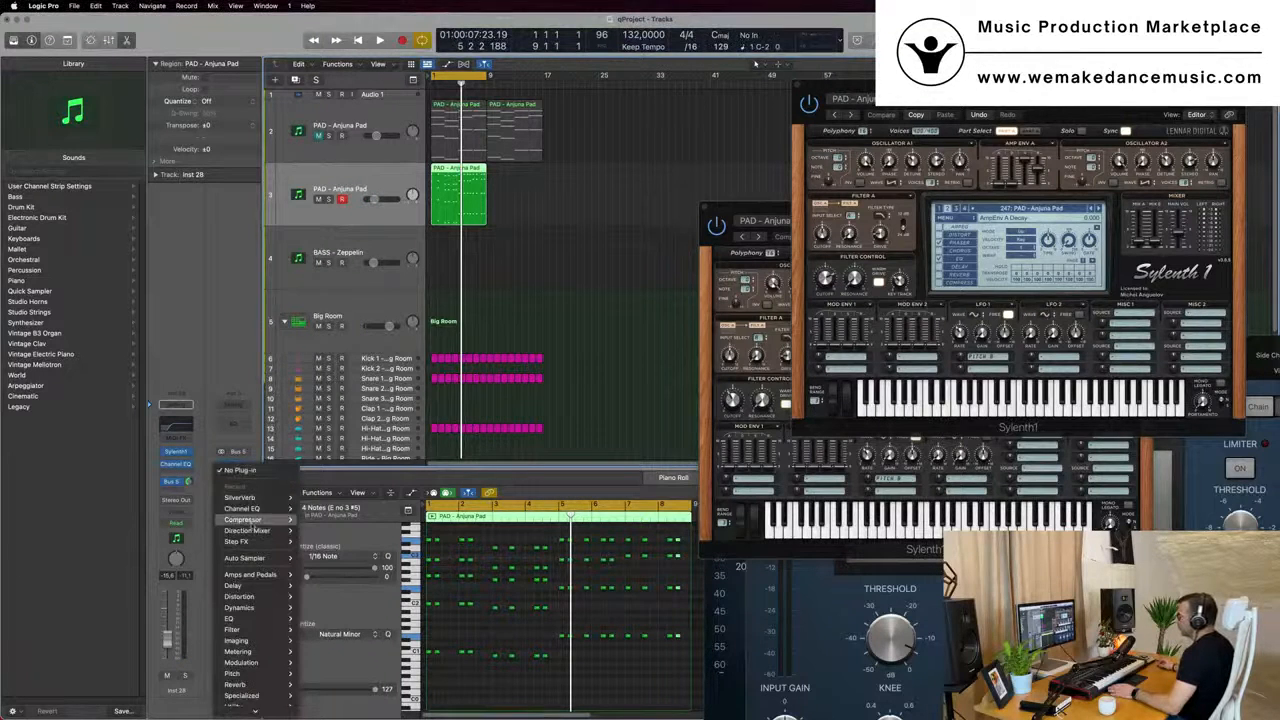
{"action": "left_click", "coordinate": [314, 520]}
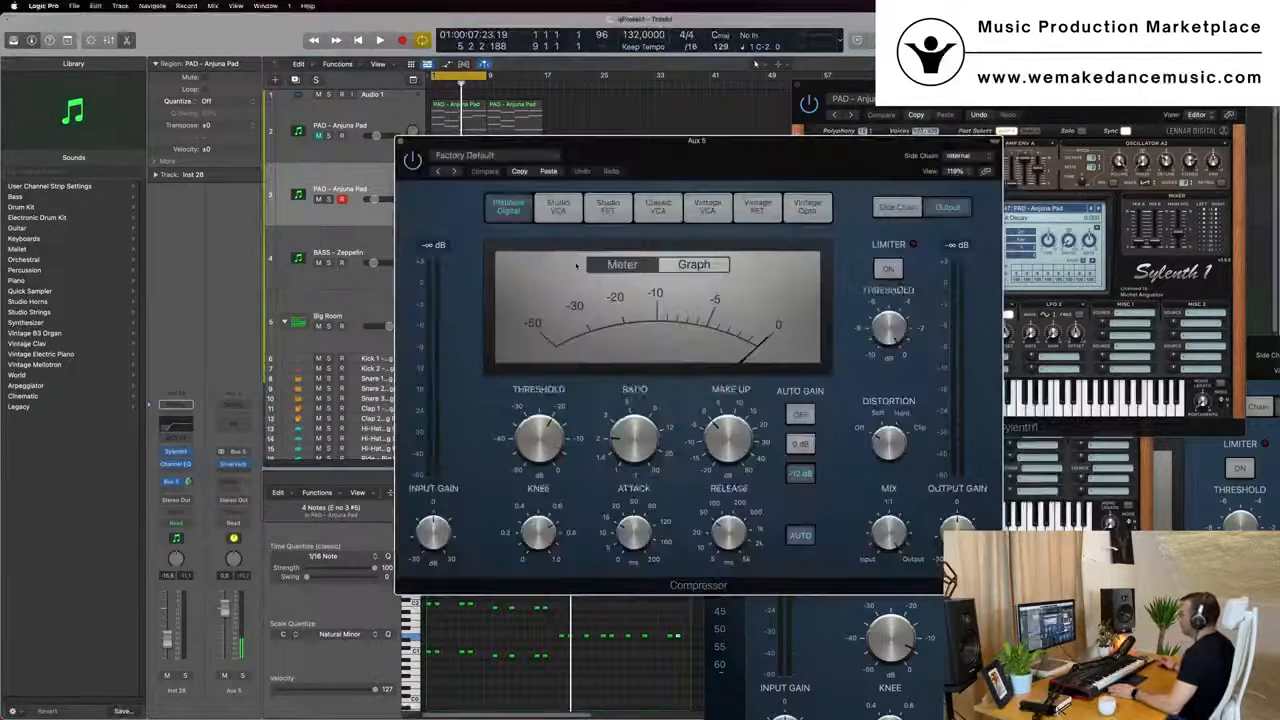
{"action": "left_click_drag", "start_coordinate": [769, 180], "coordinate": [758, 191]}
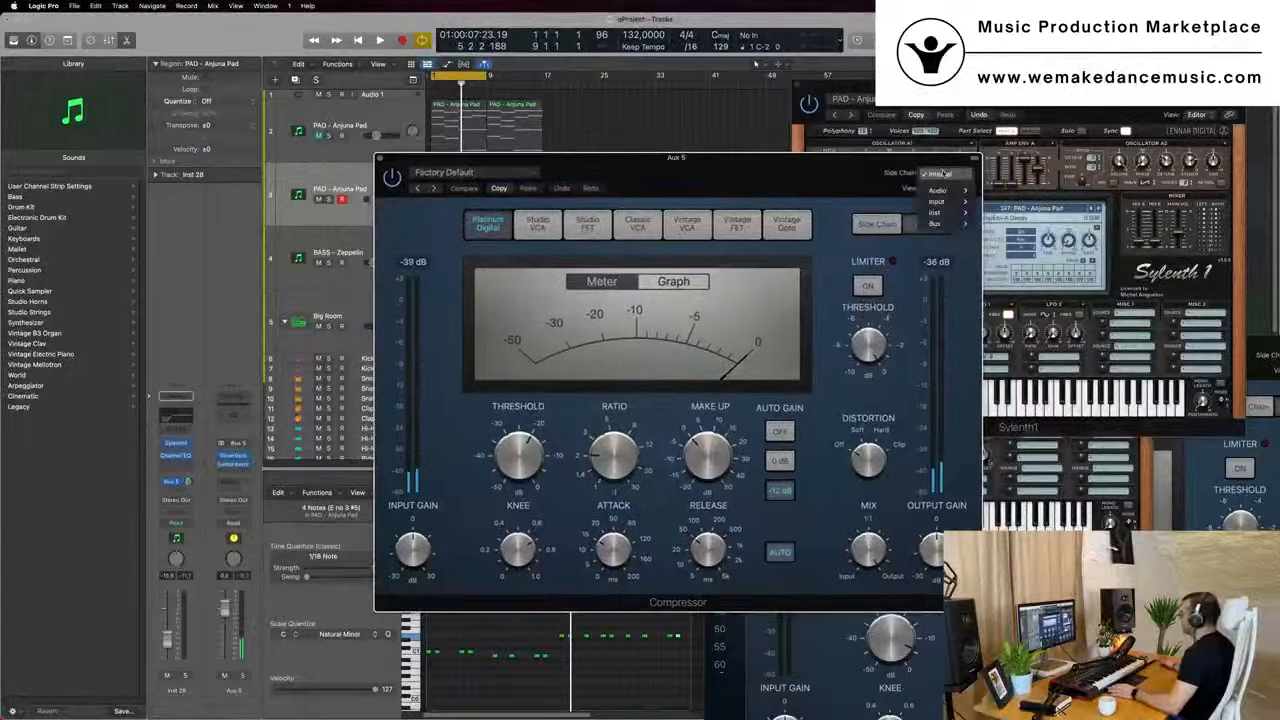
Rename the duplicated PAD - Anjuna Pad track as STABS
{"action": "left_click", "coordinate": [940, 174]}
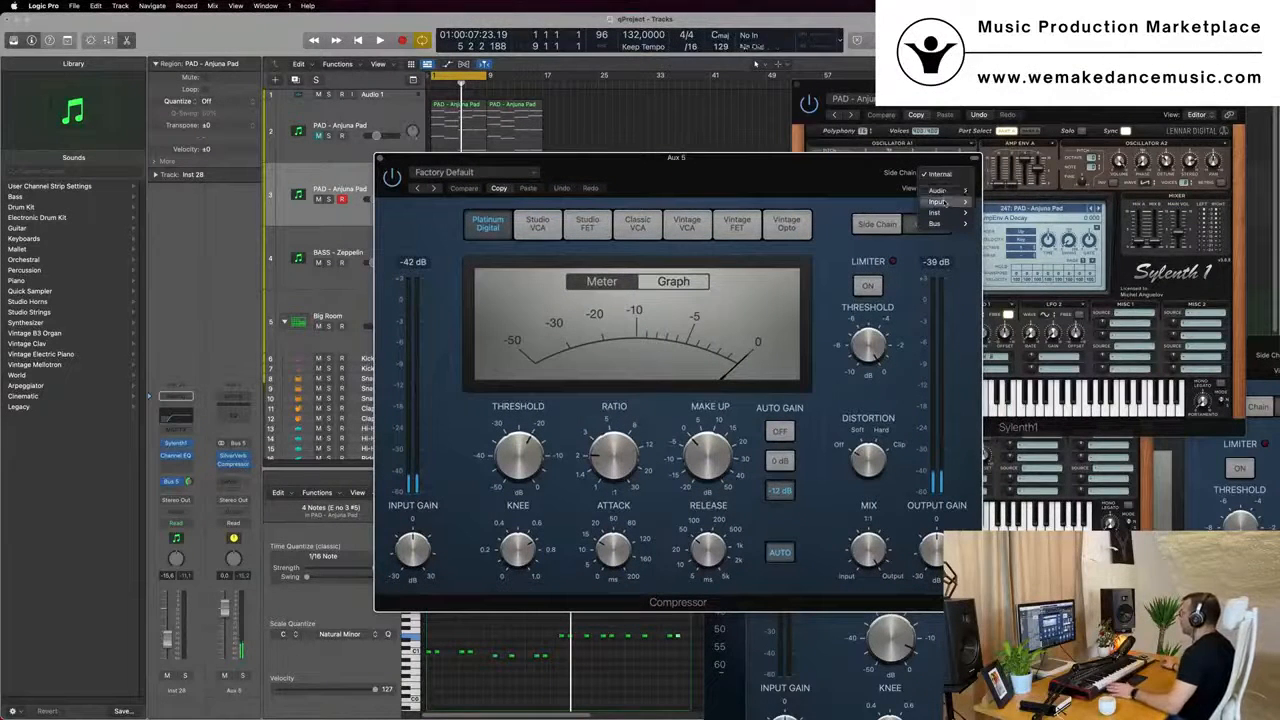
{"action": "mouse_move", "coordinate": [946, 203]}
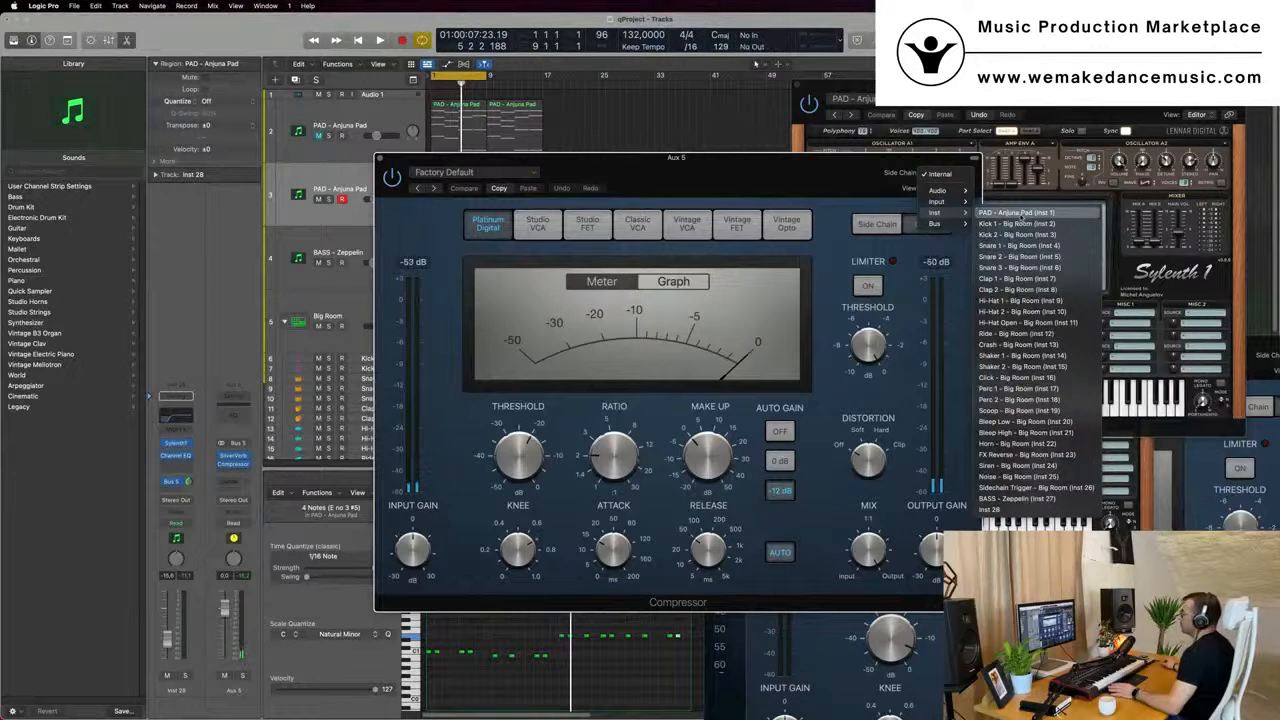
{"action": "left_click", "coordinate": [823, 186]}
{"action": "left_click_drag", "start_coordinate": [823, 186], "coordinate": [1068, 182]}
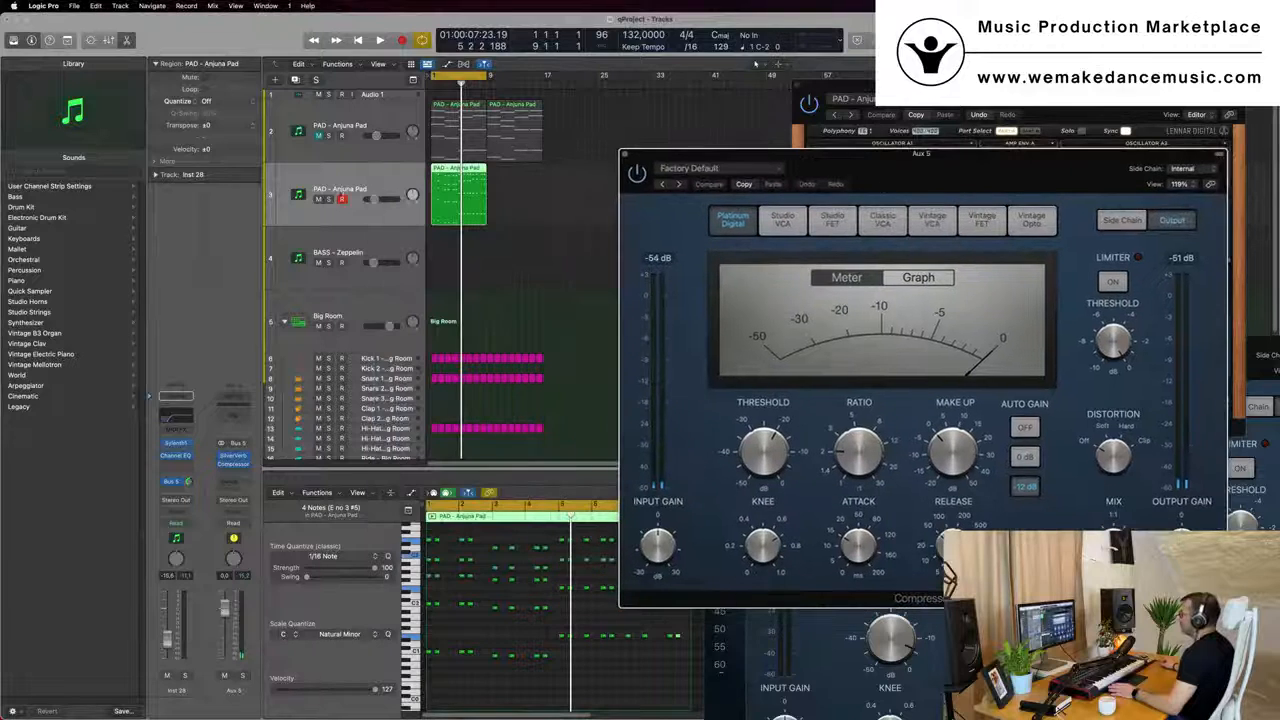
{"action": "left_click", "coordinate": [353, 193]}
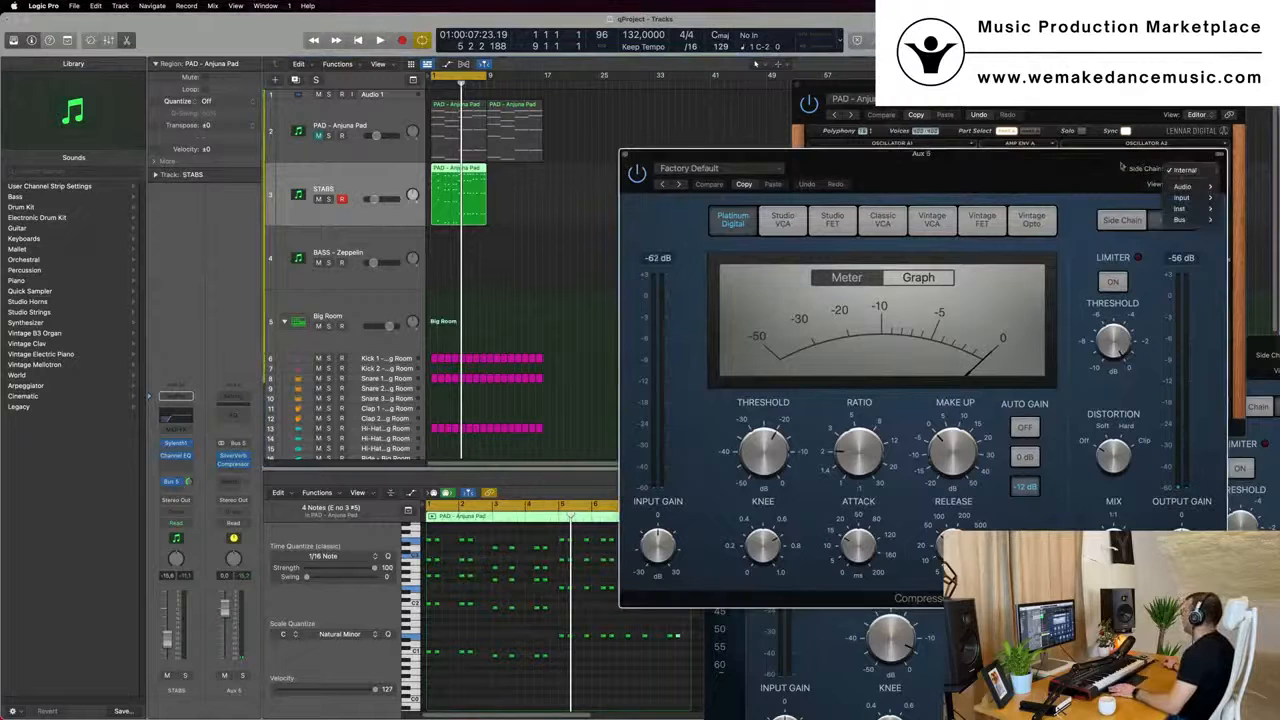
Set the reverb Compressor's side chain source to the STABS instrument (Inst 28)
{"action": "left_click_drag", "start_coordinate": [1180, 170], "coordinate": [967, 185]}
{"action": "left_click", "coordinate": [970, 184]}
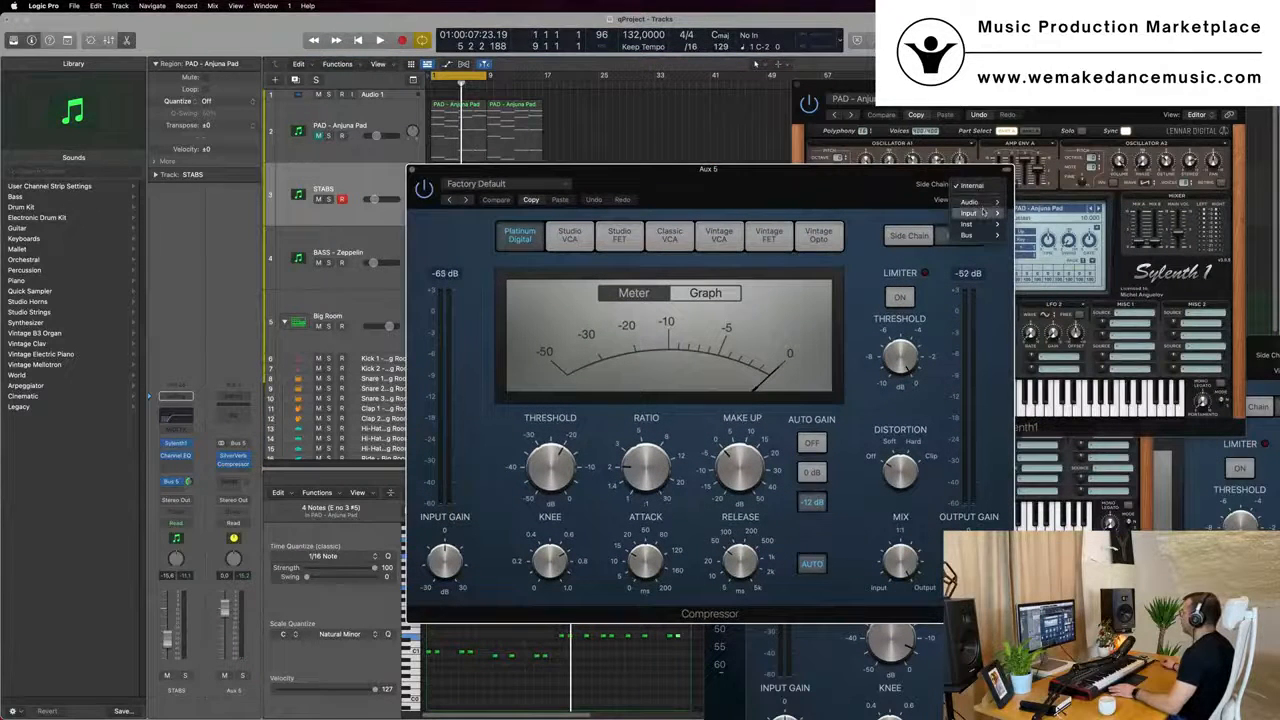
{"action": "mouse_move", "coordinate": [985, 216]}
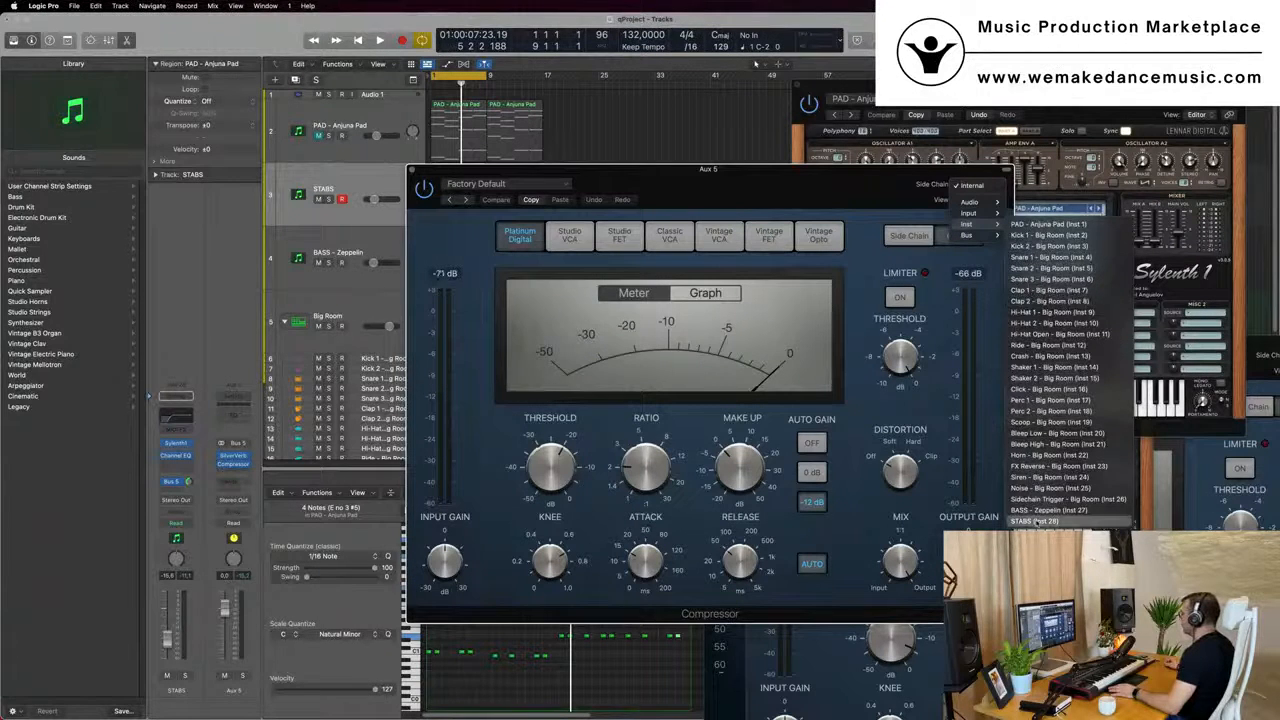
{"action": "left_click", "coordinate": [1038, 521]}
{"action": "left_click_drag", "start_coordinate": [731, 188], "coordinate": [824, 140]}
Turn off the Compressor's automatic release and adjust its threshold while the loop plays from the start
{"action": "key", "text": "space"}
{"action": "key", "text": "space"}
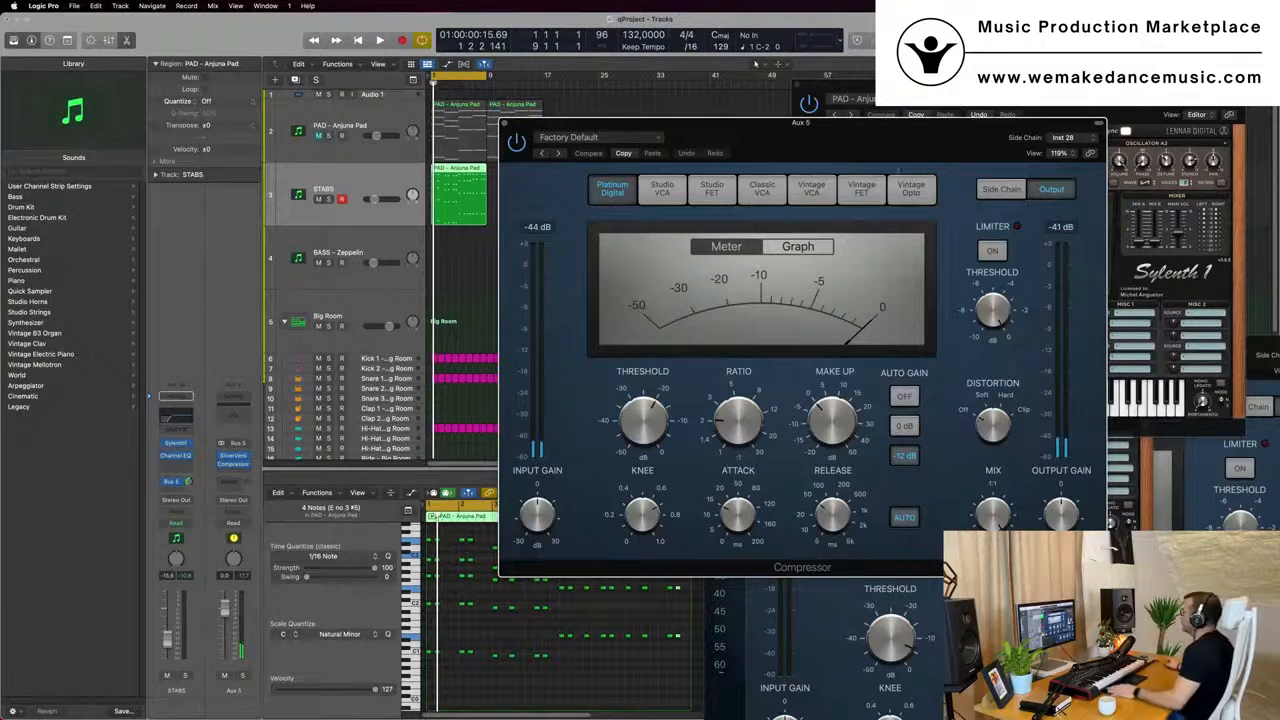
{"action": "key", "text": "space"}
{"action": "left_click_drag", "start_coordinate": [890, 139], "coordinate": [858, 134]}
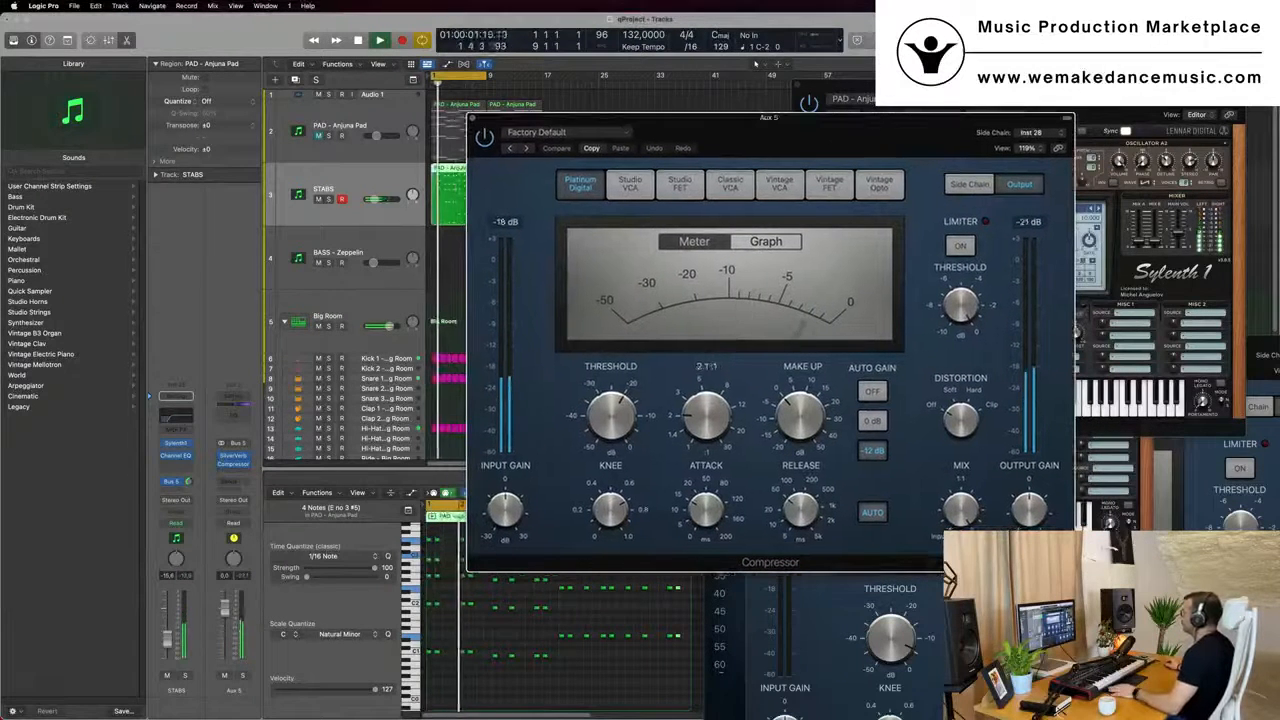
{"action": "left_click", "coordinate": [872, 512]}
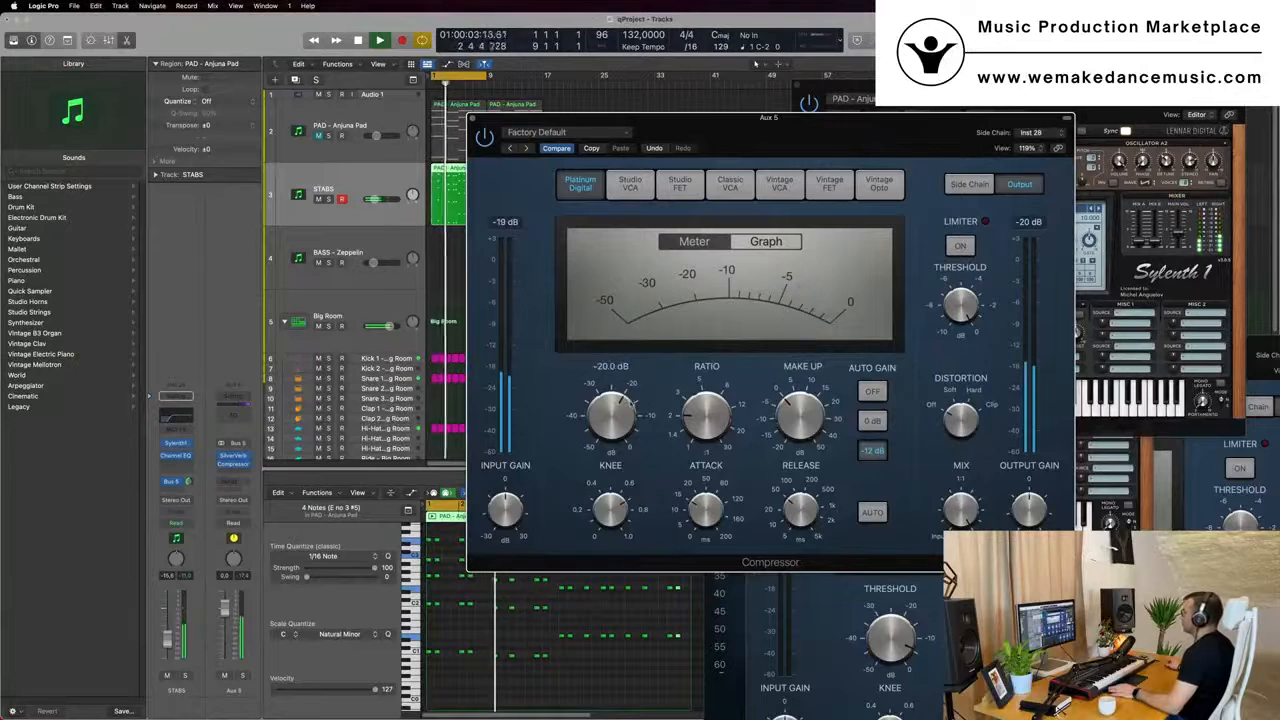
{"action": "left_click_drag", "start_coordinate": [611, 415], "coordinate": [611, 418]}
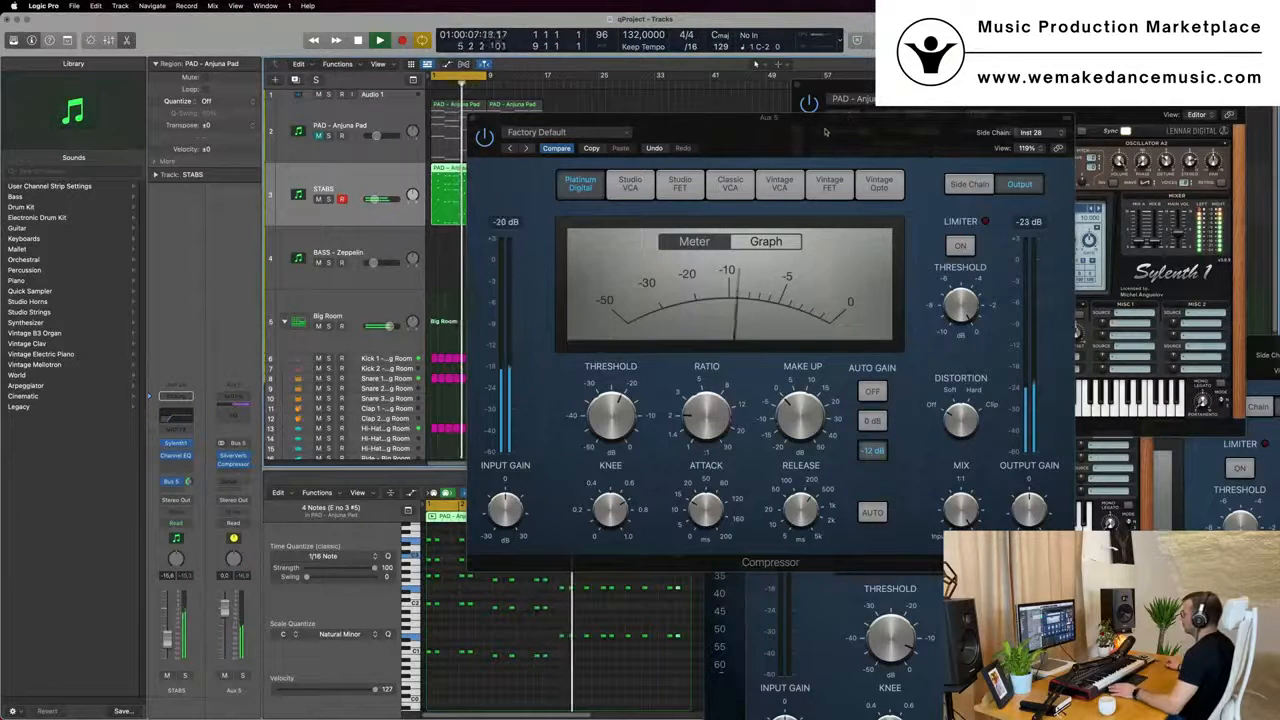
Fine-tune the Compressor's threshold during playback and set its release to about 580 ms
{"action": "left_click_drag", "start_coordinate": [825, 132], "coordinate": [875, 141]}
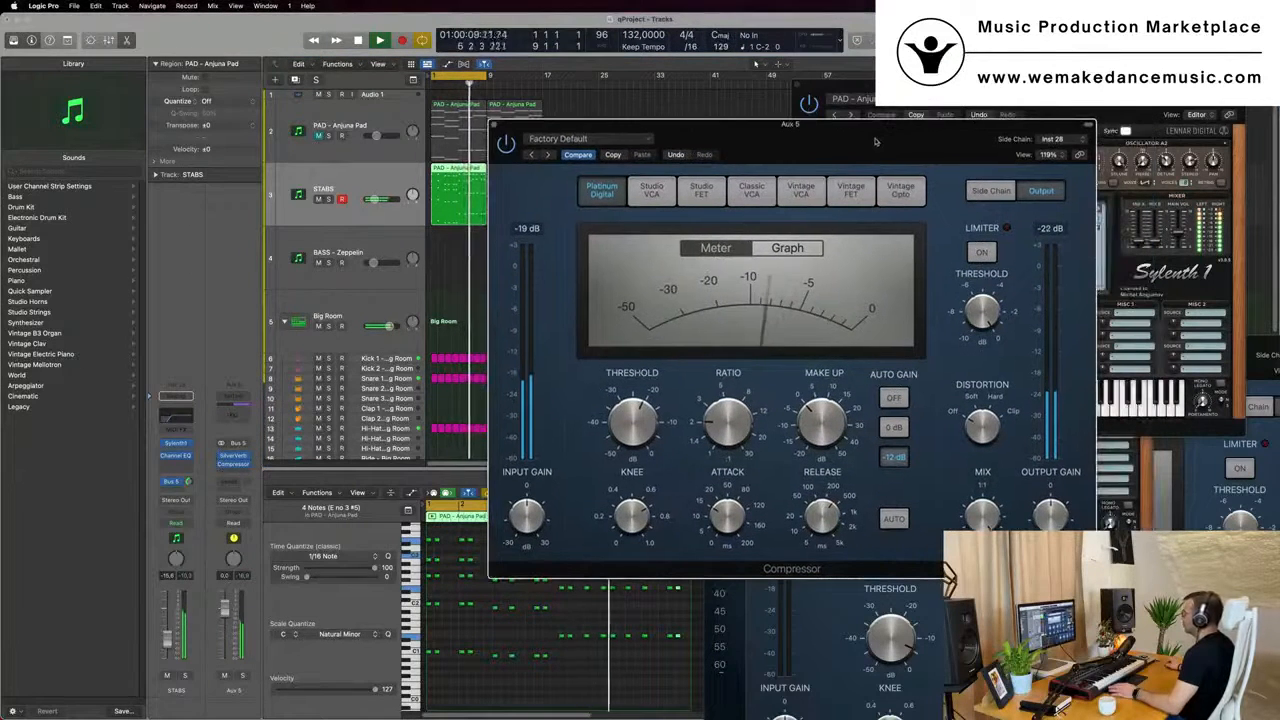
{"action": "left_click_drag", "start_coordinate": [641, 429], "coordinate": [641, 429]}
{"action": "left_click_drag", "start_coordinate": [822, 517], "coordinate": [822, 511]}
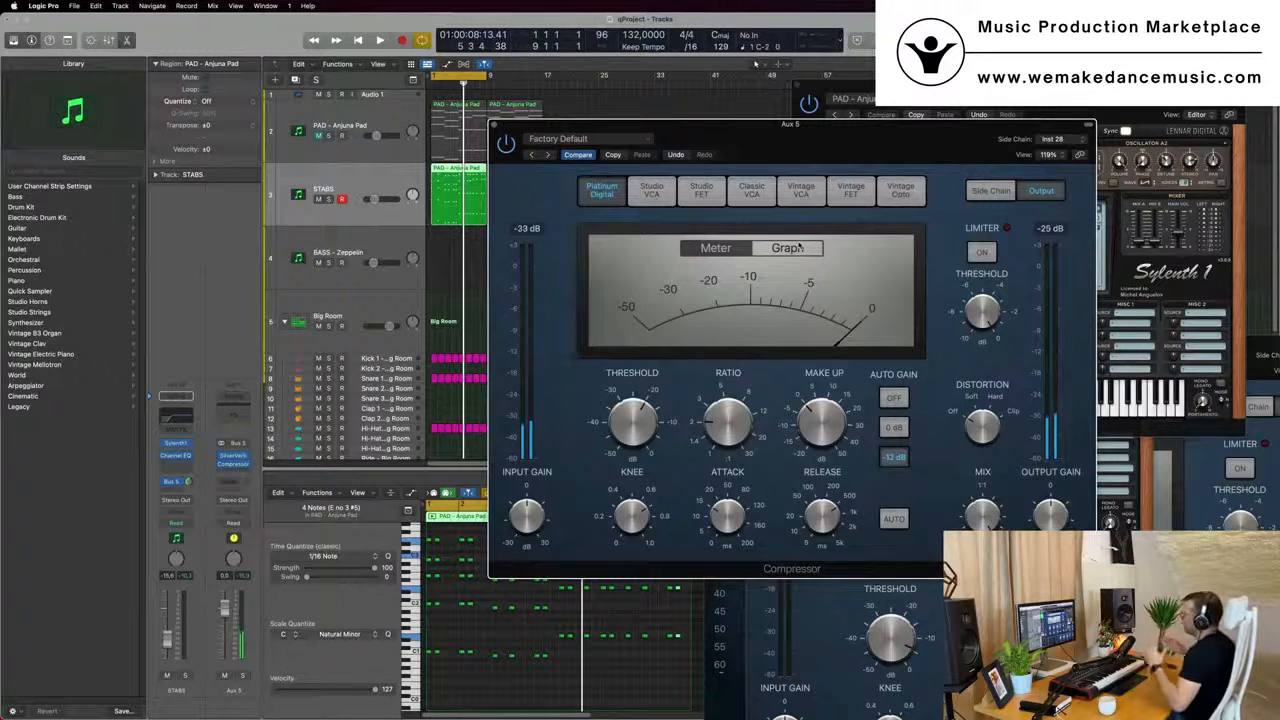
{"action": "left_click_drag", "start_coordinate": [790, 125], "coordinate": [799, 173]}
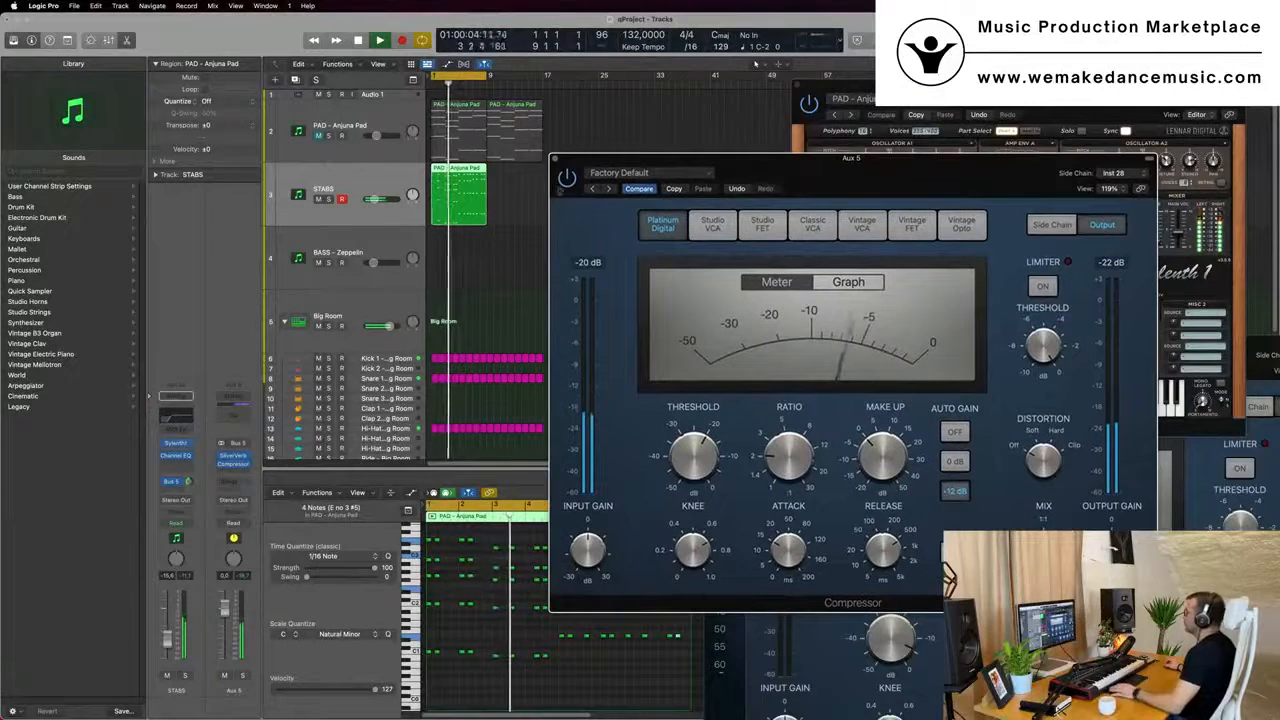
Compare the stabs' reverb with the Compressor bypassed and active during playback, and close the Compressor window
{"action": "key", "text": "space"}
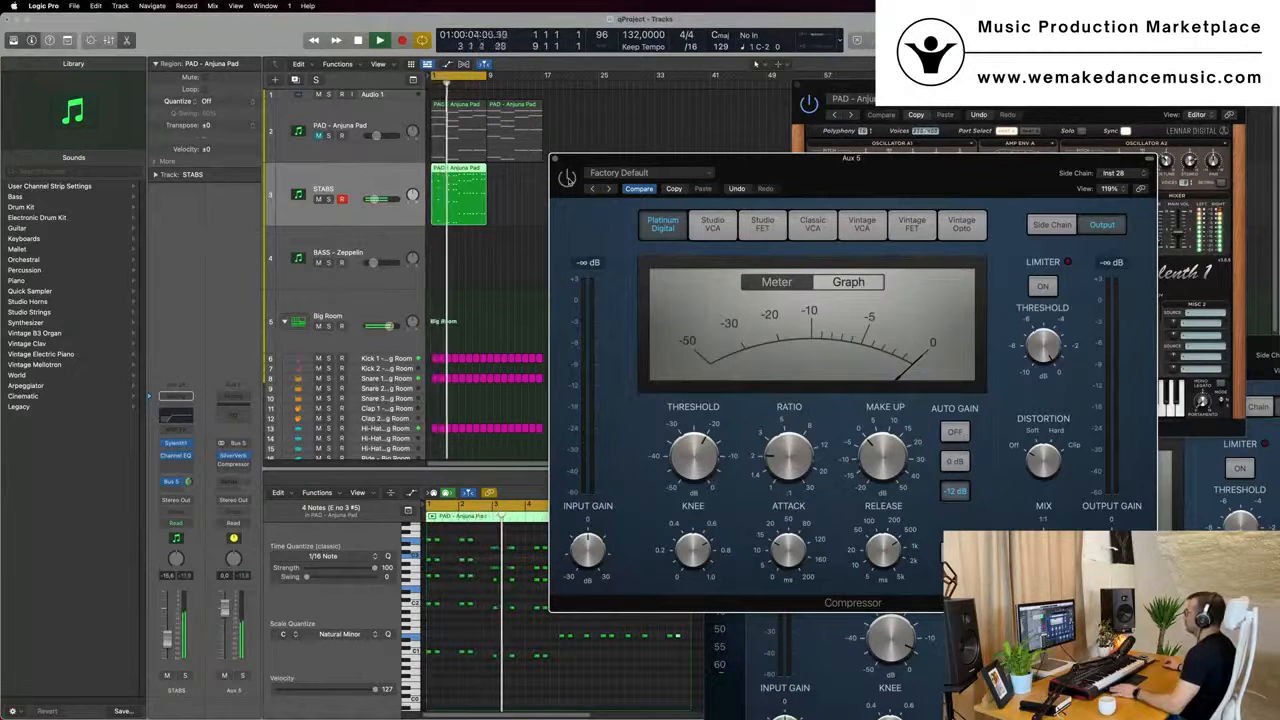
{"action": "key", "text": "space"}
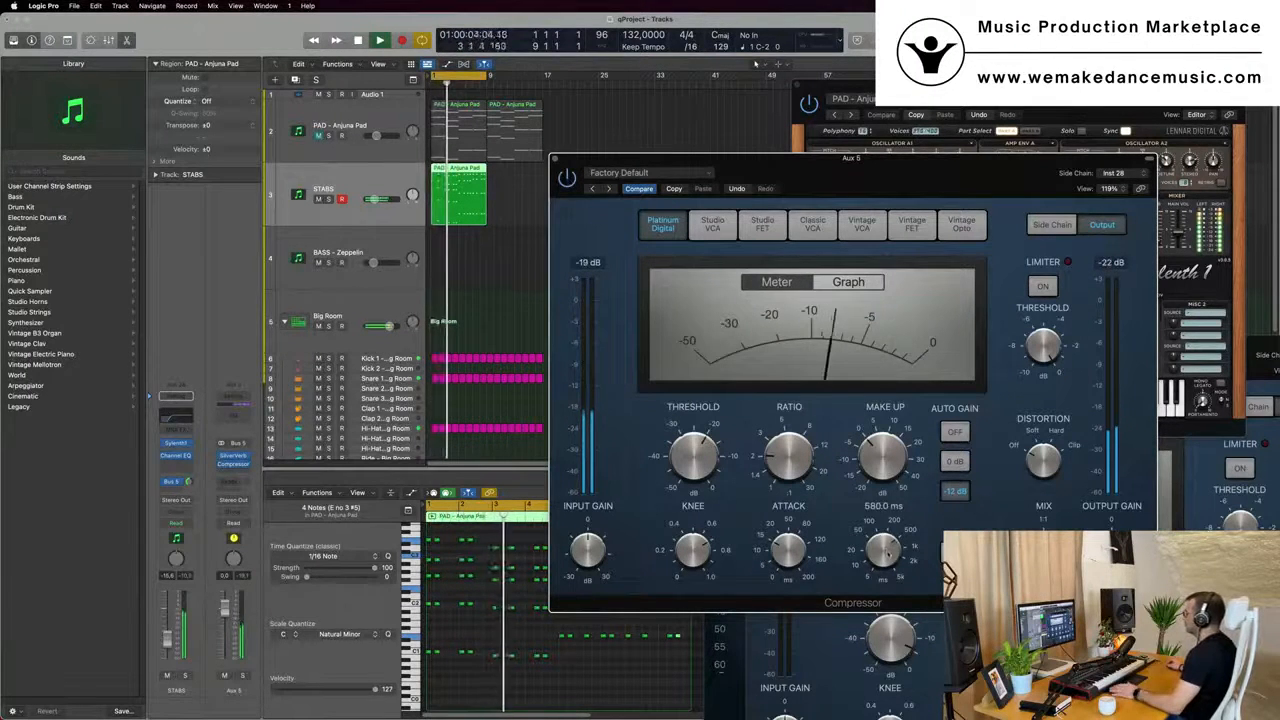
{"action": "left_click_drag", "start_coordinate": [959, 178], "coordinate": [913, 212]}
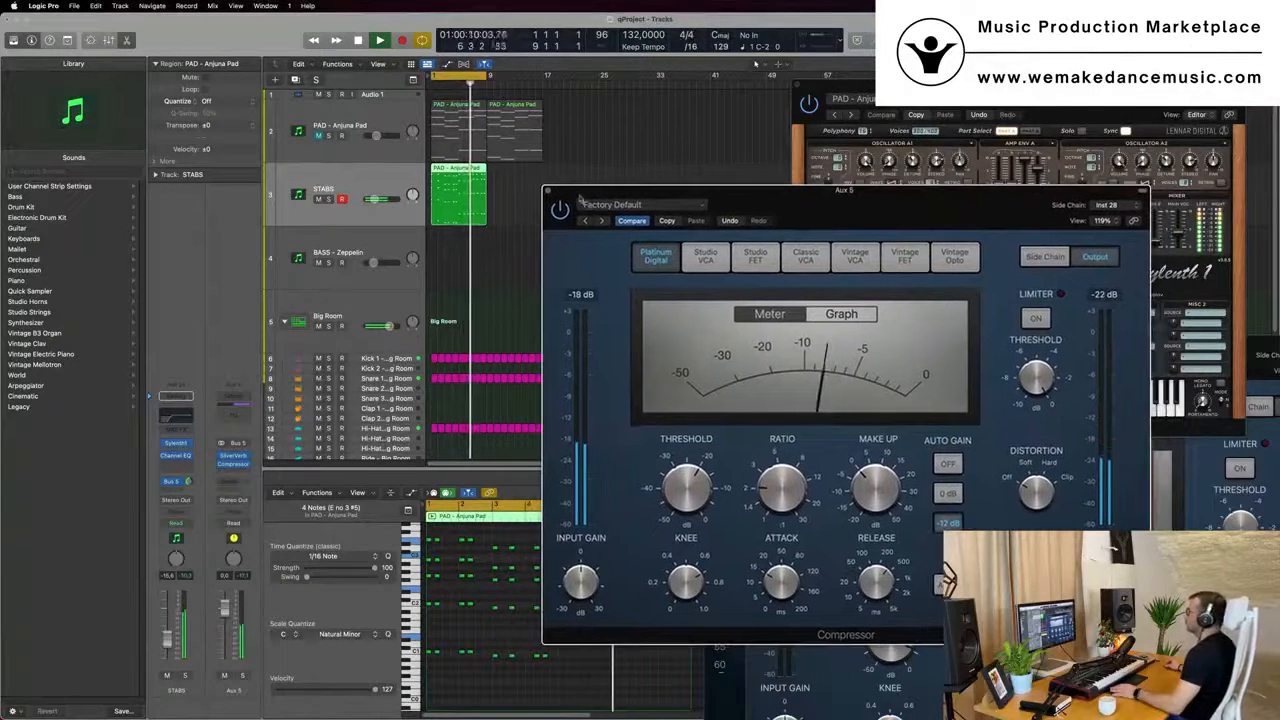
{"action": "left_click", "coordinate": [547, 191]}
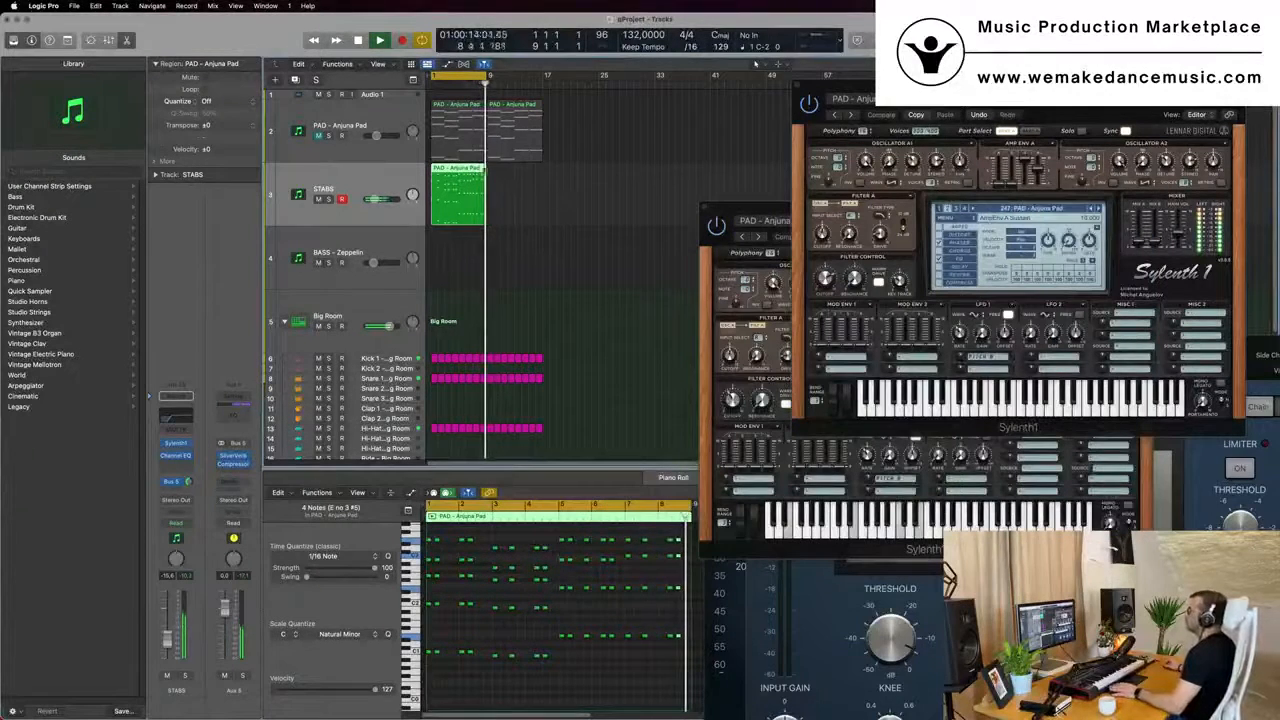
Copy the STABS region to bar 9 and extend the cycle range to bar 17
{"action": "left_click_drag", "start_coordinate": [465, 168], "coordinate": [510, 176]}
{"action": "left_click_drag", "start_coordinate": [527, 178], "coordinate": [522, 180]}
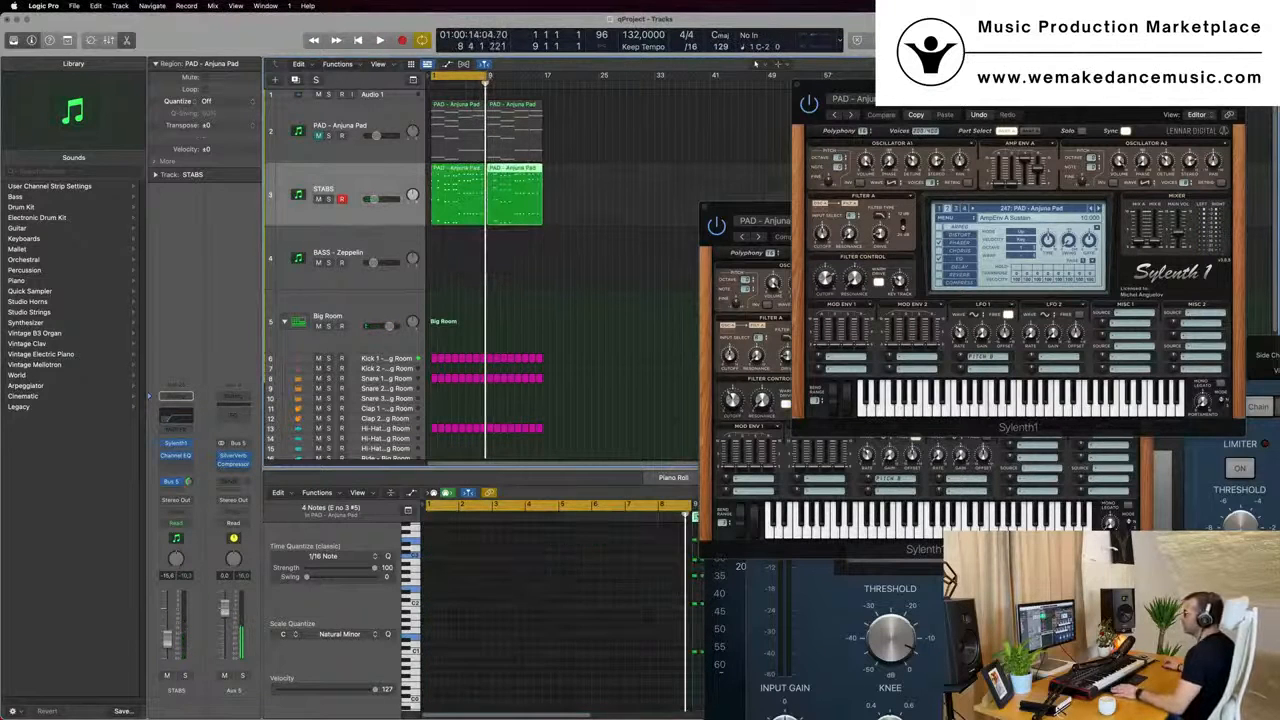
{"action": "left_click_drag", "start_coordinate": [487, 76], "coordinate": [542, 77]}
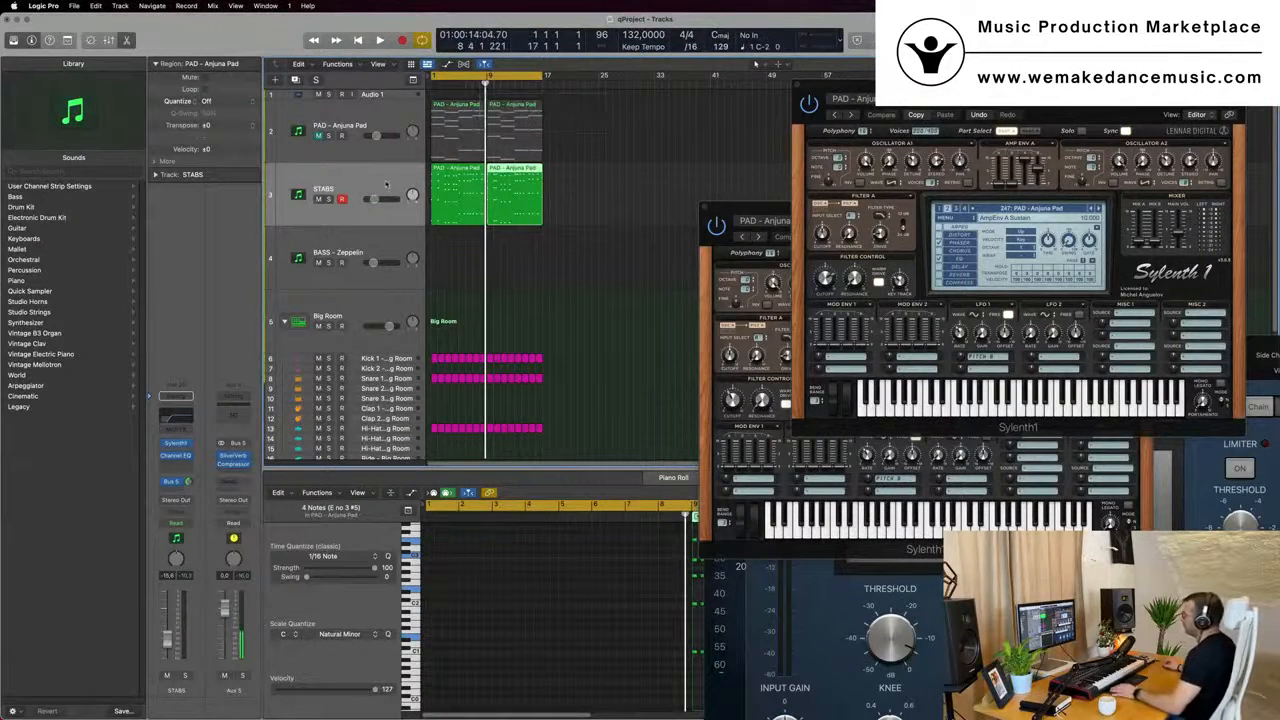
{"action": "key", "text": "Return"}
Copy the first PAD - Anjuna Pad region onto the BASS - Zeppelin track at bar 1
{"action": "left_click", "coordinate": [458, 145]}
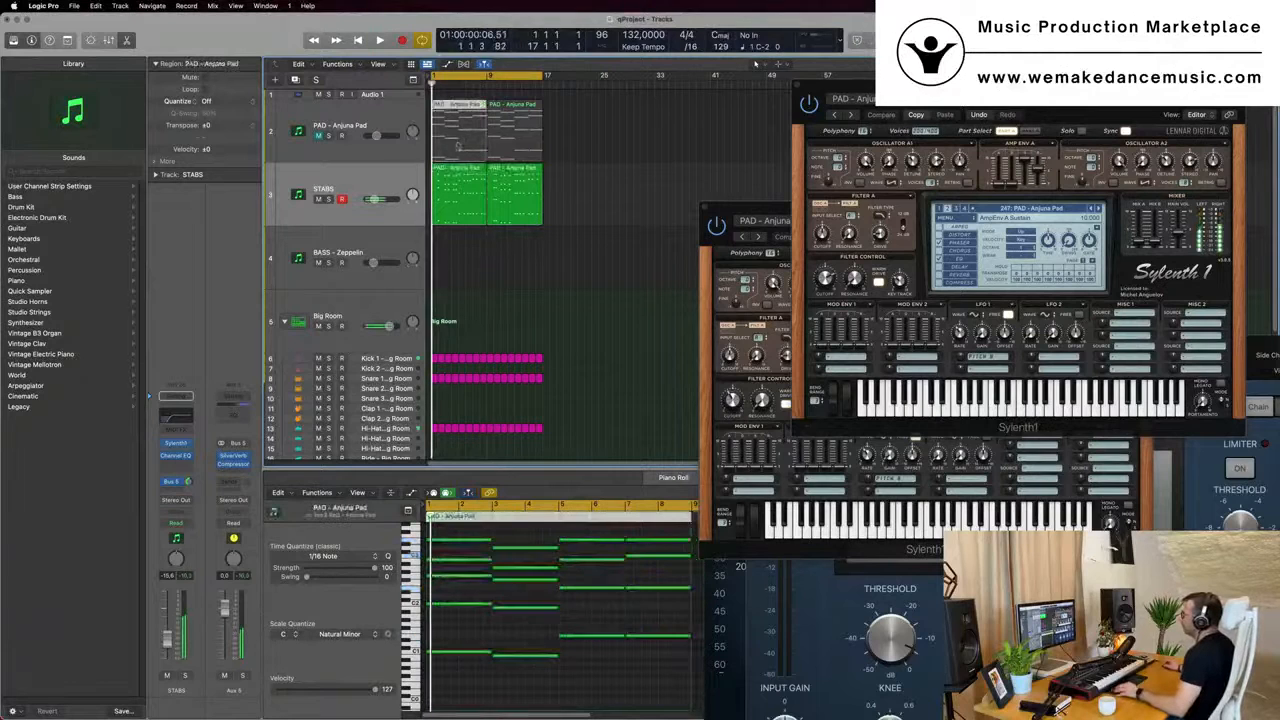
{"action": "left_click_drag", "start_coordinate": [457, 145], "coordinate": [455, 285]}
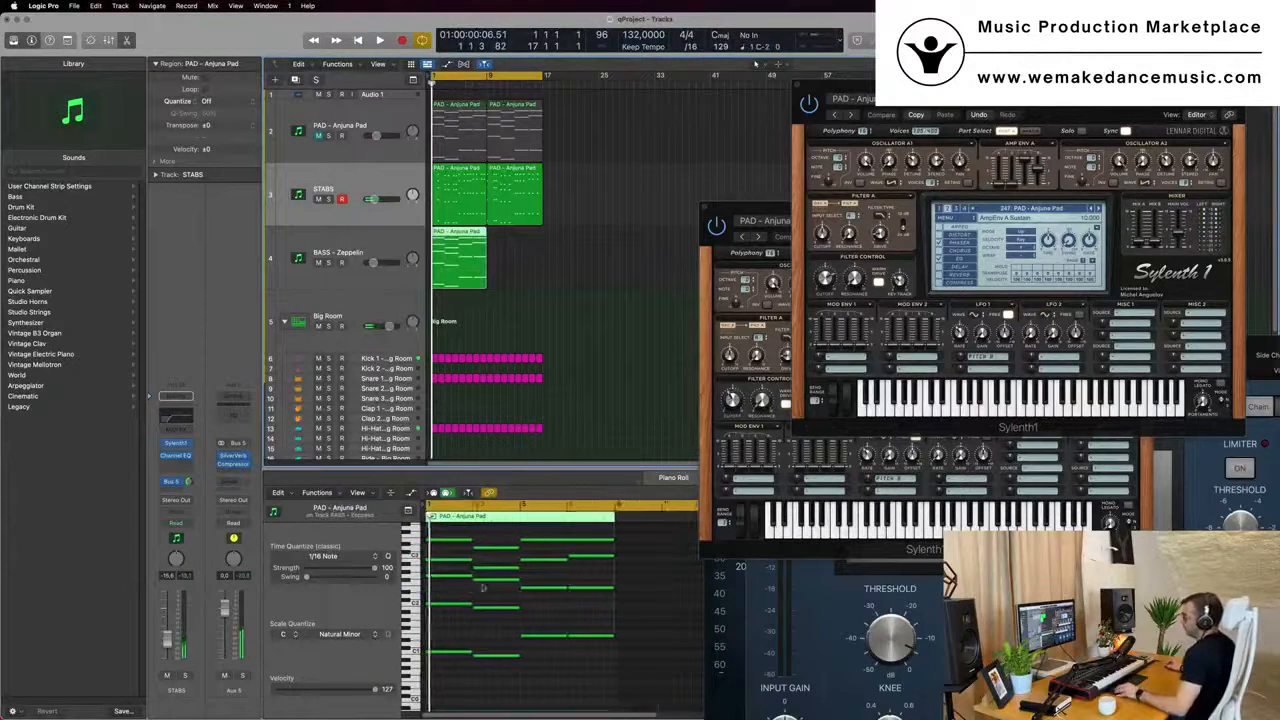
{"action": "key", "text": "space"}
Delete the upper chord notes in the bass region, keeping the lowest line, and transpose that line up an octave
{"action": "left_click_drag", "start_coordinate": [448, 535], "coordinate": [553, 612]}
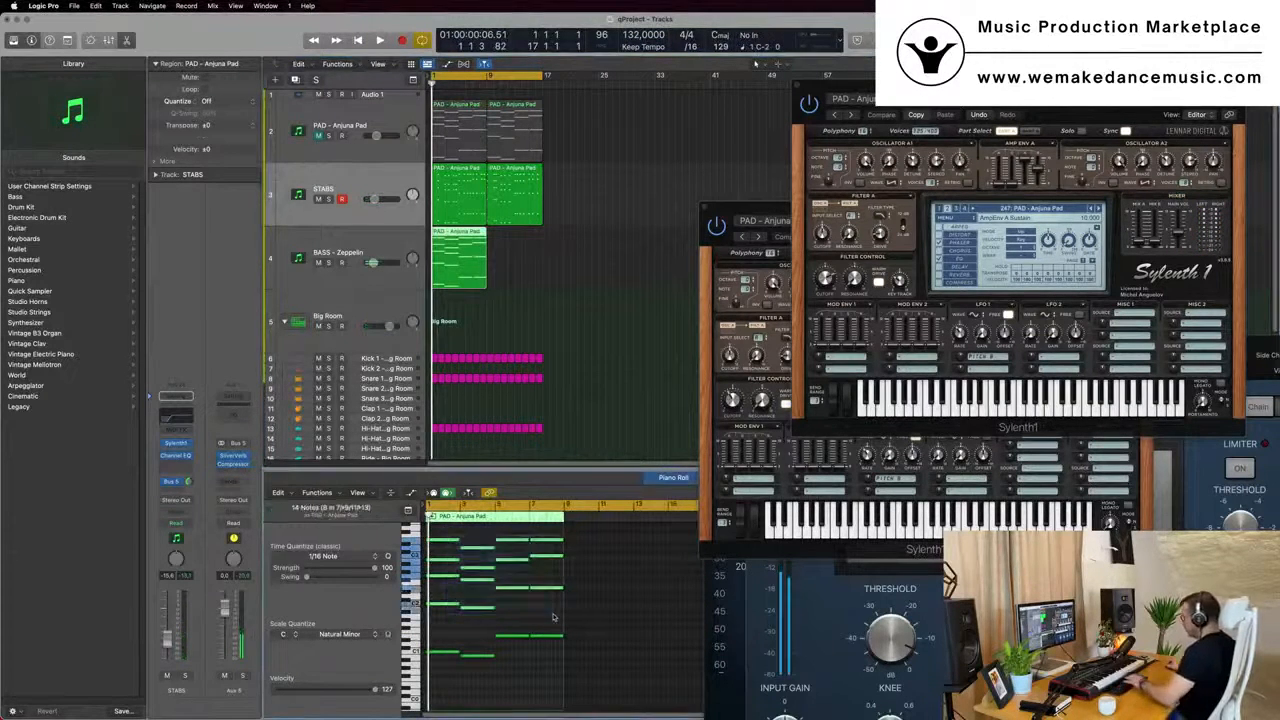
{"action": "key", "text": "Delete"}
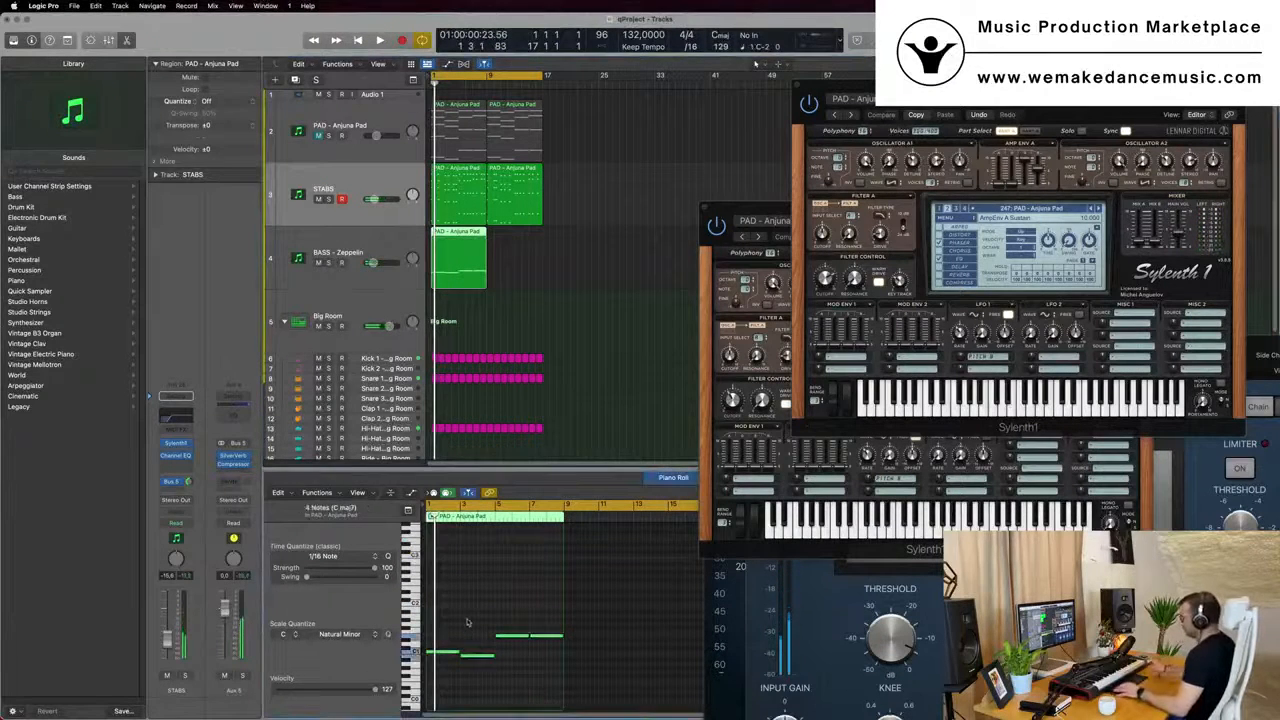
{"action": "scroll", "coordinate": [466, 622], "scroll_direction": "down", "scroll_amount": 3}
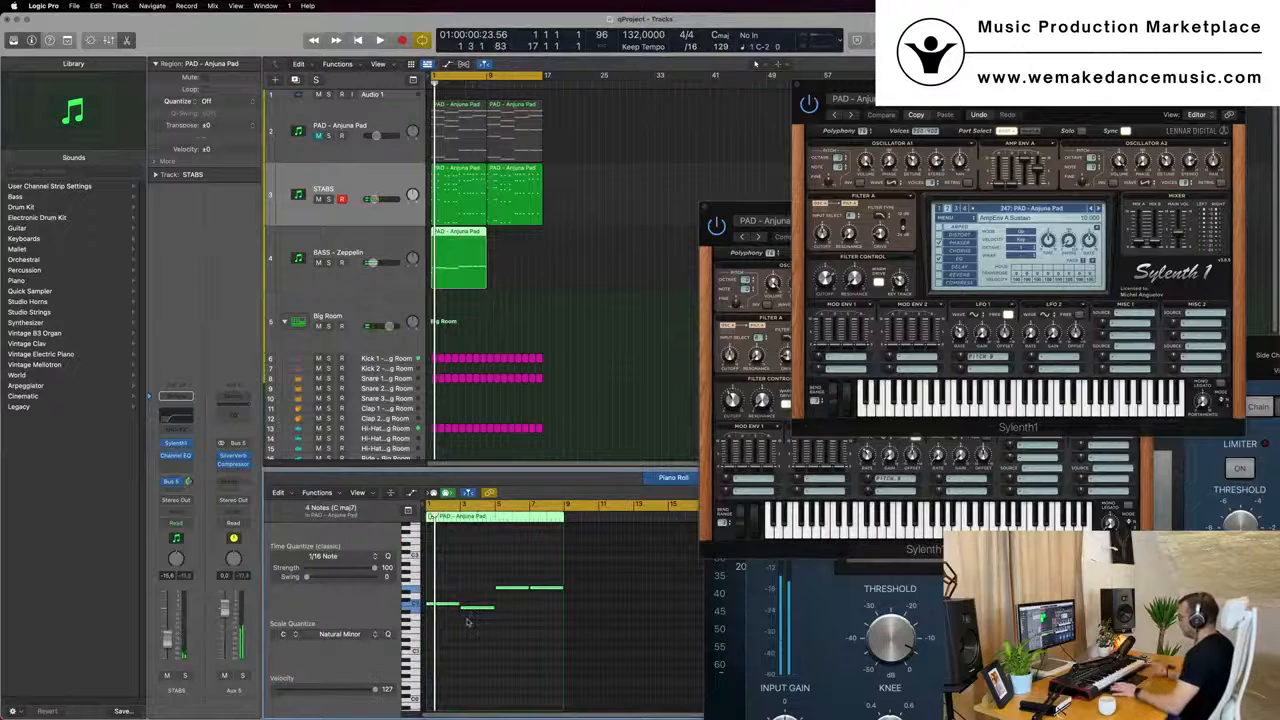
Select the BASS - Zeppelin track and open its Sylenth1 instrument while checking the bass line in playback
{"action": "key", "text": "space"}
{"action": "key", "text": "Down"}
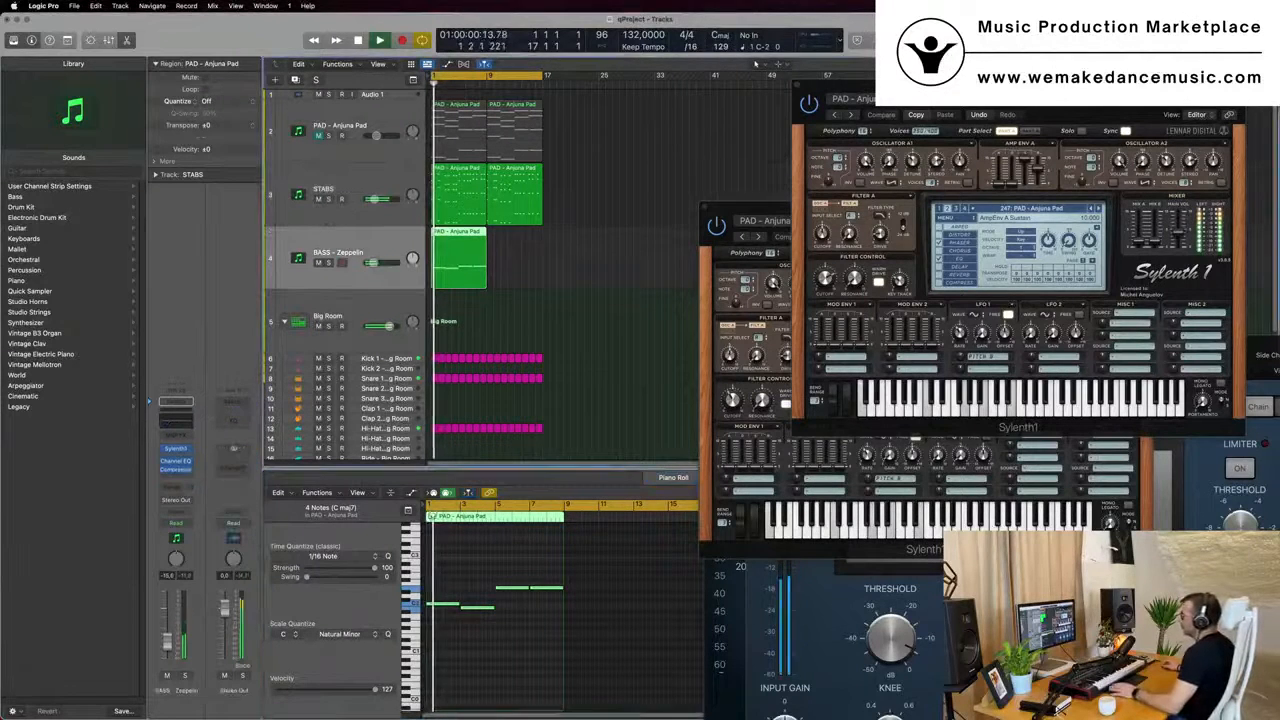
{"action": "key", "text": "space"}
{"action": "left_click", "coordinate": [177, 449]}
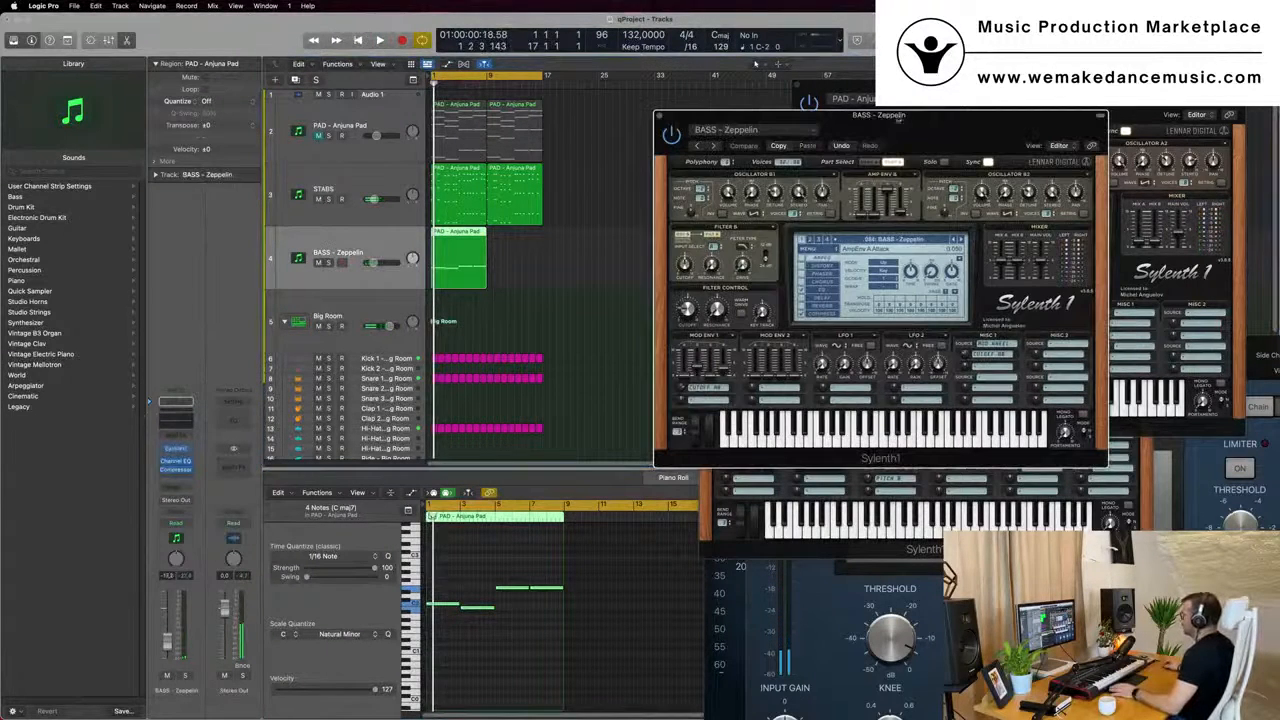
{"action": "key", "text": "space"}
{"action": "left_click_drag", "start_coordinate": [942, 126], "coordinate": [890, 162]}
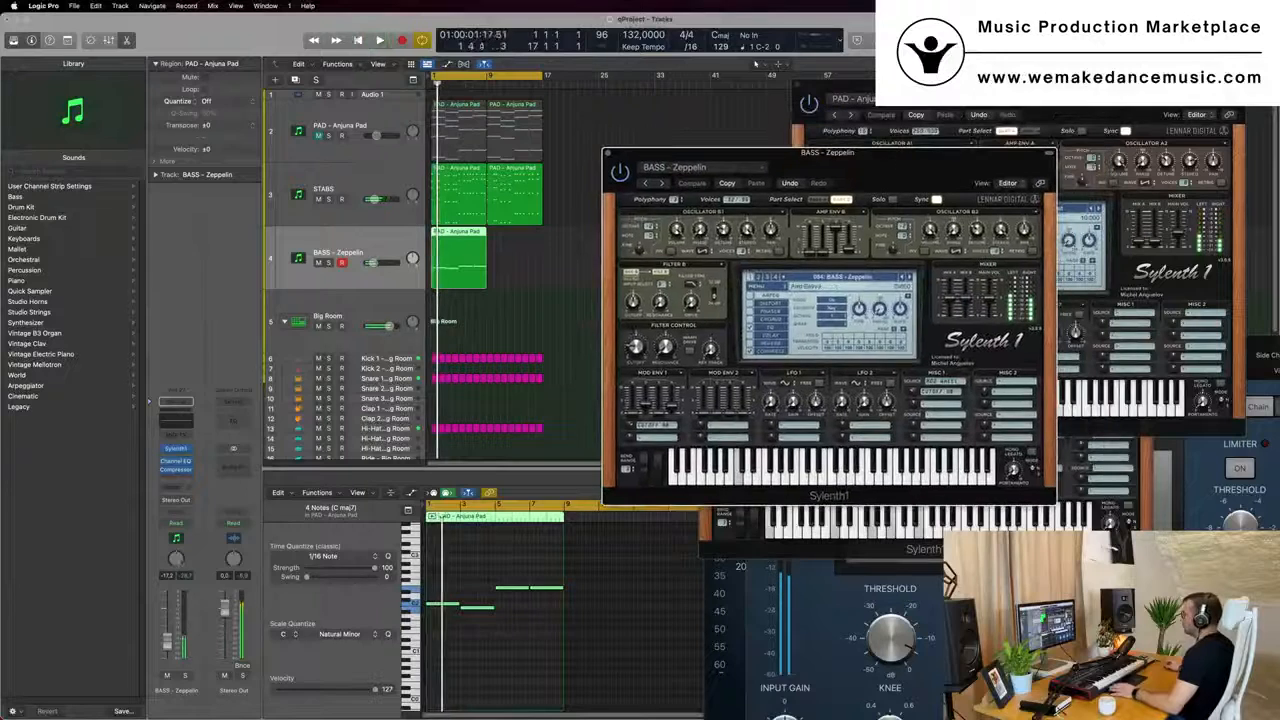
Raise the bass track's volume and try Sylenth1's arpeggiator on the bass line during playback
{"action": "left_click_drag", "start_coordinate": [167, 633], "coordinate": [167, 630]}
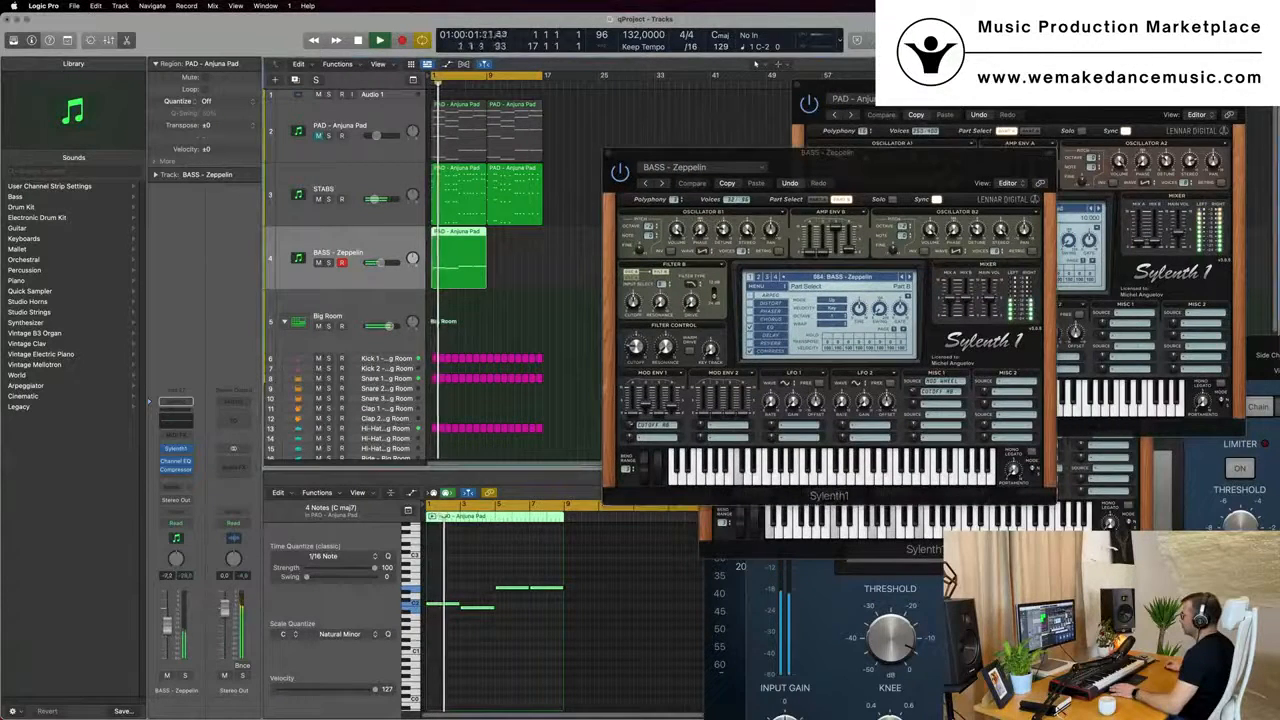
{"action": "key", "text": "space"}
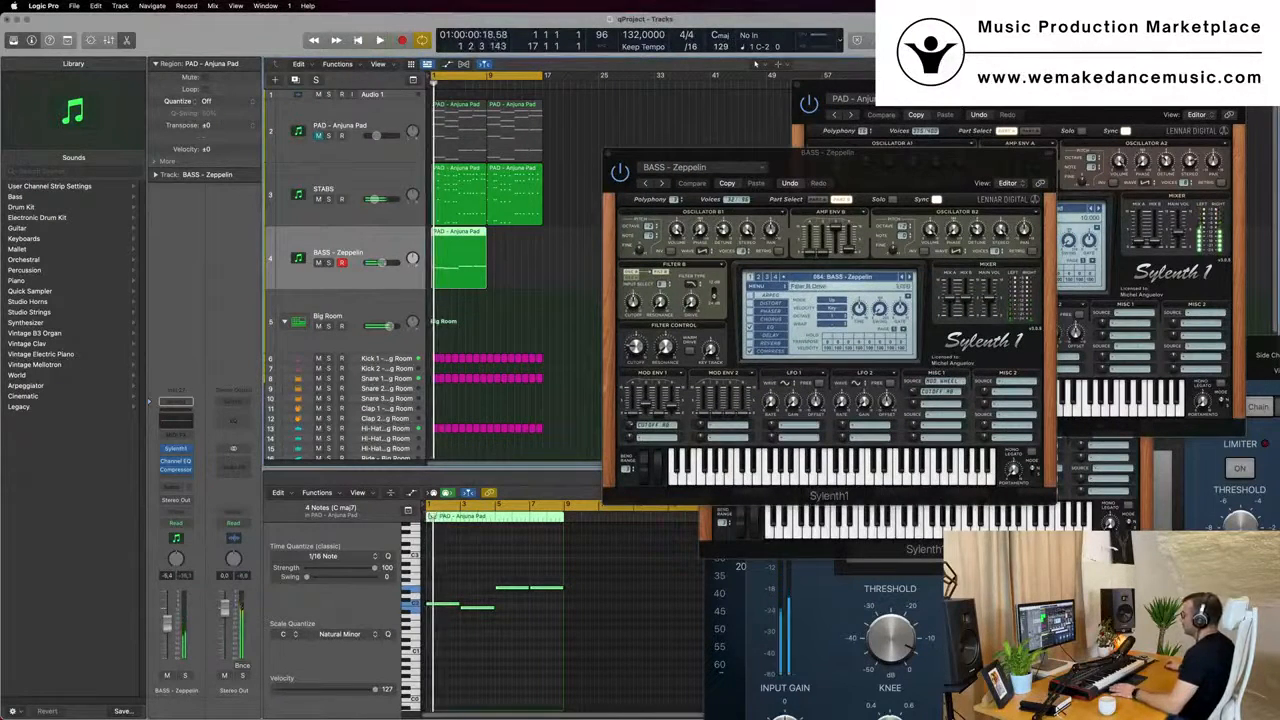
{"action": "left_click", "coordinate": [748, 297]}
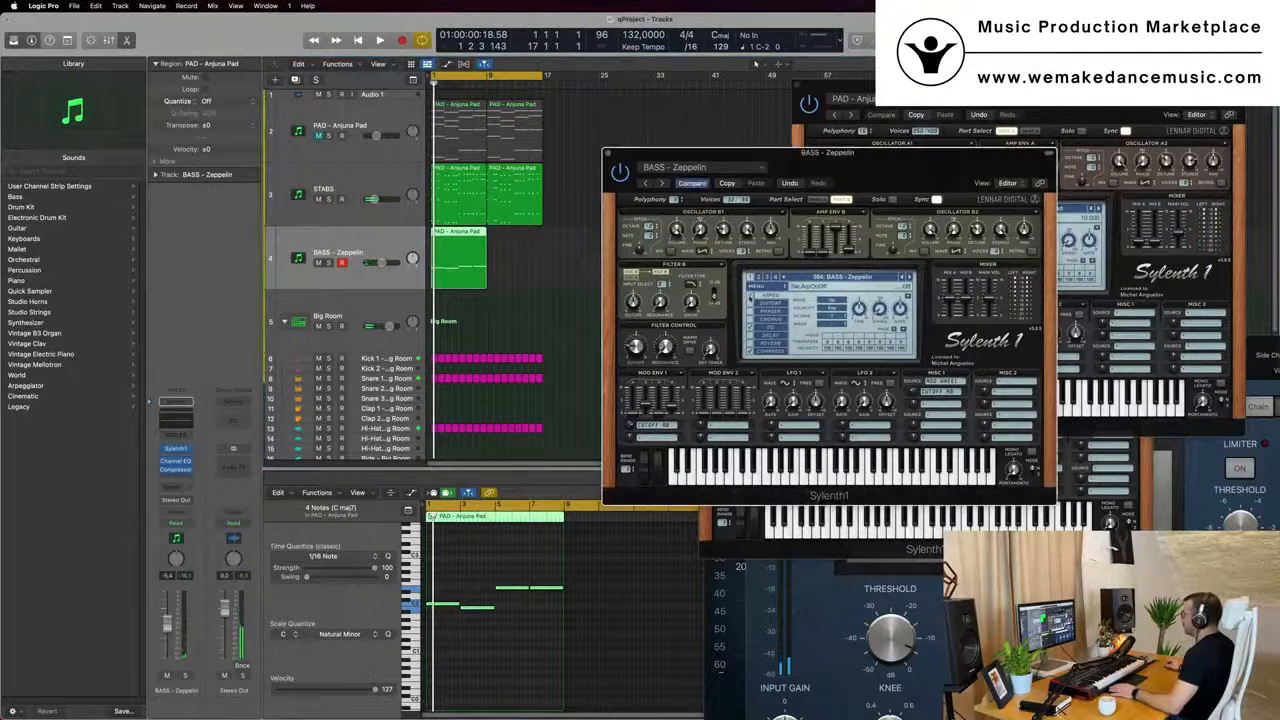
{"action": "key", "text": "space"}
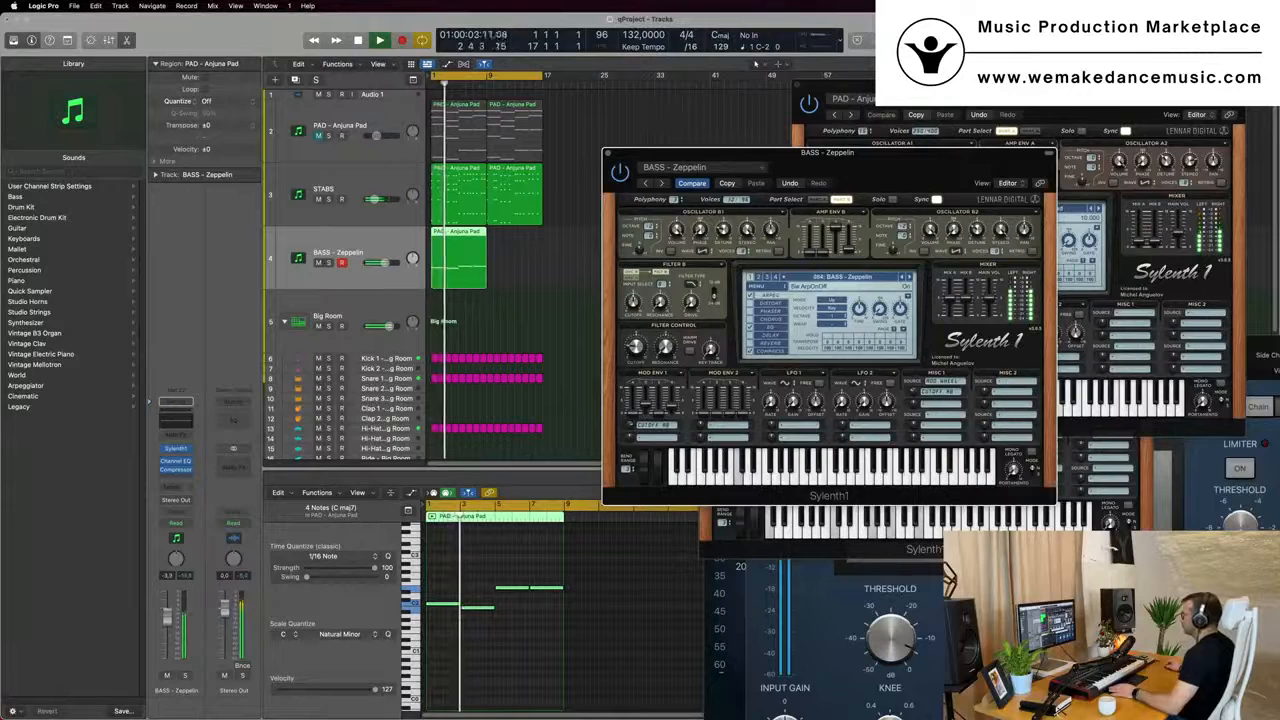
{"action": "left_click_drag", "start_coordinate": [870, 178], "coordinate": [809, 176]}
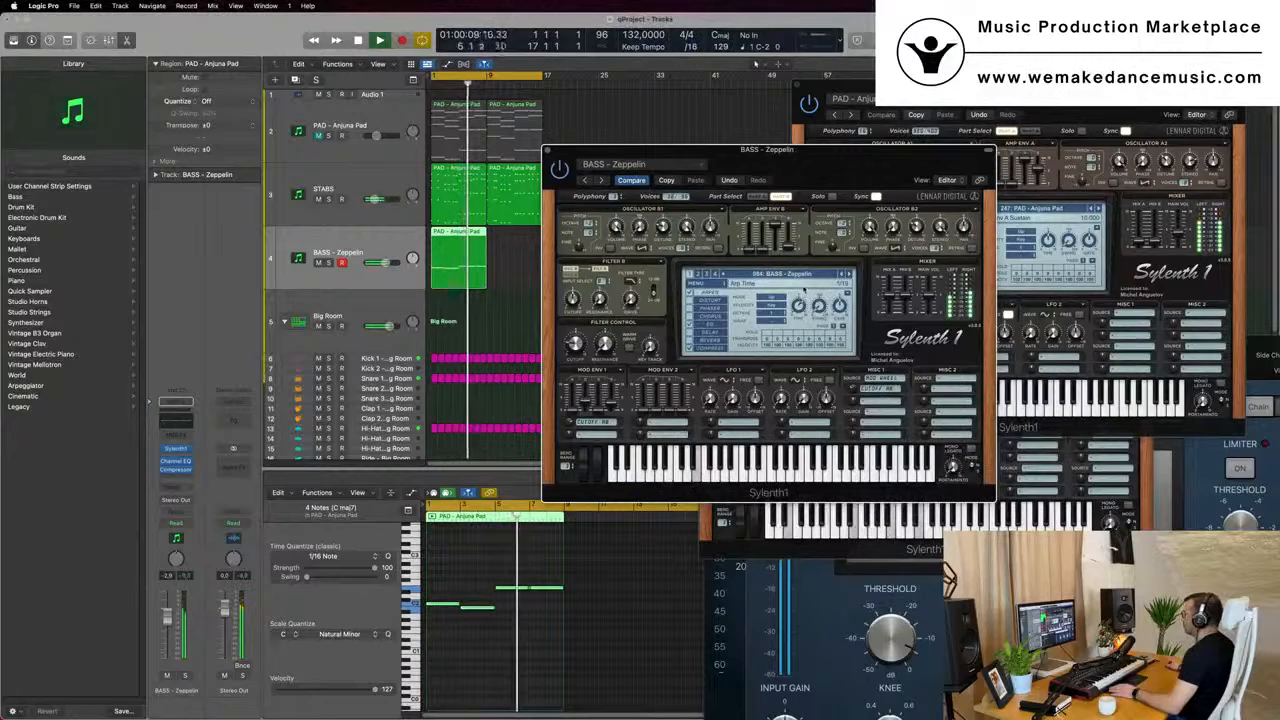
{"action": "key", "text": "Return"}
{"action": "left_click_drag", "start_coordinate": [814, 180], "coordinate": [858, 222]}
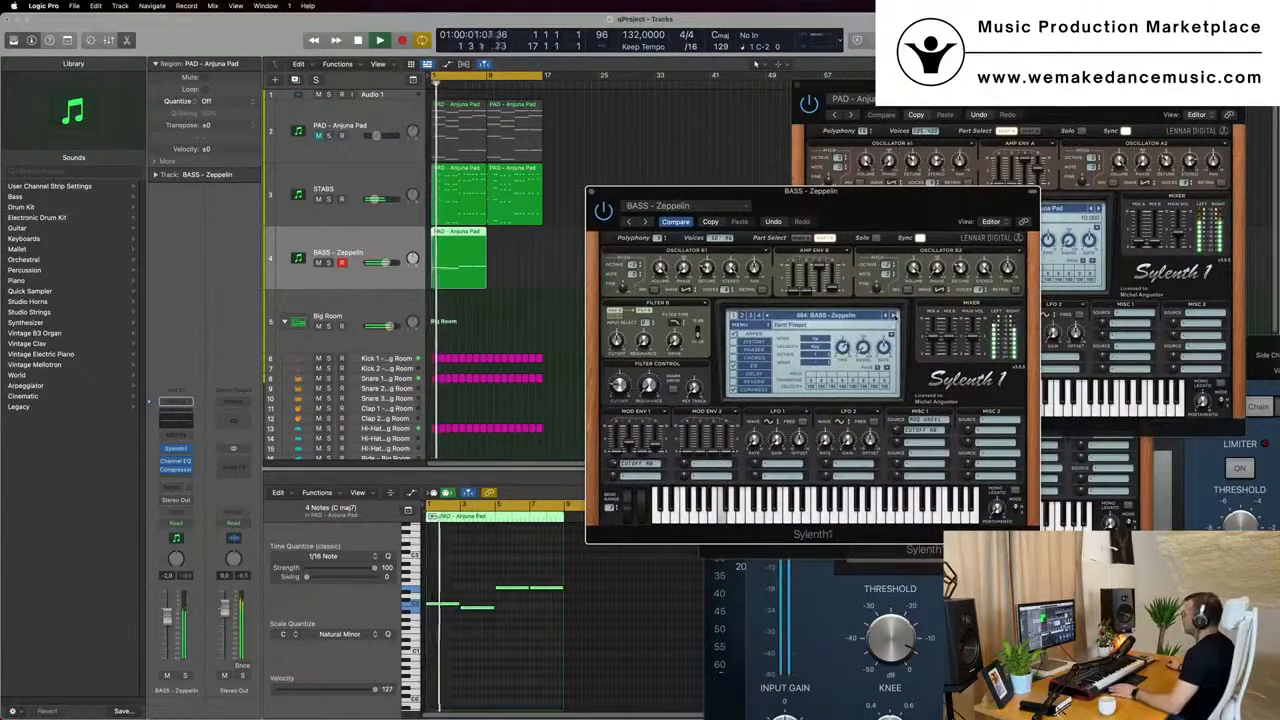
Load the ARP - Trance Bassline preset in the bass track's Sylenth1 and lower the track's volume slightly
{"action": "key", "text": "]"}
{"action": "left_click", "coordinate": [855, 315]}
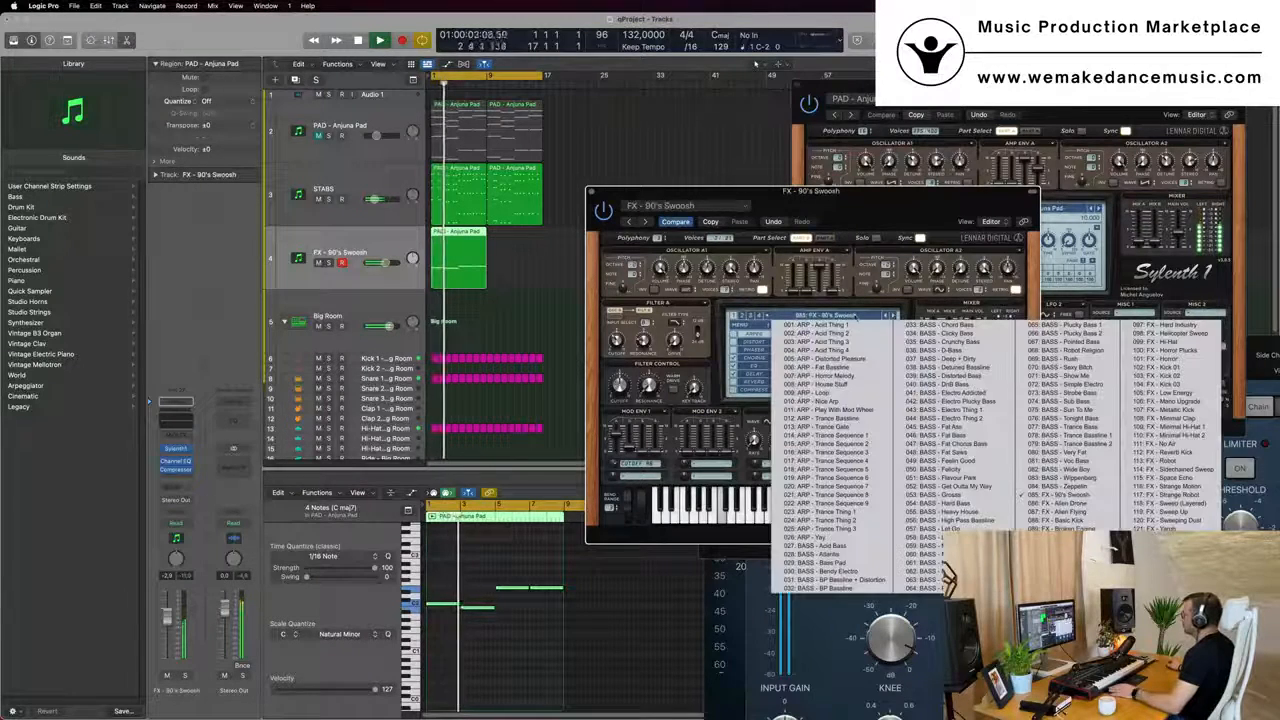
{"action": "left_click", "coordinate": [840, 418]}
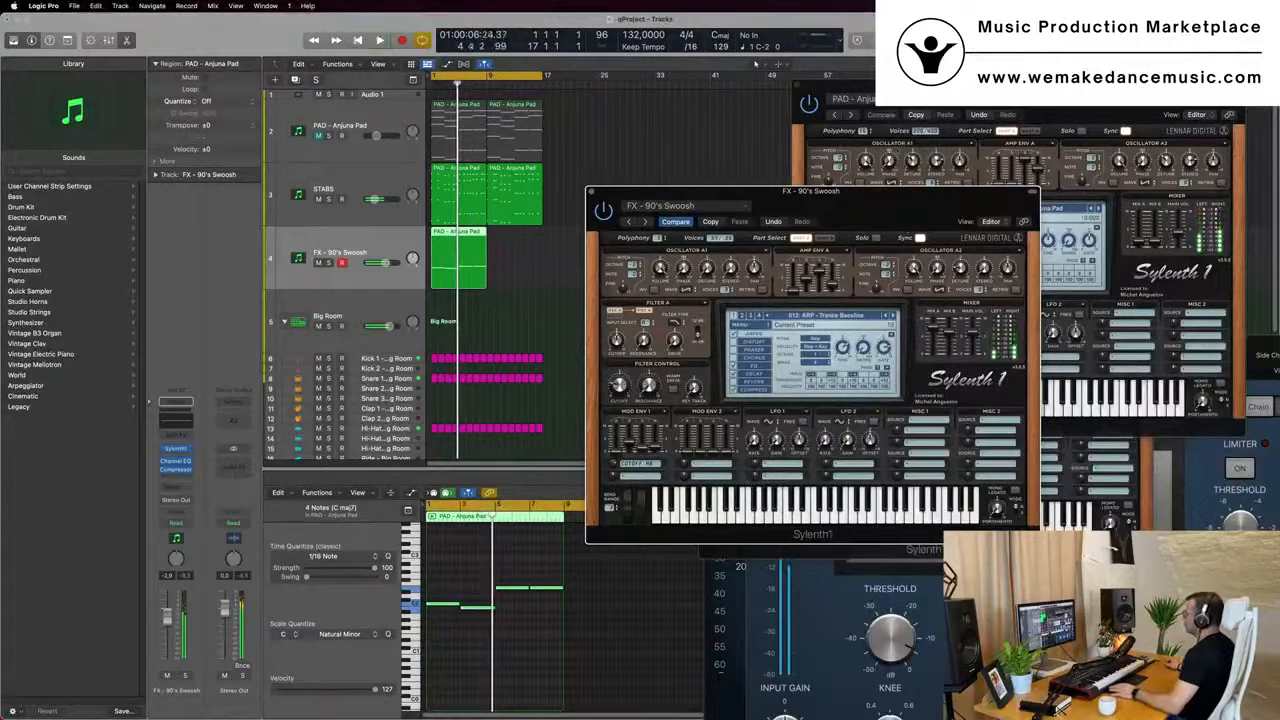
{"action": "left_click_drag", "start_coordinate": [868, 202], "coordinate": [880, 258]}
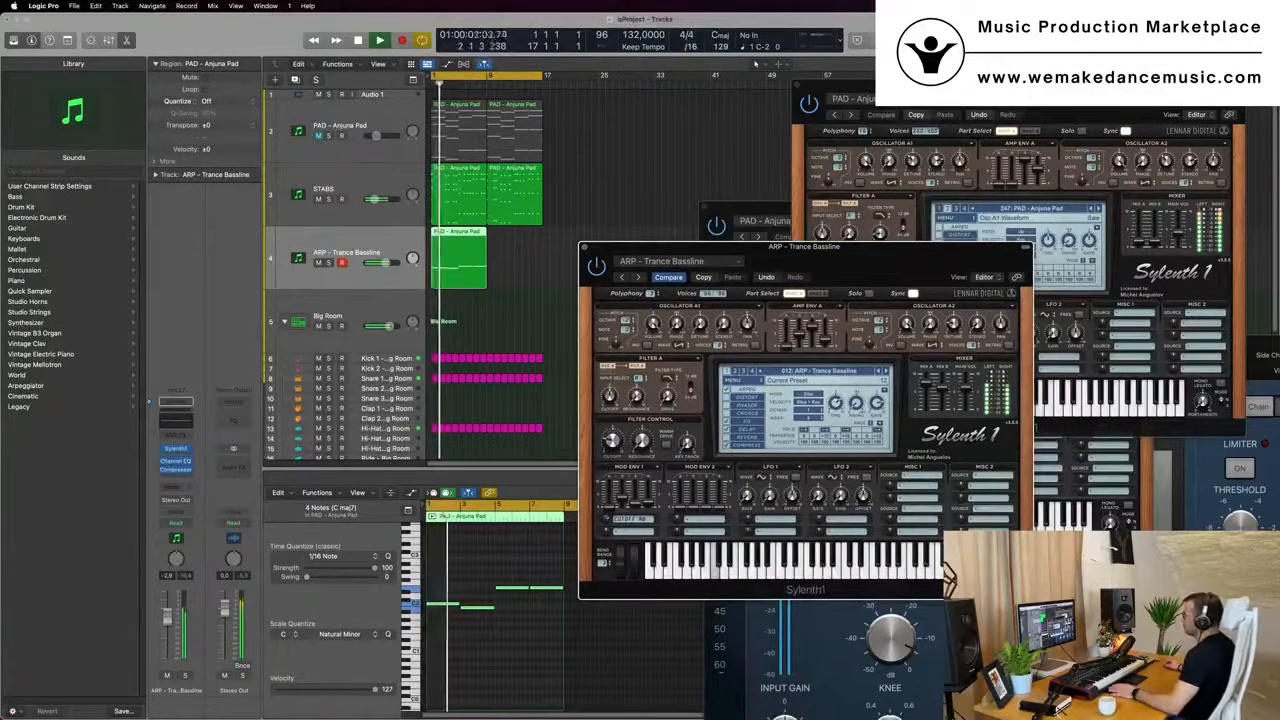
{"action": "left_click", "coordinate": [168, 622]}
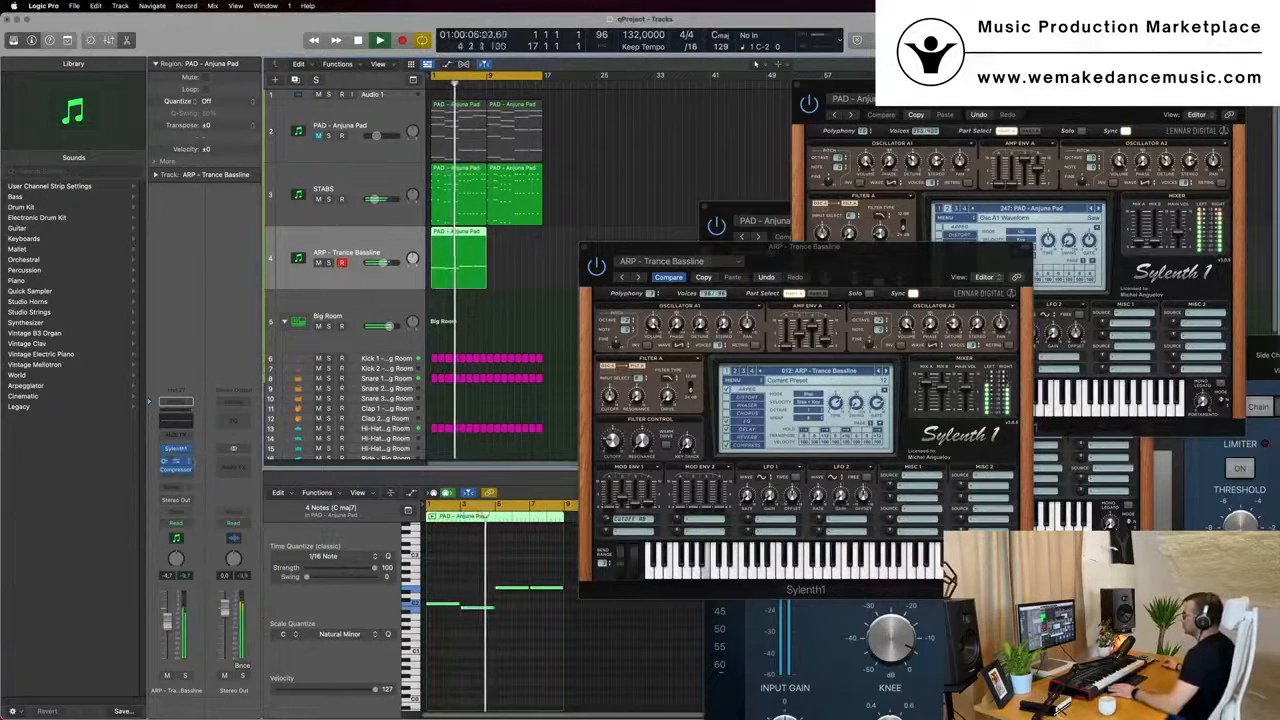
Open the Compressor on the ARP - Trance Bassline track and check which buses are available as its side chain source
{"action": "left_click", "coordinate": [174, 472]}
{"action": "left_click", "coordinate": [173, 473]}
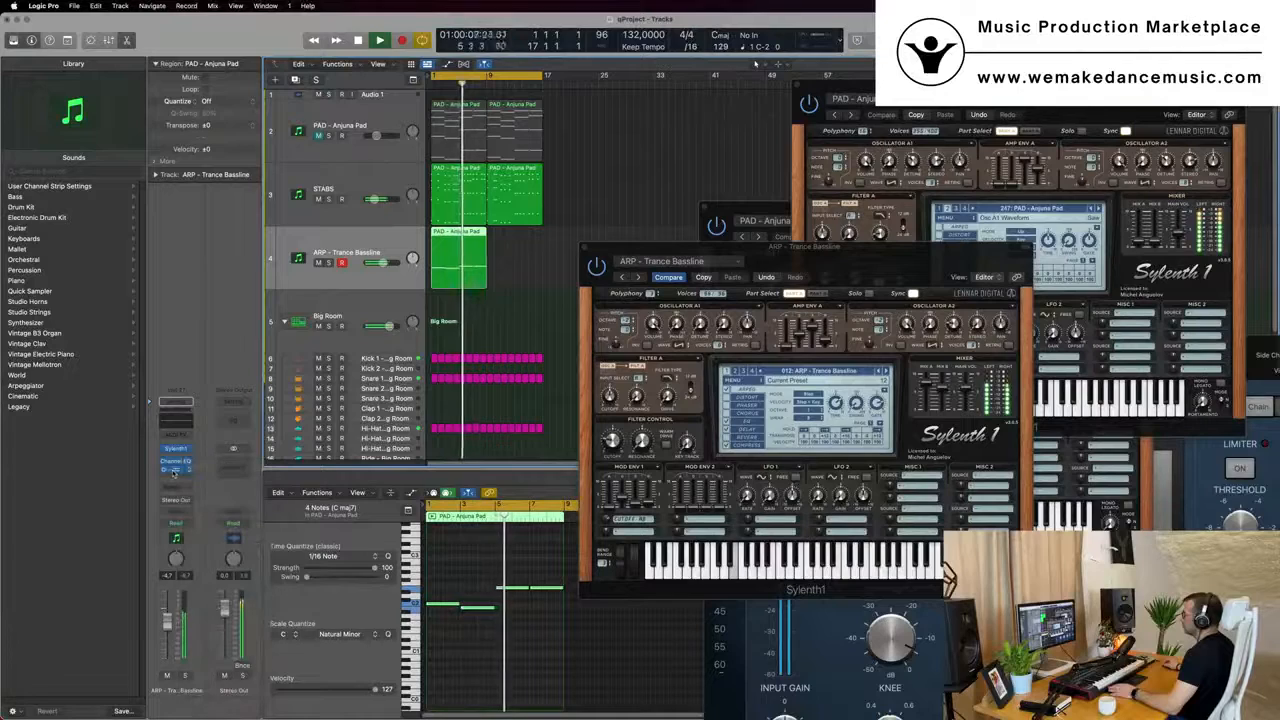
{"action": "left_click", "coordinate": [176, 472]}
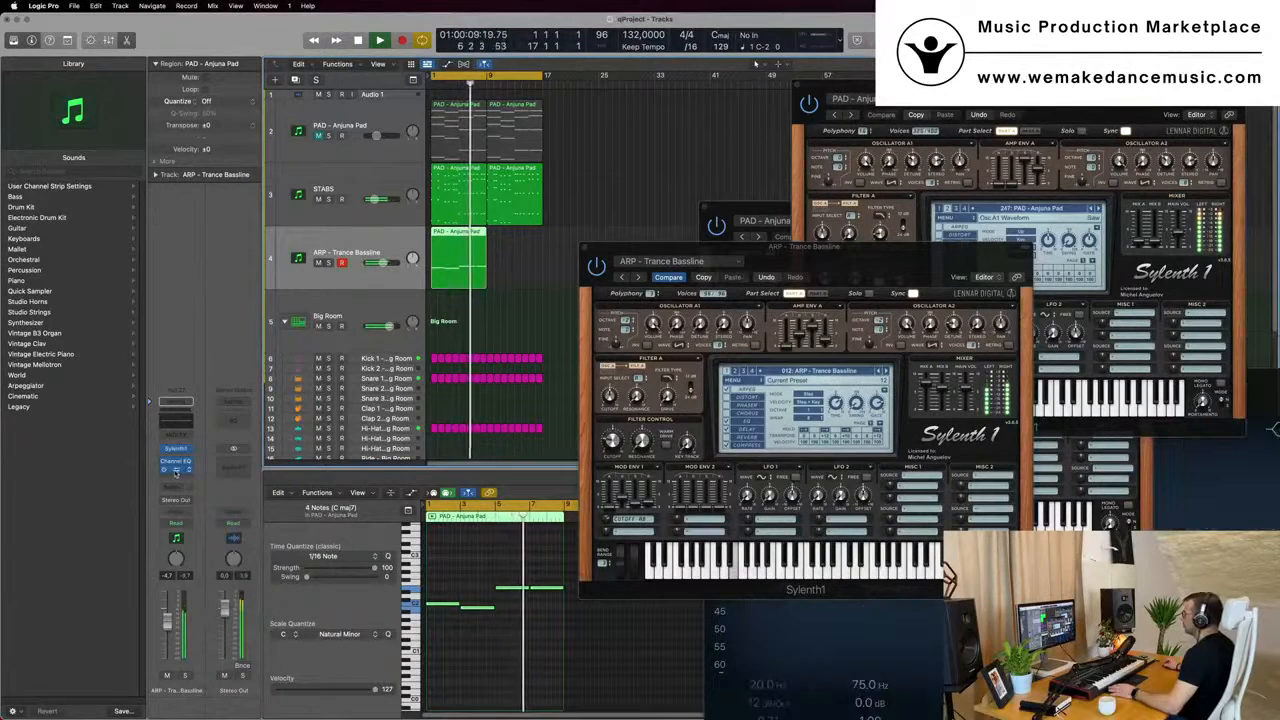
{"action": "left_click", "coordinate": [176, 472]}
{"action": "left_click_drag", "start_coordinate": [1006, 360], "coordinate": [731, 270]}
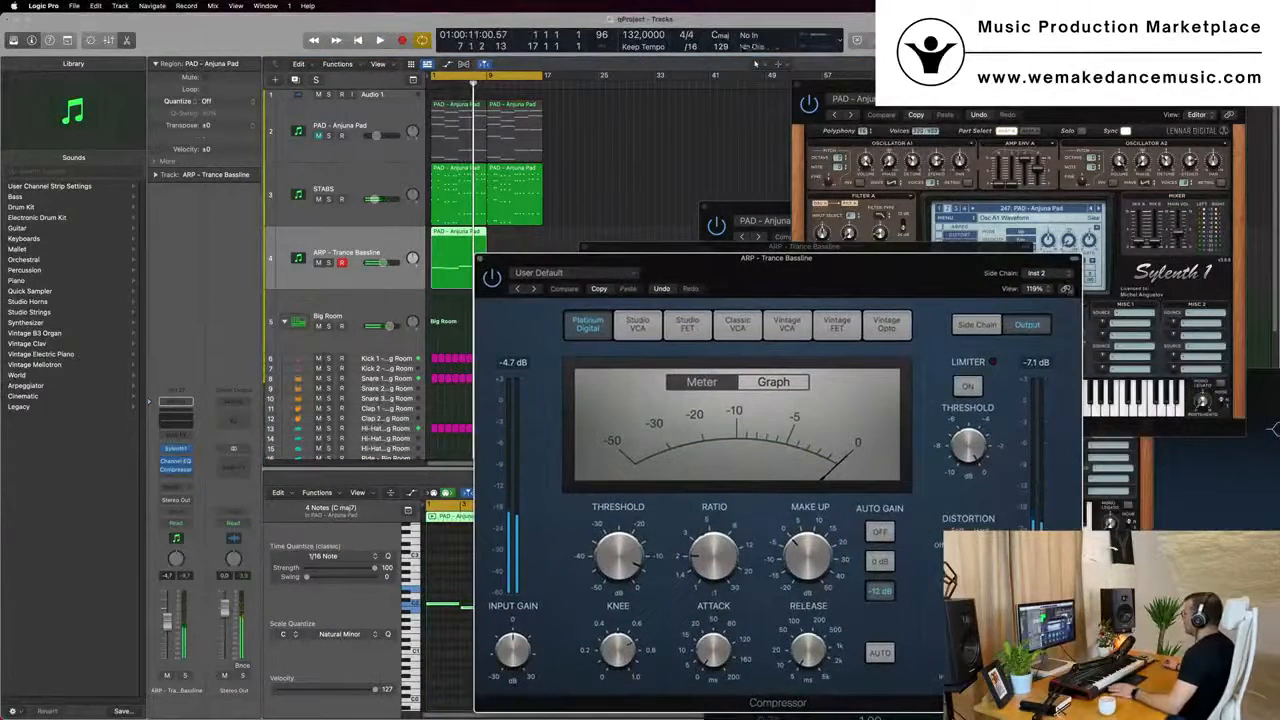
{"action": "left_click", "coordinate": [1040, 274]}
{"action": "mouse_move", "coordinate": [1040, 325]}
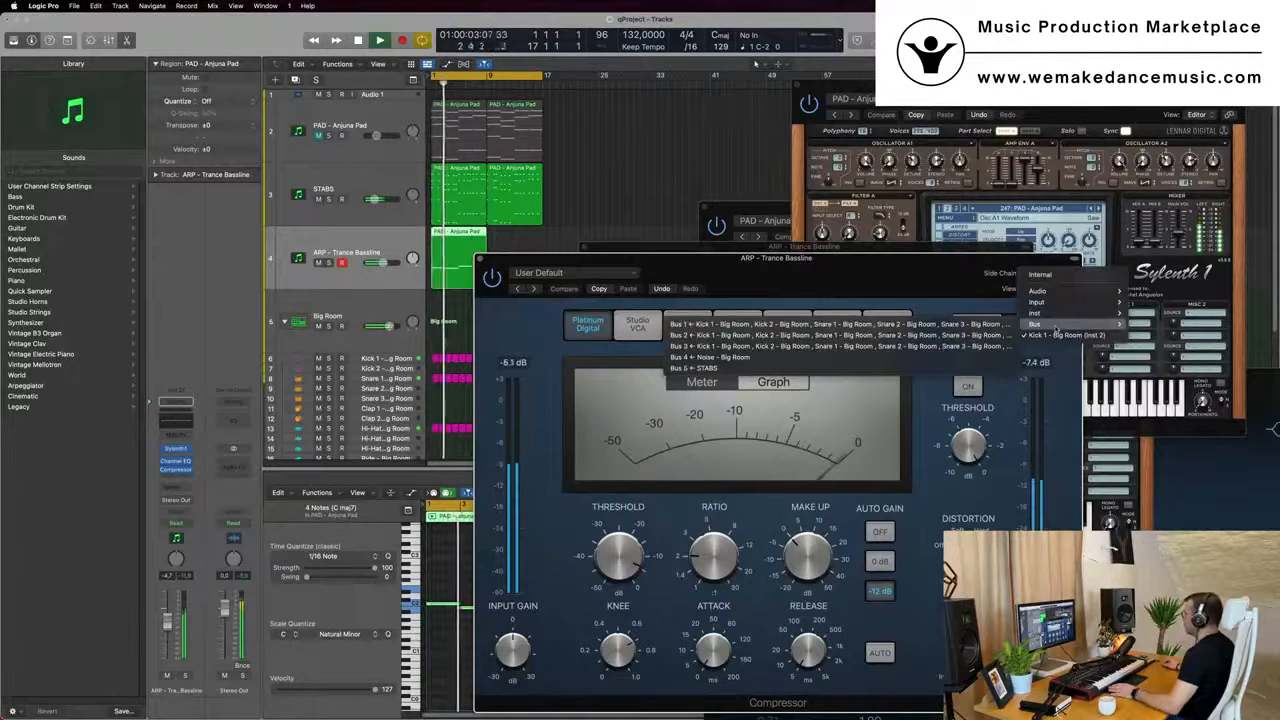
{"action": "left_click_drag", "start_coordinate": [846, 261], "coordinate": [1010, 142]}
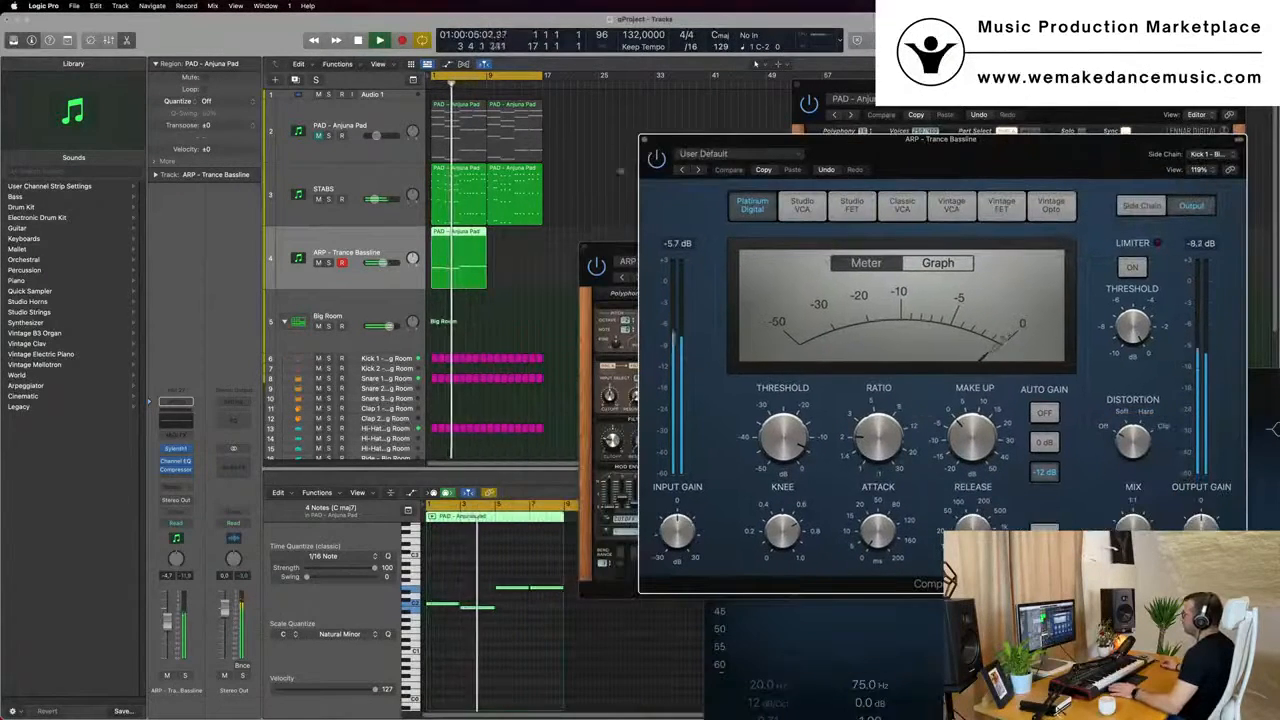
{"action": "left_click", "coordinate": [546, 191]}
{"action": "left_click", "coordinate": [381, 247]}
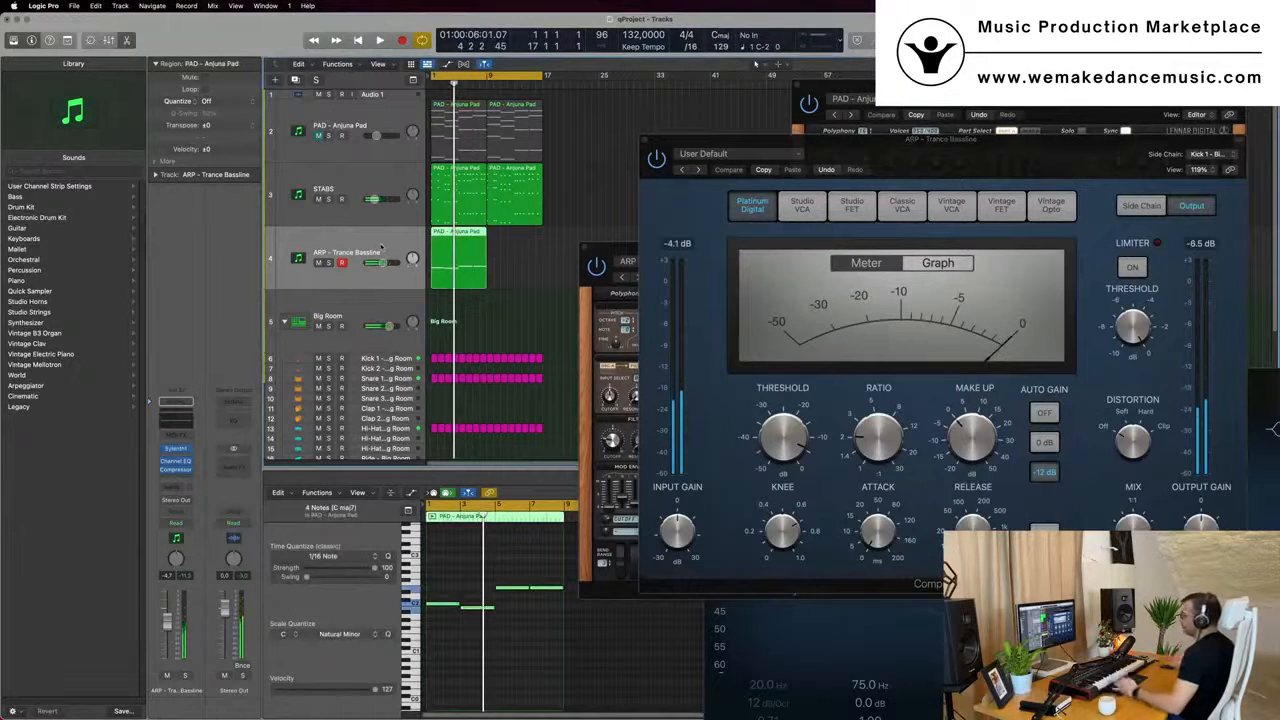
Add a Bus 7 send to the Kick 1 - Big Room track, with its aux channel's fader all the way down
{"action": "left_click", "coordinate": [389, 357]}
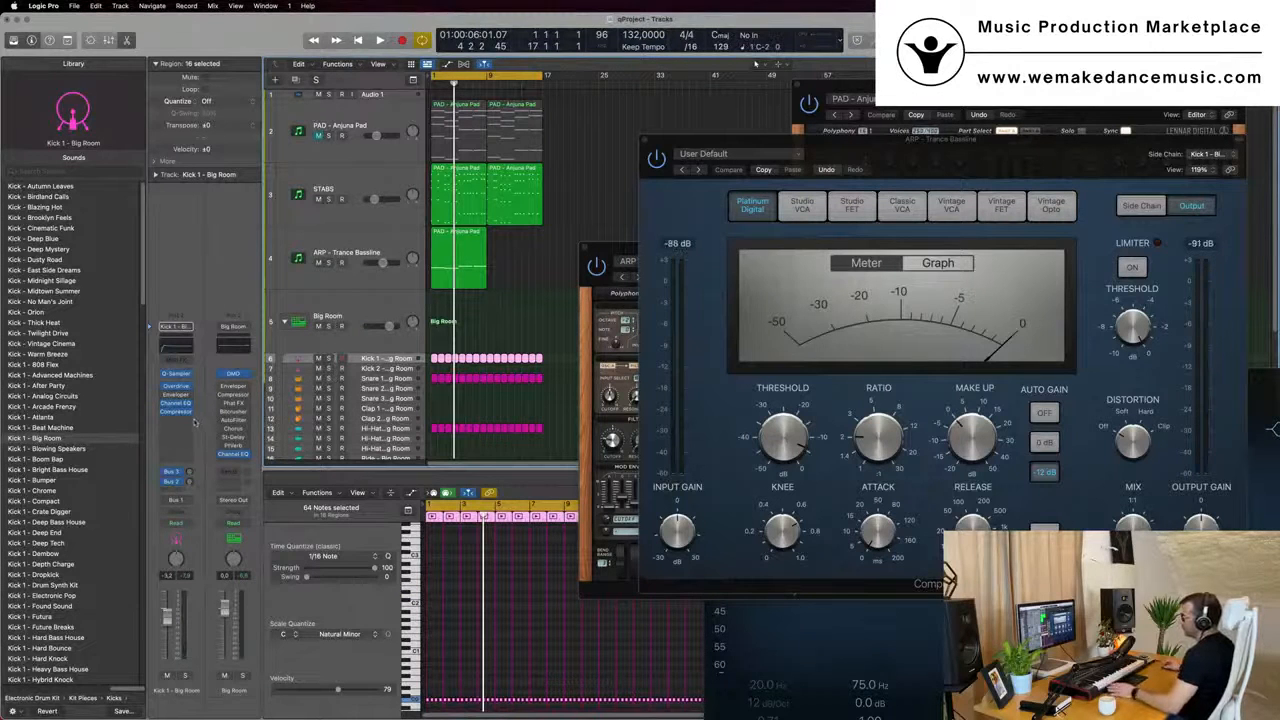
{"action": "left_click", "coordinate": [176, 493]}
{"action": "mouse_move", "coordinate": [200, 505]}
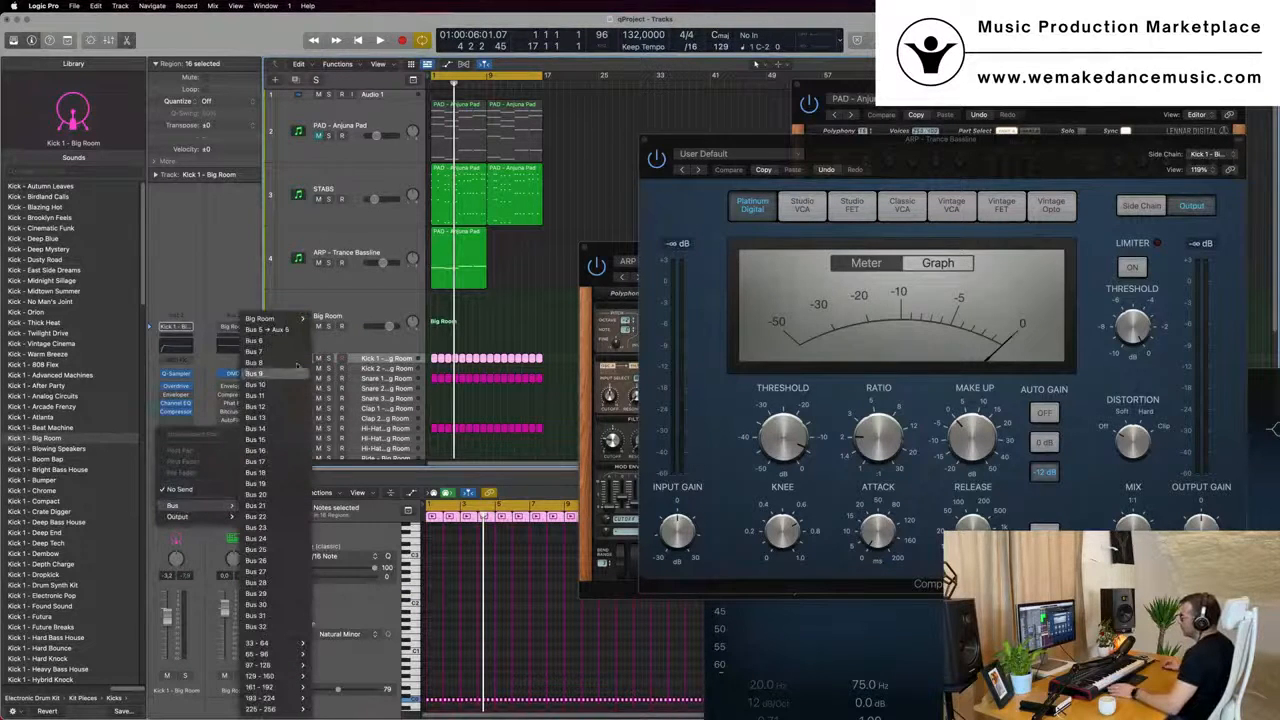
{"action": "left_click", "coordinate": [291, 343]}
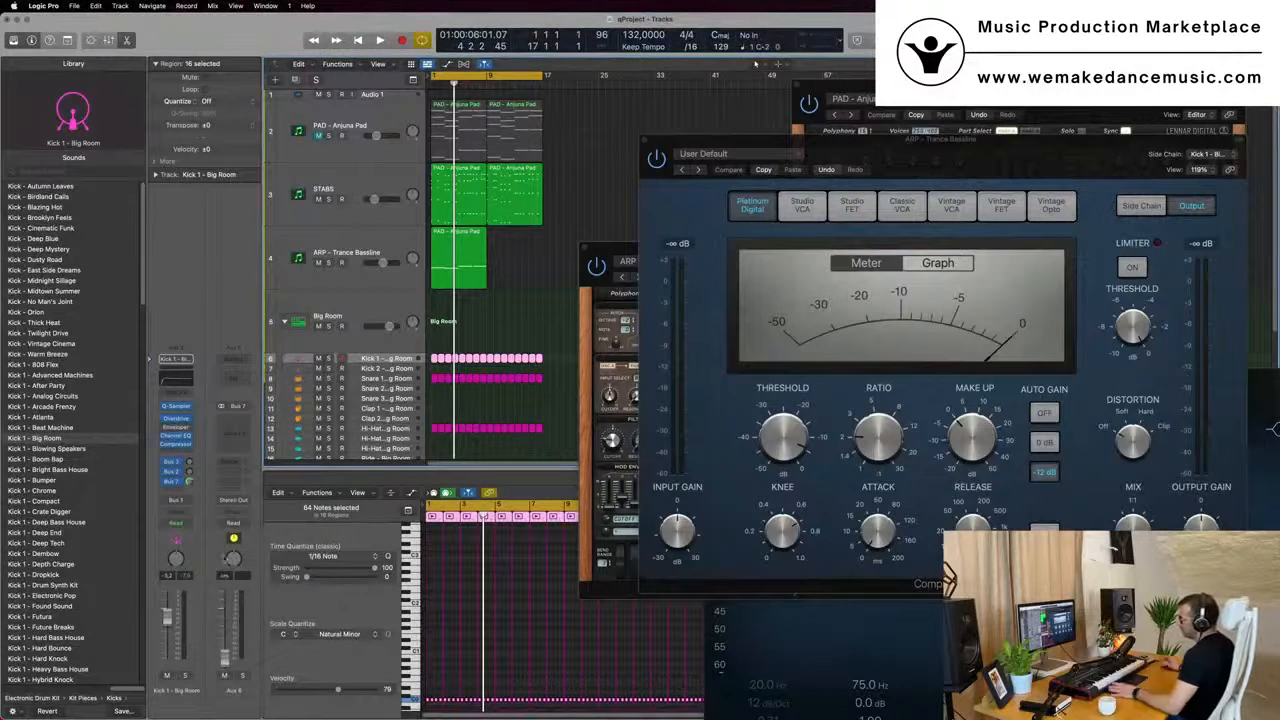
{"action": "key", "text": "Return"}
{"action": "key", "text": "space"}
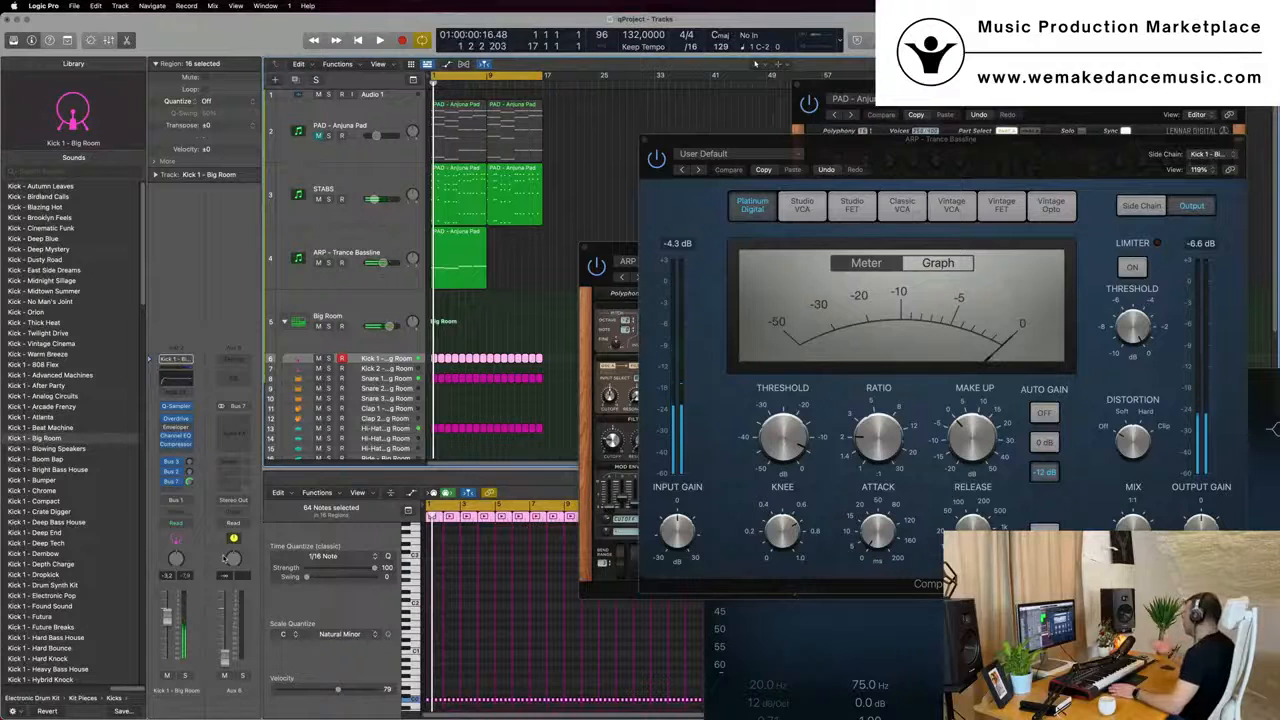
Set the side chain source of the ARP - Trance Bassline track's Compressor to Bus 7 and start playback
{"action": "left_click_drag", "start_coordinate": [771, 153], "coordinate": [723, 156]}
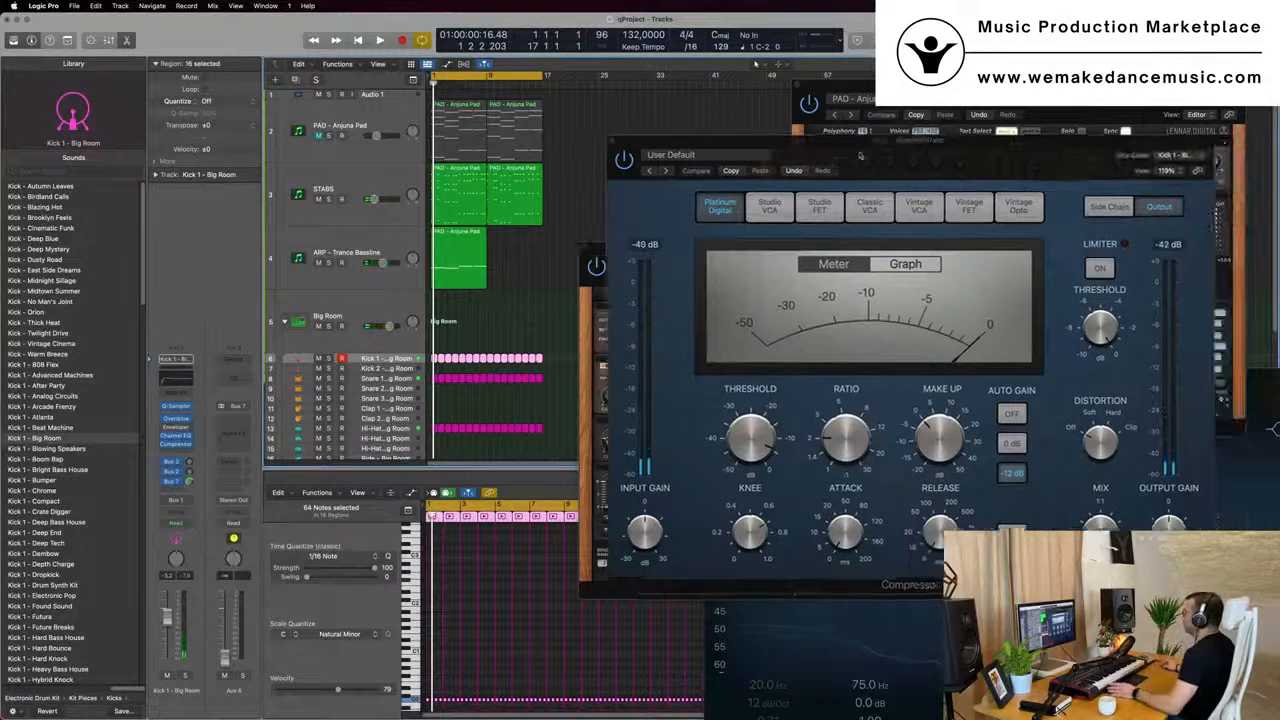
{"action": "left_click", "coordinate": [1170, 157]}
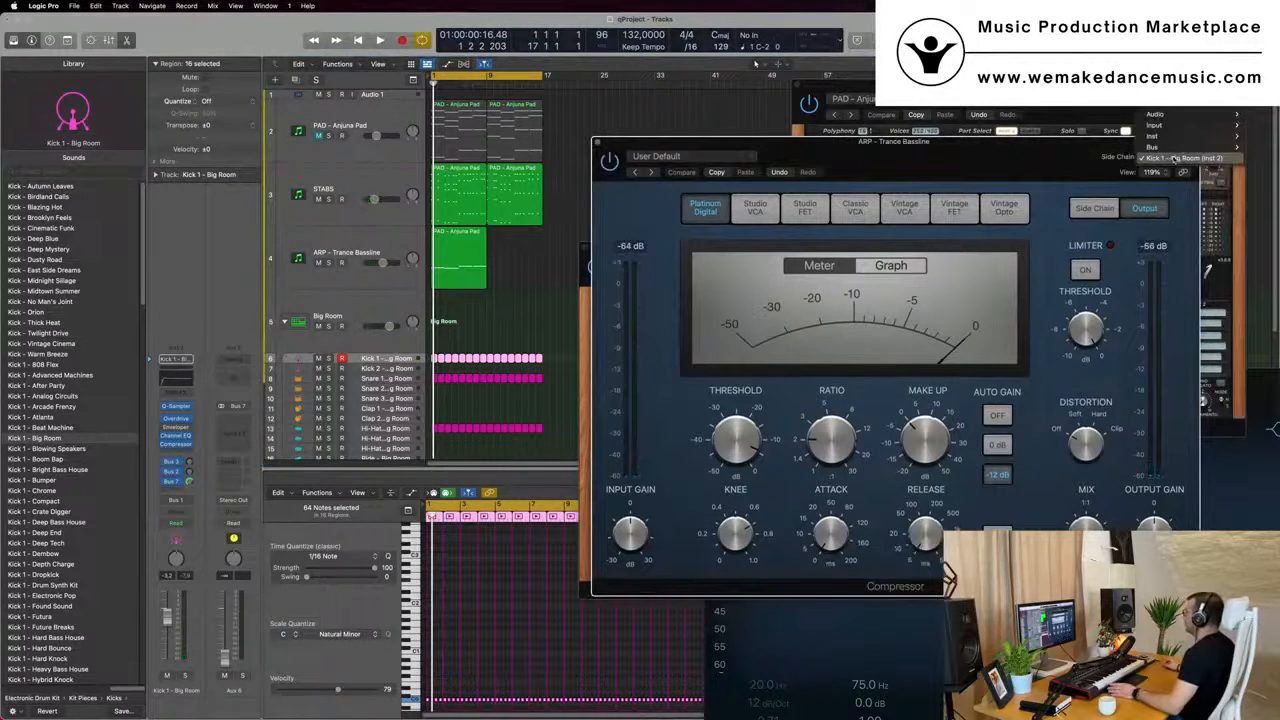
{"action": "mouse_move", "coordinate": [1152, 147]}
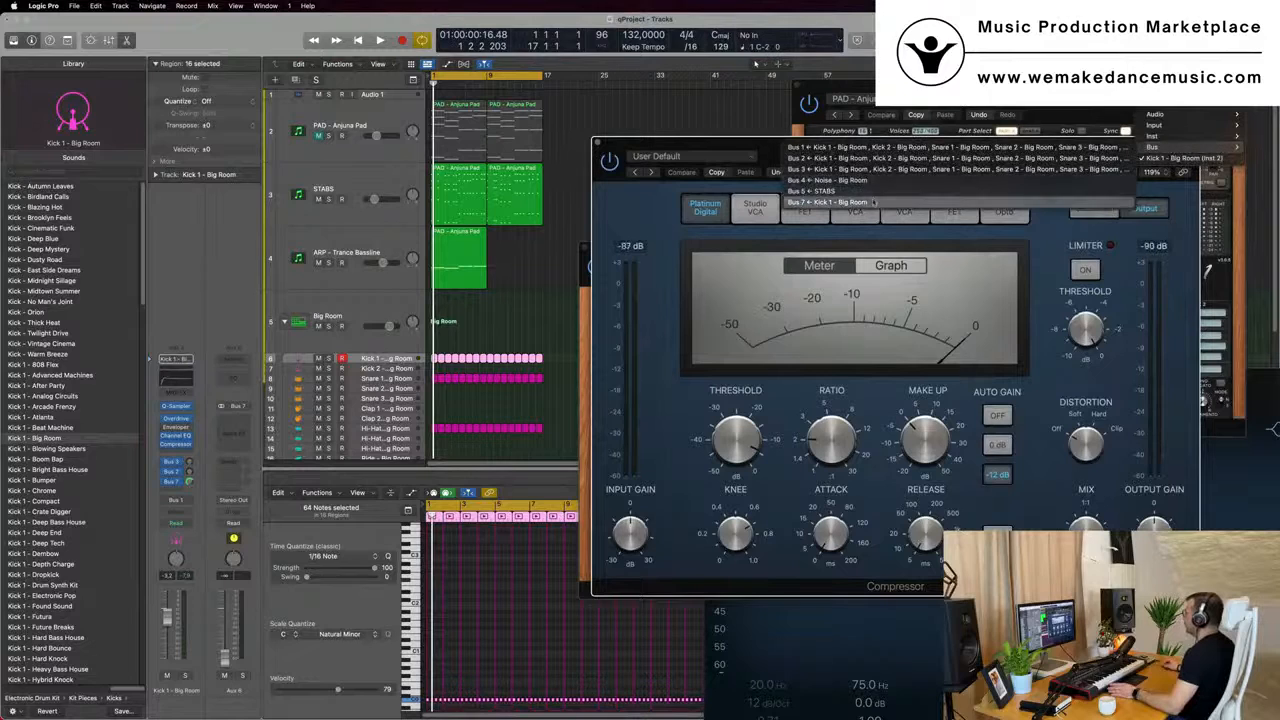
{"action": "left_click", "coordinate": [873, 202]}
{"action": "key", "text": "space"}
{"action": "left_click_drag", "start_coordinate": [874, 152], "coordinate": [760, 166]}
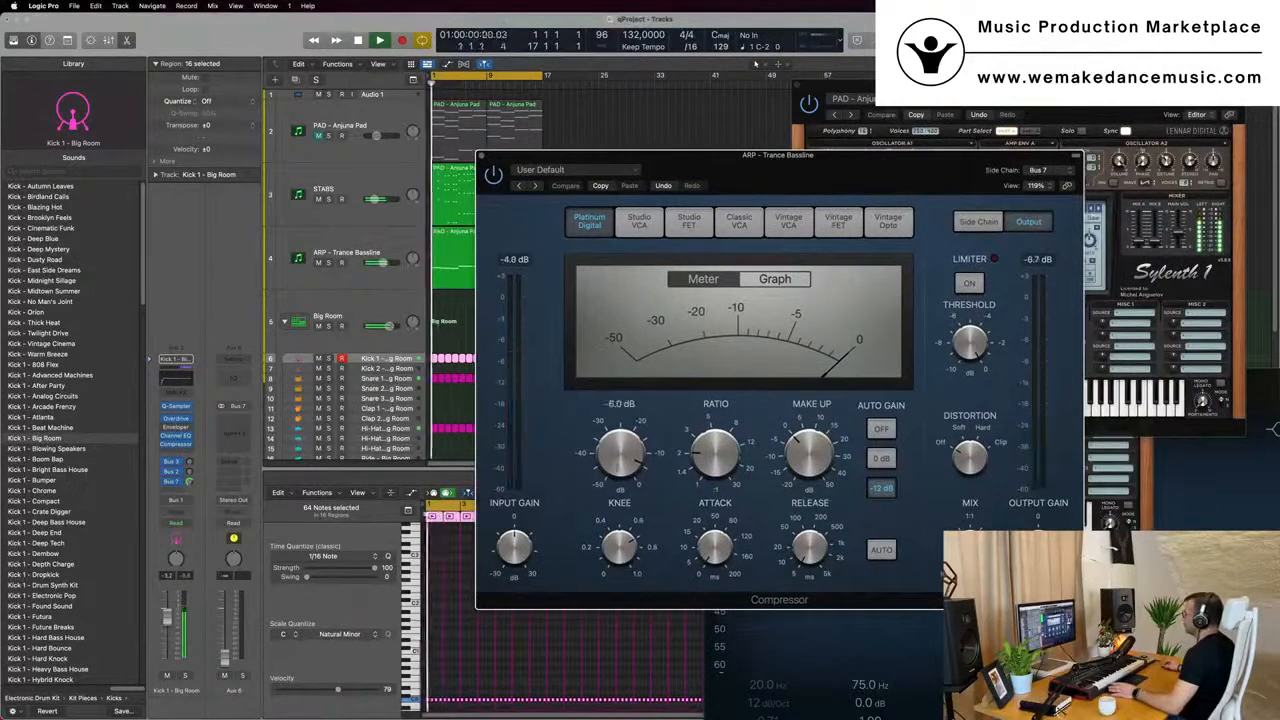
Lower the bass Compressor's threshold so the kick ducks the bass, close the Compressor and replay from the start
{"action": "mouse_move", "coordinate": [621, 455]}
{"action": "left_mouse_down"}
{"action": "mouse_move", "coordinate": [621, 488]}
{"action": "mouse_move", "coordinate": [626, 435]}
{"action": "left_mouse_up"}
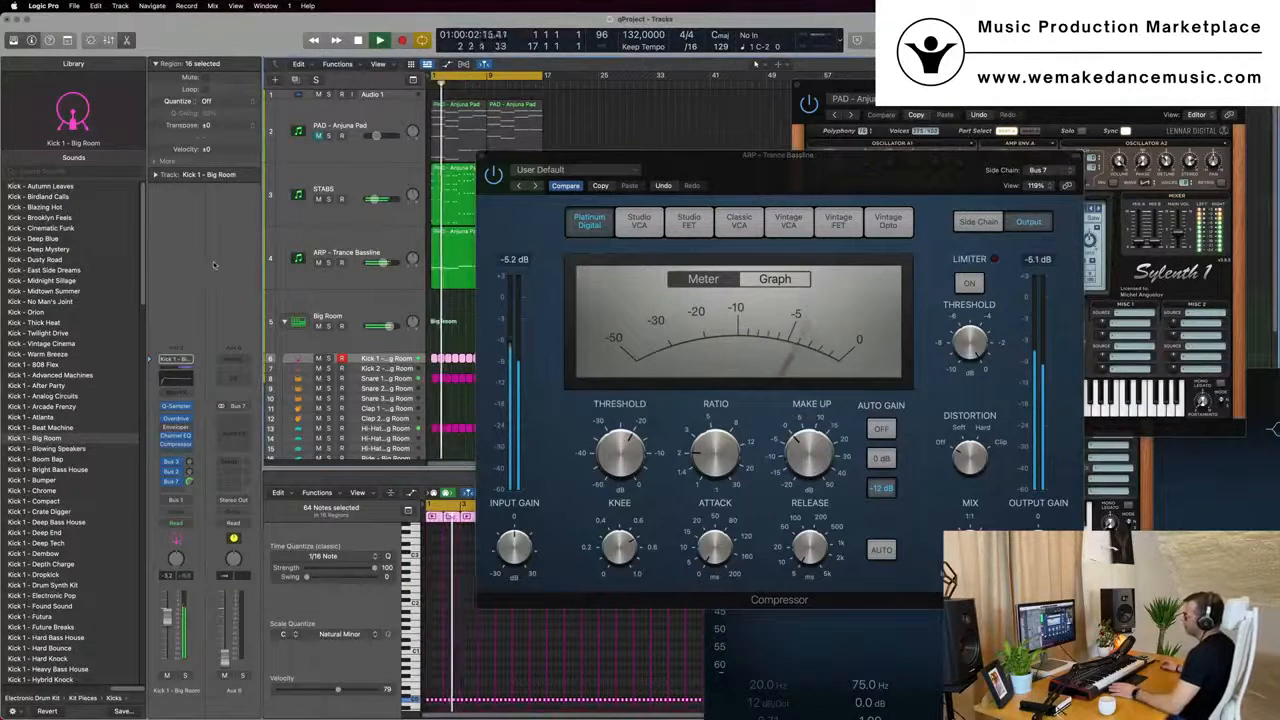
{"action": "left_click_drag", "start_coordinate": [741, 175], "coordinate": [671, 198]}
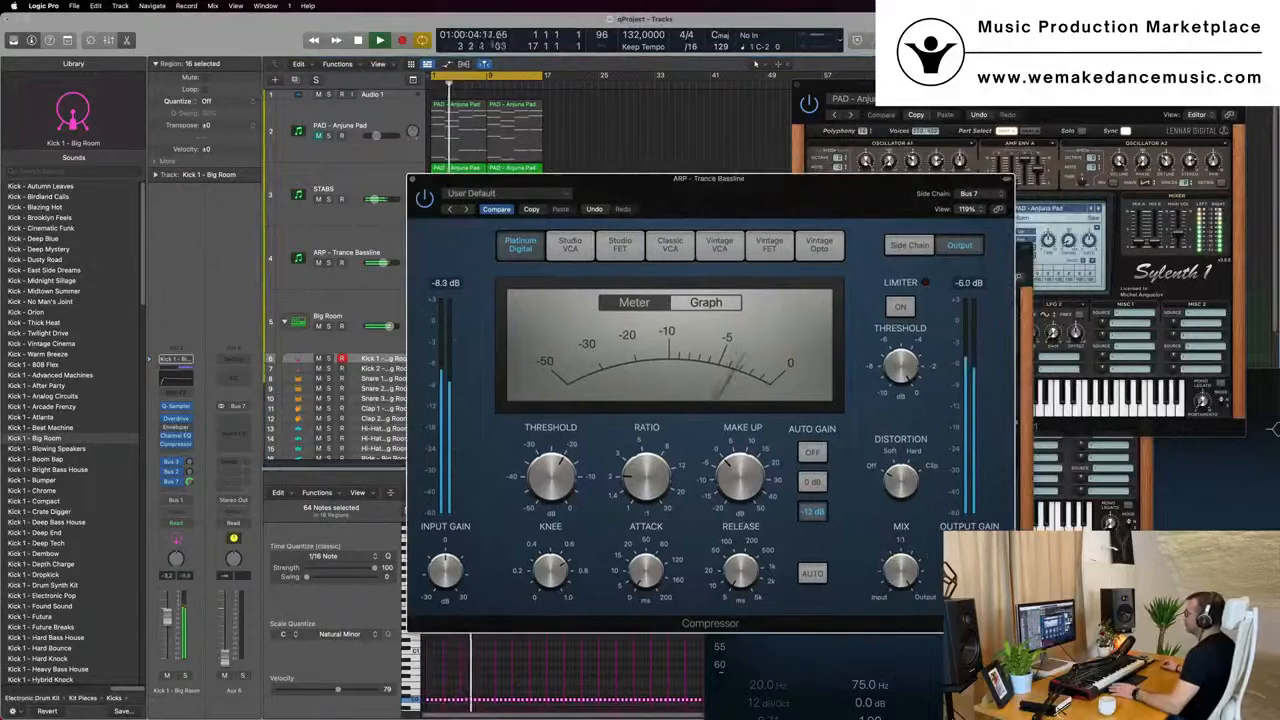
{"action": "left_click", "coordinate": [411, 180]}
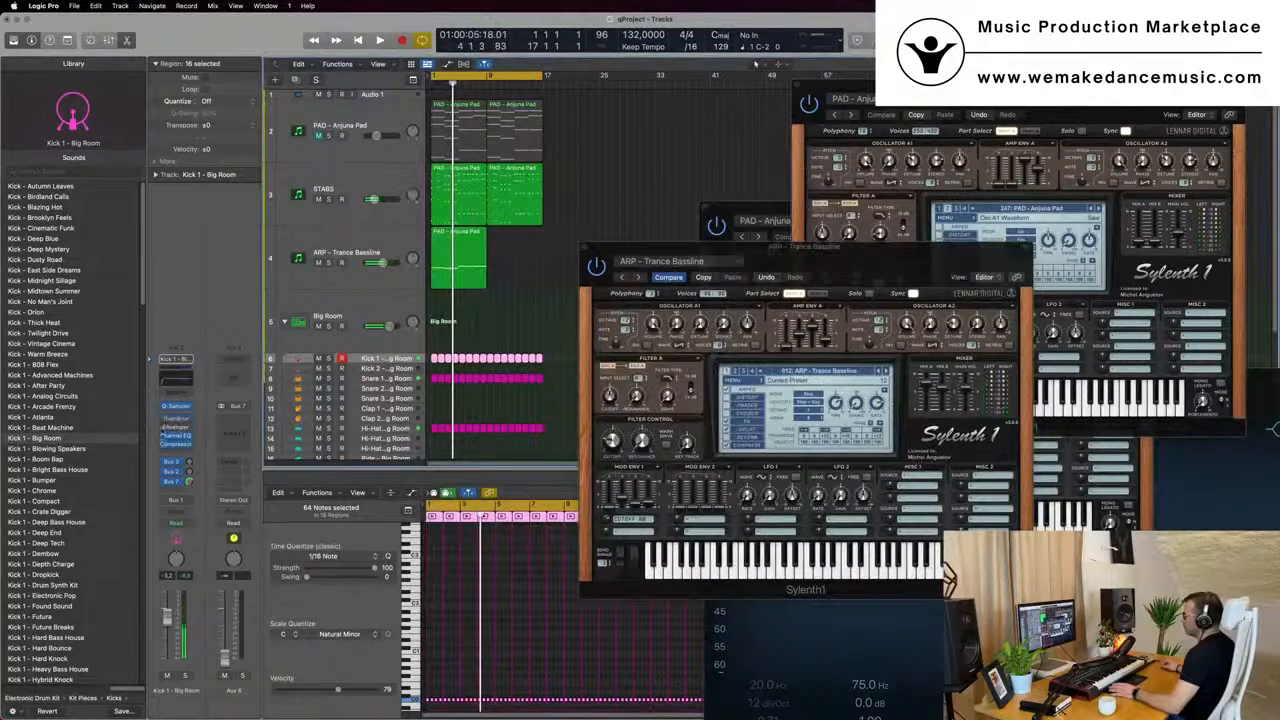
{"action": "key", "text": "Return"}
{"action": "key", "text": "space"}
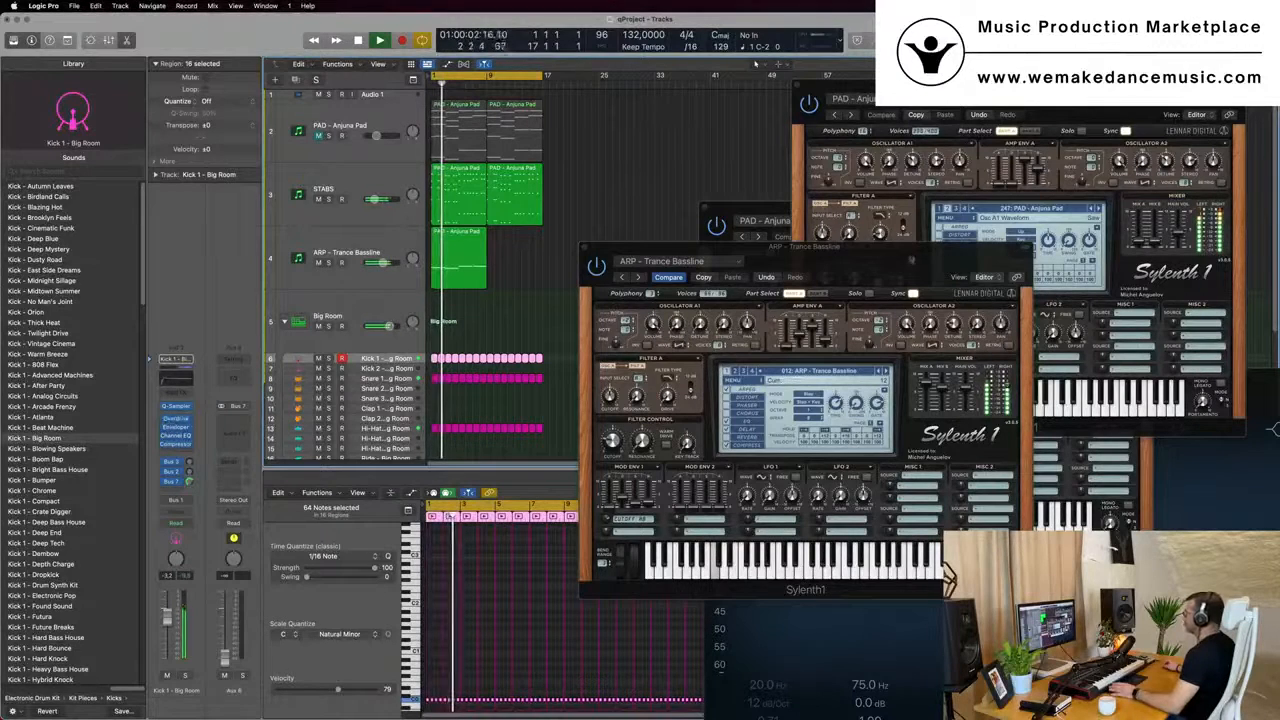
Close the bass track's Sylenth1 window and repeat the bass region at bar 9
{"action": "left_click_drag", "start_coordinate": [911, 260], "coordinate": [892, 276]}
{"action": "key", "text": "space"}
{"action": "left_click", "coordinate": [564, 264]}
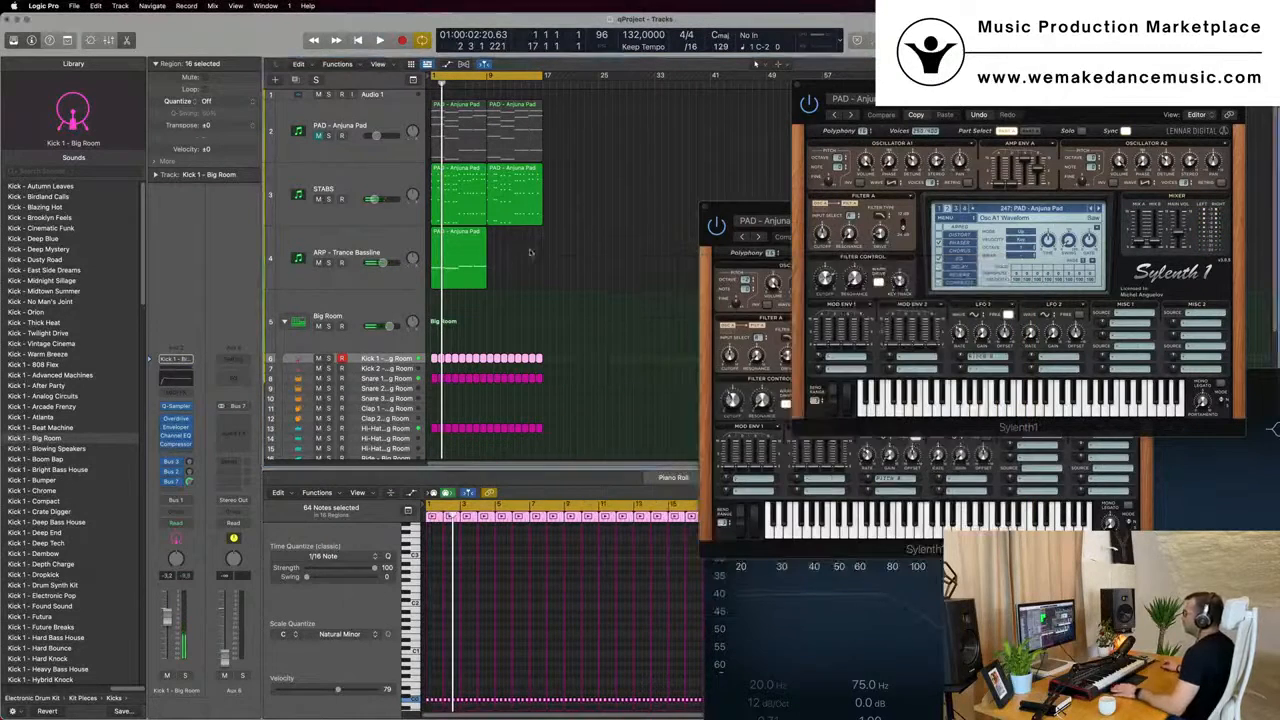
{"action": "left_click", "coordinate": [450, 283]}
{"action": "key", "text": "super+r"}
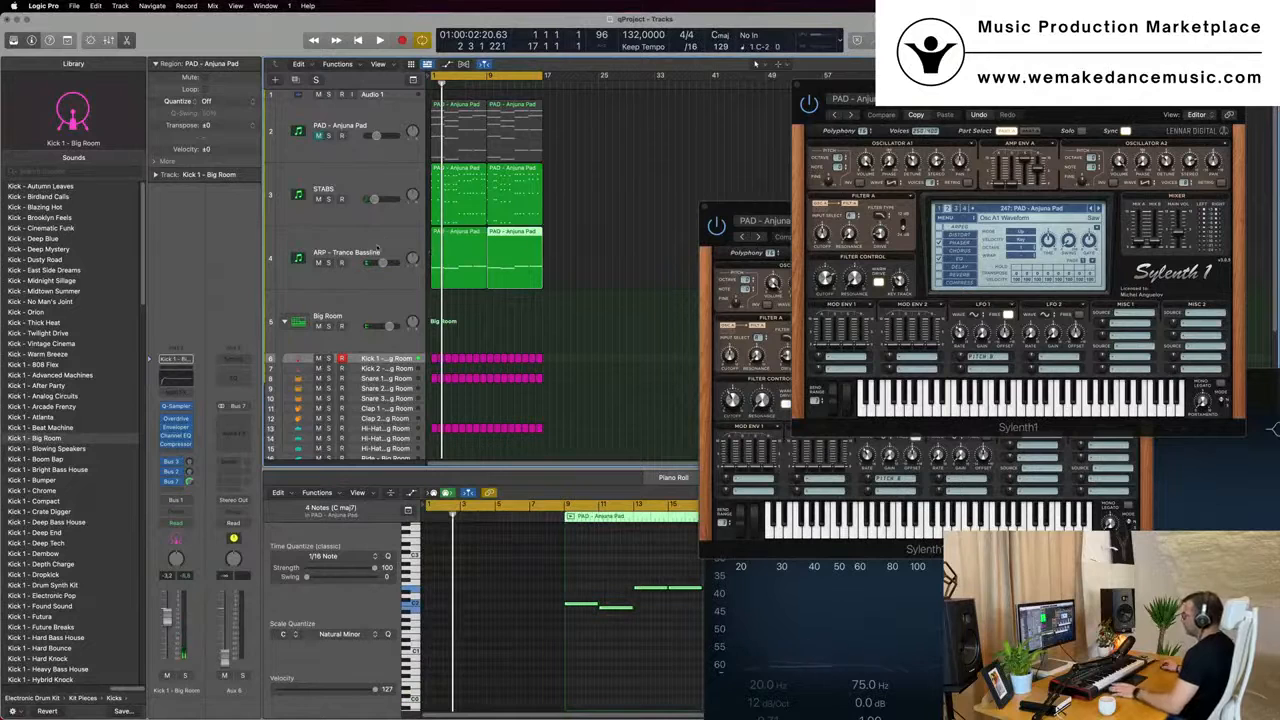
Adjust the filter control cutoff in the STABS track's Sylenth1 during playback and close its window
{"action": "left_click", "coordinate": [375, 251]}
{"action": "left_click", "coordinate": [363, 180]}
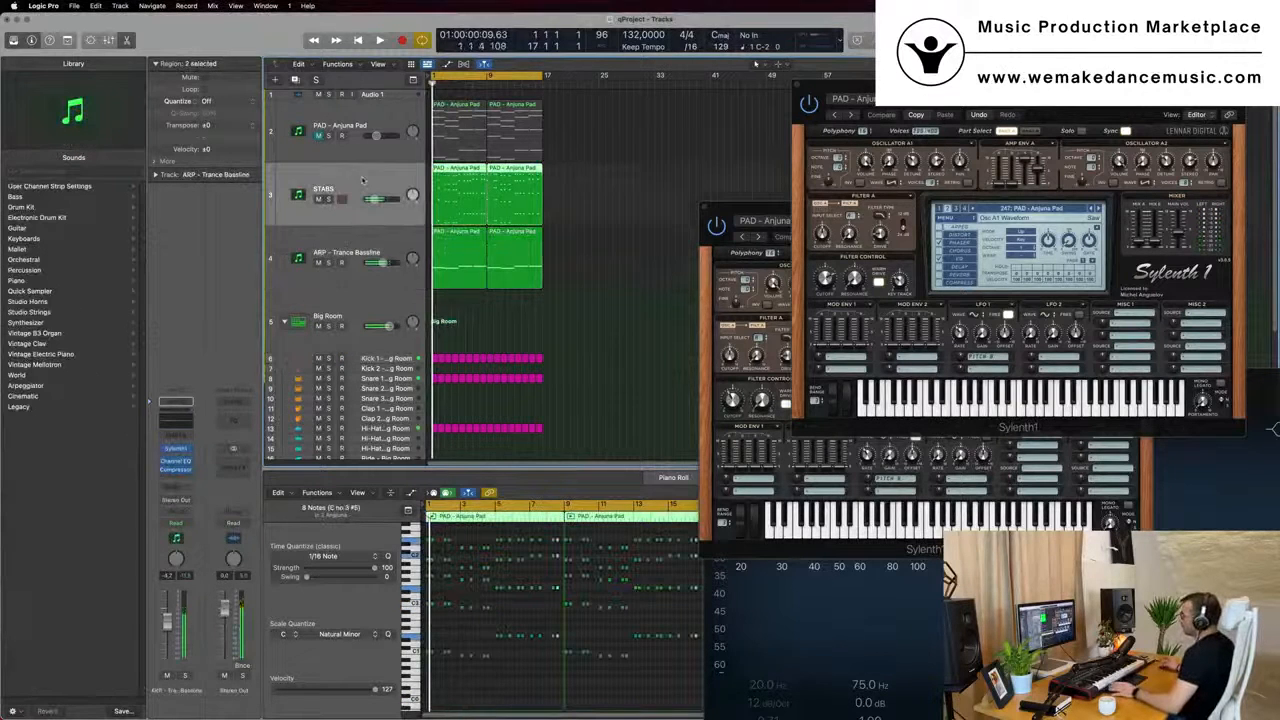
{"action": "left_click", "coordinate": [177, 452]}
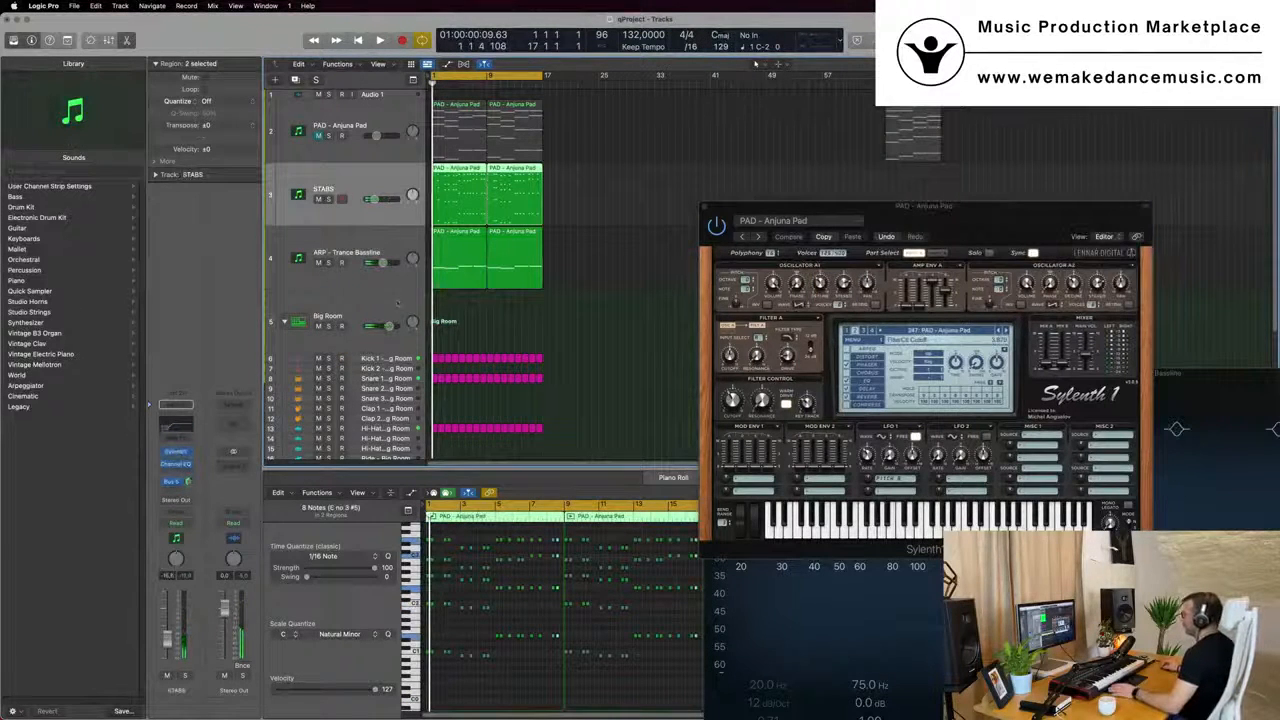
{"action": "left_click", "coordinate": [177, 453]}
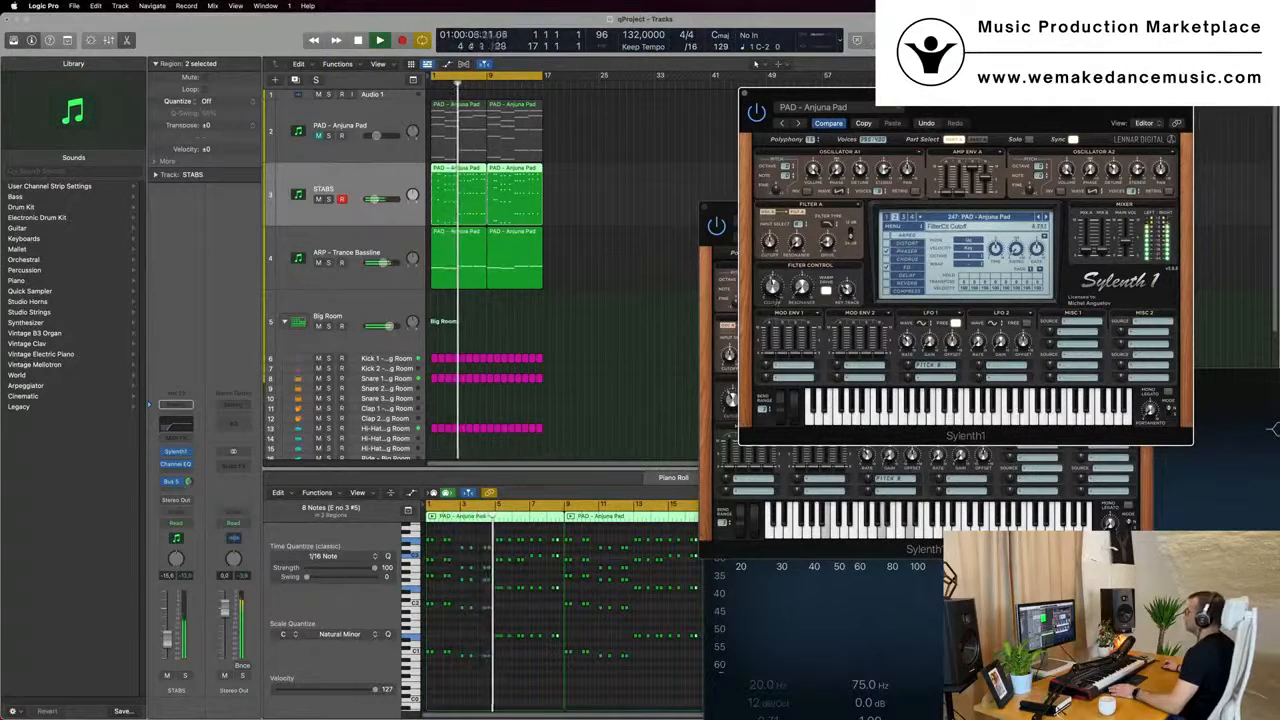
{"action": "left_click_drag", "start_coordinate": [900, 93], "coordinate": [707, 180]}
{"action": "left_click", "coordinate": [551, 180]}
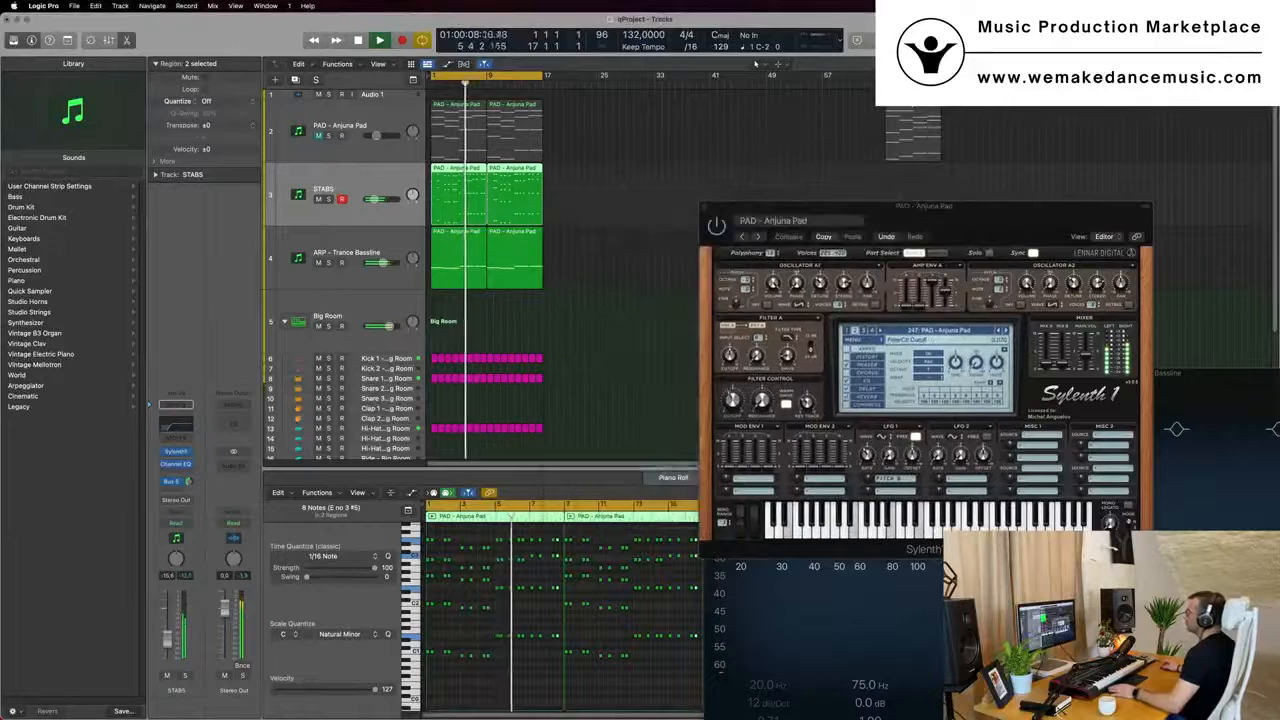
Restart playback and select the ARP - Trance Bassline track
{"action": "key", "text": "space"}
{"action": "key", "text": "space"}
{"action": "left_click", "coordinate": [390, 257]}
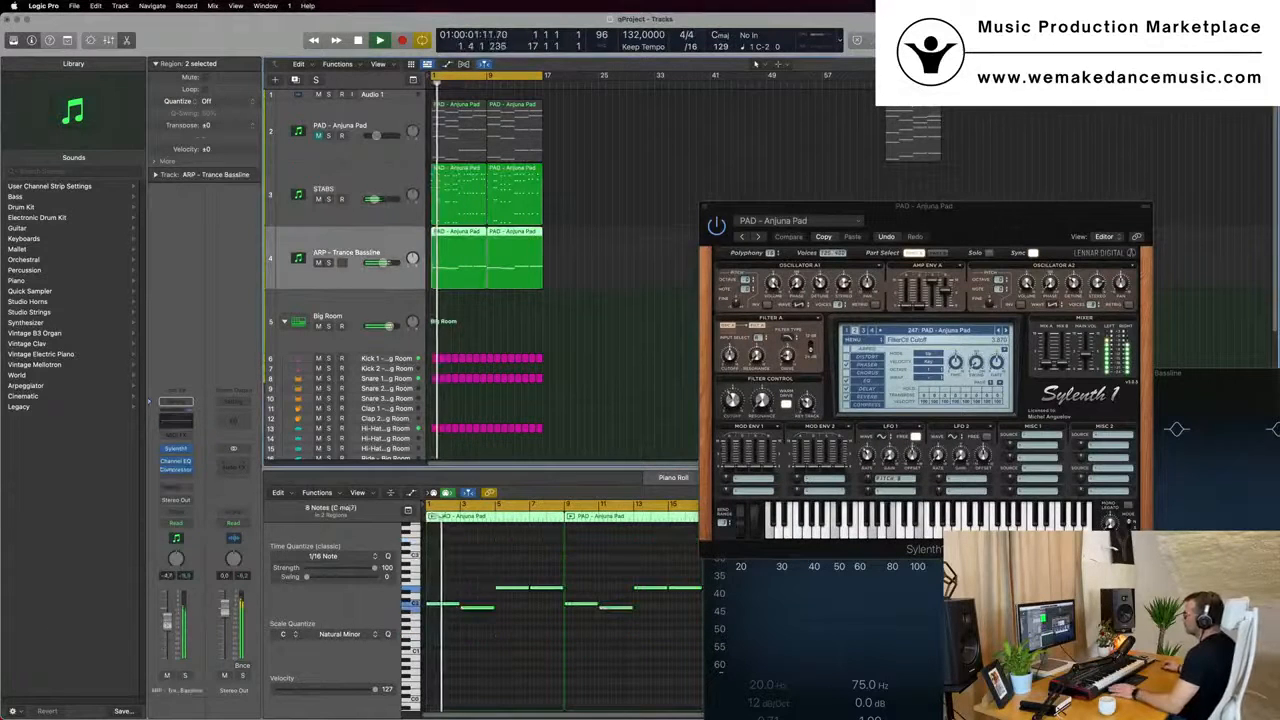
Open the ARP - Trance Bassline track's Compressor and set its side chain source to Kick 1 - Big Room (Inst 2) during playback
{"action": "left_click", "coordinate": [175, 450]}
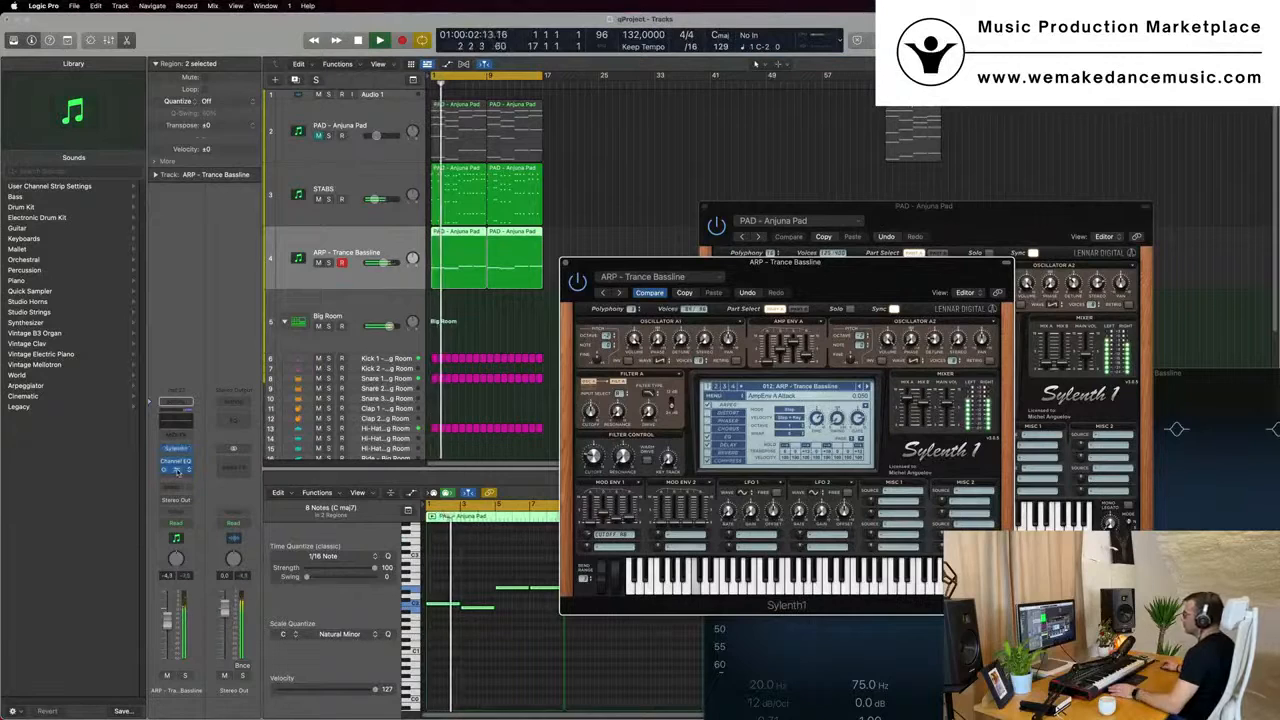
{"action": "left_click", "coordinate": [176, 469]}
{"action": "left_click_drag", "start_coordinate": [905, 241], "coordinate": [877, 238]}
{"action": "left_click", "coordinate": [880, 240]}
{"action": "key", "text": "space"}
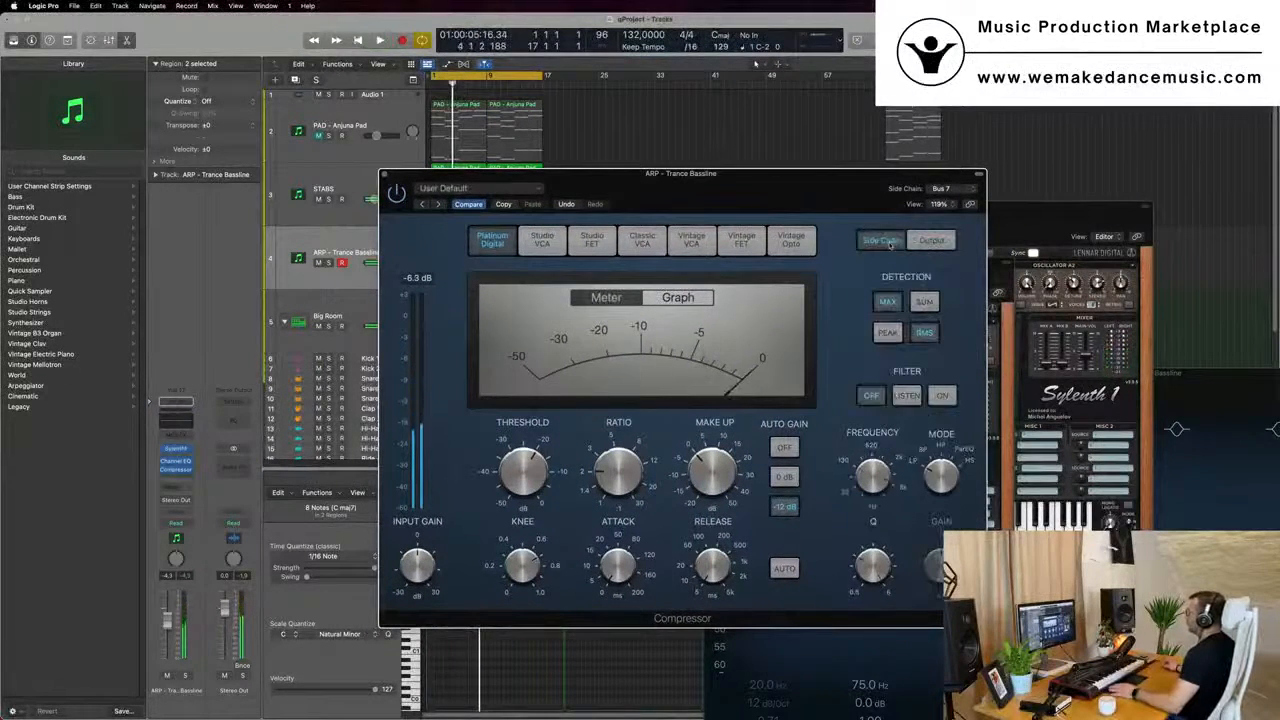
{"action": "key", "text": "space"}
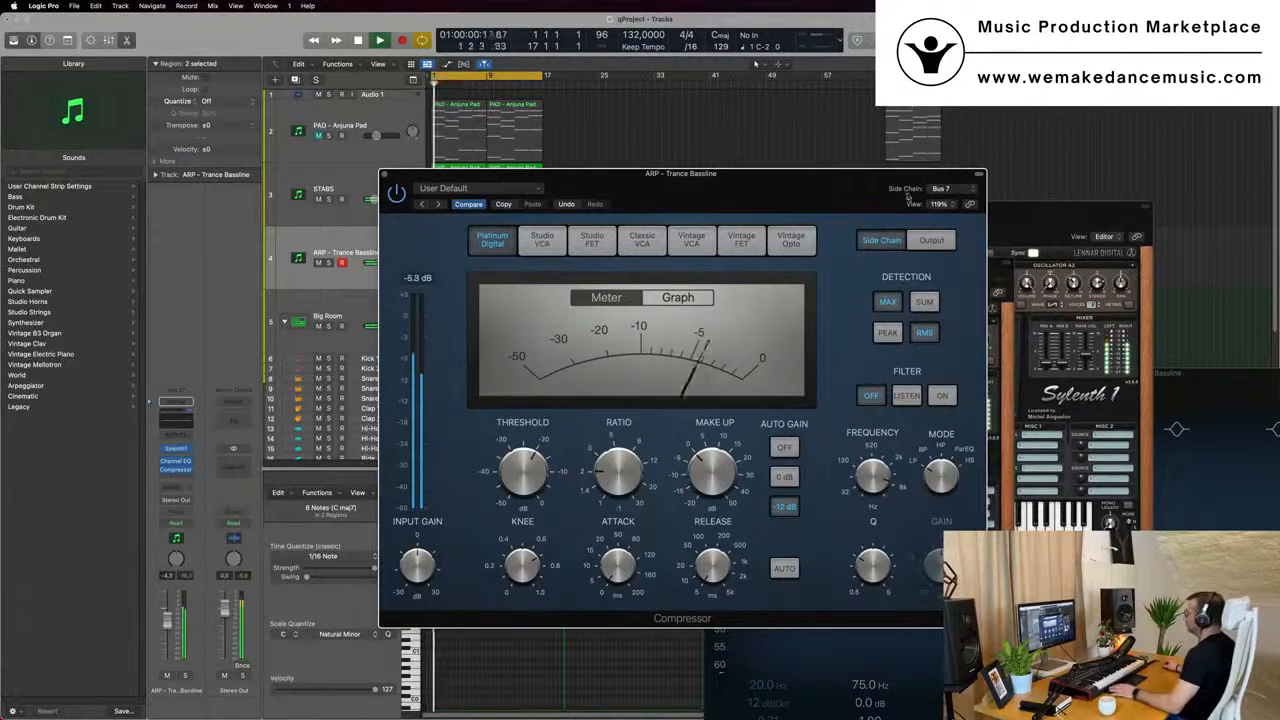
{"action": "left_click", "coordinate": [940, 188]}
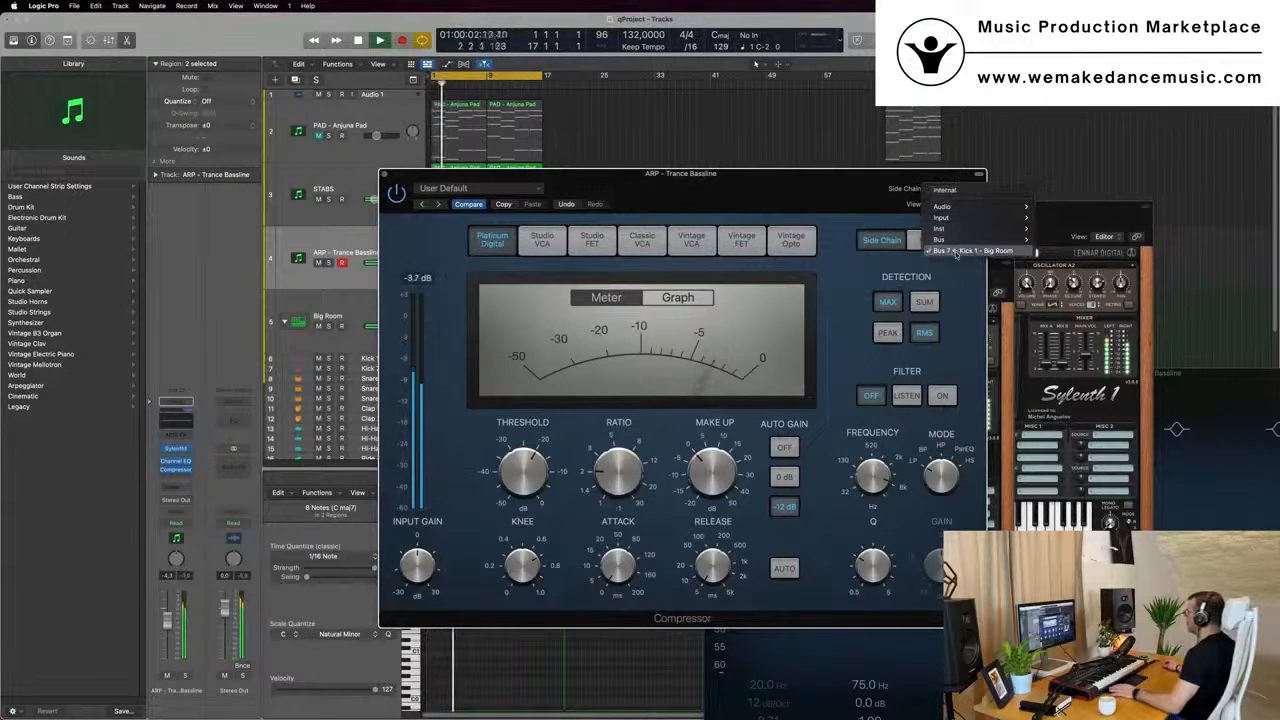
{"action": "mouse_move", "coordinate": [965, 238]}
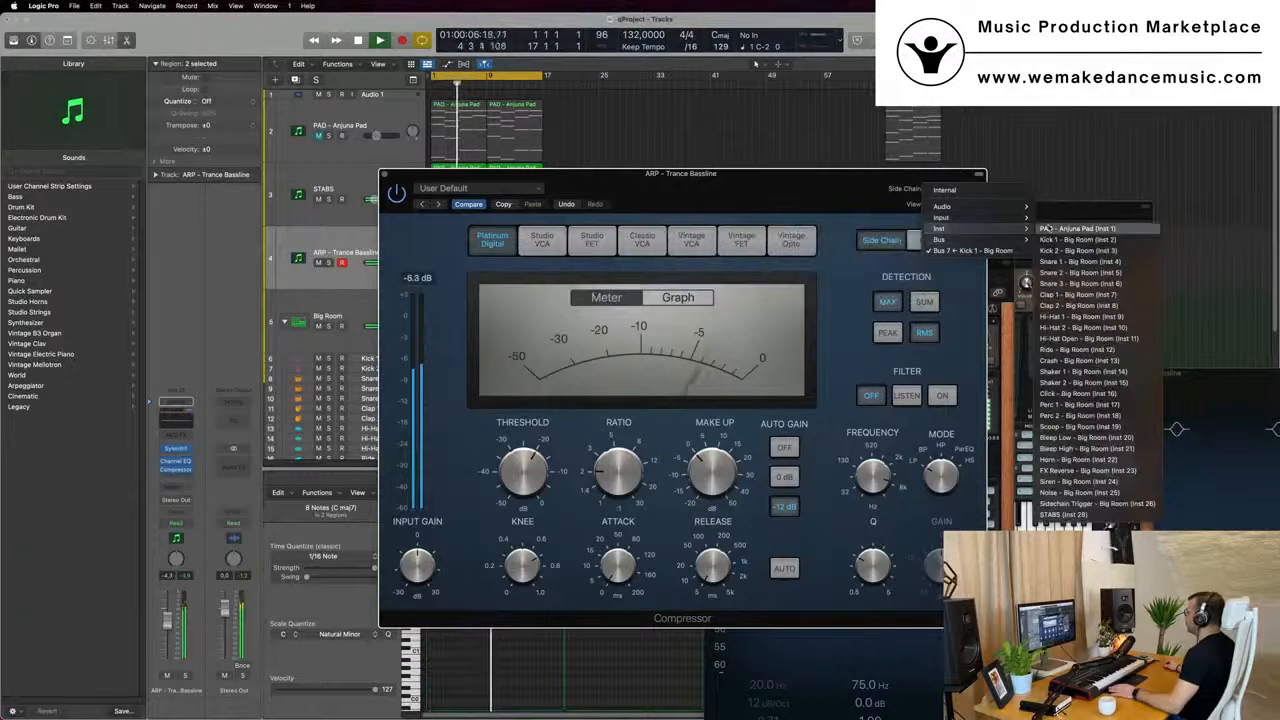
{"action": "left_click", "coordinate": [1058, 240]}
{"action": "left_click_drag", "start_coordinate": [739, 197], "coordinate": [843, 195]}
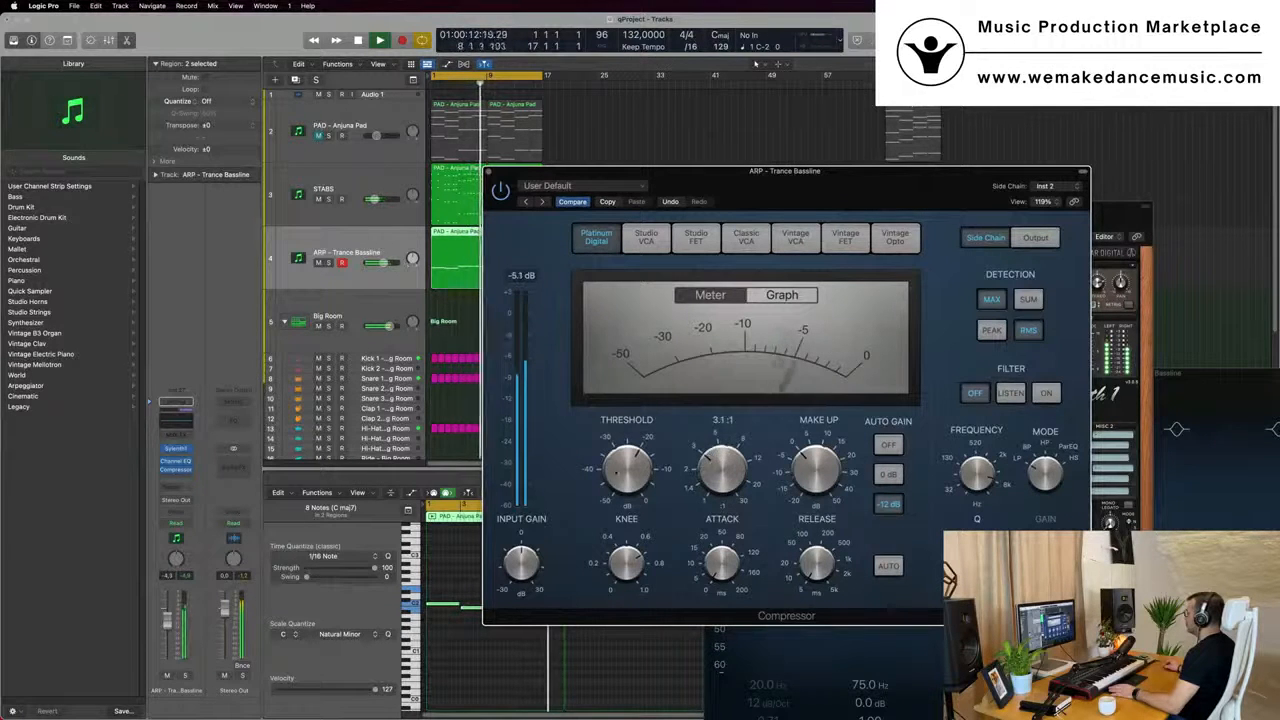
Set the bass Compressor's threshold to -16.6 dB and its side chain detection to Sum and Peak, replay from the start and close it
{"action": "mouse_move", "coordinate": [634, 463]}
{"action": "left_mouse_down"}
{"action": "mouse_move", "coordinate": [636, 421]}
{"action": "mouse_move", "coordinate": [636, 457]}
{"action": "left_mouse_up"}
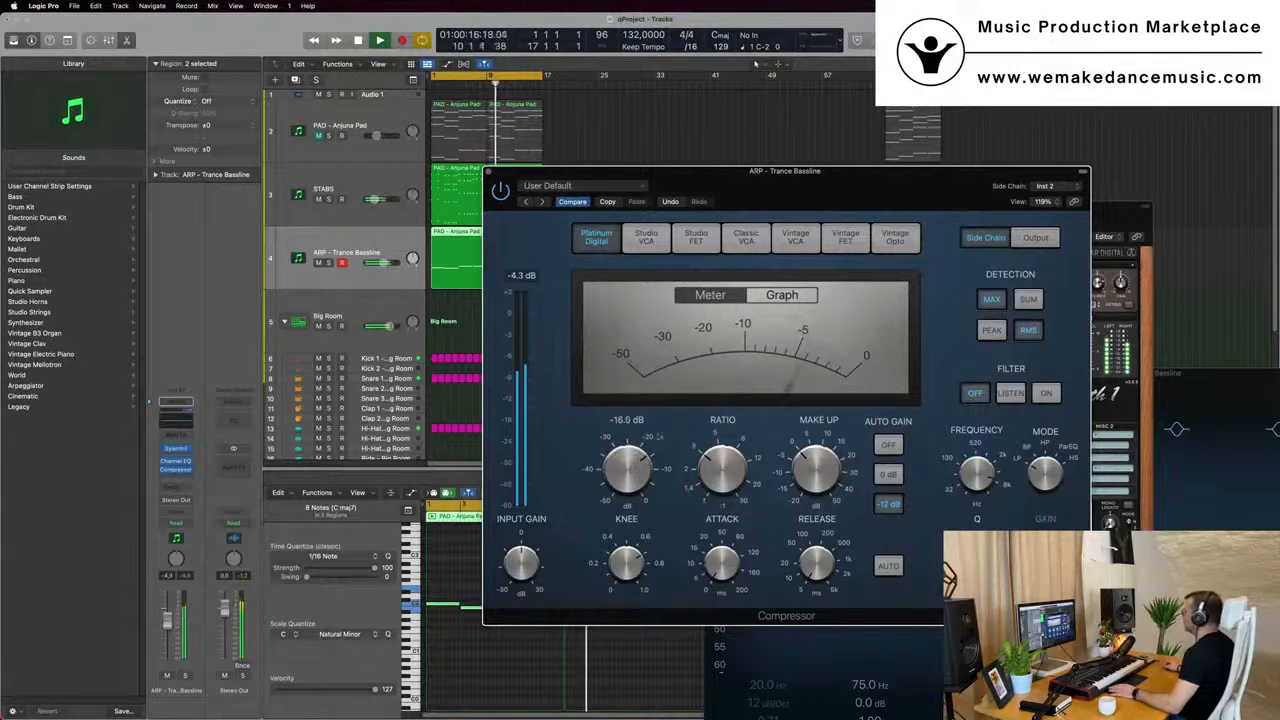
{"action": "left_click", "coordinate": [1034, 306]}
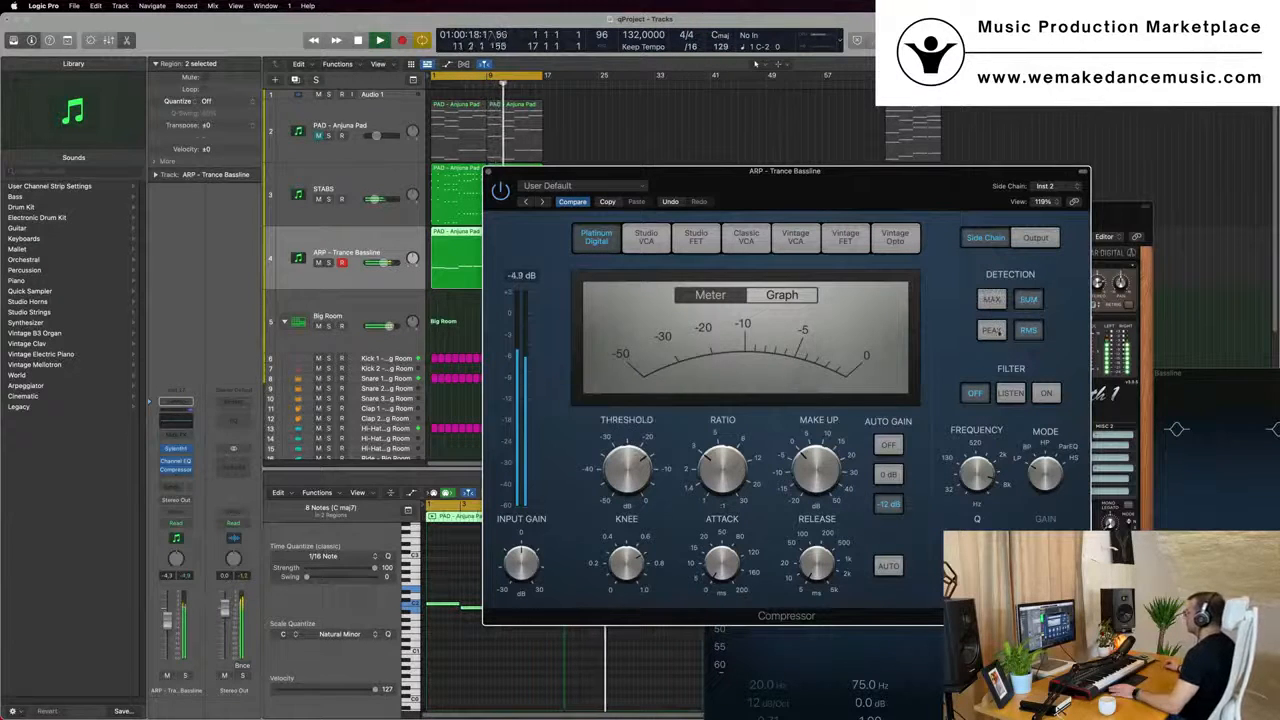
{"action": "left_click", "coordinate": [998, 331]}
{"action": "left_click_drag", "start_coordinate": [905, 190], "coordinate": [988, 183]}
{"action": "key", "text": "space"}
{"action": "key", "text": "space"}
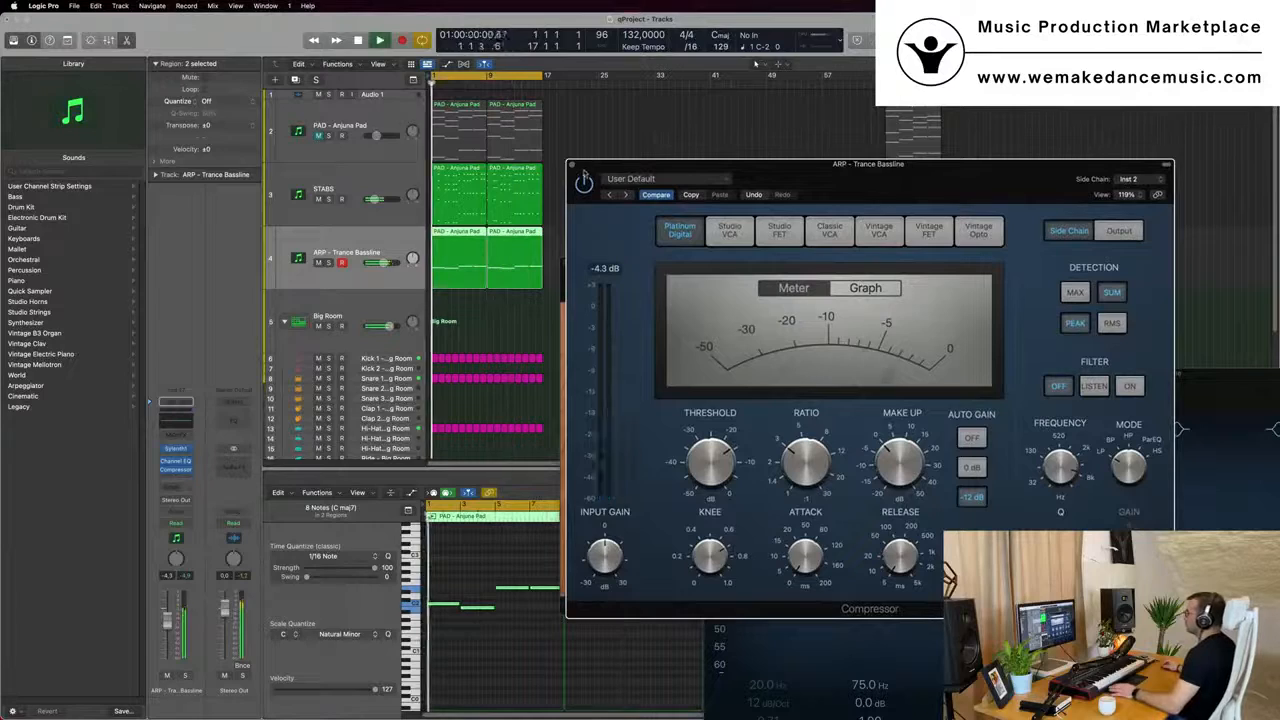
{"action": "key", "text": "super+w"}
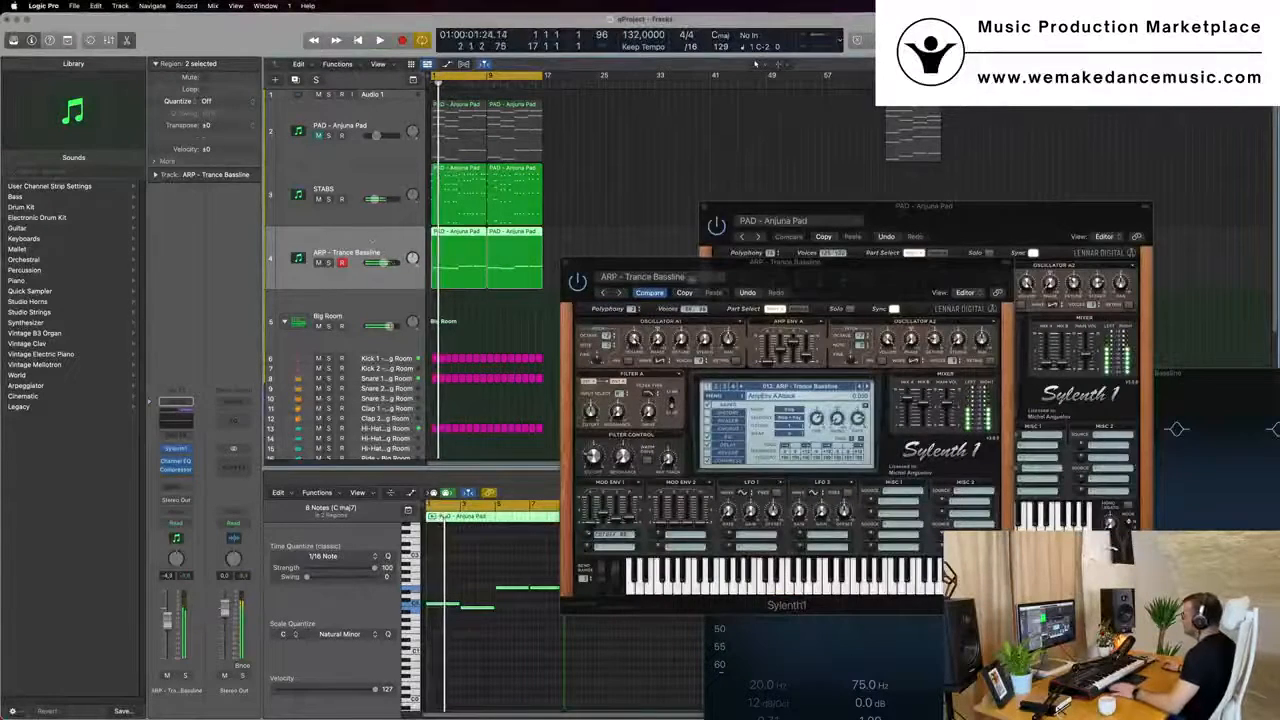
Adjust the filter control cutoff in the bass track's Sylenth1 while restarting playback to compare the sound
{"action": "key", "text": "space"}
{"action": "left_click_drag", "start_coordinate": [840, 276], "coordinate": [833, 276]}
{"action": "key", "text": "space"}
{"action": "key", "text": "space"}
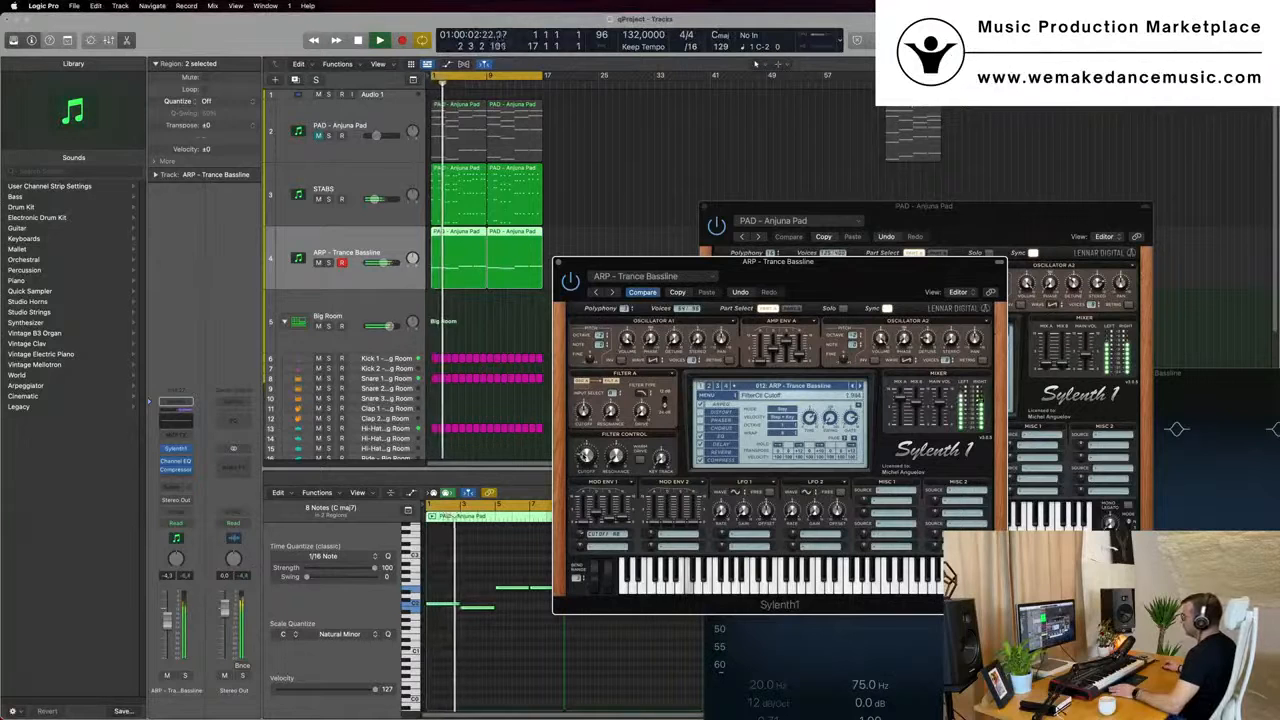
{"action": "key", "text": "space"}
{"action": "key", "text": "space"}
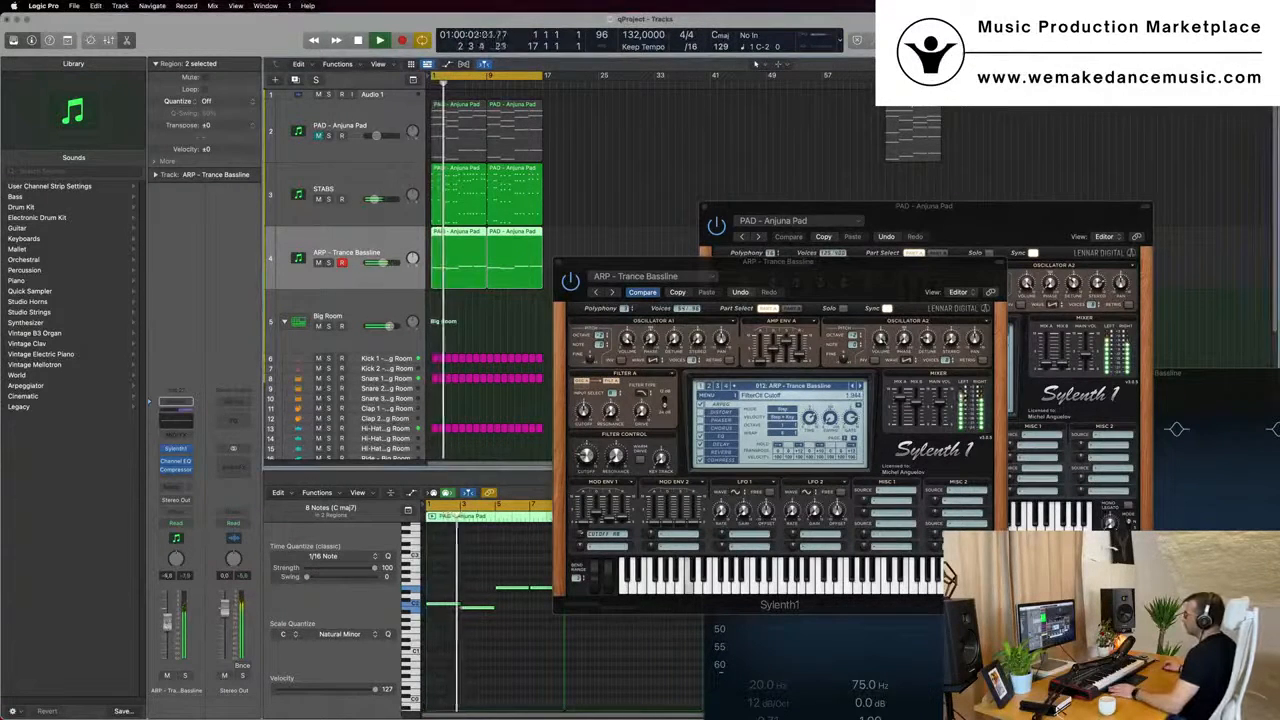
Lower the STABS track's volume slightly during playback and reselect the ARP - Trance Bassline track
{"action": "key", "text": "Up"}
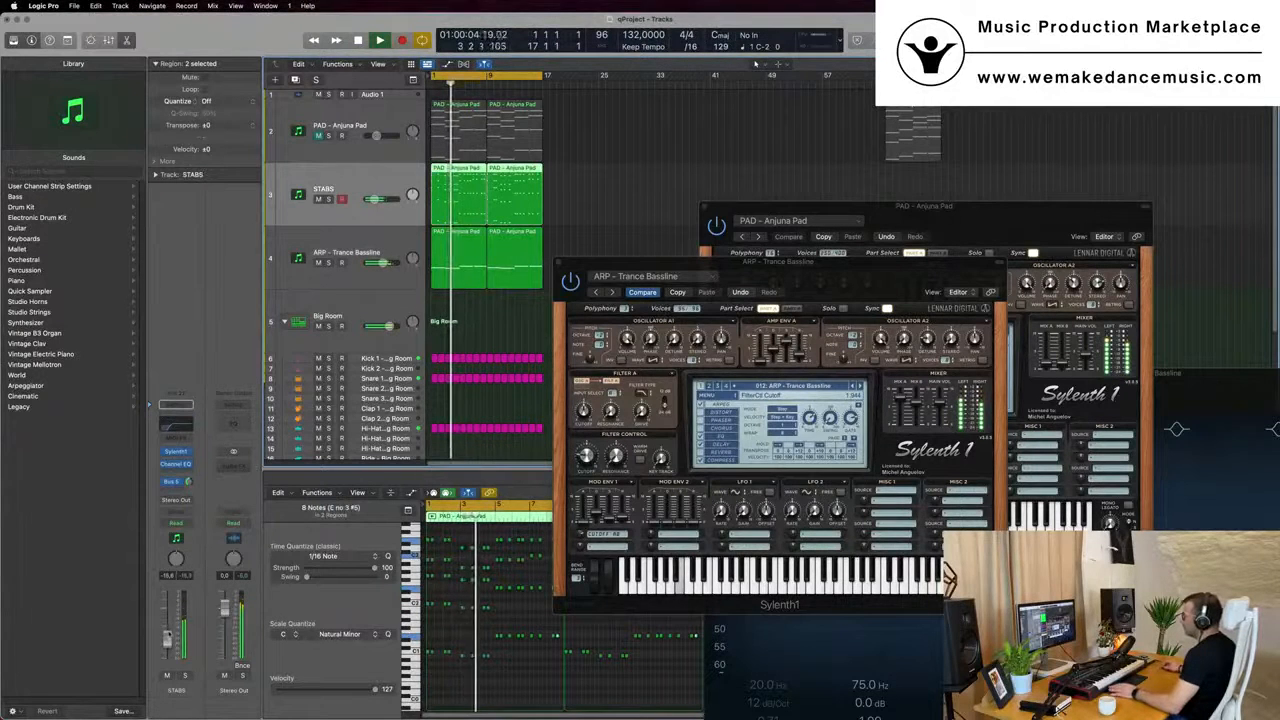
{"action": "key", "text": "space"}
{"action": "key", "text": "space"}
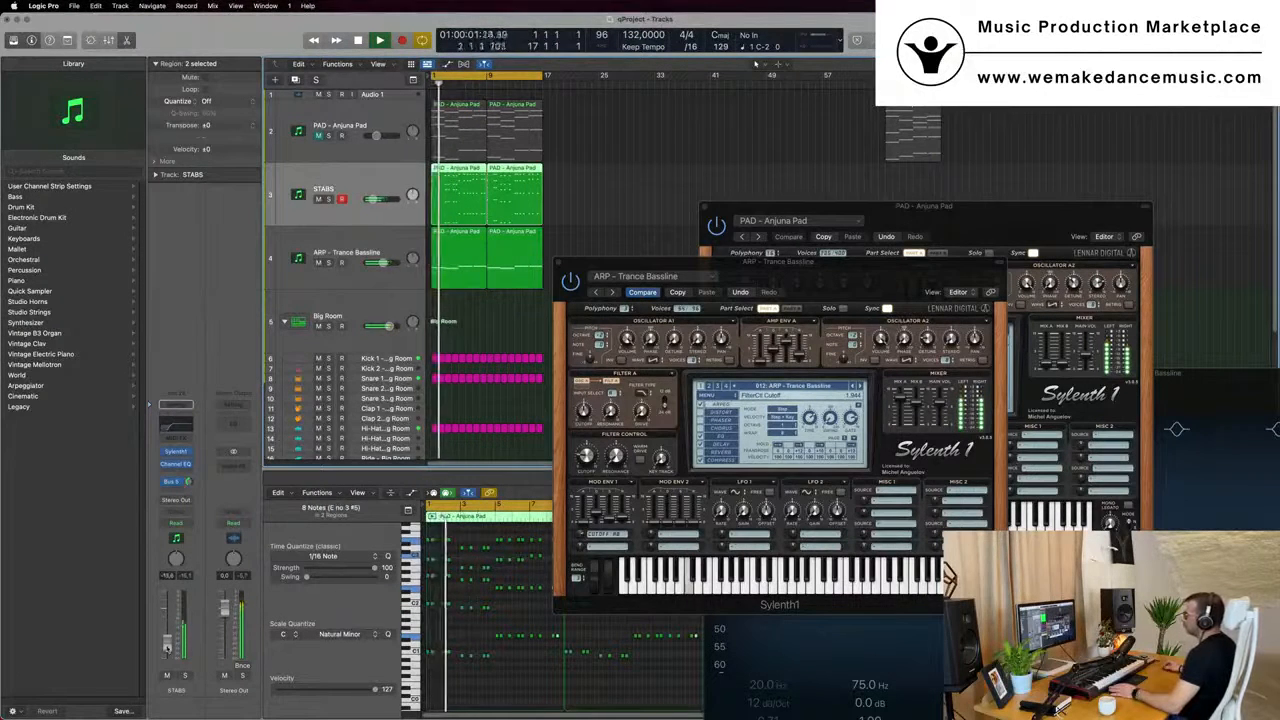
{"action": "key", "text": "Down"}
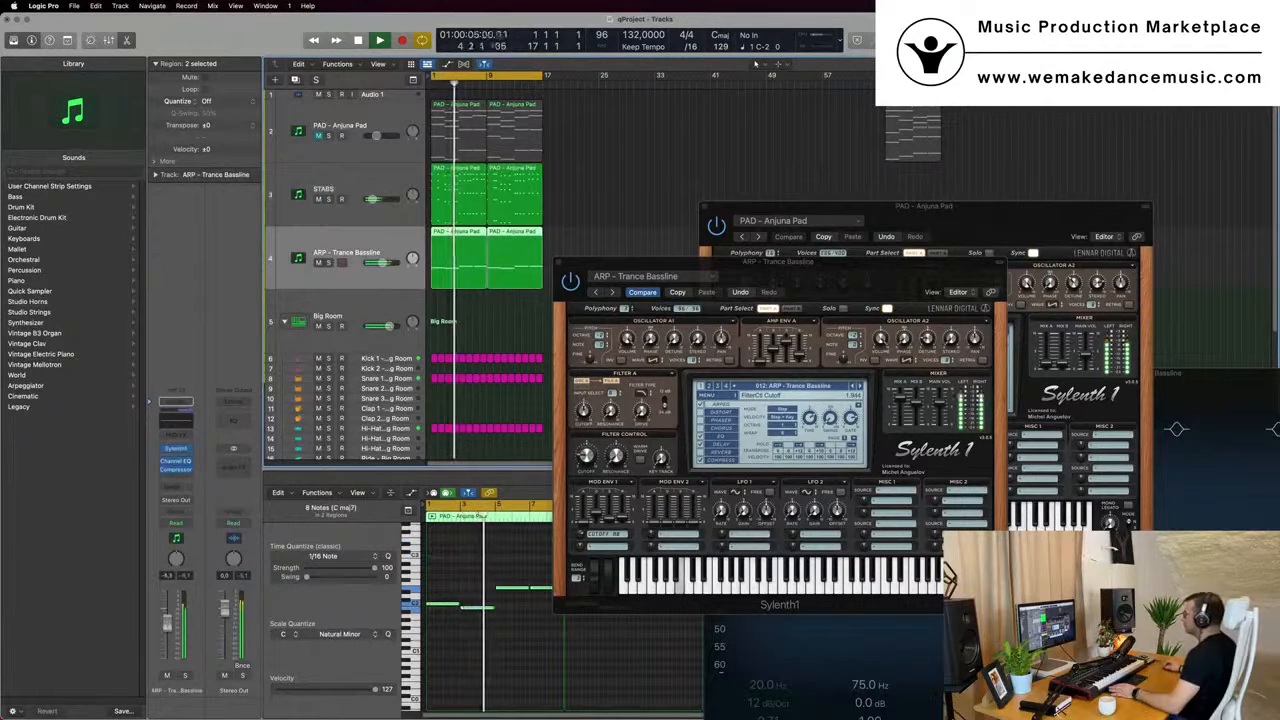
Set the arpeggiator gate in the bass track's Sylenth1 to about 47% while replaying from the start
{"action": "left_click_drag", "start_coordinate": [806, 263], "coordinate": [703, 247]}
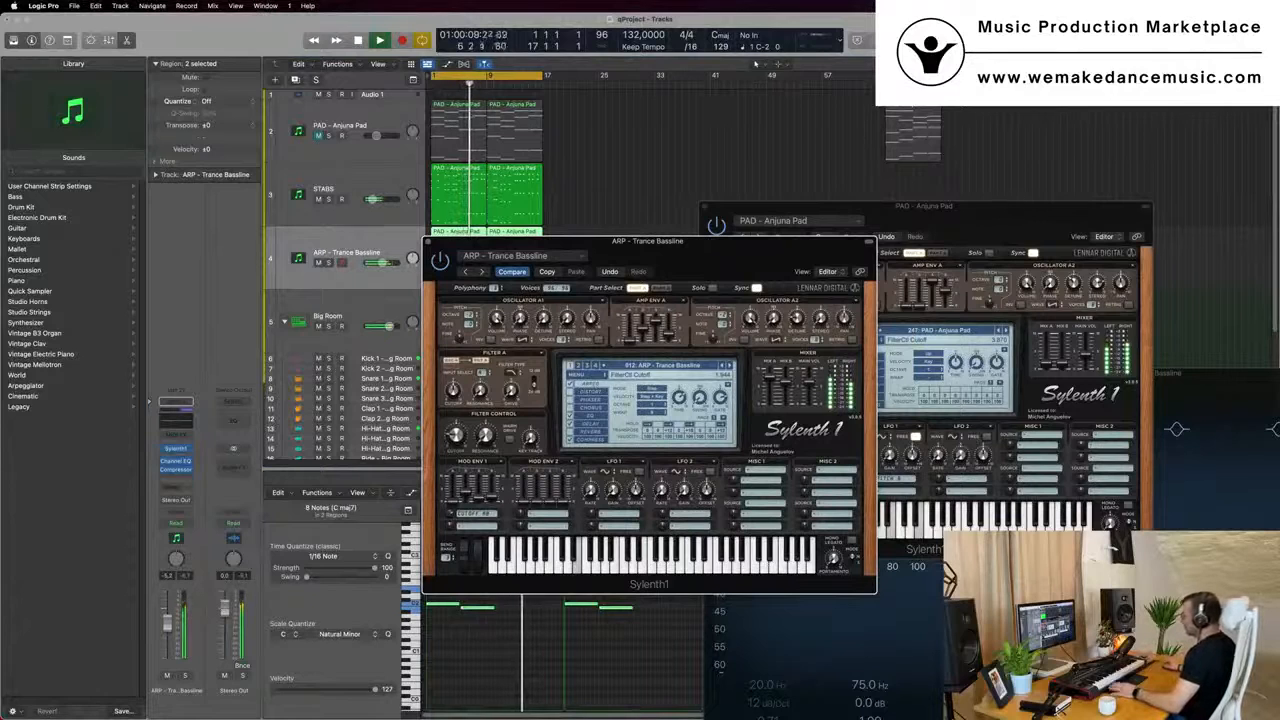
{"action": "left_click_drag", "start_coordinate": [718, 255], "coordinate": [793, 241]}
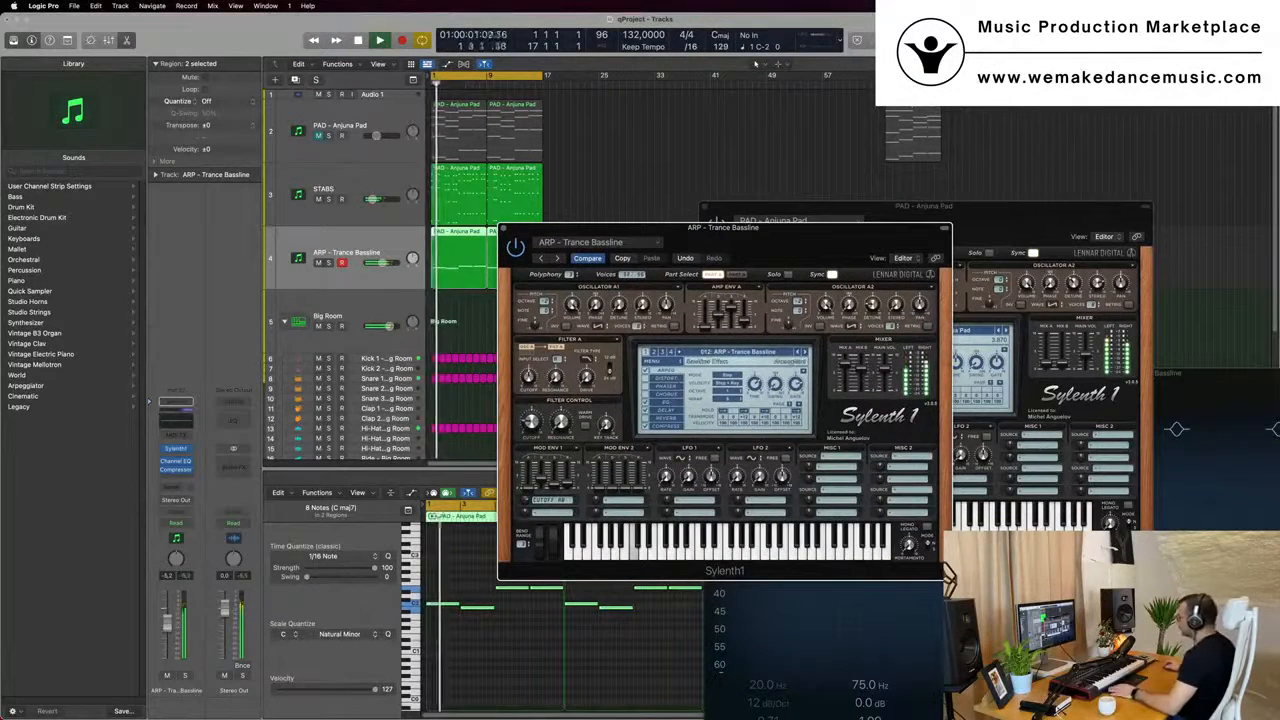
{"action": "key", "text": "space"}
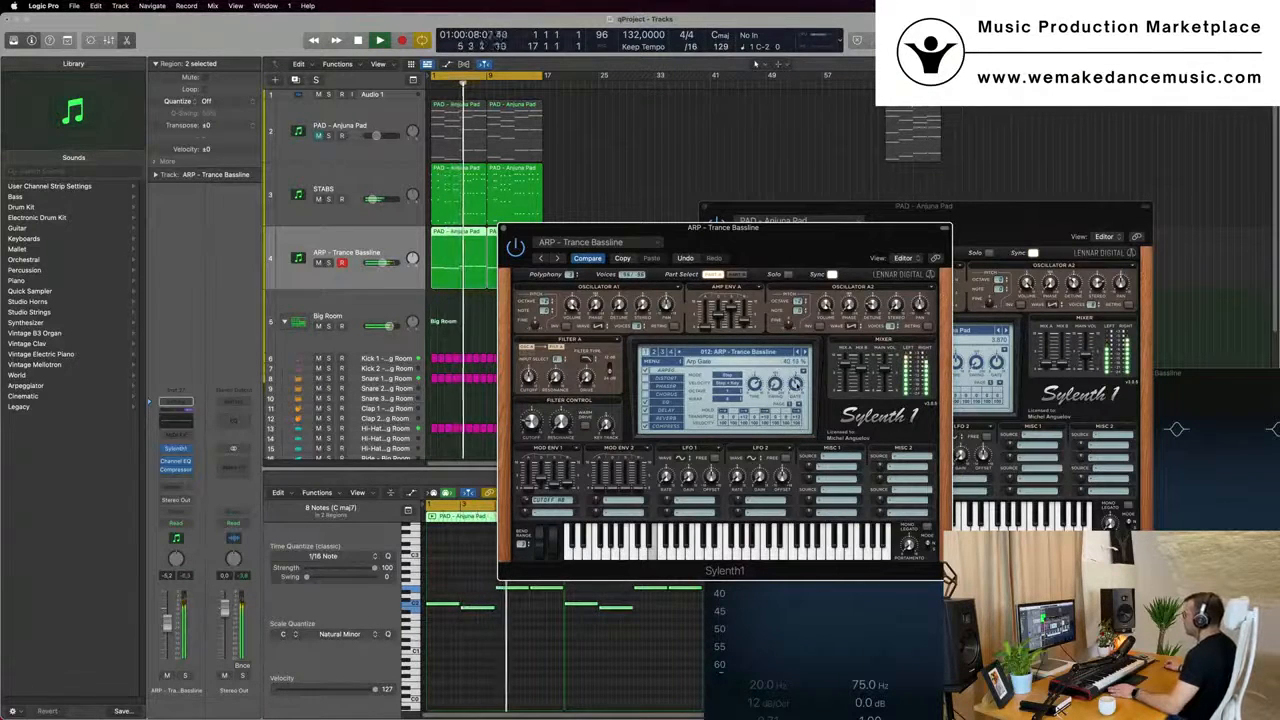
{"action": "key", "text": "Return"}
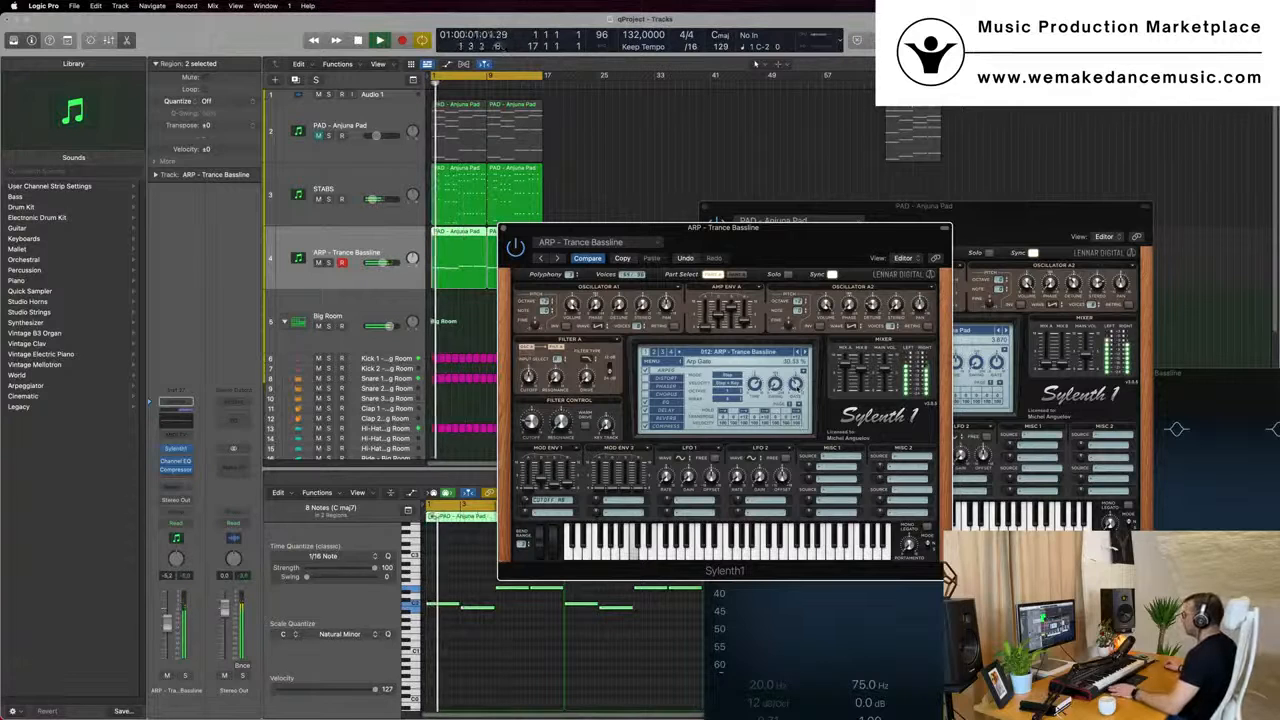
{"action": "right_click", "coordinate": [797, 372]}
{"action": "left_click_drag", "start_coordinate": [796, 384], "coordinate": [797, 354]}
{"action": "left_click", "coordinate": [797, 371]}
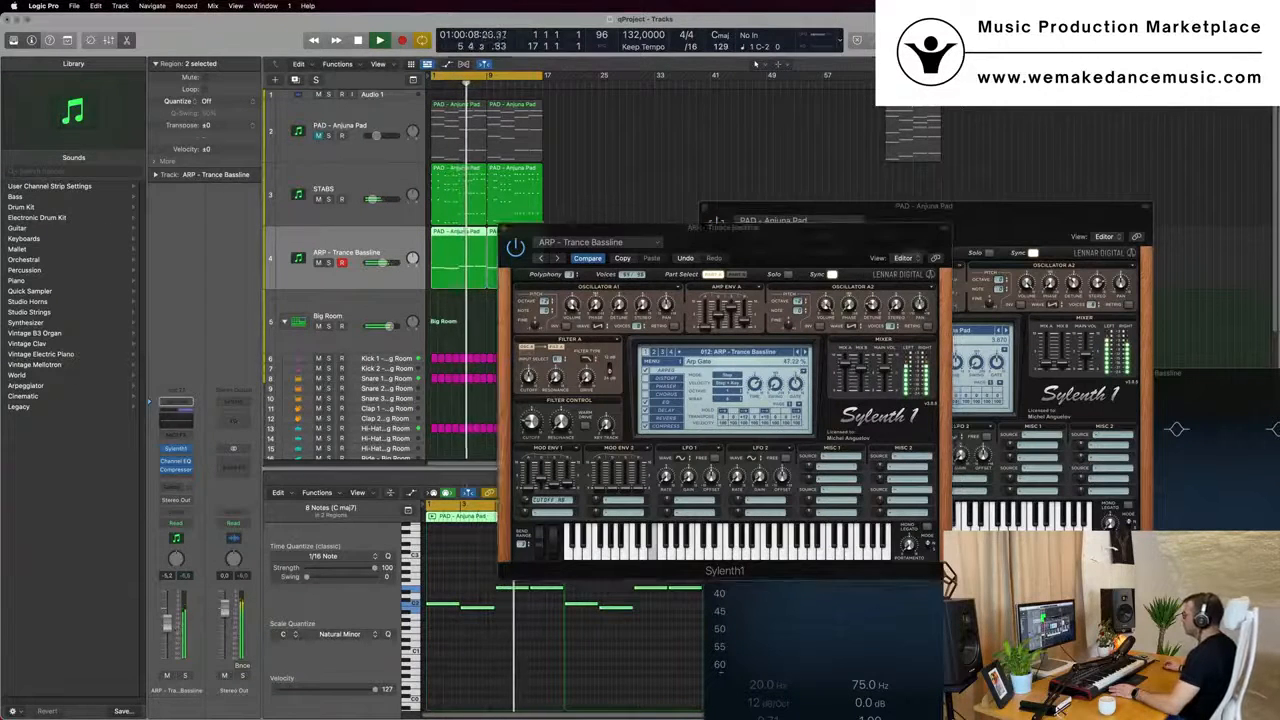
Adjust the filter control cutoff in the bass track's Sylenth1 during playback and close its window
{"action": "left_click", "coordinate": [529, 426]}
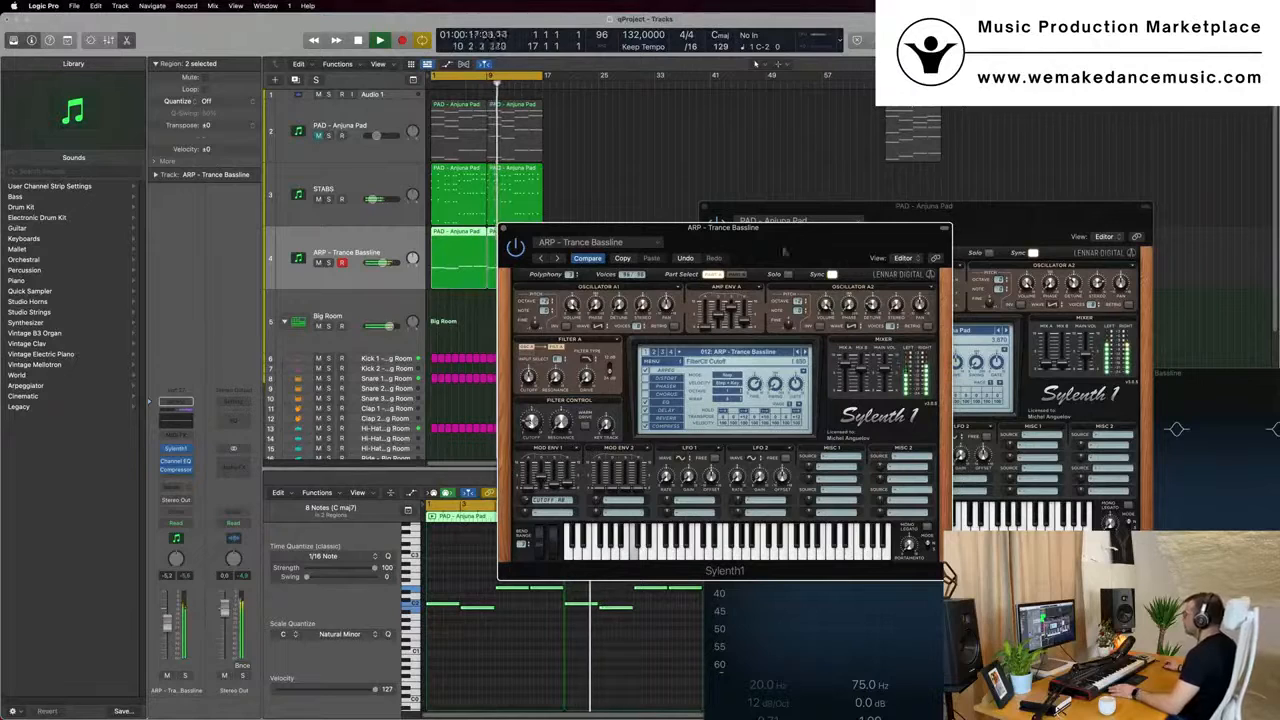
{"action": "left_click_drag", "start_coordinate": [814, 242], "coordinate": [852, 295]}
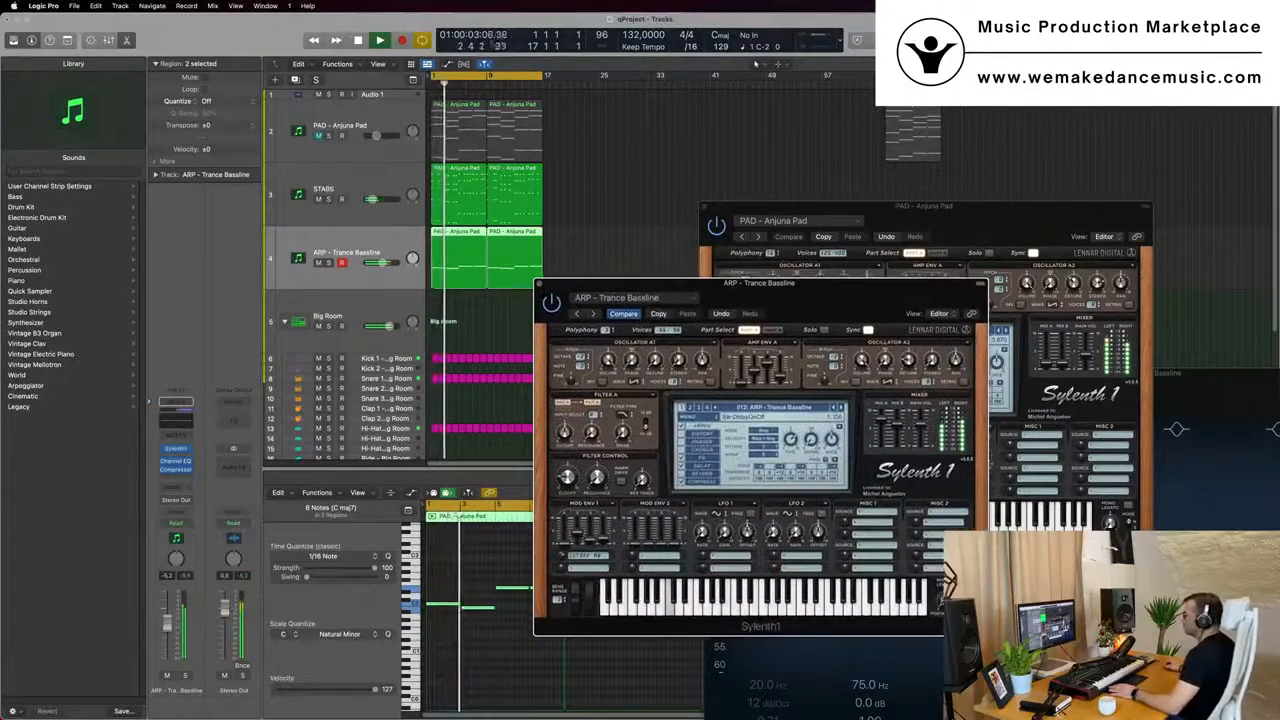
{"action": "left_click_drag", "start_coordinate": [855, 293], "coordinate": [829, 305]}
{"action": "left_click", "coordinate": [513, 297]}
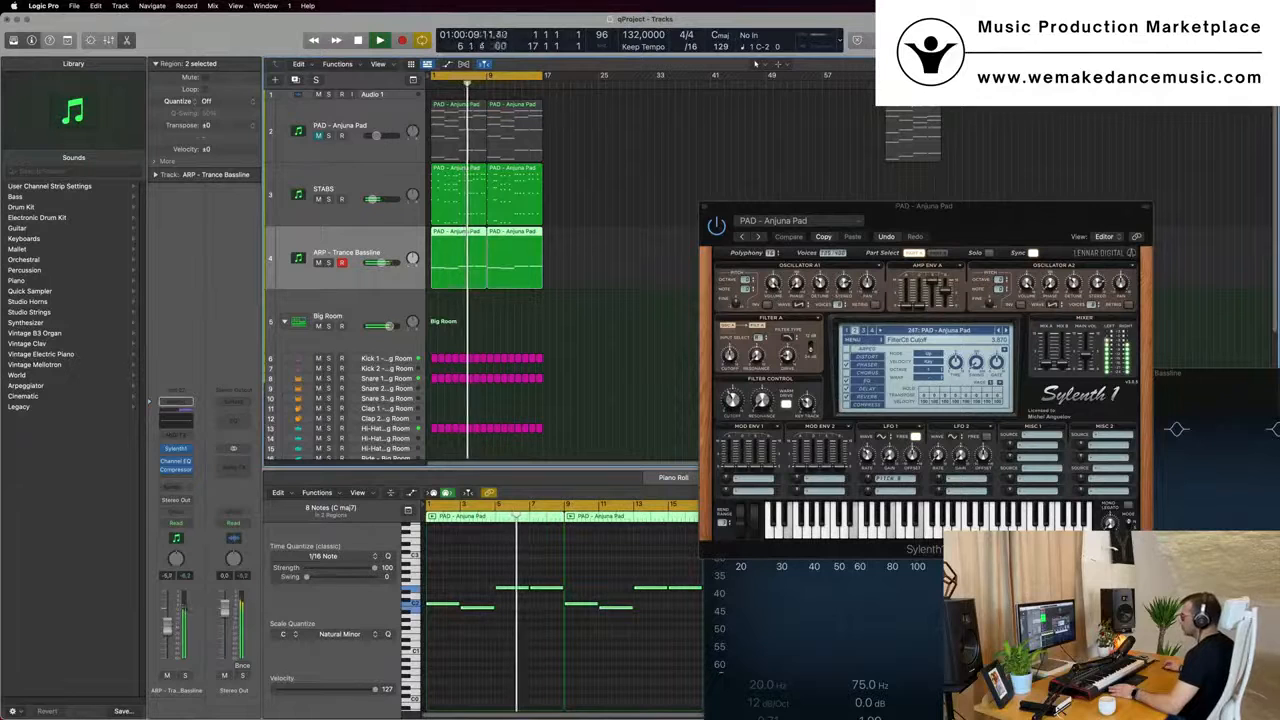
Close the pad's Sylenth1 window and bring the muted PAD - Anjuna Pad track back in at a lower volume
{"action": "left_click_drag", "start_coordinate": [995, 230], "coordinate": [649, 216]}
{"action": "left_click", "coordinate": [359, 193]}
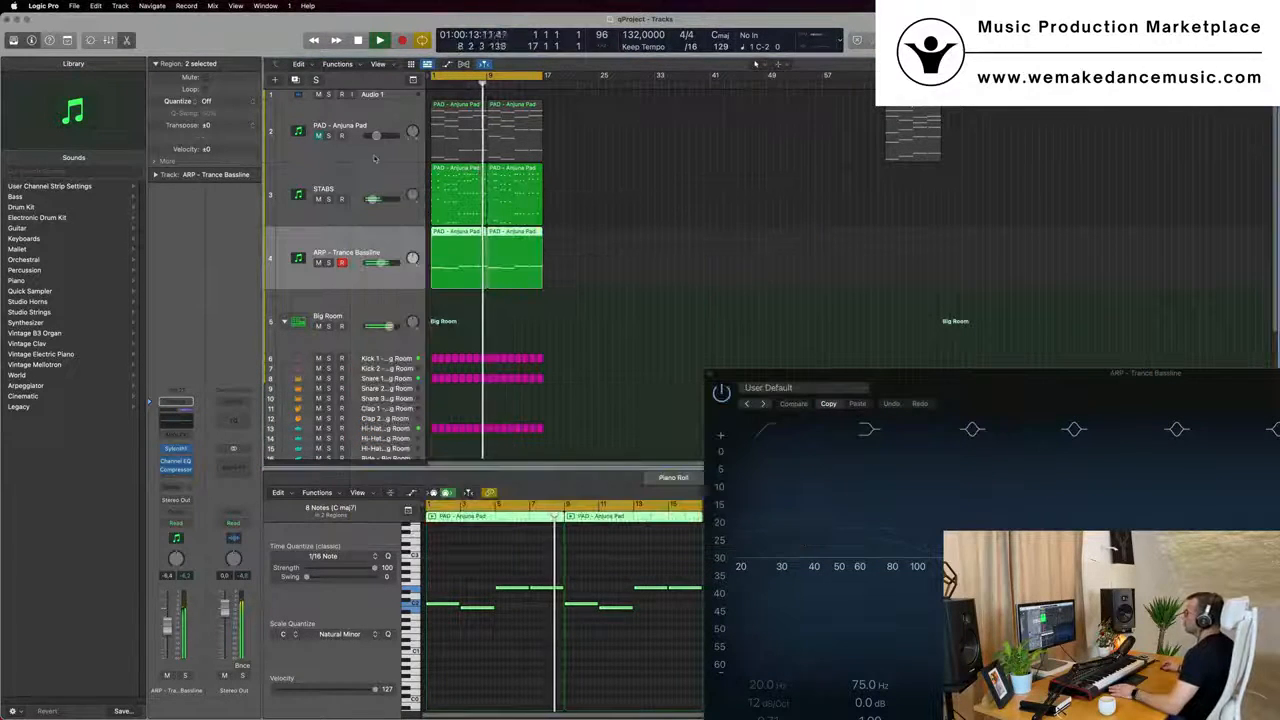
{"action": "left_click", "coordinate": [316, 147]}
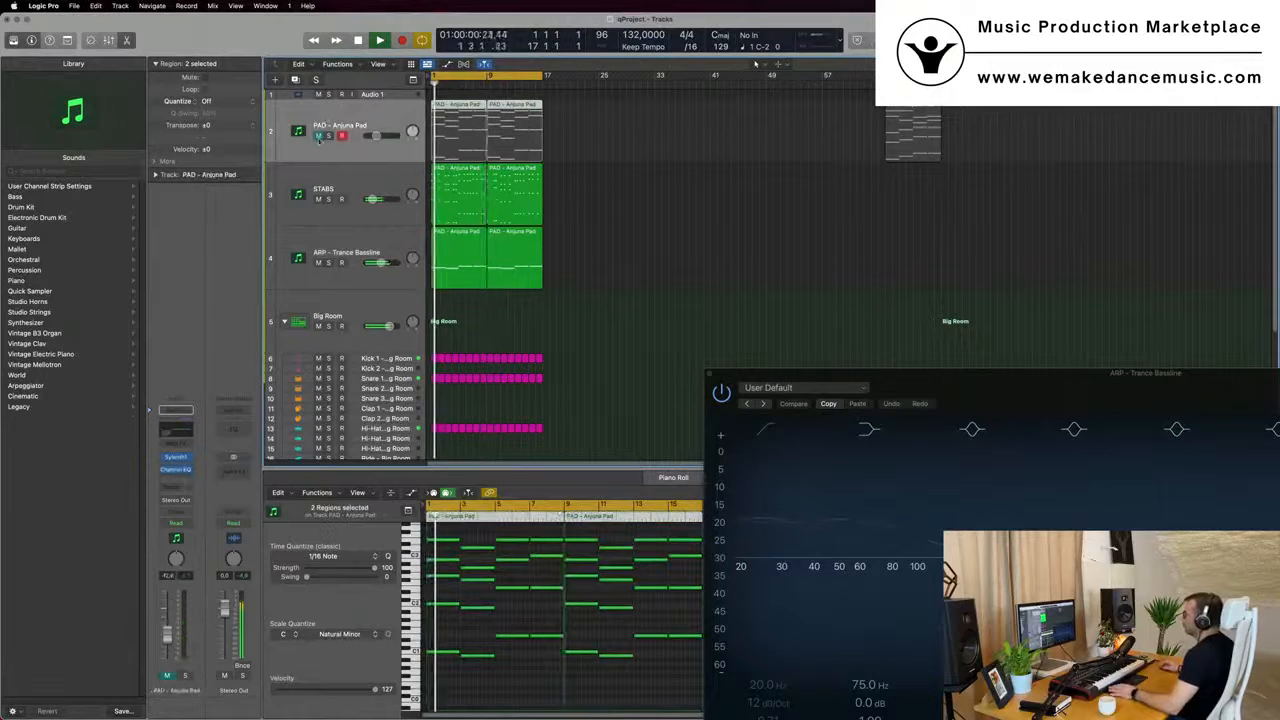
{"action": "left_click_drag", "start_coordinate": [167, 630], "coordinate": [166, 640]}
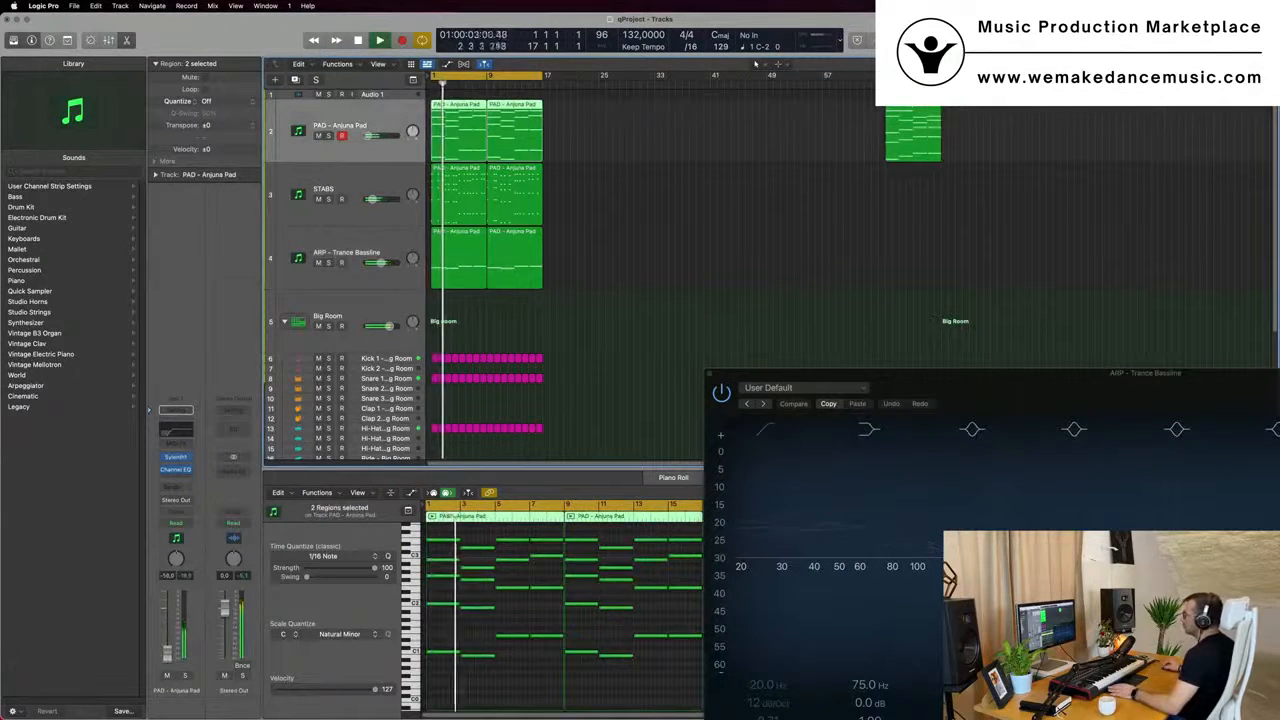
Raise the low cut frequency in the PAD - Anjuna Pad track's Channel EQ to 374 Hz and close the EQ
{"action": "left_click", "coordinate": [176, 428]}
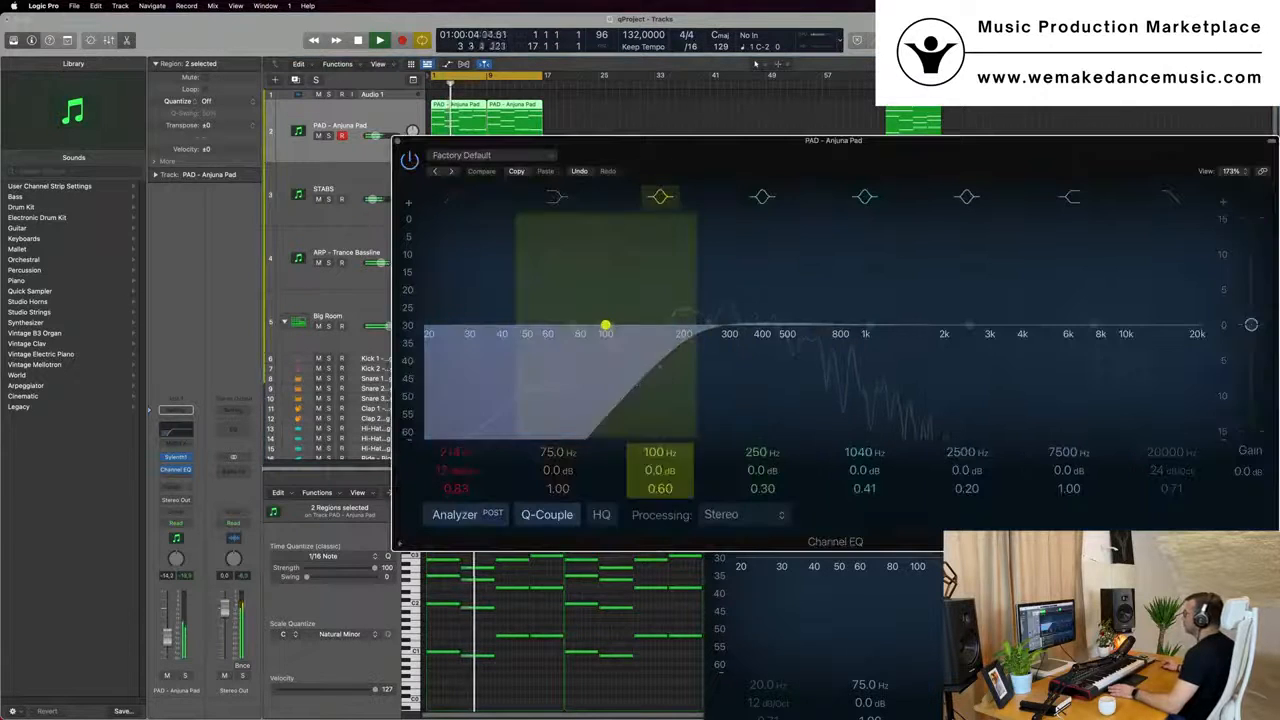
{"action": "left_click_drag", "start_coordinate": [610, 328], "coordinate": [740, 347]}
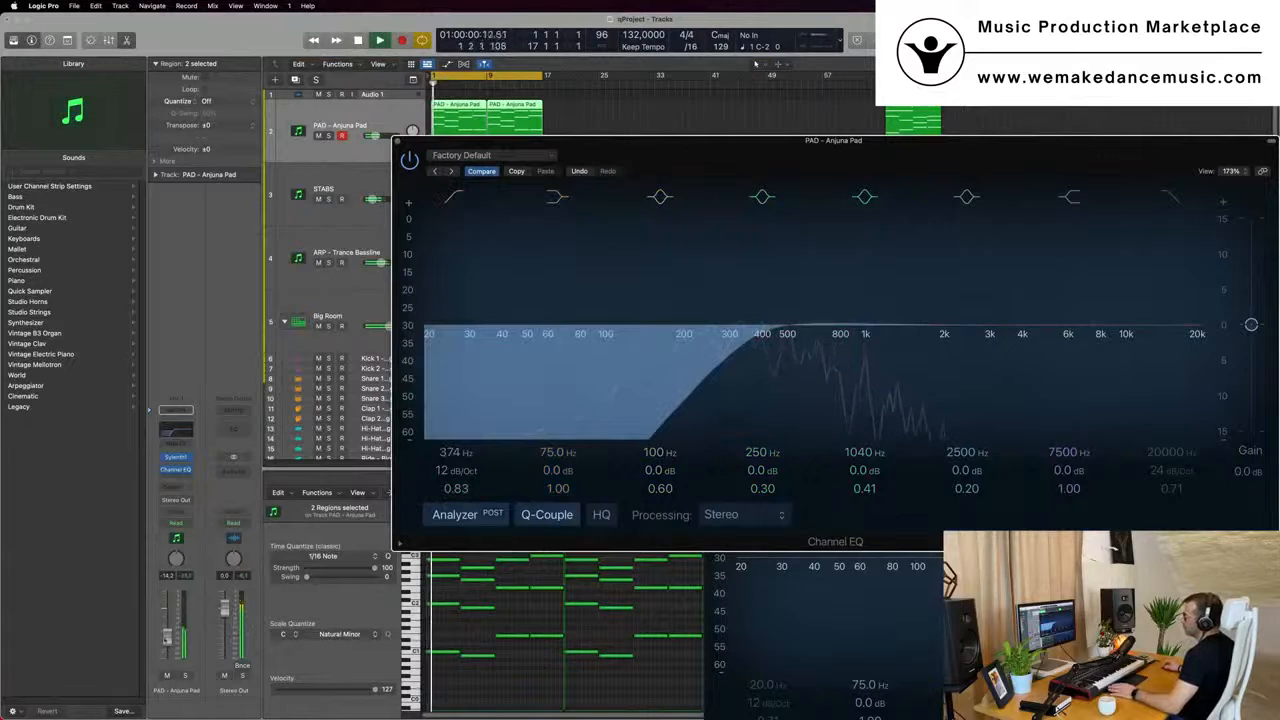
{"action": "left_click", "coordinate": [397, 141]}
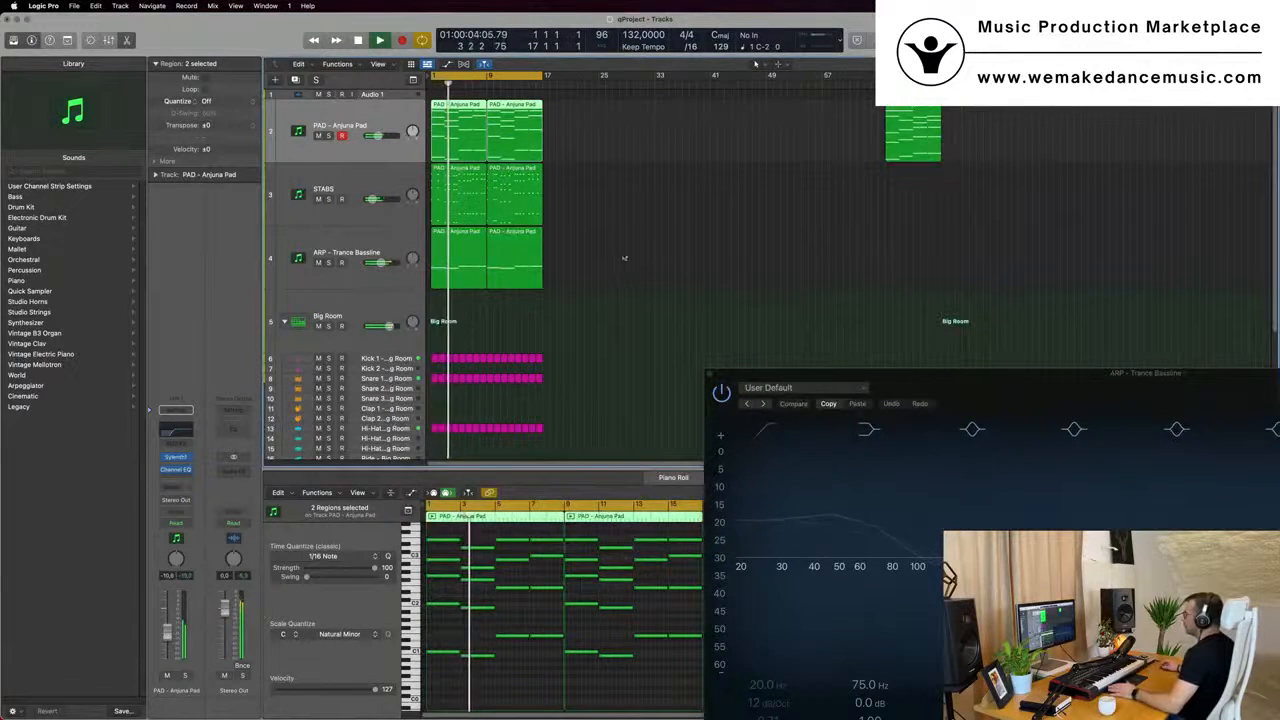
Adjust the filter control cutoff in the pad track's Sylenth1 during playback and close the pad's plug-in windows
{"action": "left_click", "coordinate": [175, 462]}
{"action": "key", "text": "space"}
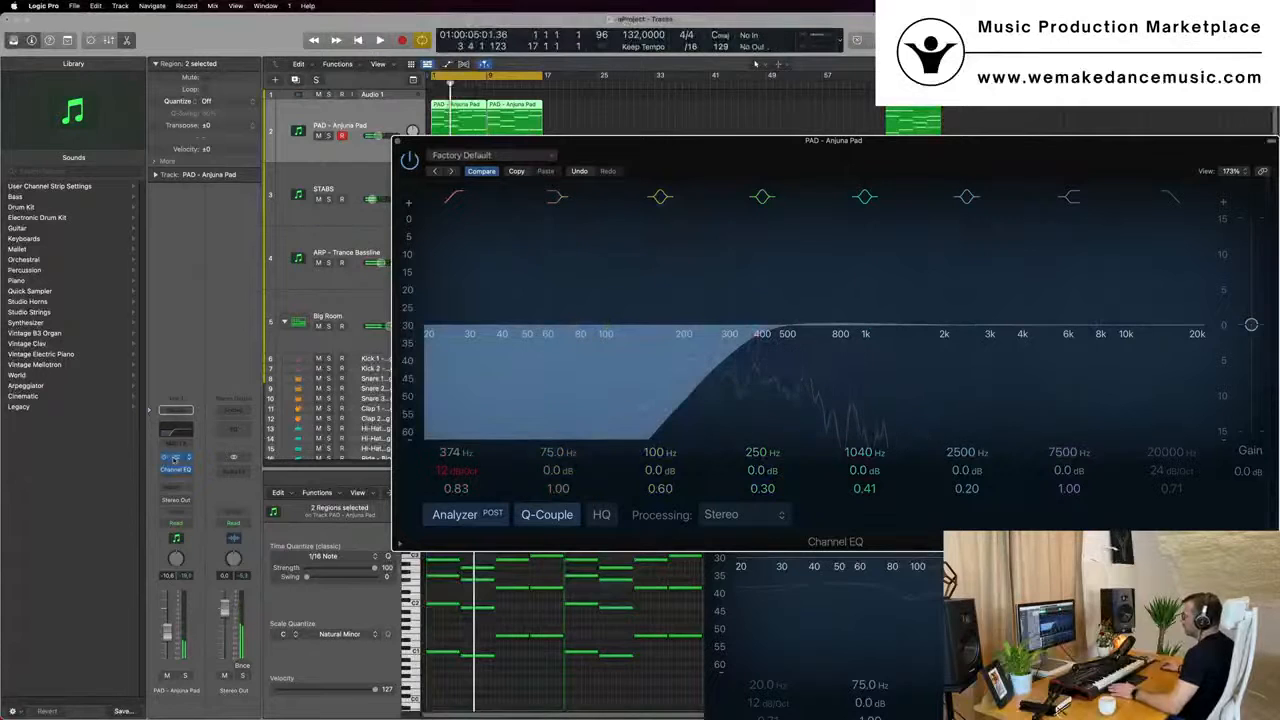
{"action": "left_click", "coordinate": [175, 457]}
{"action": "key", "text": "space"}
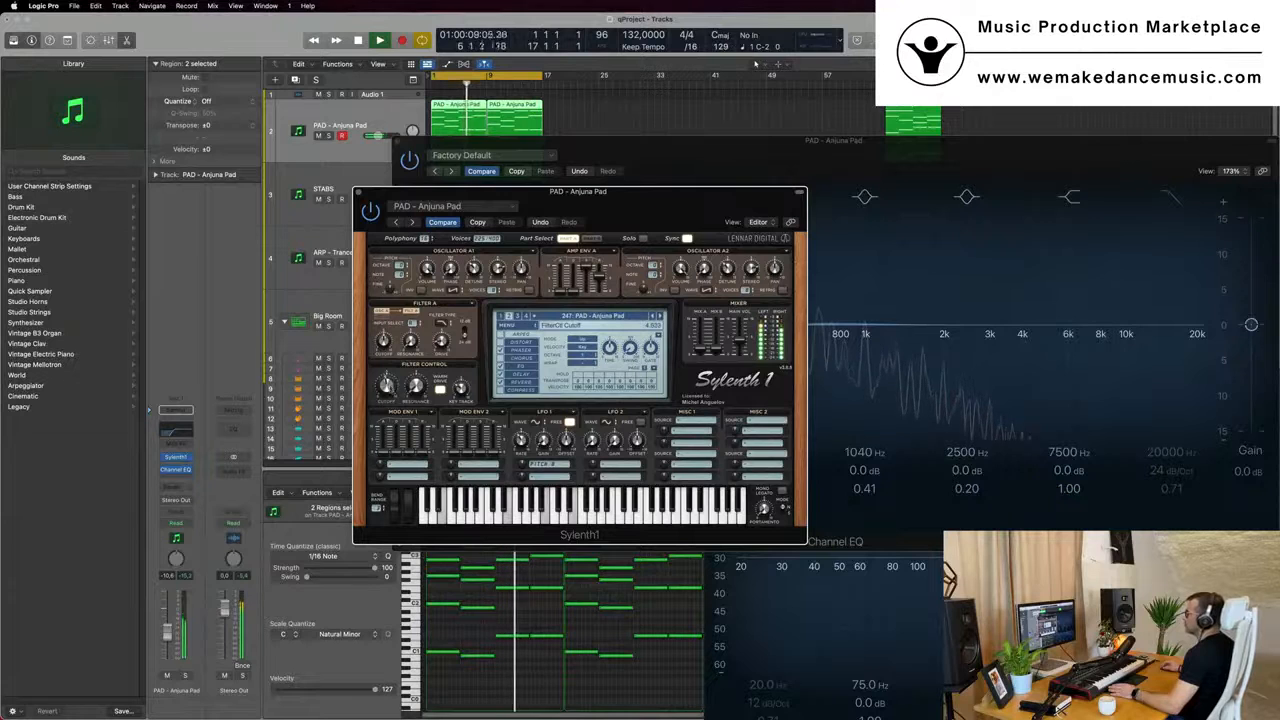
{"action": "left_click", "coordinate": [359, 193]}
{"action": "left_click_drag", "start_coordinate": [692, 148], "coordinate": [1006, 376]}
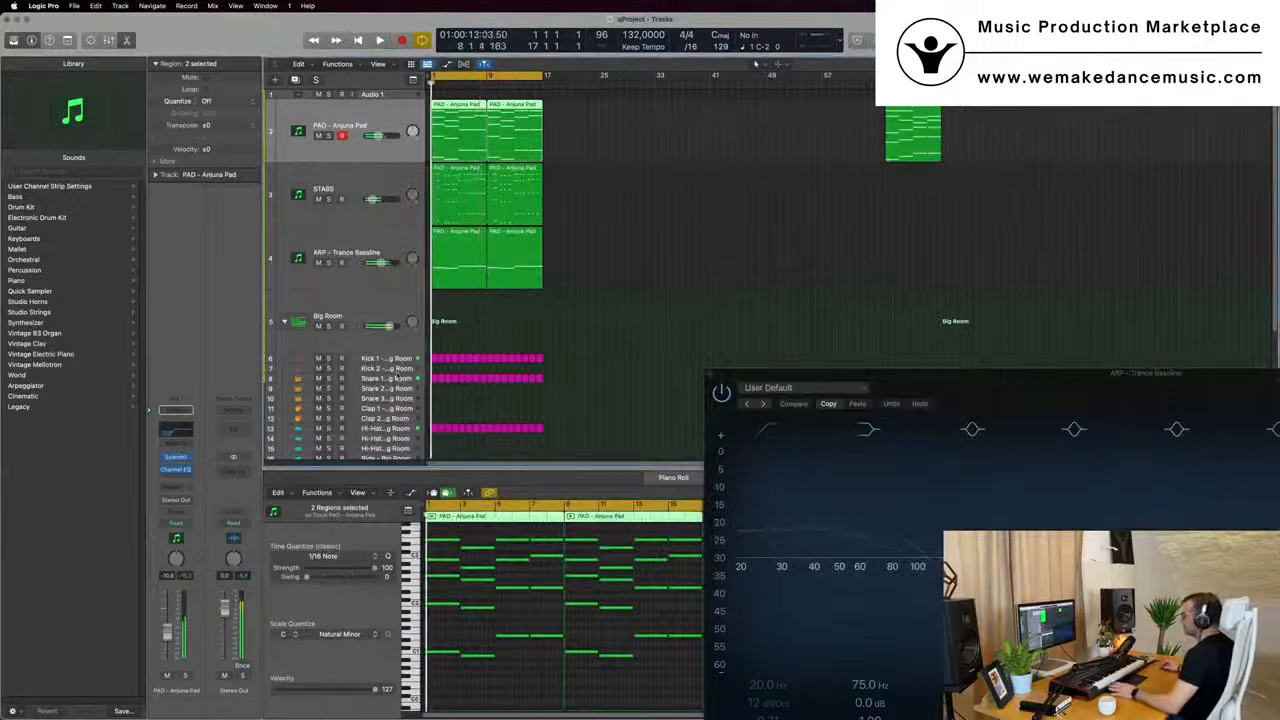
Select the Snare 1 - Big Room track and close the bass track's Channel EQ window
{"action": "left_click", "coordinate": [386, 378]}
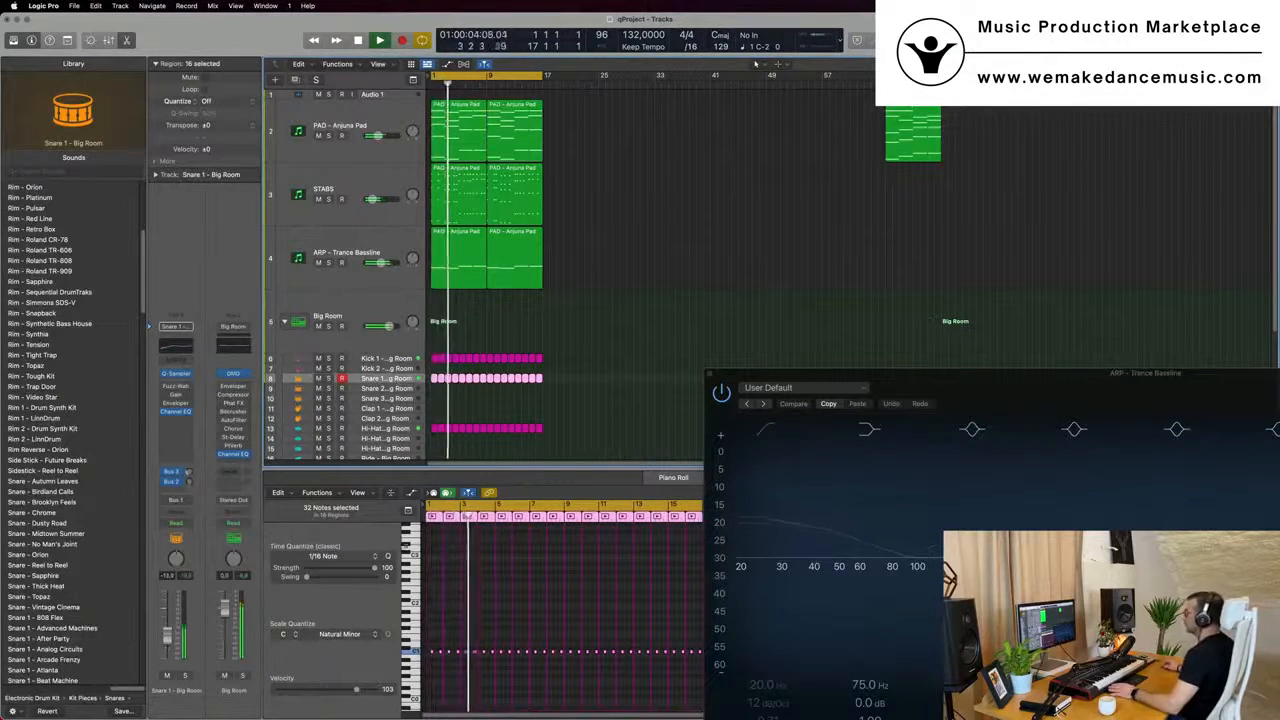
{"action": "left_click_drag", "start_coordinate": [935, 364], "coordinate": [748, 282]}
{"action": "left_click_drag", "start_coordinate": [914, 374], "coordinate": [777, 321]}
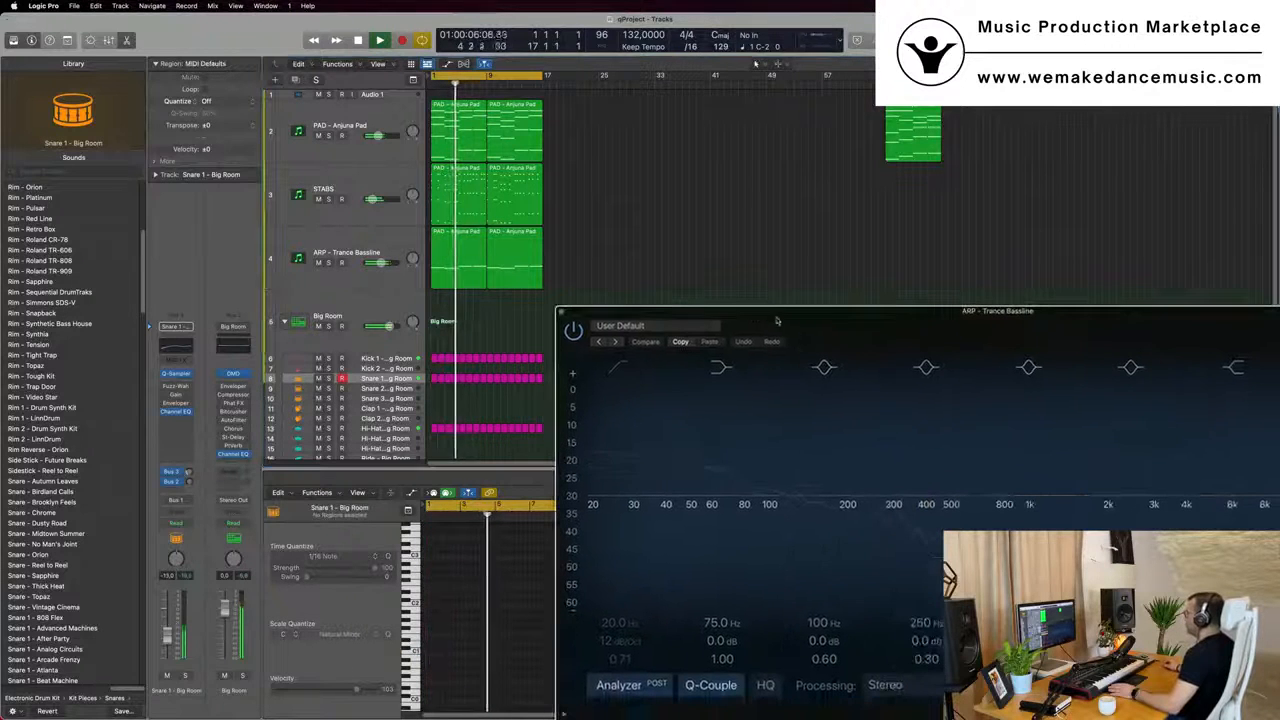
{"action": "left_click", "coordinate": [562, 312]}
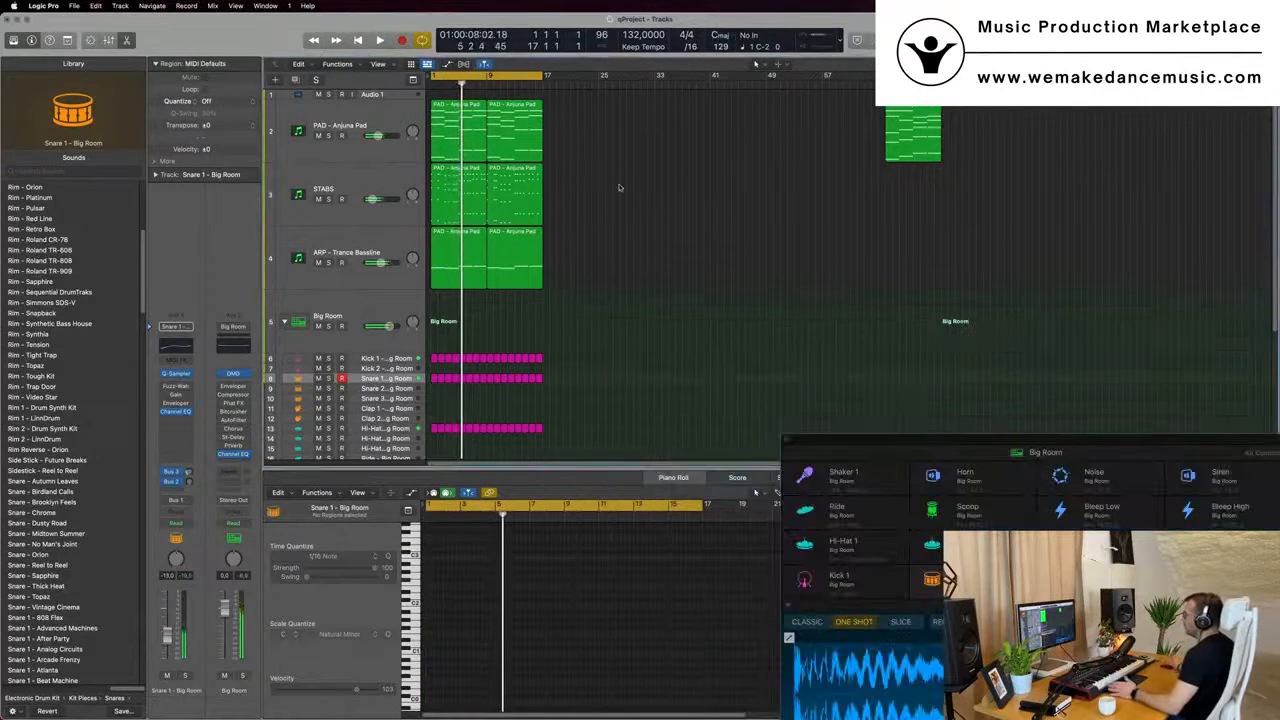
Repeat all regions once so the arrangement fills bars 17 to 33, and restart playback from the beginning
{"action": "key", "text": "Return"}
{"action": "key", "text": "space"}
{"action": "scroll", "coordinate": [617, 198], "scroll_direction": "up", "scroll_amount": 2}
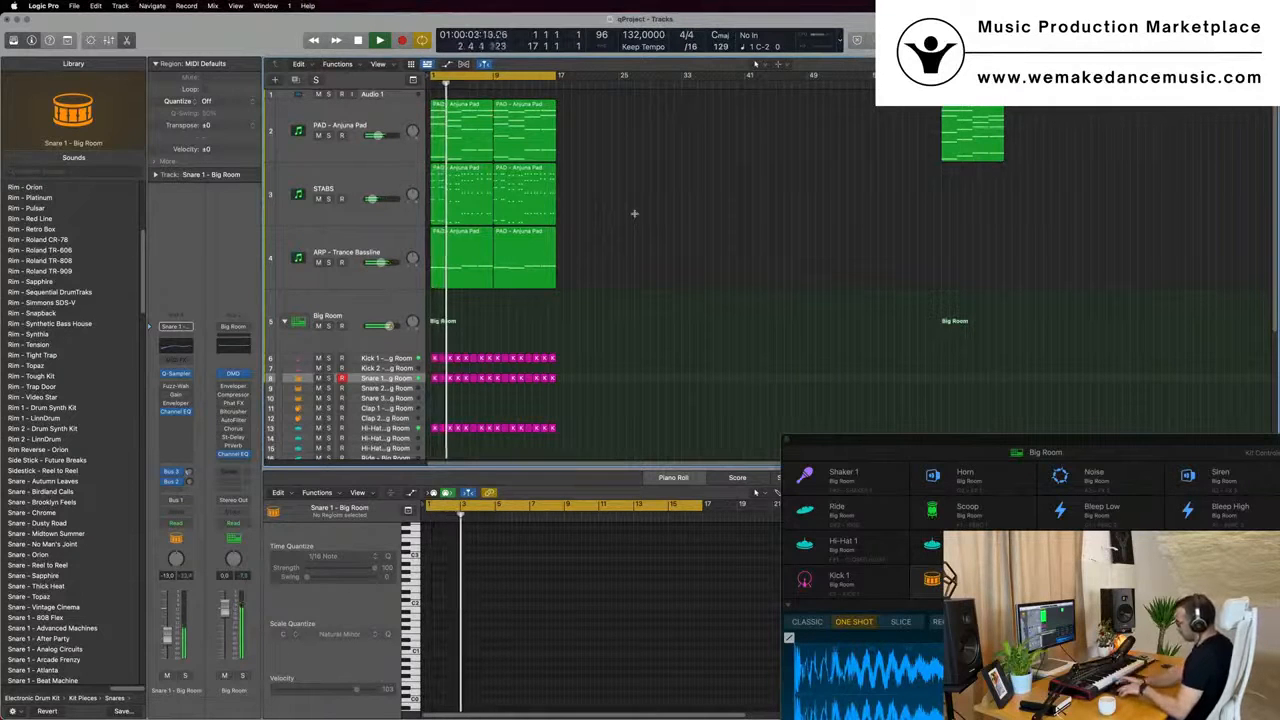
{"action": "key", "text": "super+a"}
{"action": "key", "text": "super+r"}
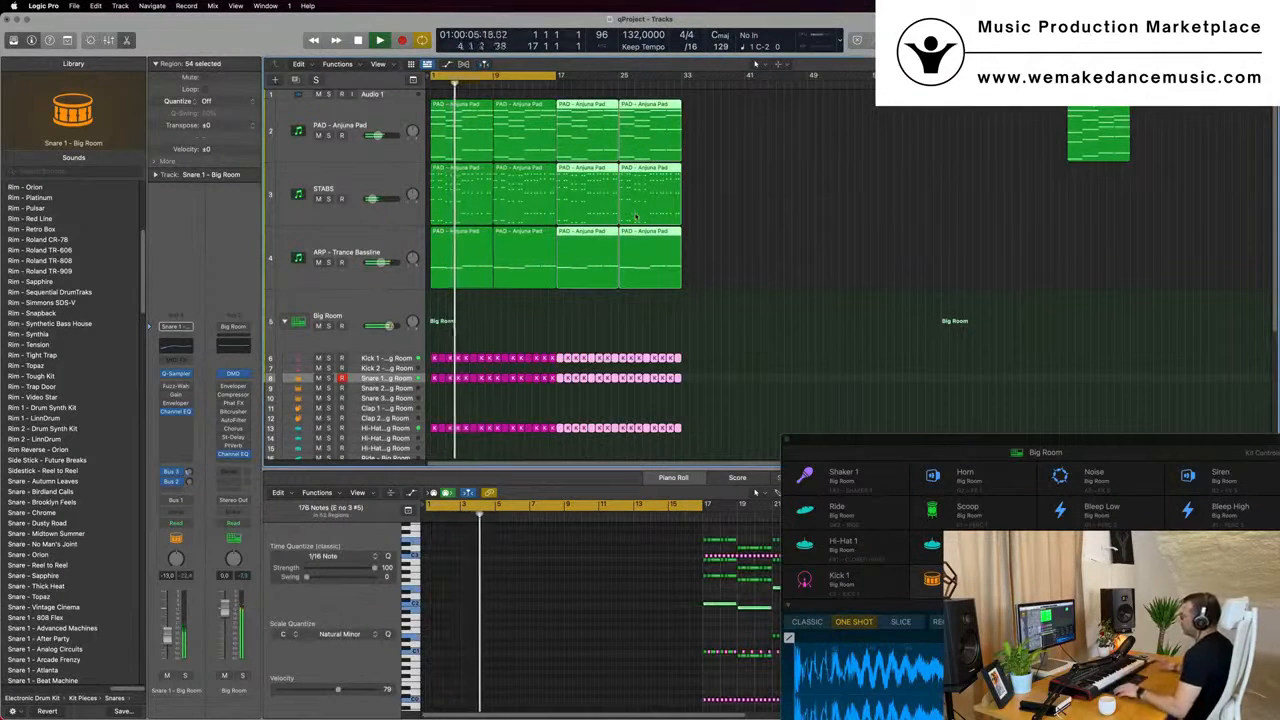
{"action": "key", "text": "Return"}
{"action": "key", "text": "super+Left"}
{"action": "key", "text": "space"}
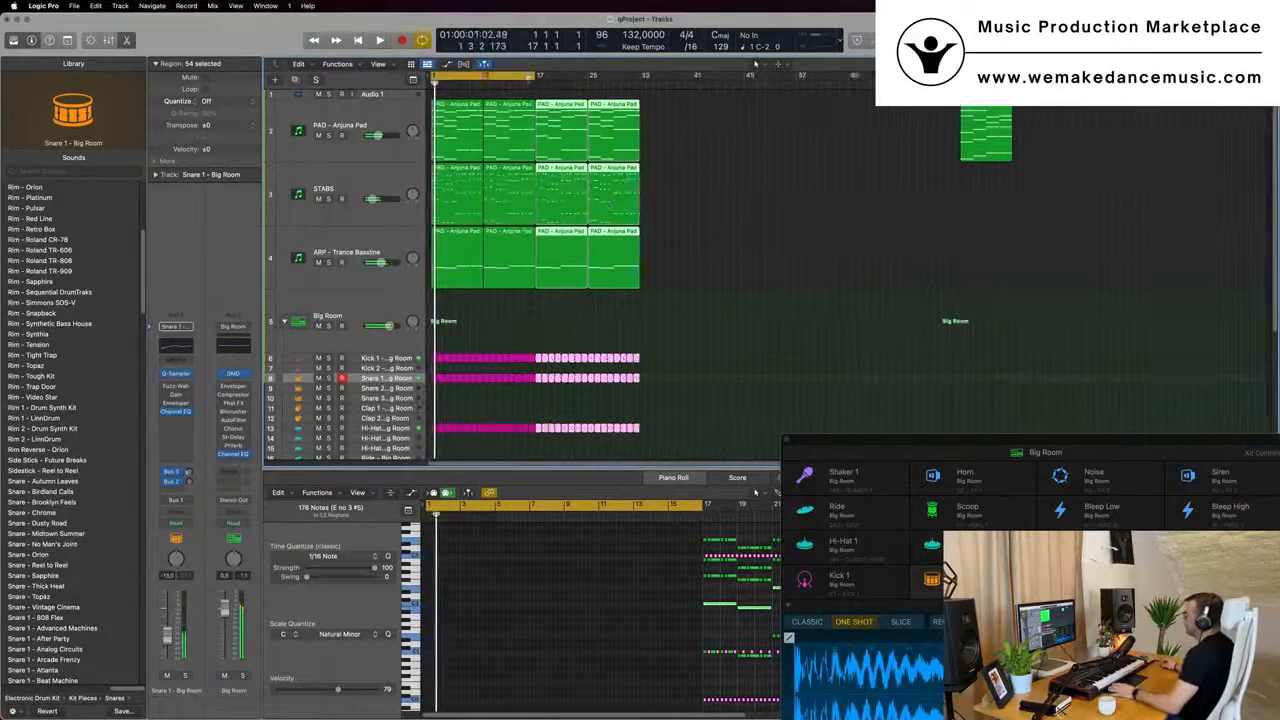
Extend the cycle range to bar 33, deselect the regions and play the arrangement from the start
{"action": "left_click_drag", "start_coordinate": [540, 76], "coordinate": [634, 88]}
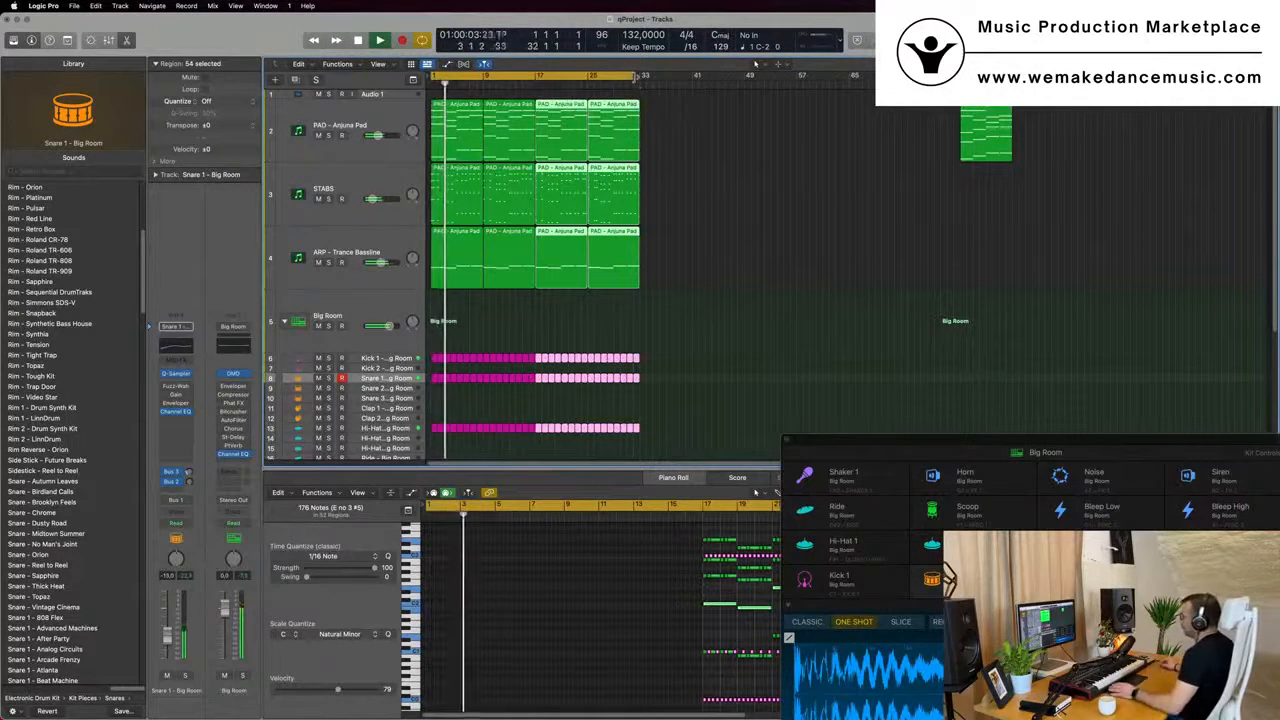
{"action": "left_click", "coordinate": [752, 196]}
{"action": "key", "text": "super+Right"}
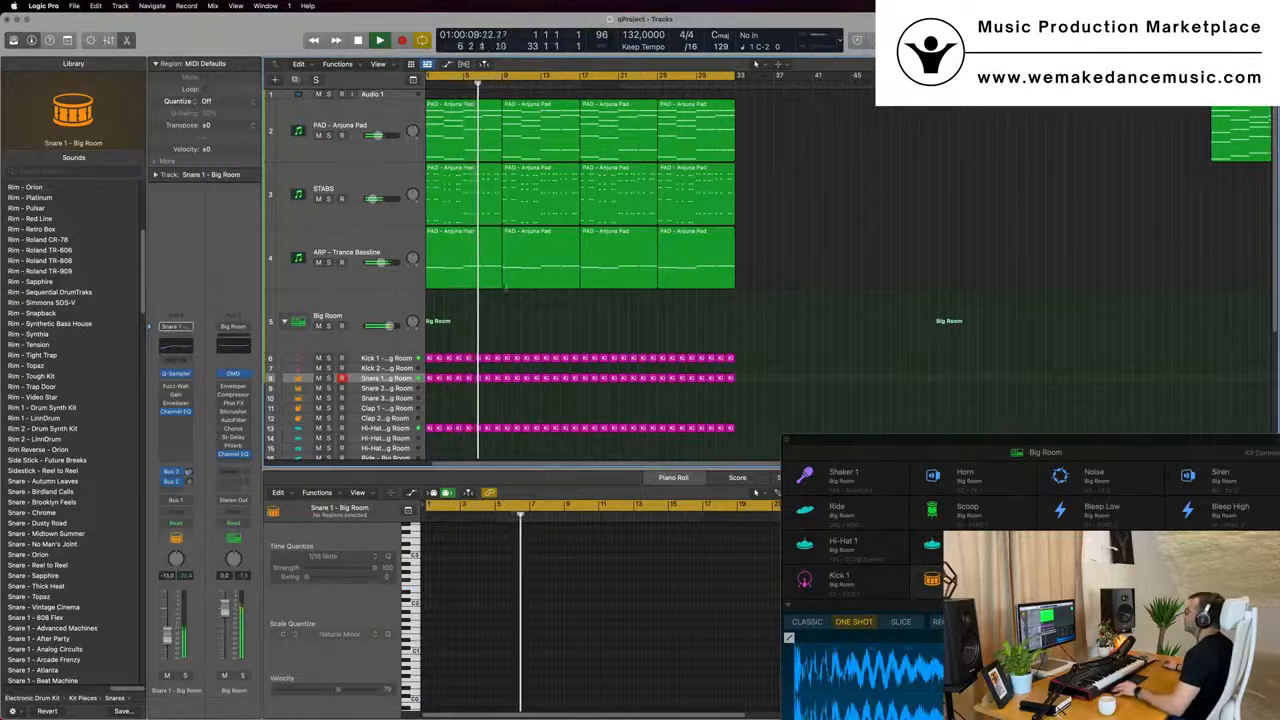
{"action": "scroll", "coordinate": [520, 296], "scroll_direction": "up", "scroll_amount": 2}
{"action": "scroll", "coordinate": [528, 297], "scroll_direction": "down", "scroll_amount": 4}
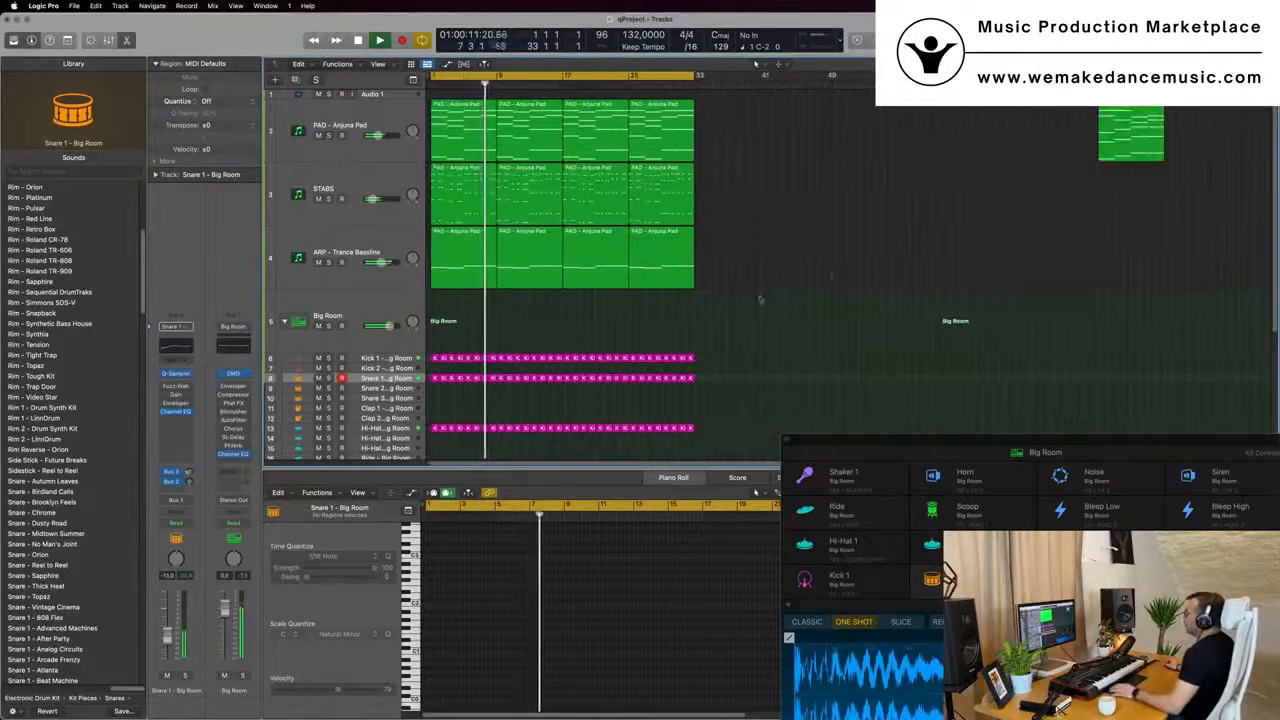
{"action": "key", "text": "Return"}
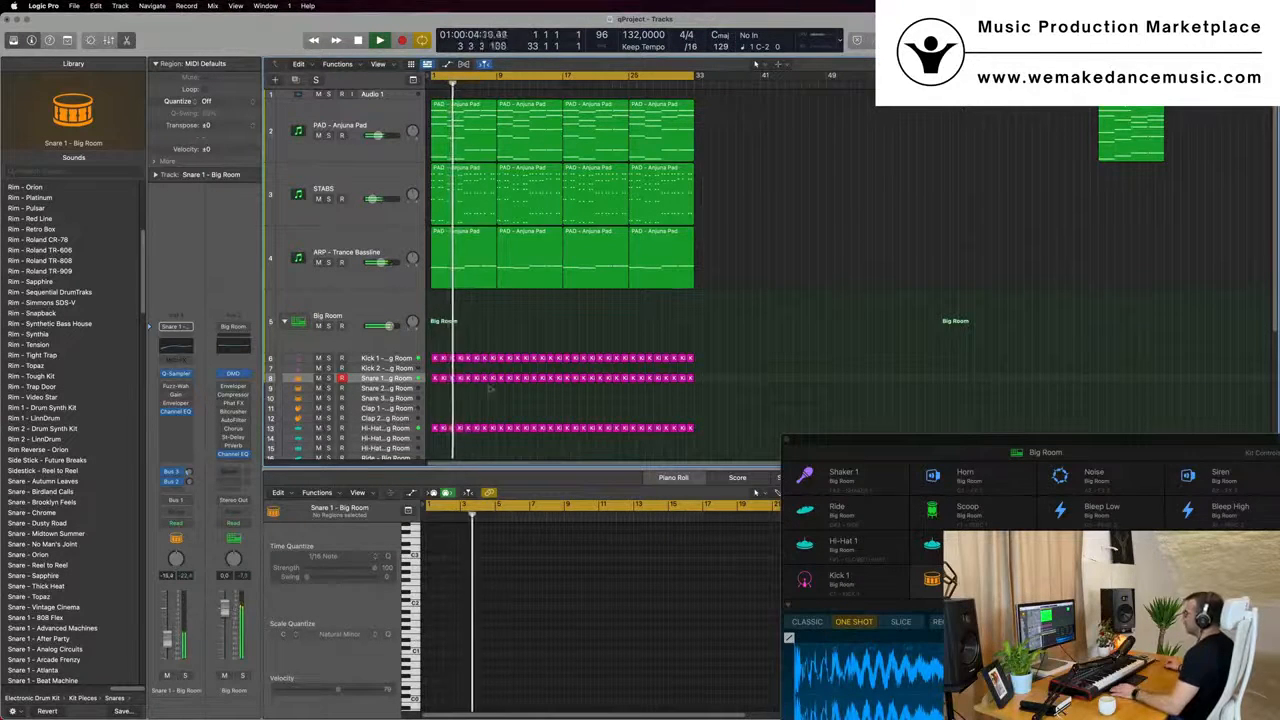
Duplicate the ARP - Trance Bassline track with its settings, and lower the STABS track's volume
{"action": "left_click", "coordinate": [384, 235]}
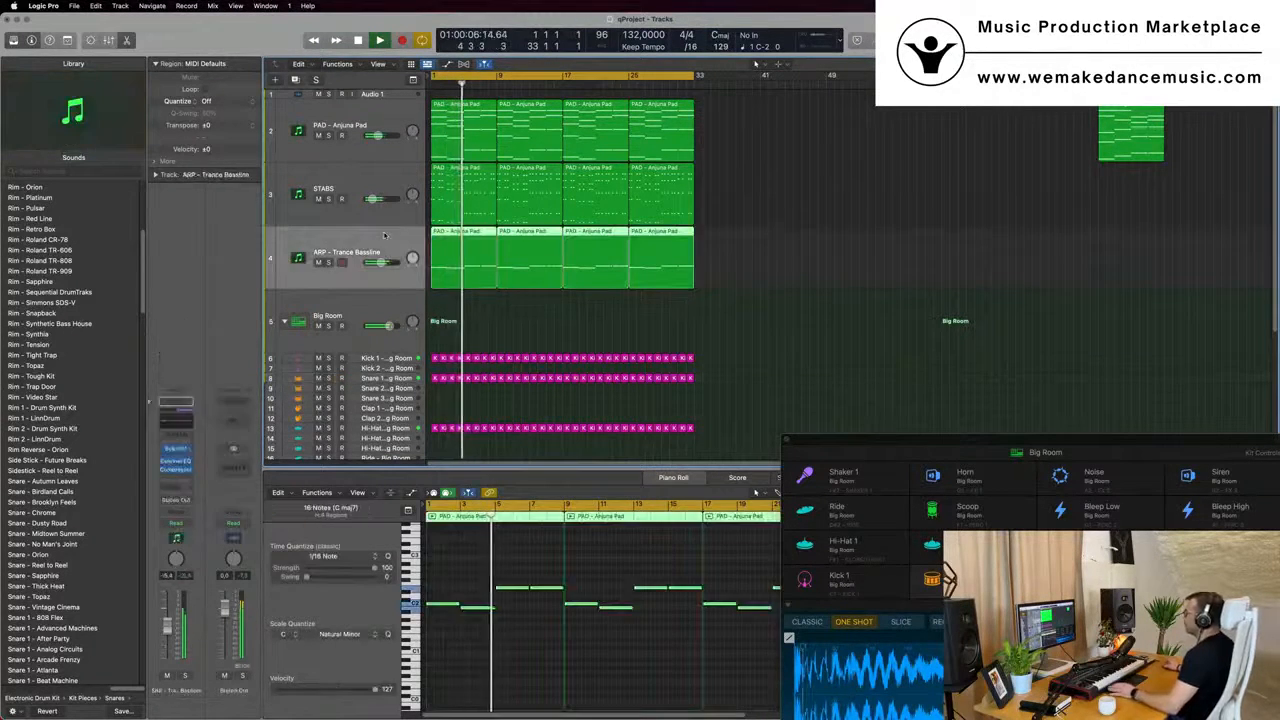
{"action": "key", "text": "Return"}
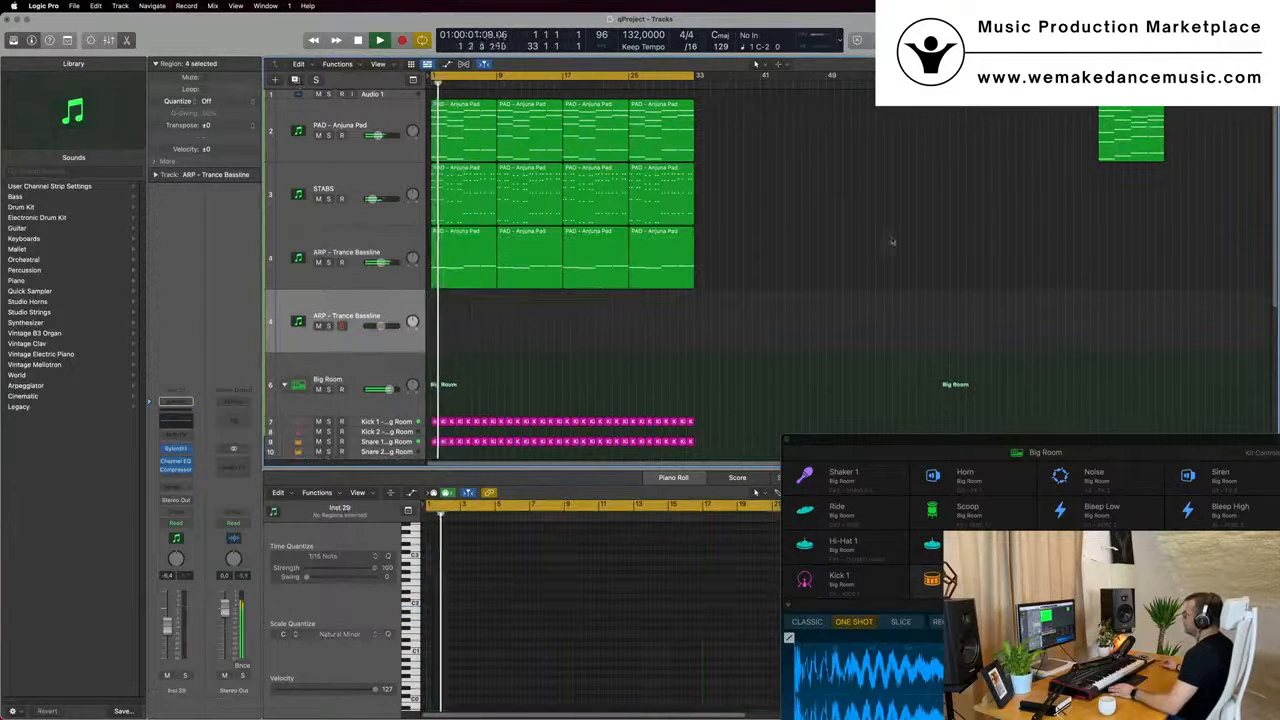
{"action": "left_click", "coordinate": [295, 79]}
{"action": "scroll", "coordinate": [643, 331], "scroll_direction": "down", "scroll_amount": 1}
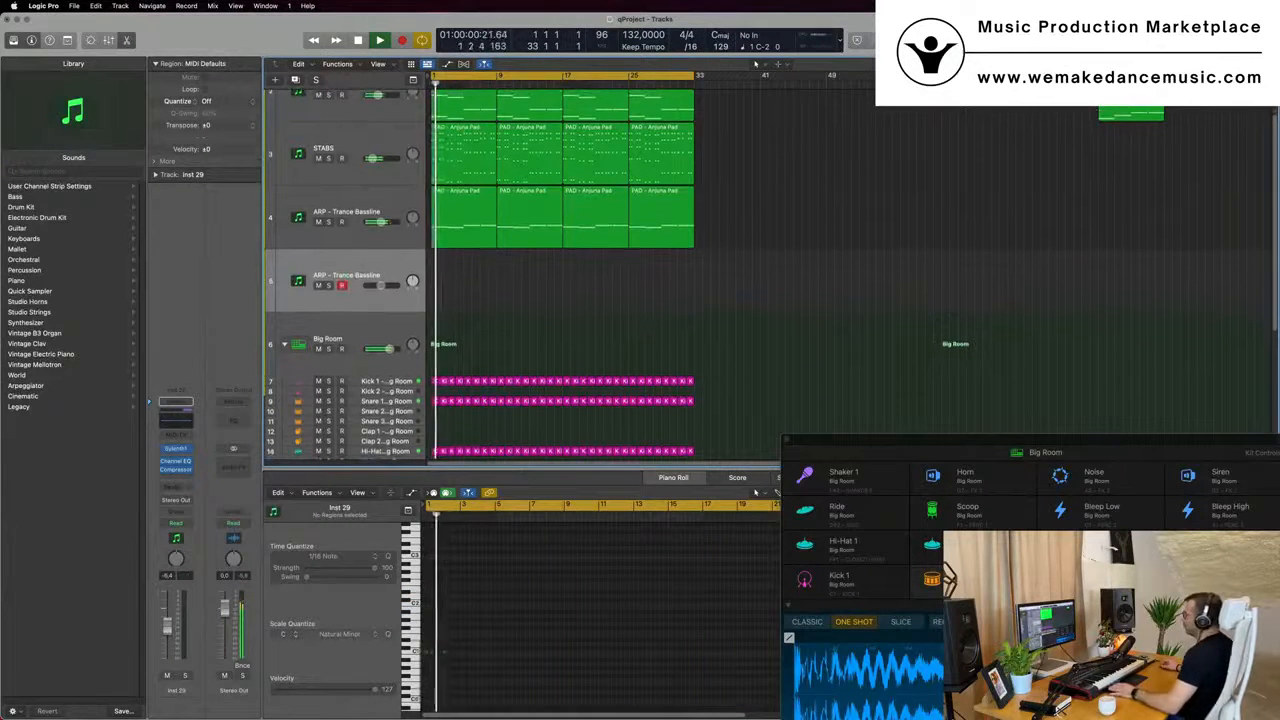
{"action": "left_click", "coordinate": [362, 148]}
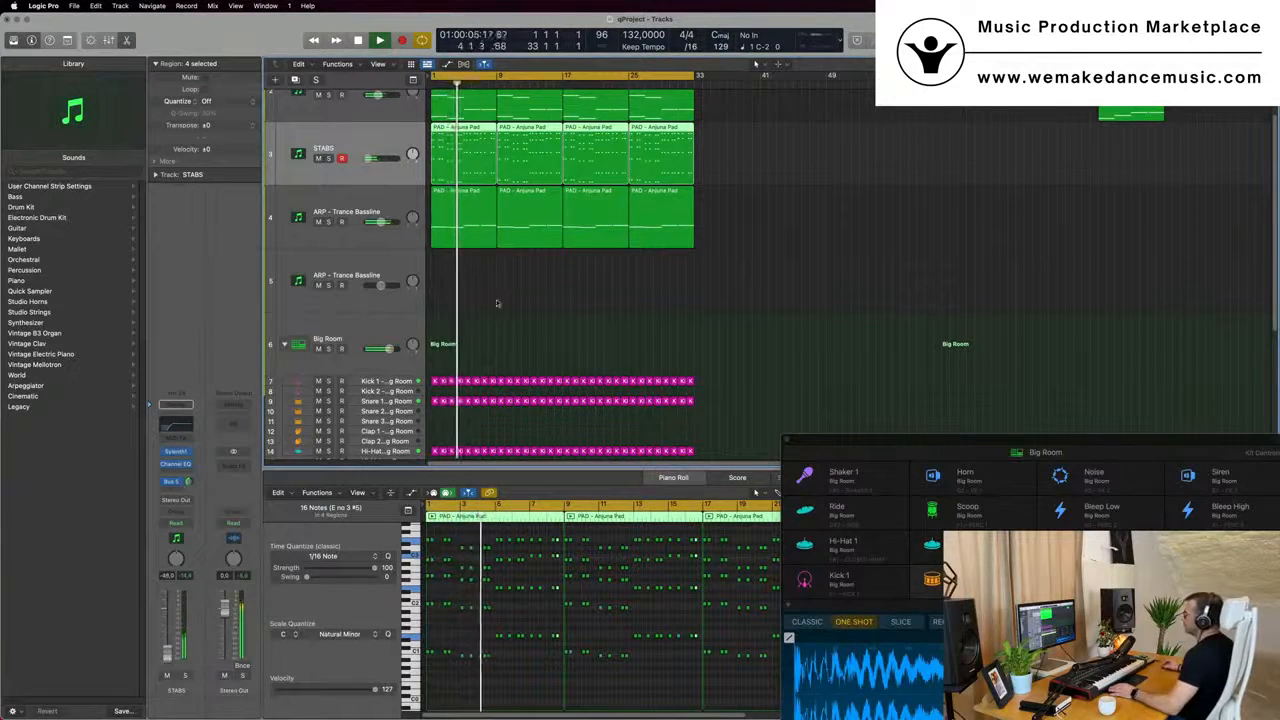
Load the LEAD - 80's Lead preset into the duplicated track's Sylenth1 and move the plug-in window clear of the tracks
{"action": "left_click", "coordinate": [392, 279]}
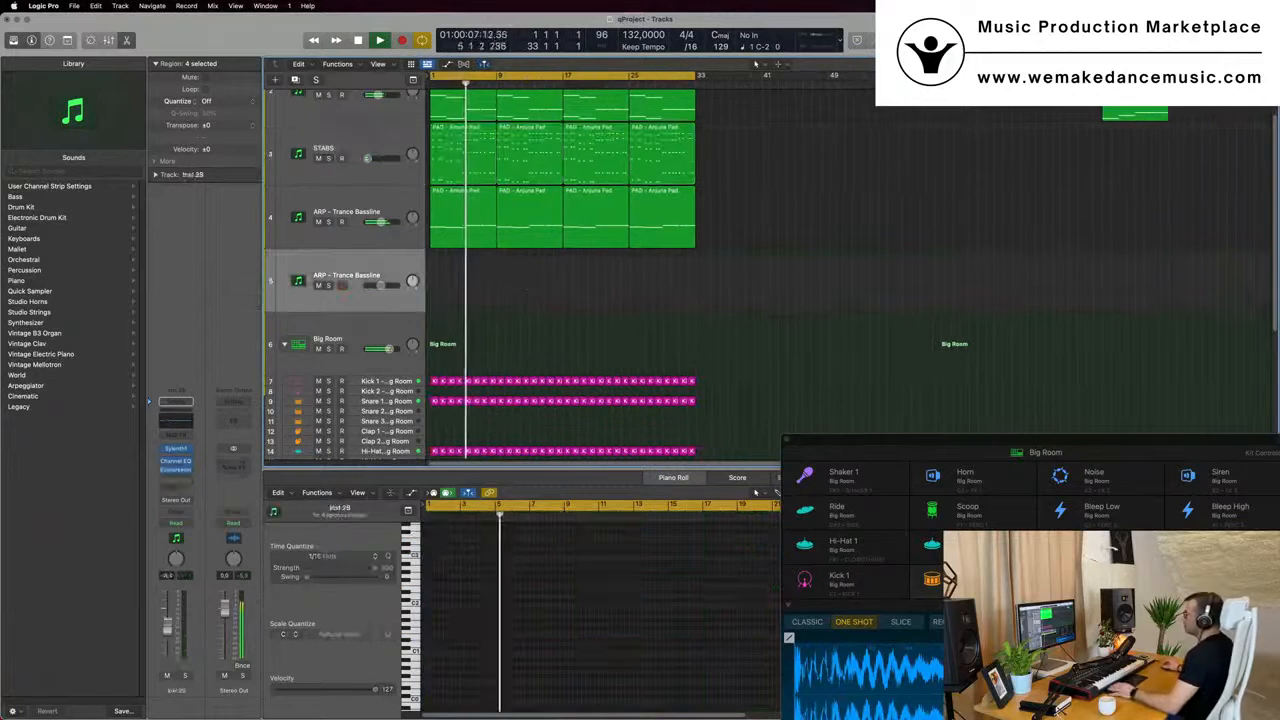
{"action": "left_click", "coordinate": [176, 449]}
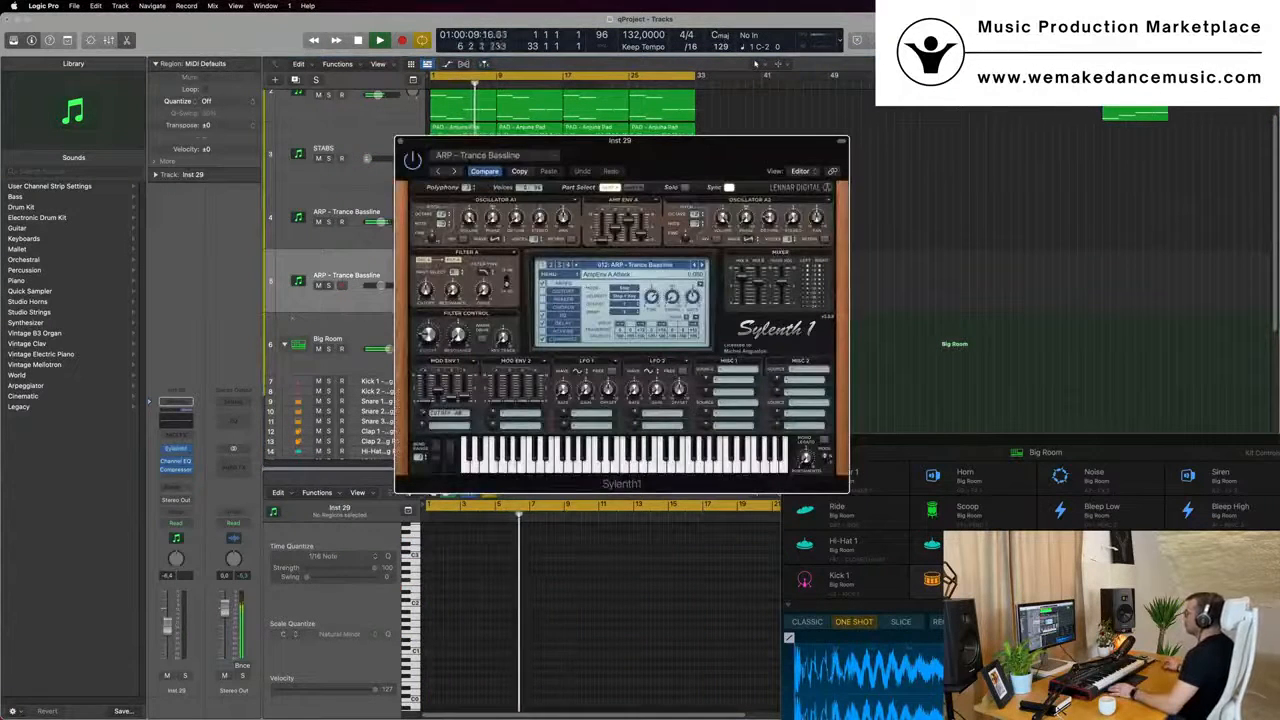
{"action": "left_click_drag", "start_coordinate": [645, 144], "coordinate": [678, 152]}
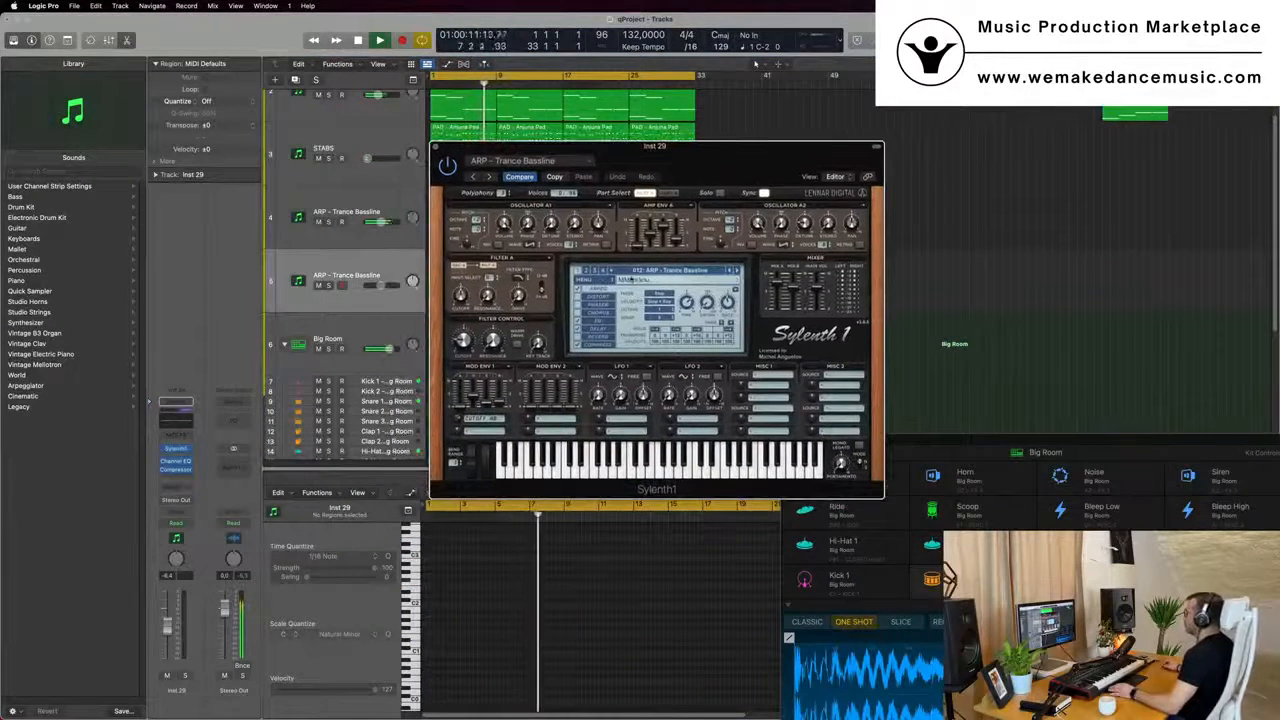
{"action": "left_click", "coordinate": [620, 272]}
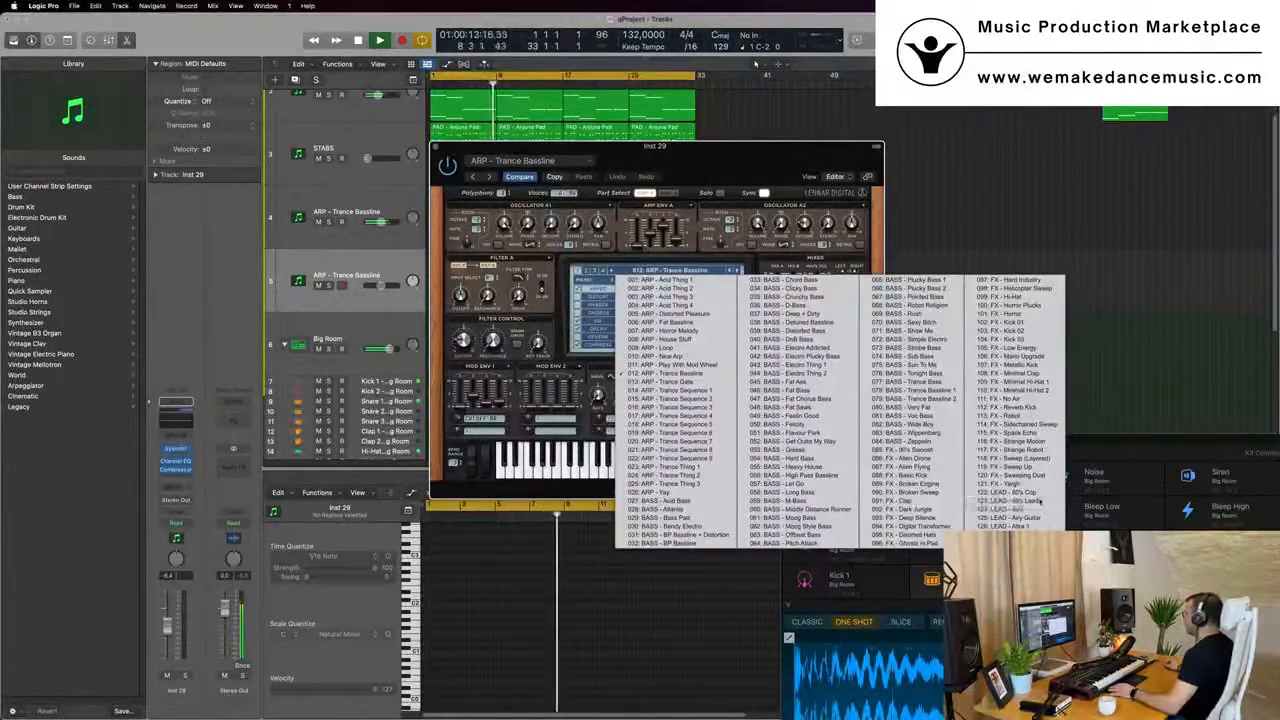
{"action": "left_click", "coordinate": [985, 504]}
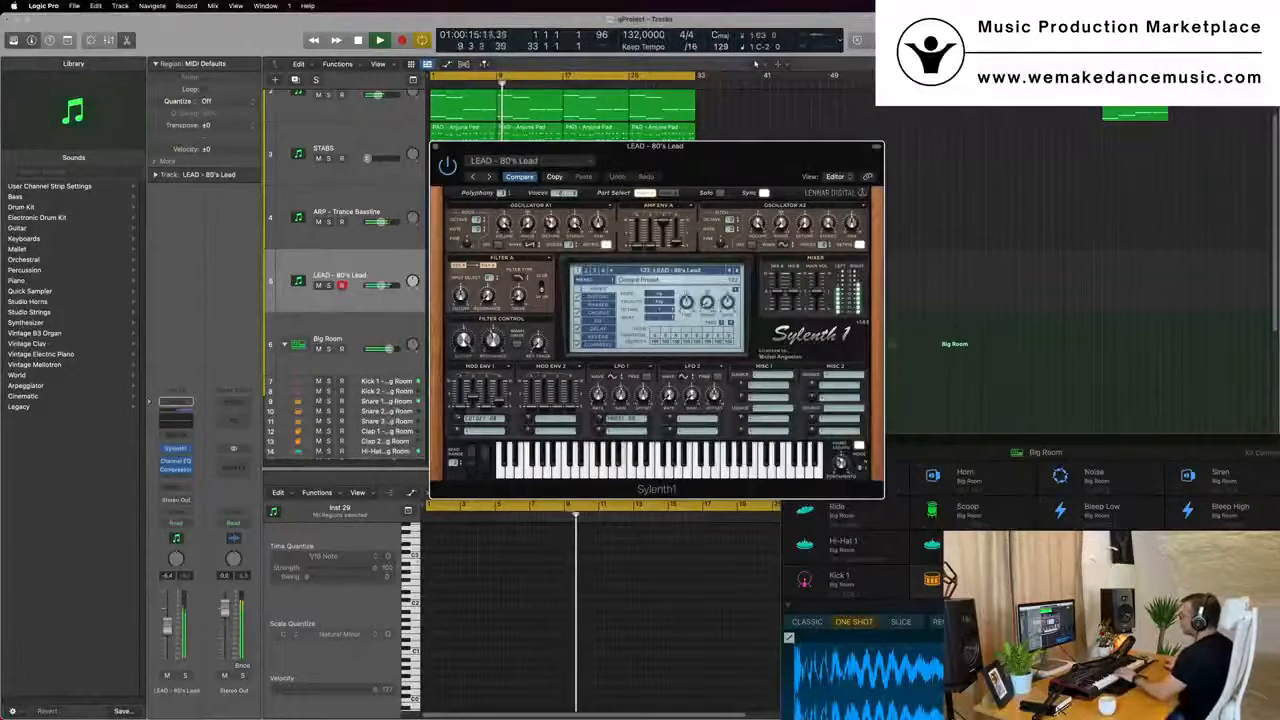
{"action": "left_click_drag", "start_coordinate": [726, 147], "coordinate": [853, 146]}
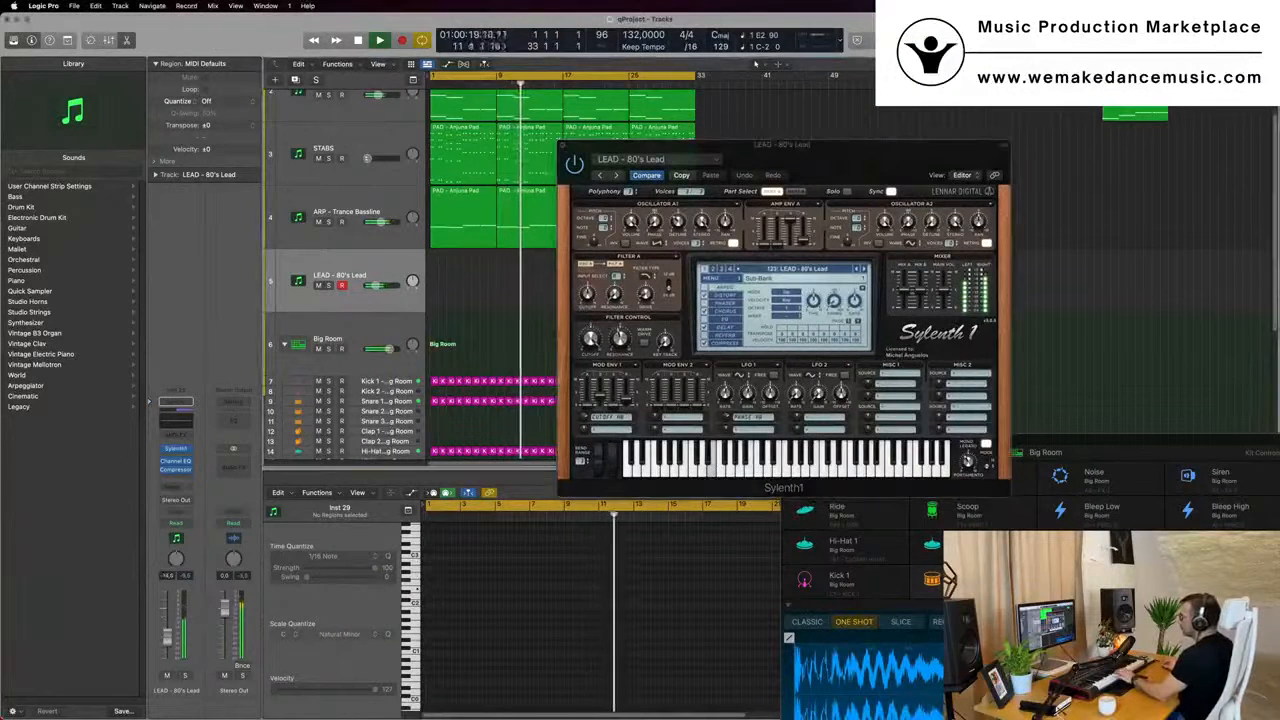
Add a send to Bus 5 on the LEAD - 80's Lead track and raise its send level
{"action": "left_click", "coordinate": [176, 487]}
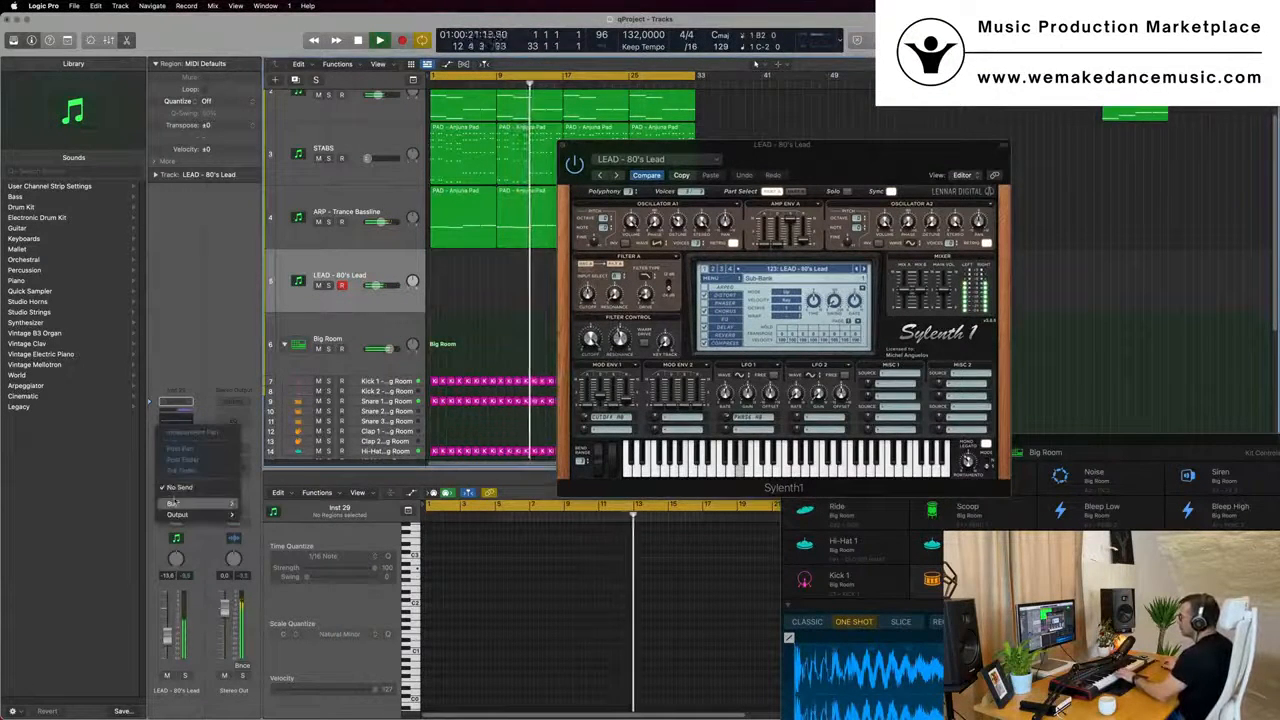
{"action": "mouse_move", "coordinate": [176, 503]}
{"action": "left_click", "coordinate": [274, 329]}
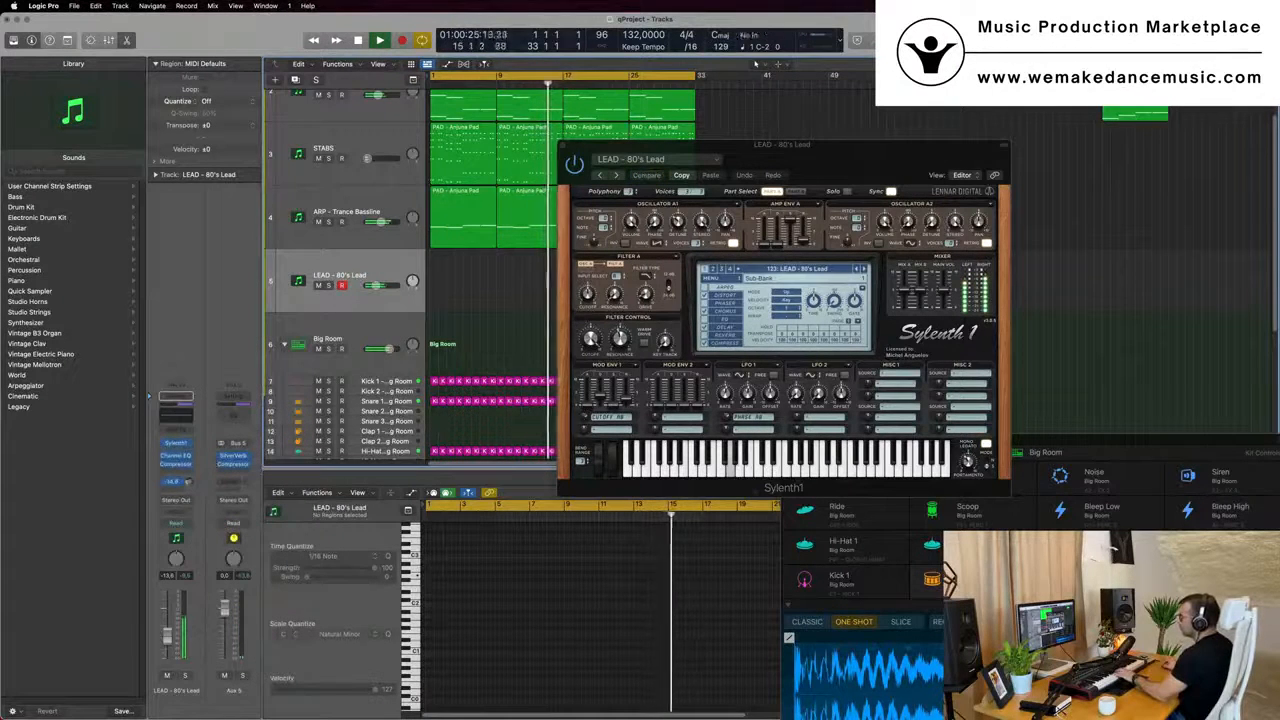
{"action": "left_click_drag", "start_coordinate": [190, 483], "coordinate": [190, 446]}
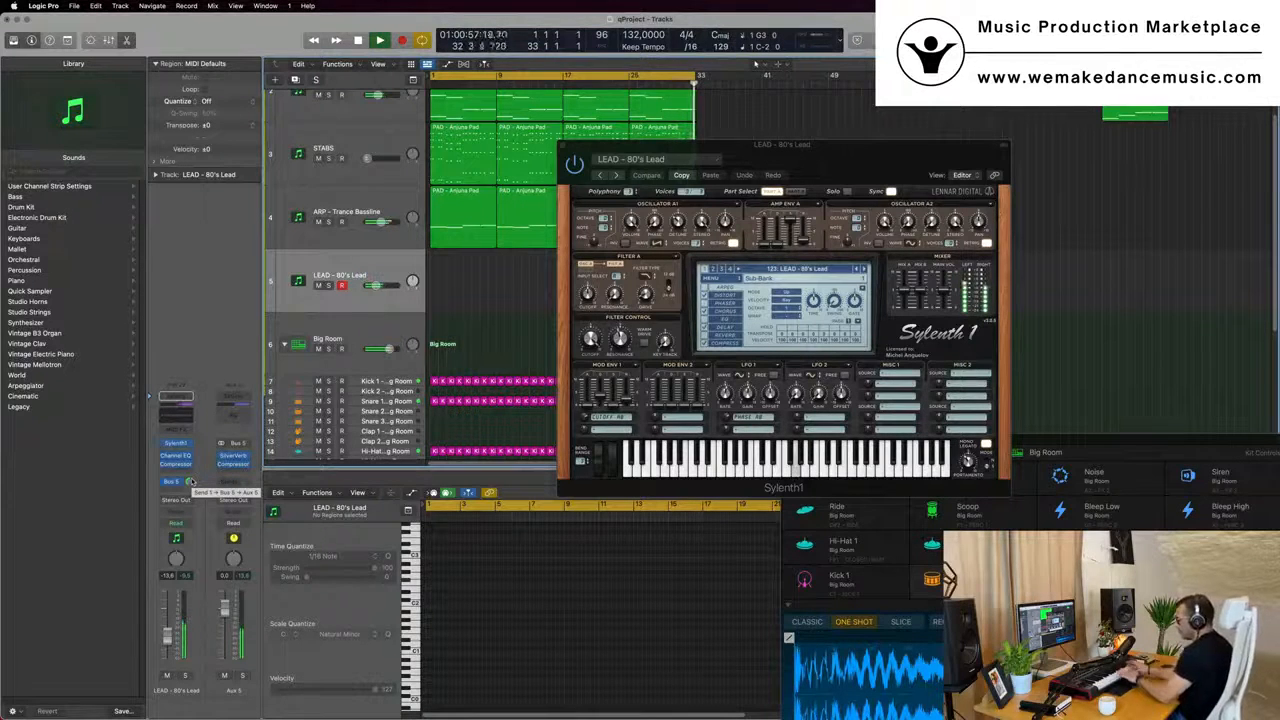
Record a rhythmic single-note part over the first four bars of the LEAD - 80's Lead track
{"action": "key", "text": "r"}
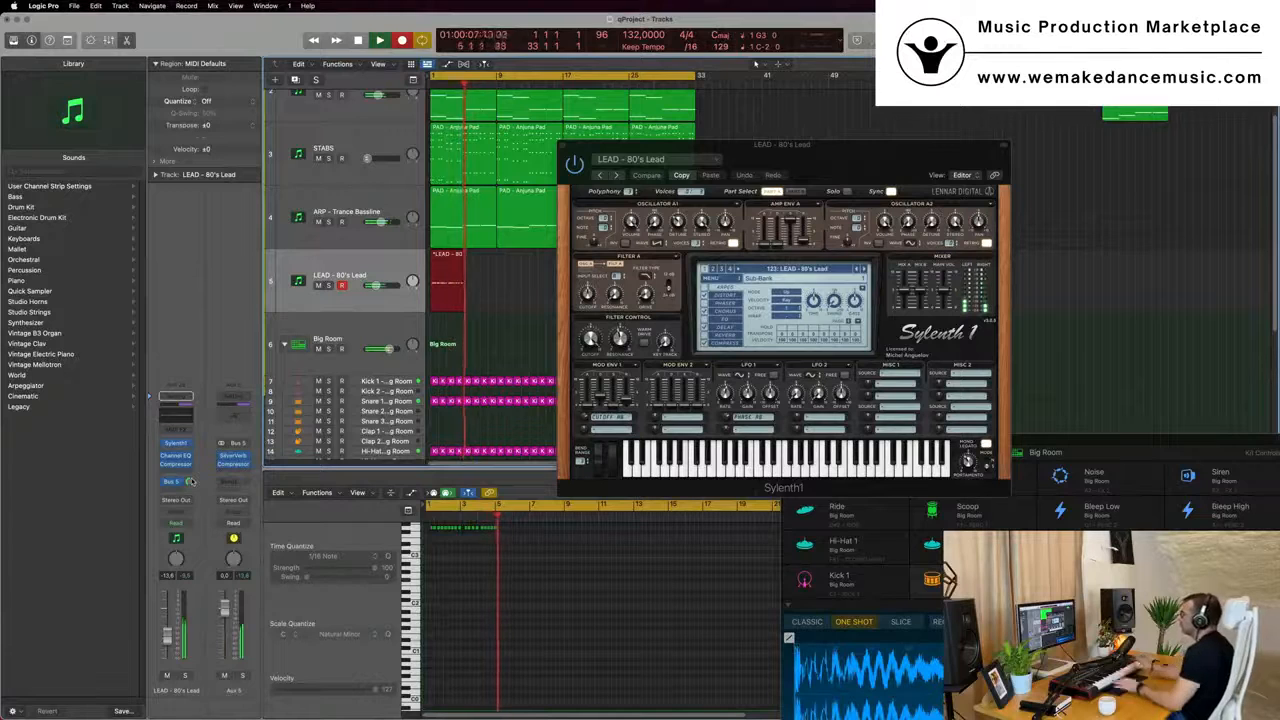
{"action": "key", "text": "space"}
{"action": "key", "text": "space"}
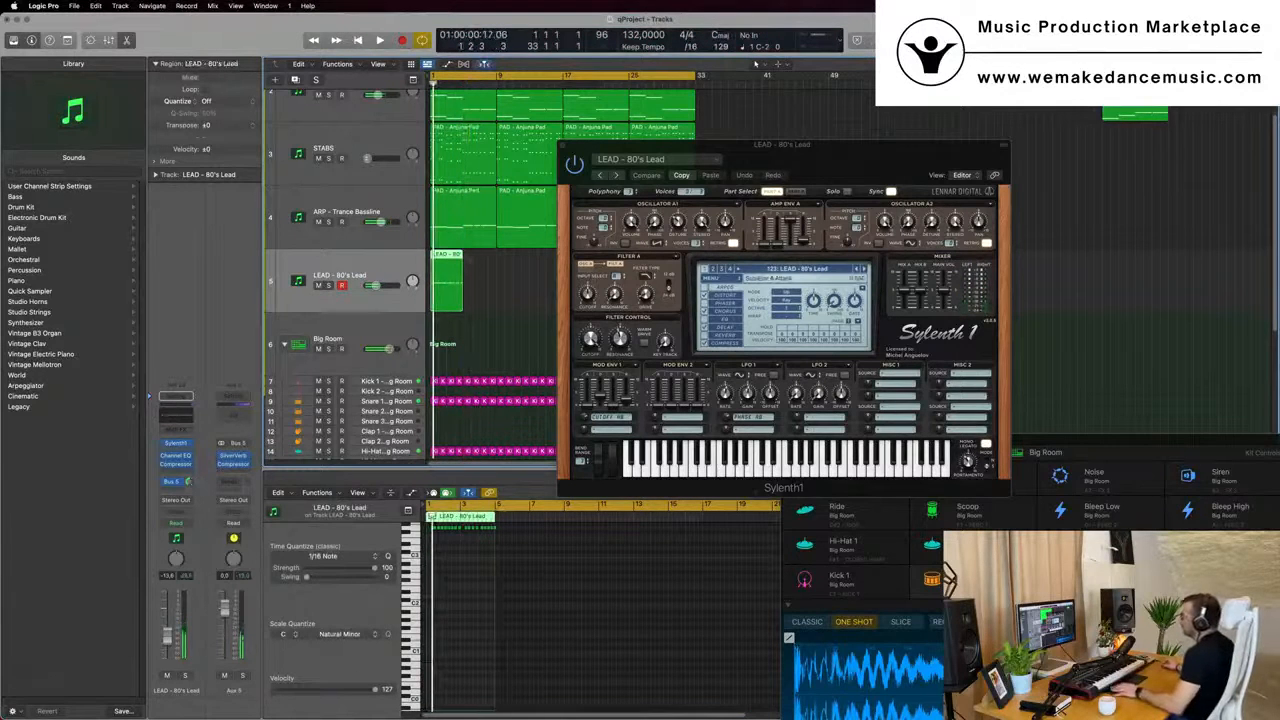
Select all notes of the recorded lead region and play it back to examine their rhythm in the Piano Roll
{"action": "scroll", "coordinate": [470, 606], "scroll_direction": "up", "scroll_amount": 5}
{"action": "left_click", "coordinate": [487, 610]}
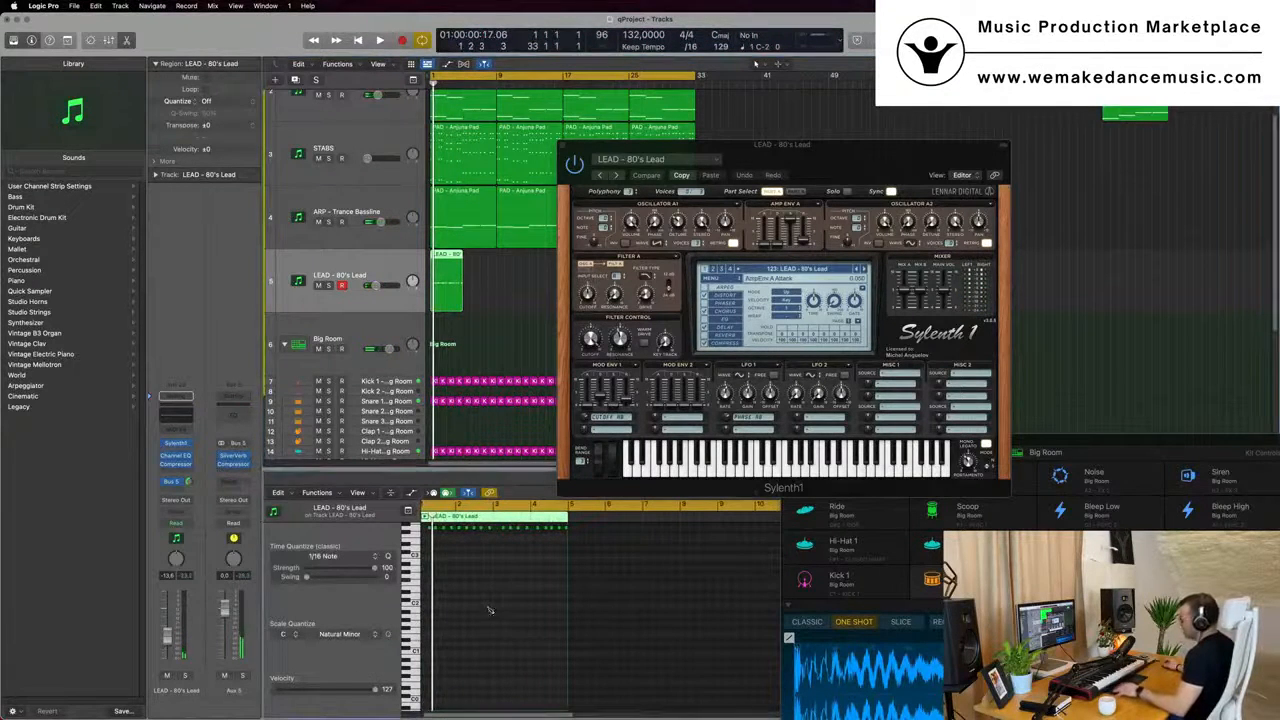
{"action": "key", "text": "space"}
{"action": "scroll", "coordinate": [489, 610], "scroll_direction": "up", "scroll_amount": 3}
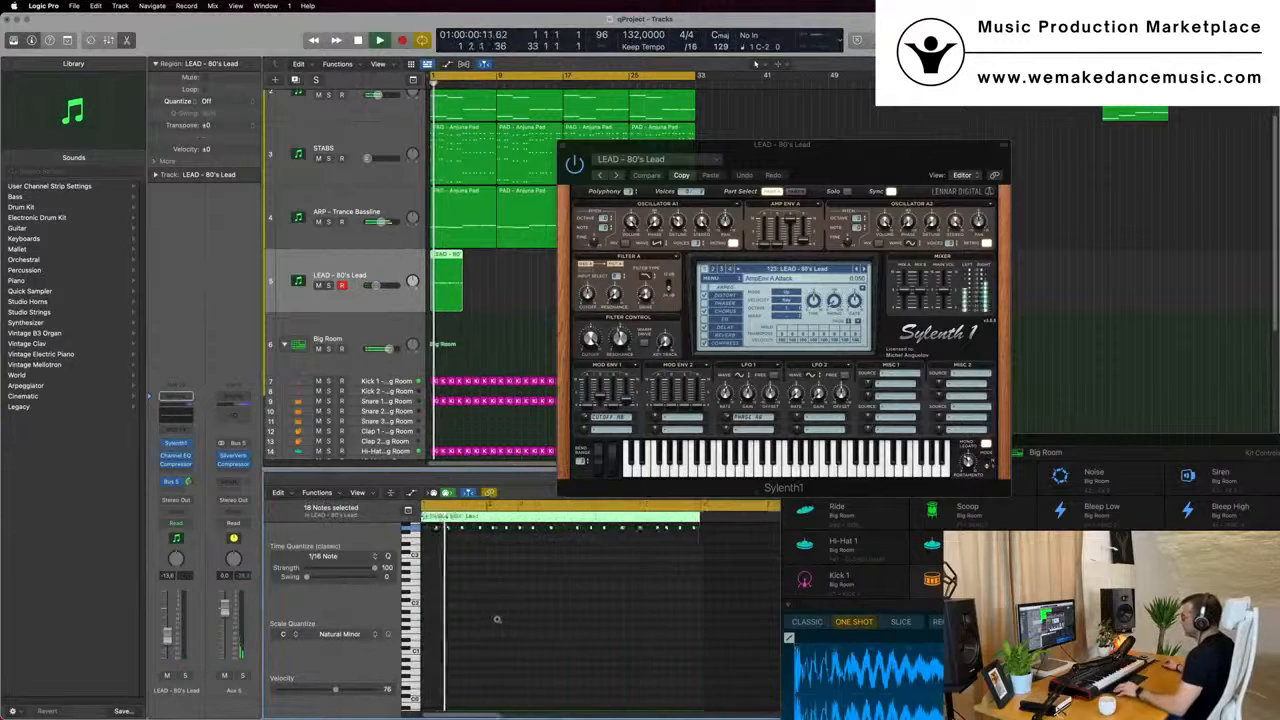
{"action": "scroll", "coordinate": [528, 593], "scroll_direction": "down", "scroll_amount": 3}
{"action": "scroll", "coordinate": [528, 593], "scroll_direction": "up", "scroll_amount": 3}
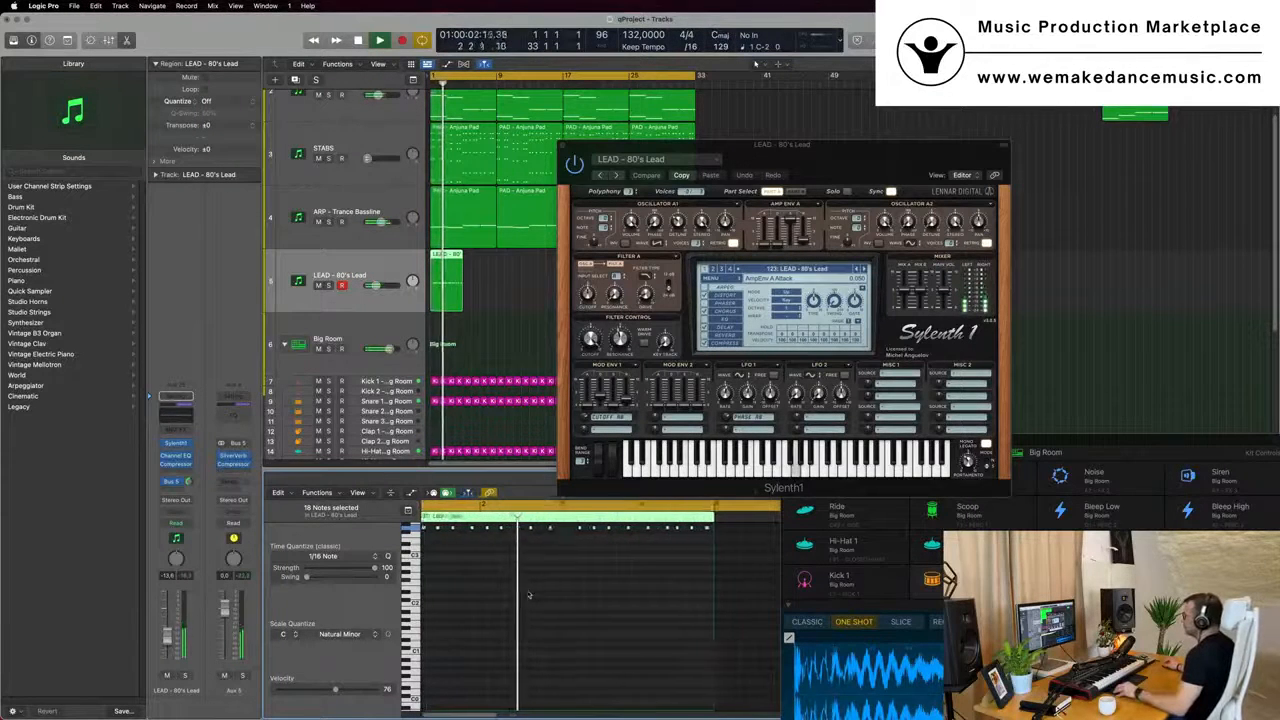
{"action": "scroll", "coordinate": [528, 593], "scroll_direction": "right", "scroll_amount": 2}
{"action": "scroll", "coordinate": [565, 590], "scroll_direction": "down", "scroll_amount": 2}
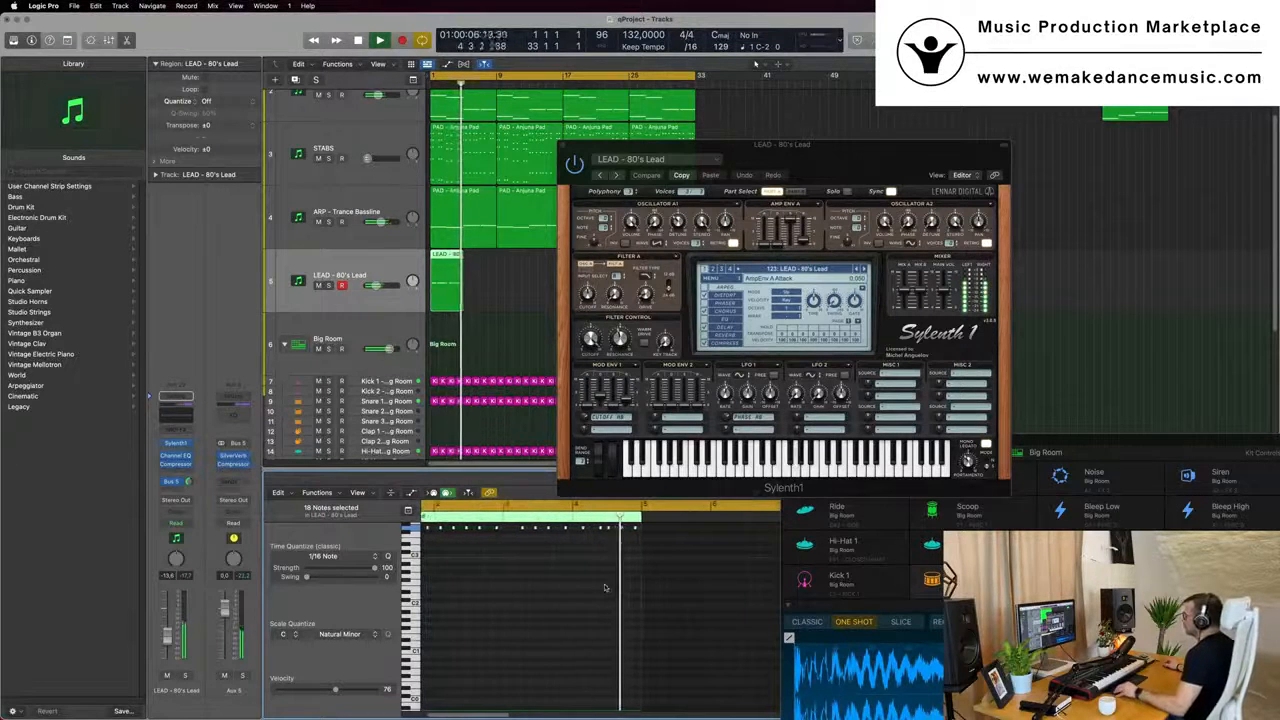
{"action": "scroll", "coordinate": [613, 567], "scroll_direction": "up", "scroll_amount": 3}
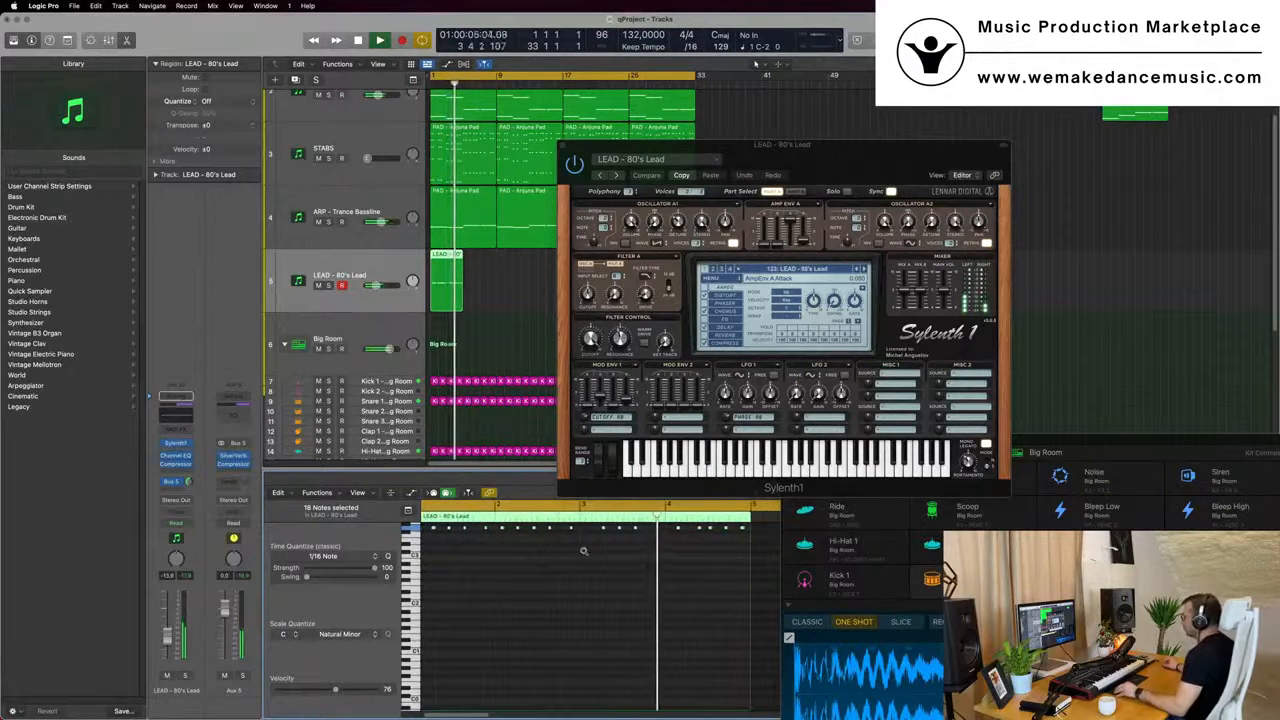
{"action": "key", "text": "space"}
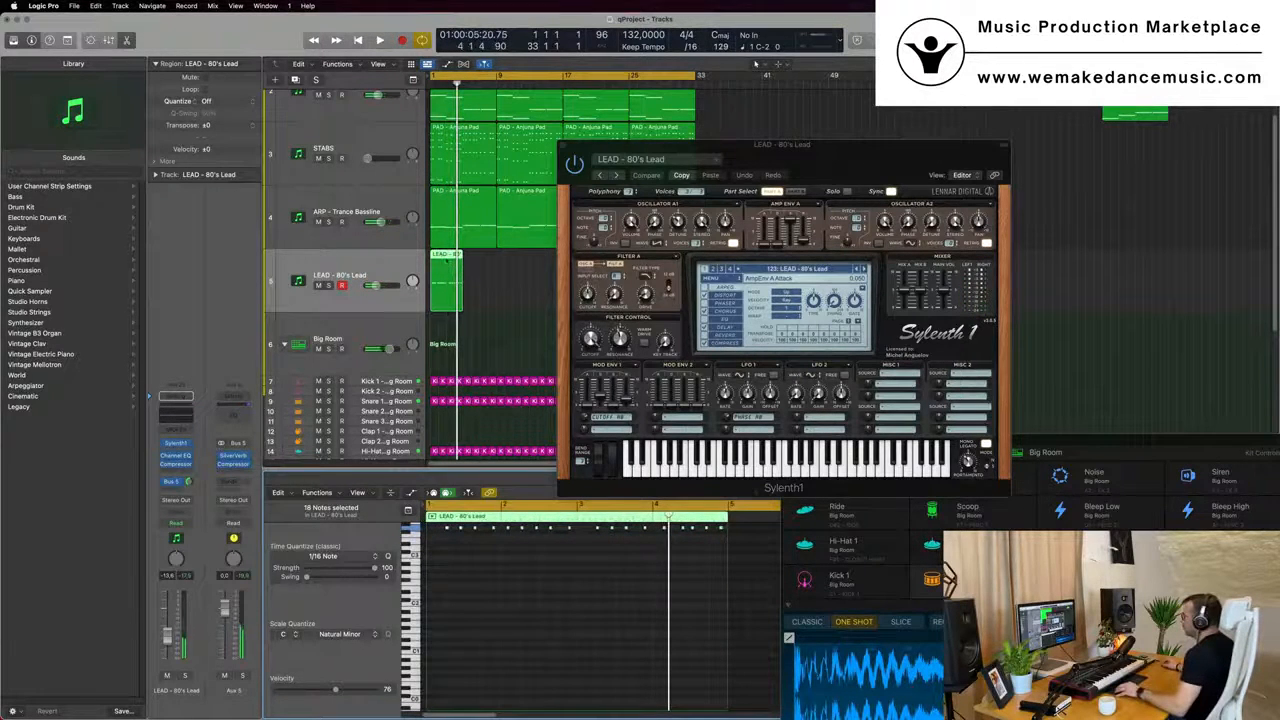
Replace the notes in the second half of the lead region with a copy of the first nine notes from bar 3
{"action": "scroll", "coordinate": [600, 580], "scroll_direction": "up", "scroll_amount": 2}
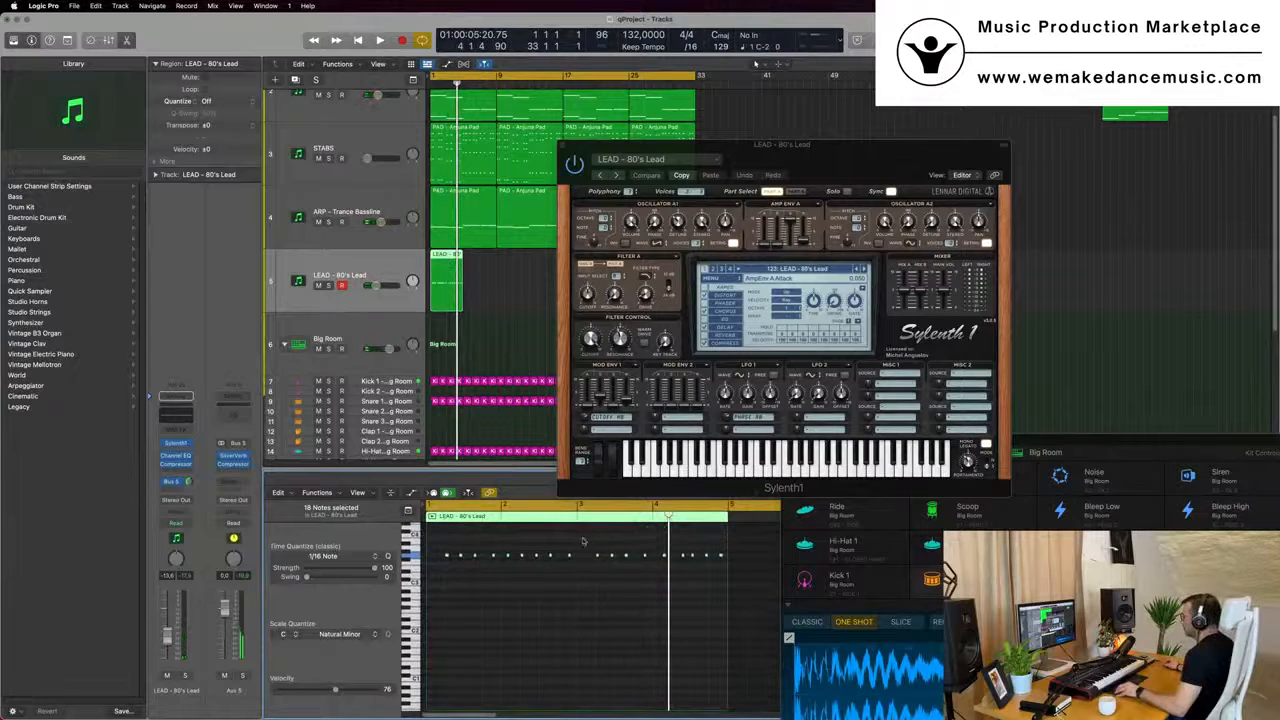
{"action": "left_click_drag", "start_coordinate": [582, 538], "coordinate": [744, 590]}
{"action": "key", "text": "Delete"}
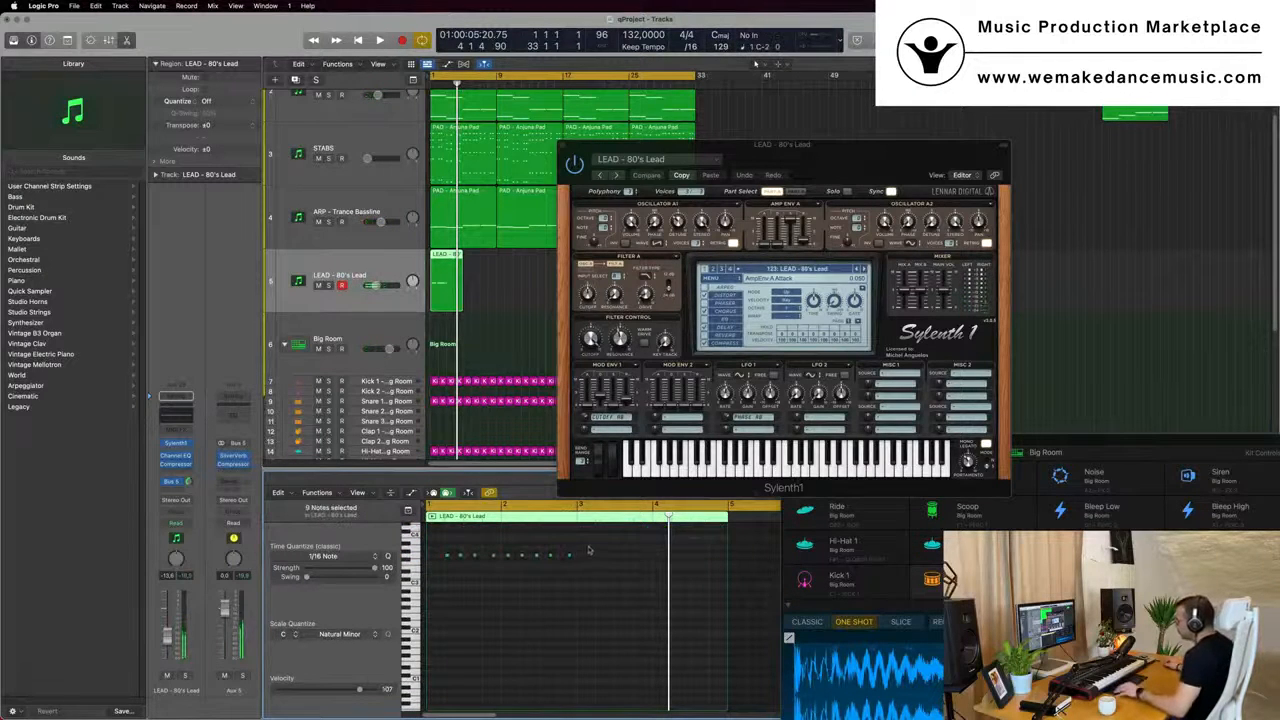
{"action": "mouse_move", "coordinate": [590, 549]}
{"action": "left_mouse_down"}
{"action": "mouse_move", "coordinate": [438, 584]}
{"action": "mouse_move", "coordinate": [445, 553]}
{"action": "mouse_move", "coordinate": [603, 566]}
{"action": "mouse_move", "coordinate": [600, 547]}
{"action": "left_mouse_up"}
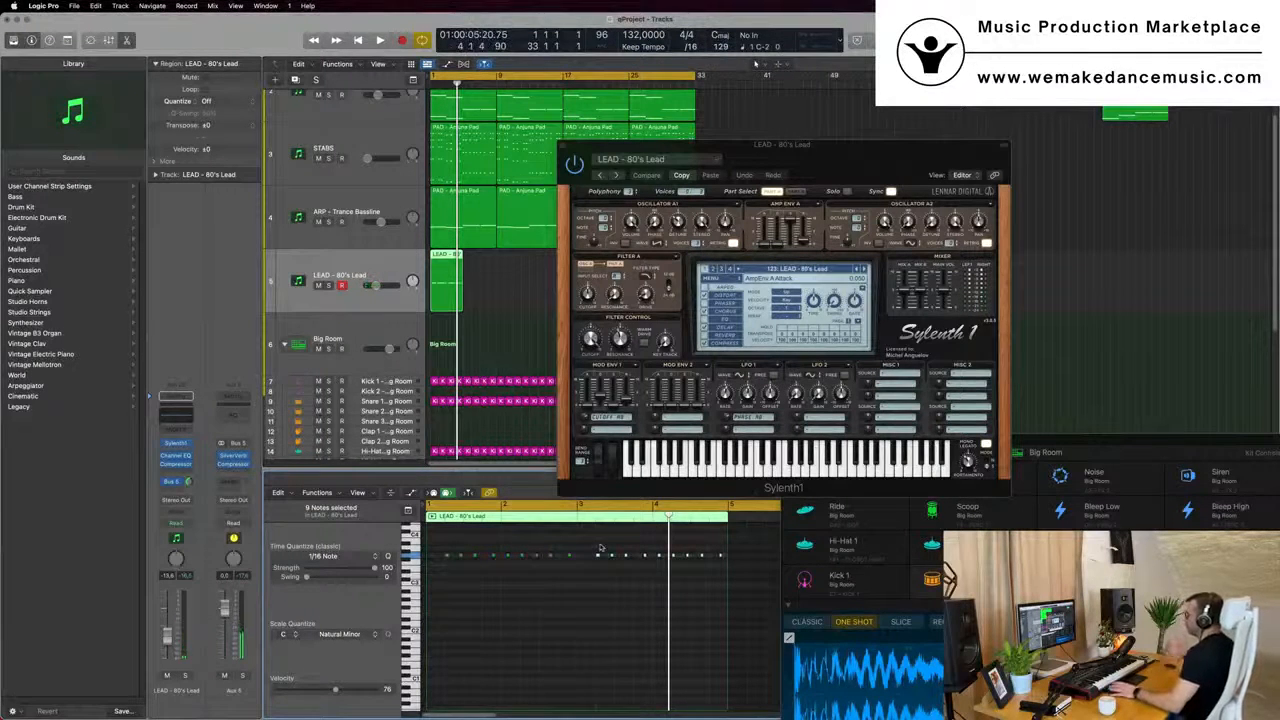
Play the lead back, adjust the oscillator A1 detune in its Sylenth1 and move the plug-in window off the arrangement
{"action": "key", "text": "space"}
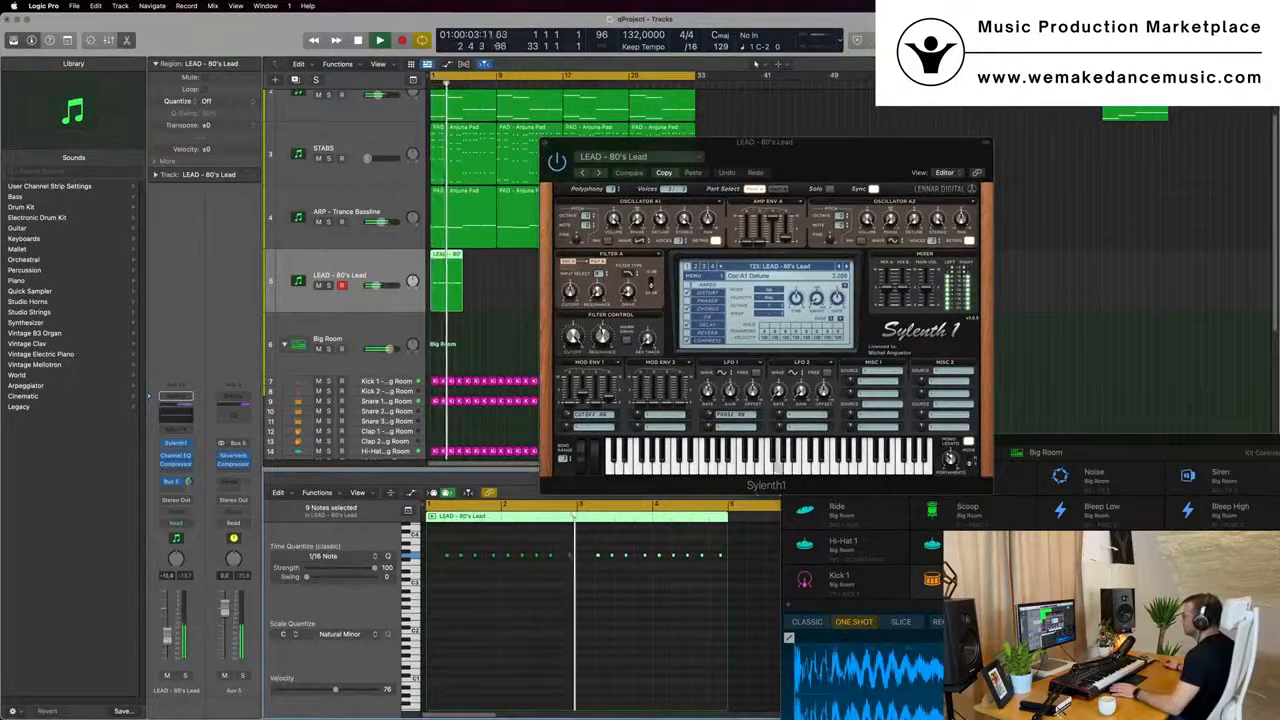
{"action": "left_click_drag", "start_coordinate": [815, 158], "coordinate": [1080, 177]}
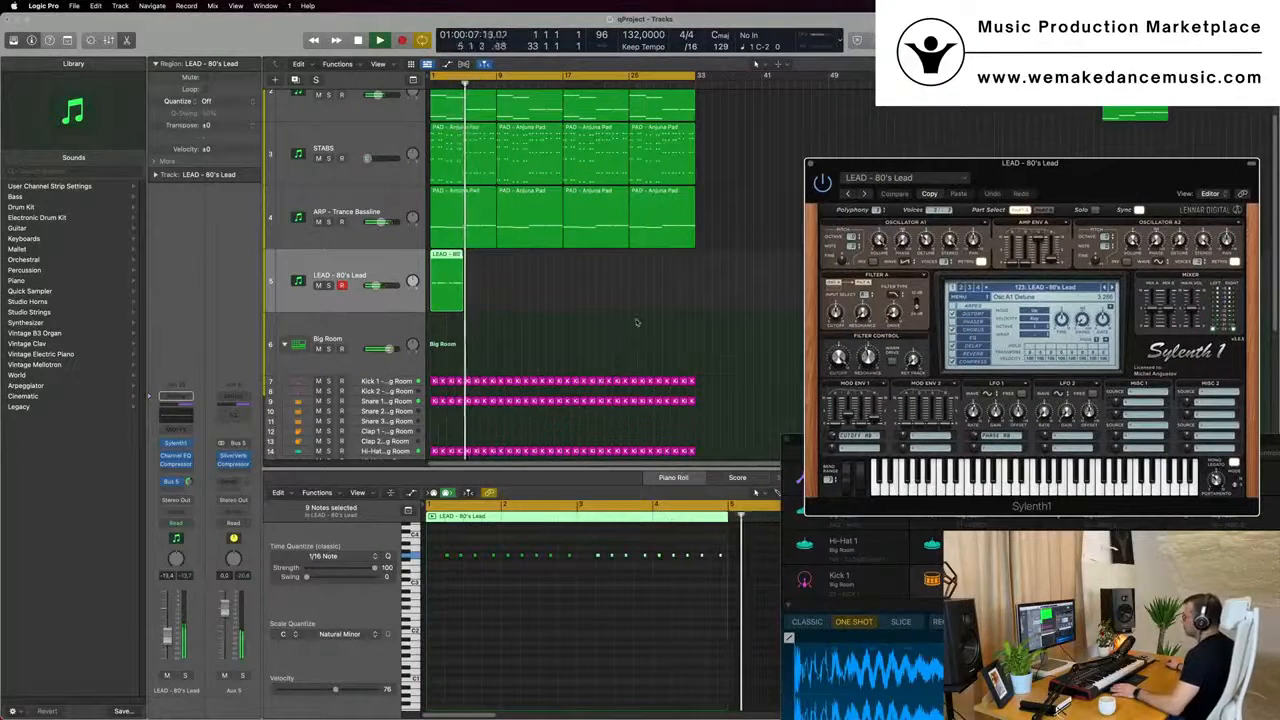
{"action": "key", "text": "Return"}
Select the lead region together with the first ARP - Trance Bassline region to show both parts in the Piano Roll
{"action": "left_click", "coordinate": [460, 256]}
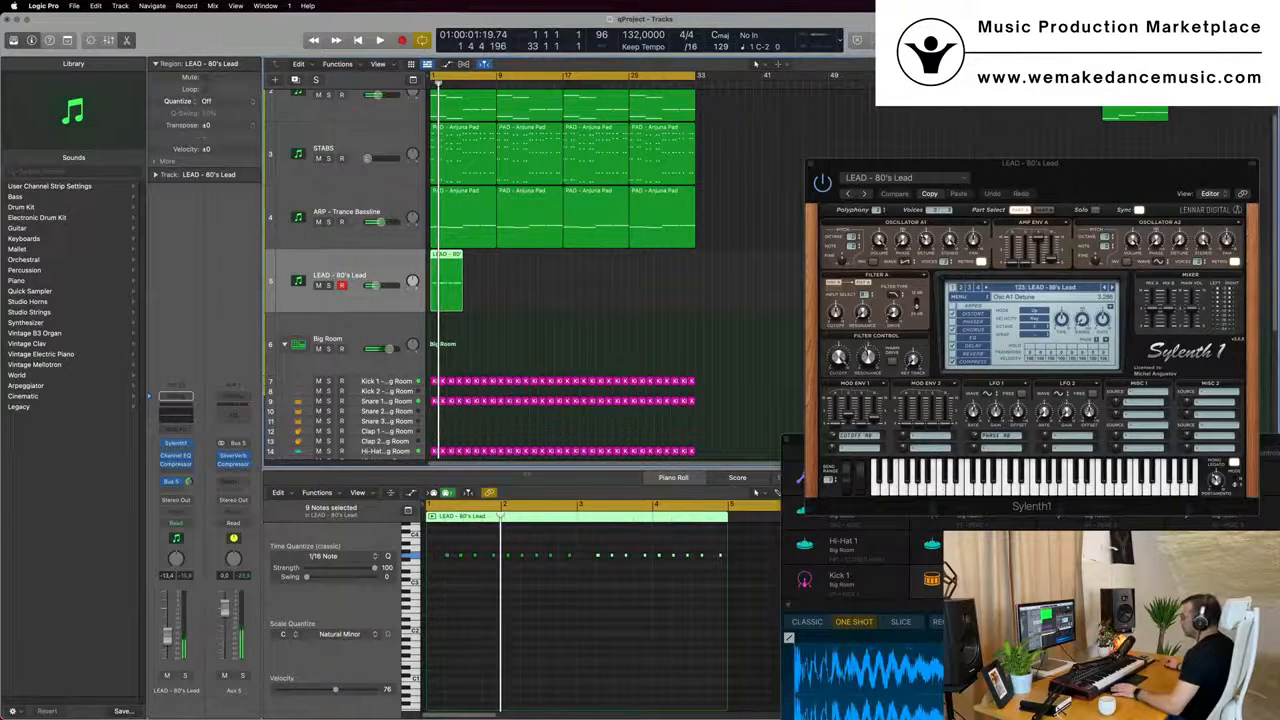
{"action": "left_click", "coordinate": [445, 327]}
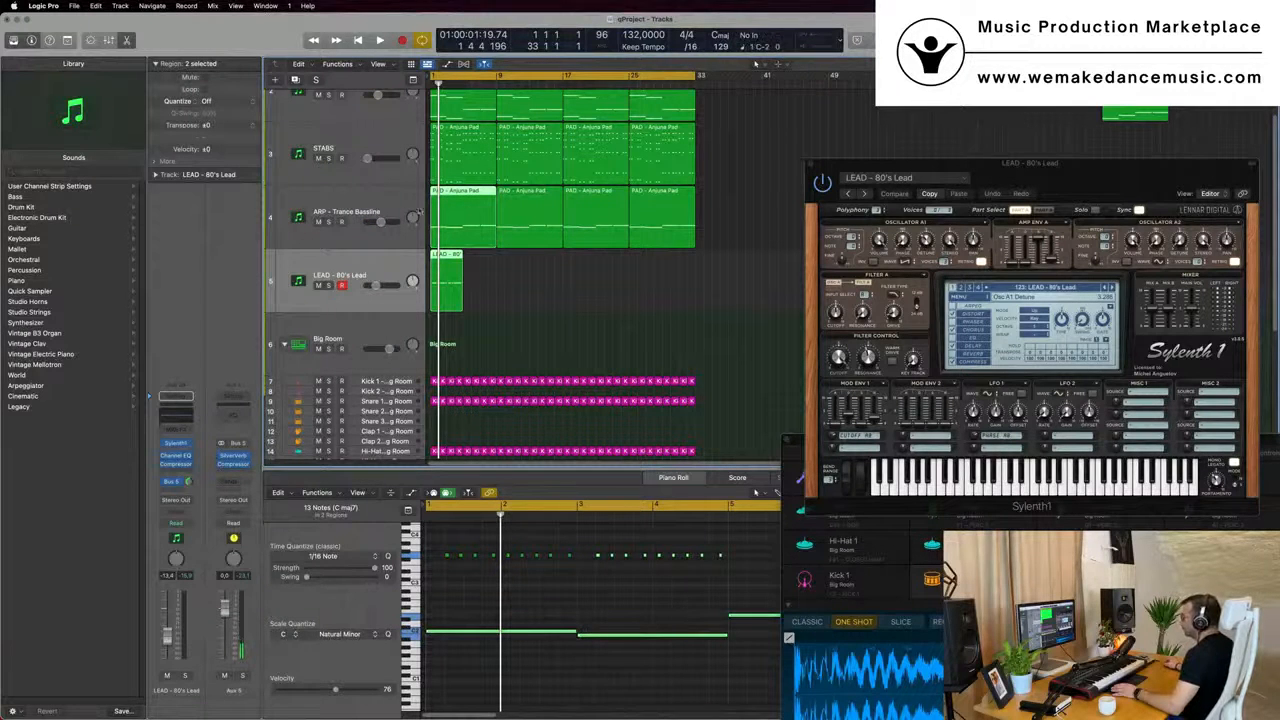
Add the first STABS region to the selected lead and ARP regions and examine all their notes together in the Piano Roll
{"action": "left_click_drag", "start_coordinate": [478, 328], "coordinate": [456, 136]}
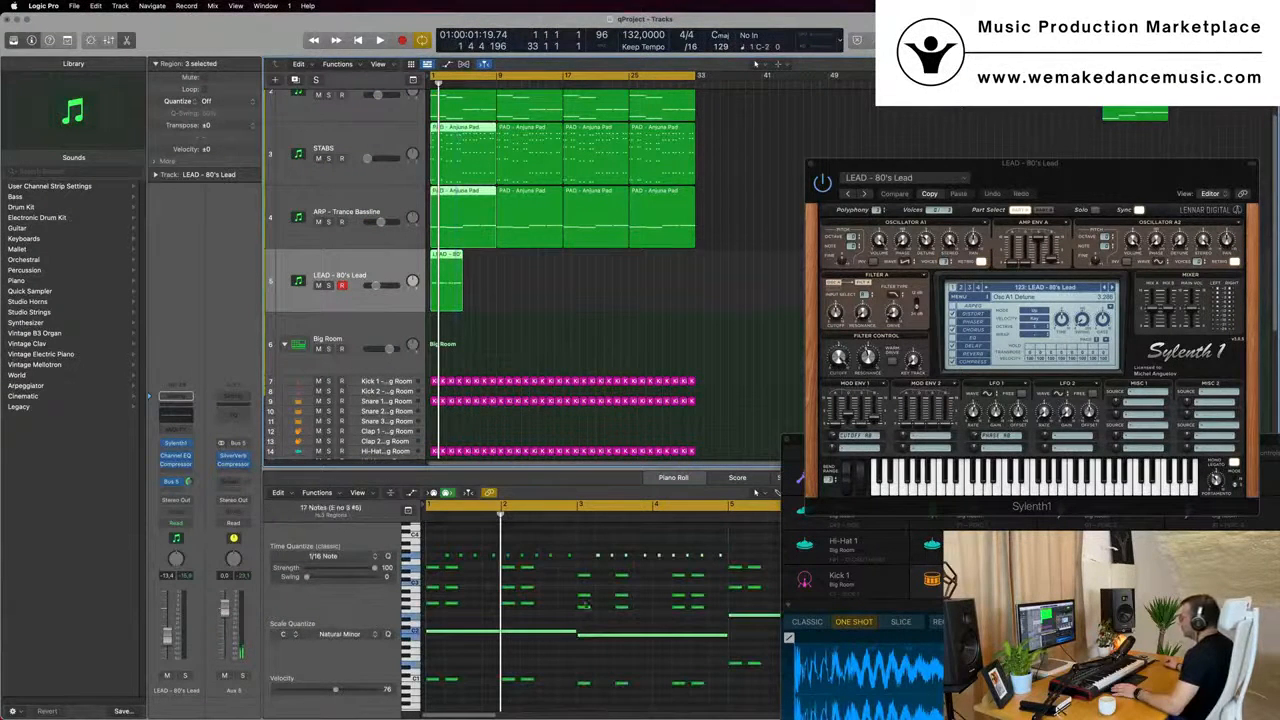
{"action": "scroll", "coordinate": [598, 620], "scroll_direction": "right", "scroll_amount": 3}
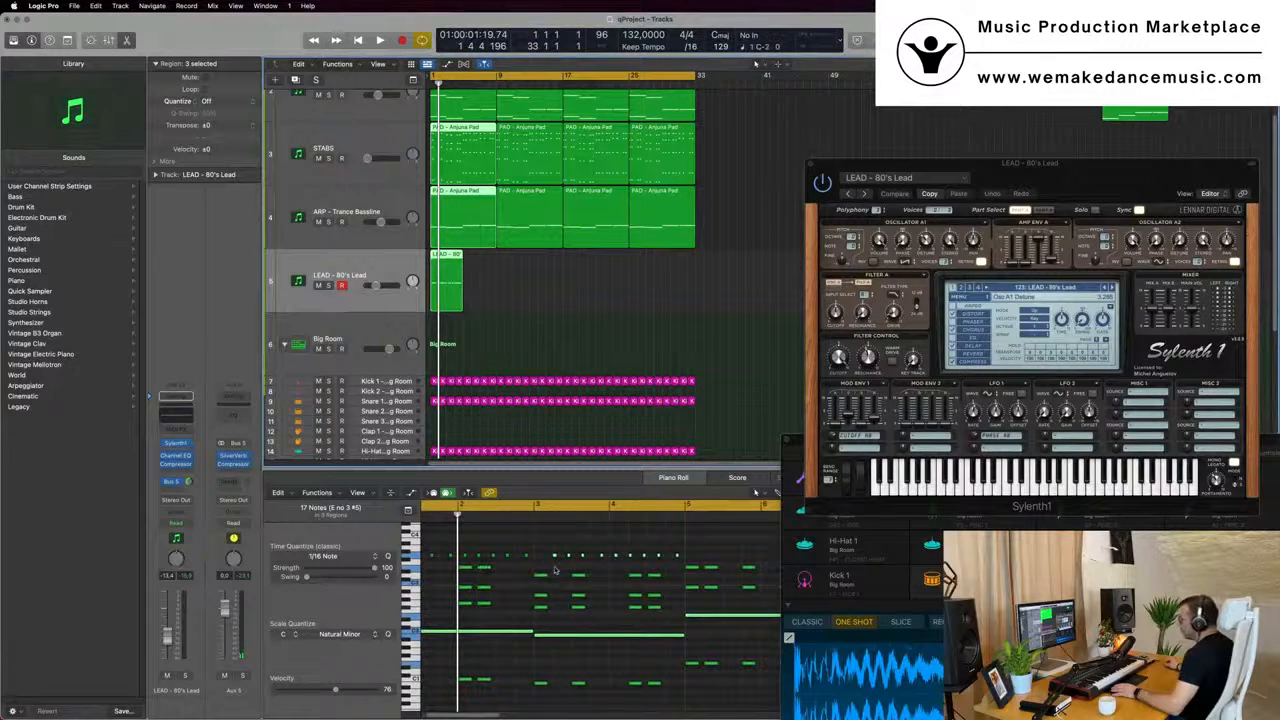
{"action": "scroll", "coordinate": [651, 585], "scroll_direction": "down", "scroll_amount": 1}
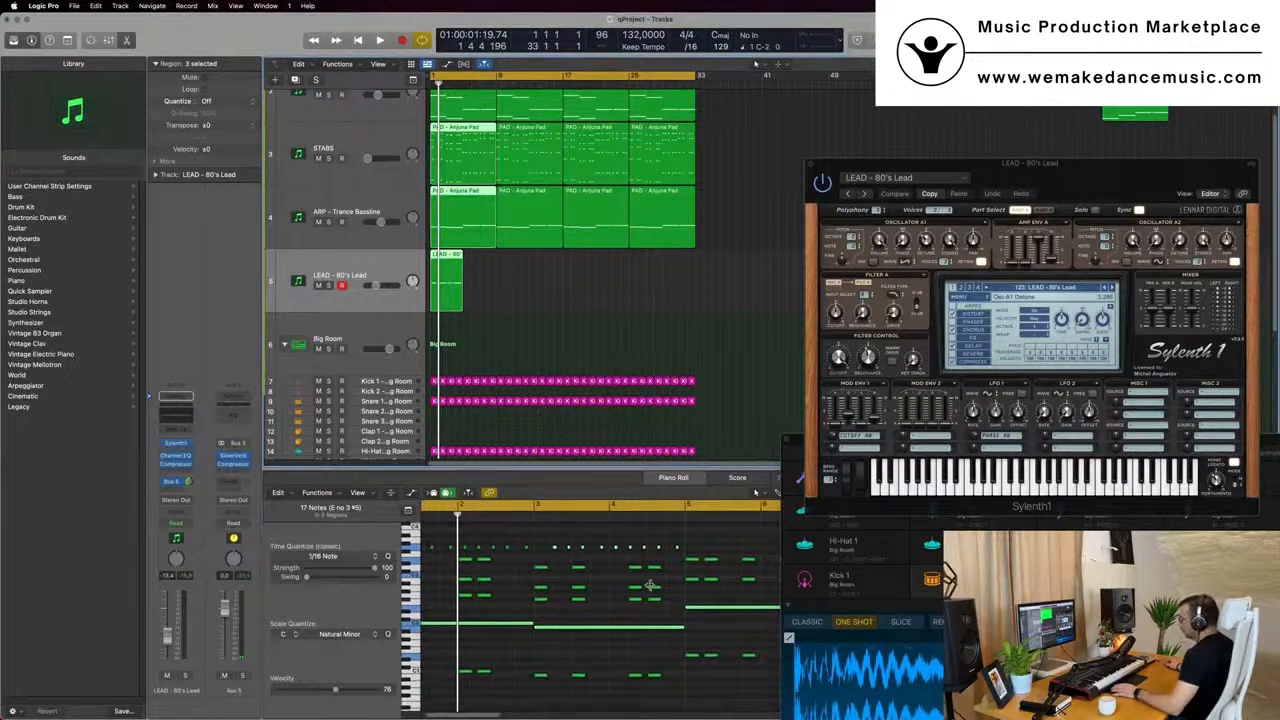
{"action": "scroll", "coordinate": [651, 585], "scroll_direction": "up", "scroll_amount": 5}
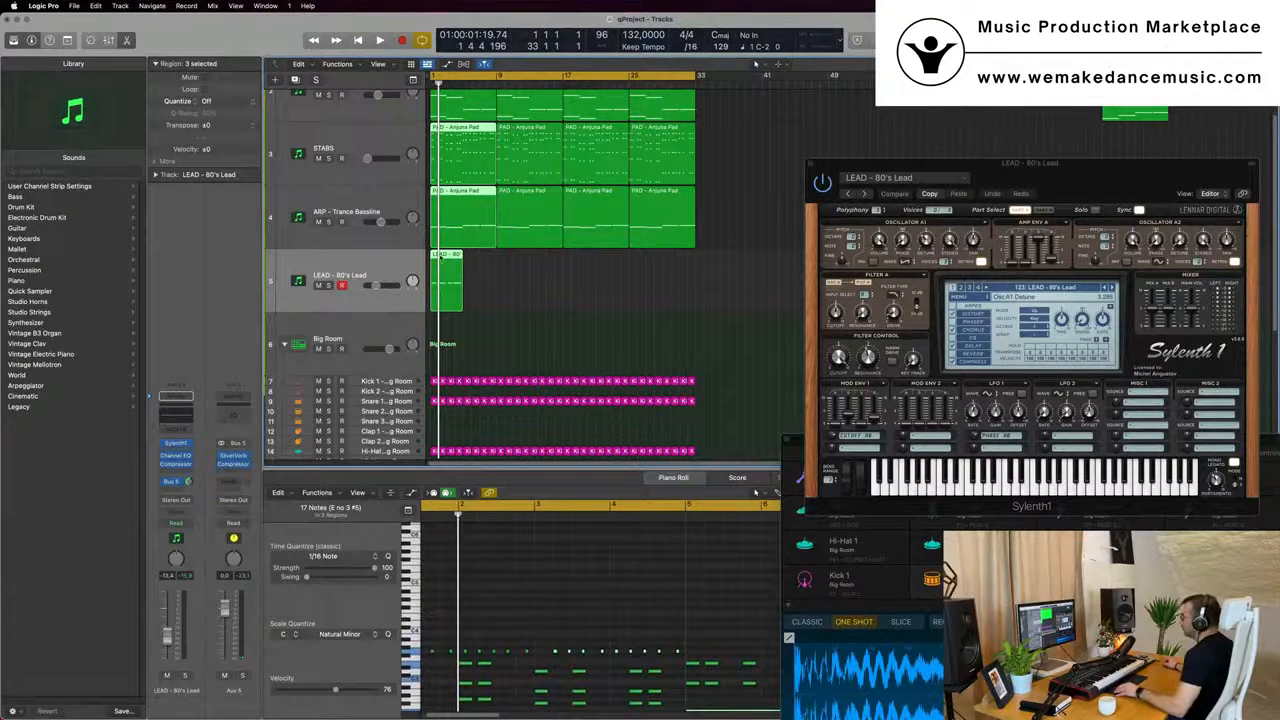
Copy the selected lead, STABS and ARP regions four bars along, placing the copies at bar 5
{"action": "left_click_drag", "start_coordinate": [447, 282], "coordinate": [480, 282]}
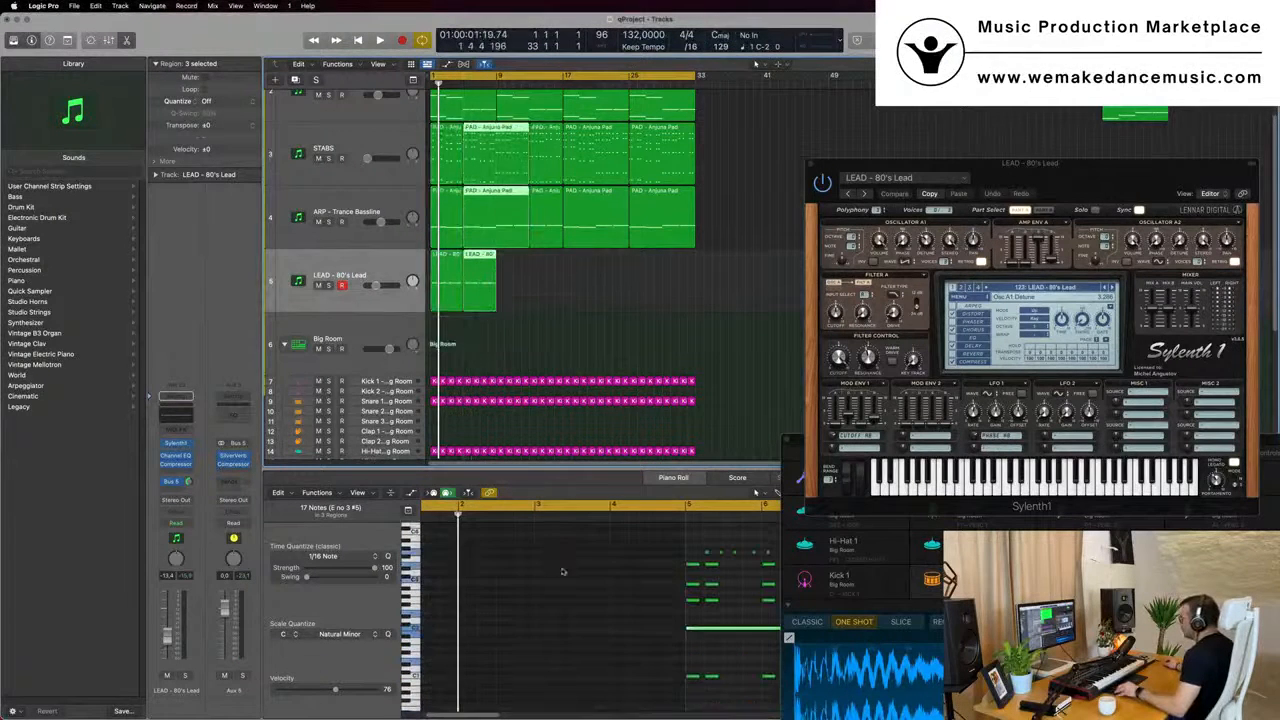
{"action": "scroll", "coordinate": [620, 577], "scroll_direction": "right", "scroll_amount": 3}
{"action": "scroll", "coordinate": [559, 545], "scroll_direction": "left", "scroll_amount": 4}
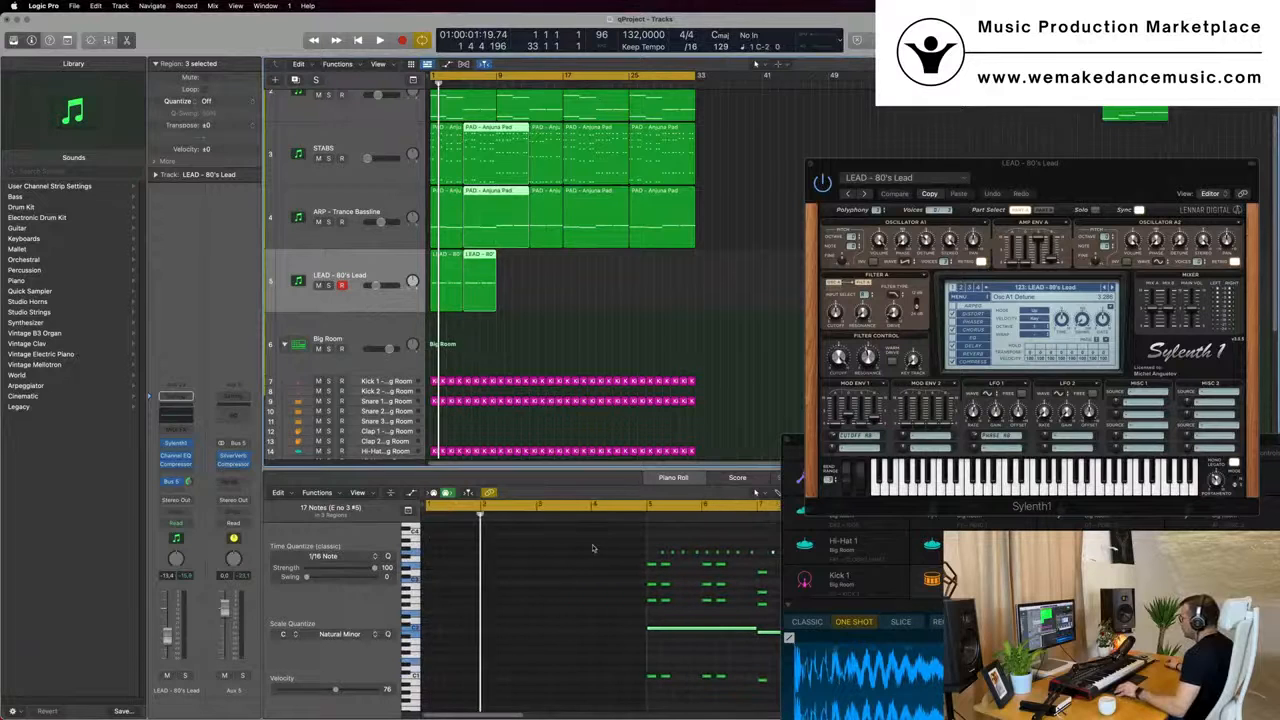
{"action": "scroll", "coordinate": [637, 547], "scroll_direction": "right", "scroll_amount": 5}
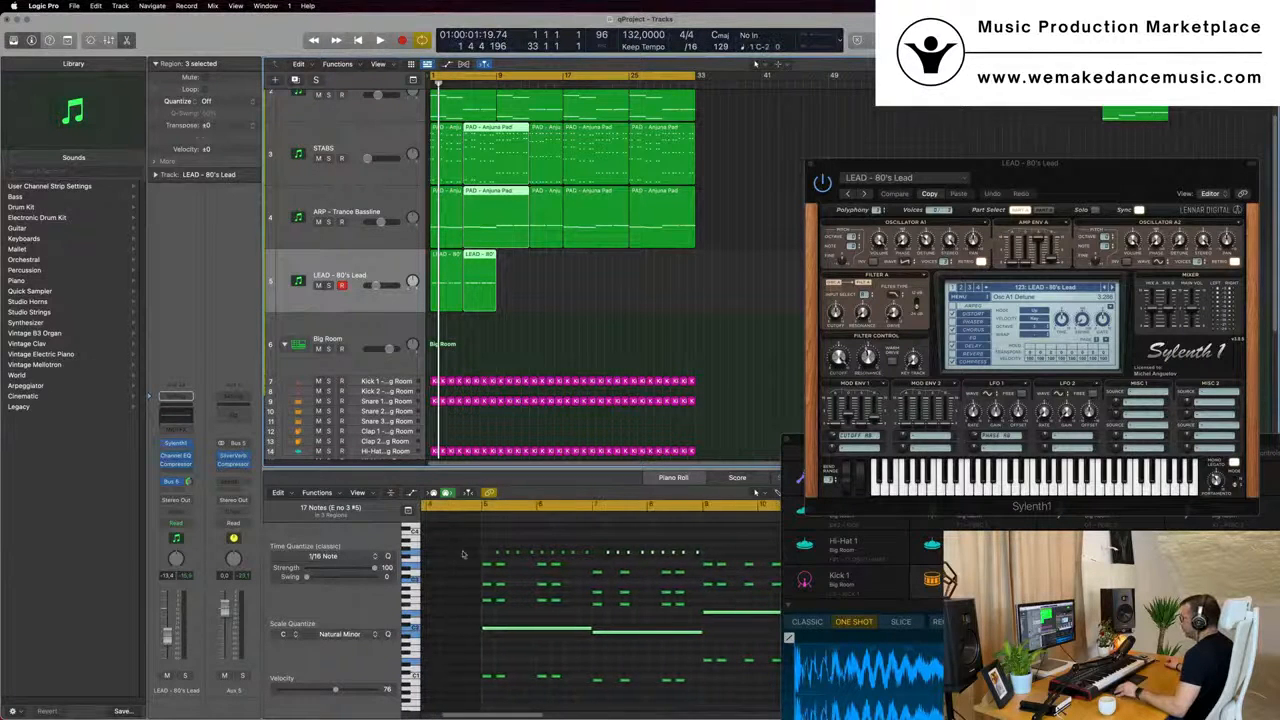
Select all 18 notes of the lead copy at bar 5, transpose them down and play the result
{"action": "left_click", "coordinate": [530, 268]}
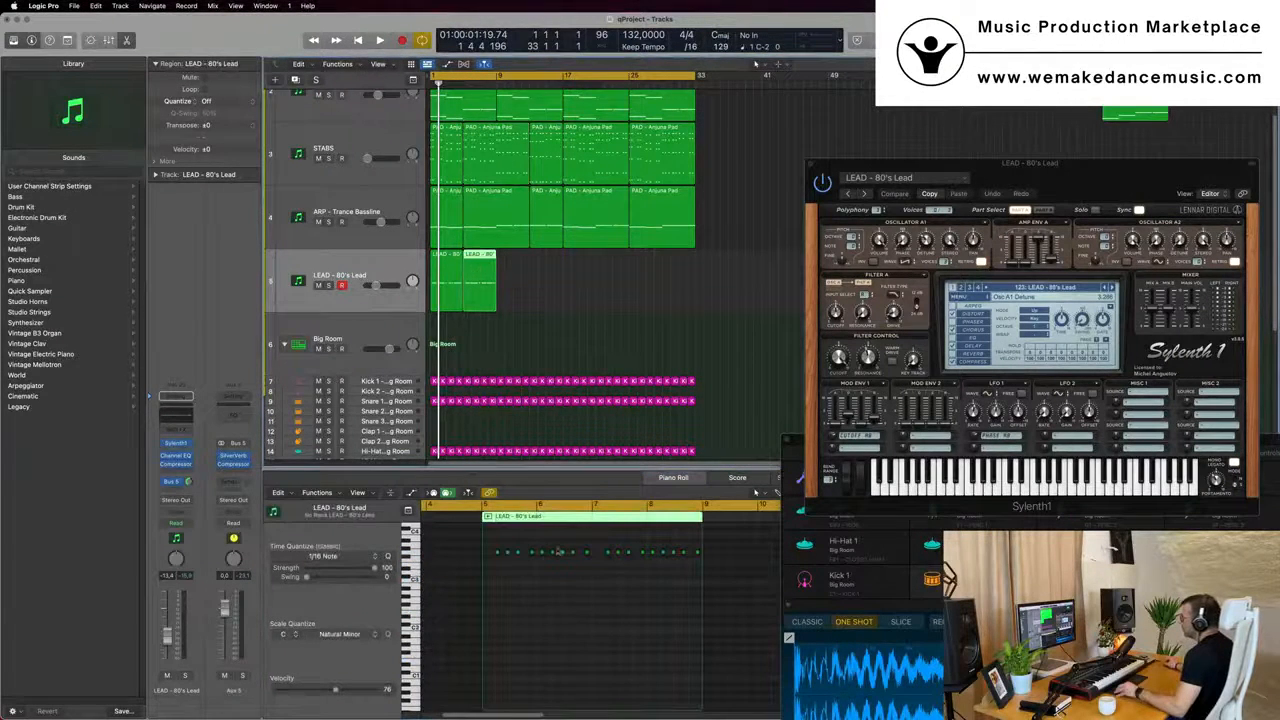
{"action": "left_click_drag", "start_coordinate": [494, 549], "coordinate": [713, 563]}
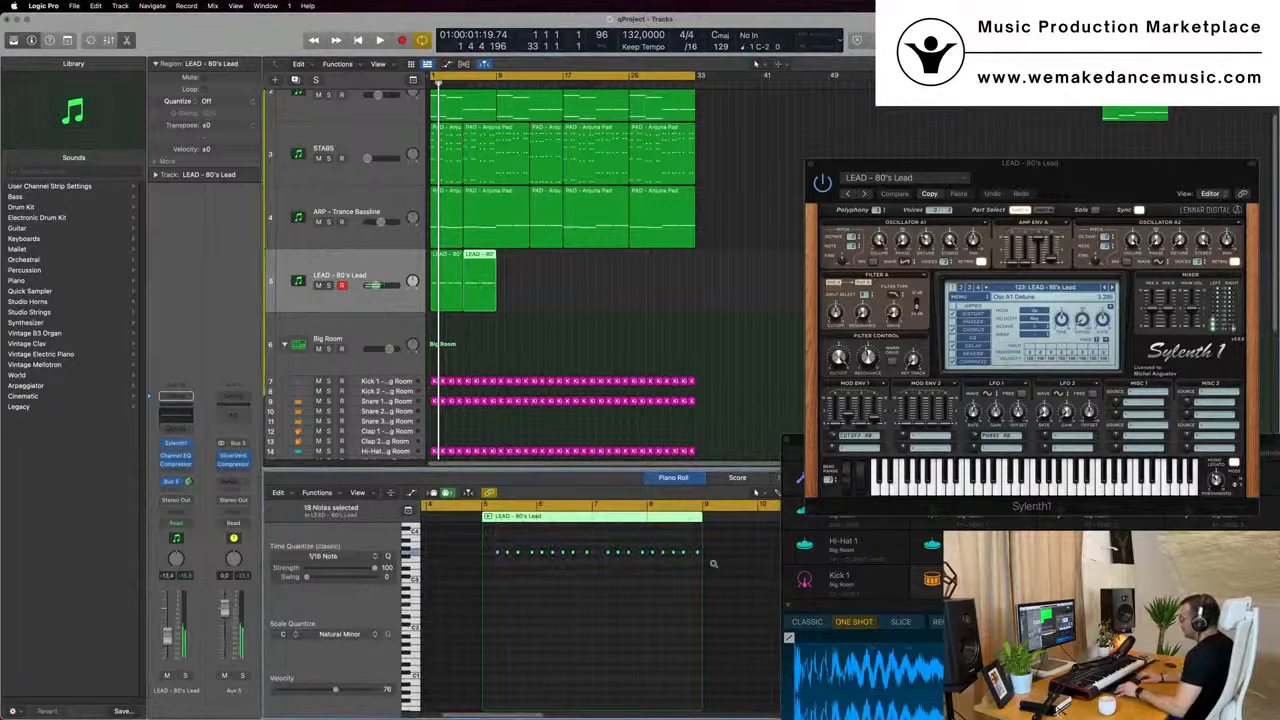
{"action": "key", "text": "space"}
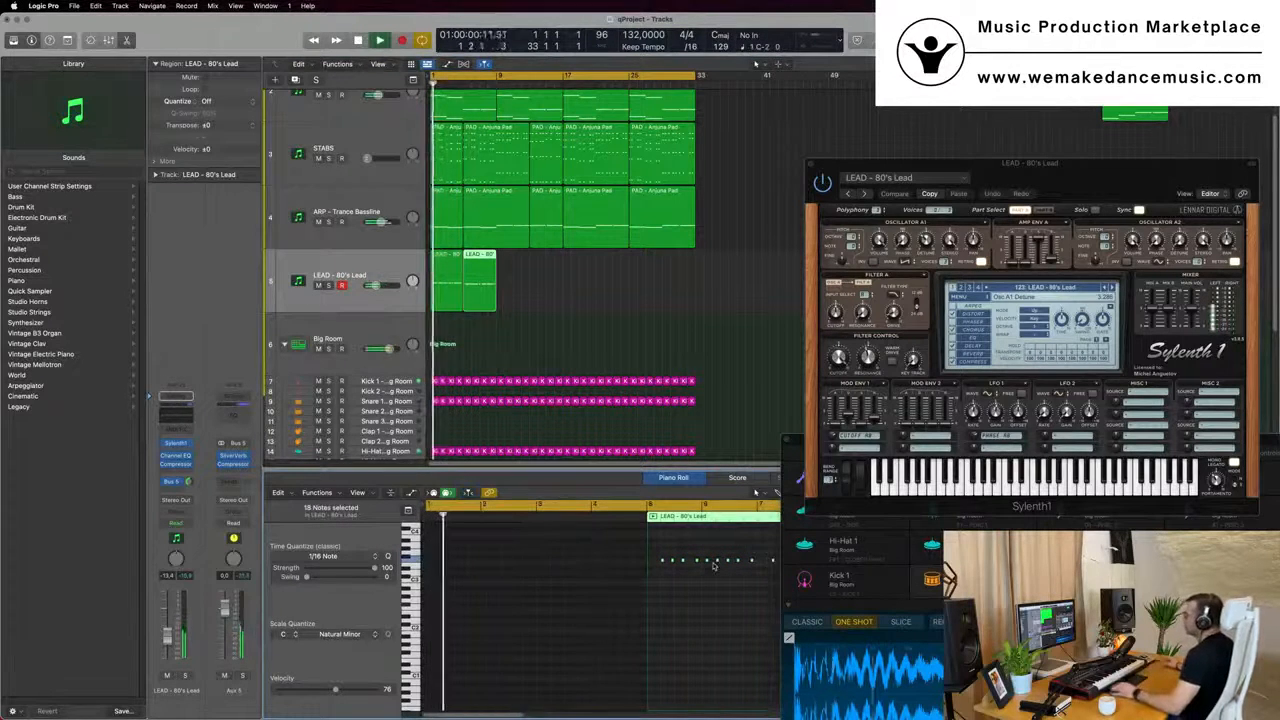
Show the second lead region with the PAD, STABS and ARP regions in the Piano Roll and transpose its notes slightly lower
{"action": "left_click_drag", "start_coordinate": [1005, 185], "coordinate": [891, 237]}
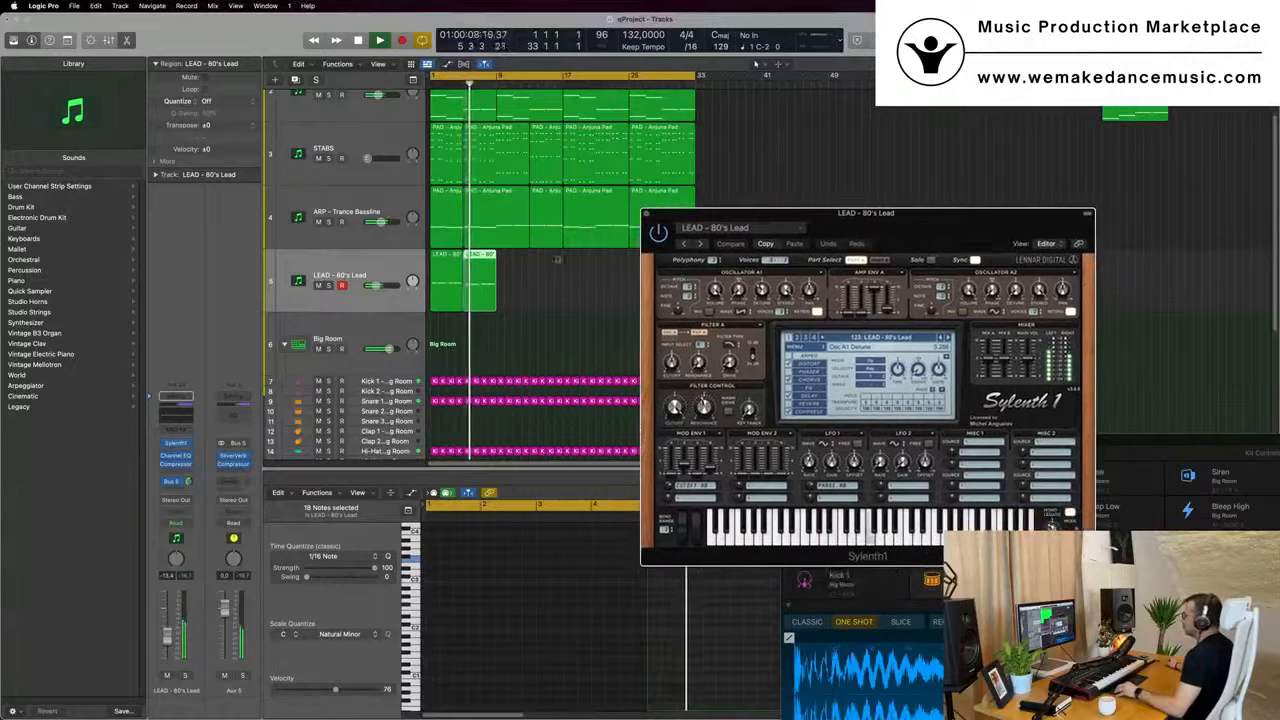
{"action": "key", "text": "space"}
{"action": "double_click", "coordinate": [486, 257]}
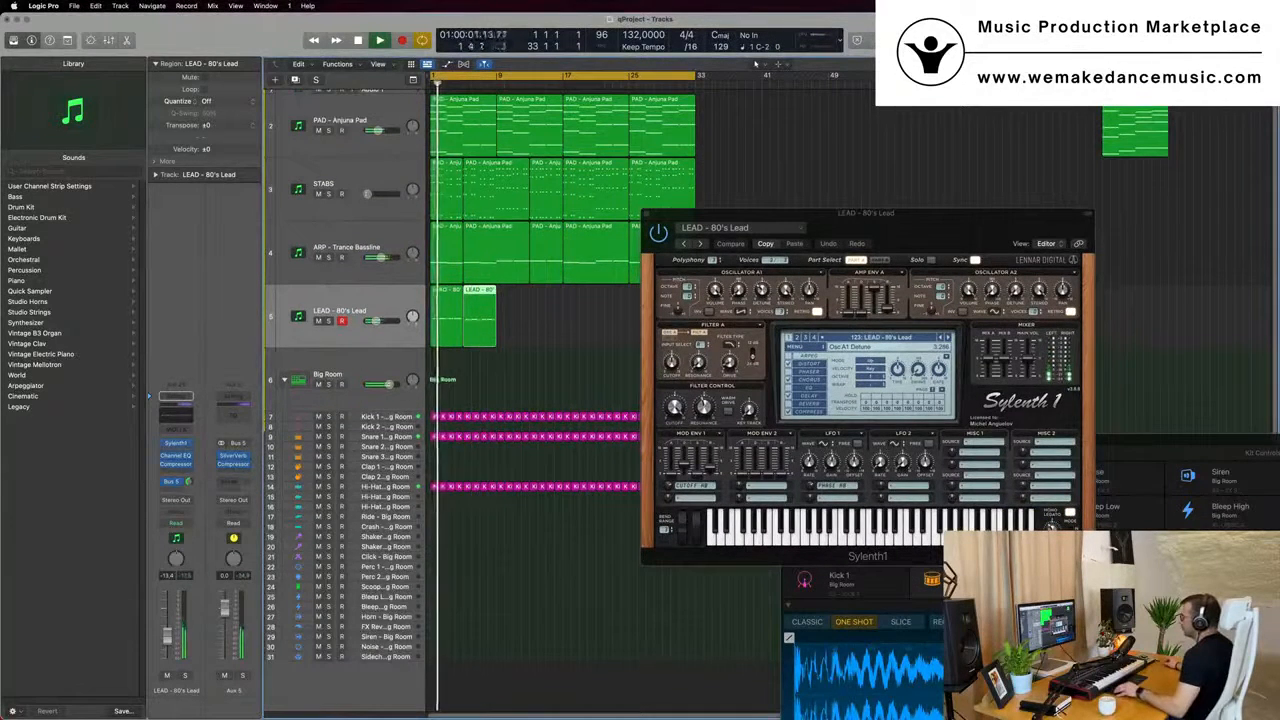
{"action": "double_click", "coordinate": [481, 289]}
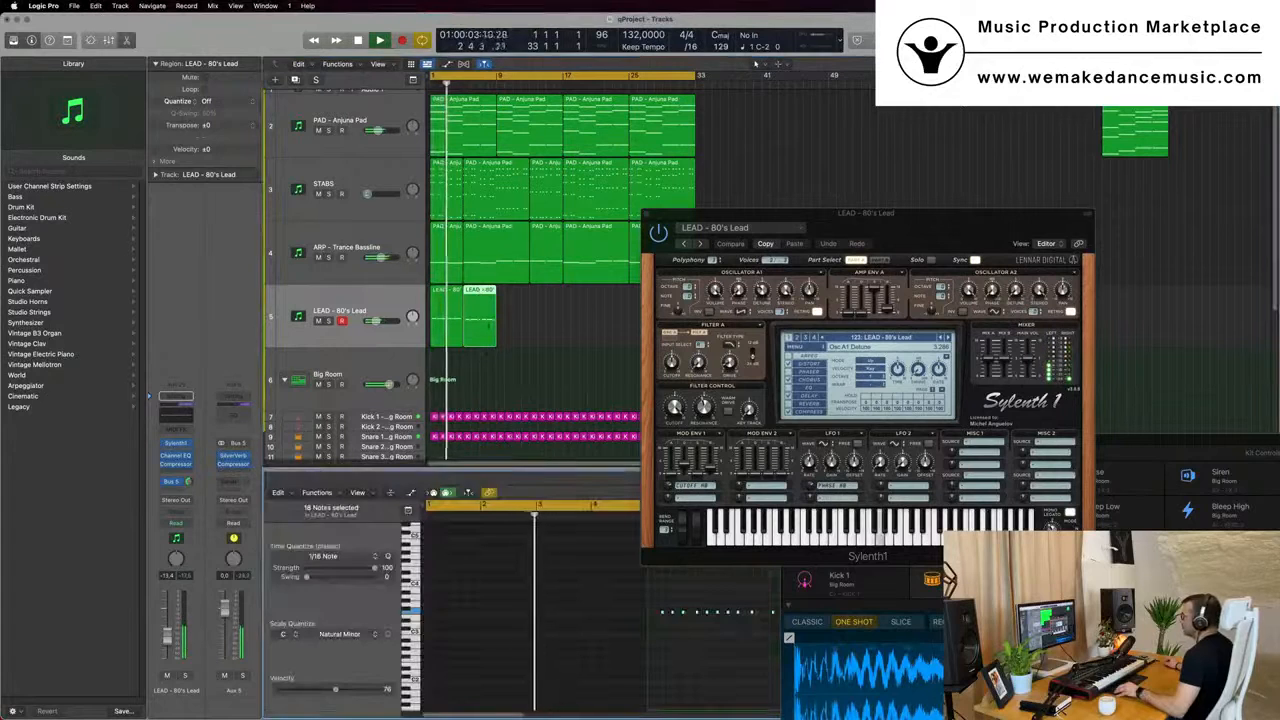
{"action": "left_click_drag", "start_coordinate": [489, 358], "coordinate": [482, 135]}
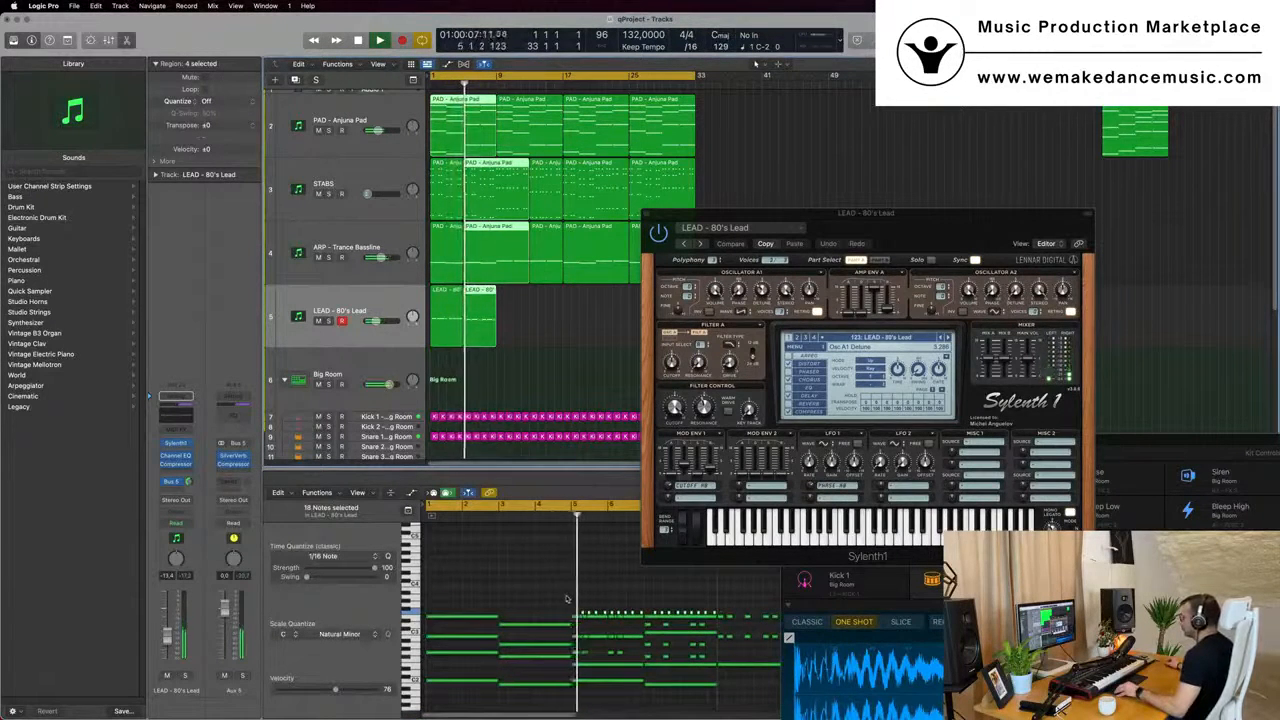
{"action": "left_click_drag", "start_coordinate": [578, 604], "coordinate": [731, 614]}
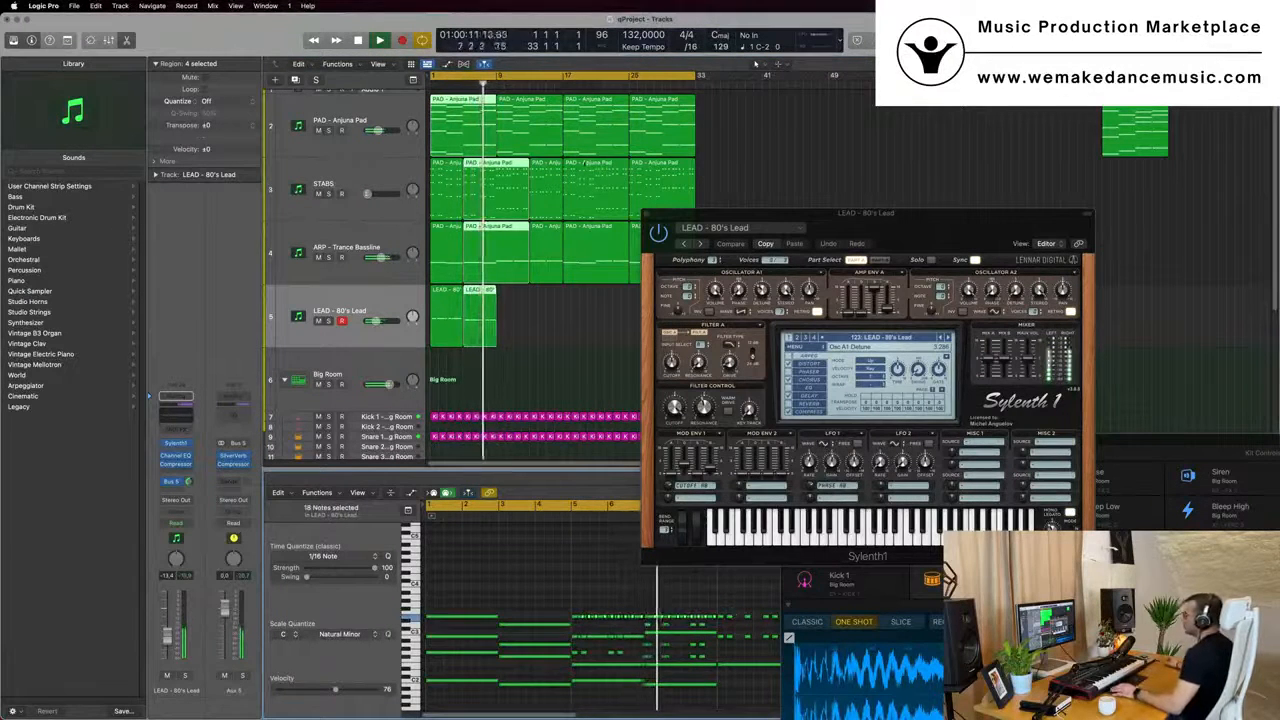
Play both lead regions from the start to hear the transposed part, with the Sylenth1 window moved aside and all regions deselected
{"action": "key", "text": "space"}
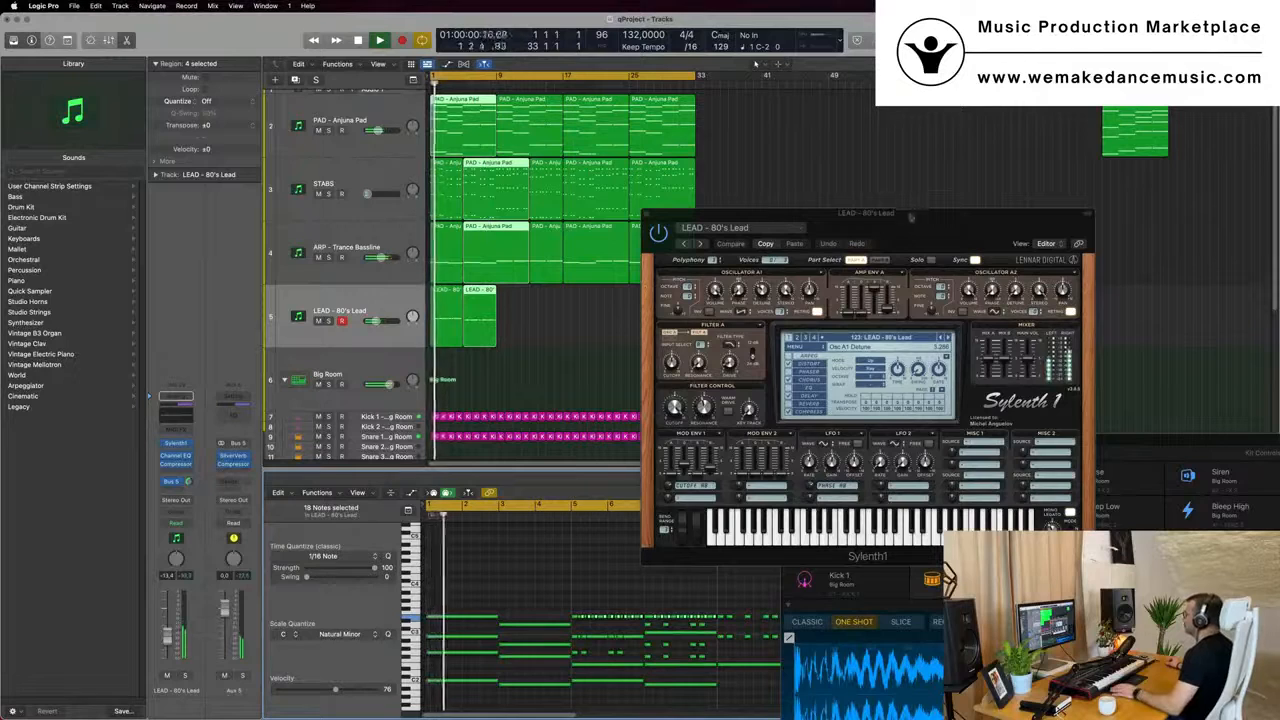
{"action": "left_click_drag", "start_coordinate": [911, 214], "coordinate": [989, 186]}
{"action": "left_click", "coordinate": [580, 340]}
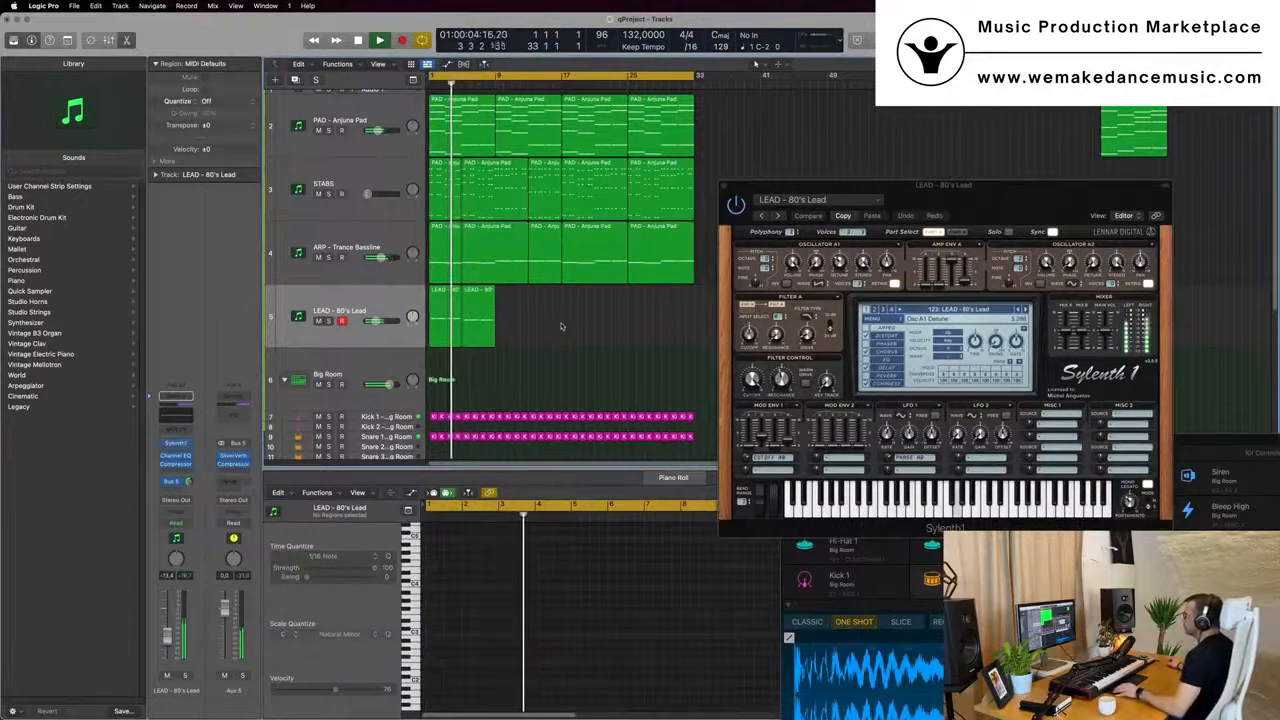
{"action": "scroll", "coordinate": [559, 327], "scroll_direction": "up", "scroll_amount": 2}
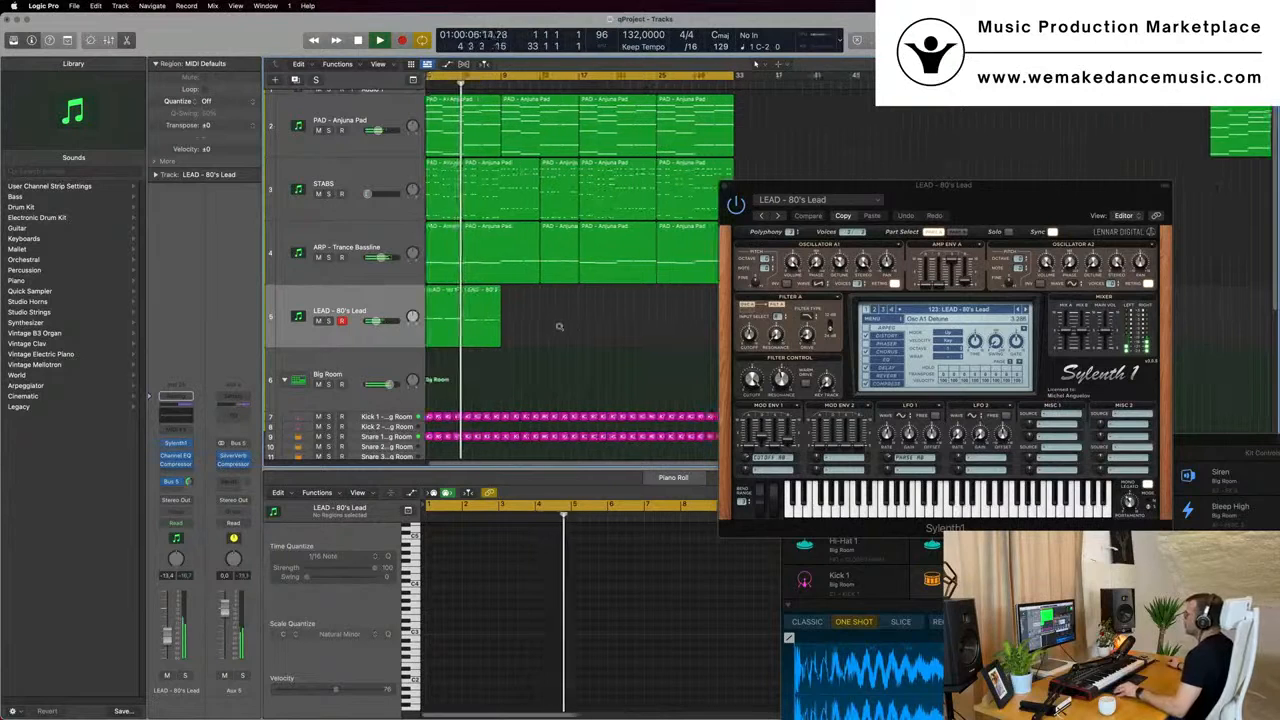
{"action": "scroll", "coordinate": [560, 329], "scroll_direction": "down", "scroll_amount": 3}
{"action": "scroll", "coordinate": [559, 329], "scroll_direction": "down", "scroll_amount": 1}
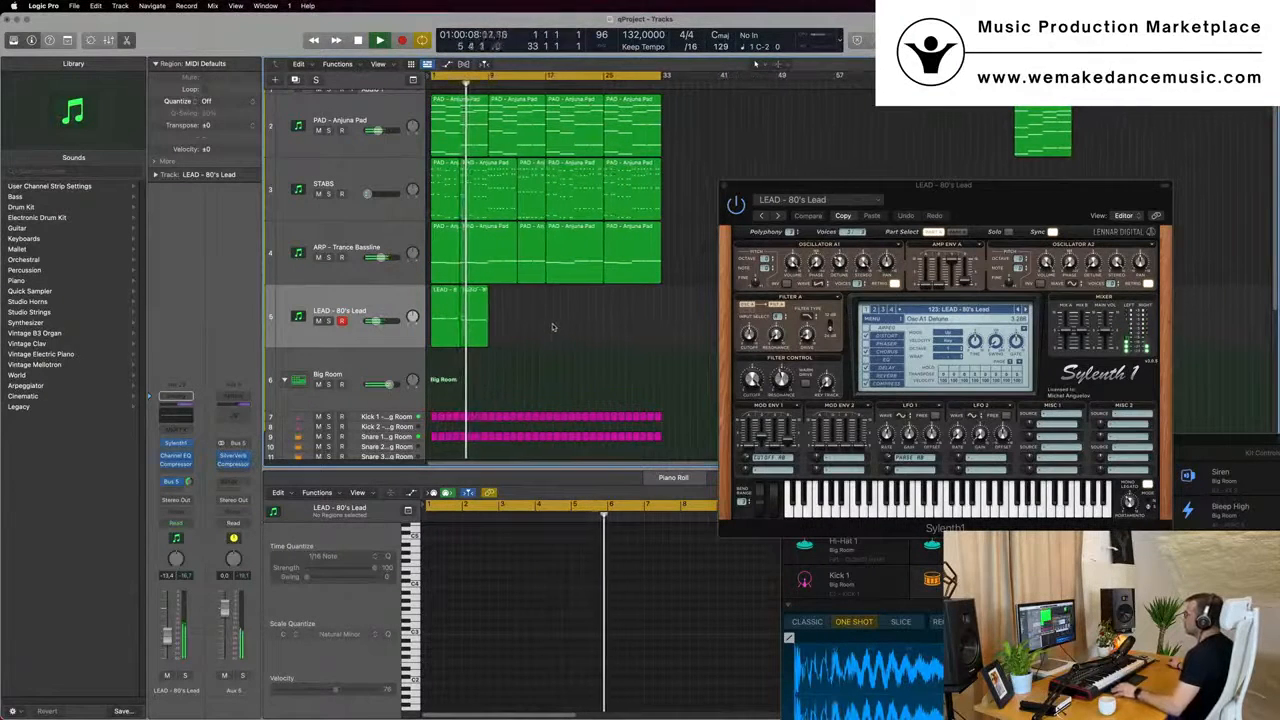
{"action": "key", "text": "Return"}
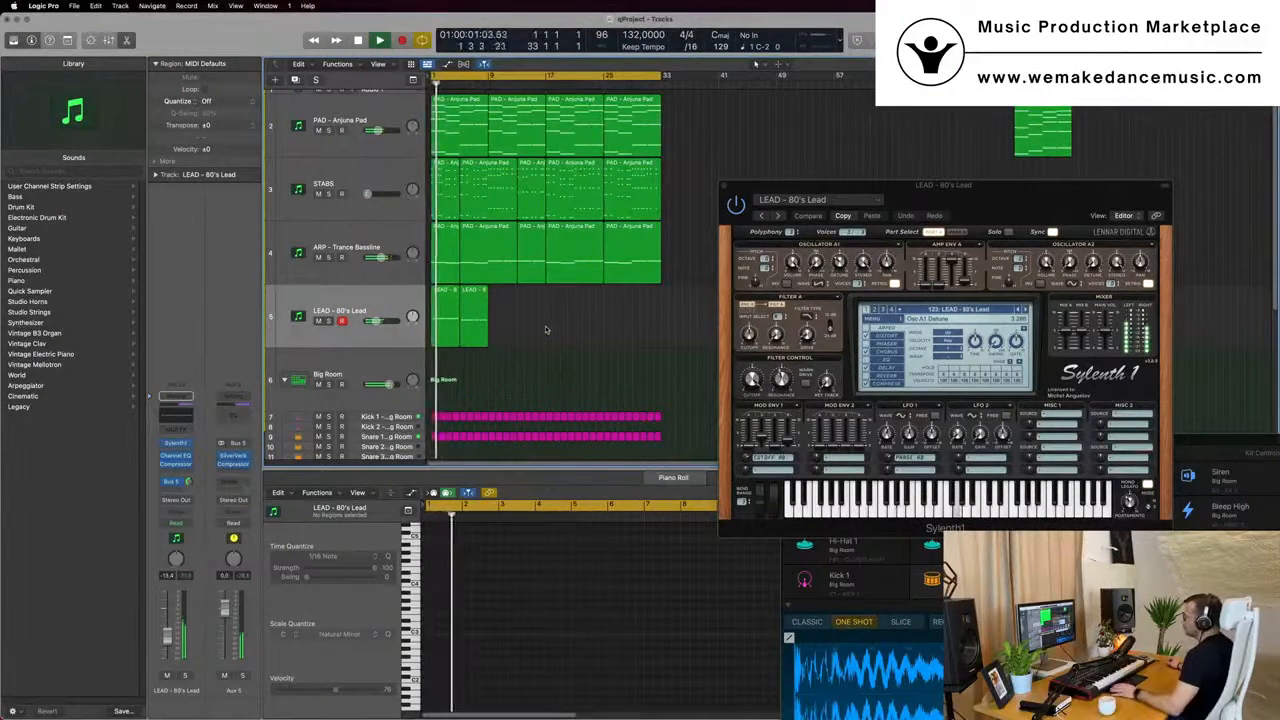
Play from the start and examine the first two ARP - Trance Bassline regions in the Piano Roll
{"action": "scroll", "coordinate": [538, 332], "scroll_direction": "up", "scroll_amount": 5}
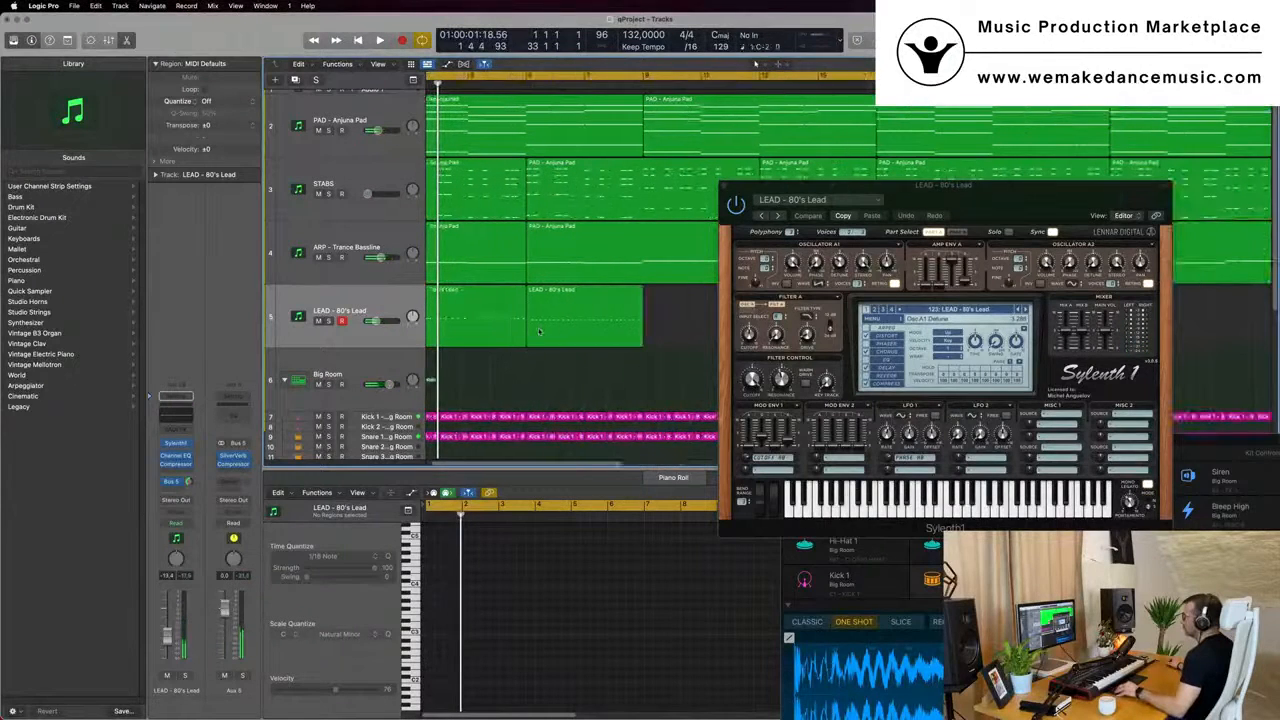
{"action": "left_click", "coordinate": [493, 272]}
{"action": "scroll", "coordinate": [493, 272], "scroll_direction": "down", "scroll_amount": 3}
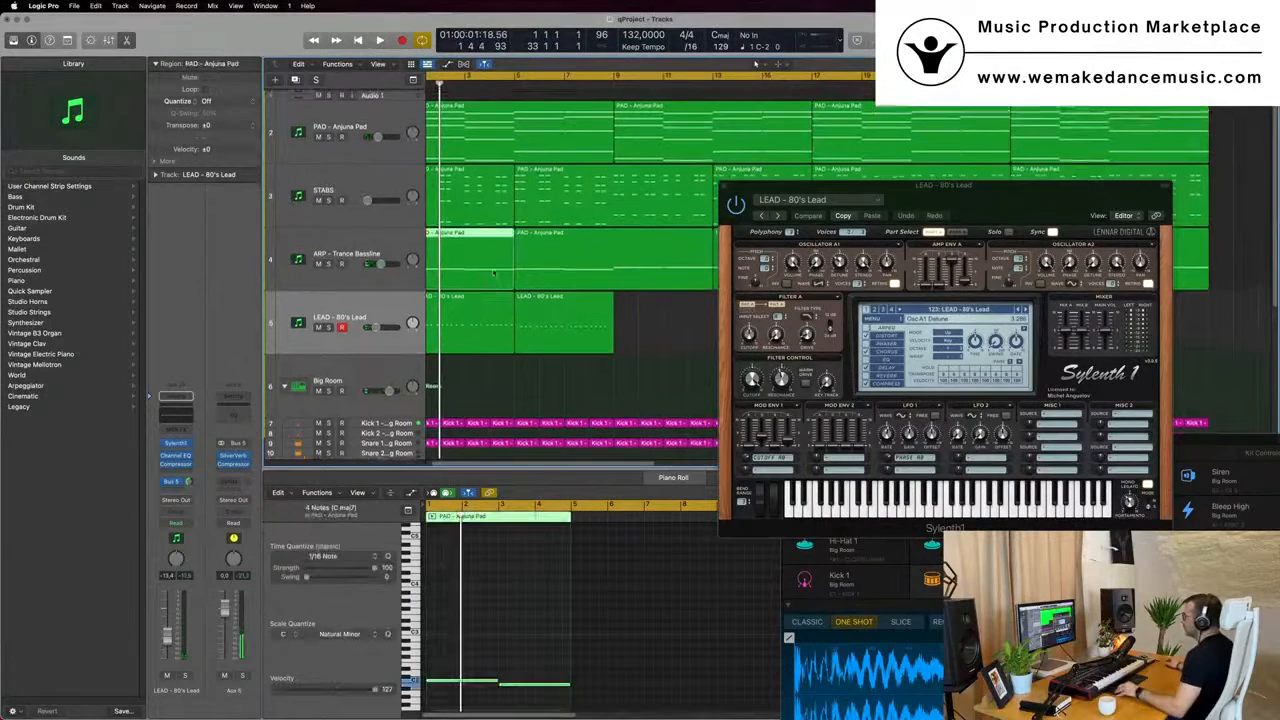
{"action": "key", "text": "Return"}
{"action": "key", "text": "space"}
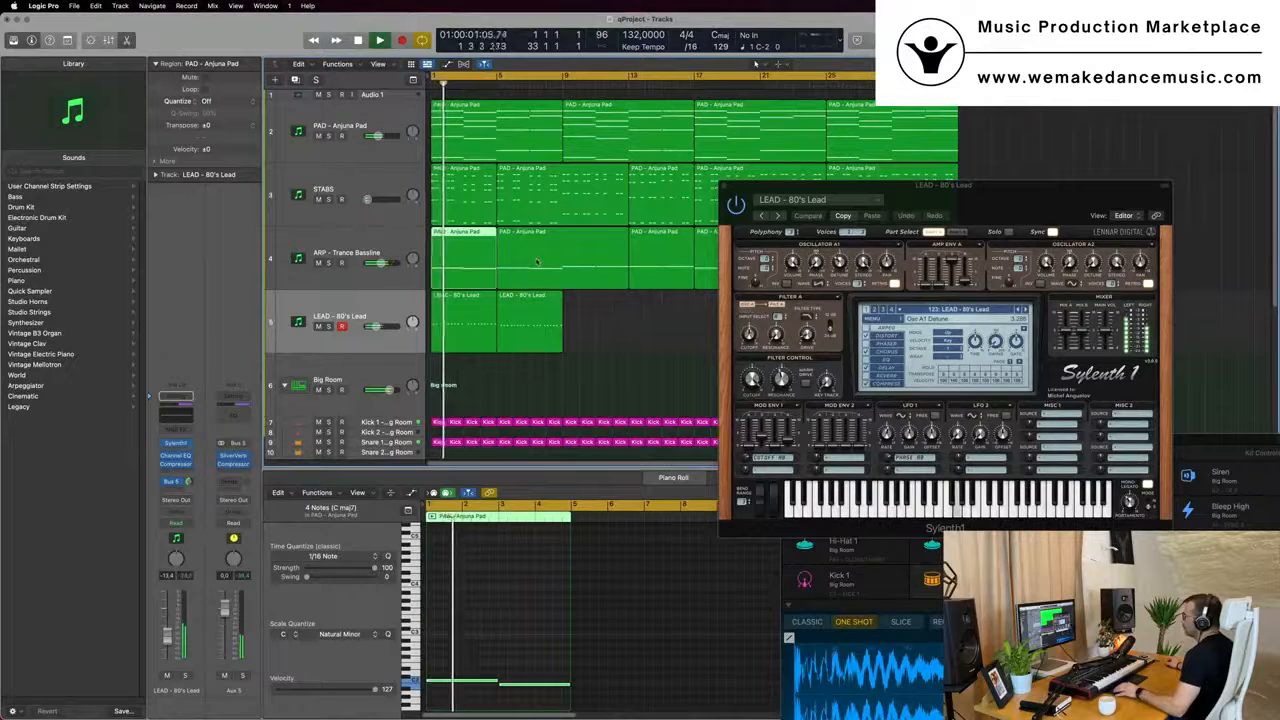
{"action": "left_click", "coordinate": [537, 262]}
{"action": "scroll", "coordinate": [537, 262], "scroll_direction": "down", "scroll_amount": 3}
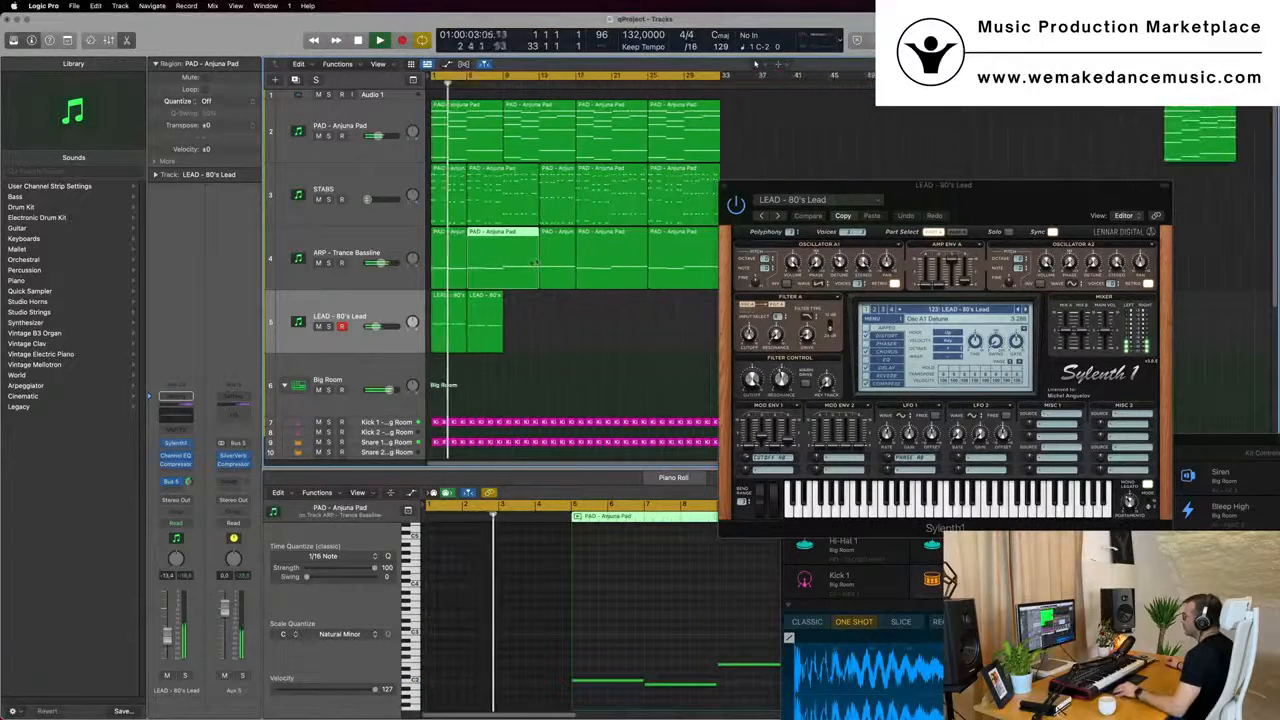
{"action": "left_click", "coordinate": [451, 260]}
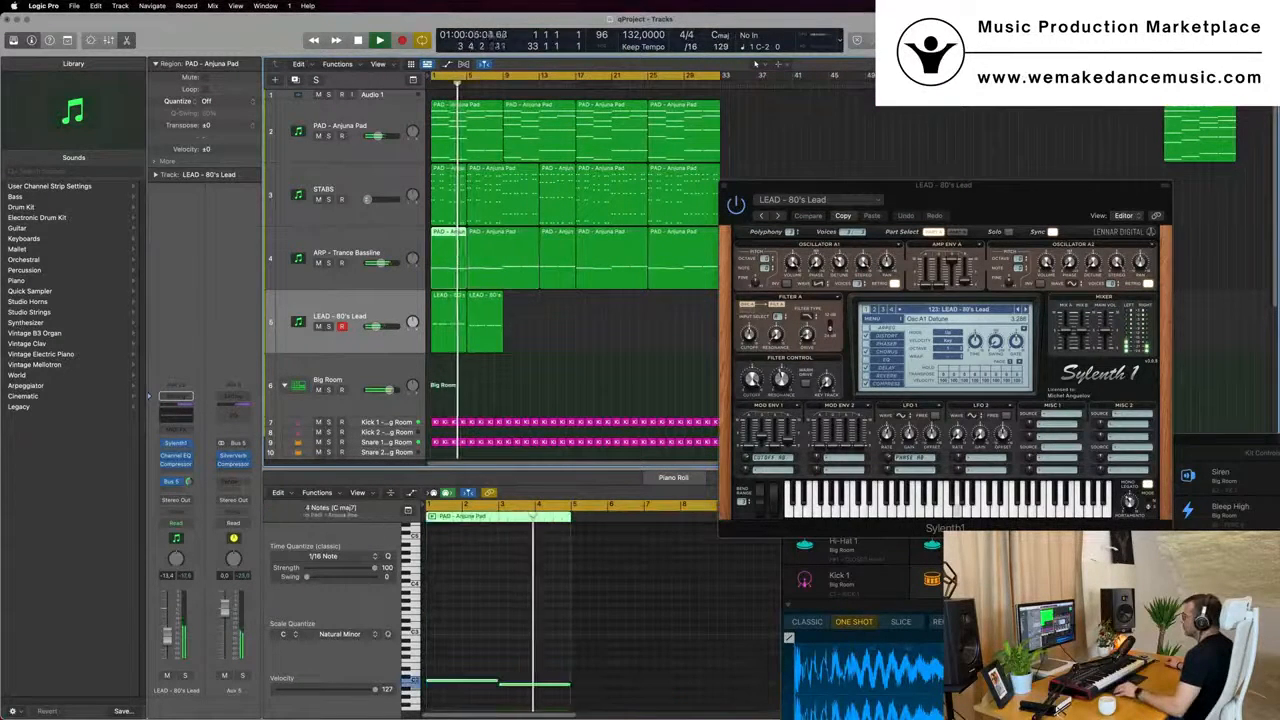
{"action": "scroll", "coordinate": [620, 261], "scroll_direction": "down", "scroll_amount": 1}
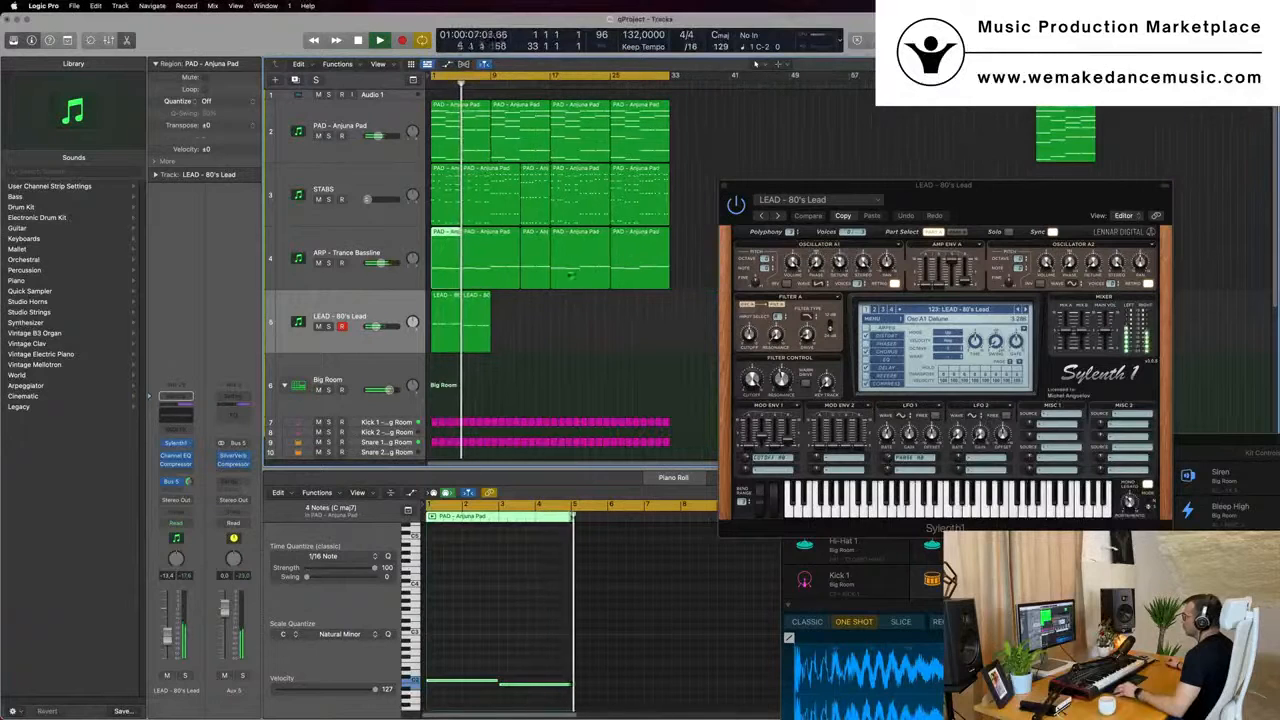
Delete the first four ARP - Trance Bassline regions and move the intact eight-bar region from bar 25 to bar 1
{"action": "left_click_drag", "start_coordinate": [564, 308], "coordinate": [498, 268]}
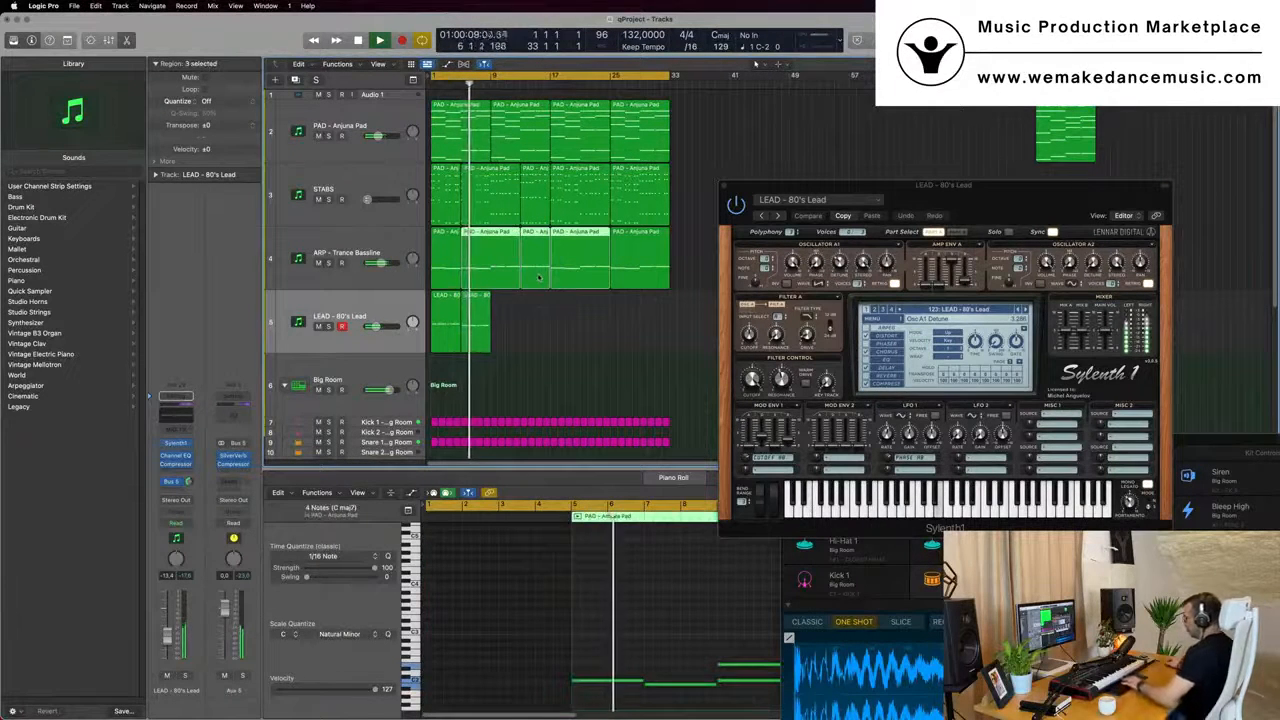
{"action": "key", "text": "Delete"}
{"action": "left_click", "coordinate": [440, 268]}
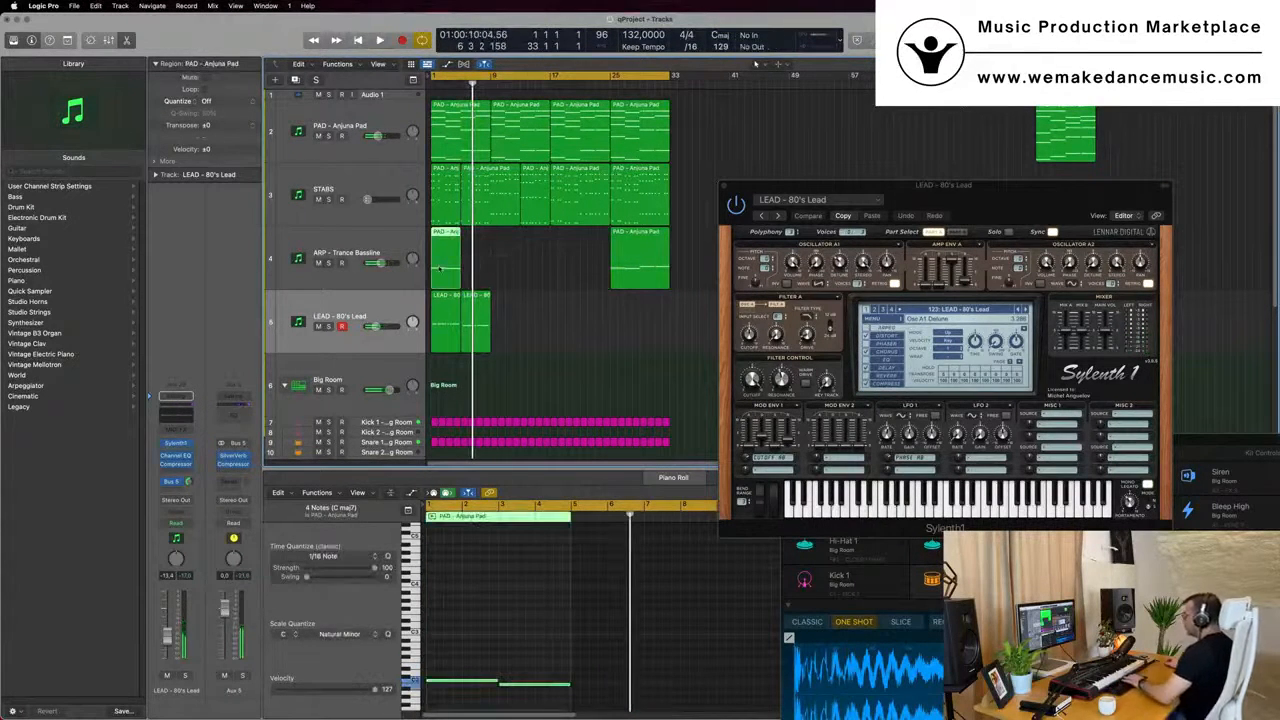
{"action": "key", "text": "Delete"}
{"action": "left_click_drag", "start_coordinate": [632, 250], "coordinate": [452, 197]}
Replace the split regions on the STABS track with copies of its intact eight-bar region and check the playback
{"action": "left_click", "coordinate": [558, 201]}
{"action": "left_click", "coordinate": [534, 202]}
{"action": "key", "text": "Delete"}
{"action": "key", "text": "Delete"}
{"action": "left_click_drag", "start_coordinate": [572, 199], "coordinate": [532, 198]}
{"action": "key", "text": "space"}
Copy the two eight-bar ARP - Trance Bassline regions from bars 1 and 9 to bars 17 and 25
{"action": "left_click", "coordinate": [500, 270]}
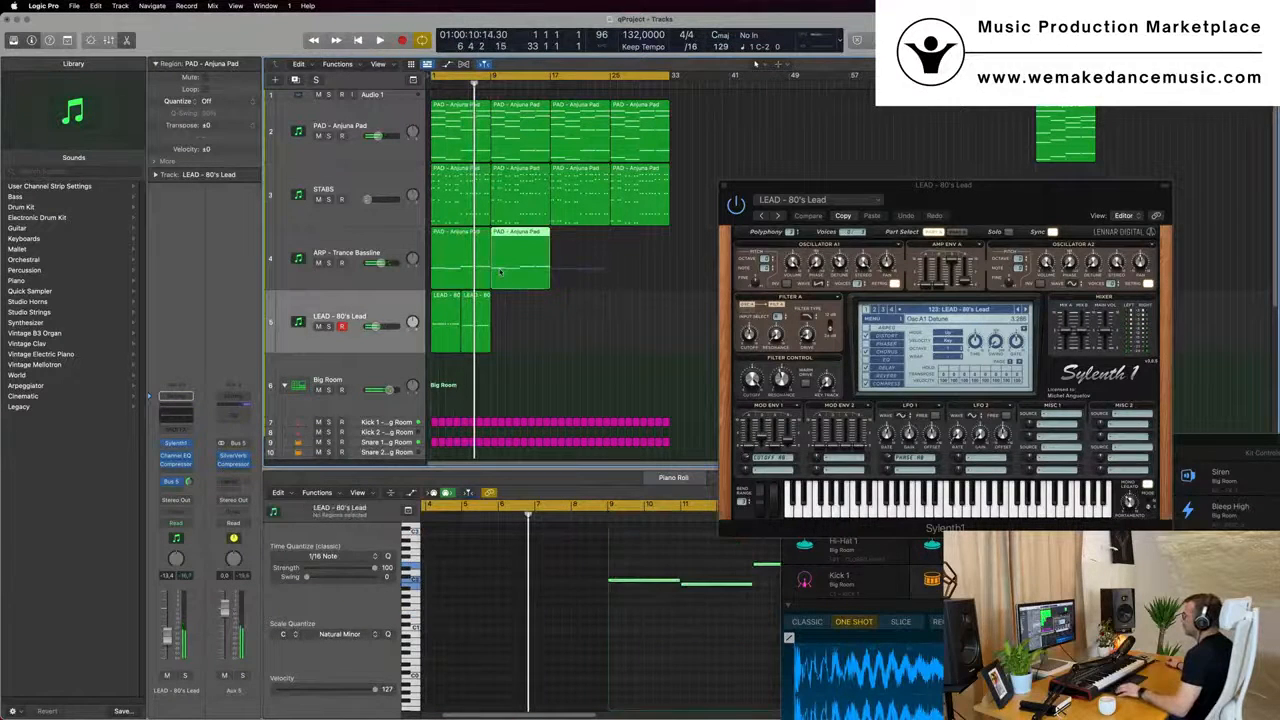
{"action": "left_click", "coordinate": [468, 263], "text": "shift"}
{"action": "left_click_drag", "start_coordinate": [468, 263], "coordinate": [578, 265]}
Repeat the two lead regions three times to fill all 32 bars and play the arrangement
{"action": "left_click_drag", "start_coordinate": [557, 330], "coordinate": [432, 332]}
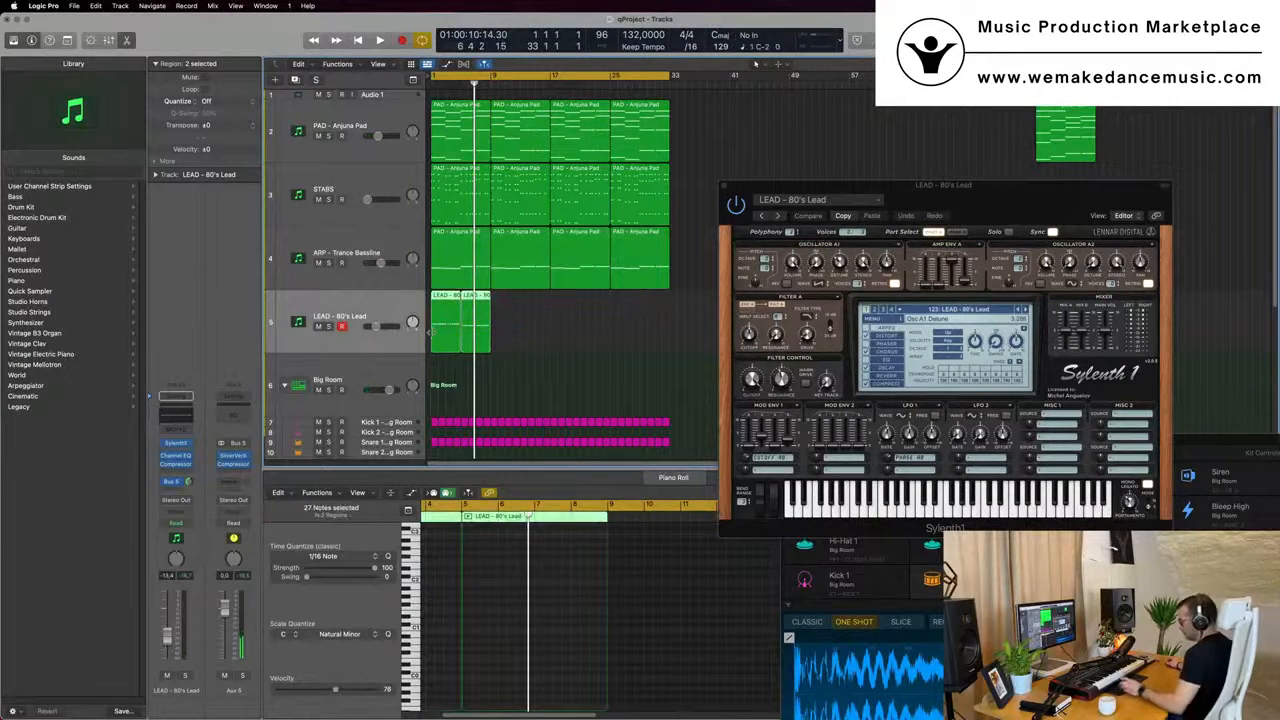
{"action": "key", "text": "super+r"}
{"action": "key", "text": "super+r"}
{"action": "key", "text": "super+r"}
{"action": "key", "text": "space"}
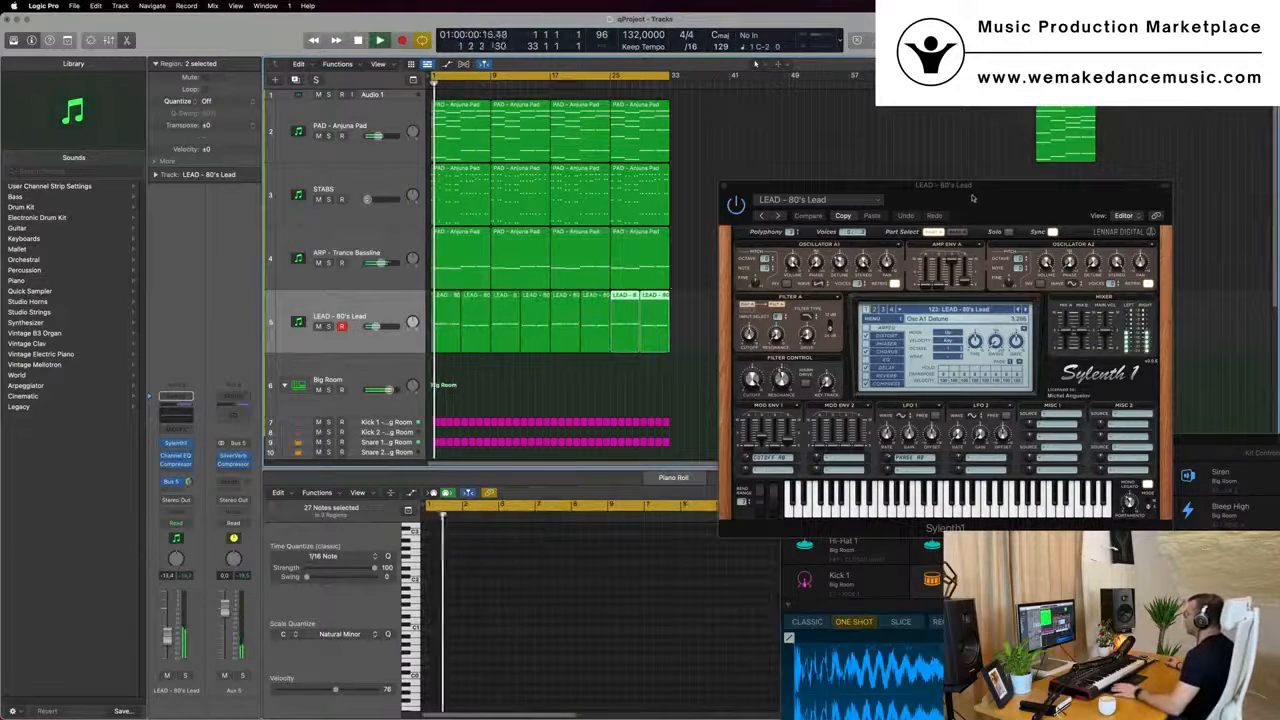
Select all regions on the lead track during playback and move its Sylenth1 window clear of the arrangement
{"action": "left_click_drag", "start_coordinate": [973, 198], "coordinate": [750, 204]}
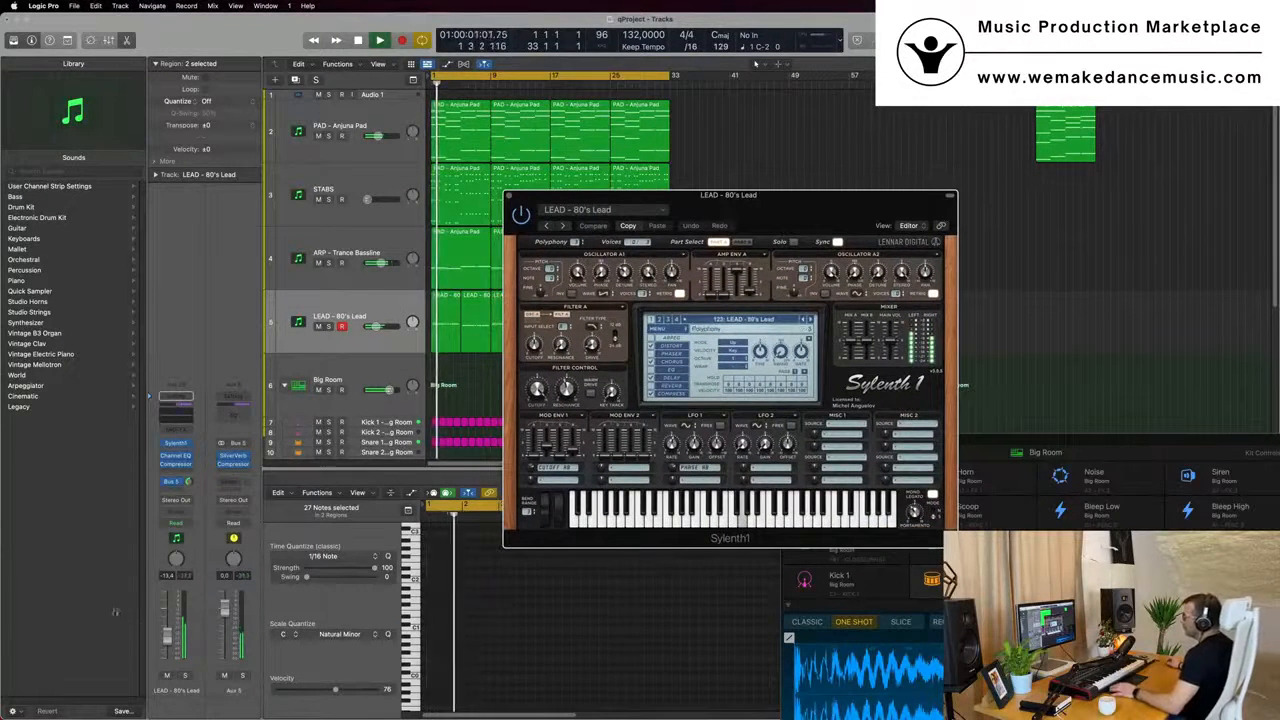
{"action": "left_click", "coordinate": [335, 317]}
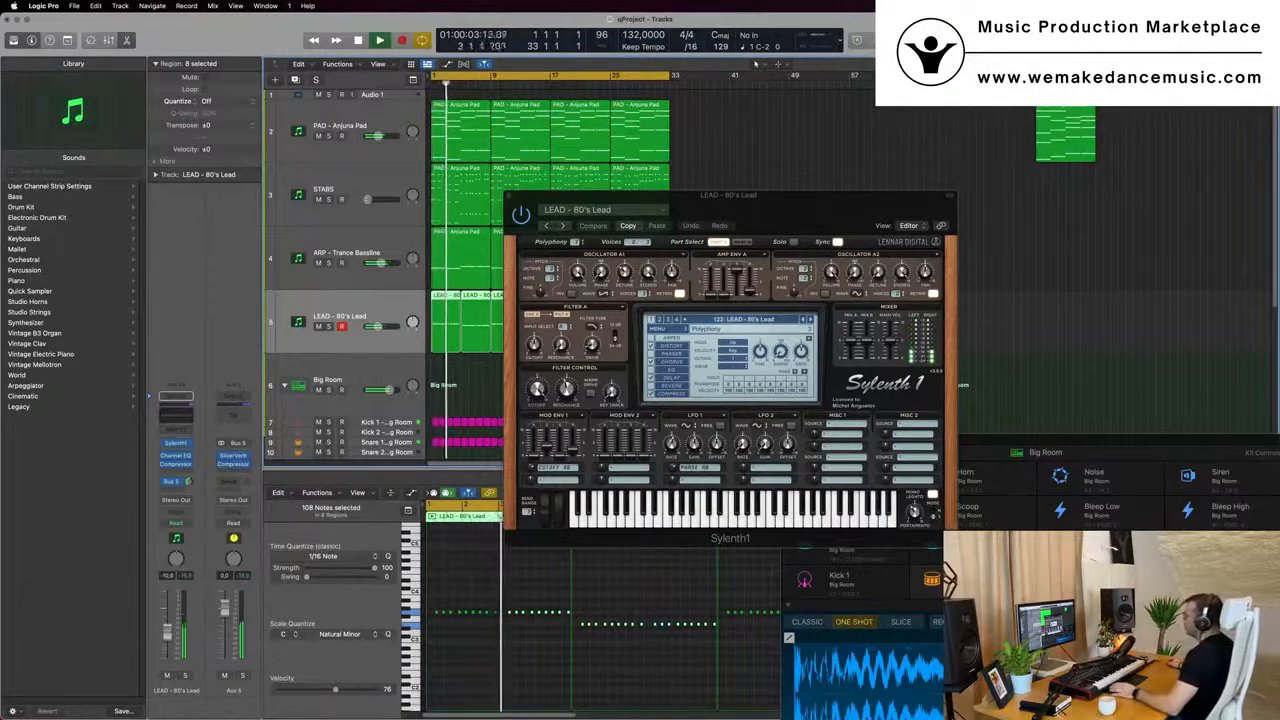
{"action": "left_click_drag", "start_coordinate": [728, 195], "coordinate": [1061, 185]}
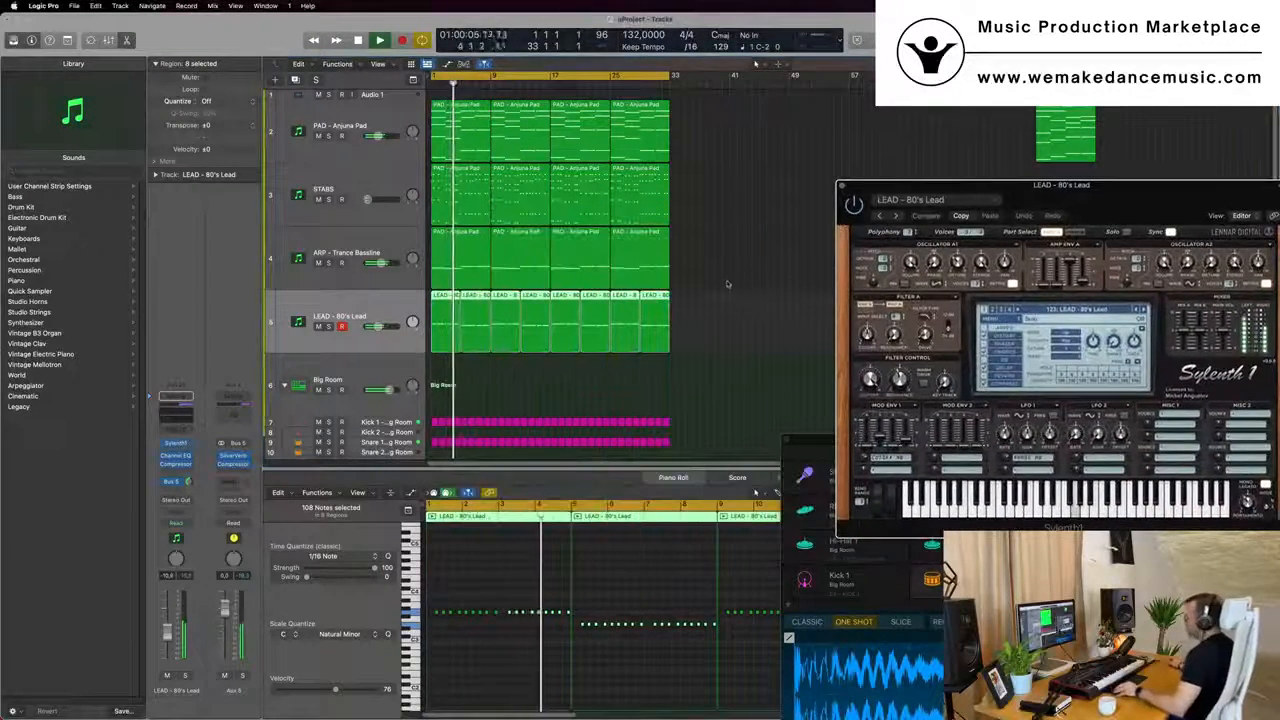
{"action": "key", "text": "super+Left"}
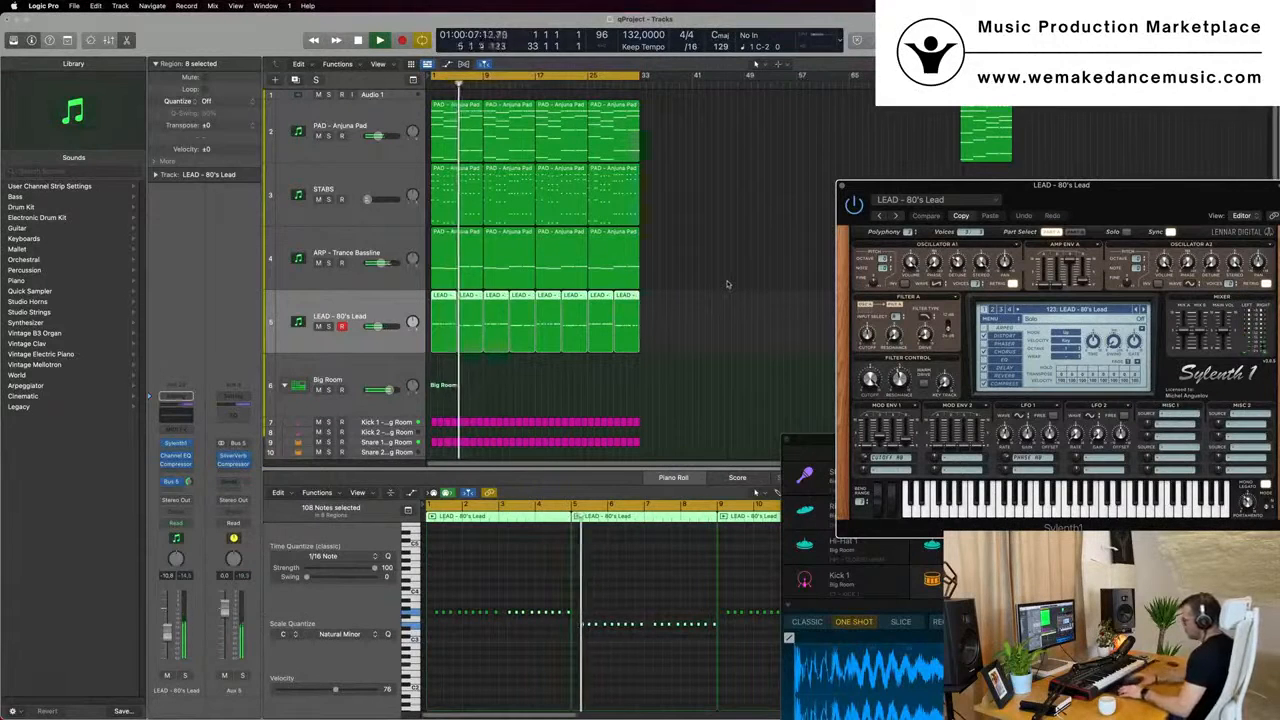
Repeat all regions once to extend the arrangement to 64 bars, and add the secondary time ruler above the tracks
{"action": "key", "text": "super+r"}
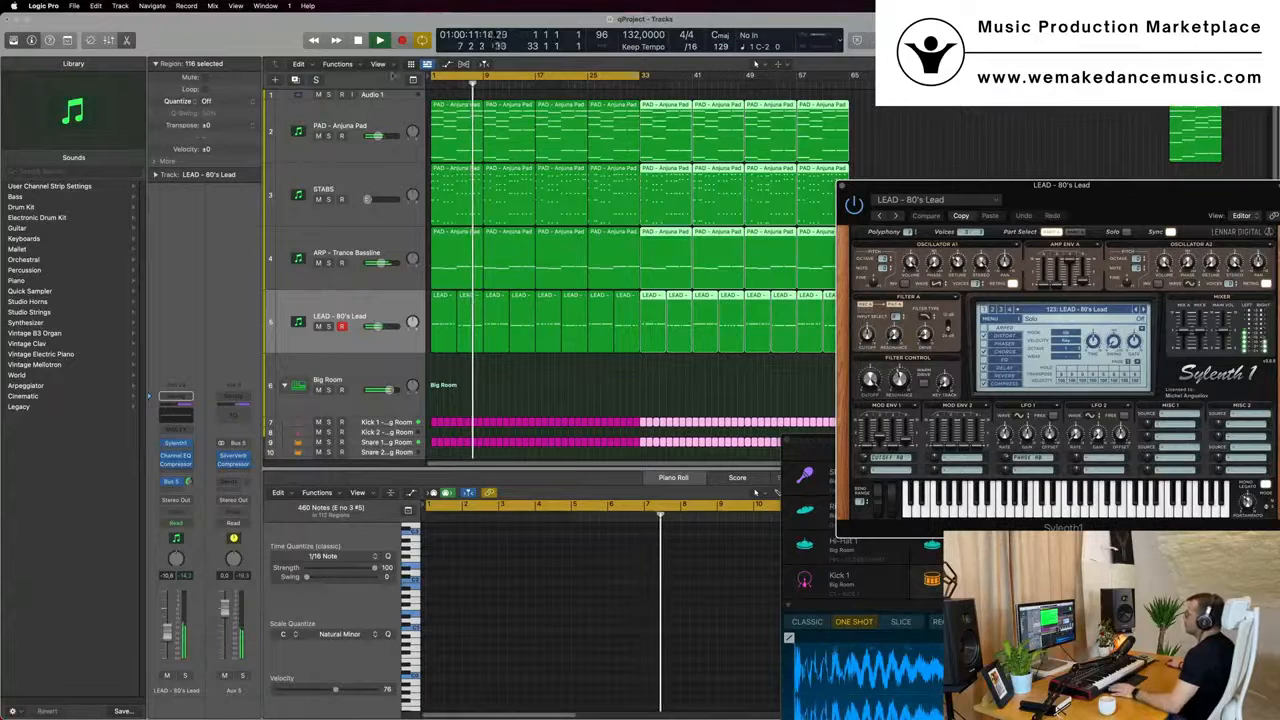
{"action": "key", "text": "g"}
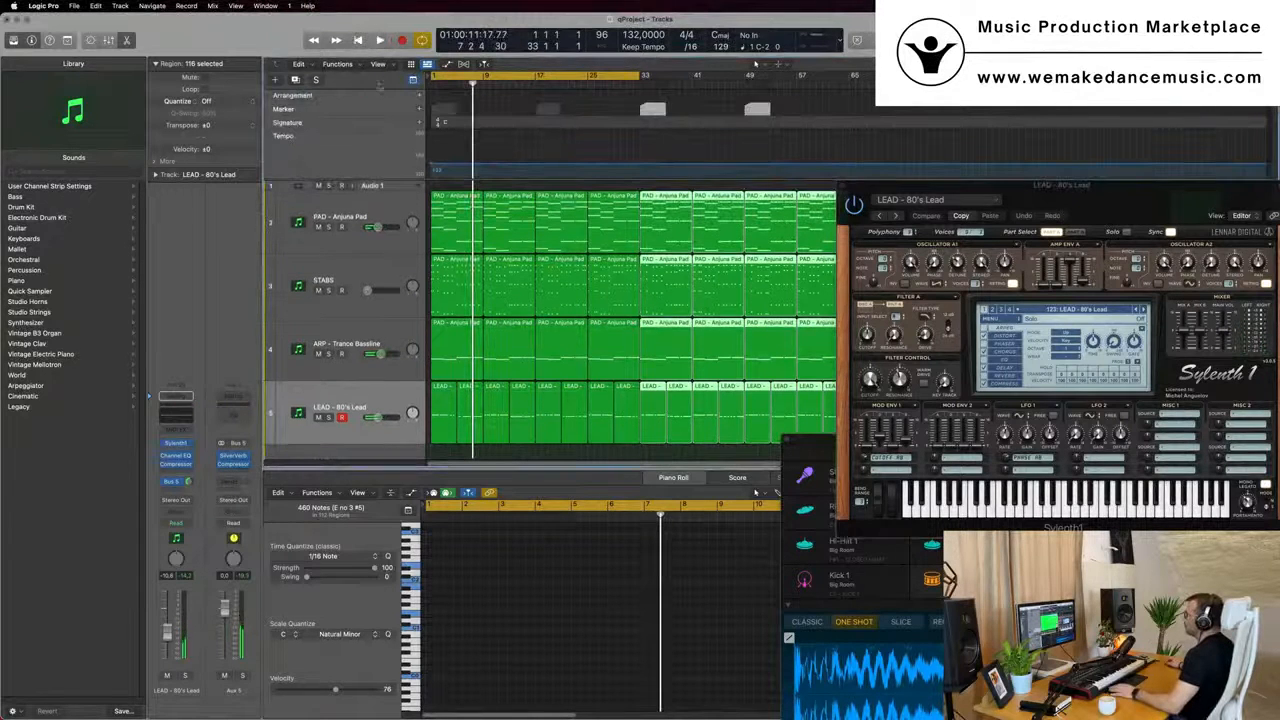
{"action": "left_click", "coordinate": [389, 66]}
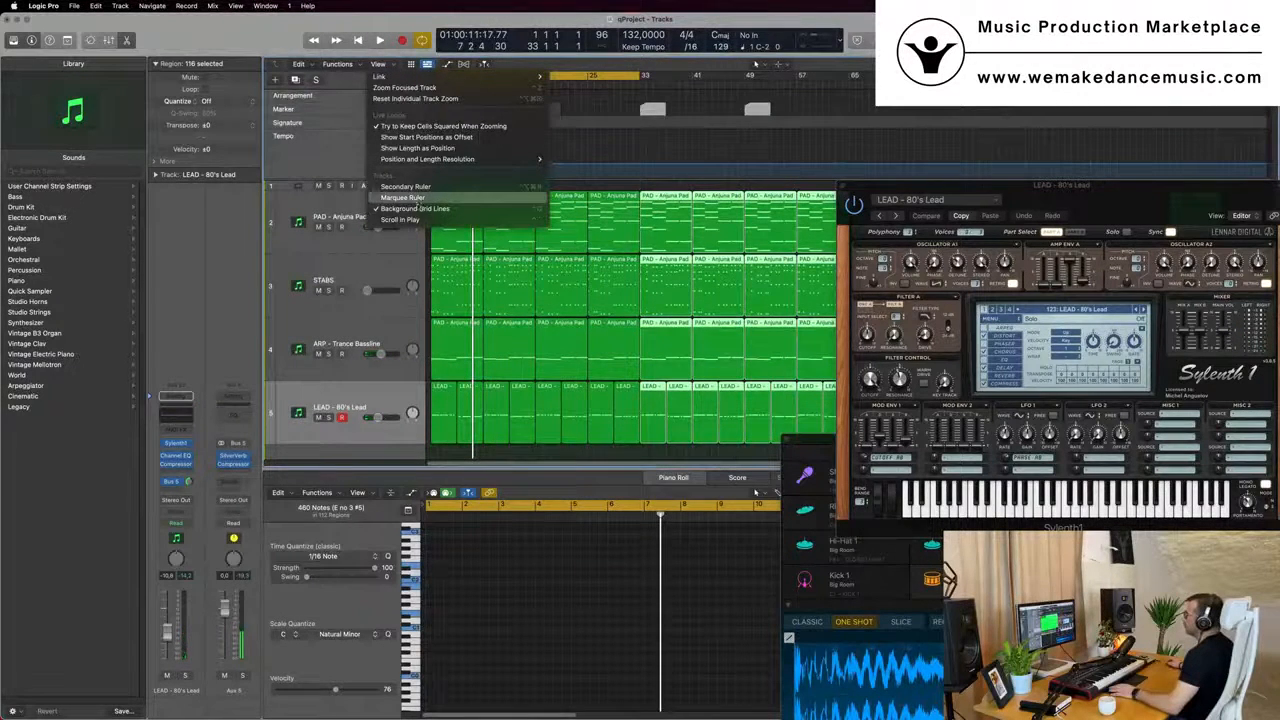
{"action": "left_click", "coordinate": [405, 186]}
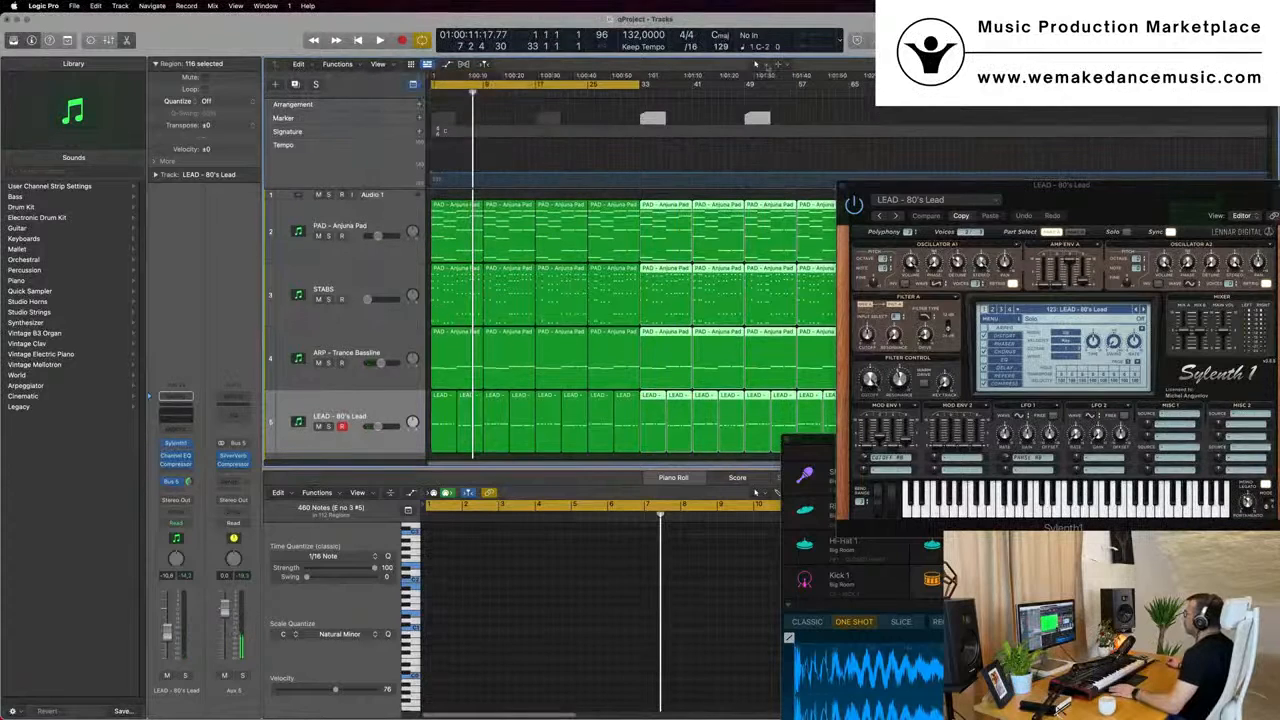
Extend the cycle range to bar 65, return the playhead to the start and hide the global tracks
{"action": "left_click_drag", "start_coordinate": [638, 86], "coordinate": [848, 100]}
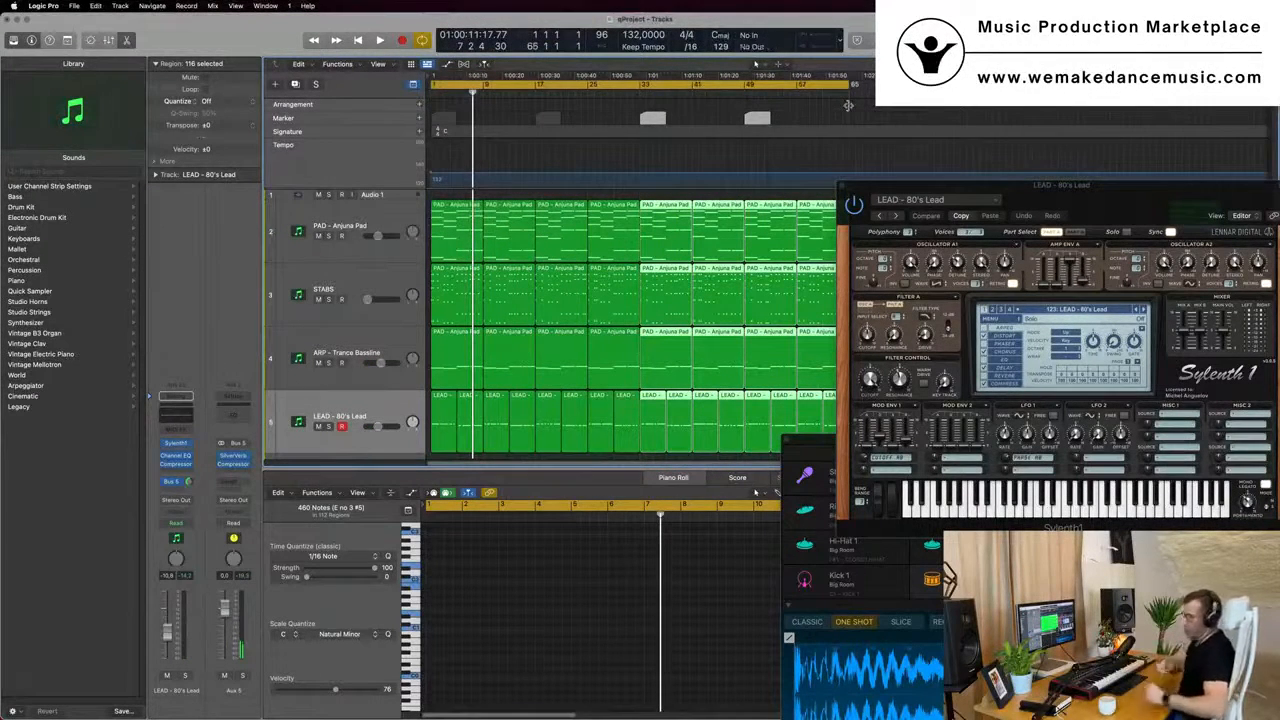
{"action": "left_click", "coordinate": [660, 161]}
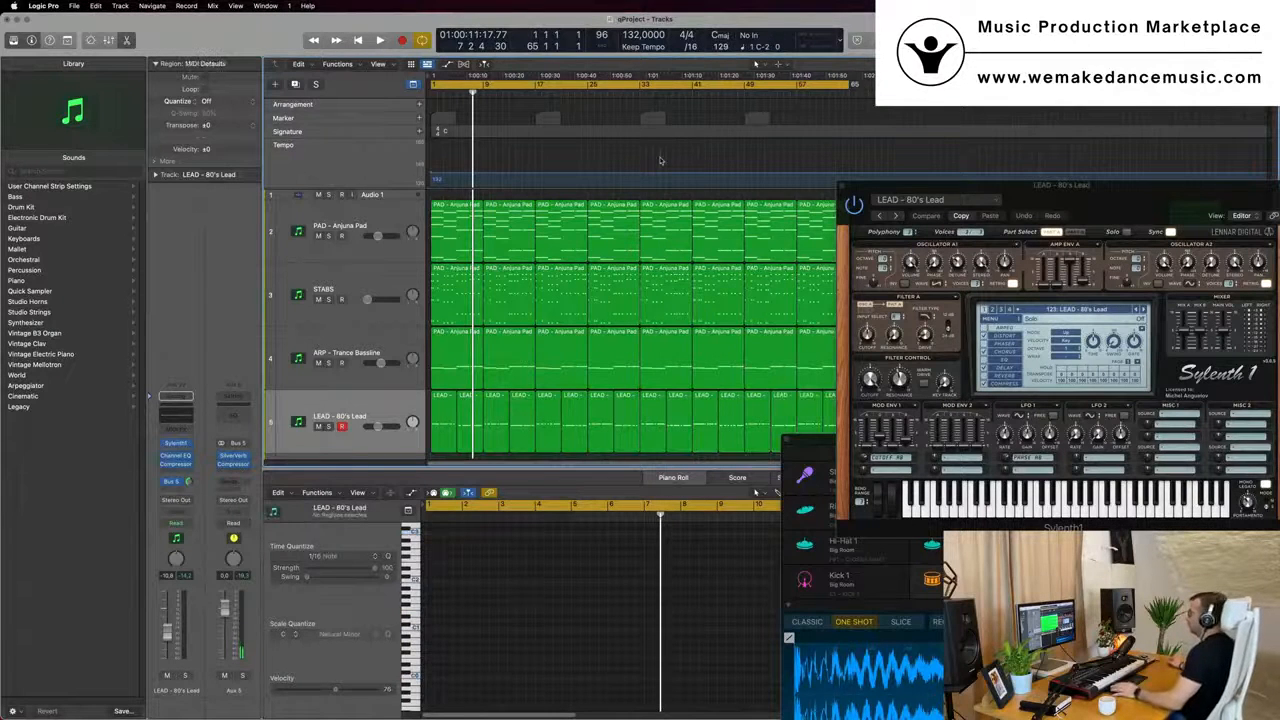
{"action": "key", "text": "Return"}
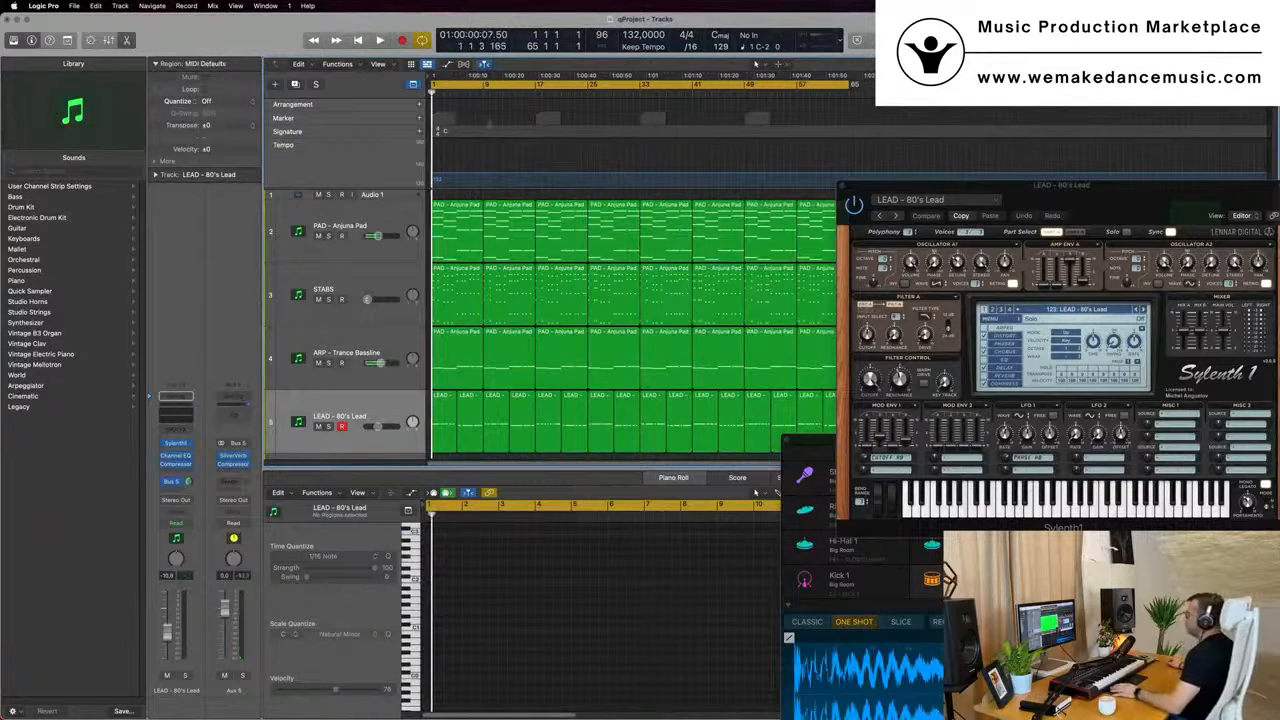
{"action": "left_click", "coordinate": [411, 88]}
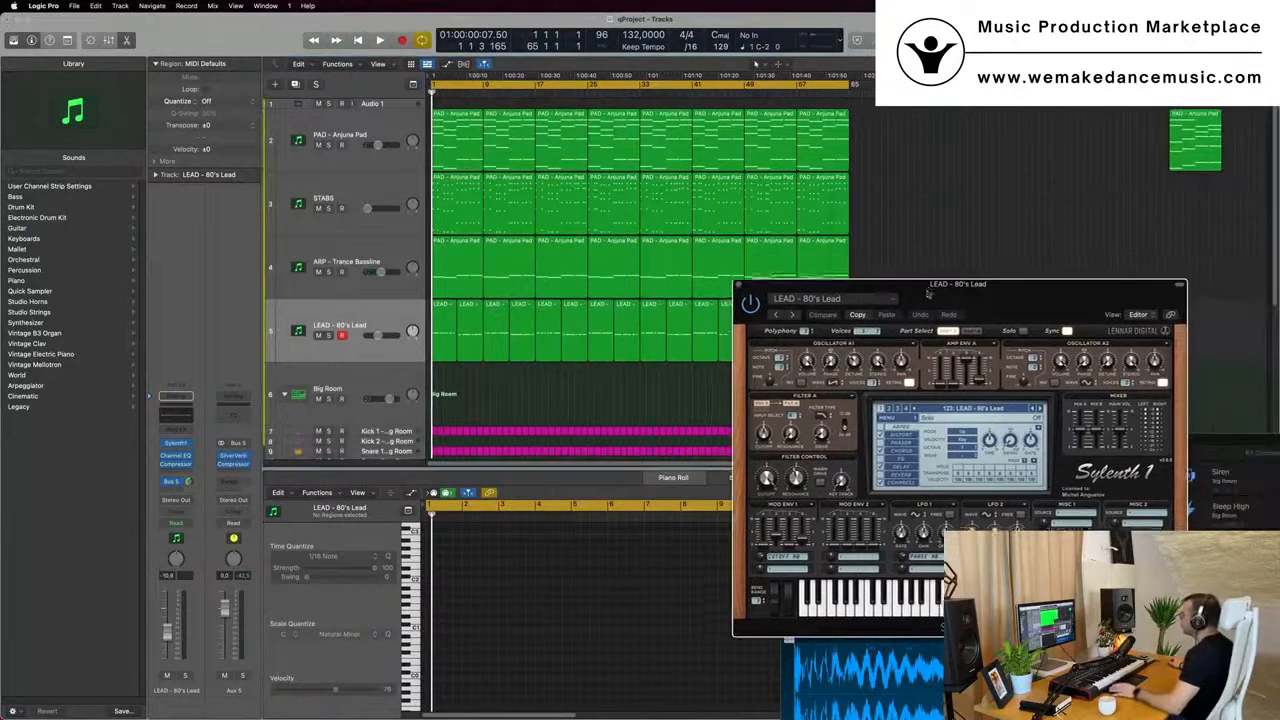
Play the arrangement from the start and bring the LEAD - 80's Lead track's Sylenth1 window back into view
{"action": "key", "text": "space"}
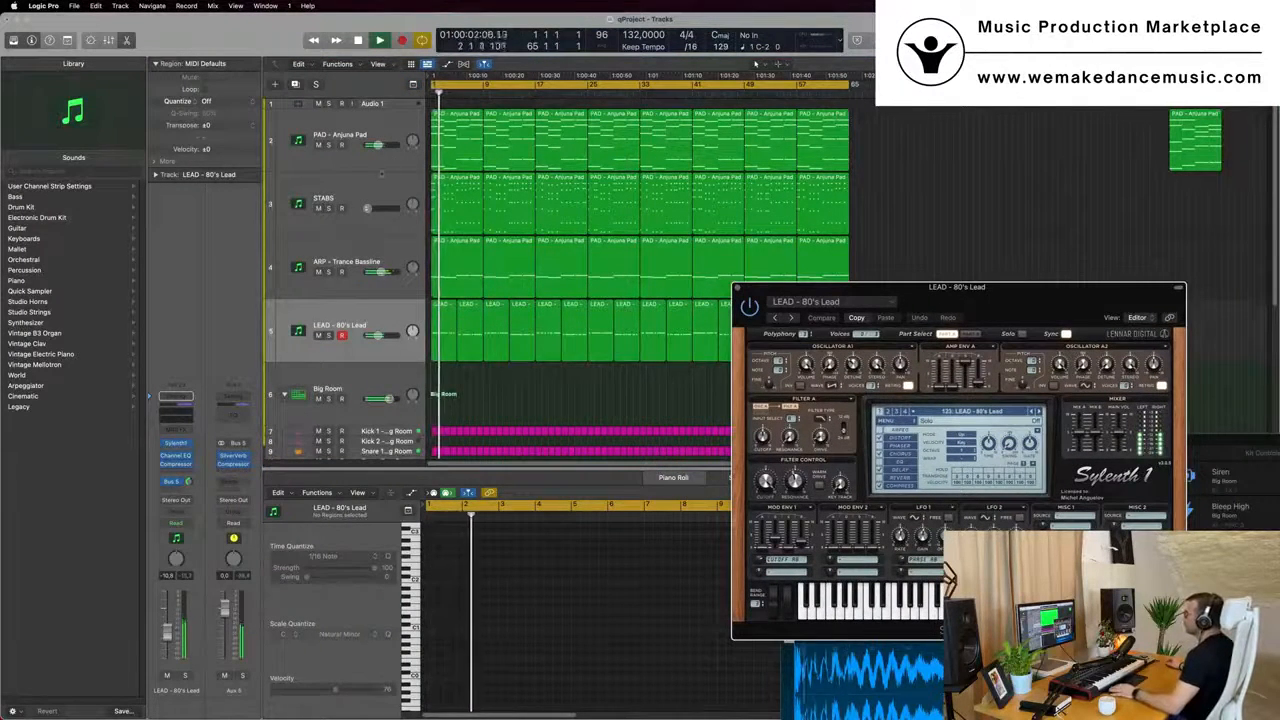
{"action": "left_click", "coordinate": [345, 192]}
{"action": "left_click_drag", "start_coordinate": [1002, 284], "coordinate": [825, 255]}
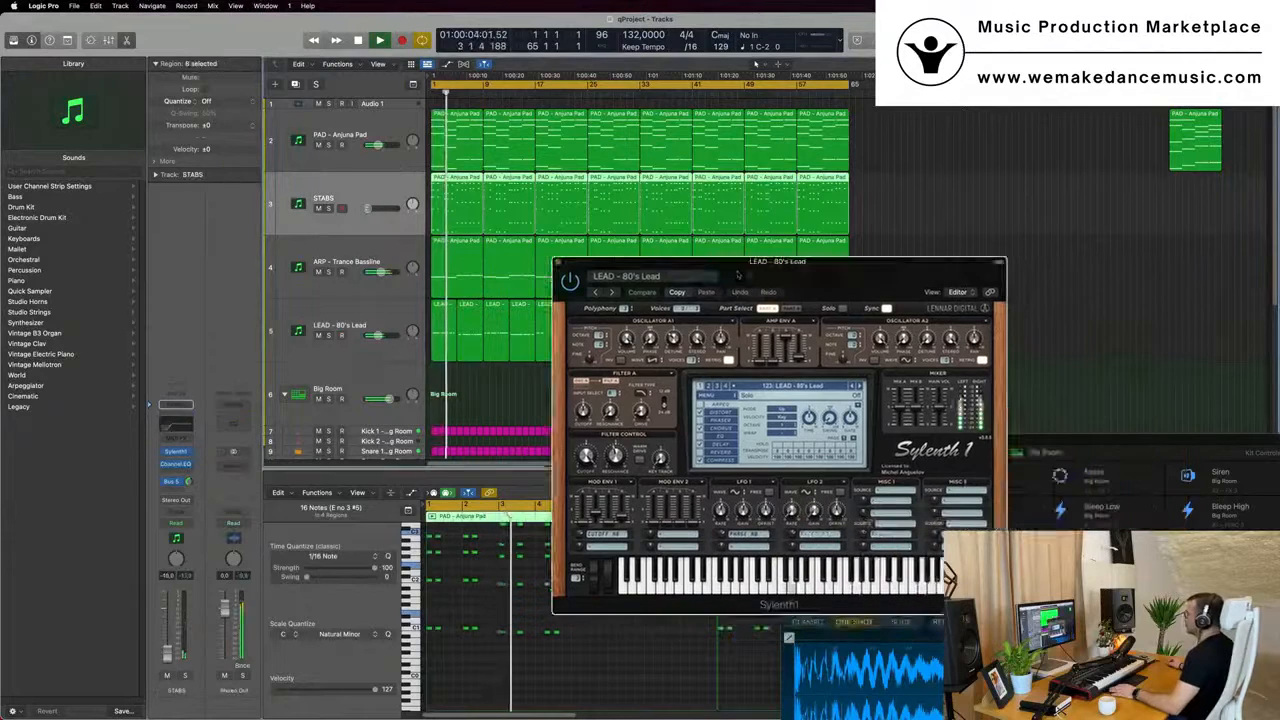
{"action": "key", "text": "v"}
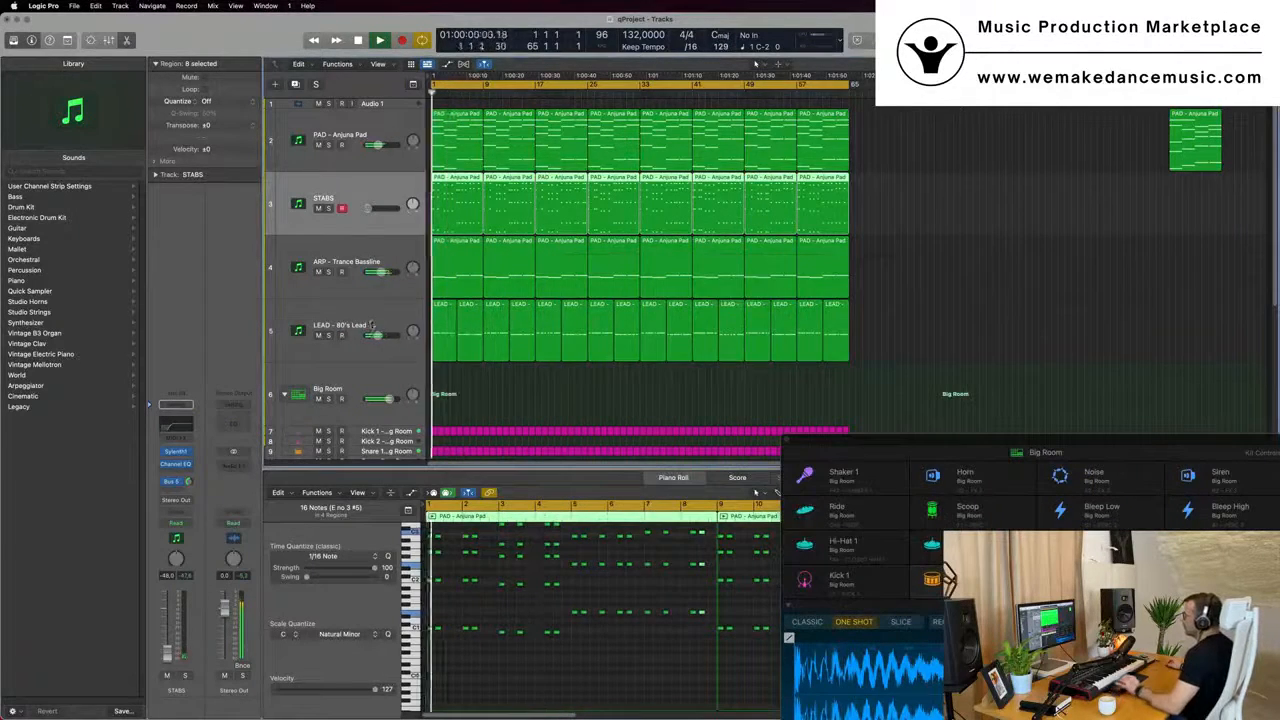
{"action": "left_click", "coordinate": [371, 325]}
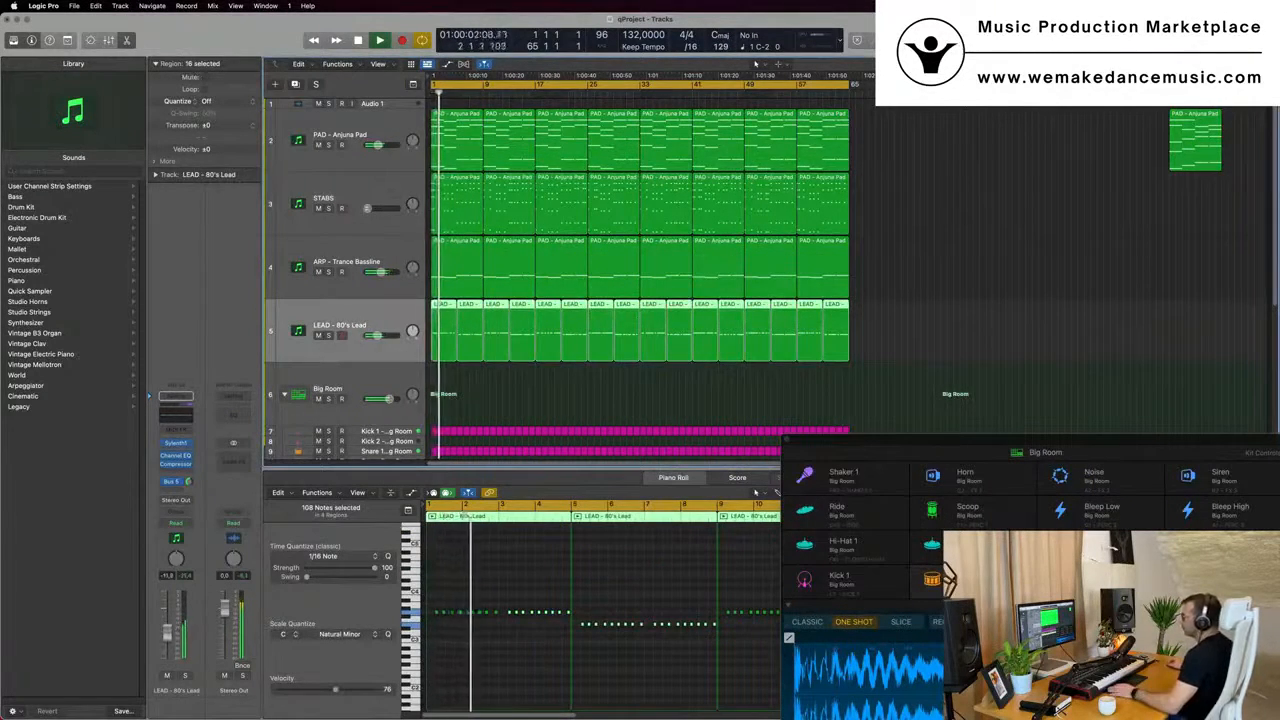
{"action": "key", "text": "v"}
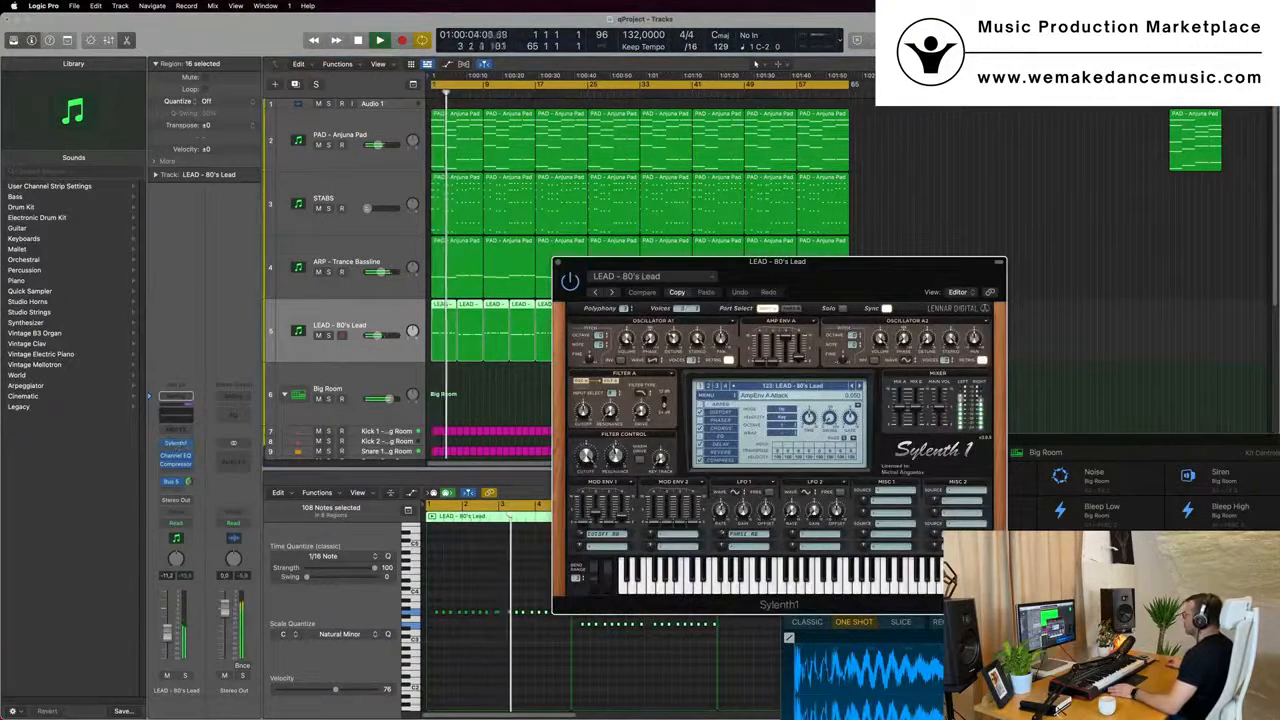
{"action": "left_click_drag", "start_coordinate": [796, 275], "coordinate": [797, 195]}
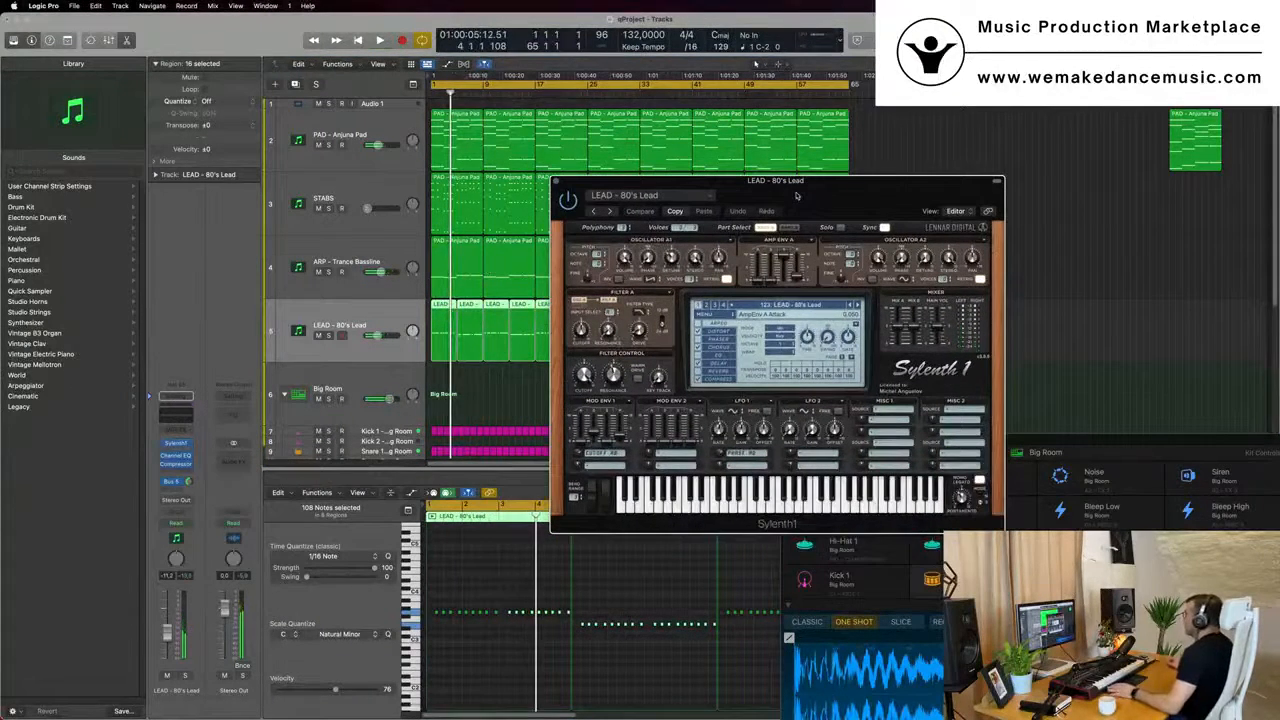
{"action": "key", "text": "space"}
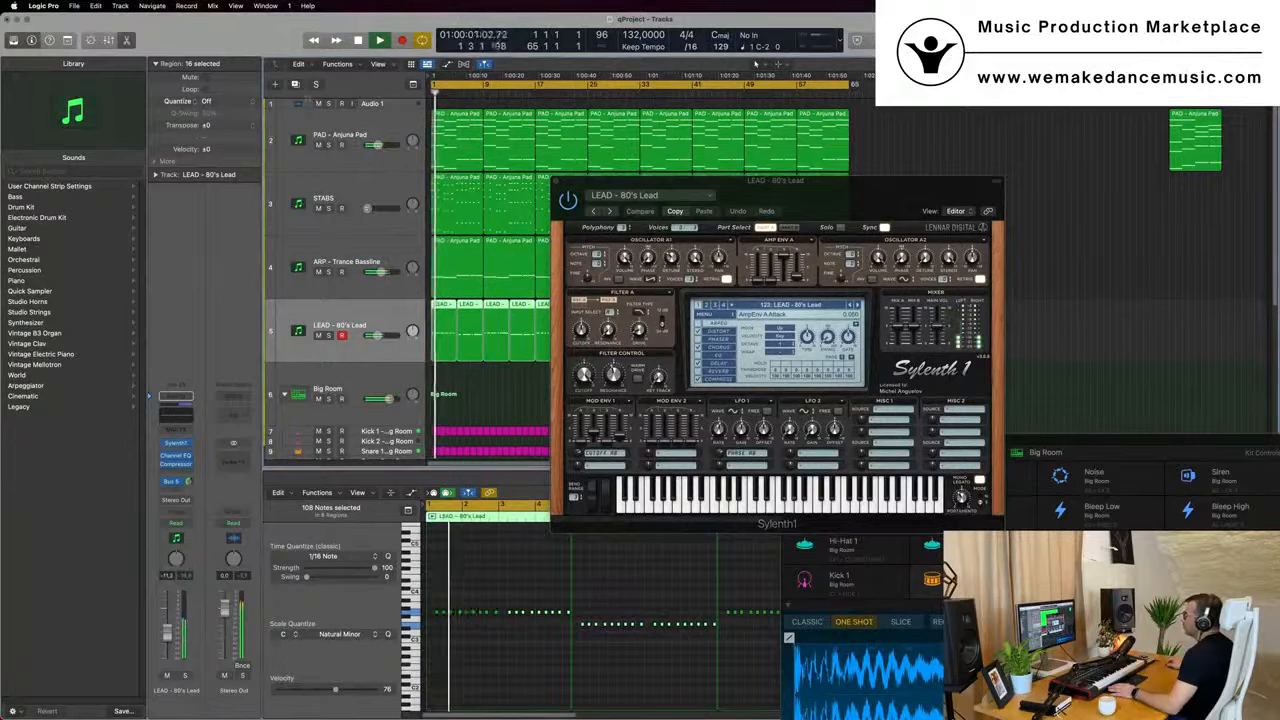
Duplicate the LEAD - 80's Lead track with its settings, copy all its regions onto the duplicate and mute the duplicate
{"action": "key", "text": "super+d"}
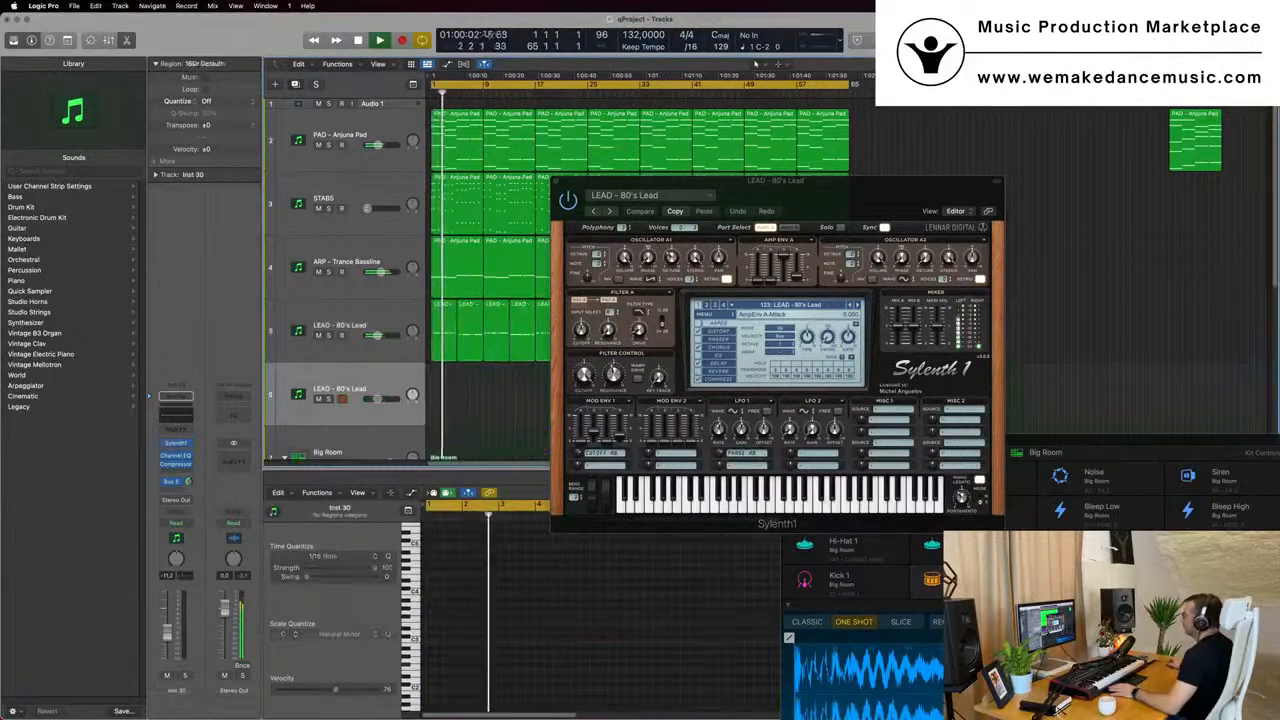
{"action": "left_click_drag", "start_coordinate": [797, 195], "coordinate": [1073, 191]}
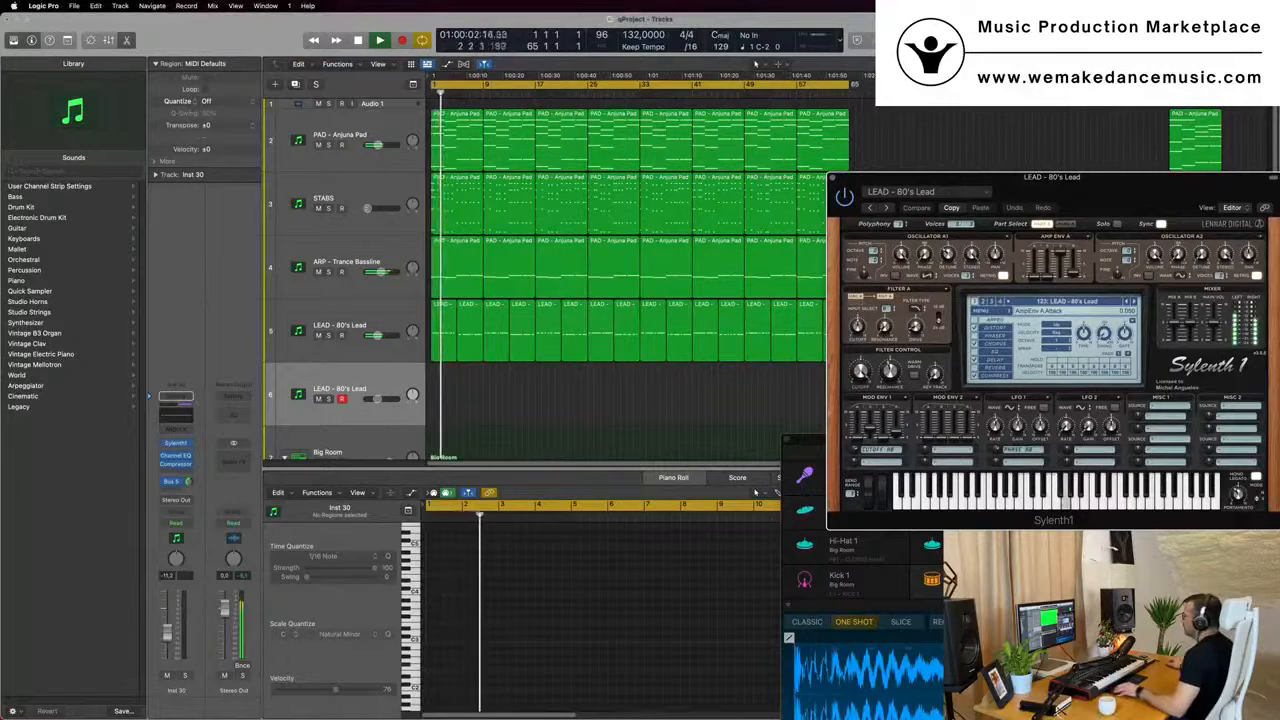
{"action": "left_click_drag", "start_coordinate": [452, 384], "coordinate": [896, 336]}
{"action": "left_click_drag", "start_coordinate": [896, 181], "coordinate": [1182, 177]}
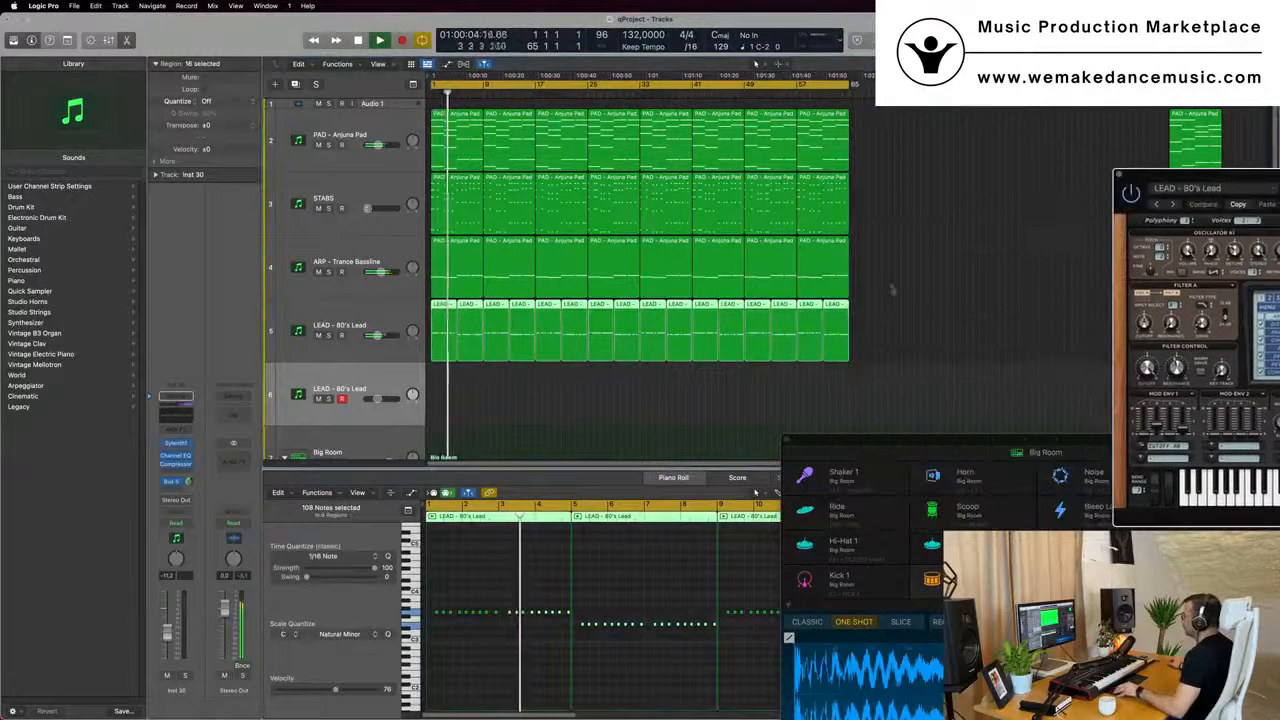
{"action": "left_click_drag", "start_coordinate": [437, 328], "coordinate": [438, 384]}
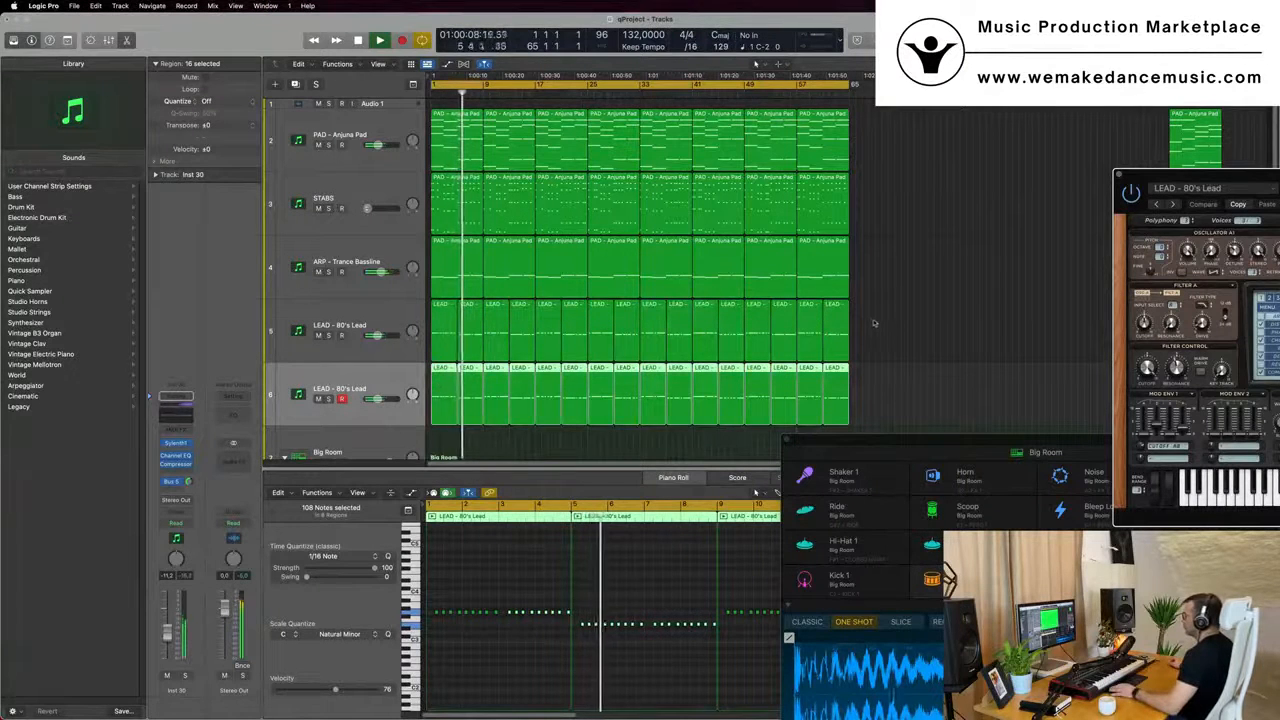
{"action": "left_click", "coordinate": [319, 399]}
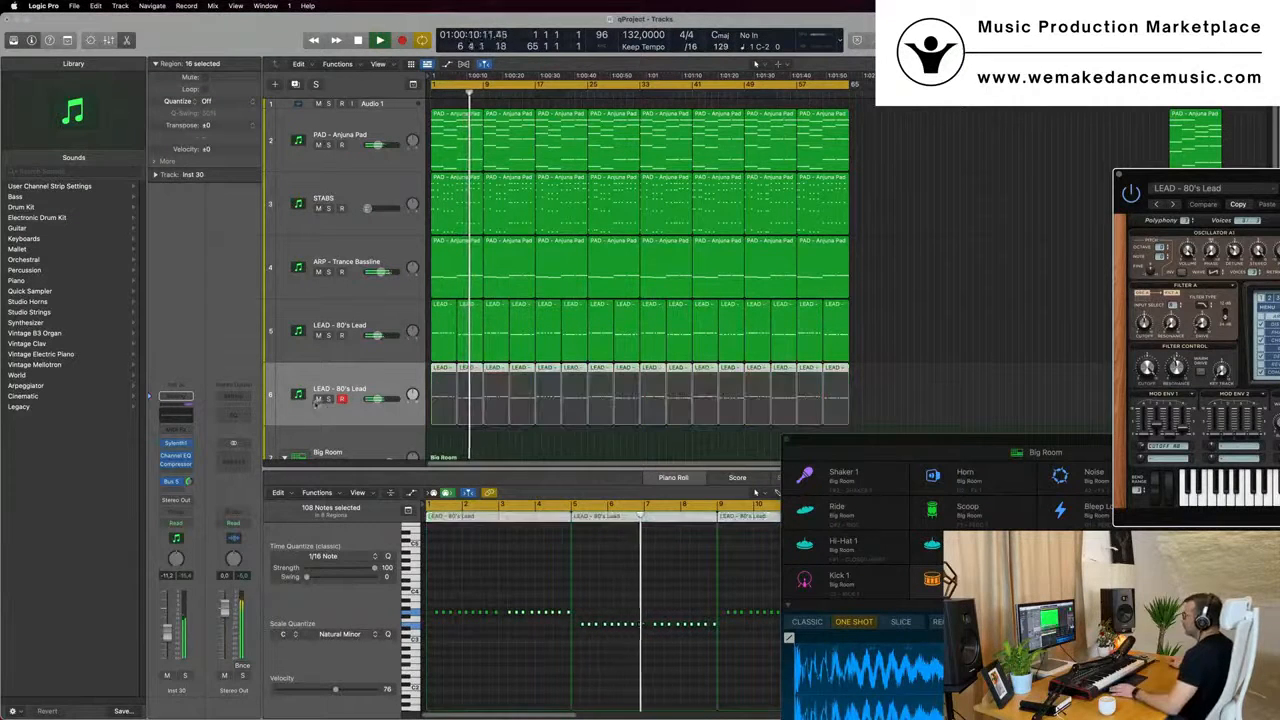
Change the original lead track's Sylenth1 preset to LEAD - Basic Super Saw, auditioning the presets in between during playback
{"action": "left_click", "coordinate": [362, 325]}
{"action": "left_click_drag", "start_coordinate": [1250, 180], "coordinate": [666, 186]}
{"action": "left_click", "coordinate": [660, 208]}
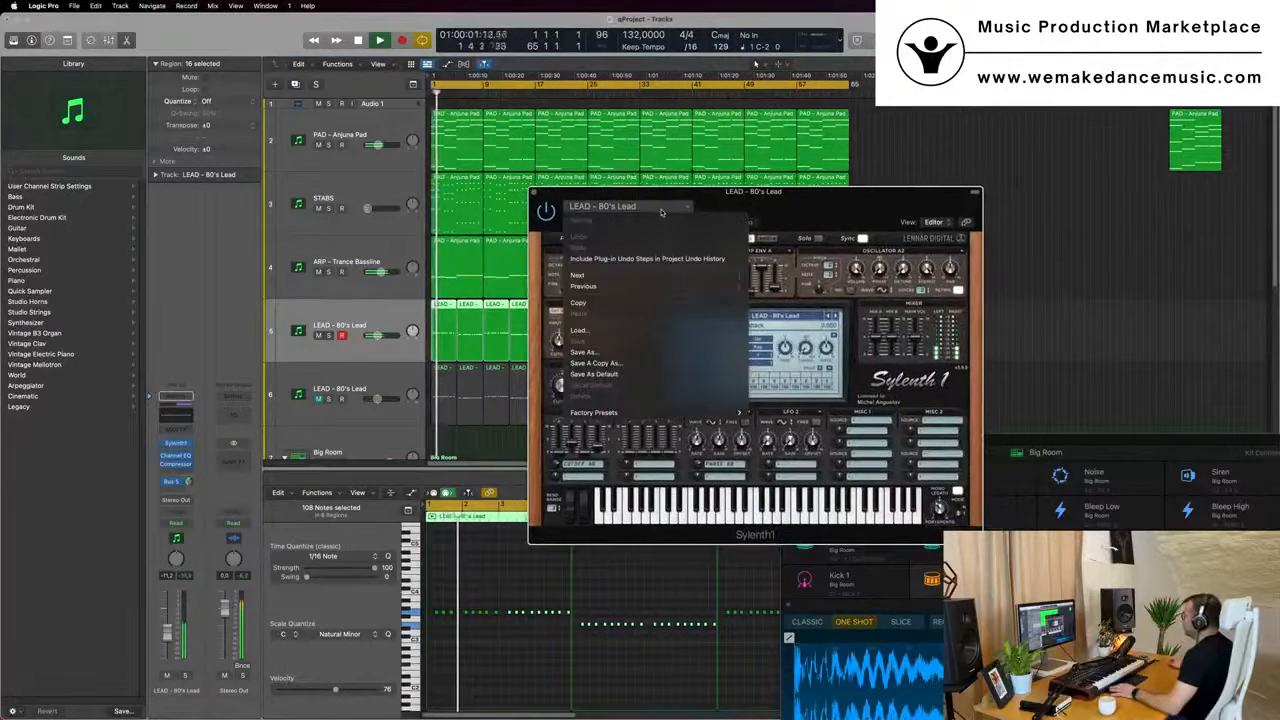
{"action": "mouse_move", "coordinate": [652, 416]}
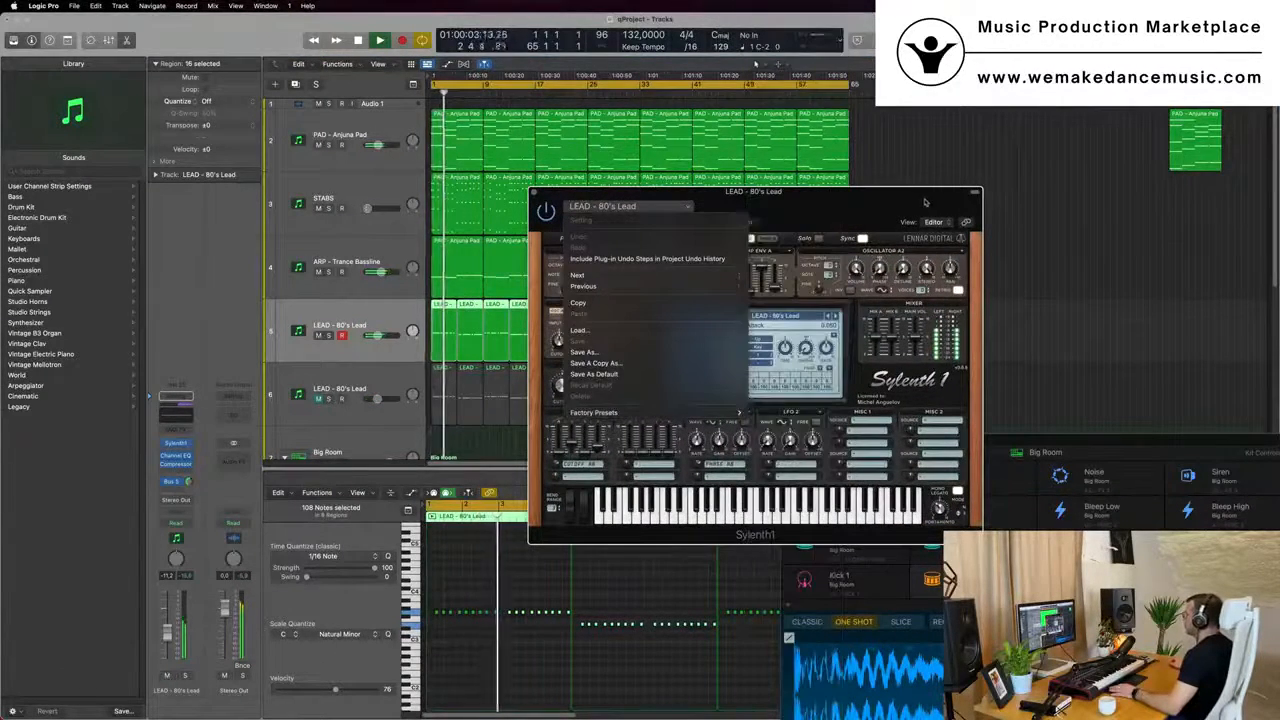
{"action": "left_click", "coordinate": [800, 215]}
{"action": "left_click", "coordinate": [836, 317]}
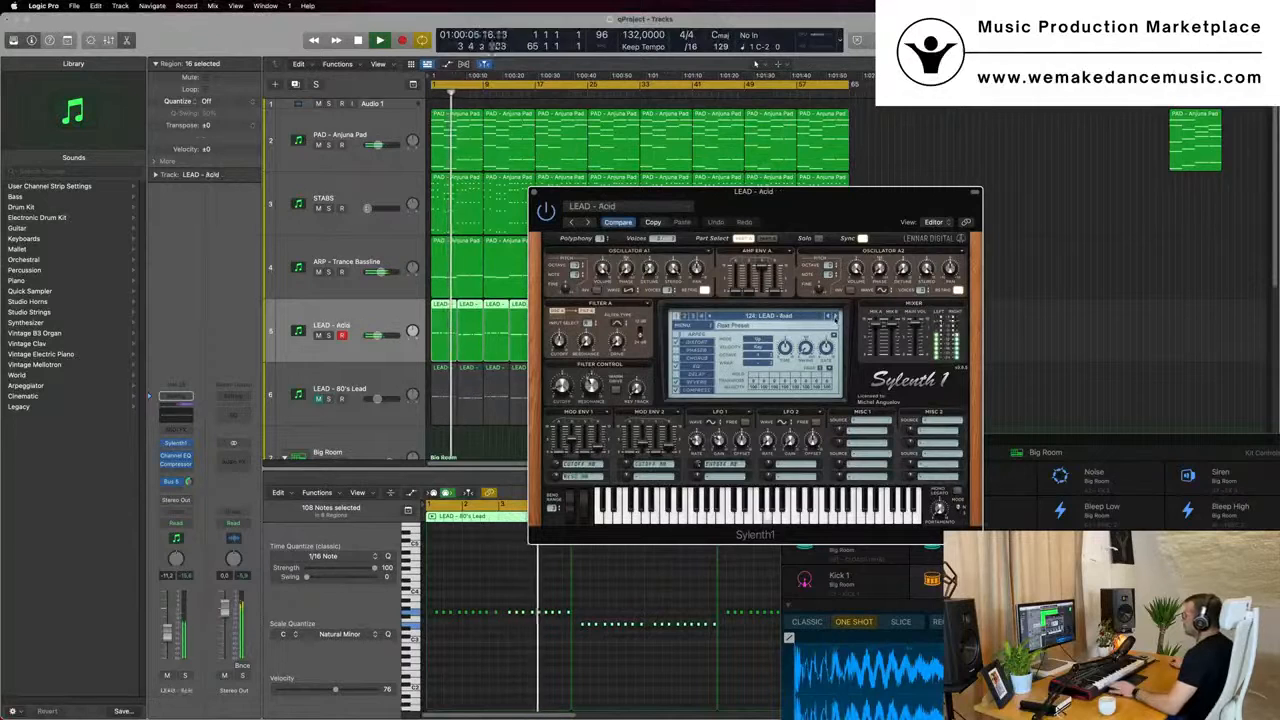
{"action": "left_click", "coordinate": [835, 317]}
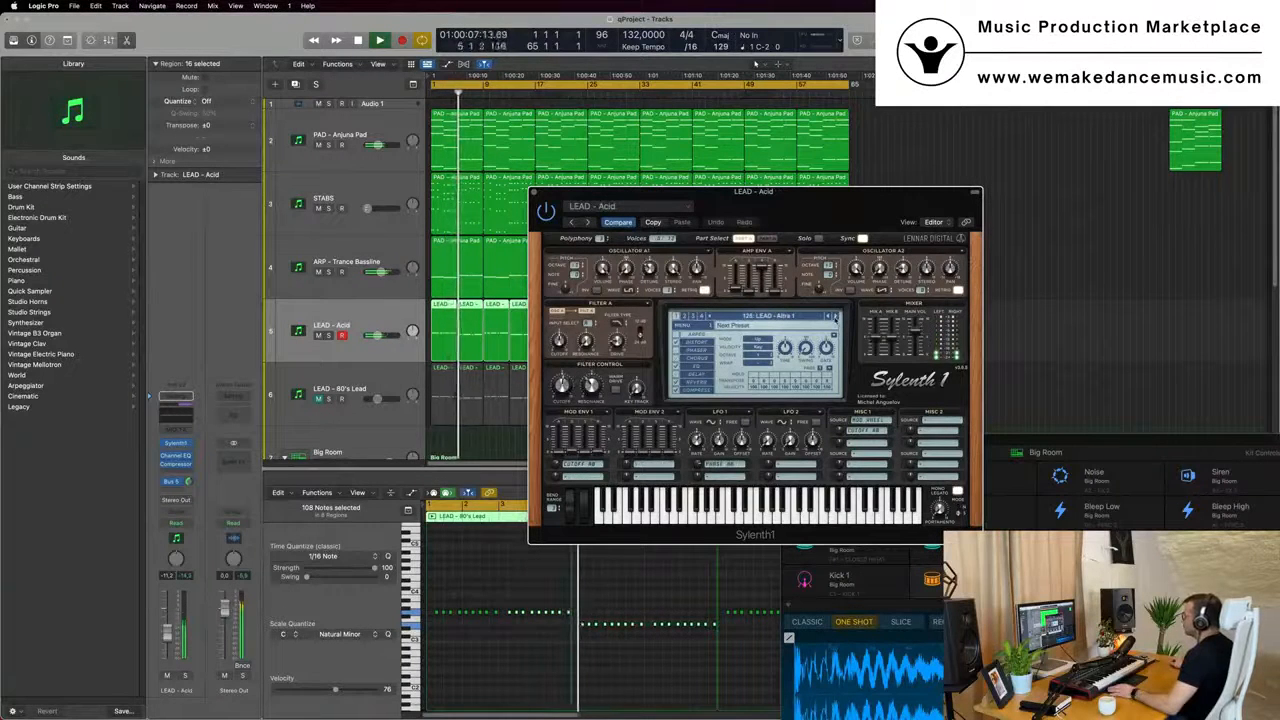
{"action": "key", "text": "["}
{"action": "key", "text": "["}
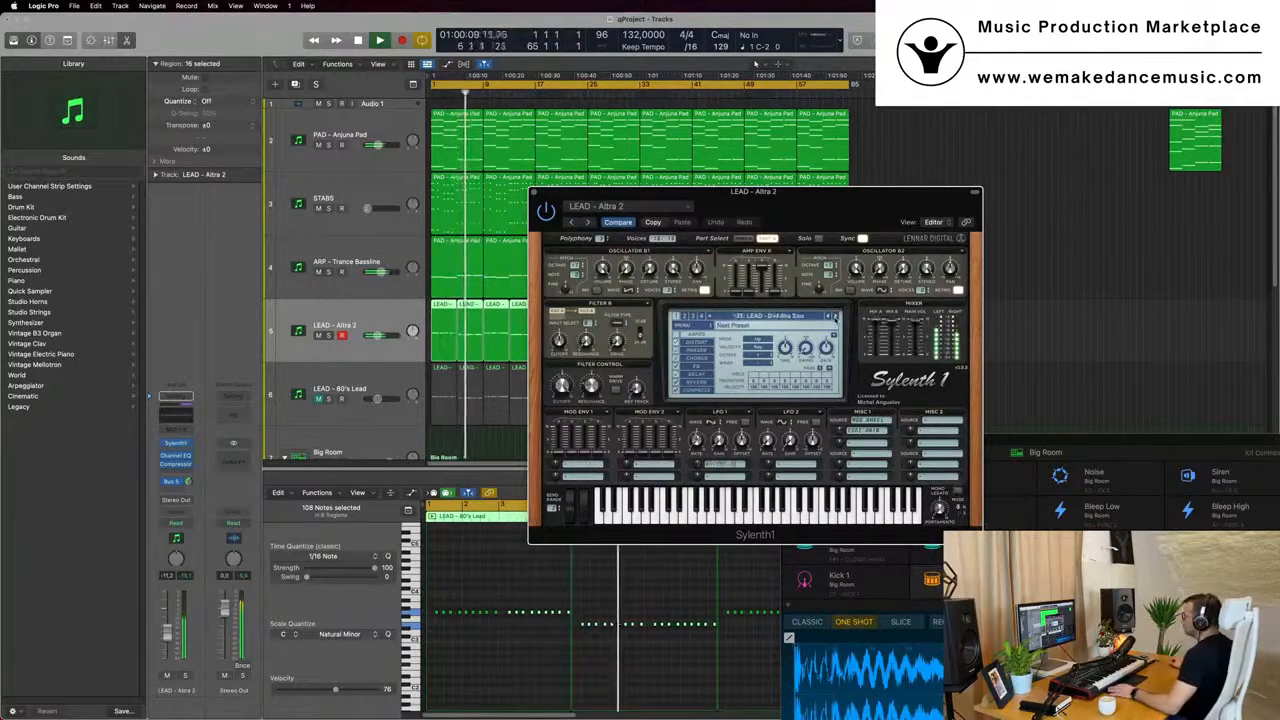
{"action": "left_click_drag", "start_coordinate": [858, 210], "coordinate": [960, 238]}
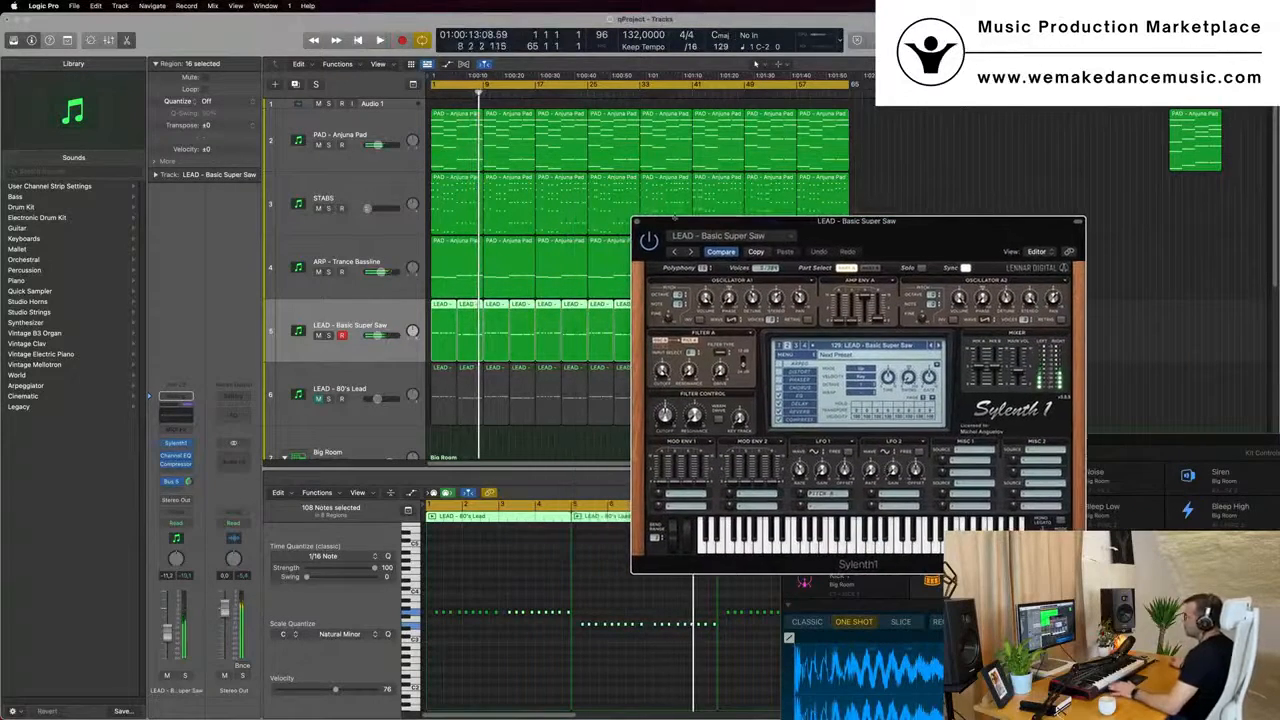
Raise the STABS track's volume to about -22 dB and compare the mix with the track muted and unmuted
{"action": "left_click", "coordinate": [382, 184]}
{"action": "key", "text": "space"}
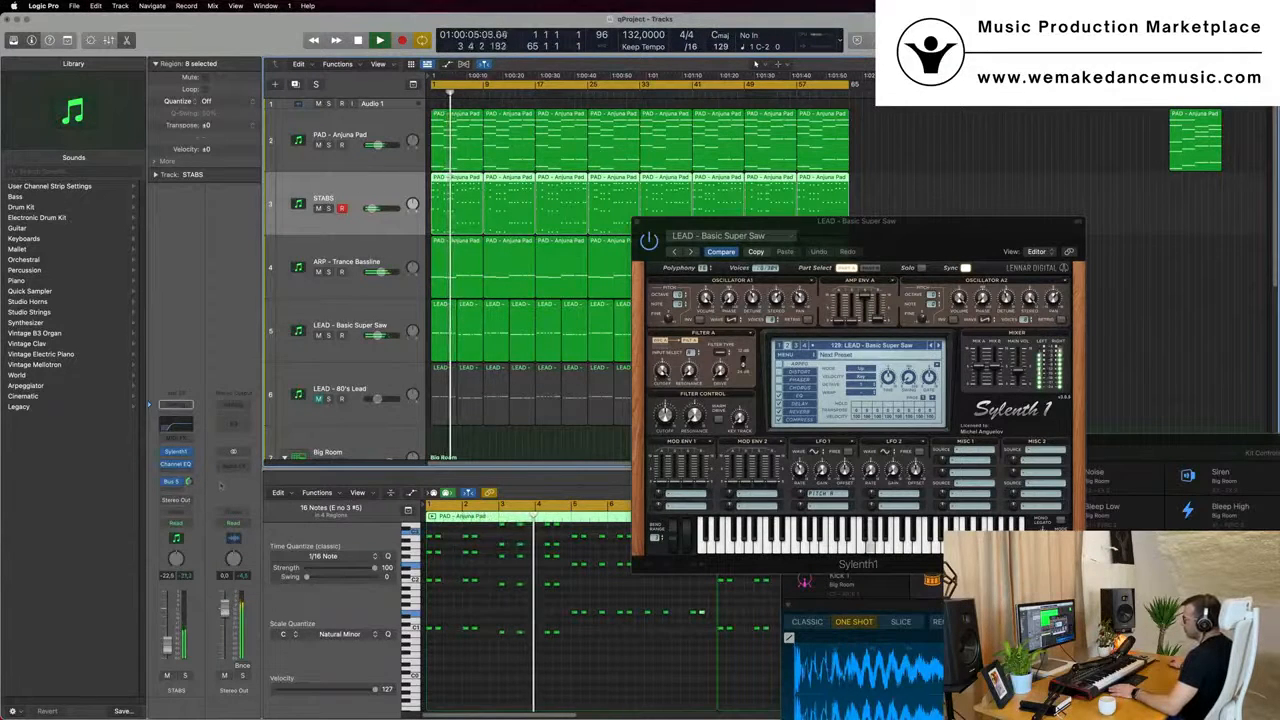
{"action": "key", "text": "space"}
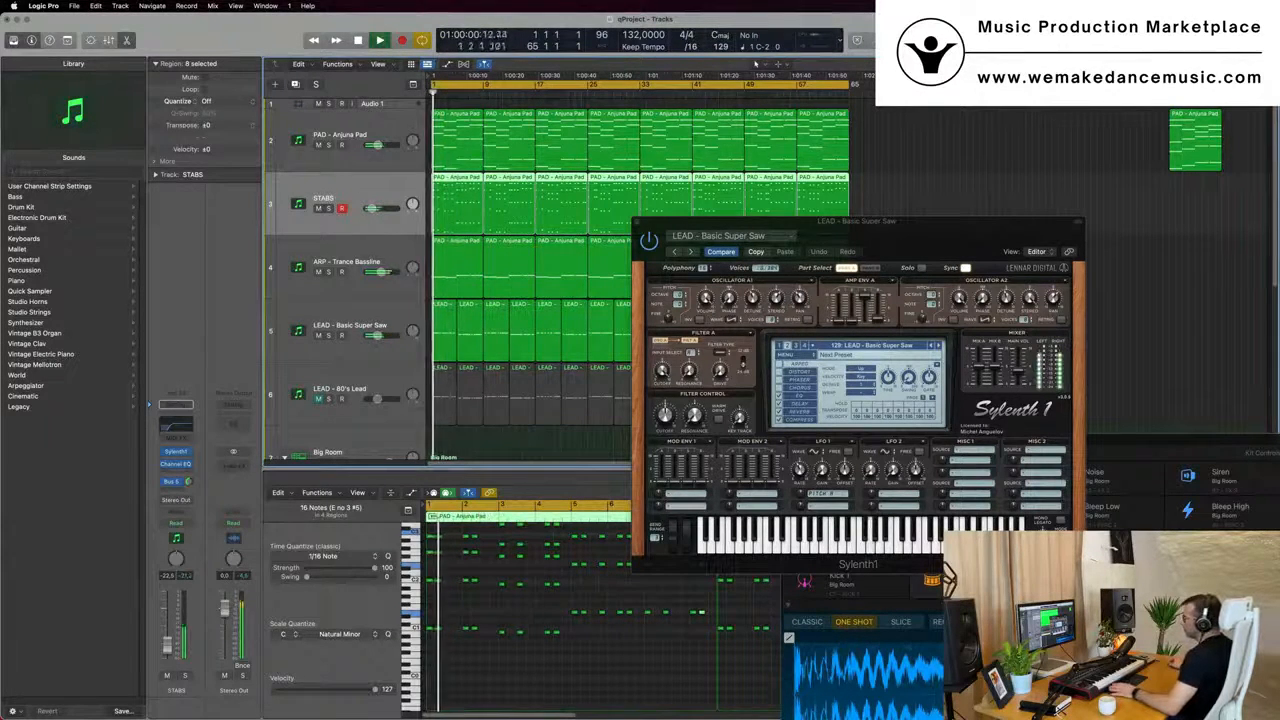
{"action": "left_click", "coordinate": [318, 208]}
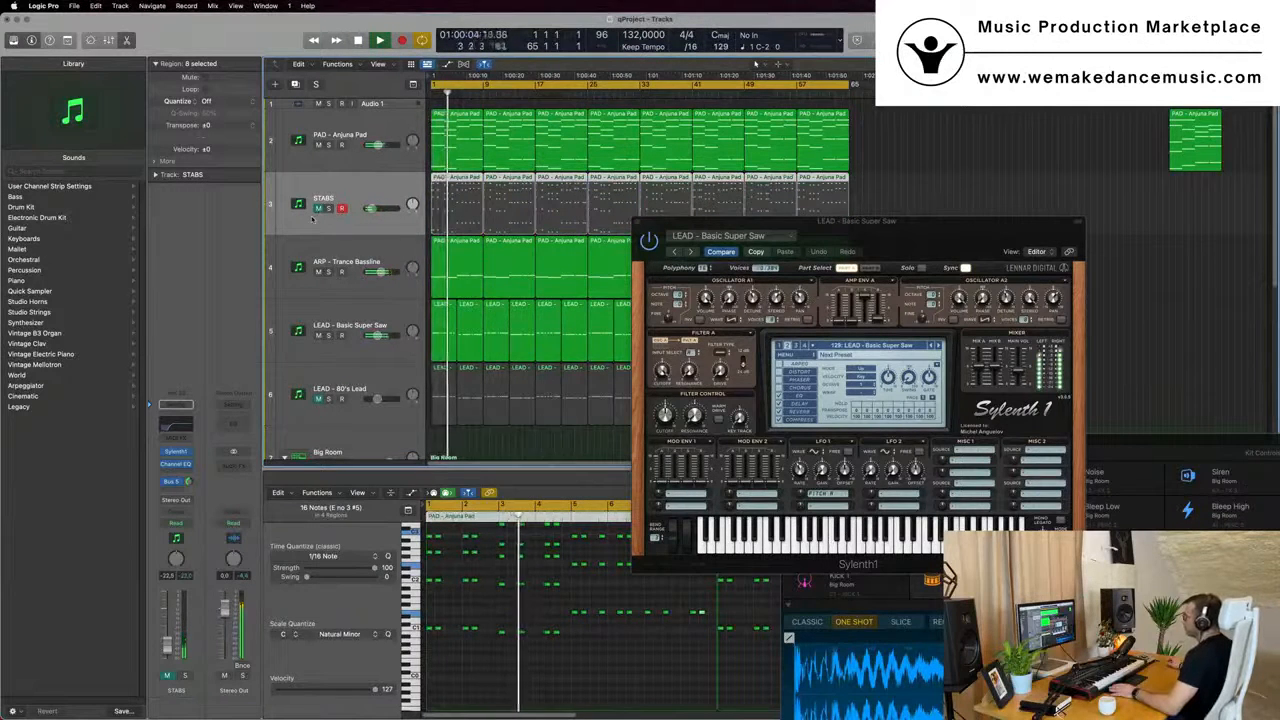
{"action": "left_click", "coordinate": [318, 208]}
{"action": "key", "text": "space"}
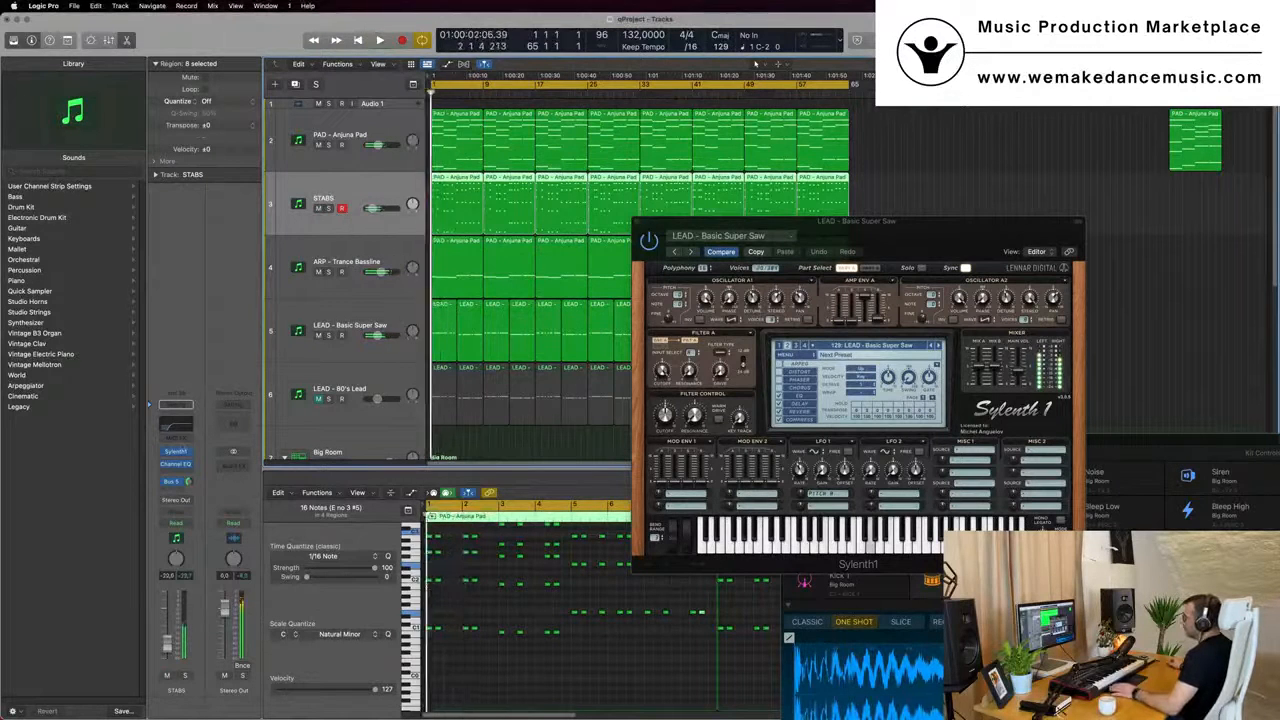
Adjust the filter cutoff of the STABS track's Sylenth1 PAD - Anjuna Pad sound during playback, and close its window
{"action": "left_click", "coordinate": [176, 451]}
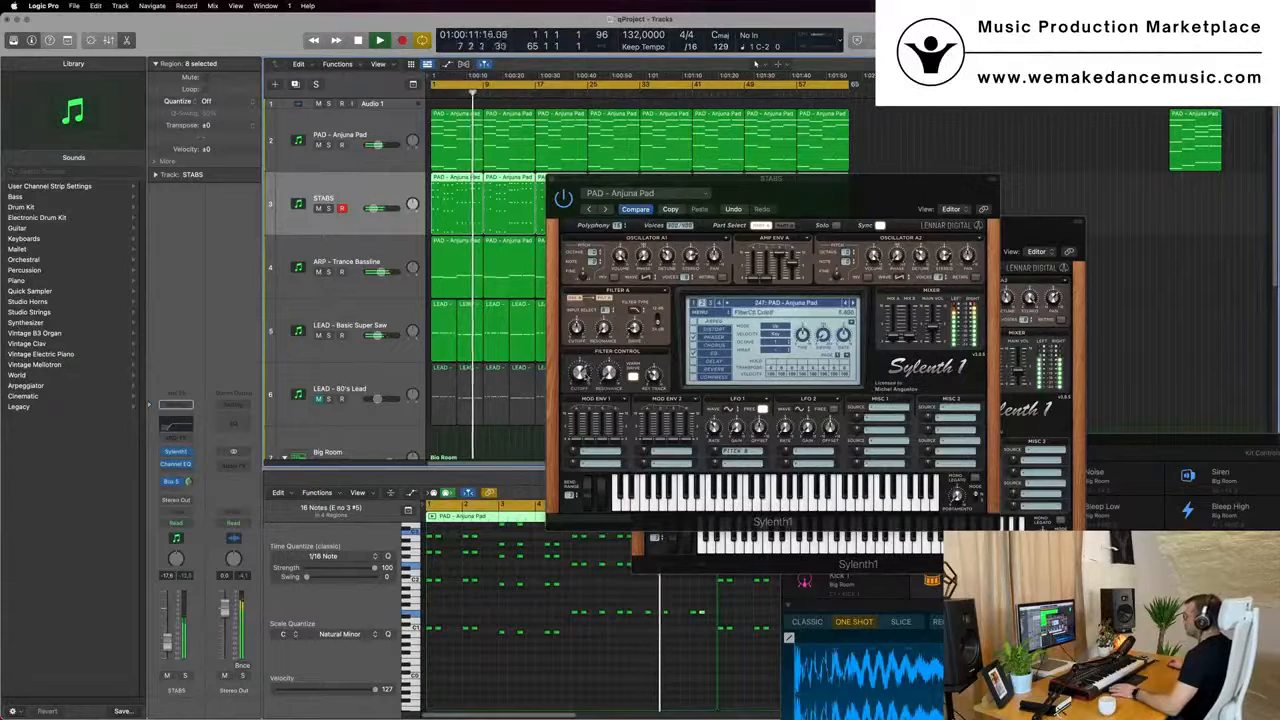
{"action": "left_click_drag", "start_coordinate": [580, 385], "coordinate": [580, 392]}
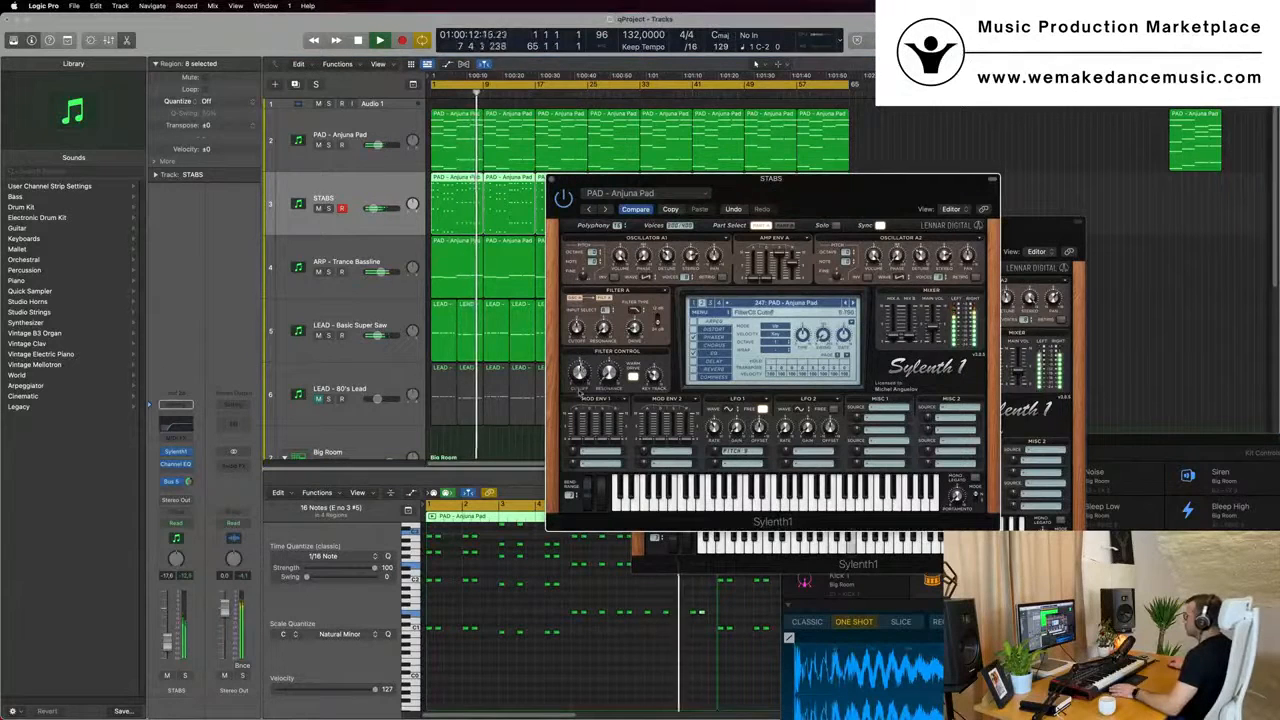
{"action": "left_click", "coordinate": [553, 179]}
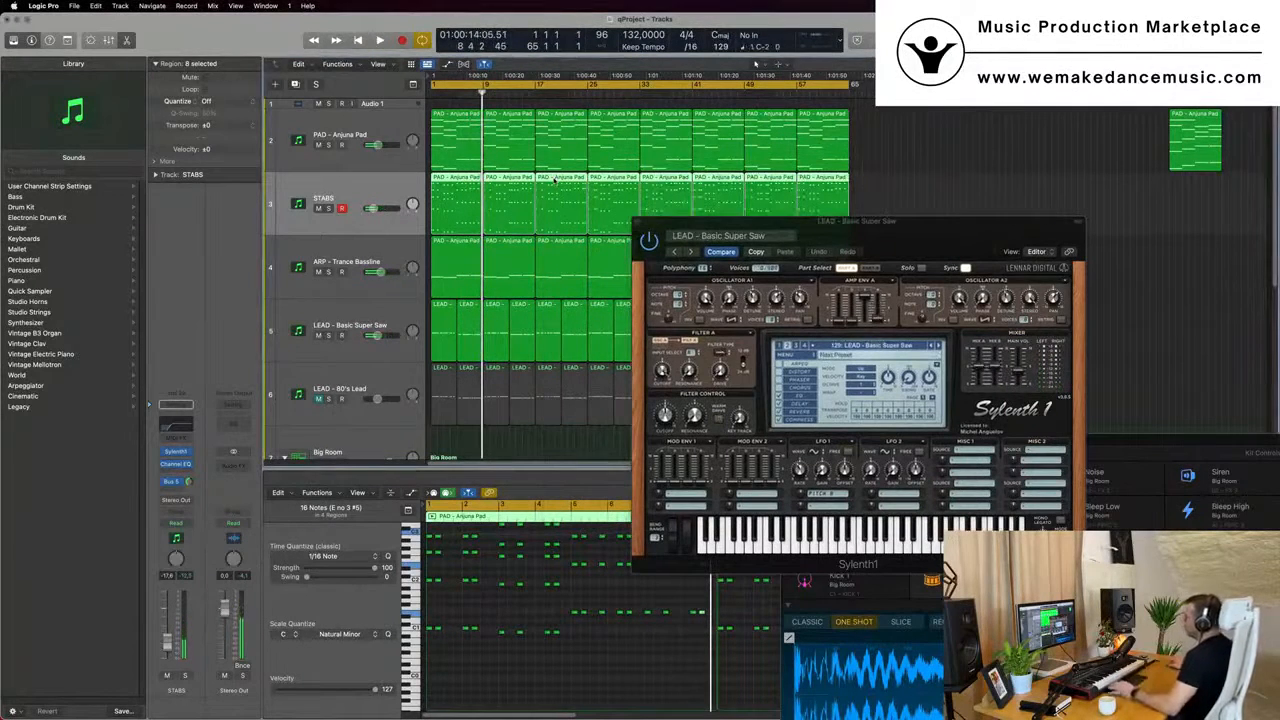
Restart playback, advance the lead synth's presets to LEAD - Brazil 1, and adjust the STABS track's volume
{"action": "left_click_drag", "start_coordinate": [858, 234], "coordinate": [786, 228]}
{"action": "key", "text": "Return"}
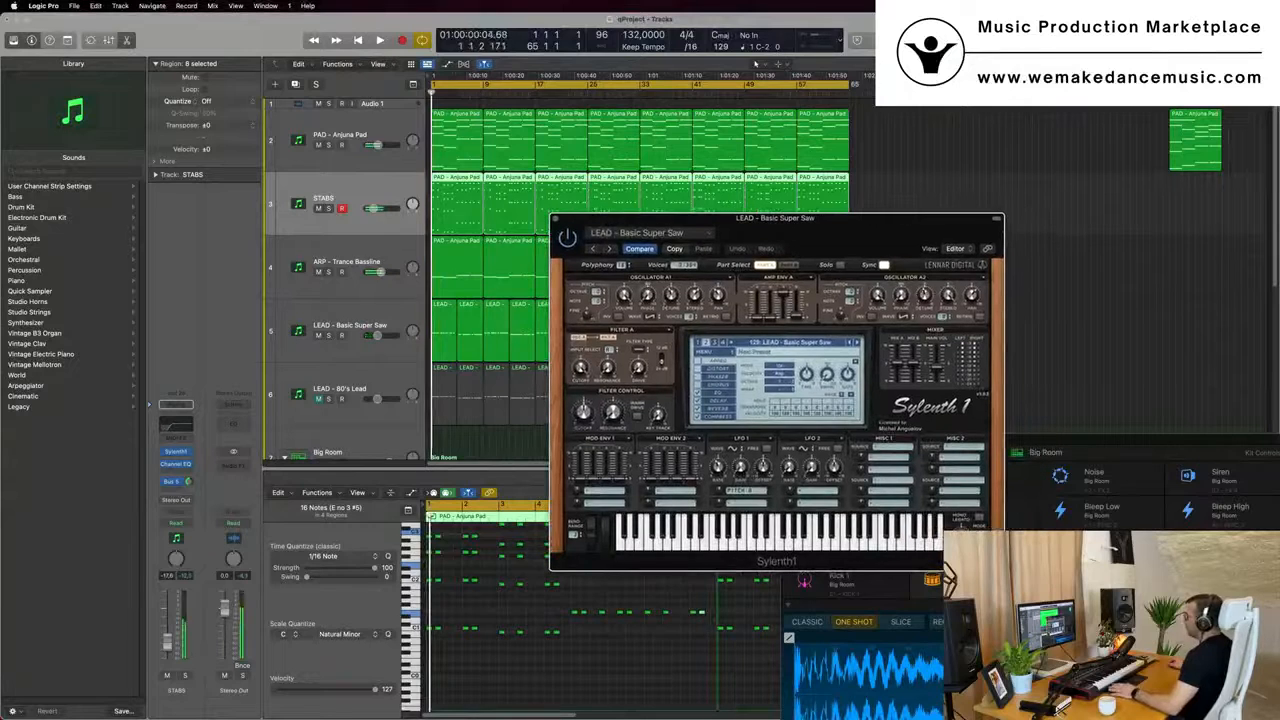
{"action": "key", "text": "space"}
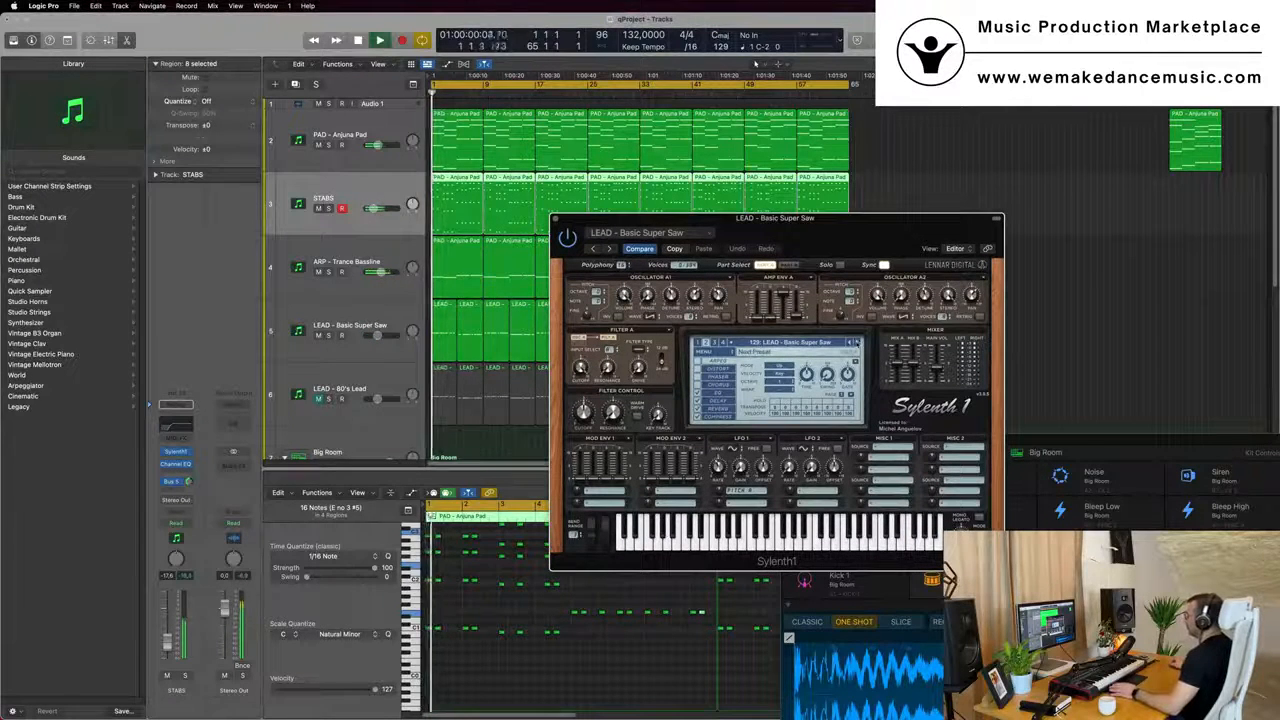
{"action": "left_click", "coordinate": [857, 343]}
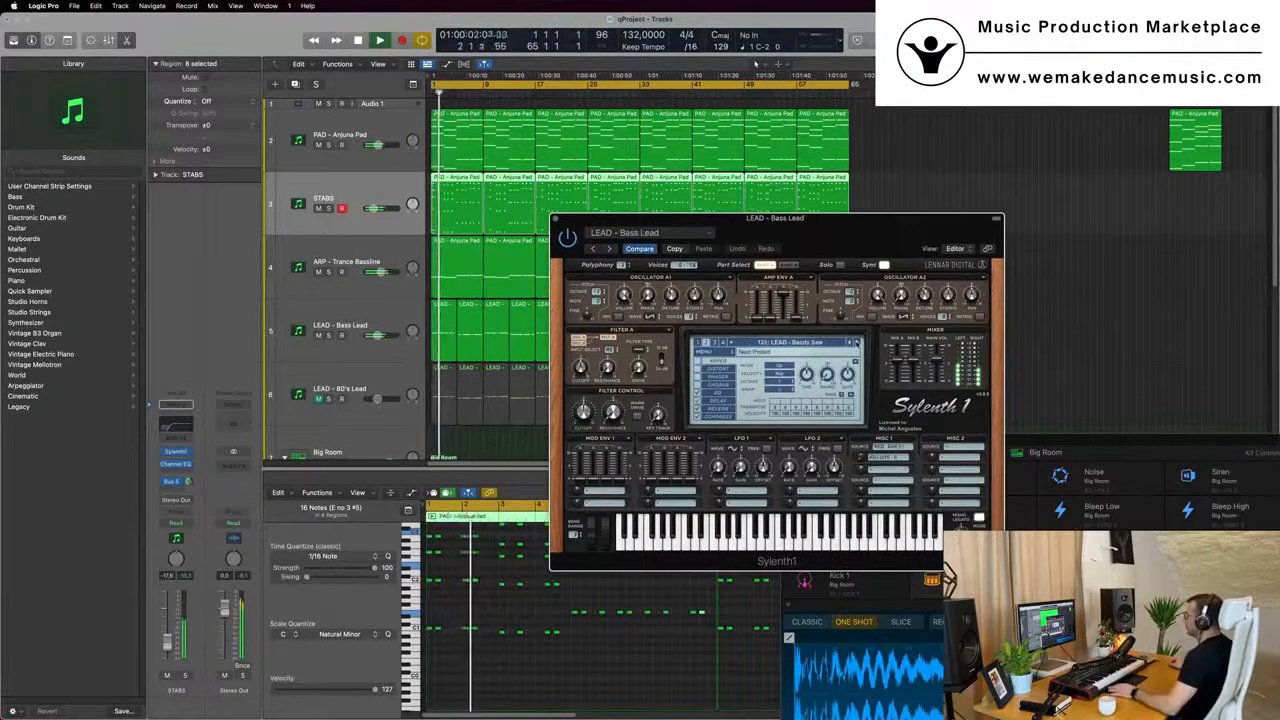
{"action": "left_click", "coordinate": [857, 343]}
{"action": "left_click", "coordinate": [857, 343]}
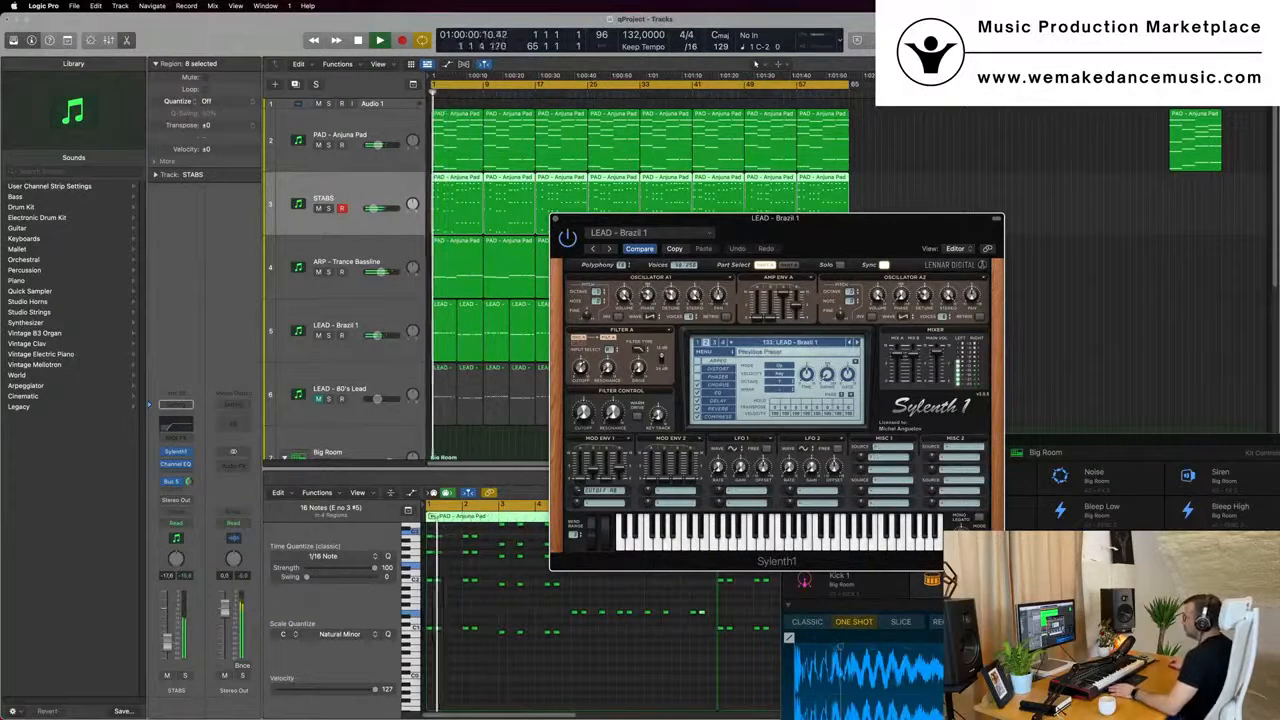
{"action": "left_click_drag", "start_coordinate": [169, 645], "coordinate": [168, 638]}
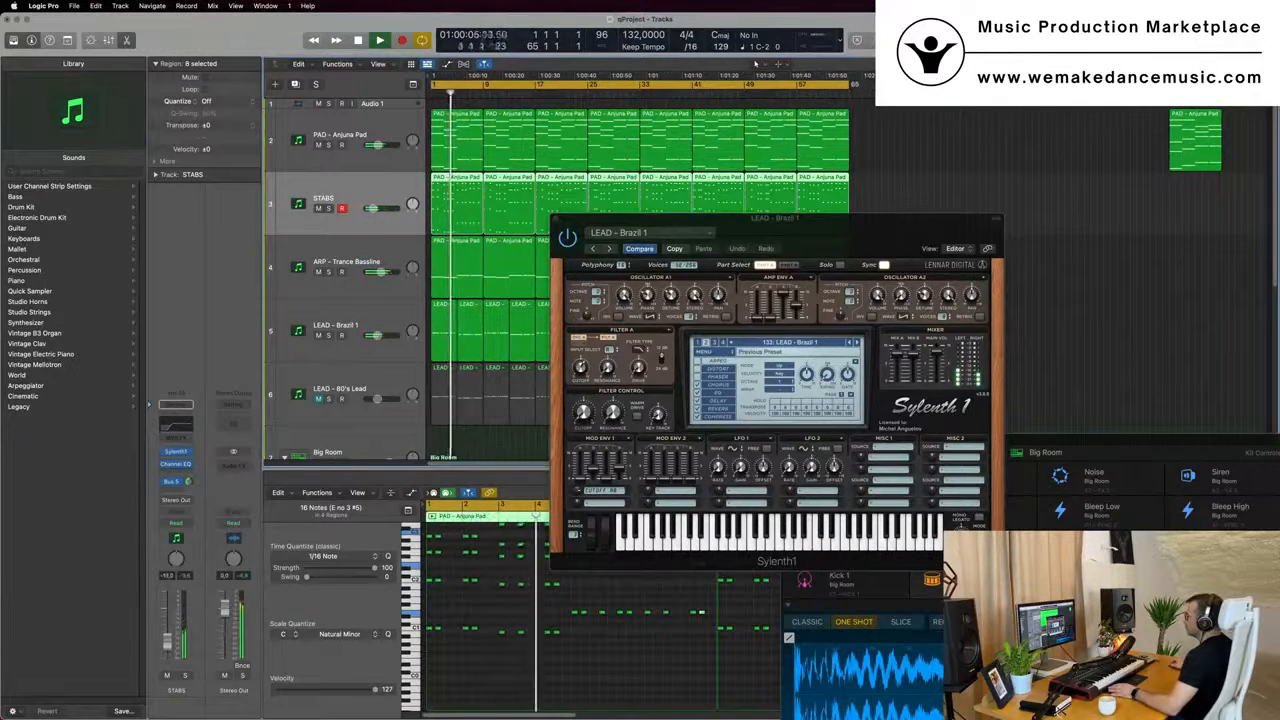
On the lead track, try the filter cutoff on Brazil 1 and browse onward through the lead presets to LEAD - Divine
{"action": "left_click", "coordinate": [383, 319]}
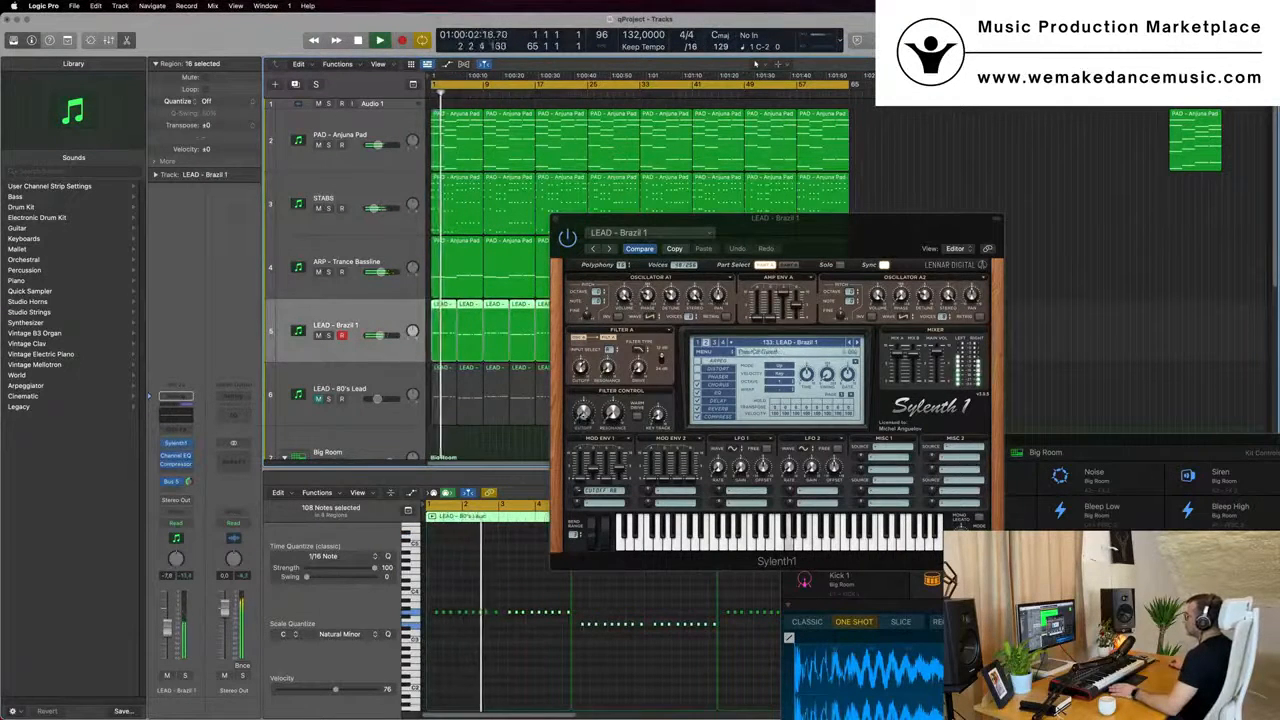
{"action": "left_click", "coordinate": [584, 413]}
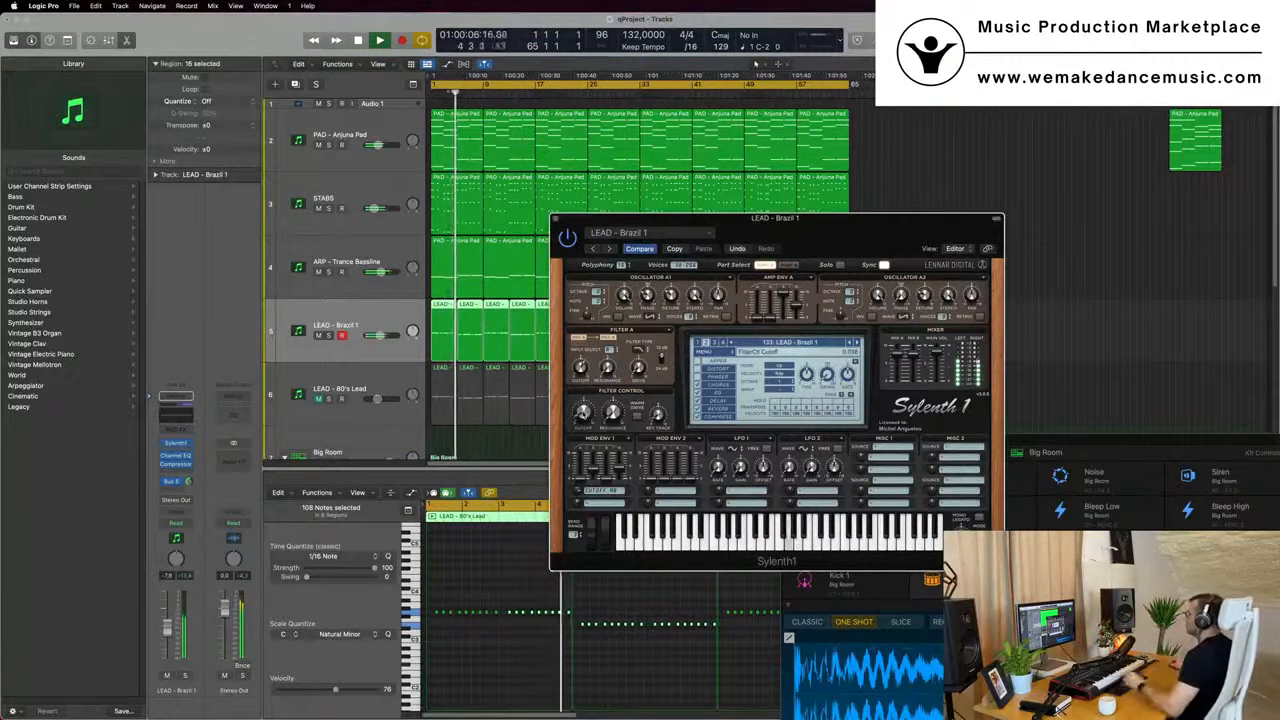
{"action": "left_click", "coordinate": [856, 342]}
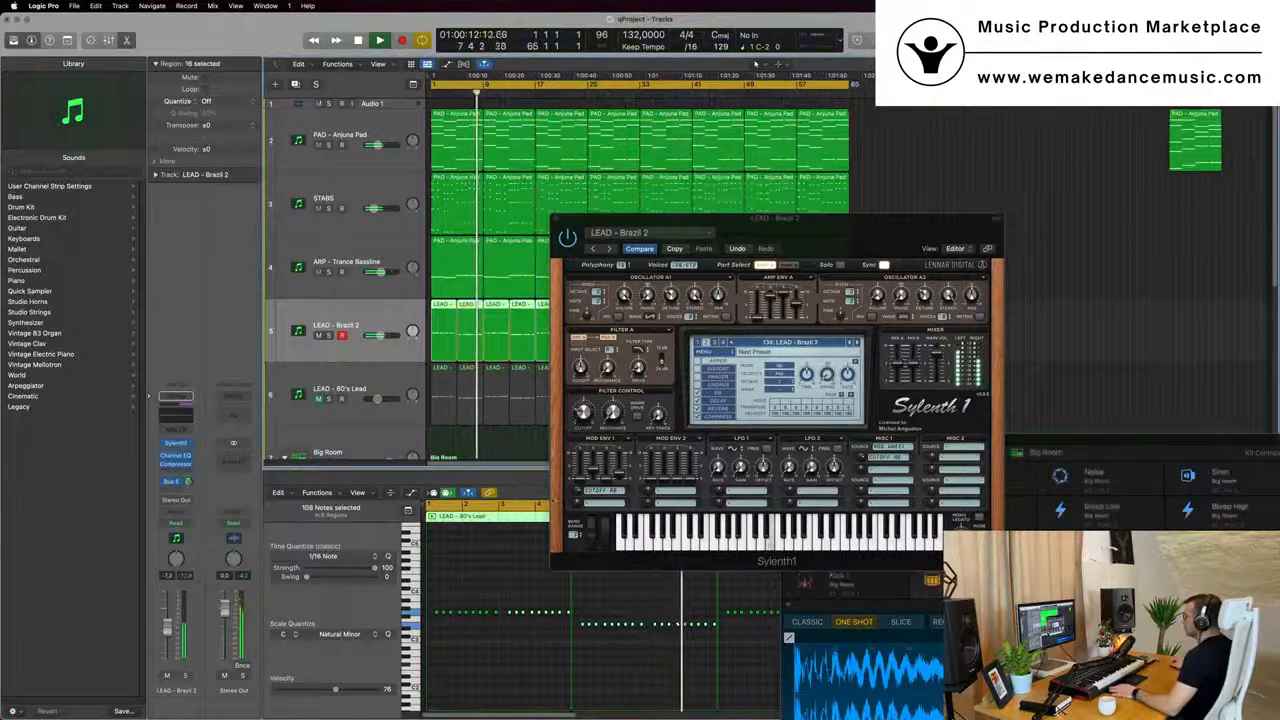
{"action": "left_click", "coordinate": [856, 343]}
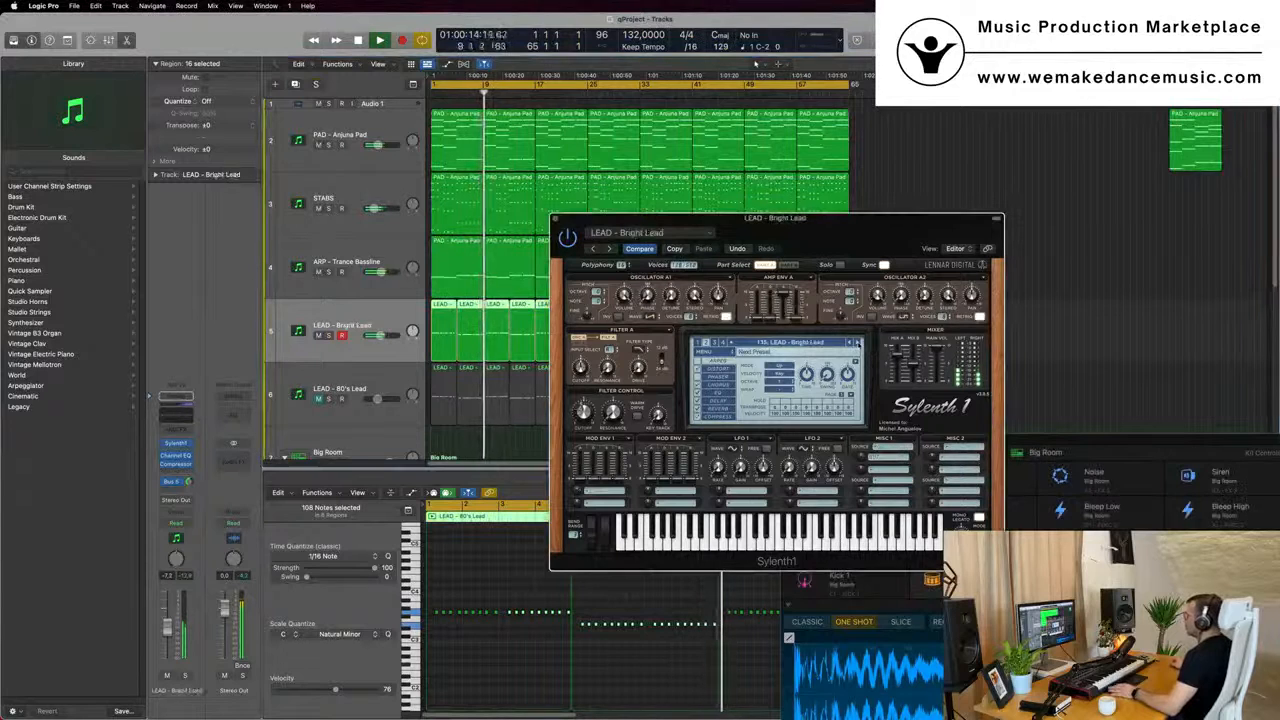
{"action": "left_click", "coordinate": [856, 343]}
{"action": "left_click", "coordinate": [856, 343]}
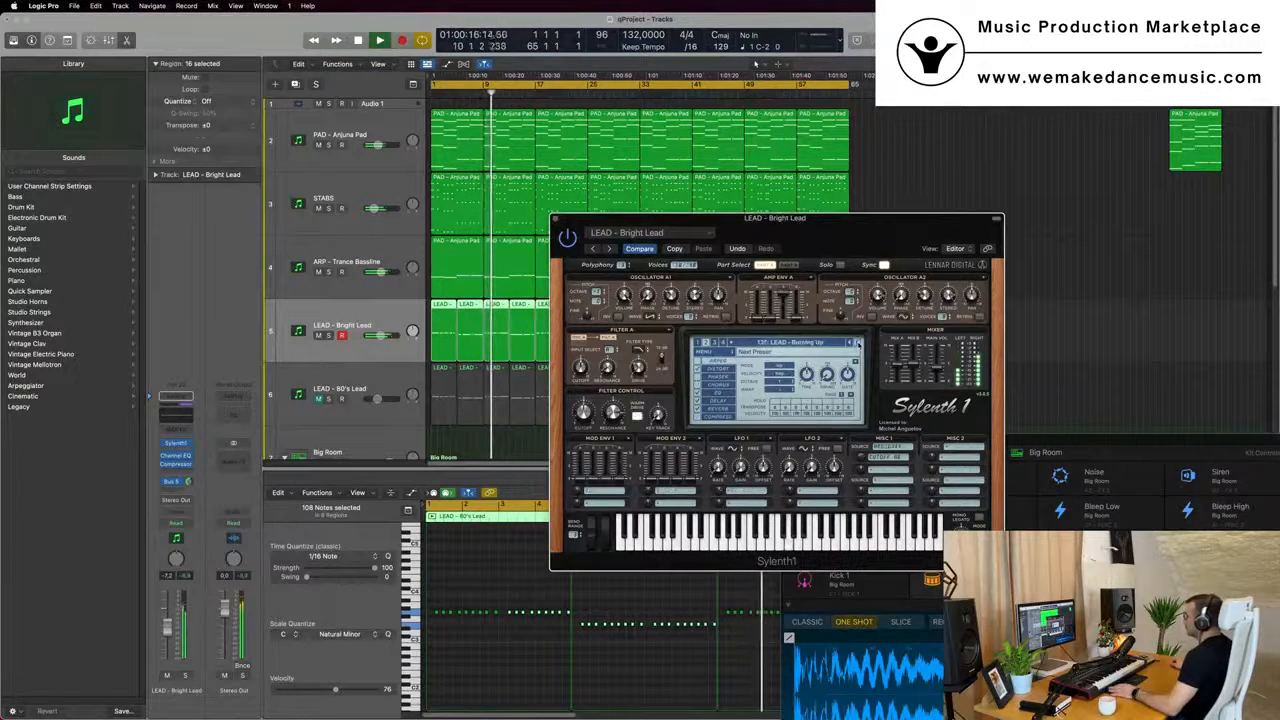
{"action": "left_click", "coordinate": [856, 343]}
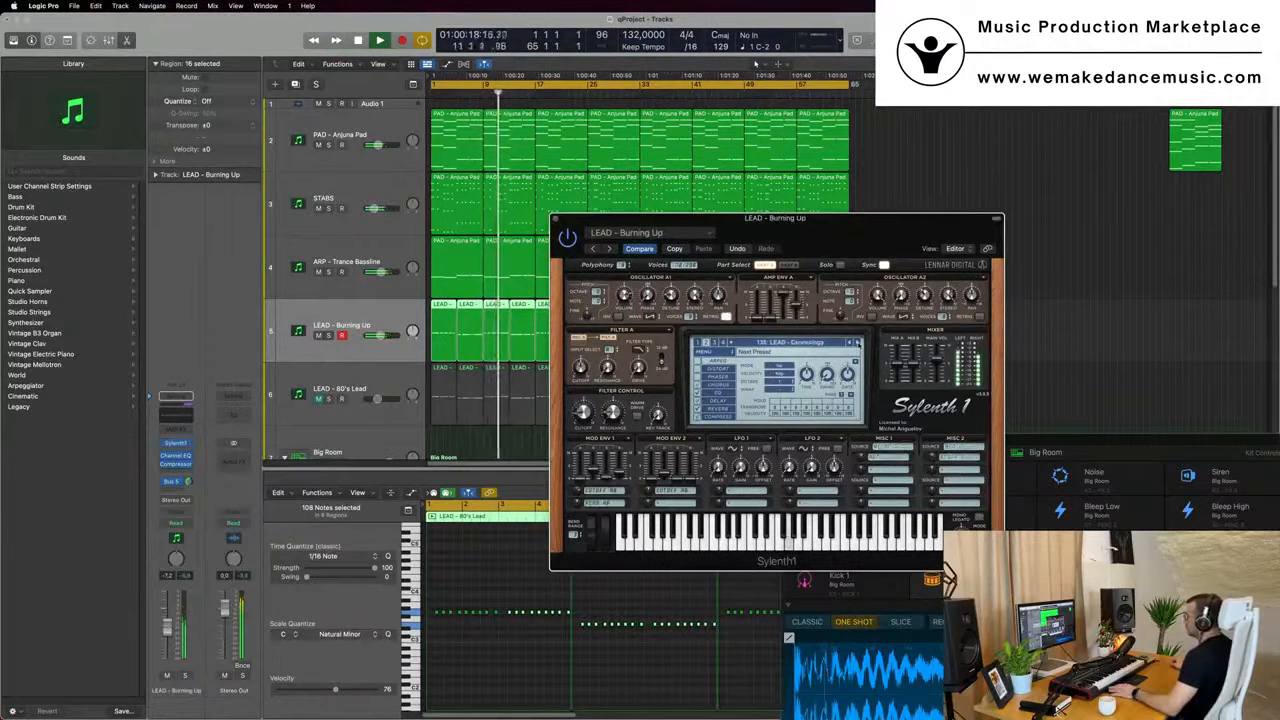
{"action": "left_click", "coordinate": [856, 343]}
{"action": "left_click", "coordinate": [856, 343]}
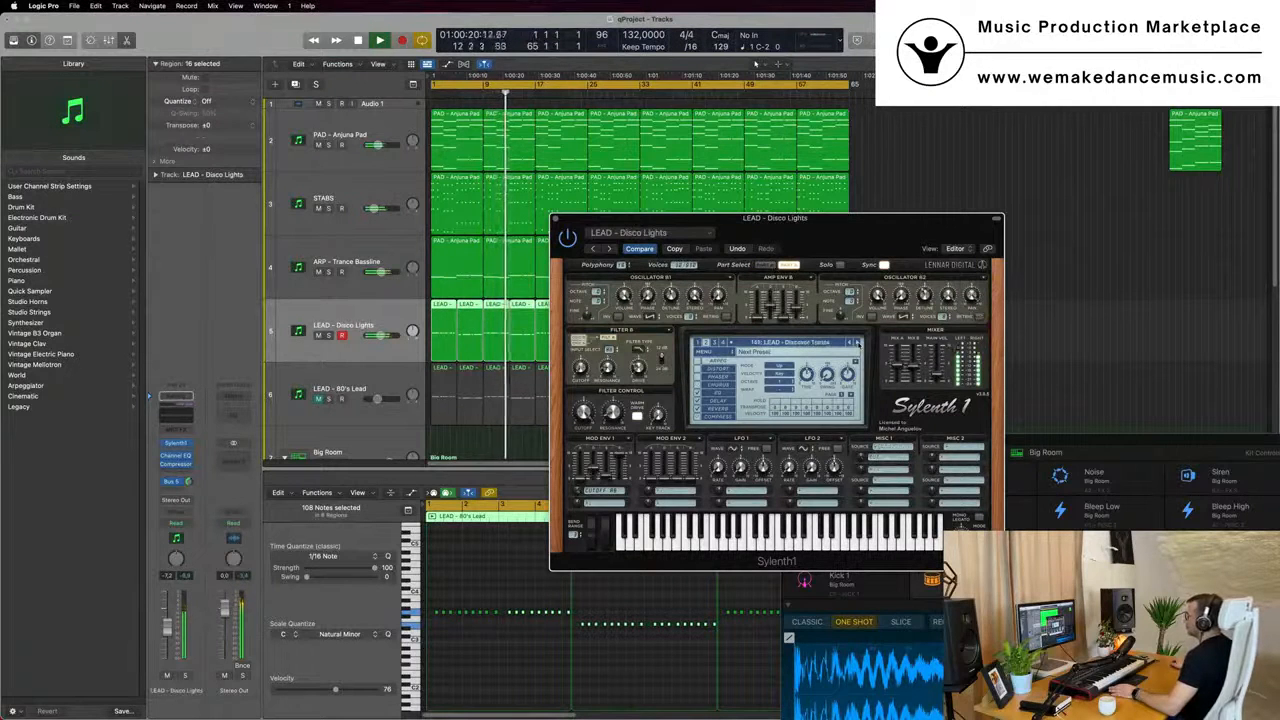
{"action": "left_click", "coordinate": [856, 343]}
{"action": "left_click", "coordinate": [856, 343]}
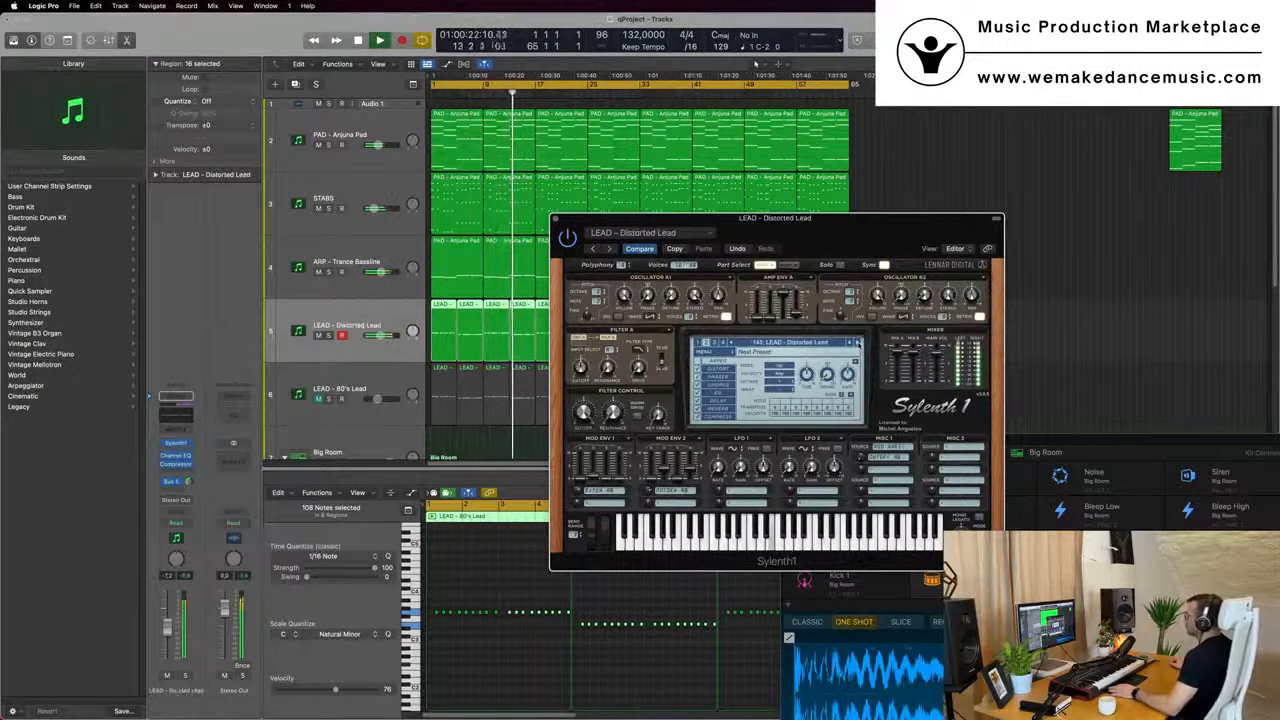
{"action": "left_click", "coordinate": [856, 343]}
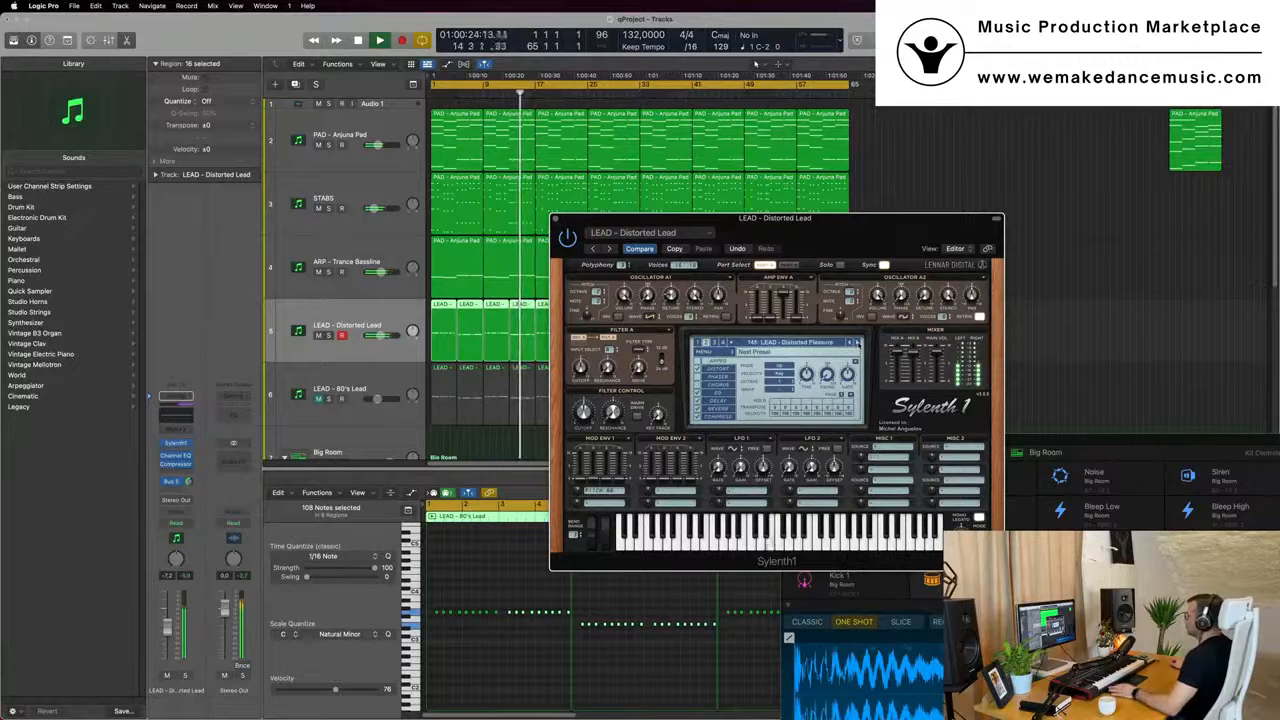
{"action": "left_click", "coordinate": [856, 343]}
{"action": "left_click", "coordinate": [856, 343]}
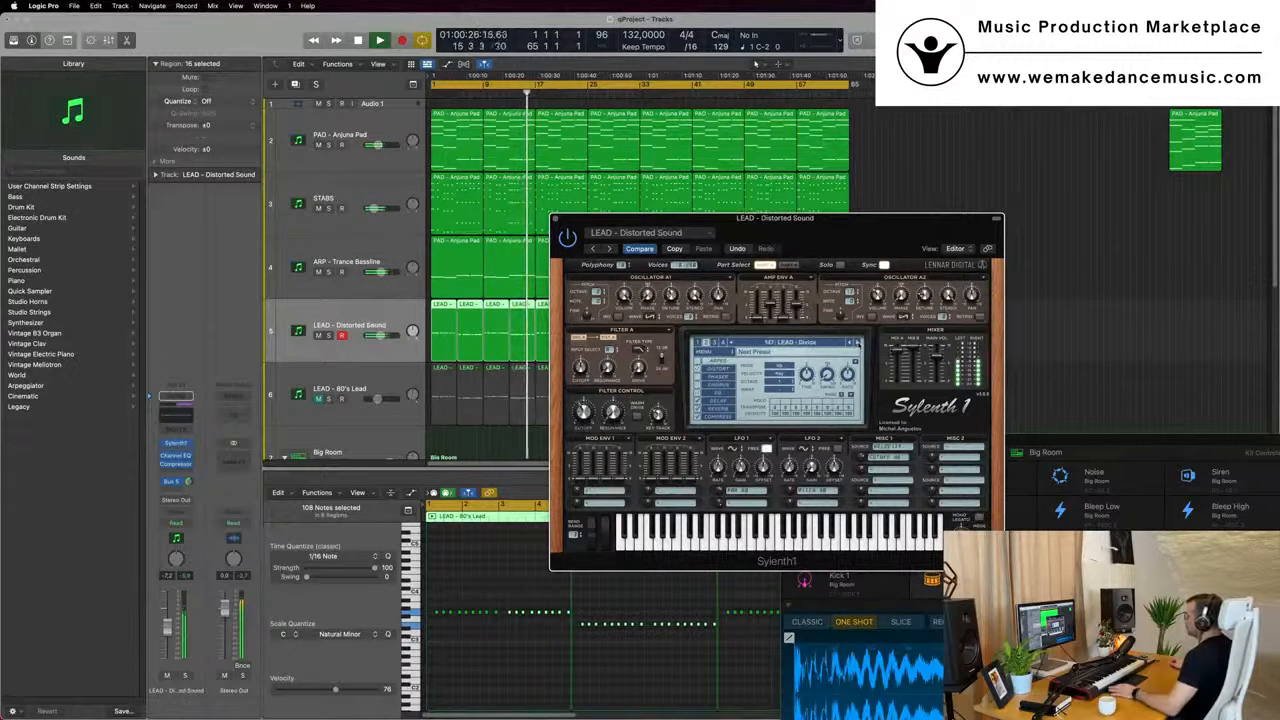
Lower the LEAD - Divine track's volume and reposition its synth window
{"action": "left_click_drag", "start_coordinate": [869, 234], "coordinate": [883, 199]}
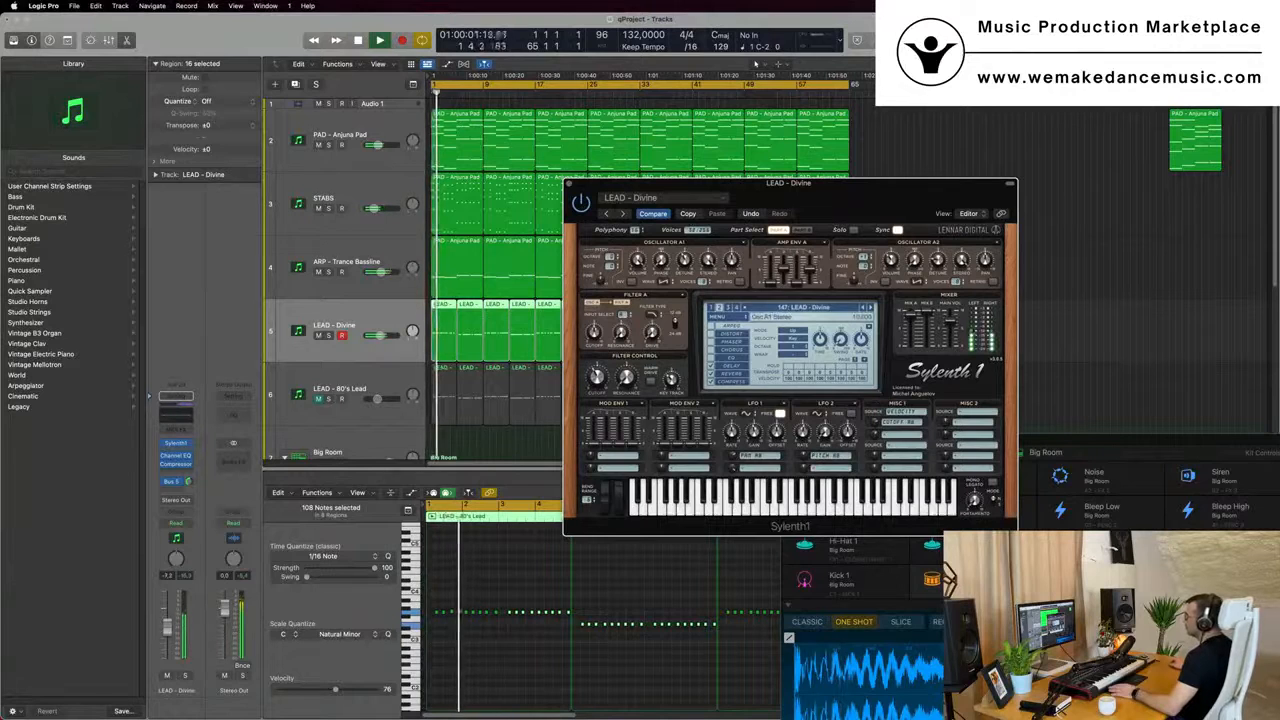
{"action": "left_click_drag", "start_coordinate": [380, 335], "coordinate": [378, 335]}
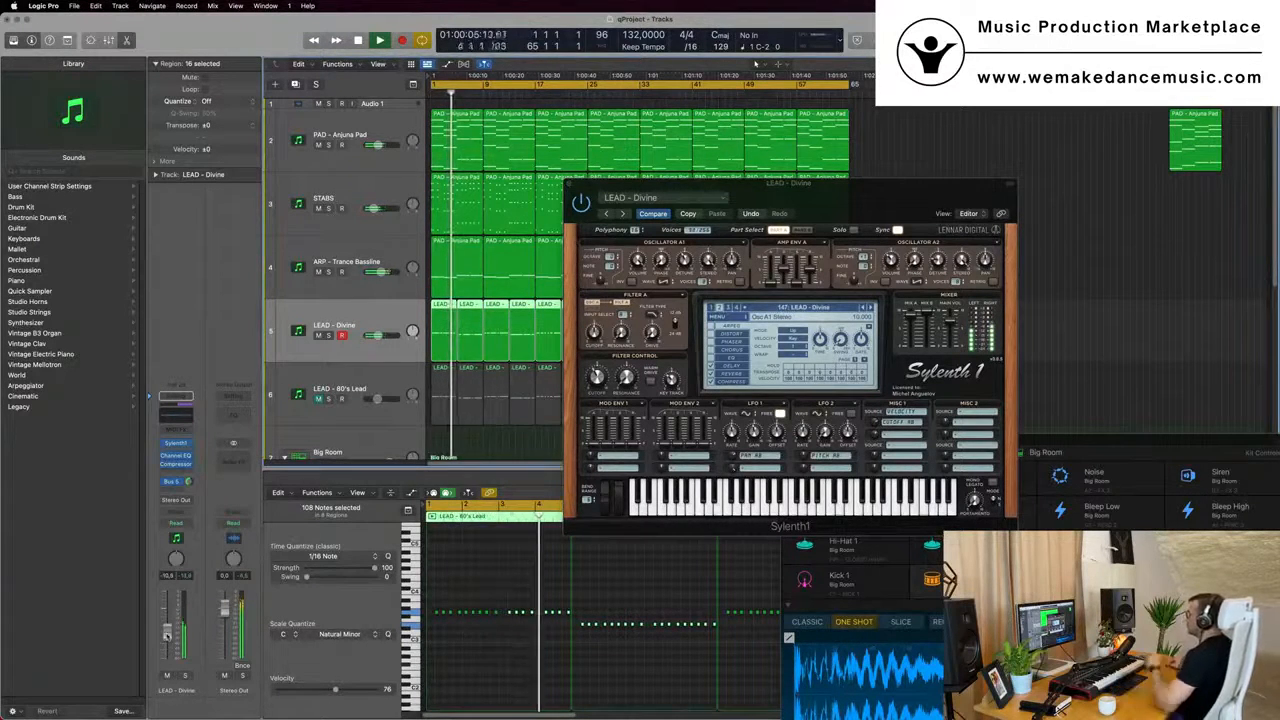
{"action": "left_click_drag", "start_coordinate": [873, 196], "coordinate": [820, 198]}
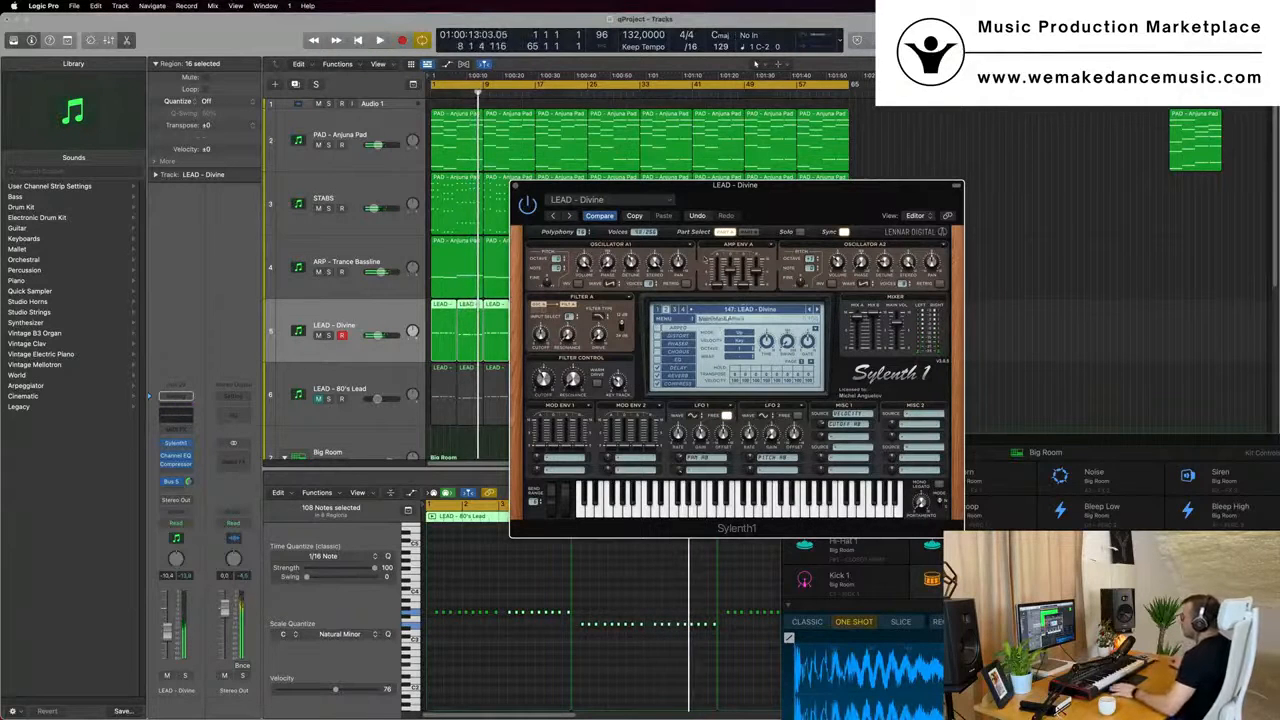
Play from the start and raise the phaser's dry/wet mix in the LEAD - Divine sound
{"action": "key", "text": "space"}
{"action": "left_click_drag", "start_coordinate": [811, 199], "coordinate": [766, 177]}
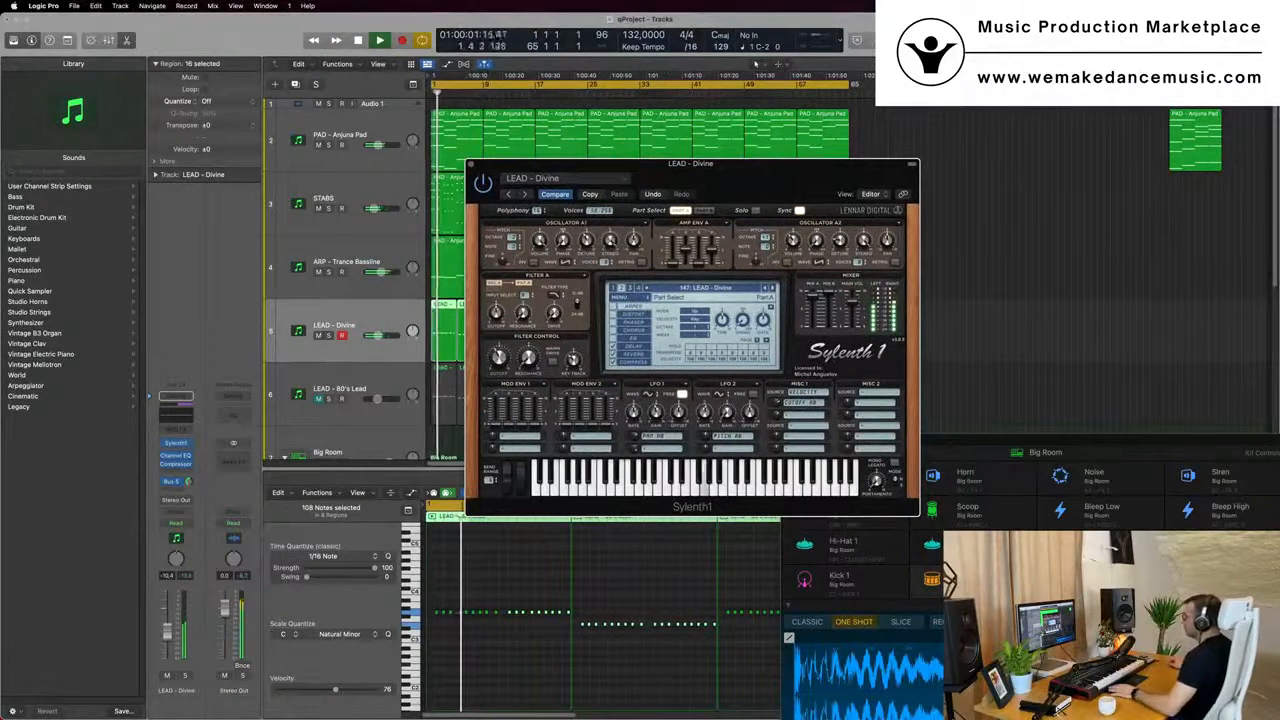
{"action": "left_click", "coordinate": [628, 323]}
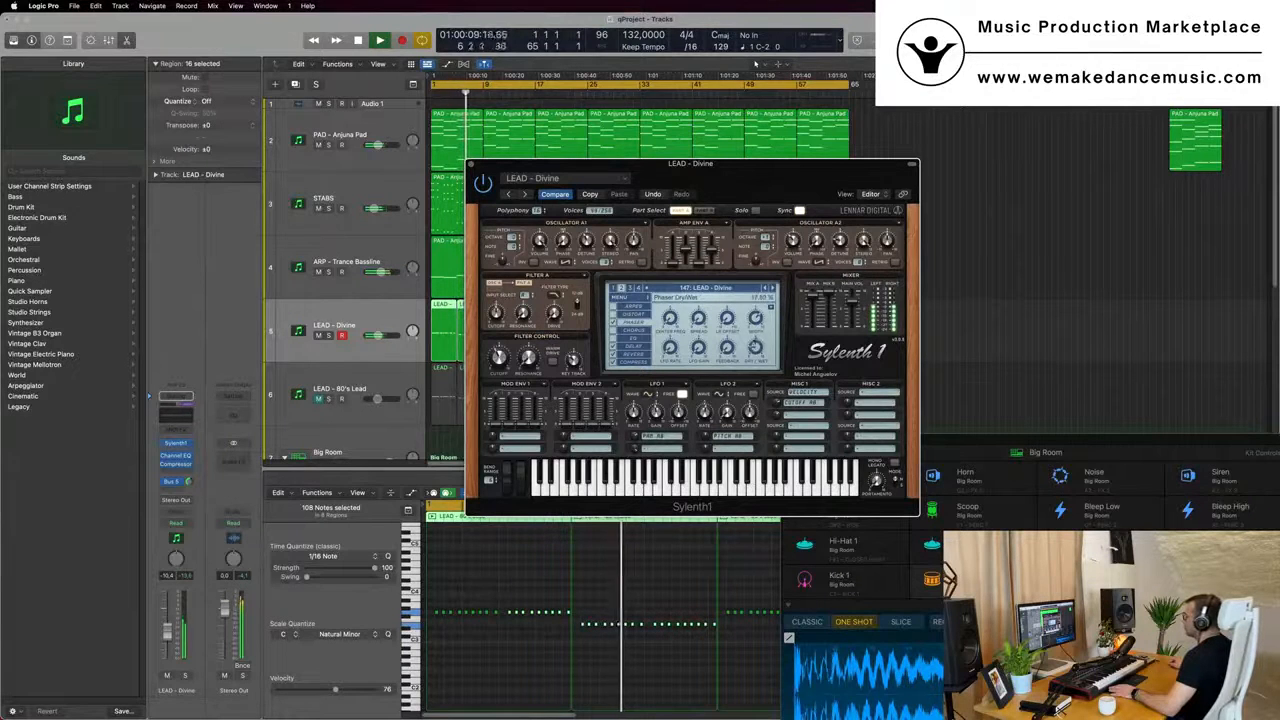
{"action": "left_click_drag", "start_coordinate": [756, 348], "coordinate": [756, 343]}
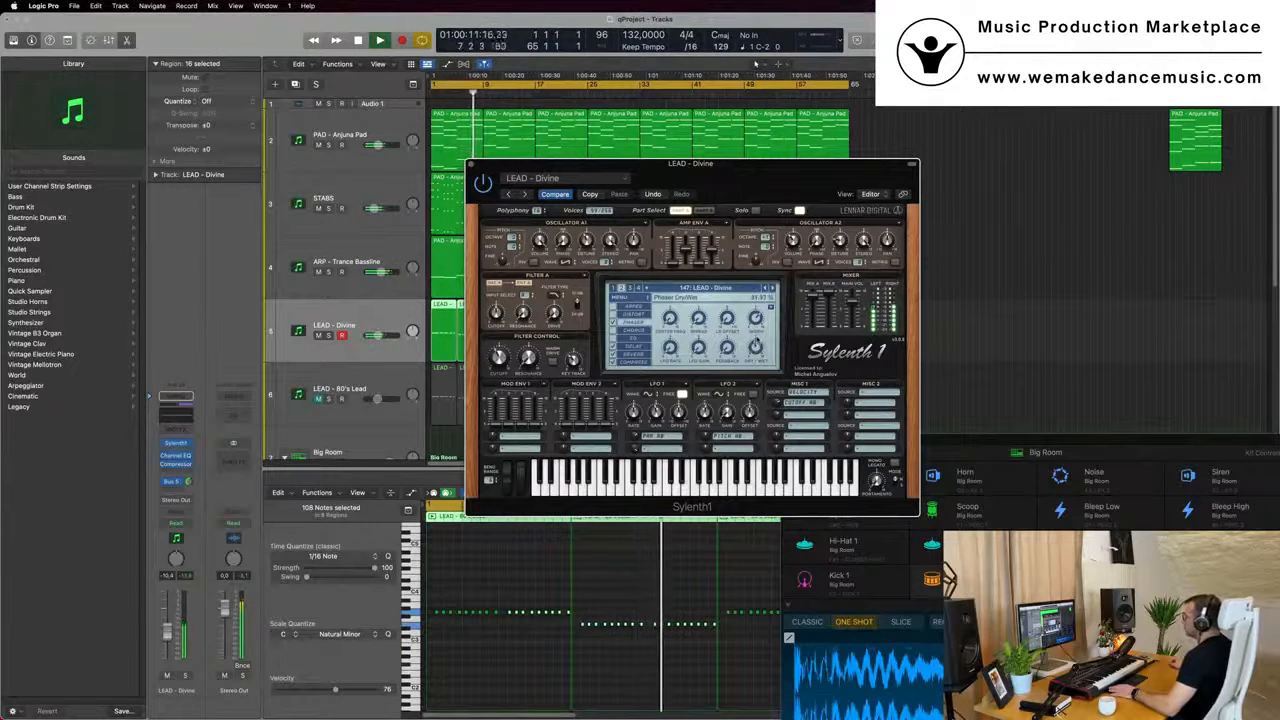
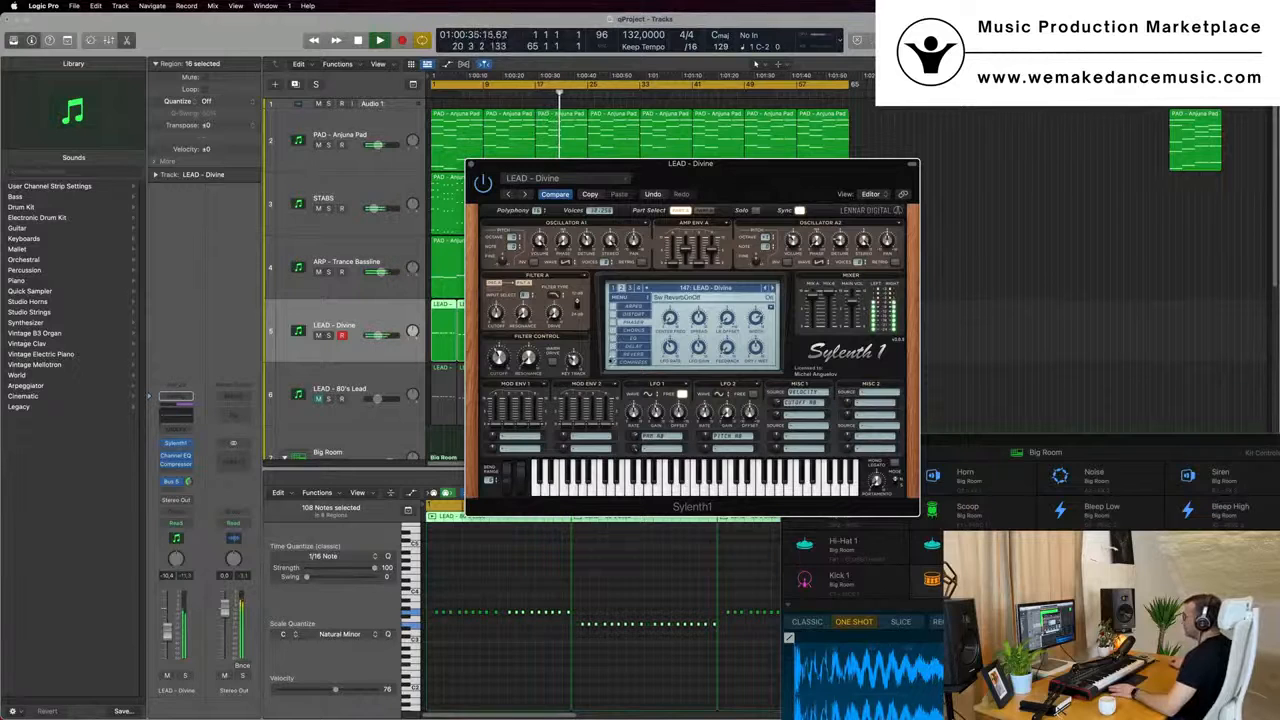
Switch off the compressor in the LEAD - Divine sound, move the synth window clear of the tracks, and stop playback
{"action": "left_click", "coordinate": [631, 356]}
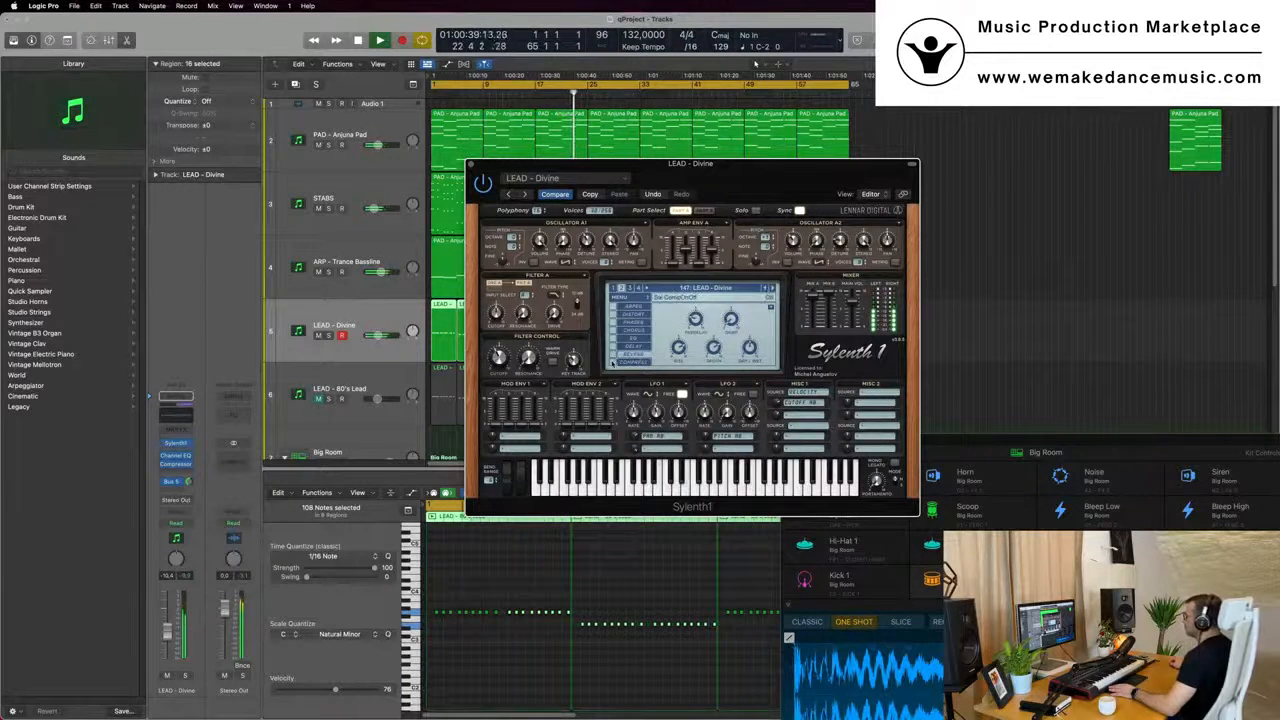
{"action": "left_click_drag", "start_coordinate": [694, 164], "coordinate": [985, 147]}
{"action": "key", "text": "space"}
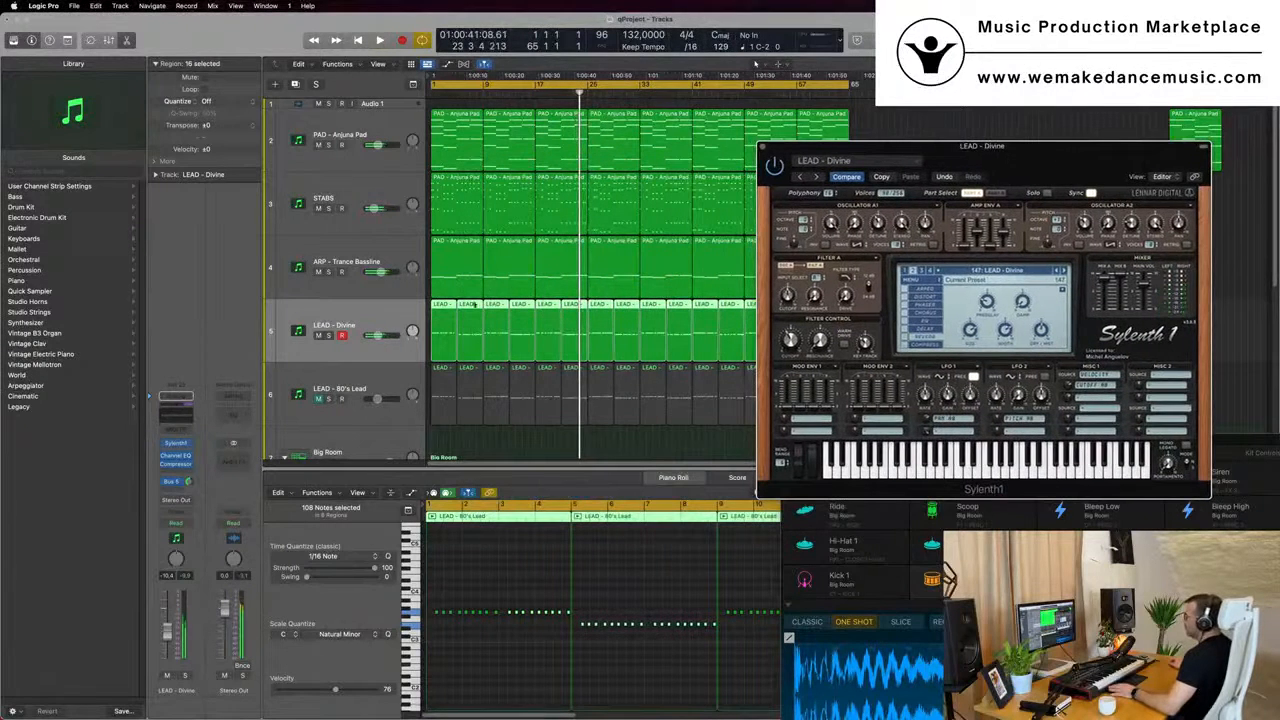
Replay the arrangement from the start and rebalance the LEAD - Divine track's volume against the other tracks
{"action": "left_click", "coordinate": [410, 321]}
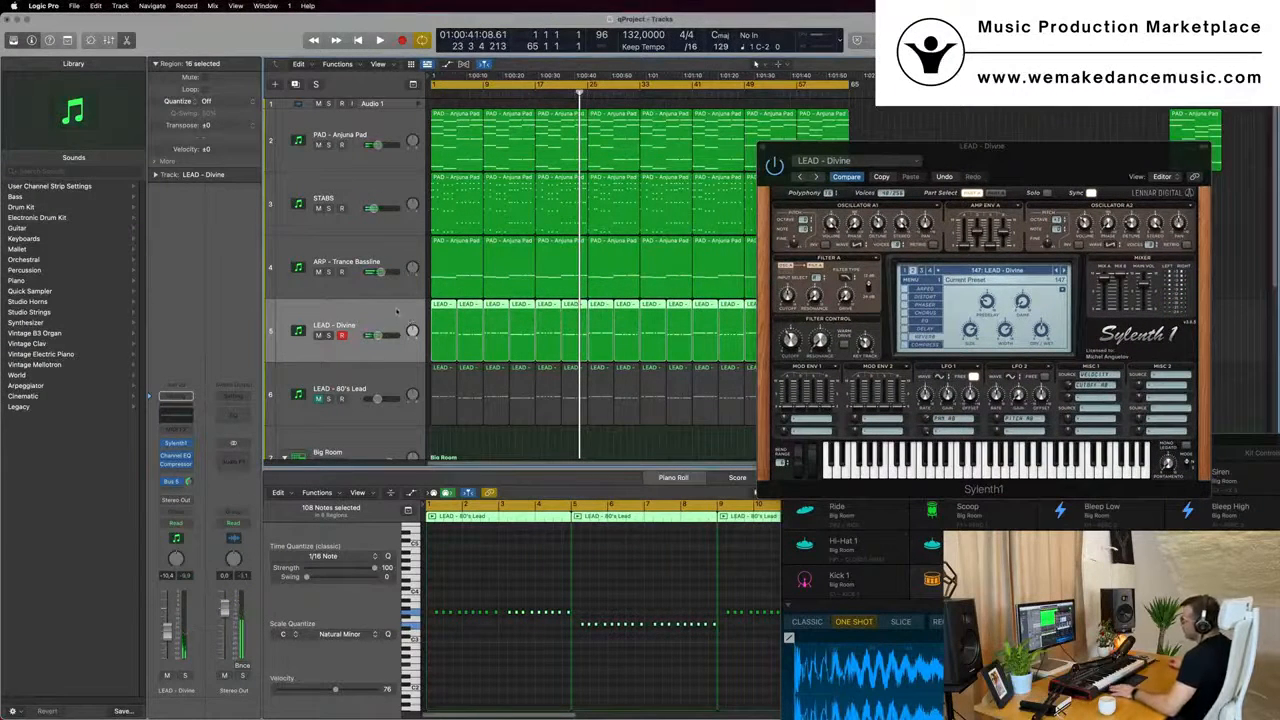
{"action": "key", "text": "Return"}
{"action": "key", "text": "space"}
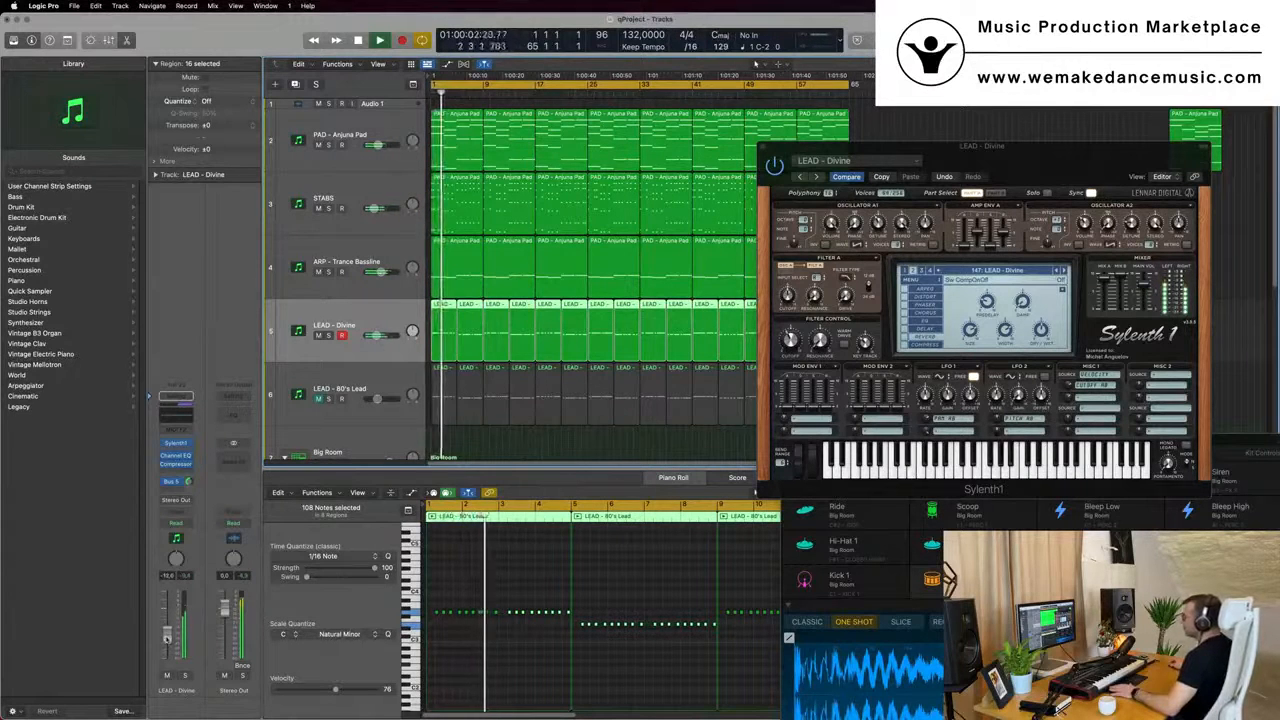
{"action": "key", "text": "space"}
{"action": "key", "text": "Return"}
{"action": "key", "text": "space"}
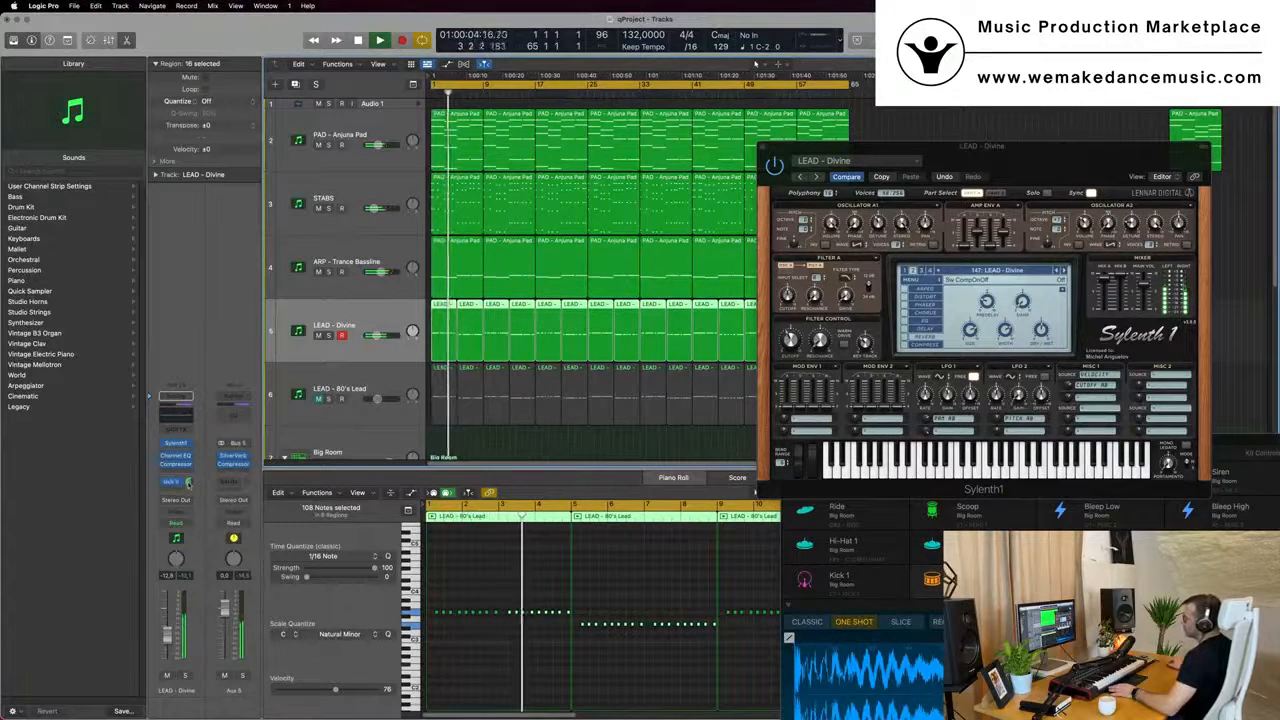
{"action": "key", "text": "space"}
Add a second send on the LEAD - Divine channel, routed to Bus 8
{"action": "left_click", "coordinate": [176, 491]}
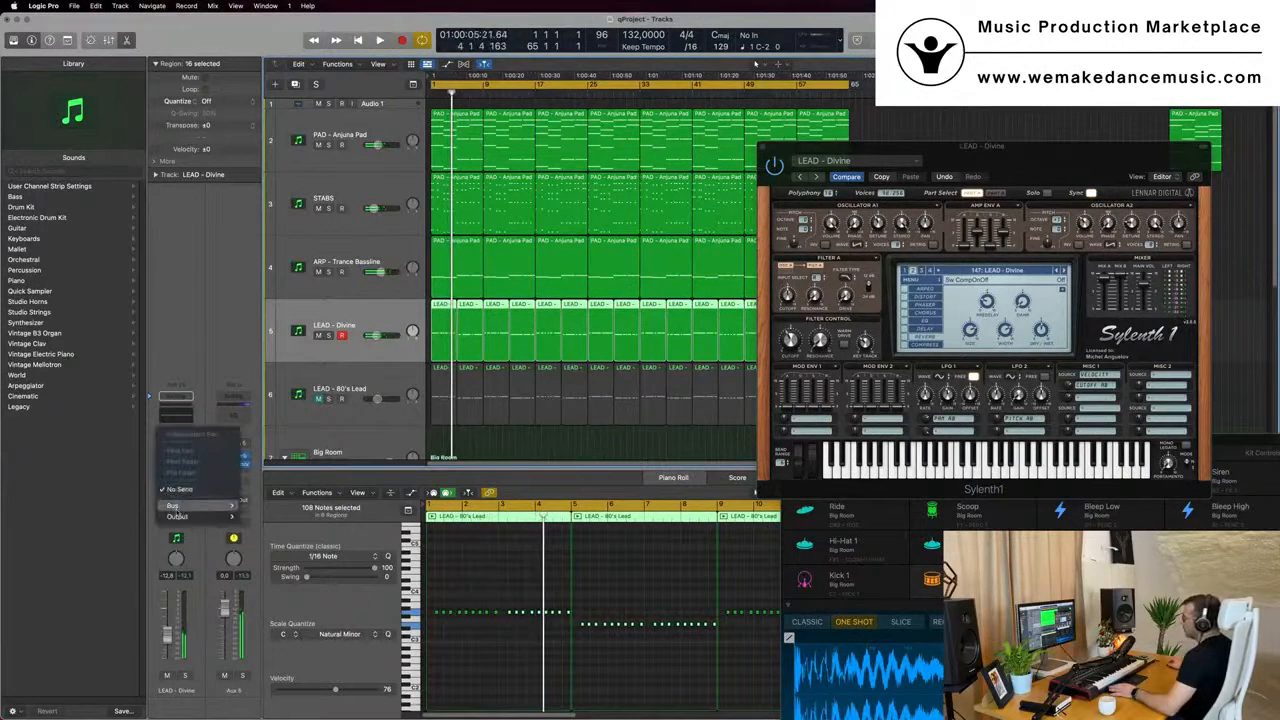
{"action": "mouse_move", "coordinate": [200, 505]}
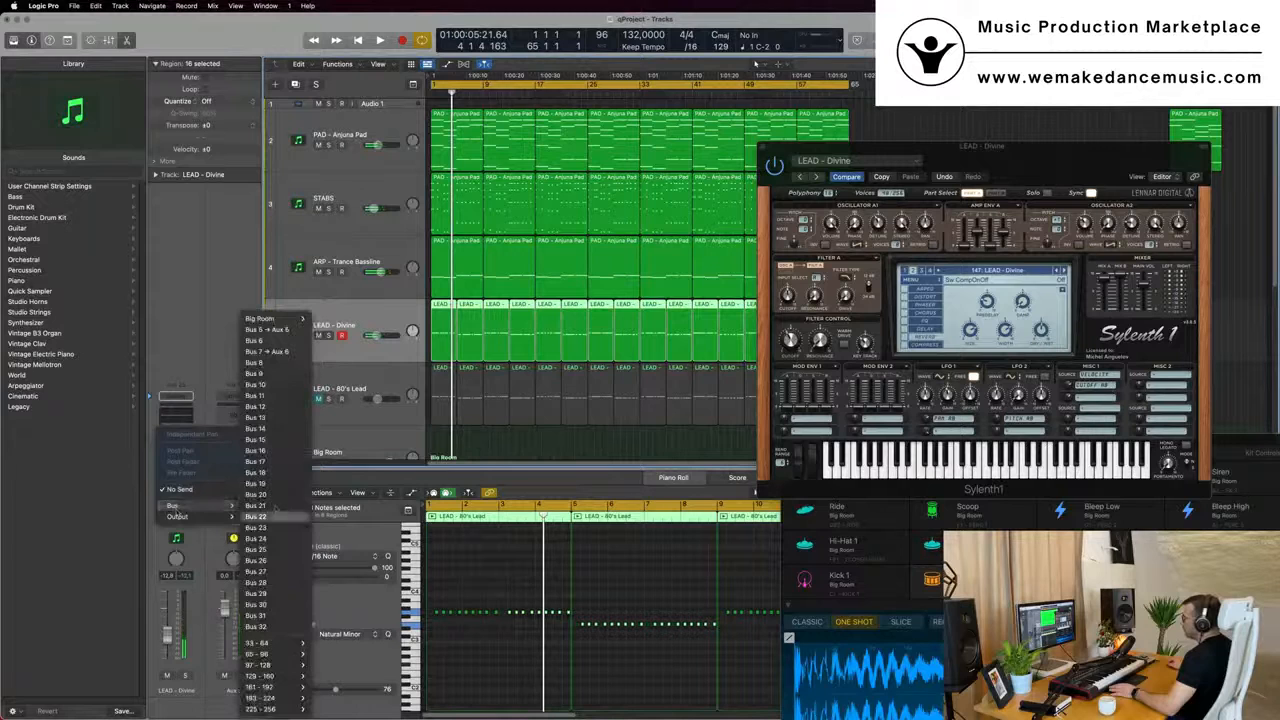
{"action": "left_click", "coordinate": [270, 363]}
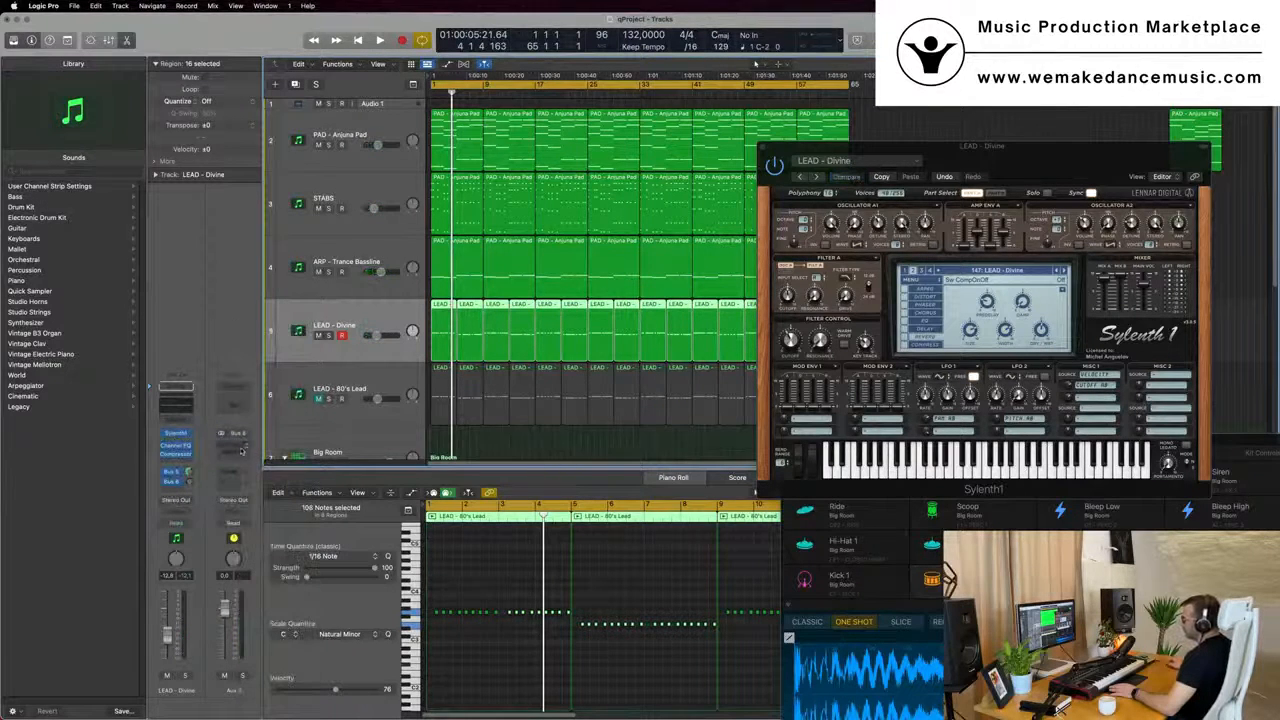
Insert a stereo Delay Designer on the Aux 7 return channel fed by Bus 8
{"action": "left_click", "coordinate": [236, 449]}
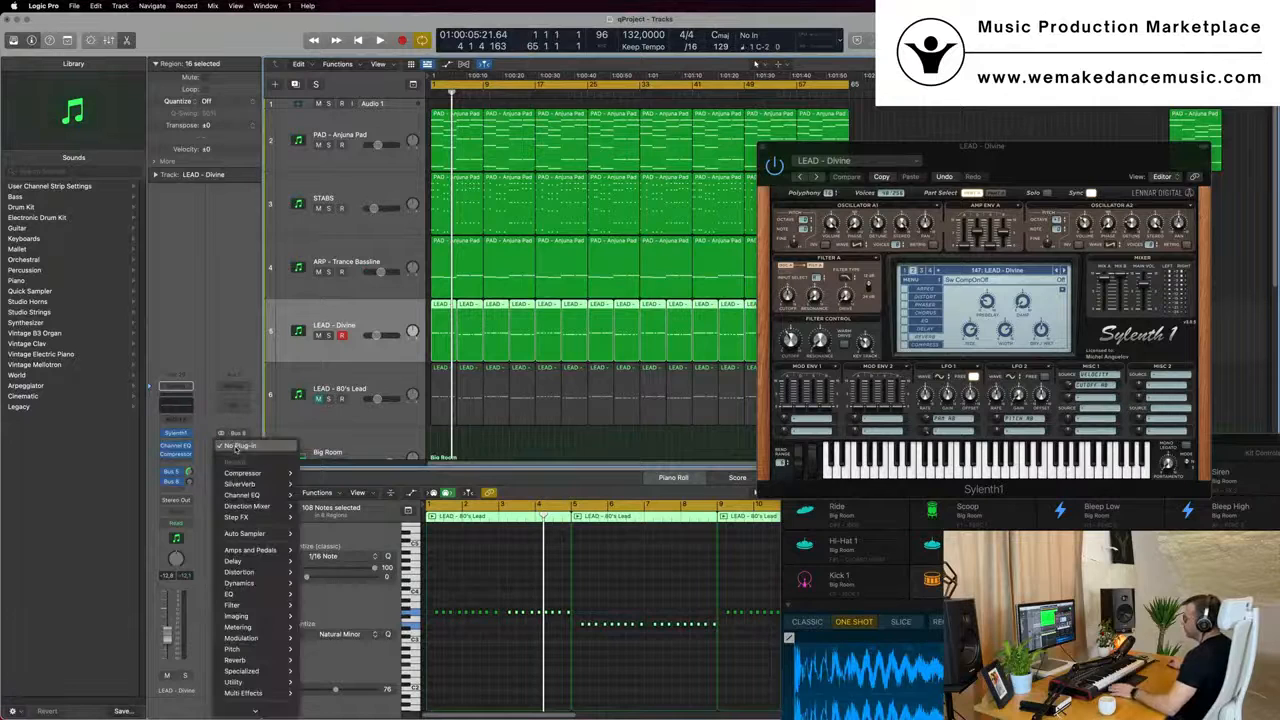
{"action": "mouse_move", "coordinate": [262, 566]}
{"action": "mouse_move", "coordinate": [322, 566]}
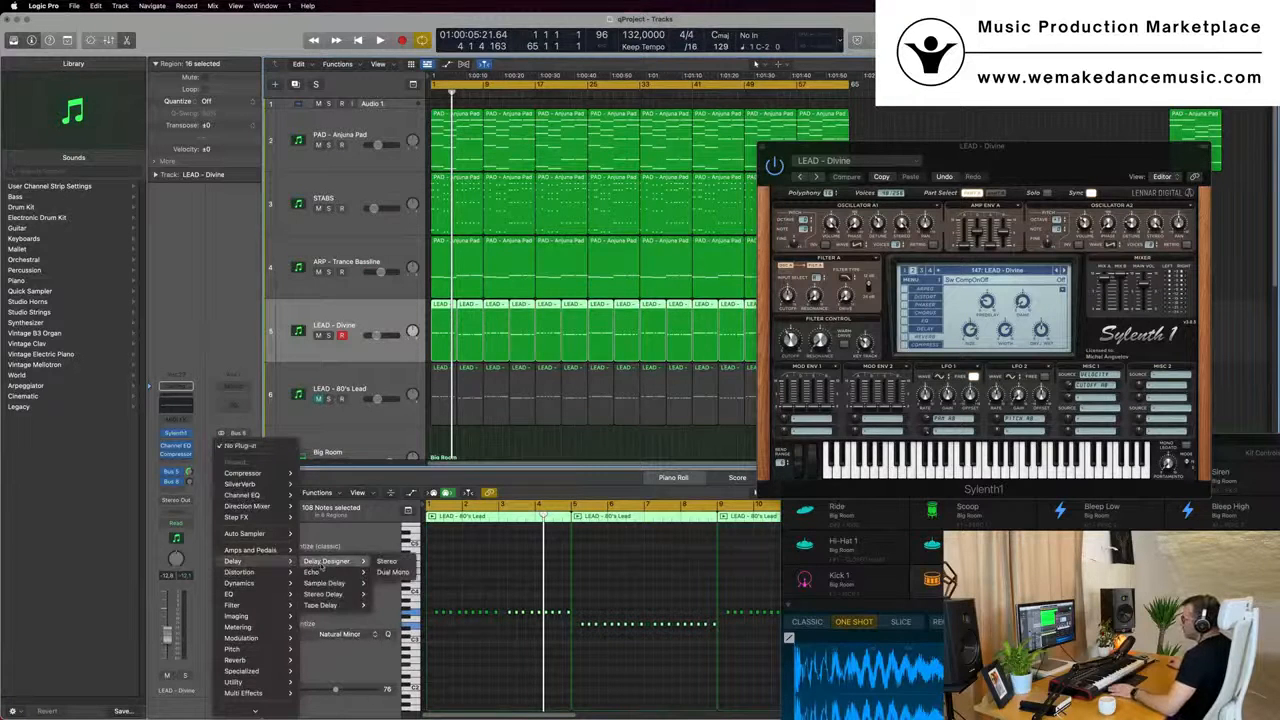
{"action": "left_click", "coordinate": [386, 561]}
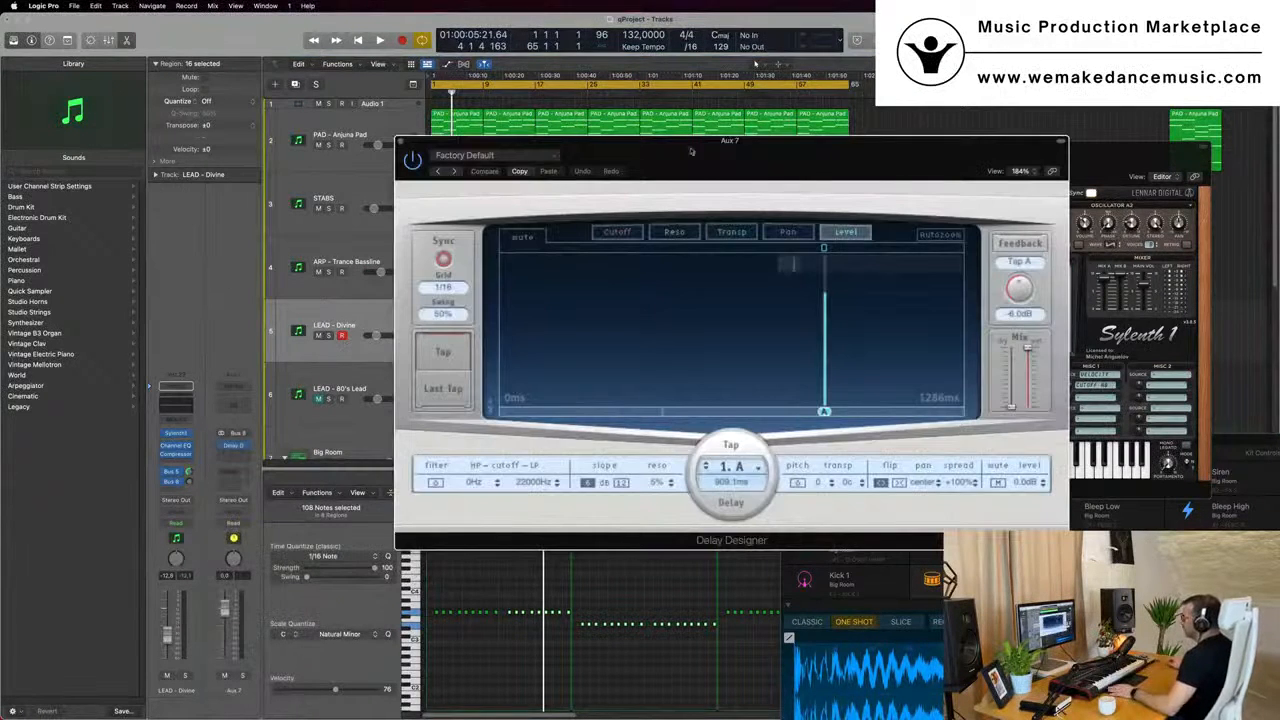
Try the 1/16 Slow Pan preset in Delay Designer and move its window aside
{"action": "left_click", "coordinate": [549, 158]}
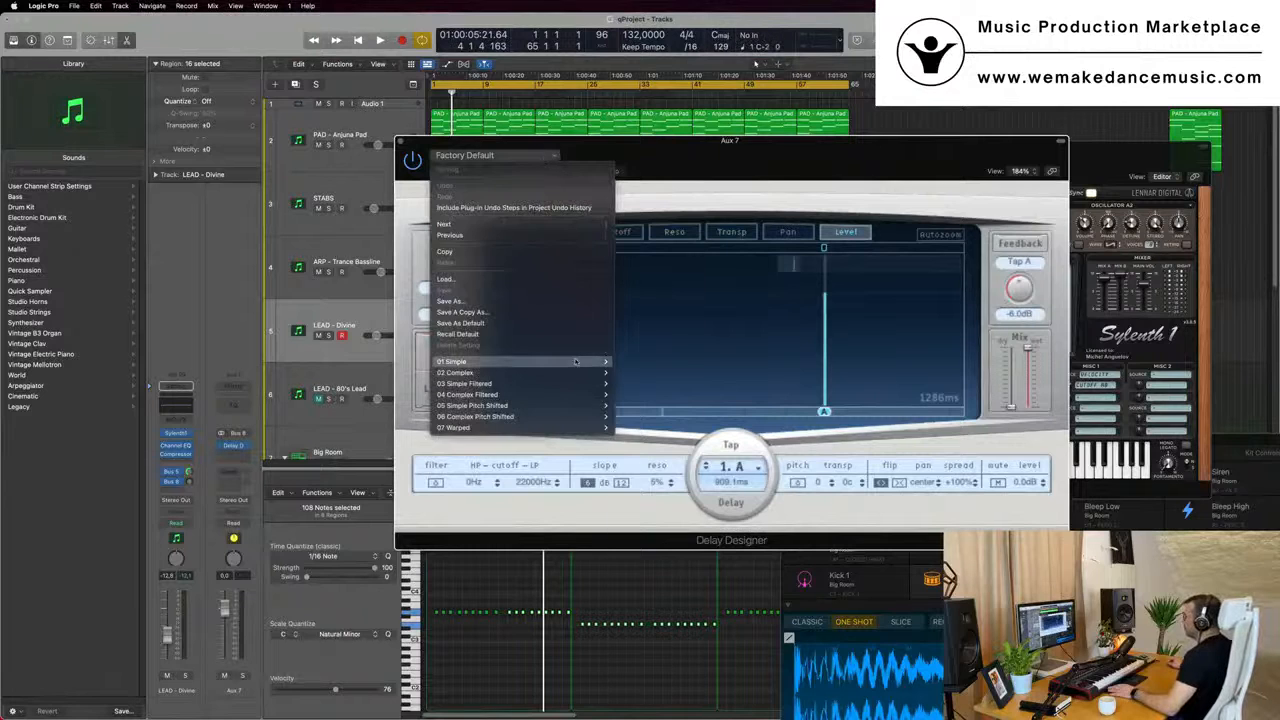
{"action": "mouse_move", "coordinate": [574, 372]}
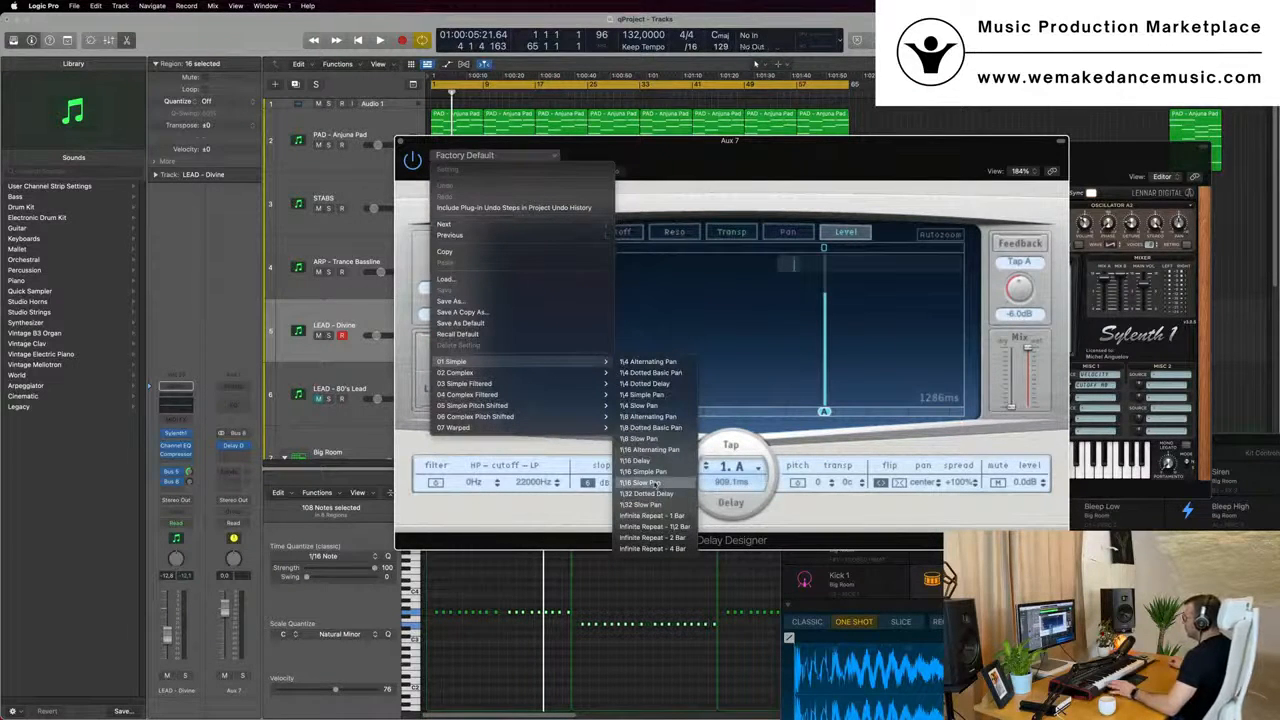
{"action": "left_click", "coordinate": [657, 484]}
{"action": "left_click_drag", "start_coordinate": [800, 167], "coordinate": [871, 155]}
Play the arrangement from the start and raise the LEAD - Divine channel's Bus 8 send
{"action": "key", "text": "space"}
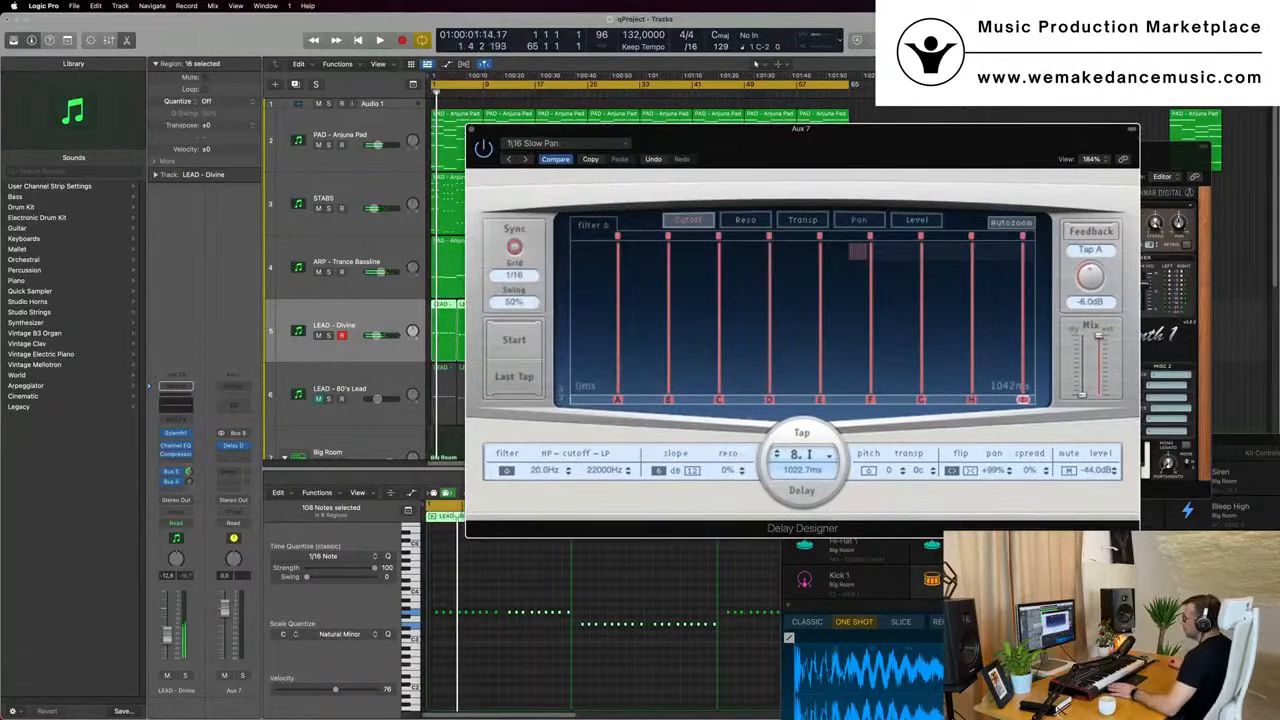
{"action": "left_click_drag", "start_coordinate": [188, 480], "coordinate": [188, 472]}
{"action": "key", "text": "space"}
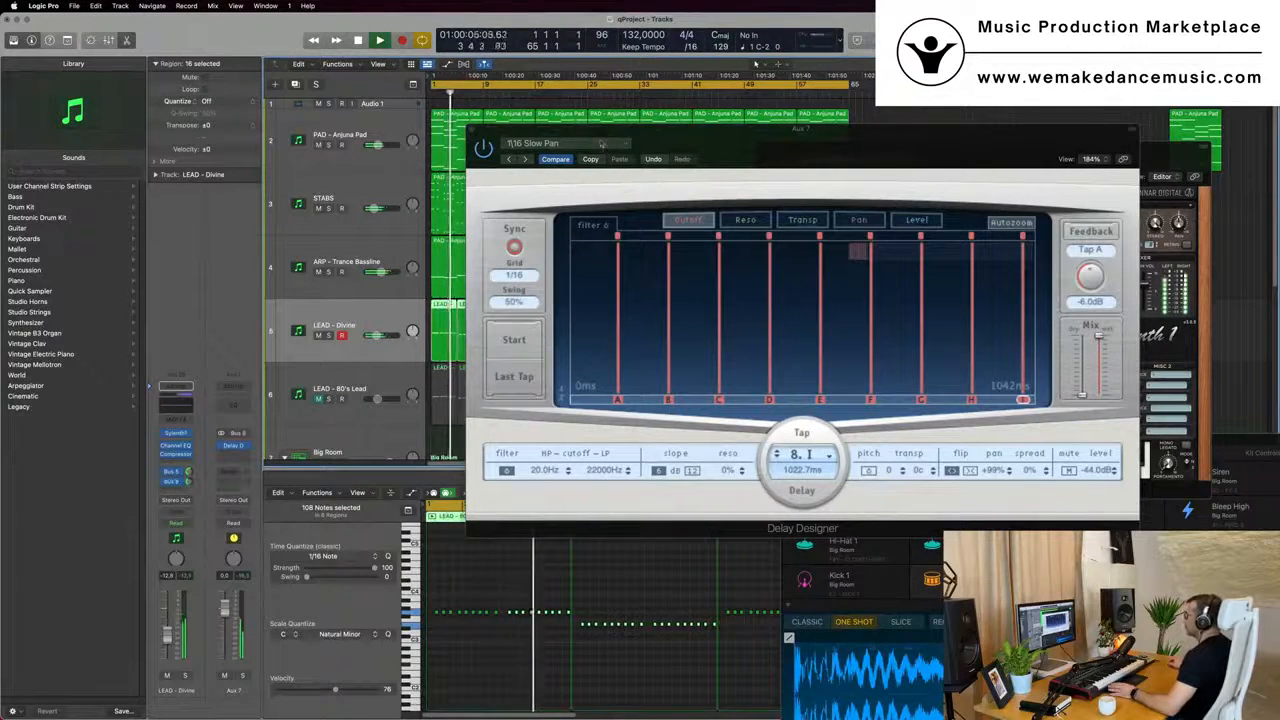
Load the 1/8 Slow Pan preset in Delay Designer and readjust the LEAD - Divine Bus 8 send level
{"action": "left_click", "coordinate": [598, 143]}
{"action": "mouse_move", "coordinate": [600, 350]}
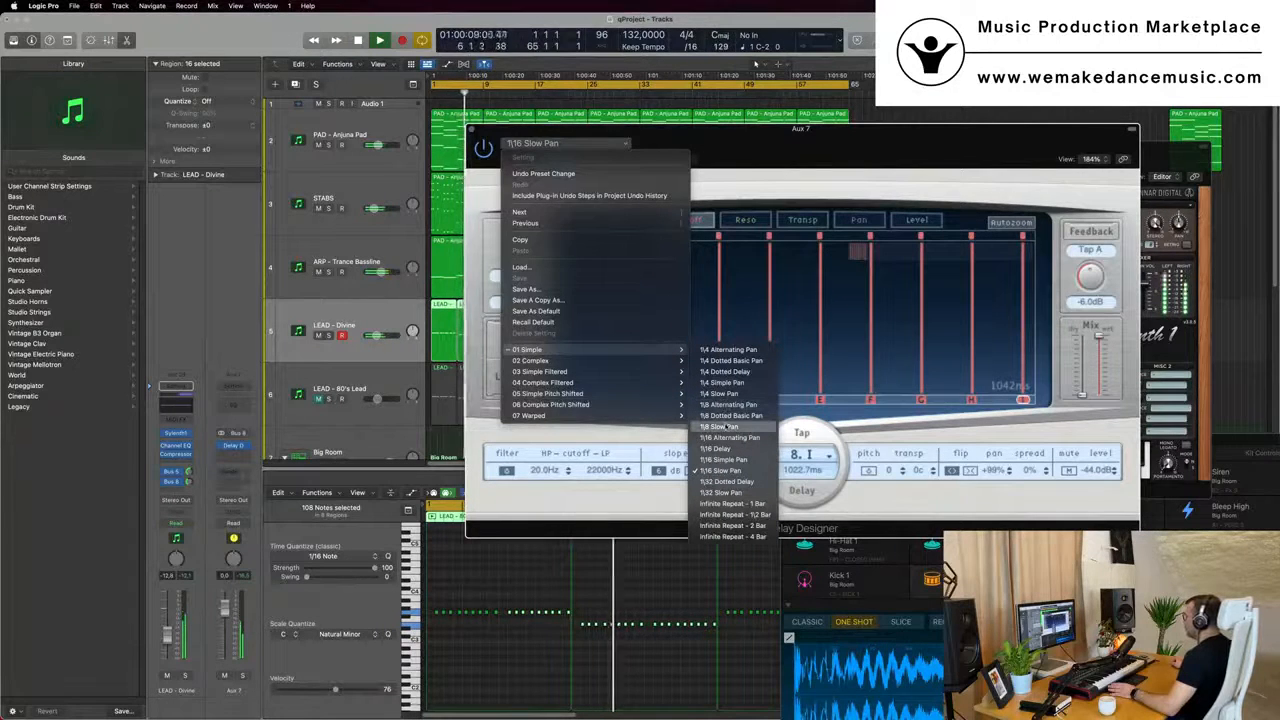
{"action": "left_click", "coordinate": [724, 426]}
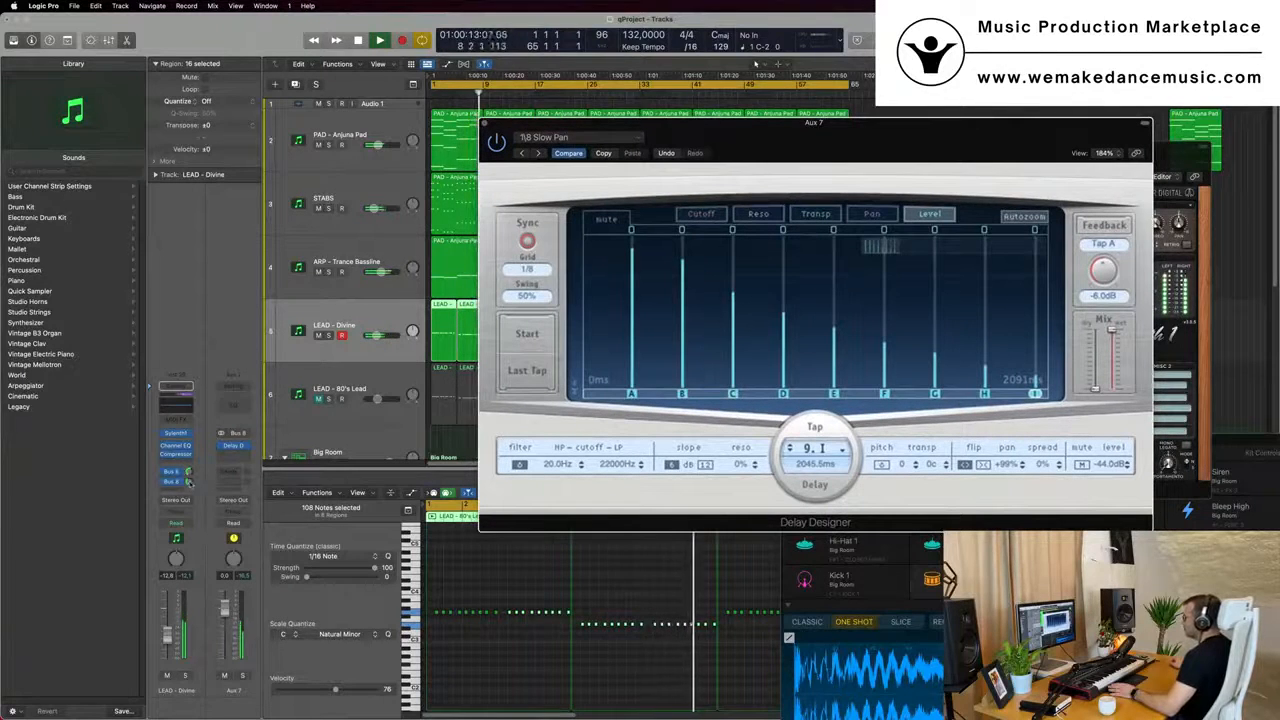
{"action": "left_click_drag", "start_coordinate": [190, 483], "coordinate": [190, 485]}
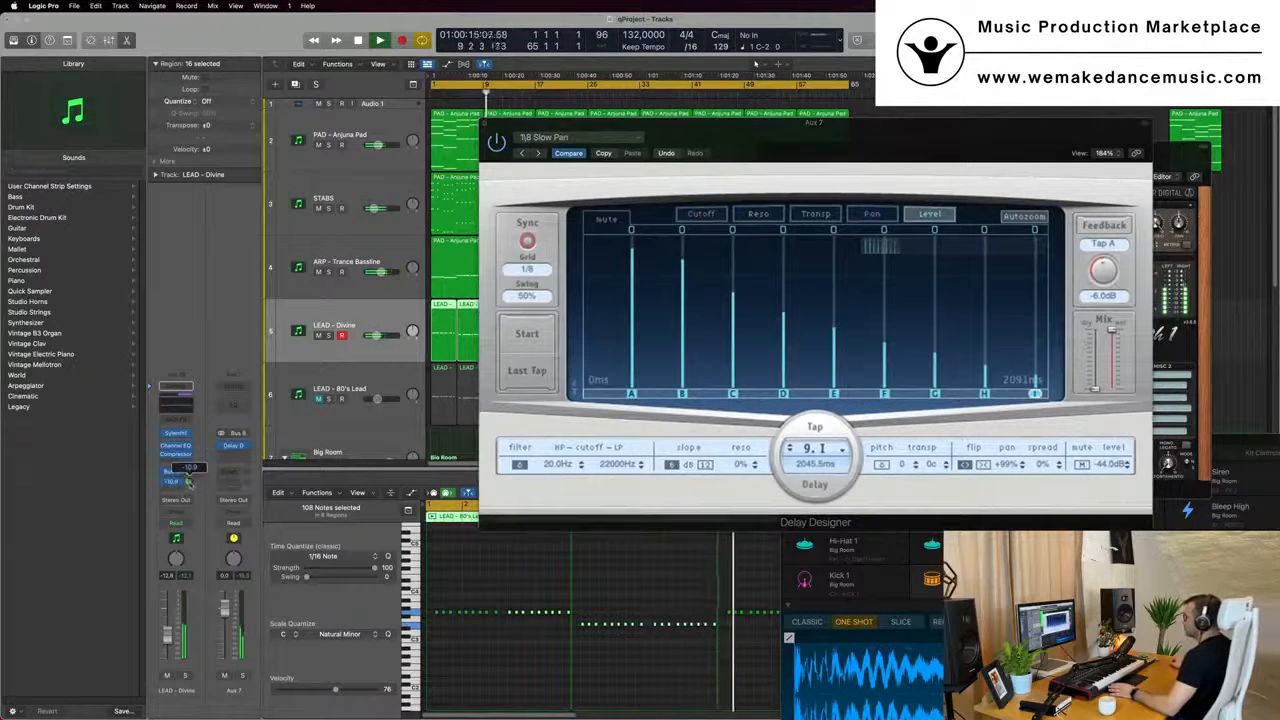
Recheck the LEAD - Divine synth, clear the Sylenth1 and Delay Designer windows off the tracks, and stop playback
{"action": "left_click", "coordinate": [176, 434]}
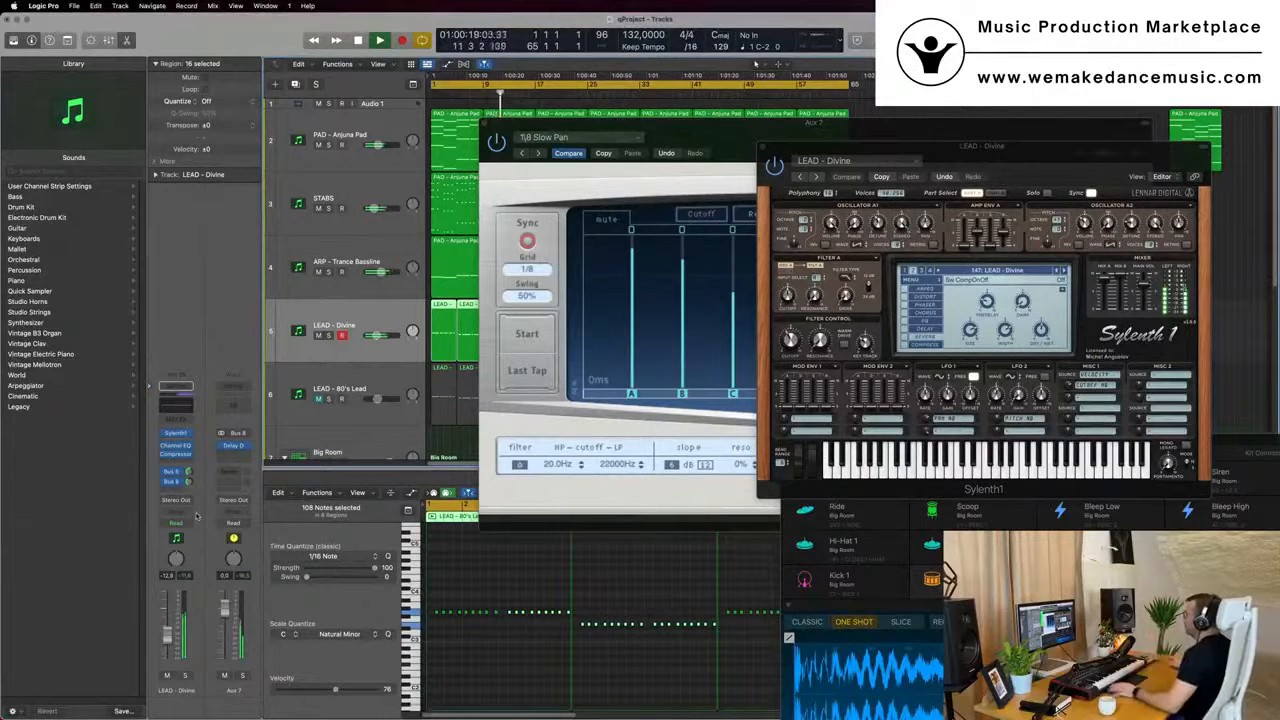
{"action": "left_click_drag", "start_coordinate": [799, 183], "coordinate": [521, 272]}
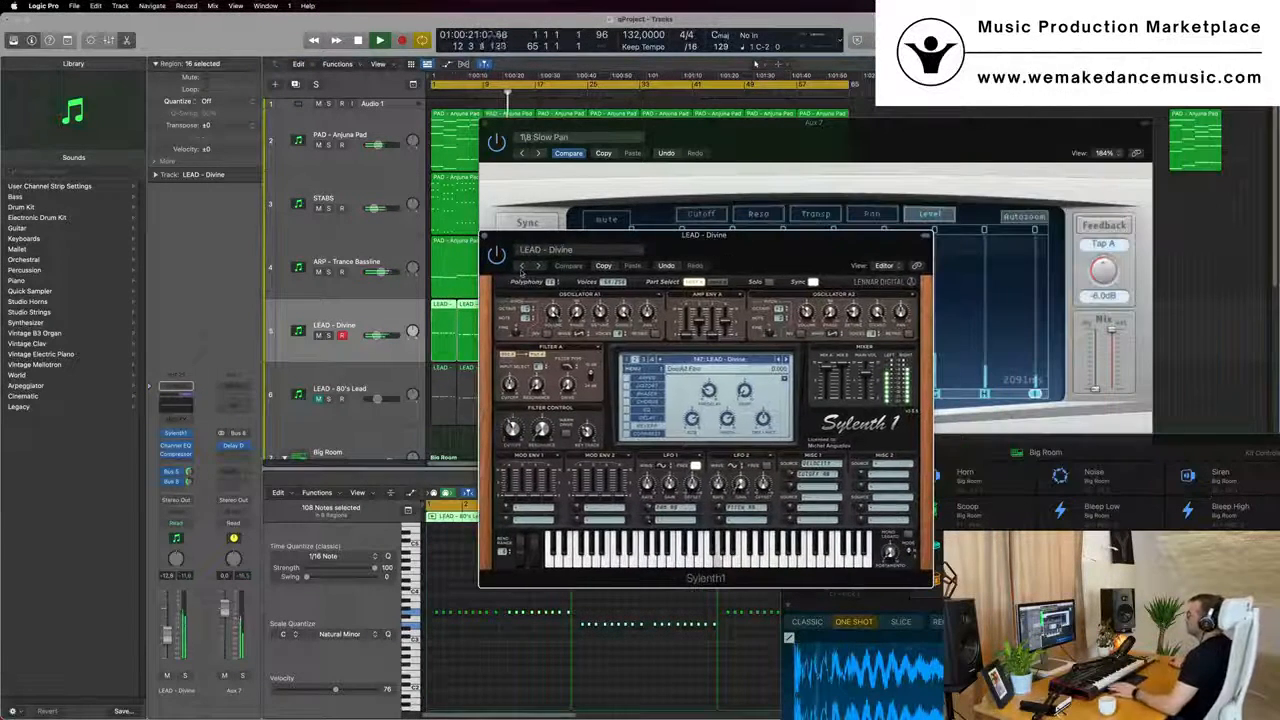
{"action": "left_click", "coordinate": [484, 236]}
{"action": "left_click_drag", "start_coordinate": [772, 139], "coordinate": [646, 230]}
{"action": "left_click", "coordinate": [359, 216]}
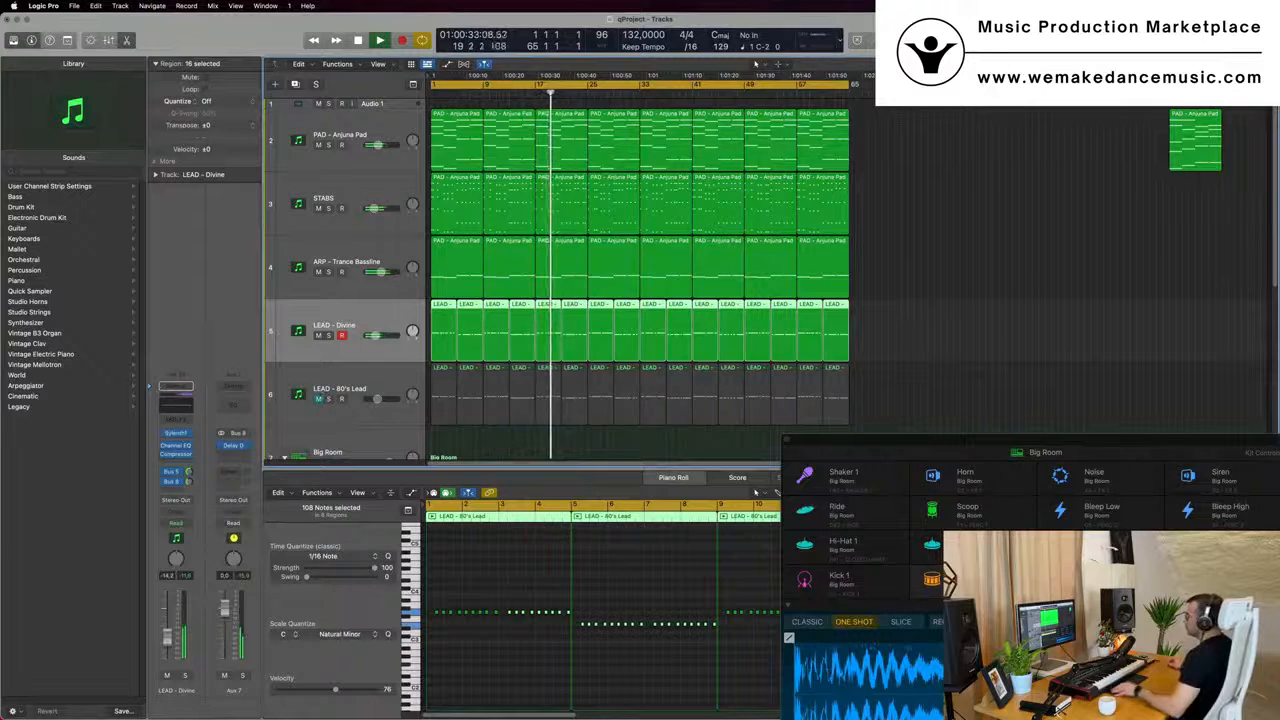
{"action": "key", "text": "space"}
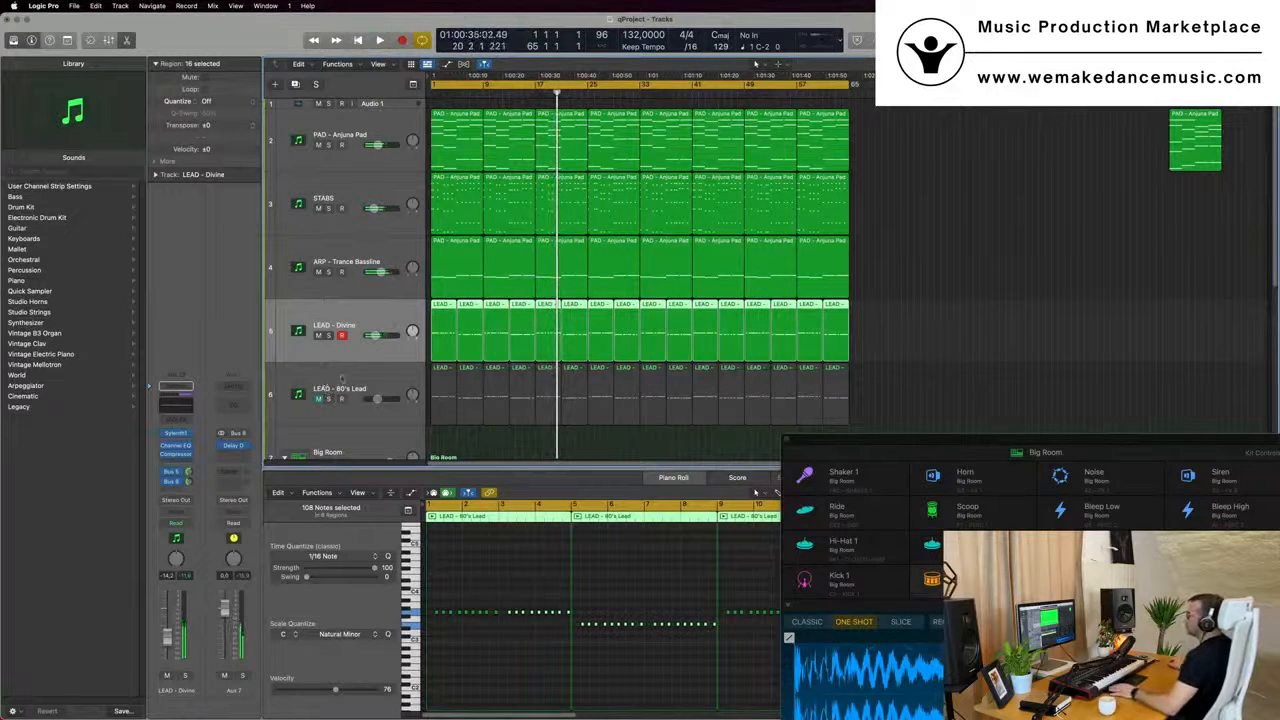
Unmute the LEAD - 80's Lead track and play the arrangement from the start with that track selected
{"action": "left_click", "coordinate": [318, 399]}
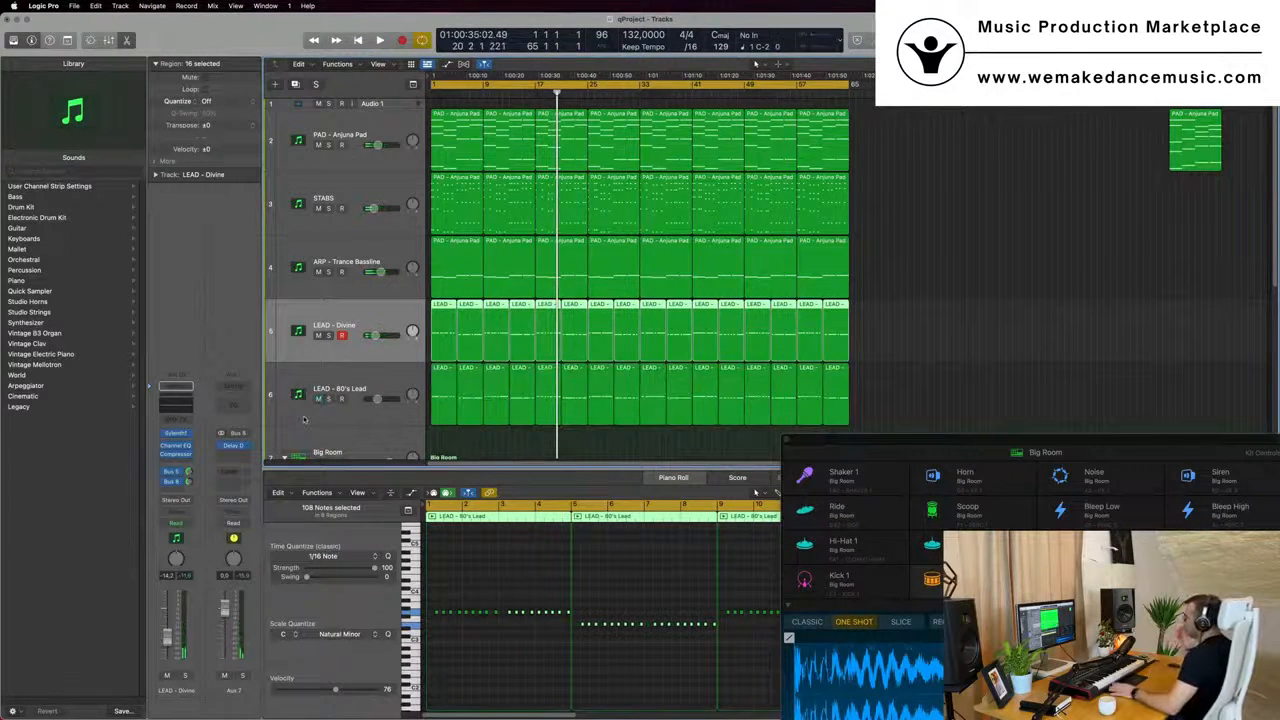
{"action": "key", "text": "Return"}
{"action": "key", "text": "space"}
{"action": "left_click", "coordinate": [304, 420]}
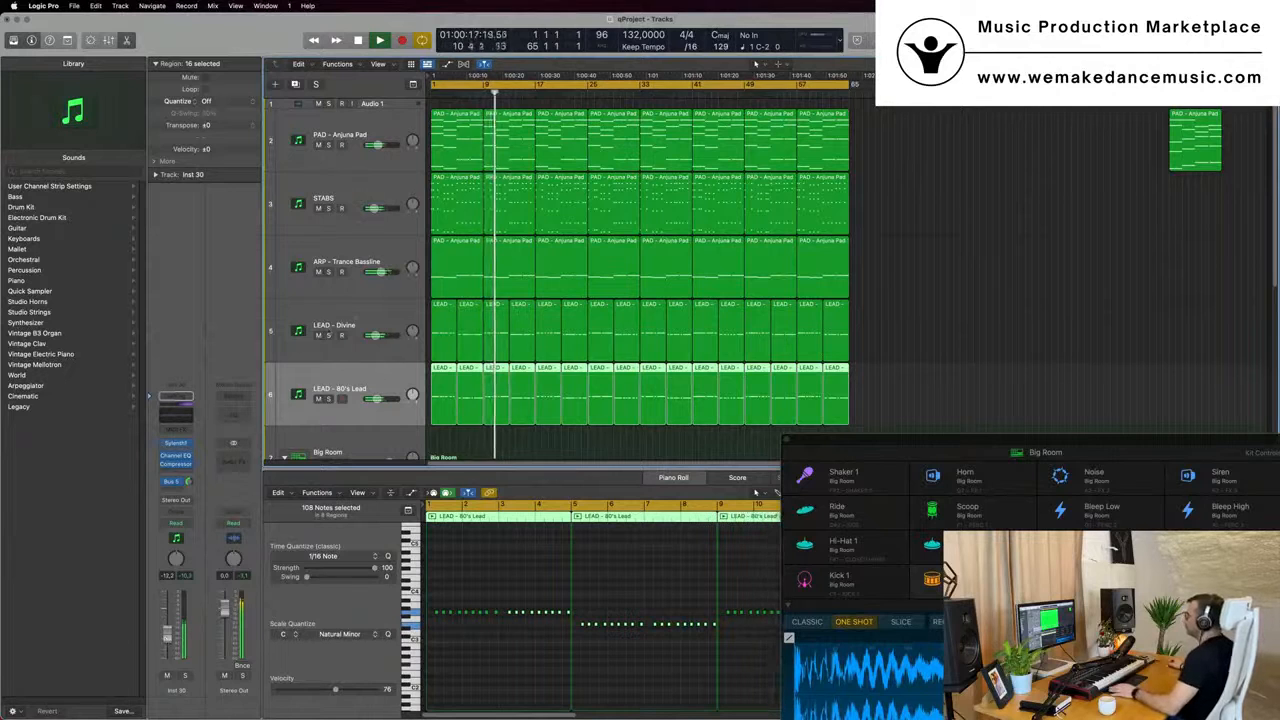
Replay from the start and apply a 312 Hz, 12 dB/Oct low cut in the LEAD - Divine Channel EQ
{"action": "left_click", "coordinate": [367, 318]}
{"action": "key", "text": "Return"}
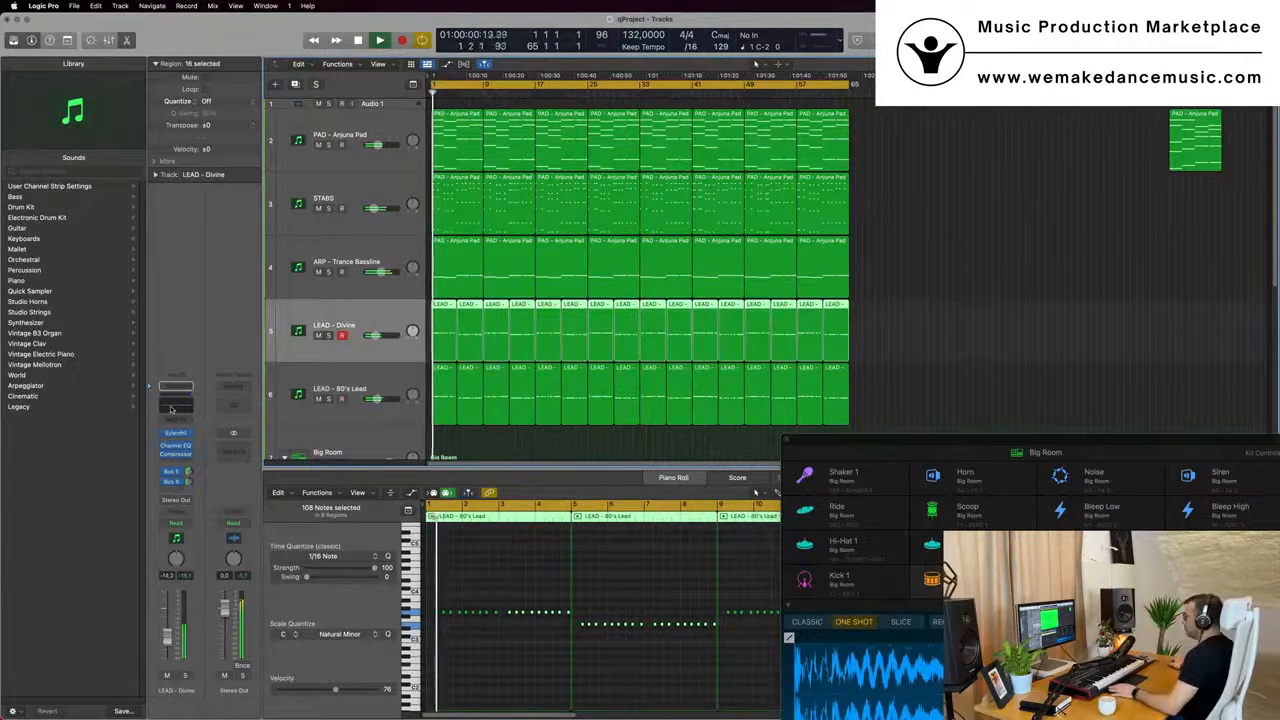
{"action": "left_click", "coordinate": [171, 405]}
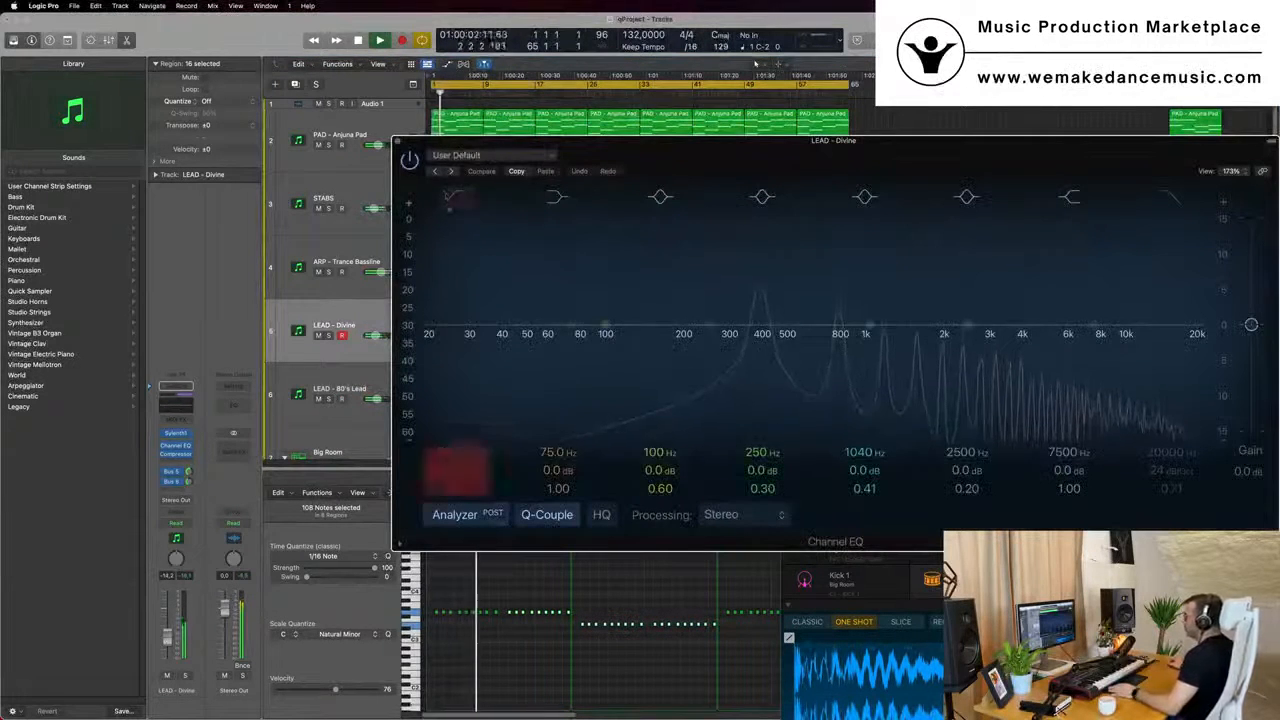
{"action": "left_click_drag", "start_coordinate": [643, 275], "coordinate": [771, 249]}
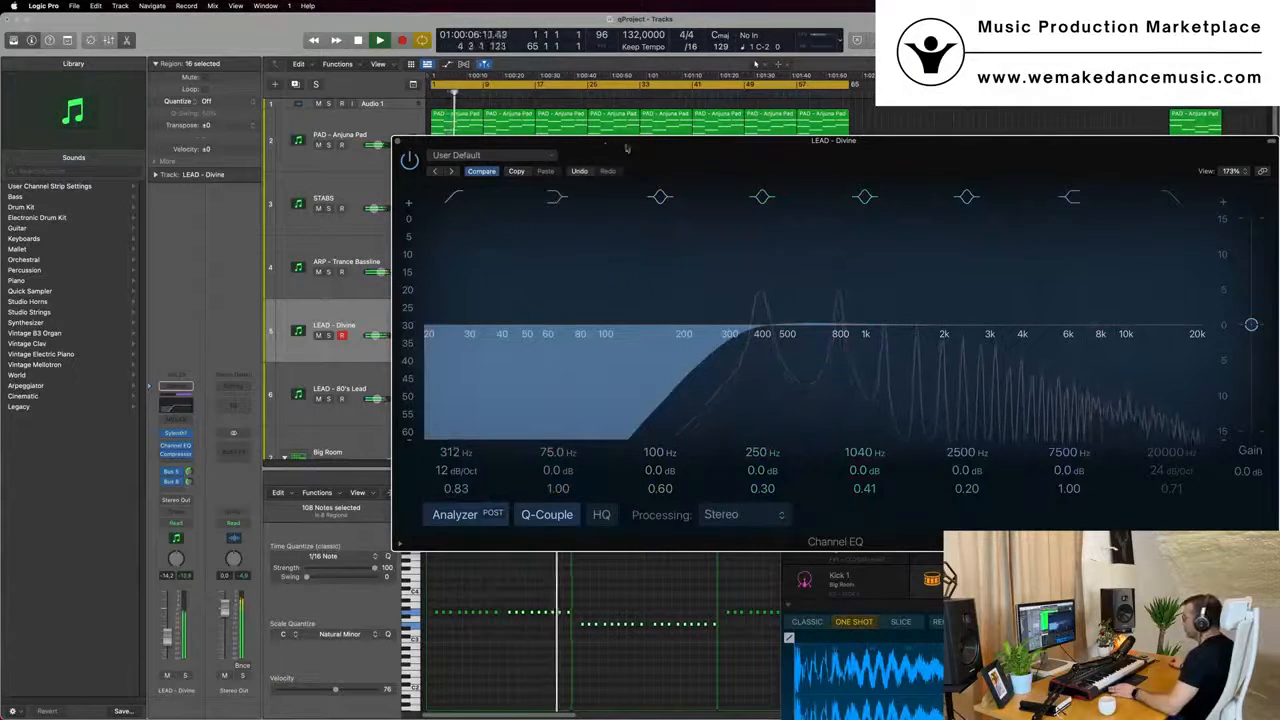
{"action": "left_click_drag", "start_coordinate": [628, 141], "coordinate": [942, 177]}
In the LEAD - 80's Lead Channel EQ, apply a 234 Hz, 12 dB/Oct low cut and set the low-mid band to 252 Hz, +0.5 dB
{"action": "left_click", "coordinate": [358, 408]}
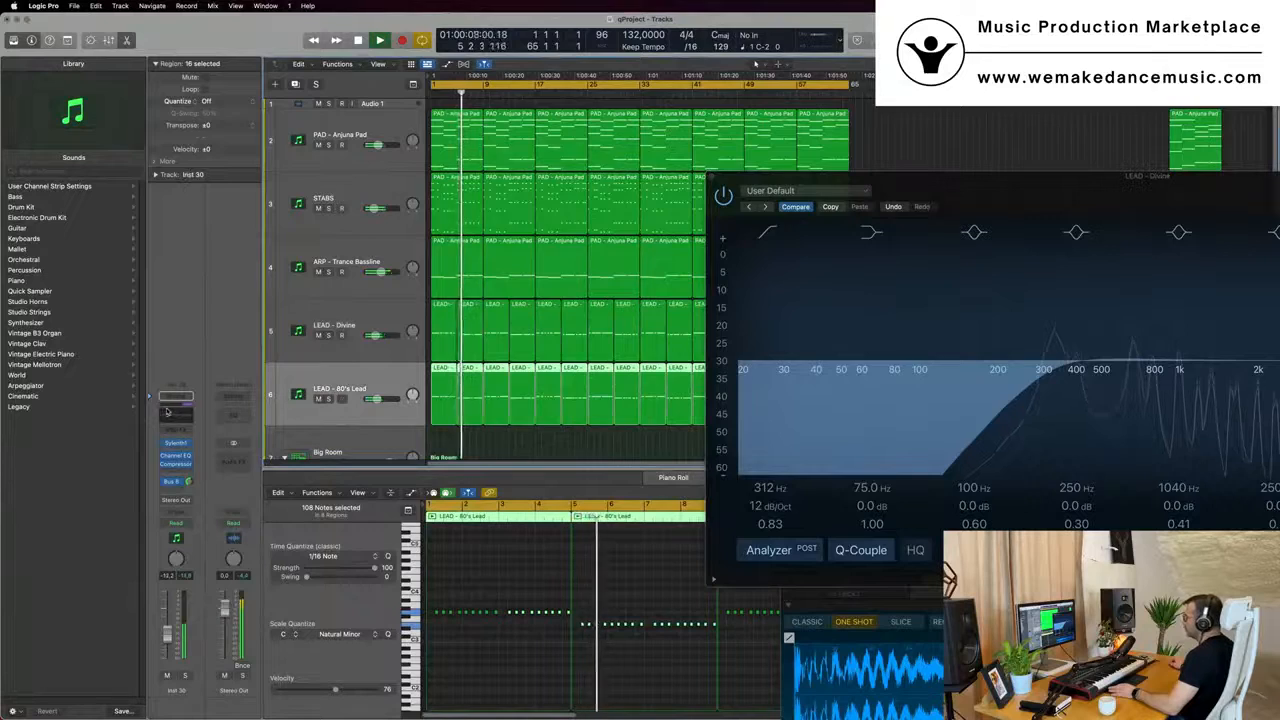
{"action": "left_click", "coordinate": [168, 417]}
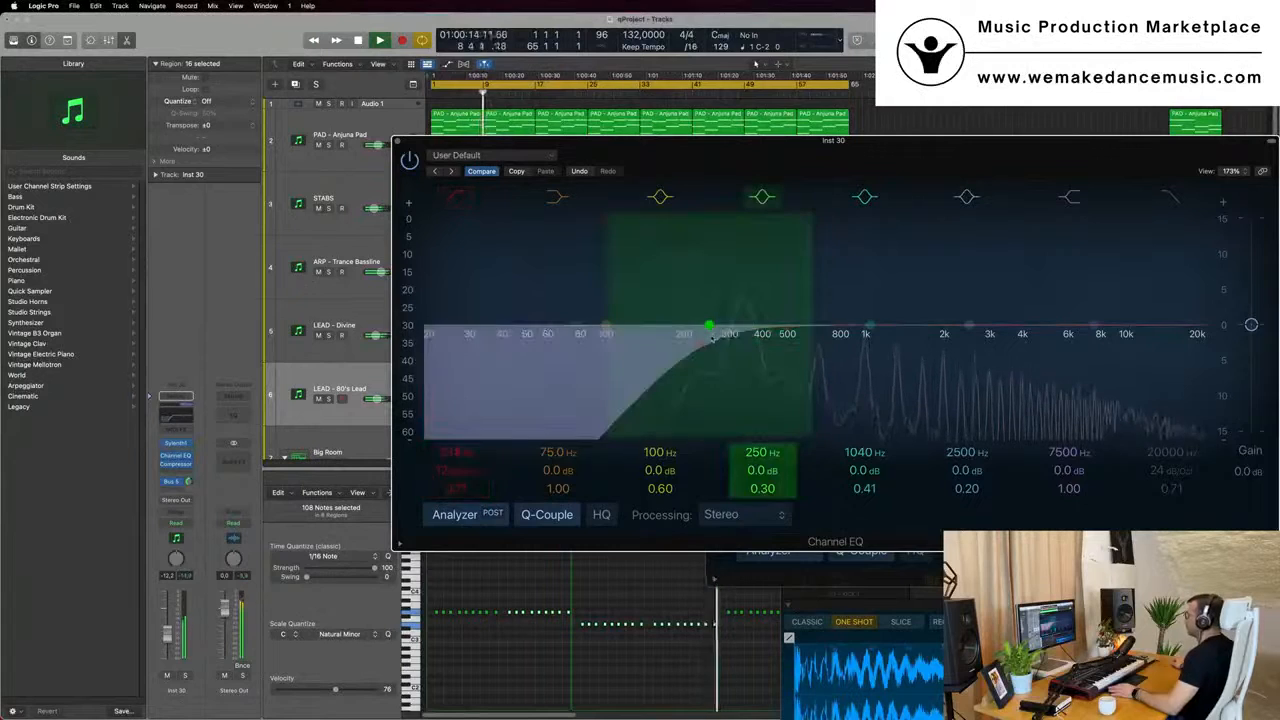
{"action": "left_click_drag", "start_coordinate": [708, 330], "coordinate": [711, 328]}
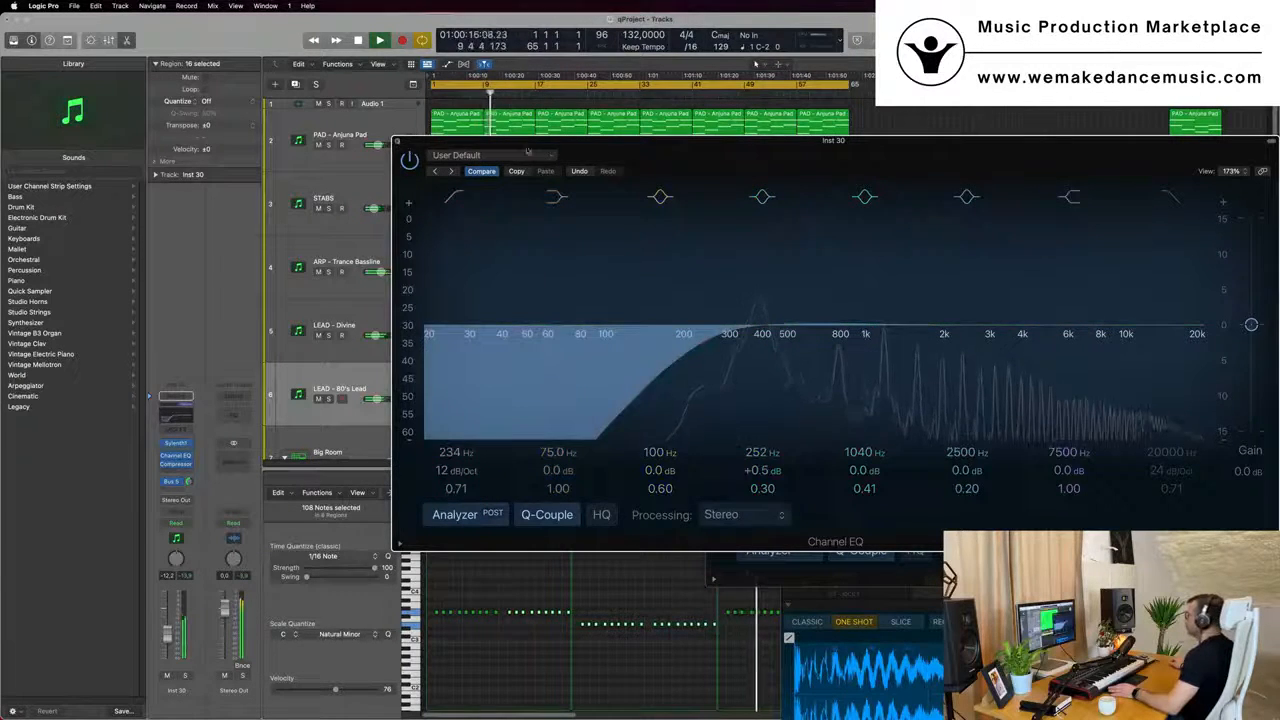
{"action": "key", "text": "super+w"}
Close the LEAD - Divine EQ window and compare the mix with LEAD - 80's Lead muted and unmuted
{"action": "left_click_drag", "start_coordinate": [995, 199], "coordinate": [578, 261]}
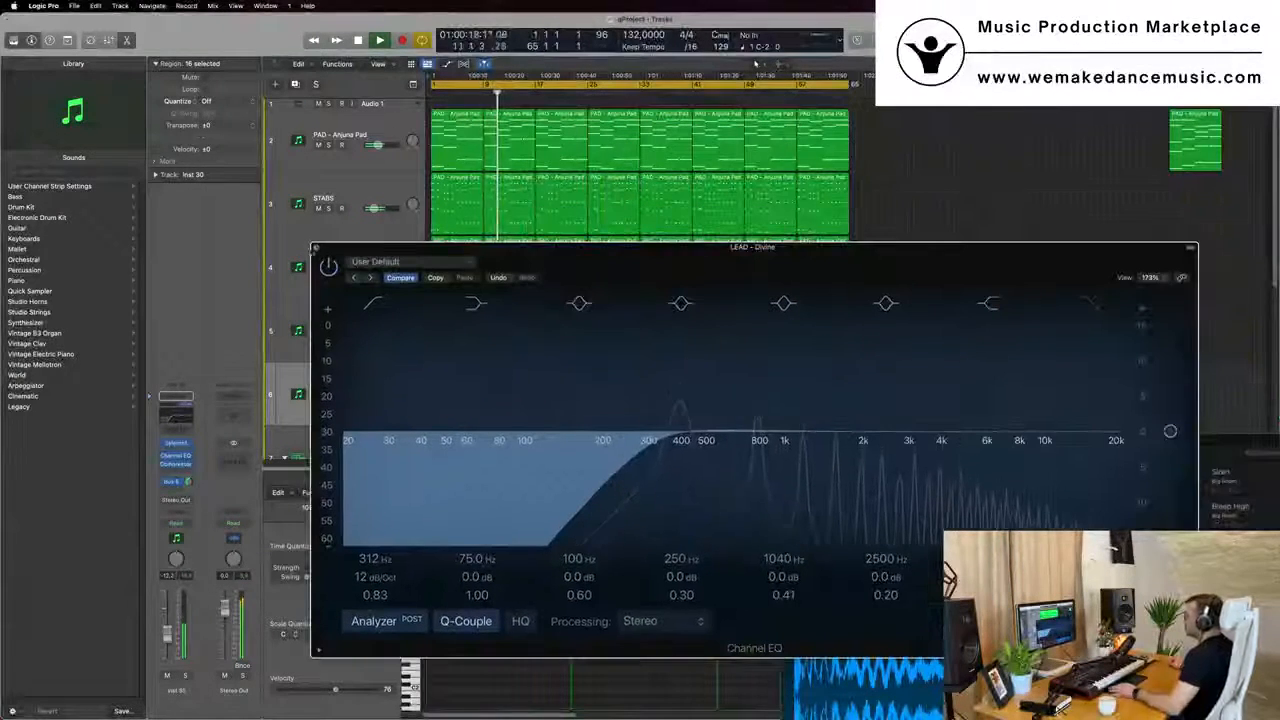
{"action": "key", "text": "super+w"}
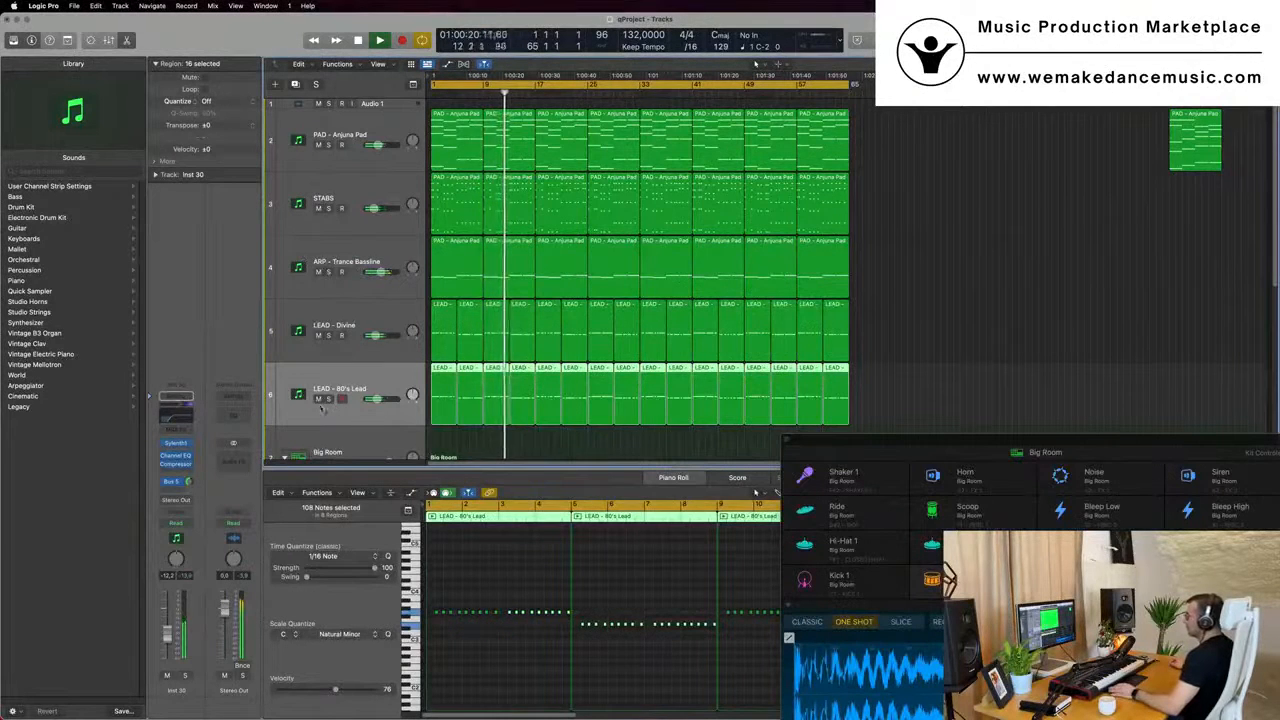
{"action": "left_click", "coordinate": [319, 399]}
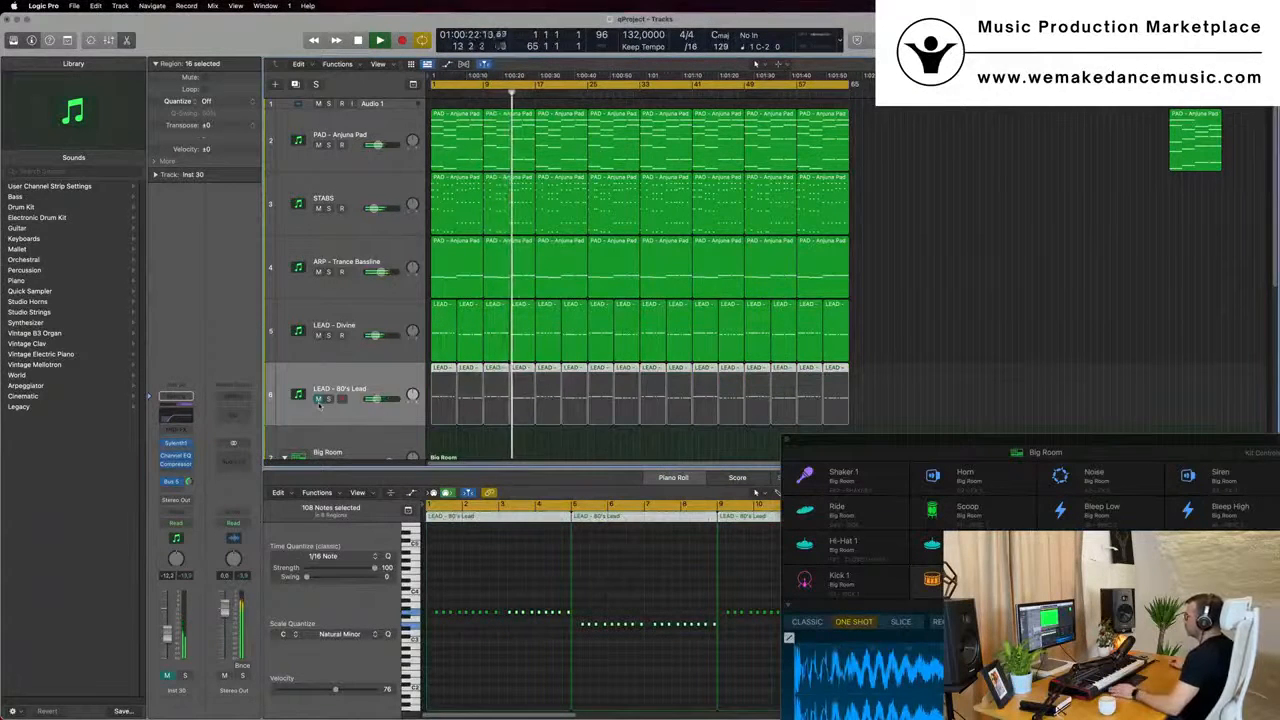
{"action": "left_click", "coordinate": [319, 399]}
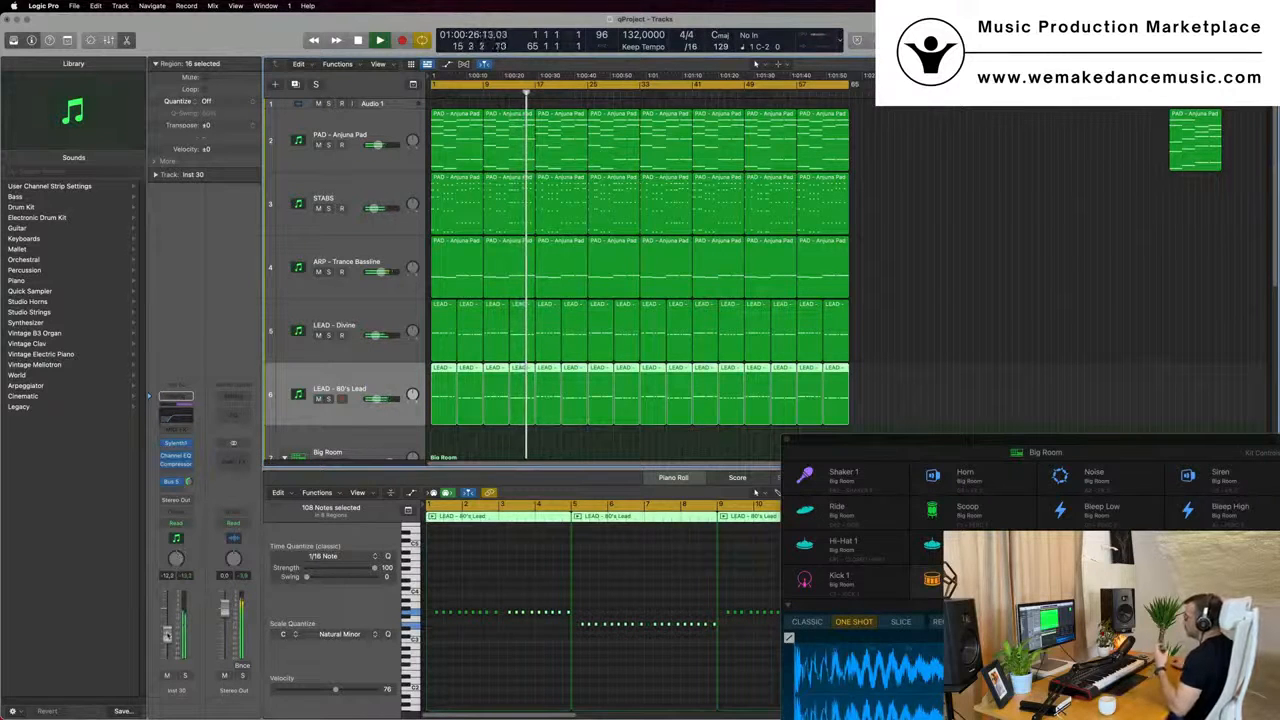
Add a second send on the LEAD - 80's Lead channel, correcting its routing from Bus 7 to Bus 8
{"action": "left_click", "coordinate": [175, 481]}
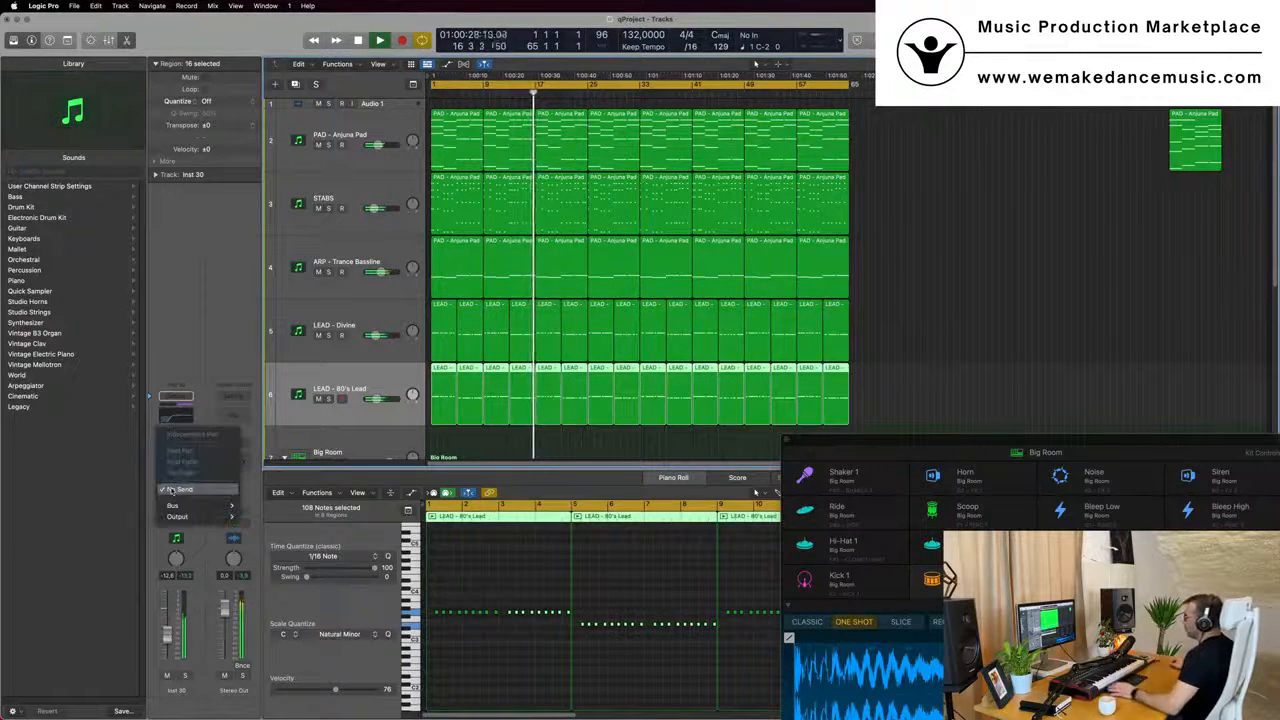
{"action": "mouse_move", "coordinate": [174, 505]}
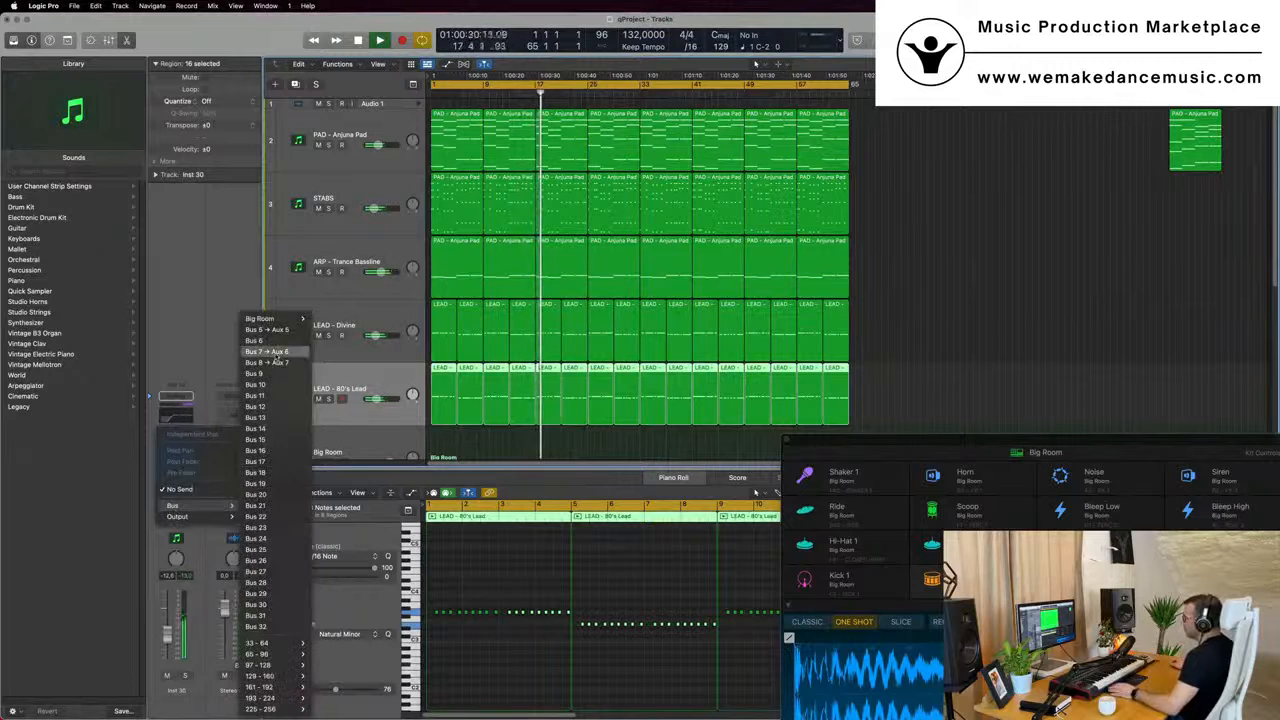
{"action": "left_click", "coordinate": [266, 352]}
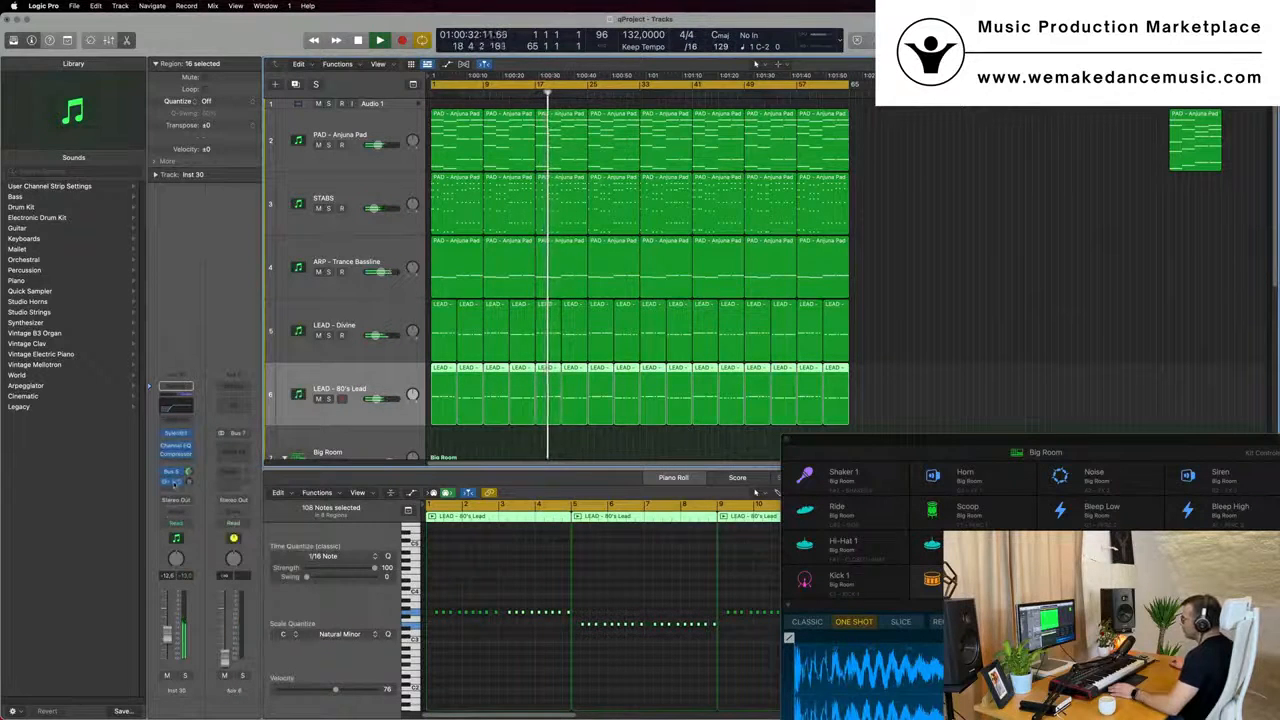
{"action": "left_click", "coordinate": [178, 483]}
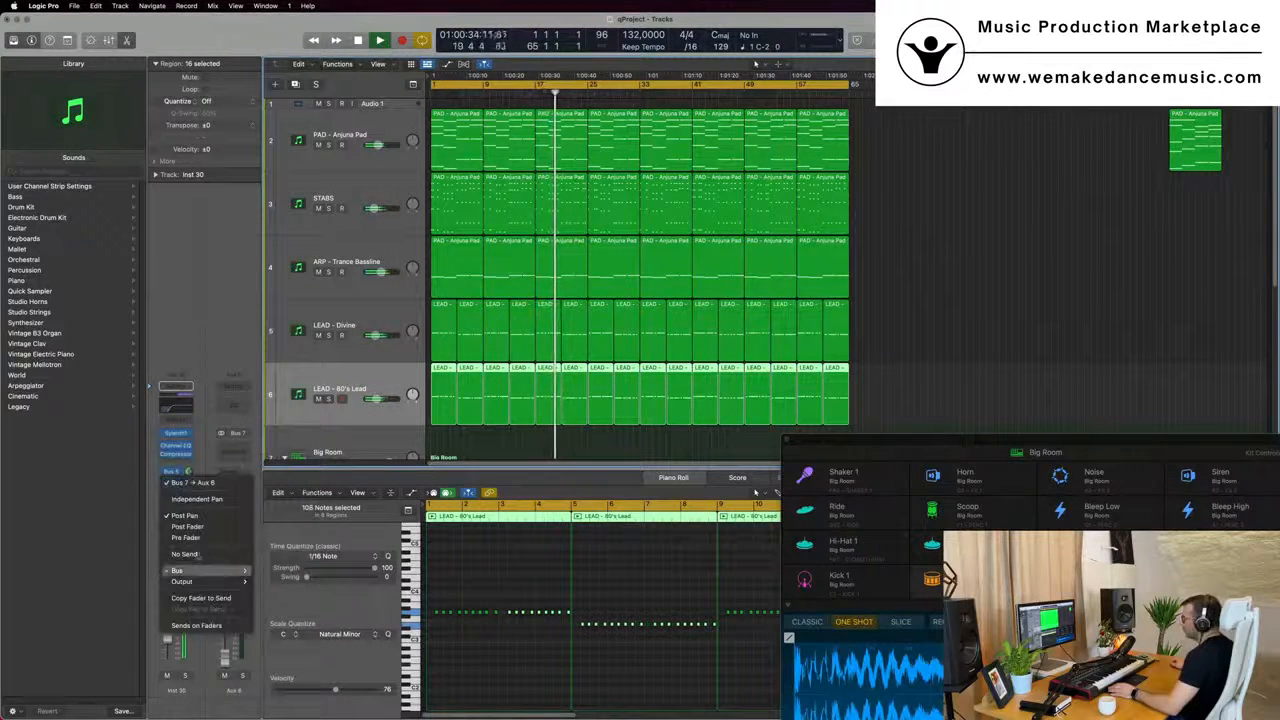
{"action": "mouse_move", "coordinate": [196, 573]}
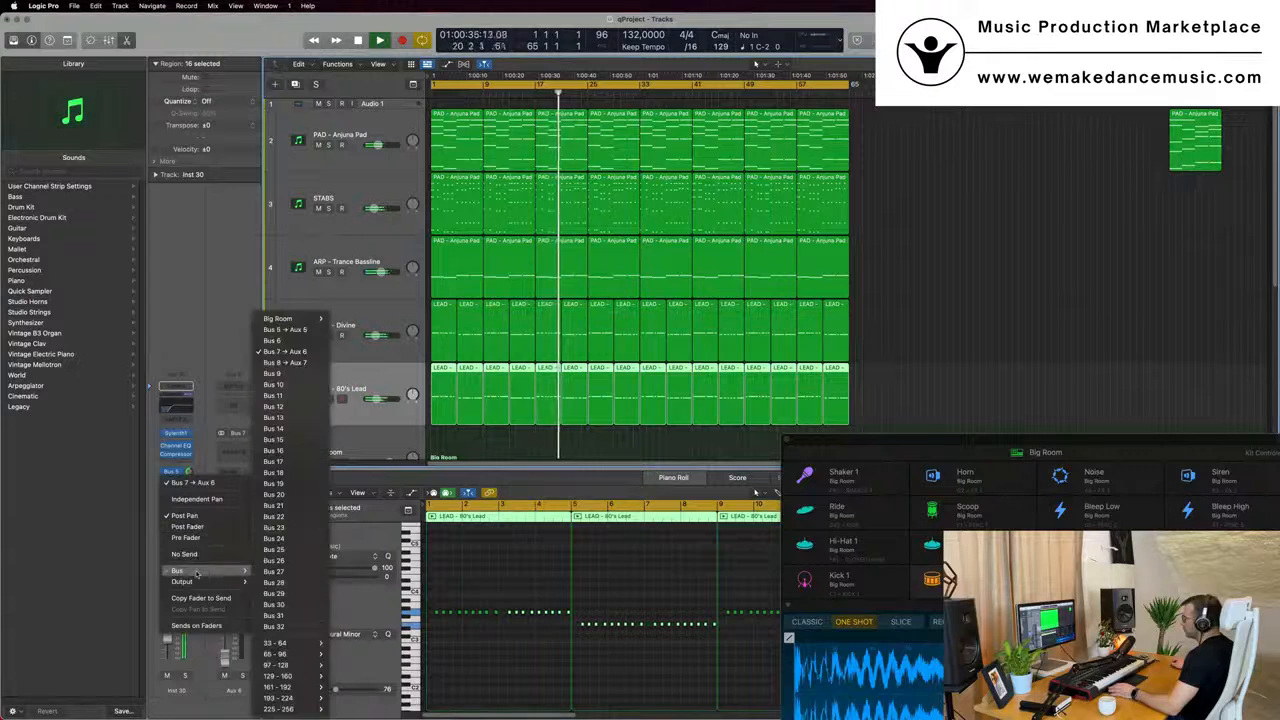
{"action": "left_click", "coordinate": [285, 362]}
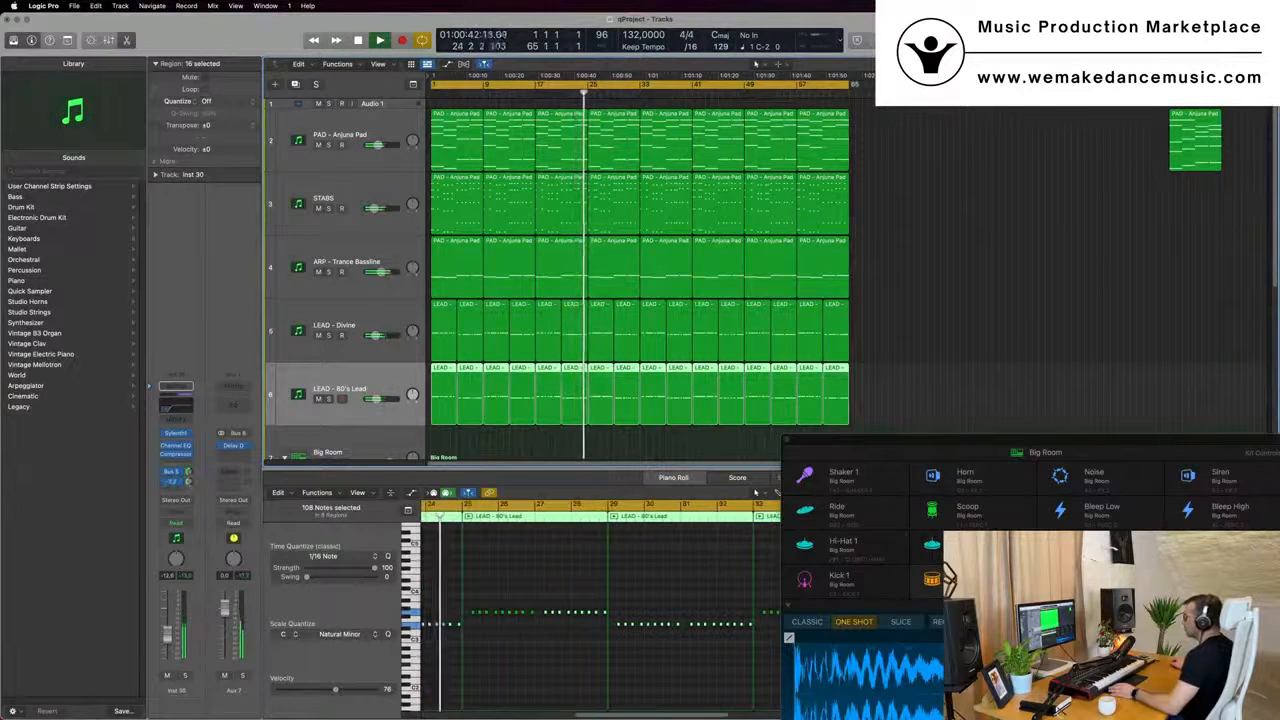
Select the LEAD - Divine and LEAD - 80's Lead channels in the mixer and route both outputs to Bus 9
{"action": "key", "text": "super+Up"}
{"action": "key", "text": "super+Up"}
{"action": "key", "text": "super+Up"}
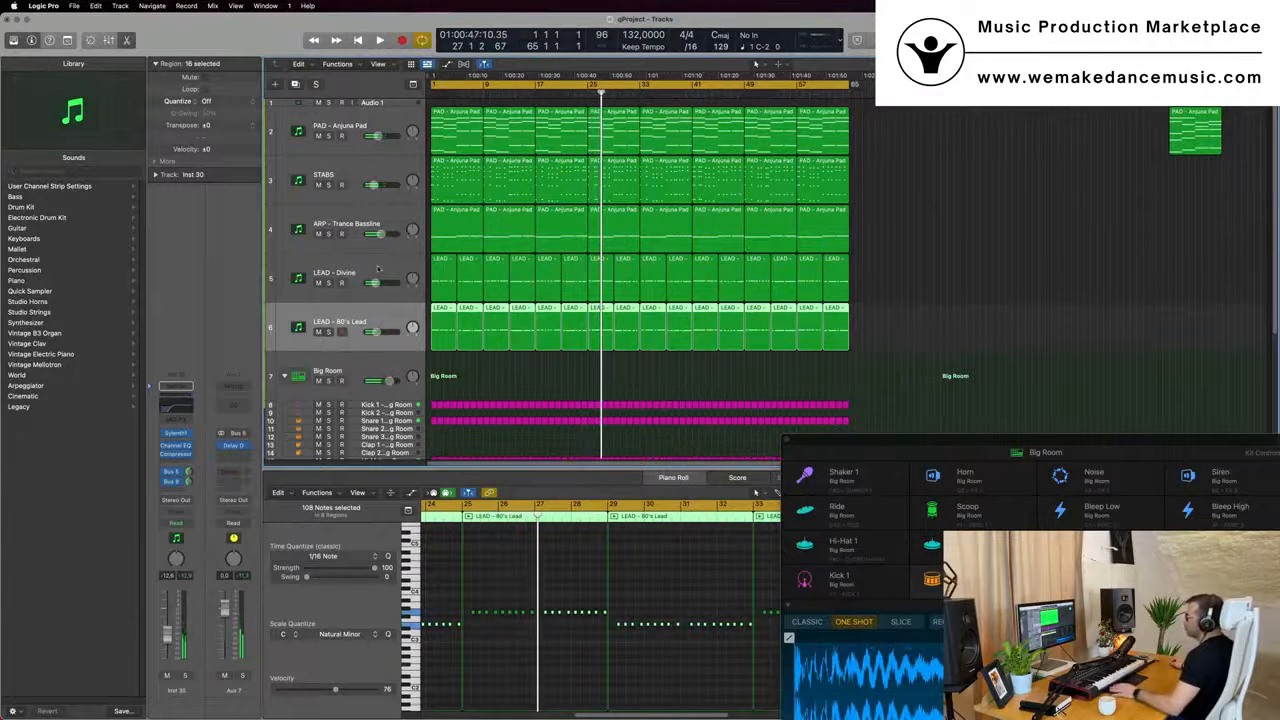
{"action": "key", "text": "x"}
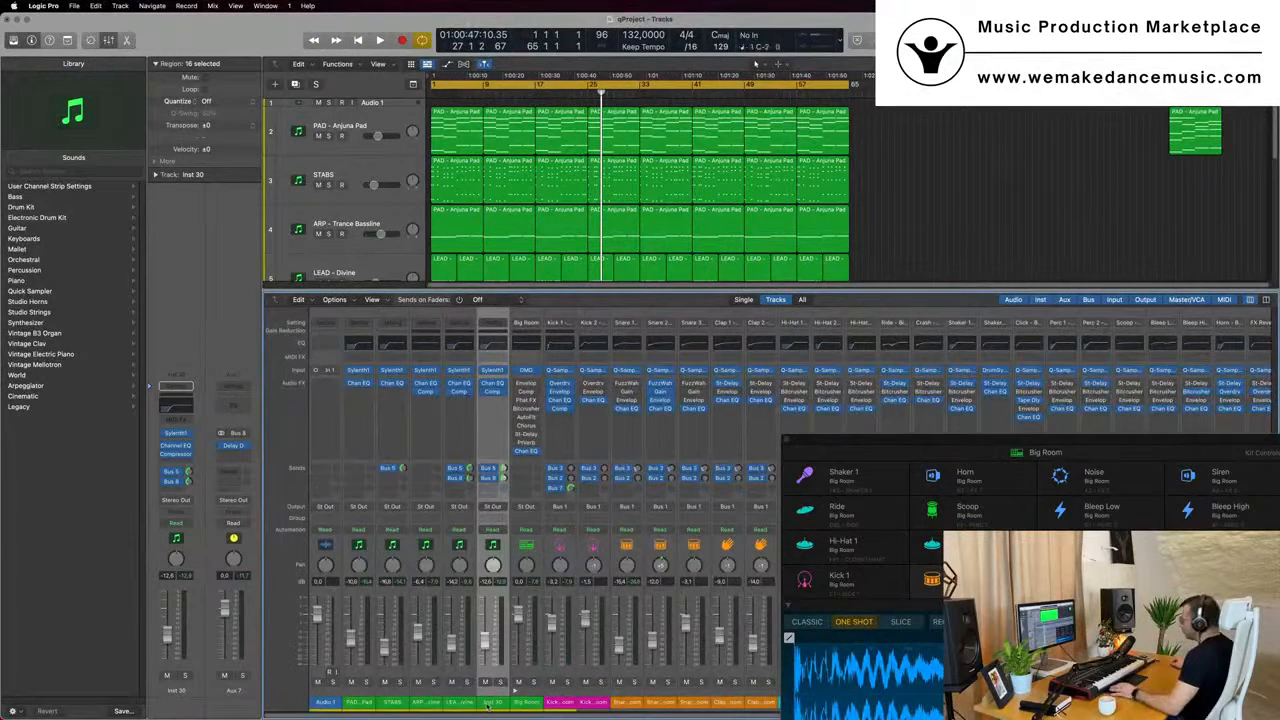
{"action": "left_click", "coordinate": [518, 706]}
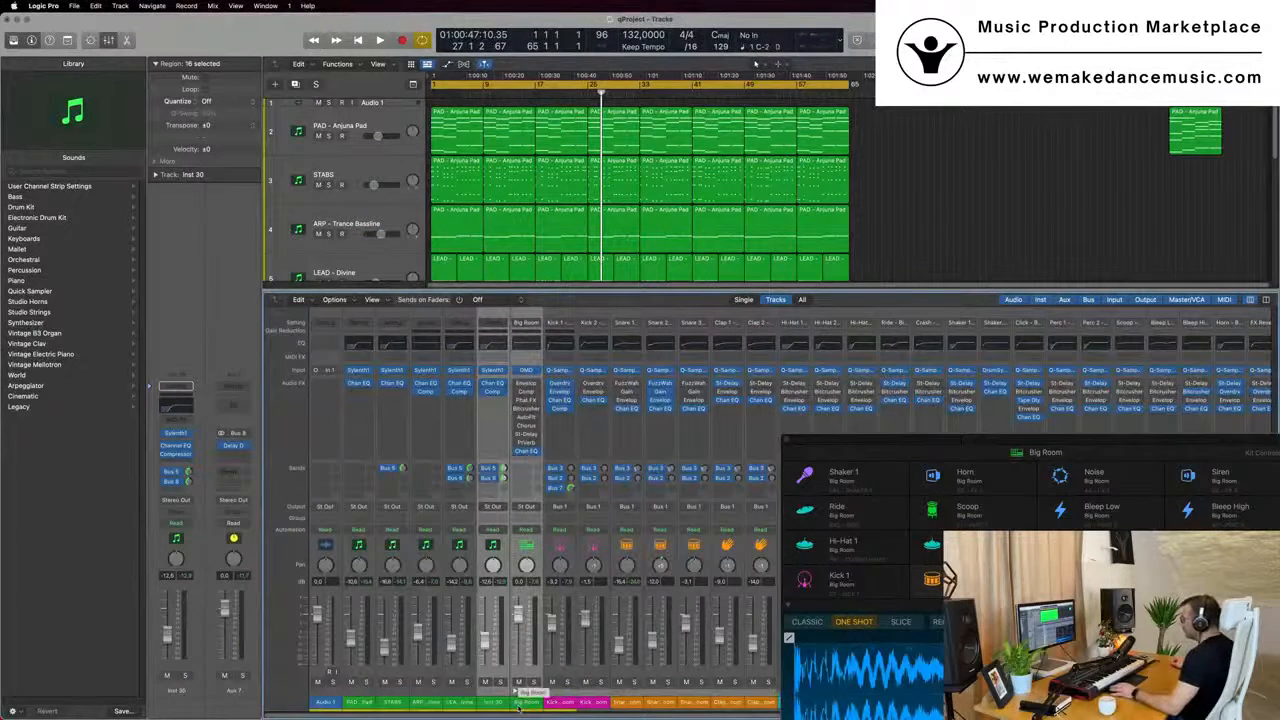
{"action": "left_click", "coordinate": [465, 706]}
{"action": "left_click", "coordinate": [482, 706], "text": "shift"}
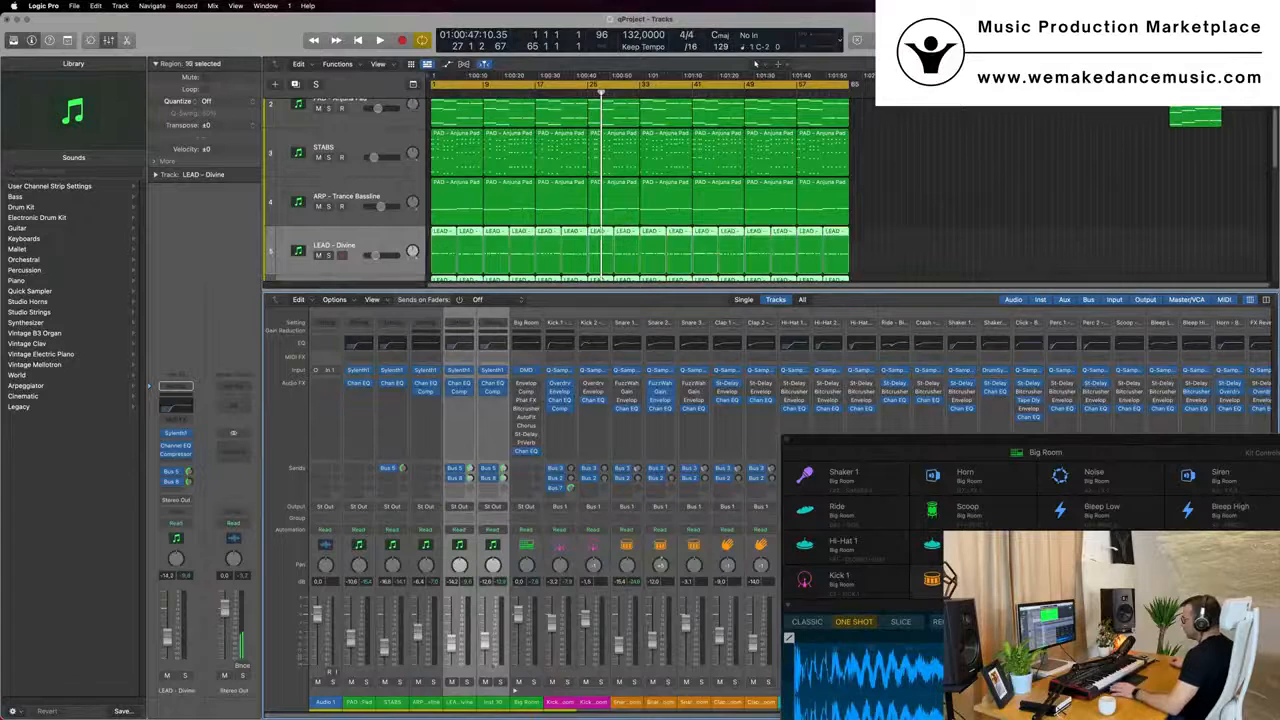
{"action": "key", "text": "space"}
{"action": "left_click", "coordinate": [492, 506]}
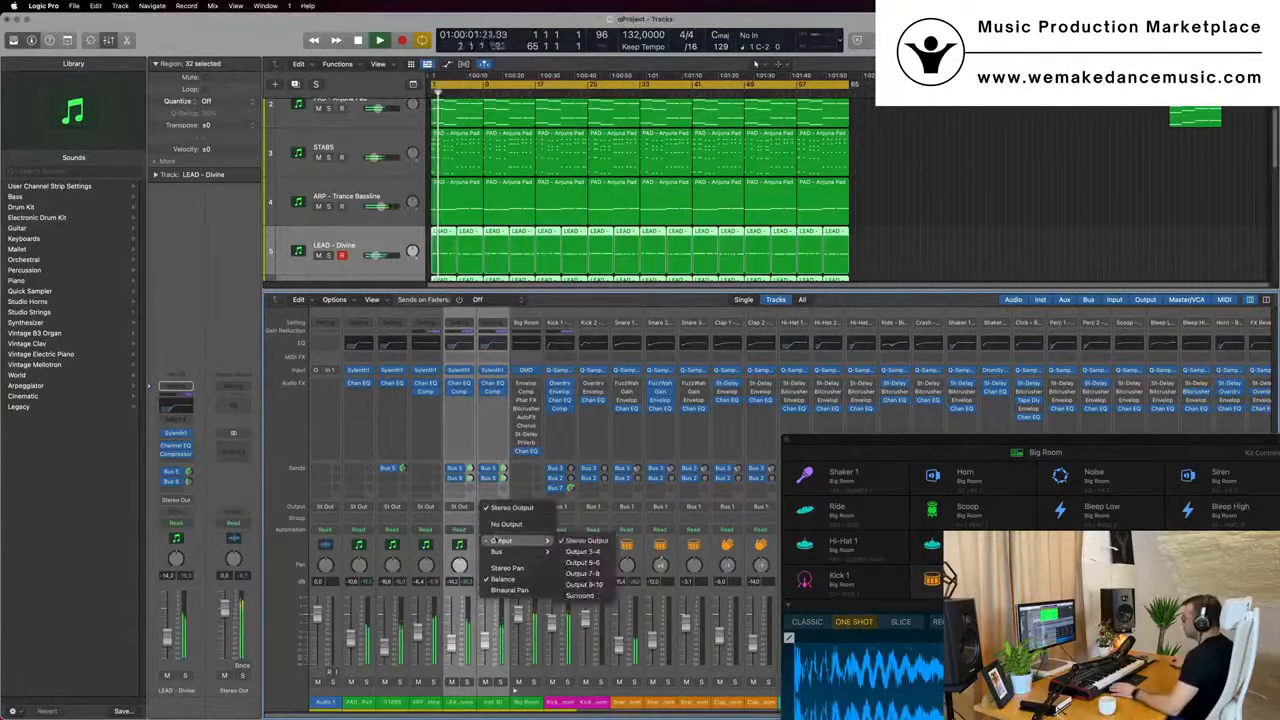
{"action": "mouse_move", "coordinate": [497, 552]}
{"action": "key", "text": "Escape"}
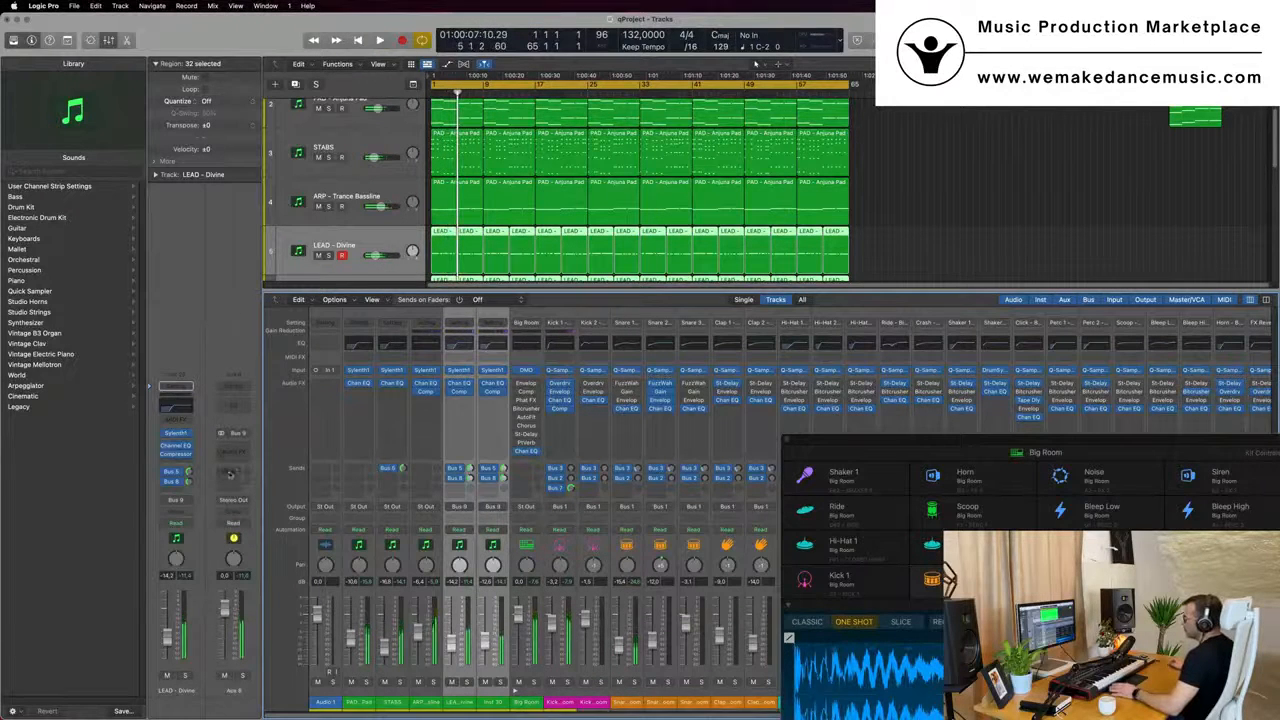
Insert a Compressor on the Bus 9 aux channel and adjust its ratio and release during playback
{"action": "left_click", "coordinate": [240, 451]}
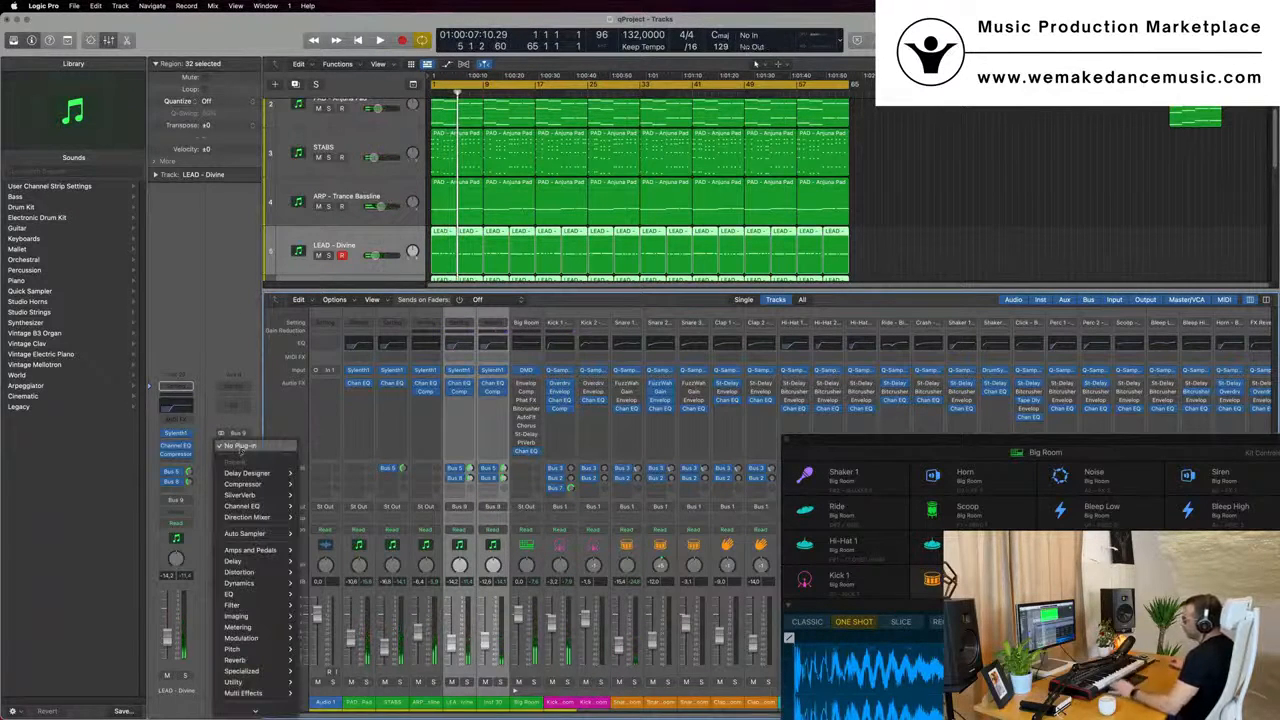
{"action": "mouse_move", "coordinate": [243, 484]}
{"action": "left_click", "coordinate": [313, 485]}
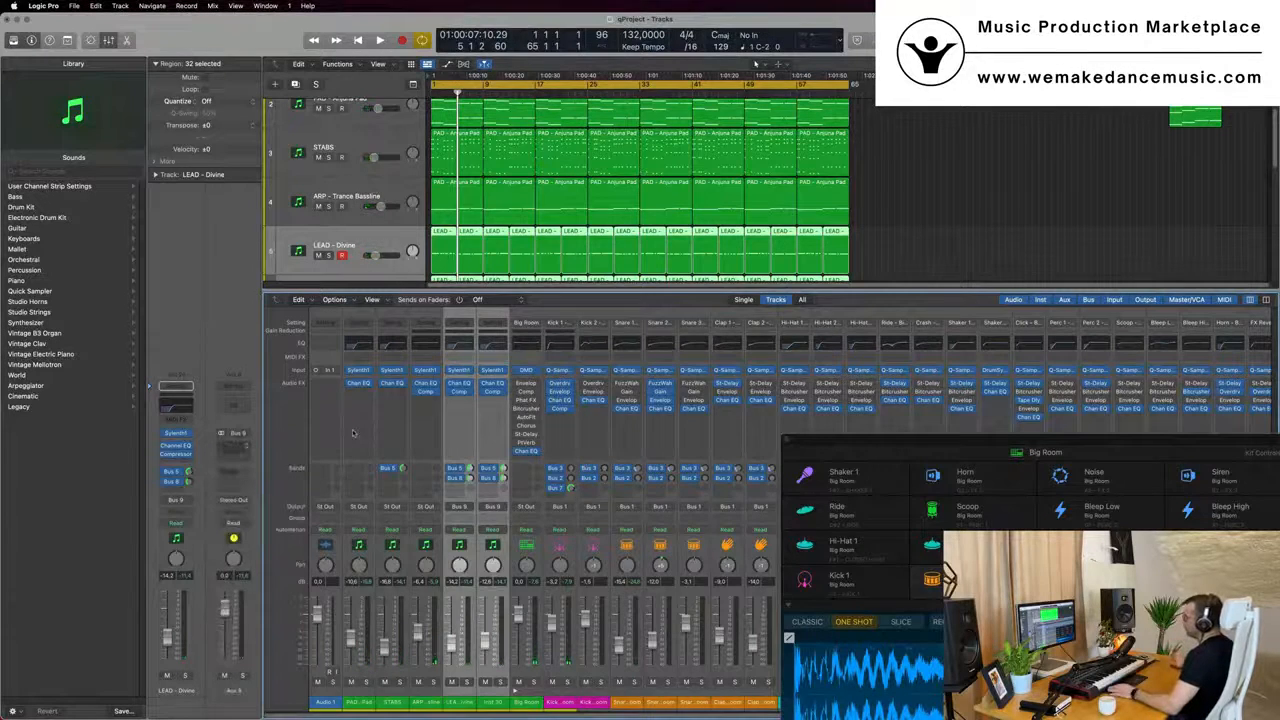
{"action": "left_click_drag", "start_coordinate": [762, 157], "coordinate": [694, 167]}
{"action": "key", "text": "space"}
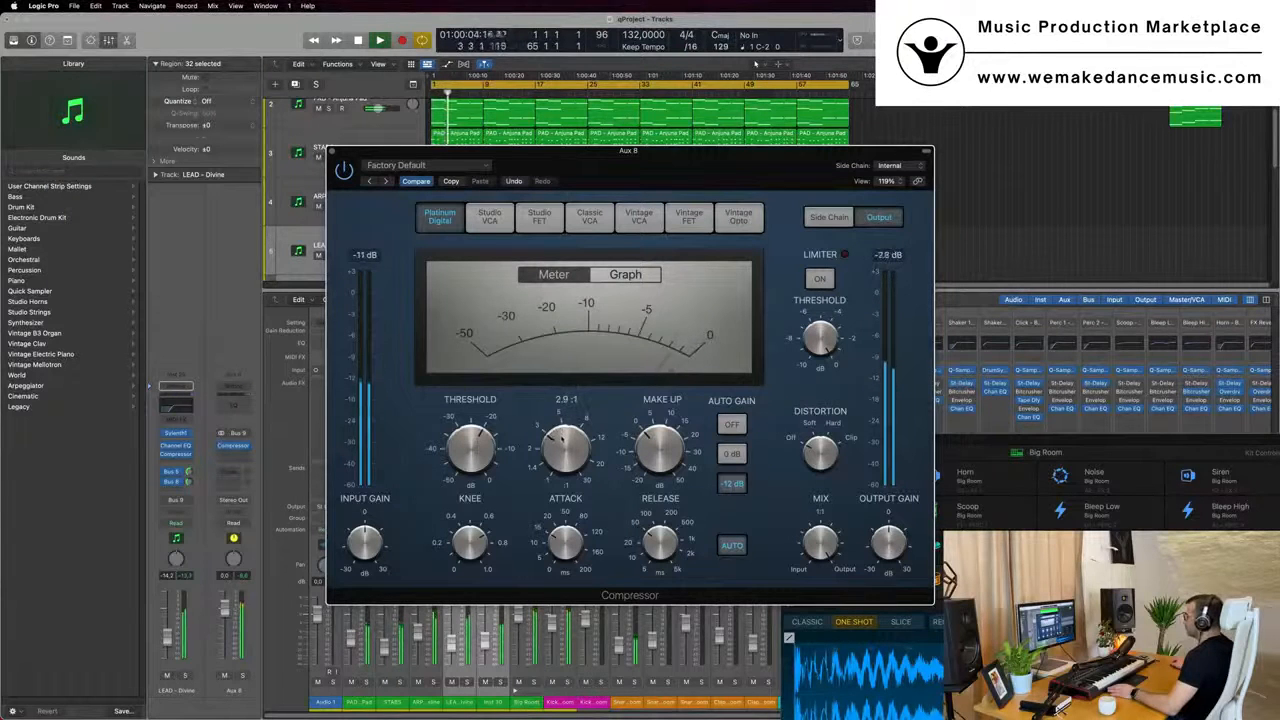
{"action": "key", "text": "Return"}
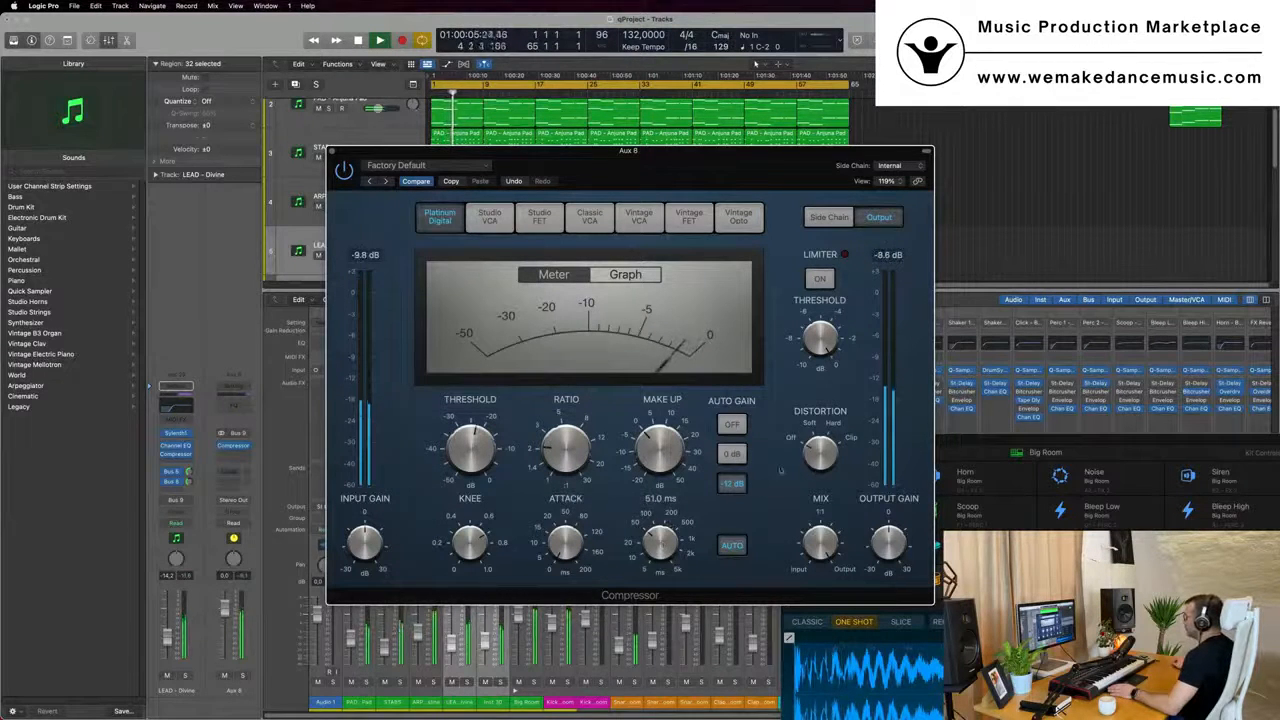
Lower the Aux 8 fader to about -4.8 dB during playback, and close the compressor window and the mixer
{"action": "key", "text": "space"}
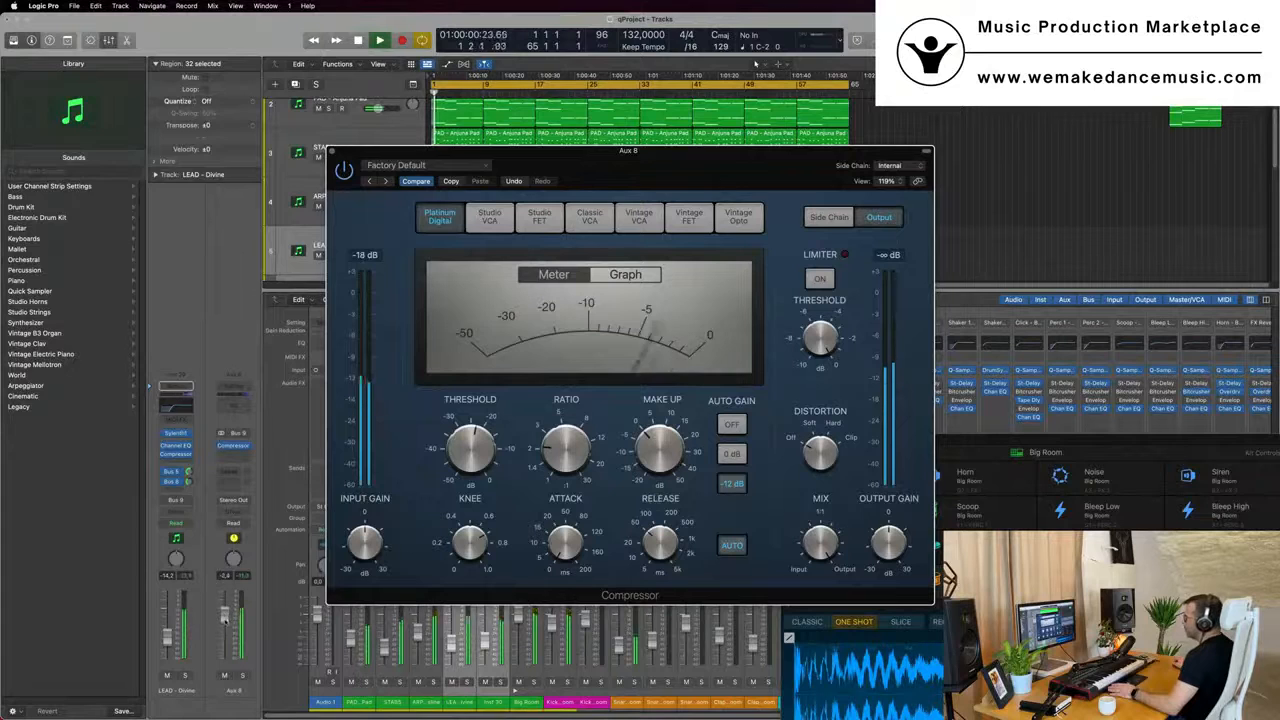
{"action": "left_click_drag", "start_coordinate": [225, 620], "coordinate": [225, 625]}
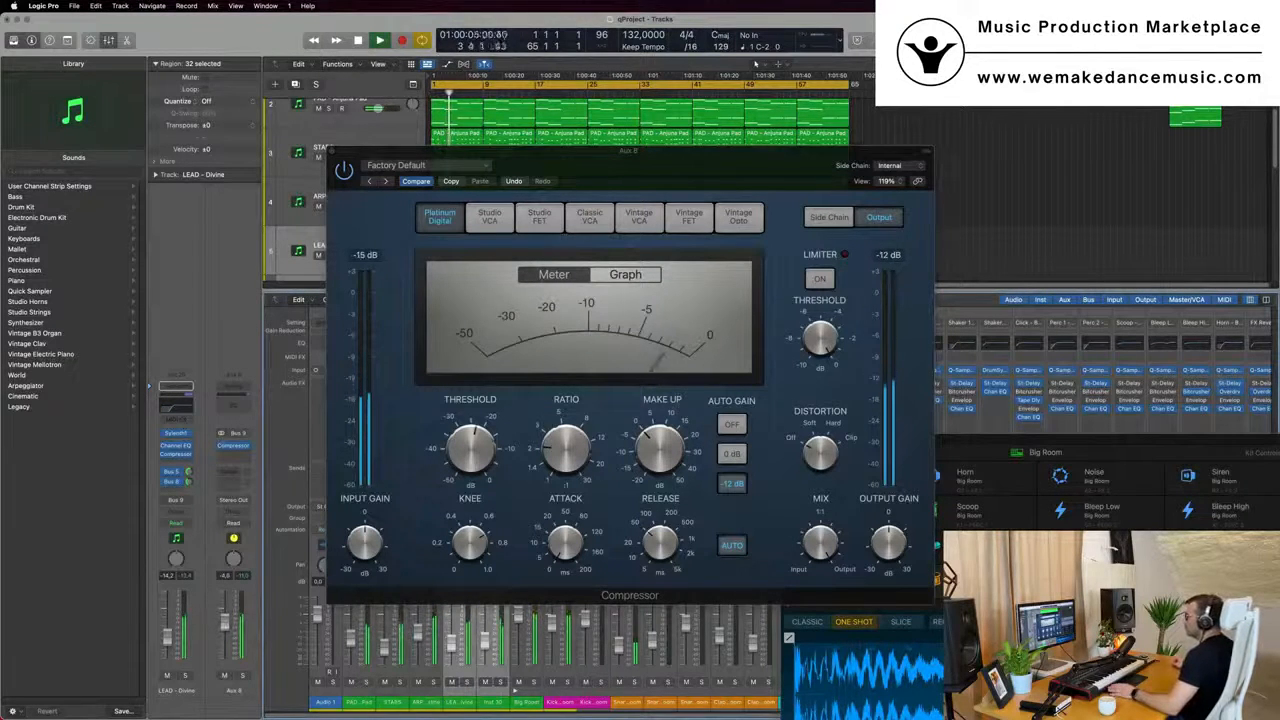
{"action": "left_click_drag", "start_coordinate": [657, 166], "coordinate": [821, 173]}
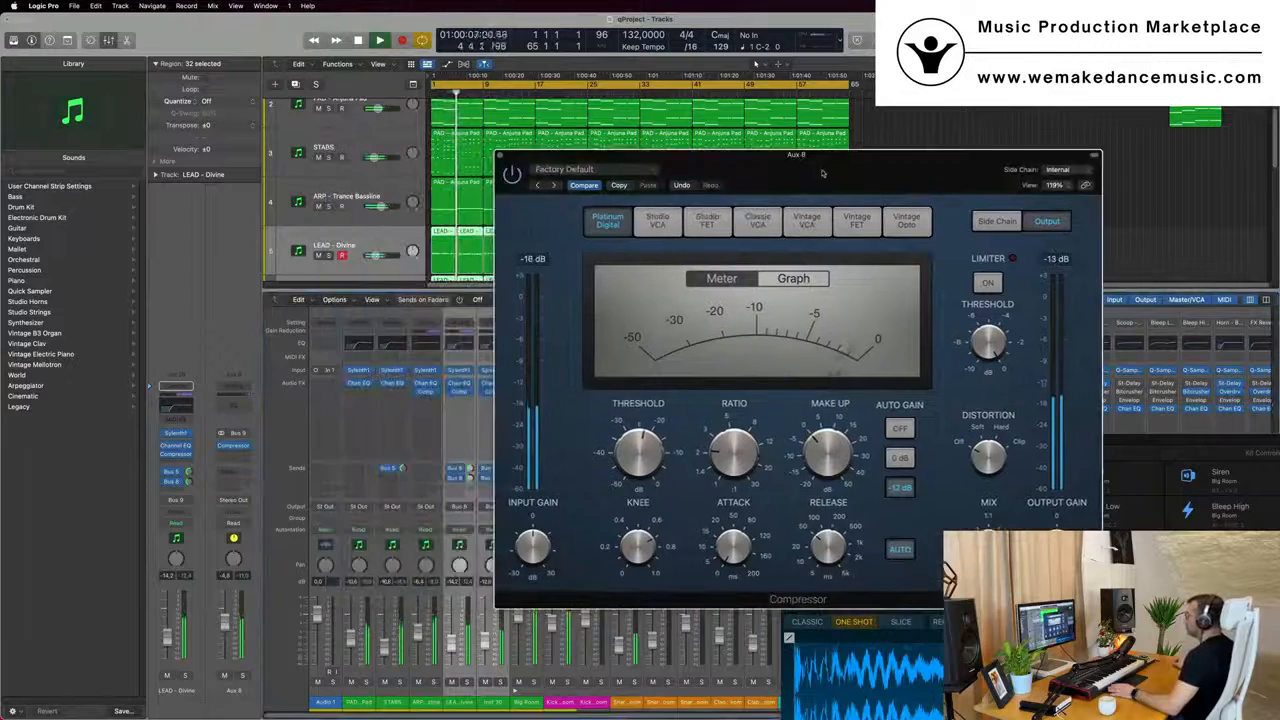
{"action": "left_click", "coordinate": [497, 161]}
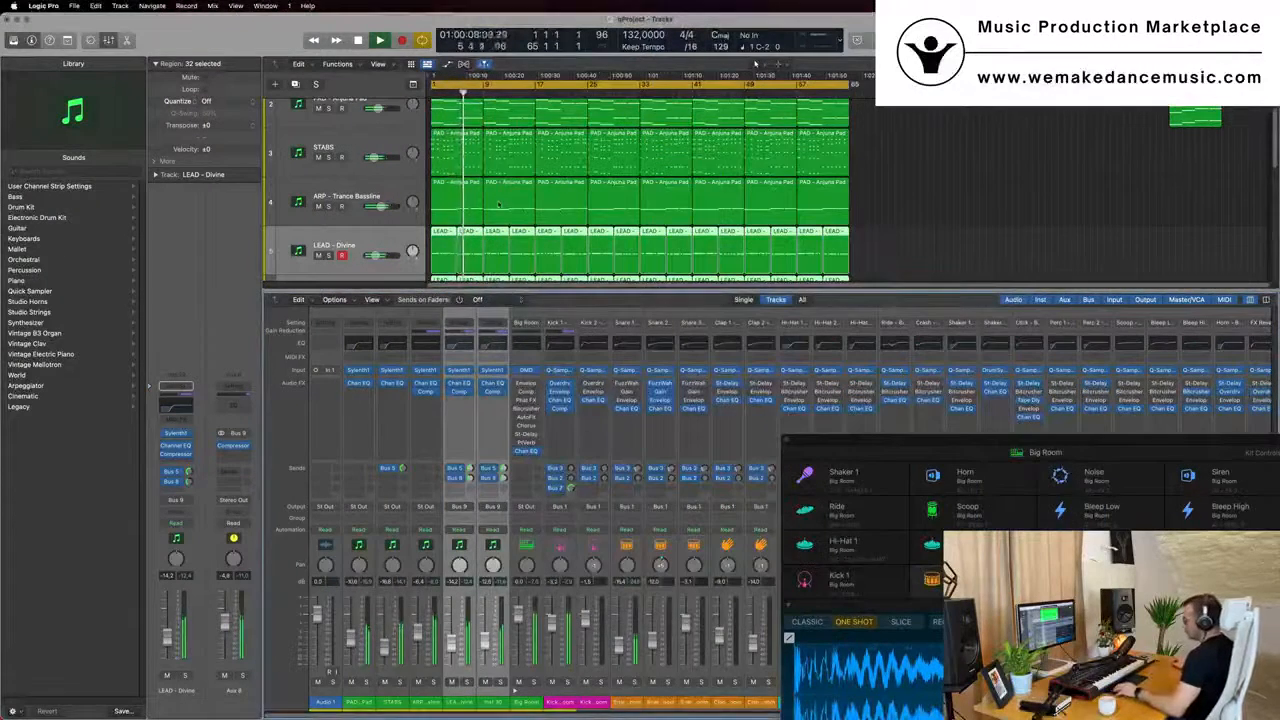
{"action": "key", "text": "x"}
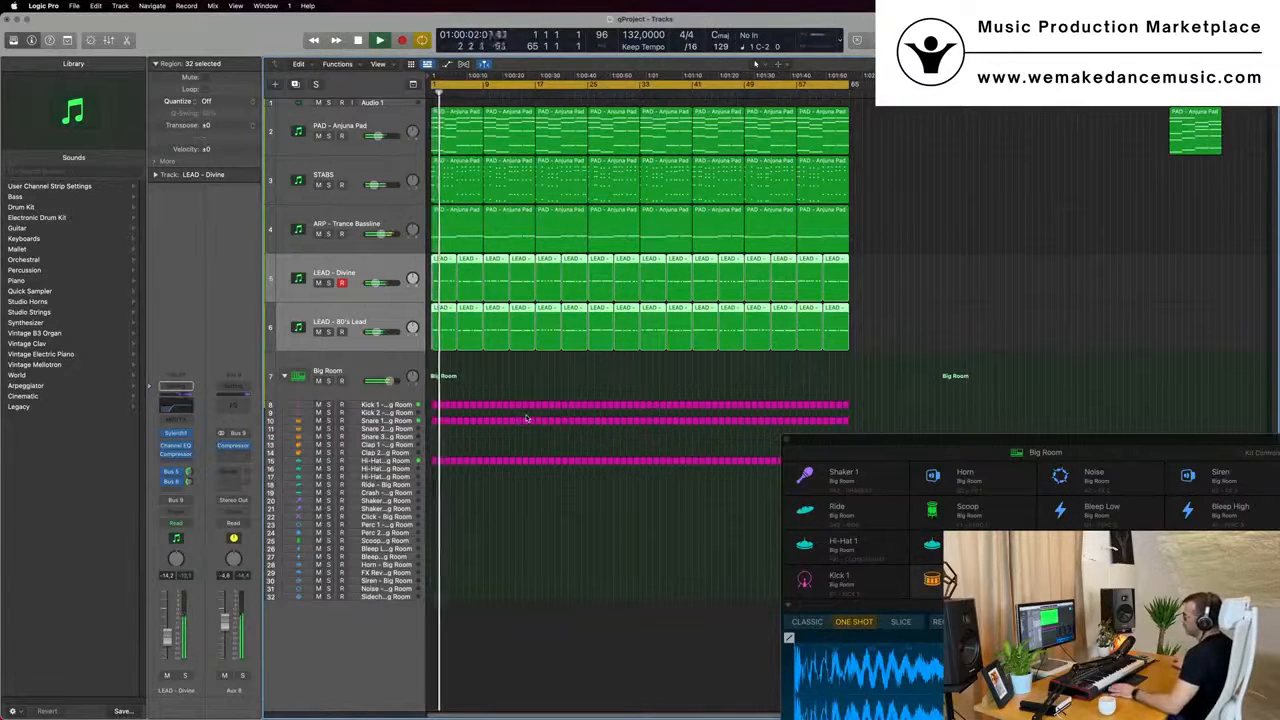
Replay from the start, create an arrangement track for Aux 8, and increase the height of its track
{"action": "key", "text": "space"}
{"action": "key", "text": "space"}
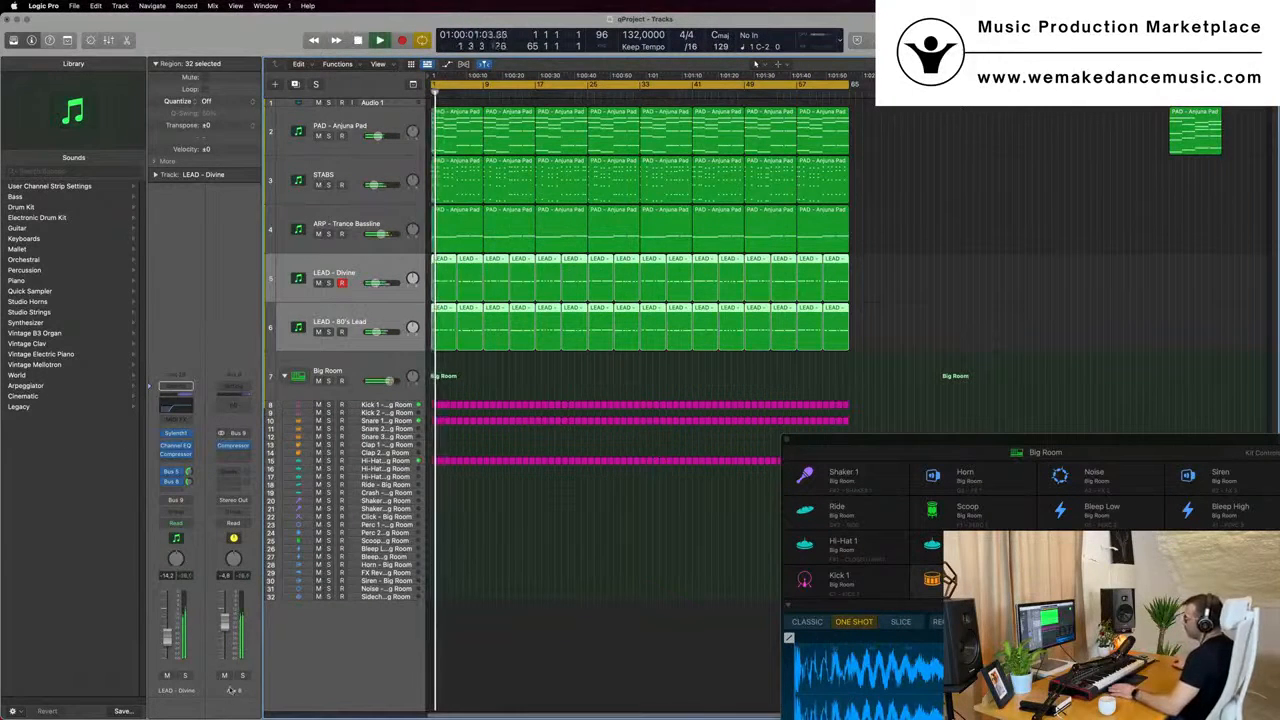
{"action": "right_click", "coordinate": [230, 690]}
{"action": "left_click", "coordinate": [255, 634]}
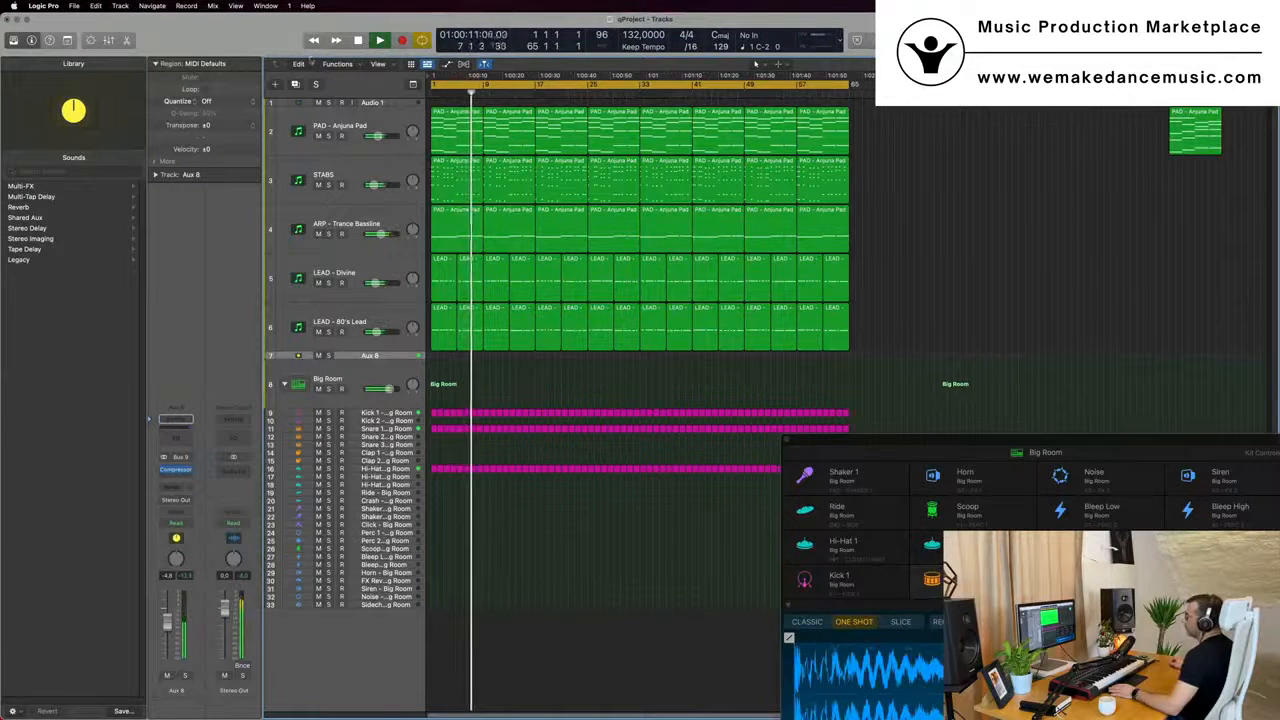
{"action": "left_click", "coordinate": [67, 40]}
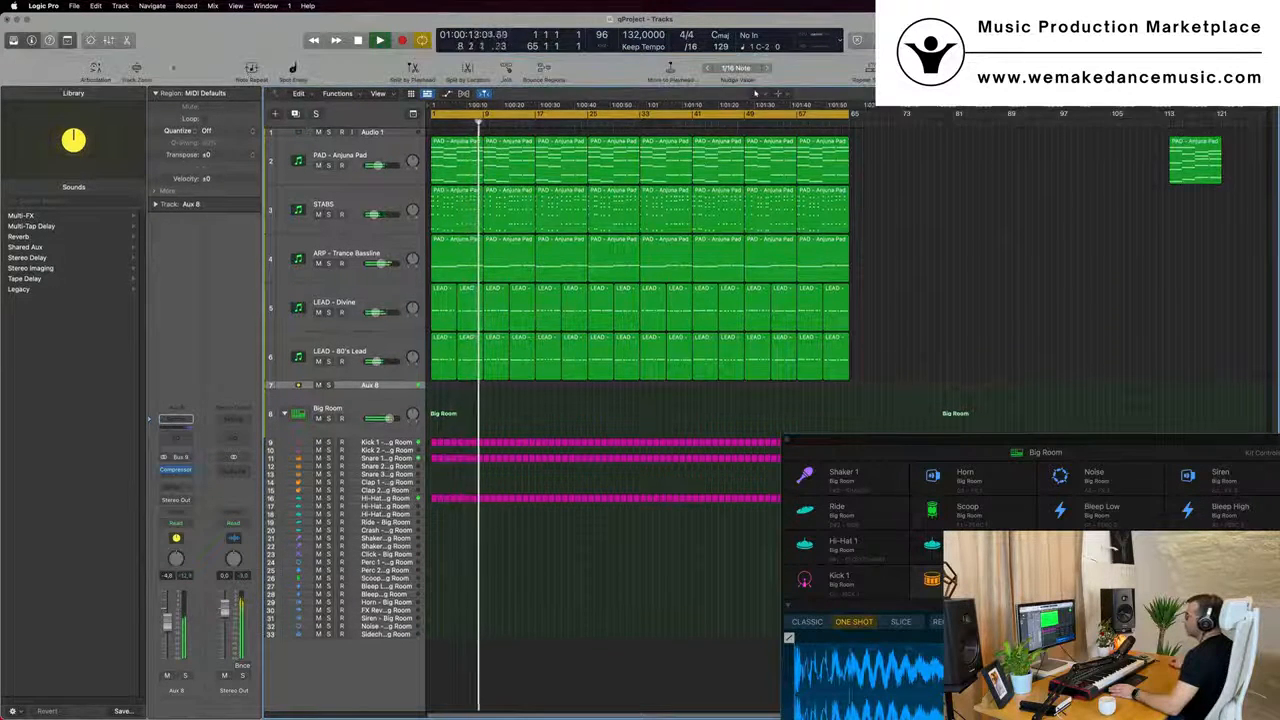
{"action": "left_click_drag", "start_coordinate": [366, 389], "coordinate": [348, 436]}
{"action": "key", "text": "Return"}
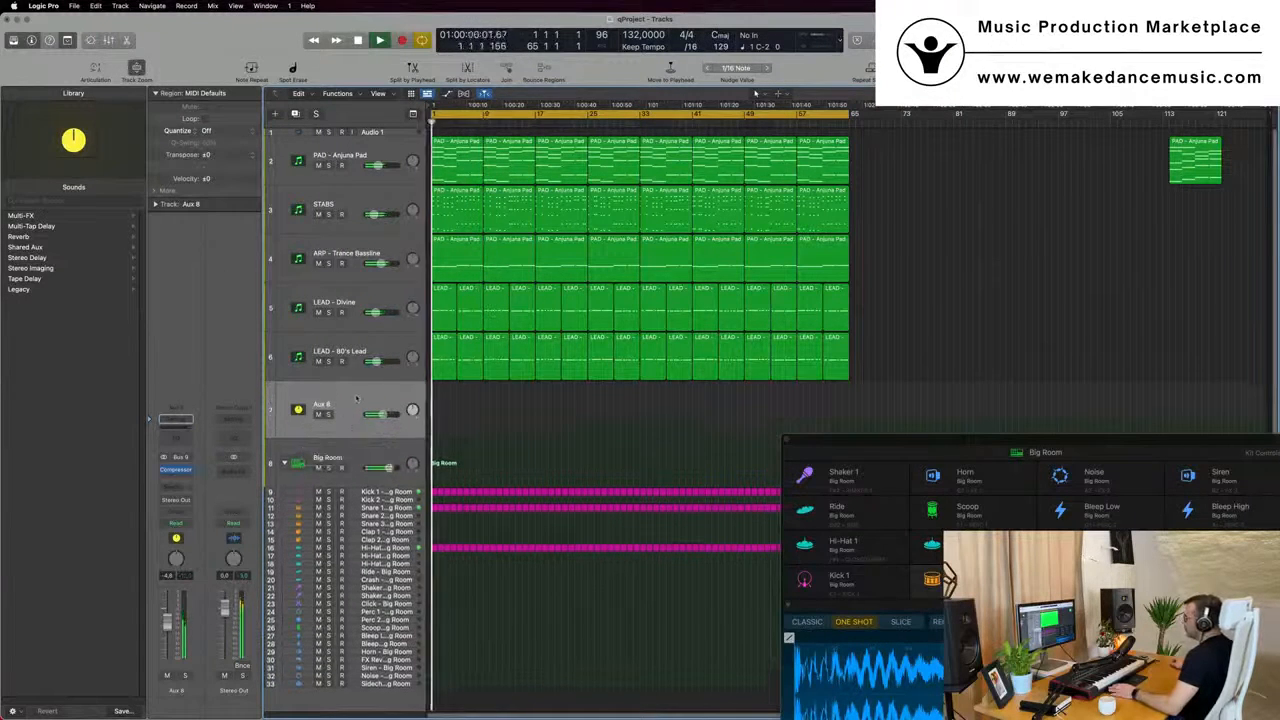
Add a Channel EQ to Stereo Out with a 48 dB/Oct high cut, sweeping it down and back to 20000 Hz
{"action": "left_click", "coordinate": [233, 438]}
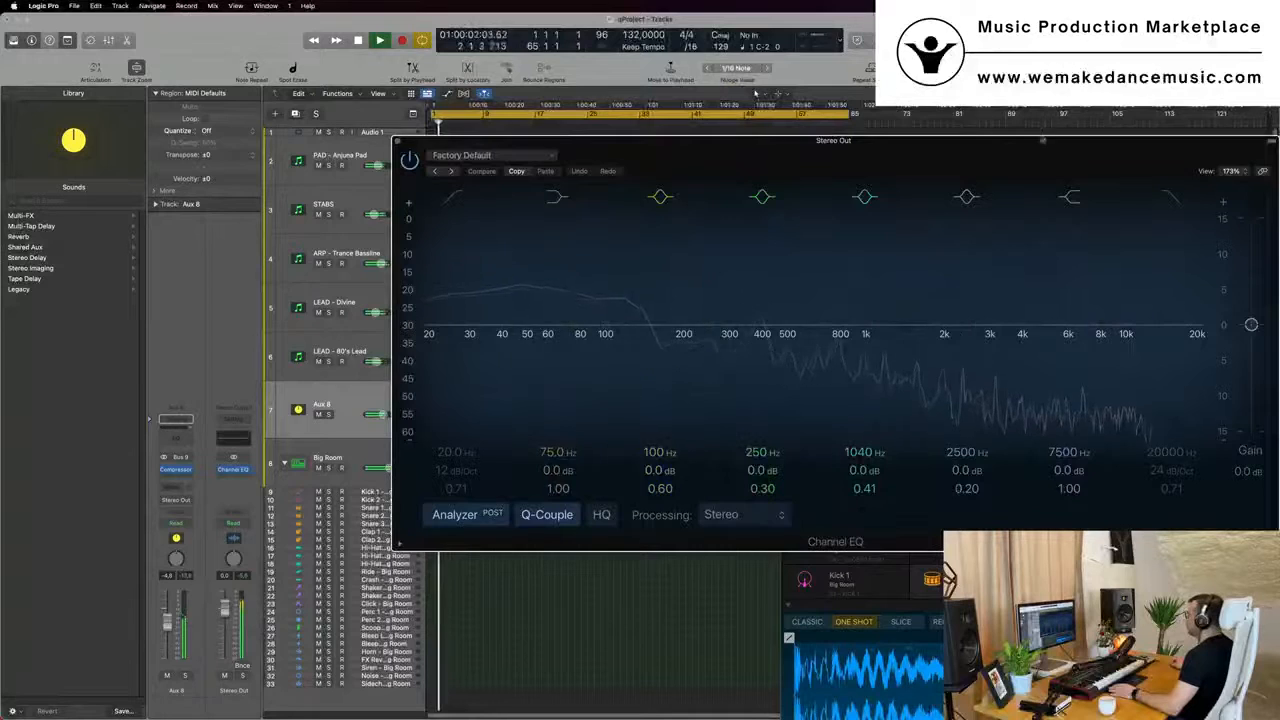
{"action": "left_click_drag", "start_coordinate": [755, 140], "coordinate": [539, 139]}
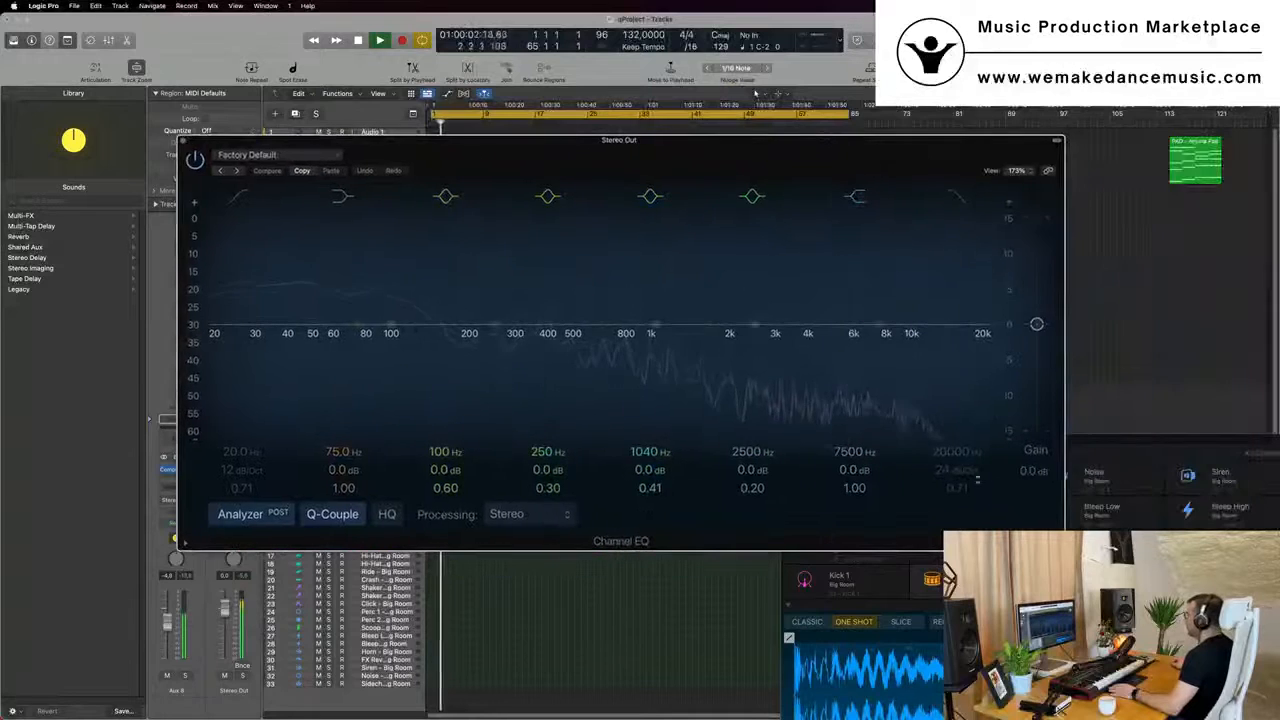
{"action": "left_click", "coordinate": [956, 198]}
{"action": "left_click_drag", "start_coordinate": [954, 475], "coordinate": [954, 460]}
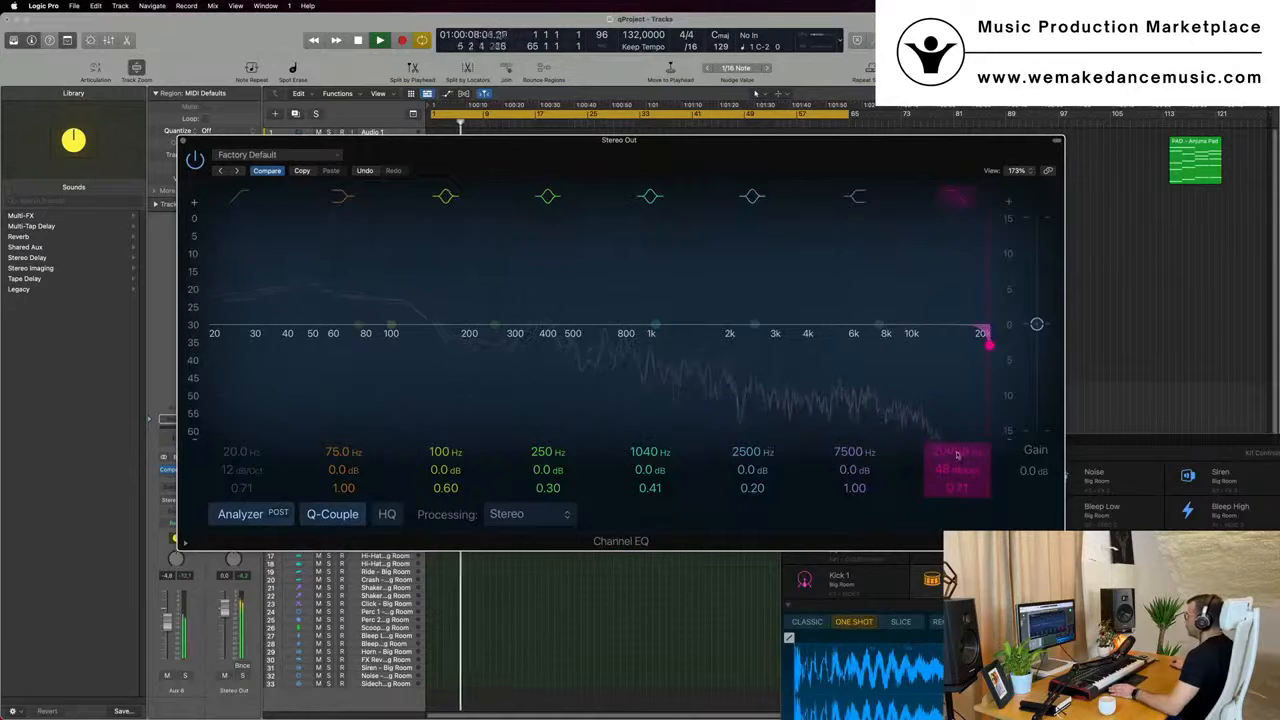
{"action": "left_click_drag", "start_coordinate": [988, 344], "coordinate": [643, 345]}
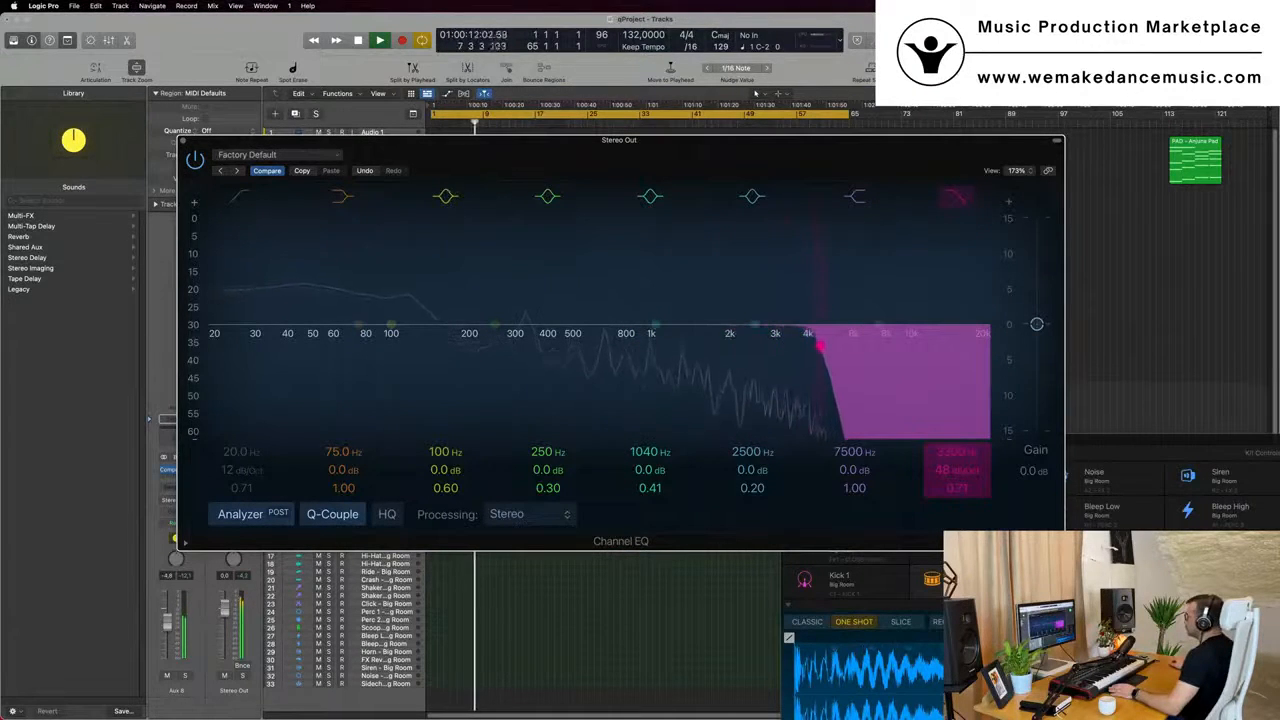
{"action": "left_click_drag", "start_coordinate": [879, 345], "coordinate": [986, 337]}
{"action": "key", "text": "space"}
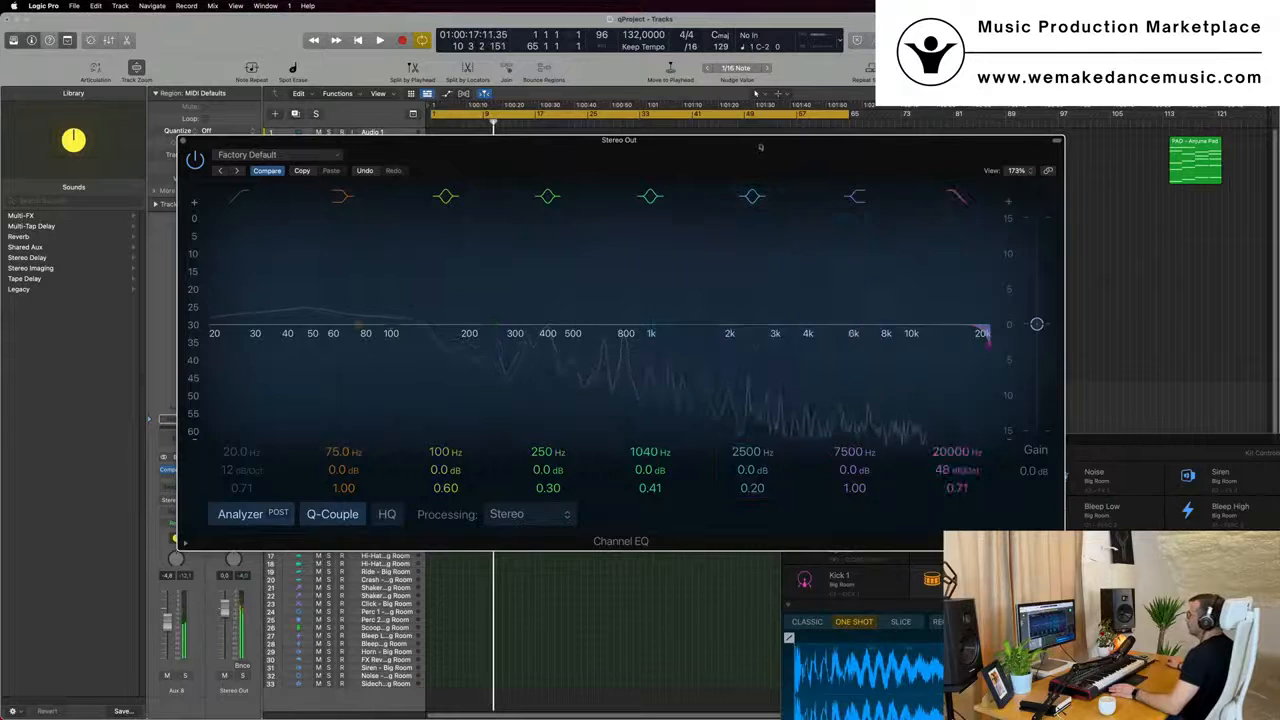
Replay from the start and audition the two leads soloed, watching the Stereo Out EQ analyzer, and return to the full mix
{"action": "left_click_drag", "start_coordinate": [760, 147], "coordinate": [1231, 224]}
{"action": "key", "text": "space"}
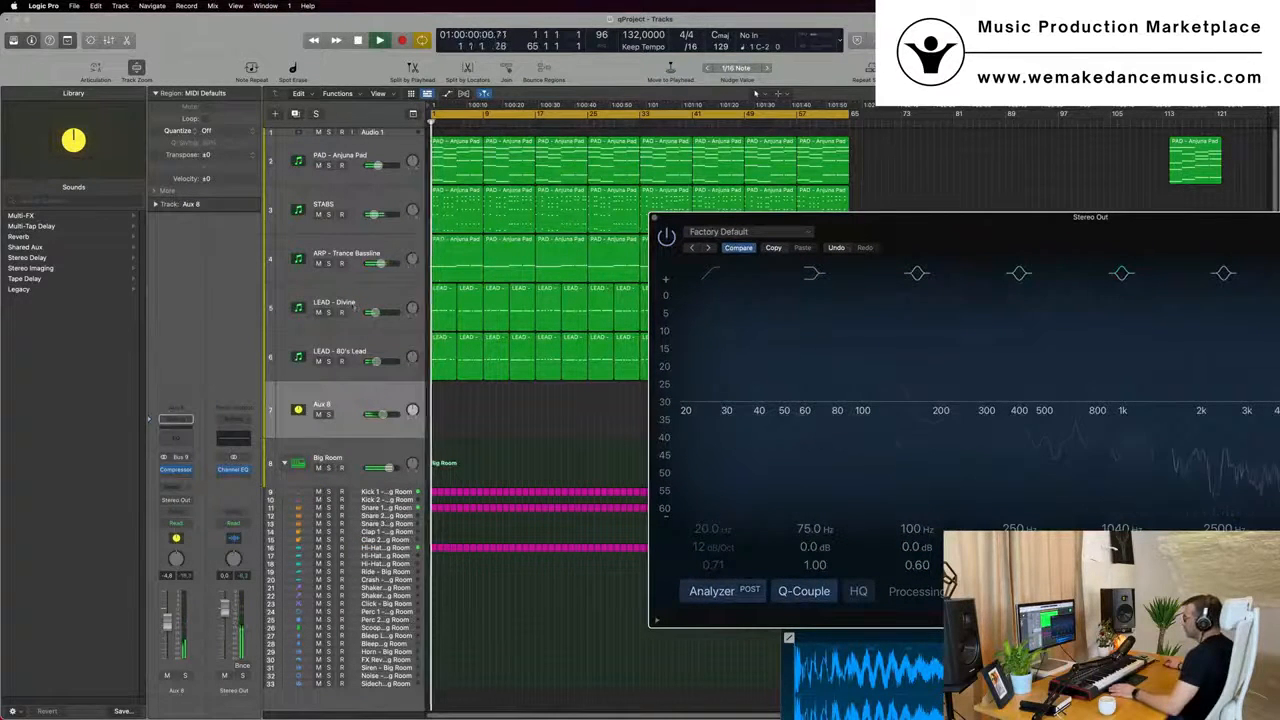
{"action": "left_click_drag", "start_coordinate": [849, 225], "coordinate": [769, 219]}
{"action": "key", "text": "space"}
{"action": "key", "text": "space"}
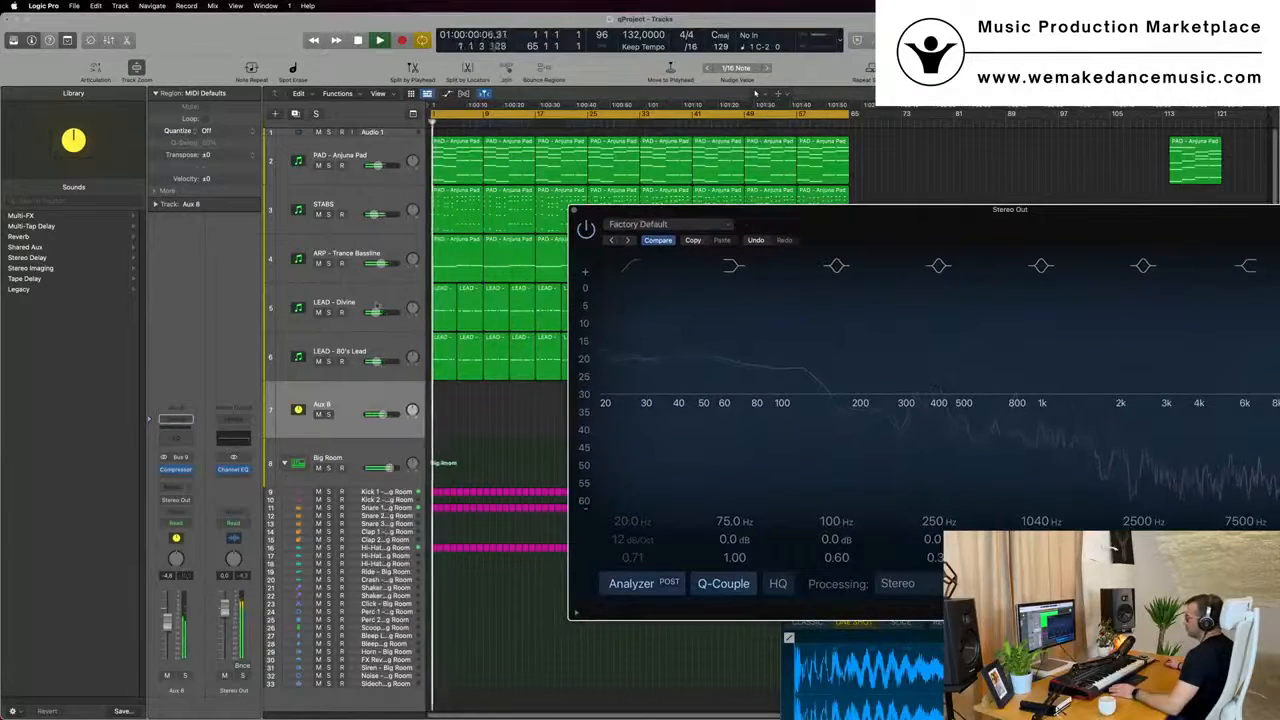
{"action": "key", "text": "x"}
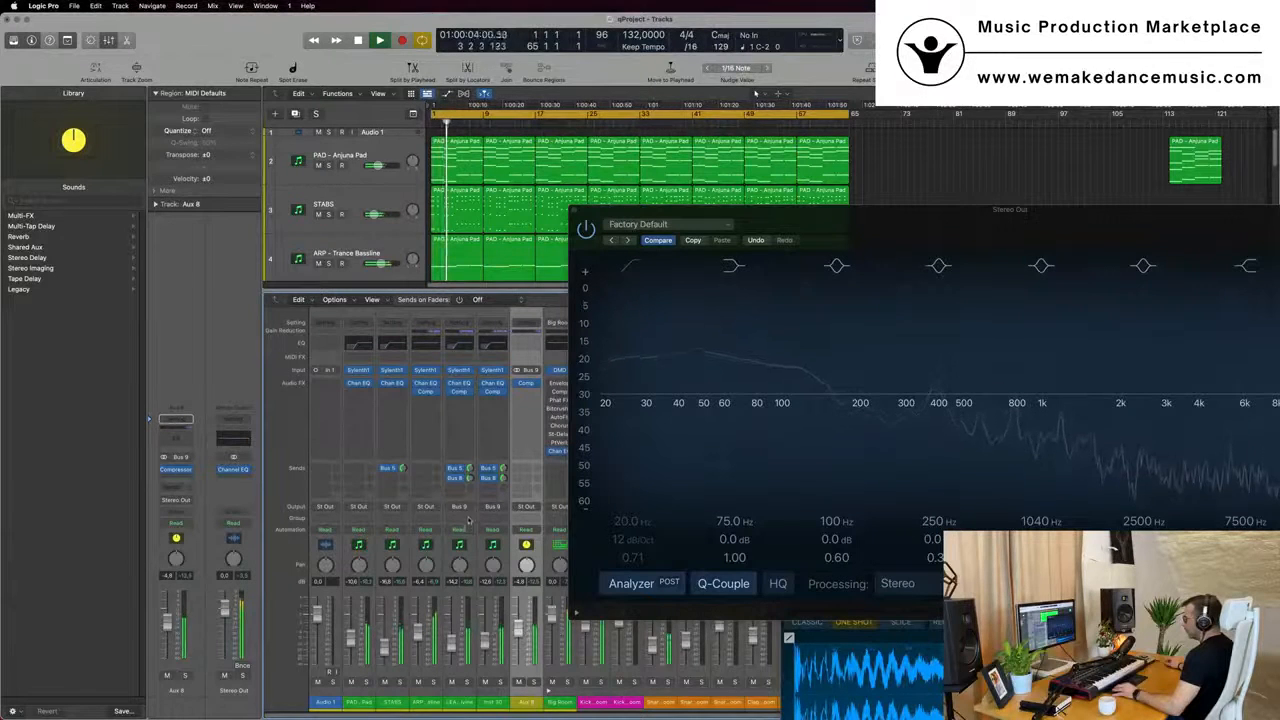
{"action": "left_click", "coordinate": [466, 682]}
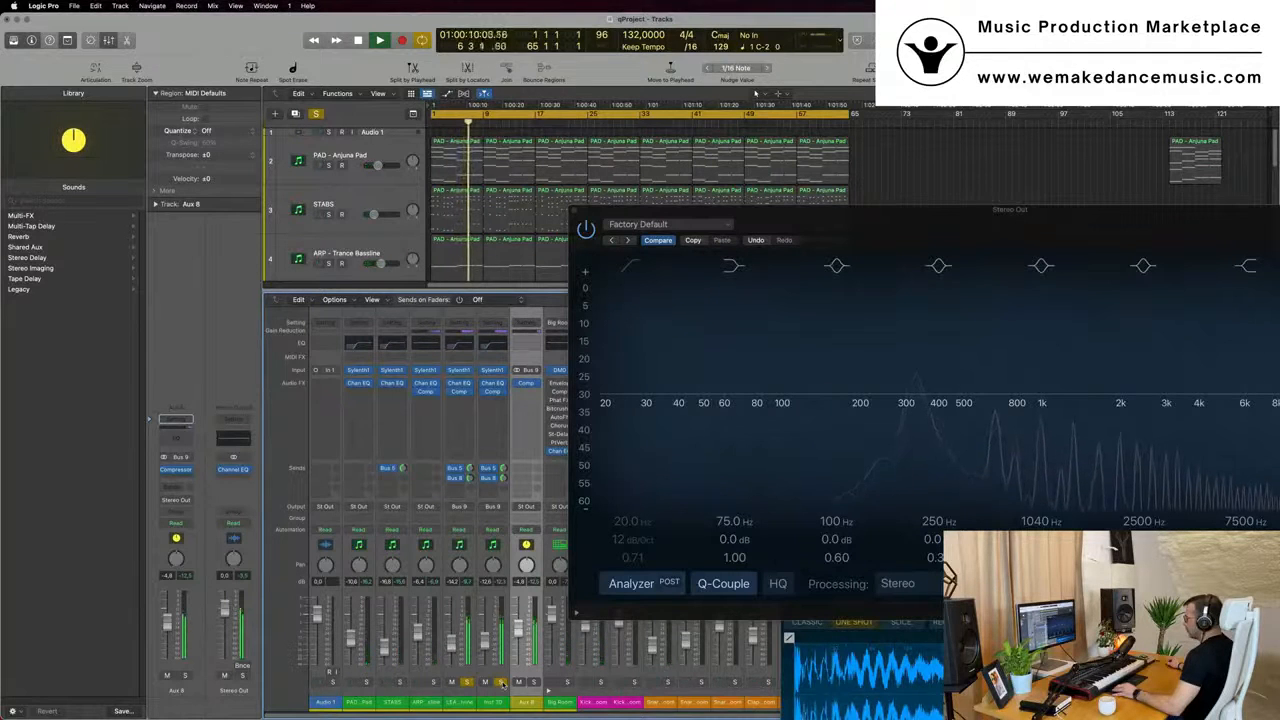
{"action": "left_click", "coordinate": [466, 682]}
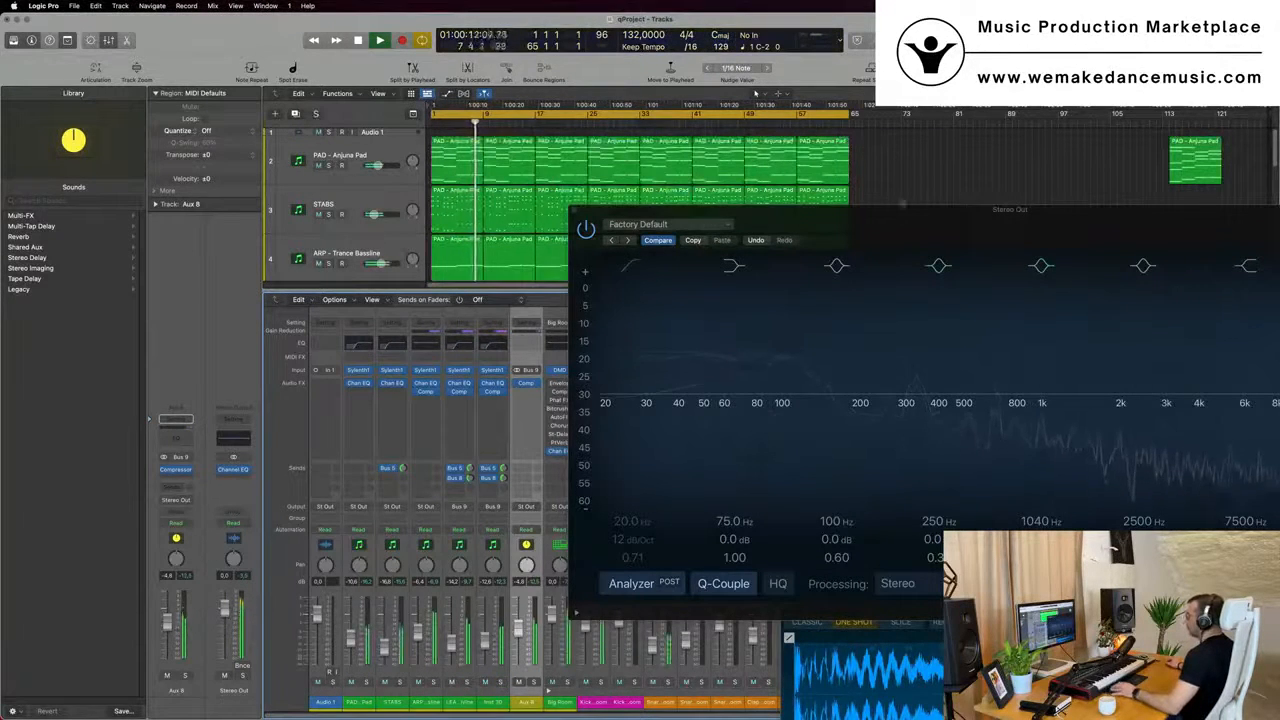
Enable a 20 Hz, 12 dB/Oct low cut in the Stereo Out Channel EQ and close its window
{"action": "left_click_drag", "start_coordinate": [894, 215], "coordinate": [880, 155]}
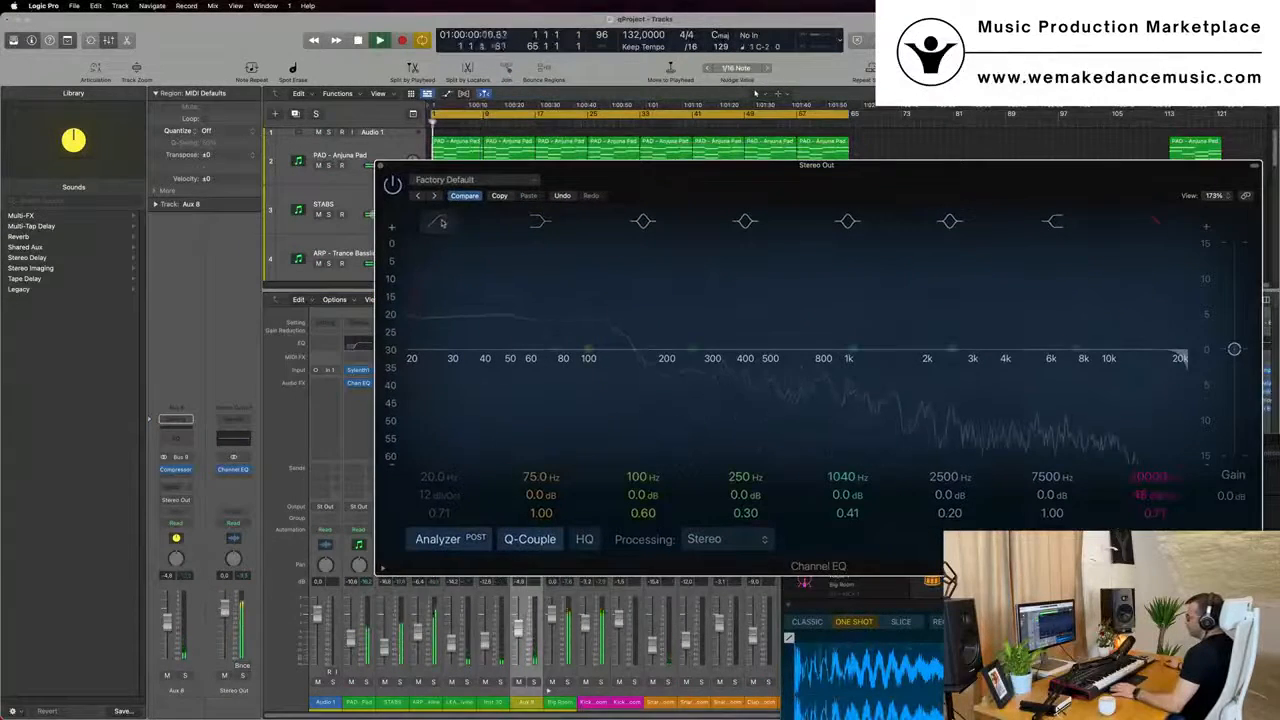
{"action": "key", "text": "space"}
{"action": "left_click_drag", "start_coordinate": [440, 300], "coordinate": [402, 286]}
{"action": "left_click", "coordinate": [382, 167]}
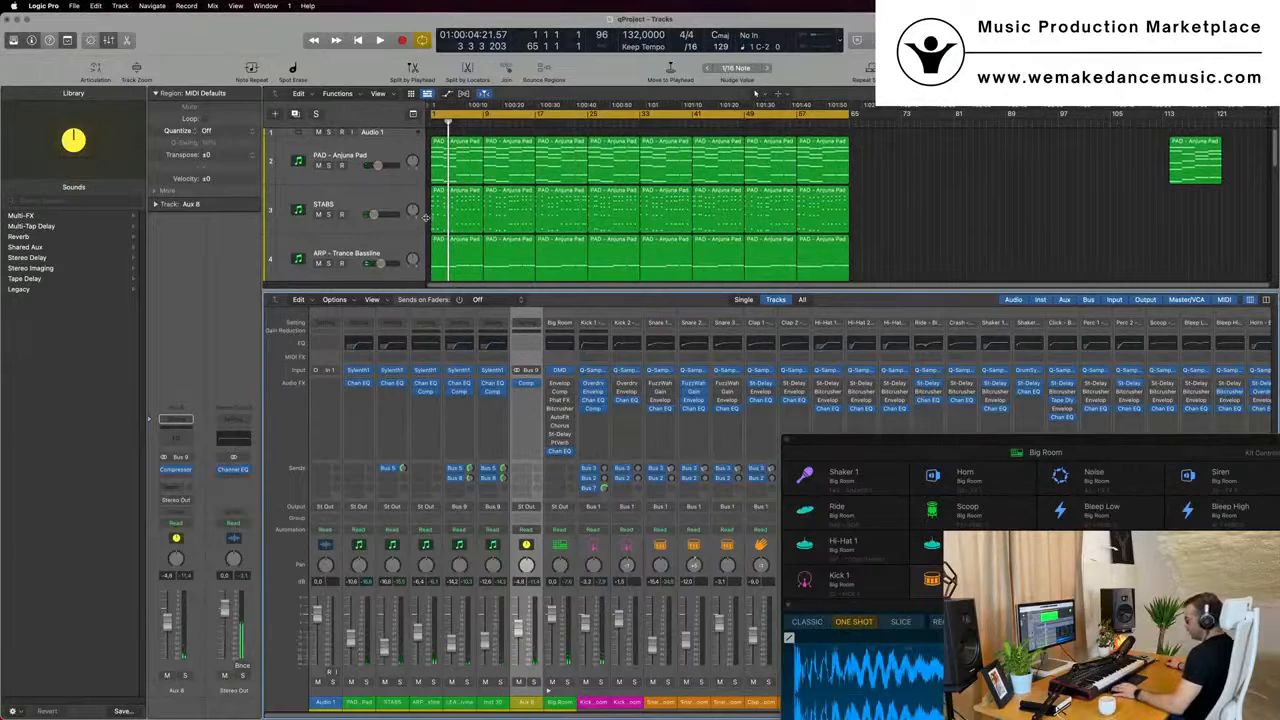
Close the mixer, recheck the Stereo Out EQ, and delete the Aux 8 track from the arrangement
{"action": "key", "text": "x"}
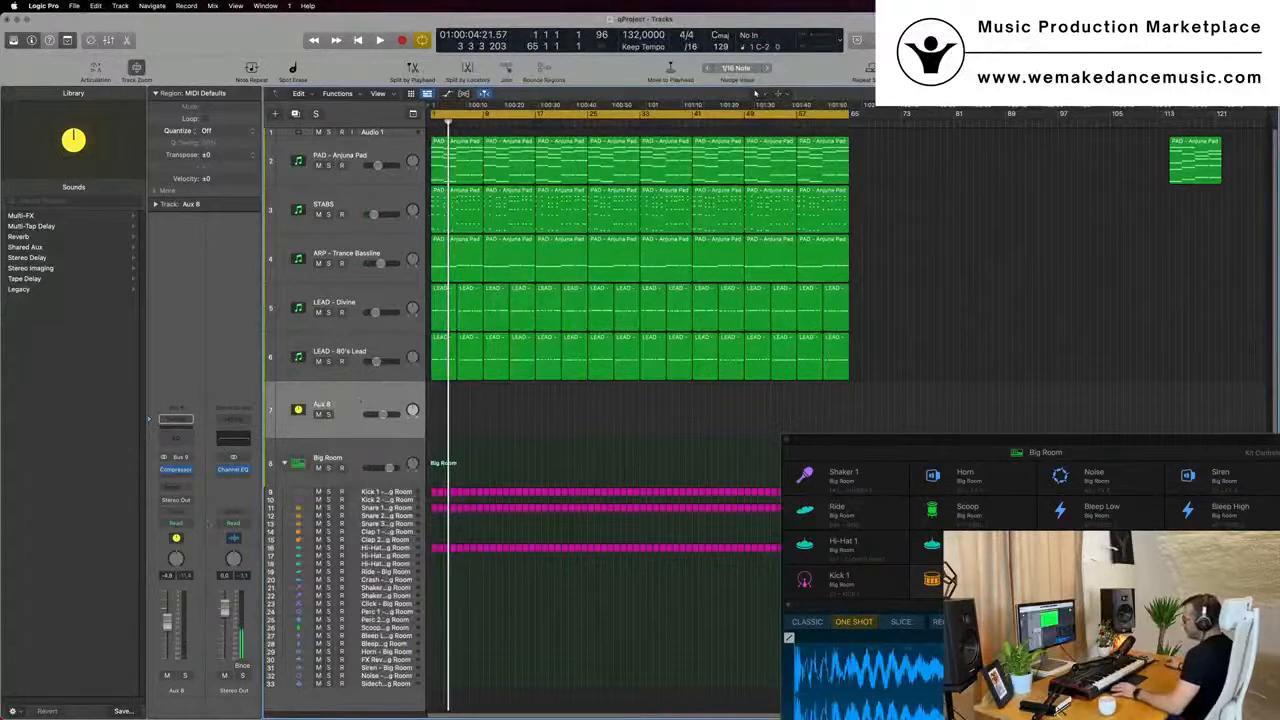
{"action": "left_click", "coordinate": [233, 440]}
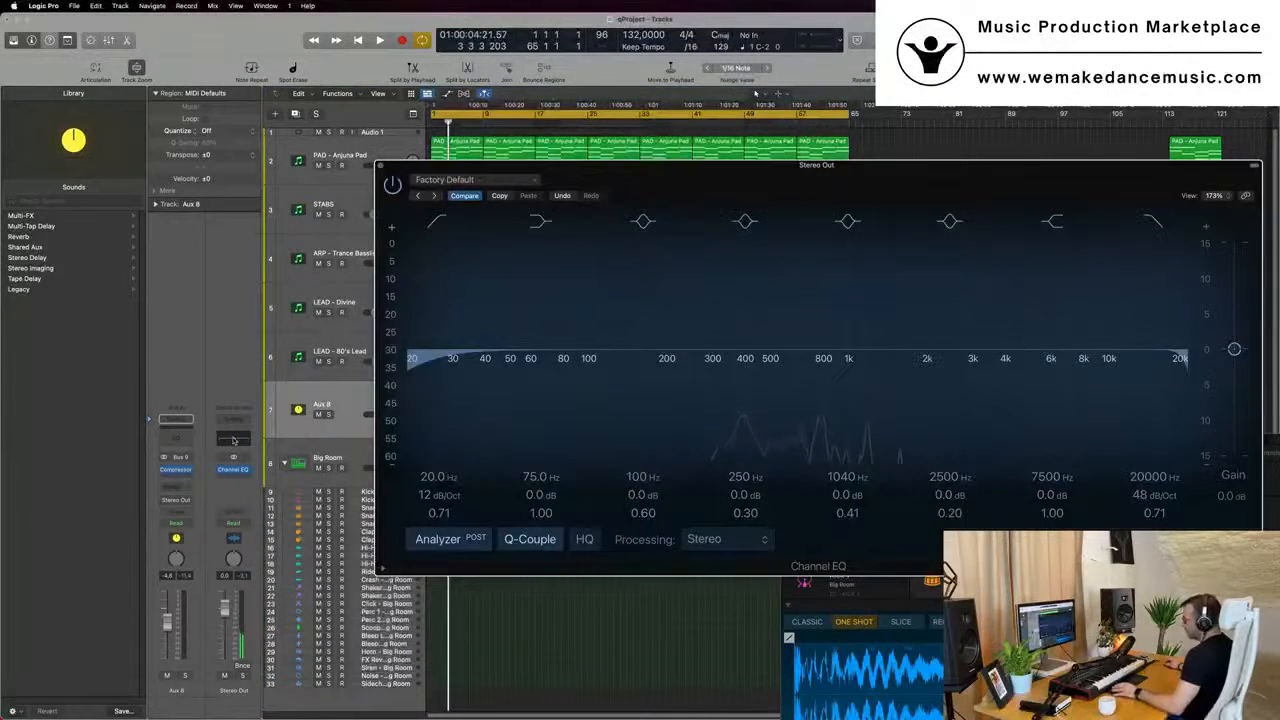
{"action": "left_click", "coordinate": [385, 168]}
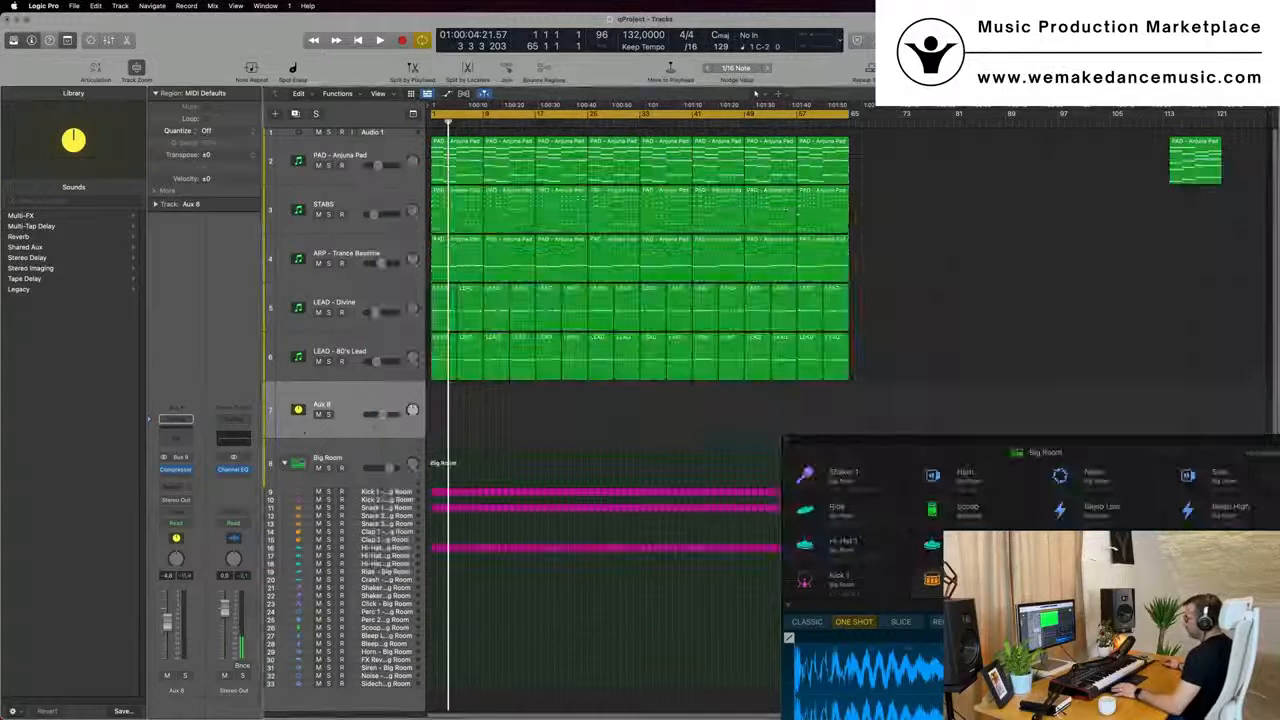
{"action": "key", "text": "super+BackSpace"}
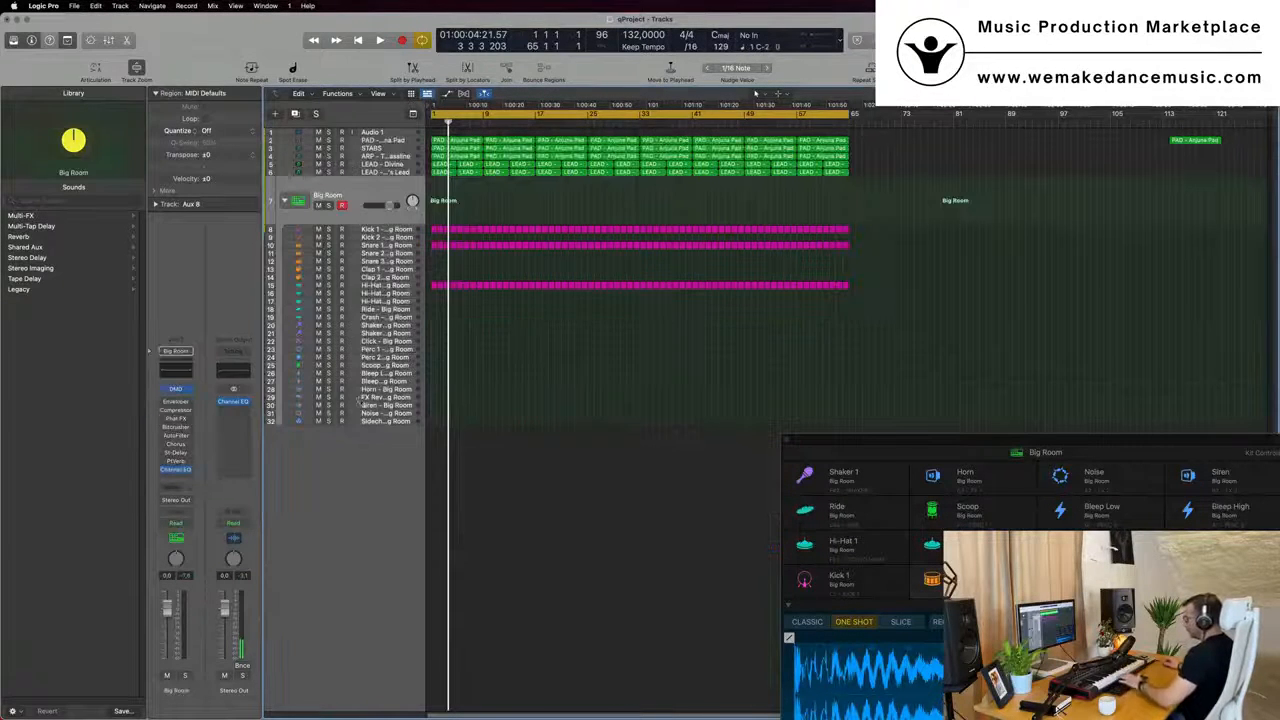
Create an arrangement track for Aux 8 from the 80's Lead output strip, audition it soloed during playback, and return to the full mix
{"action": "key", "text": "space"}
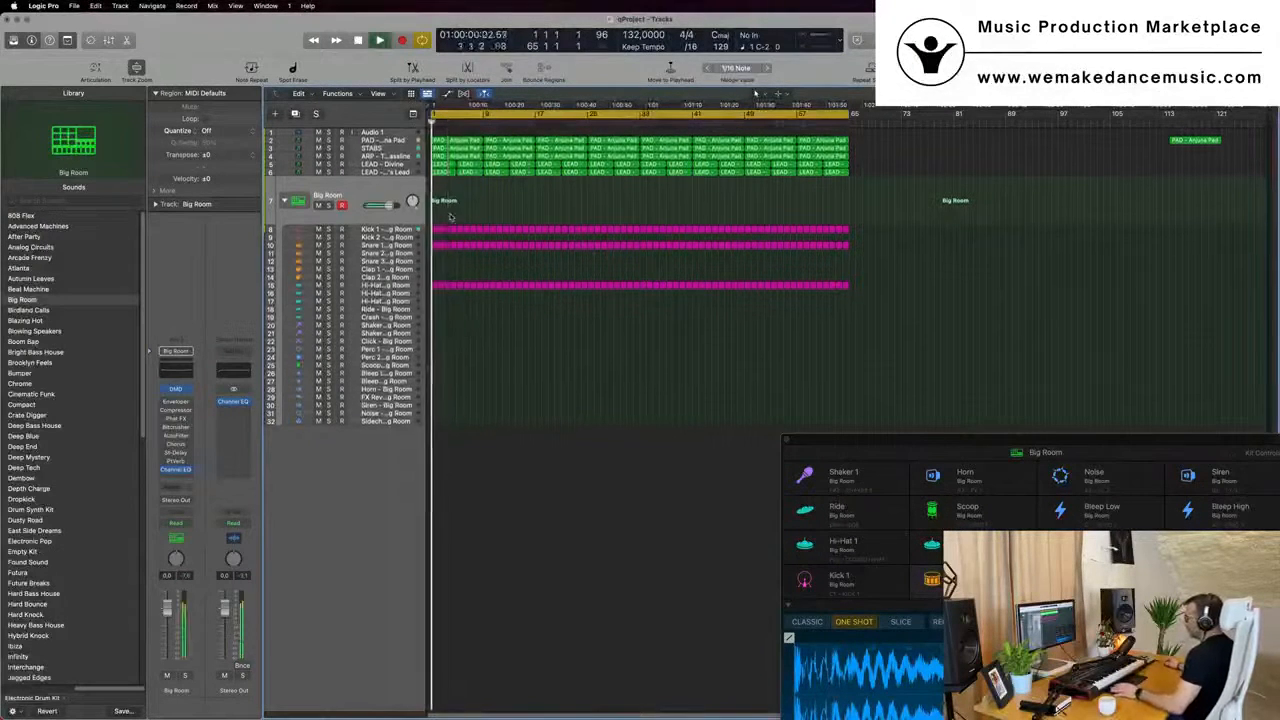
{"action": "left_click", "coordinate": [405, 173]}
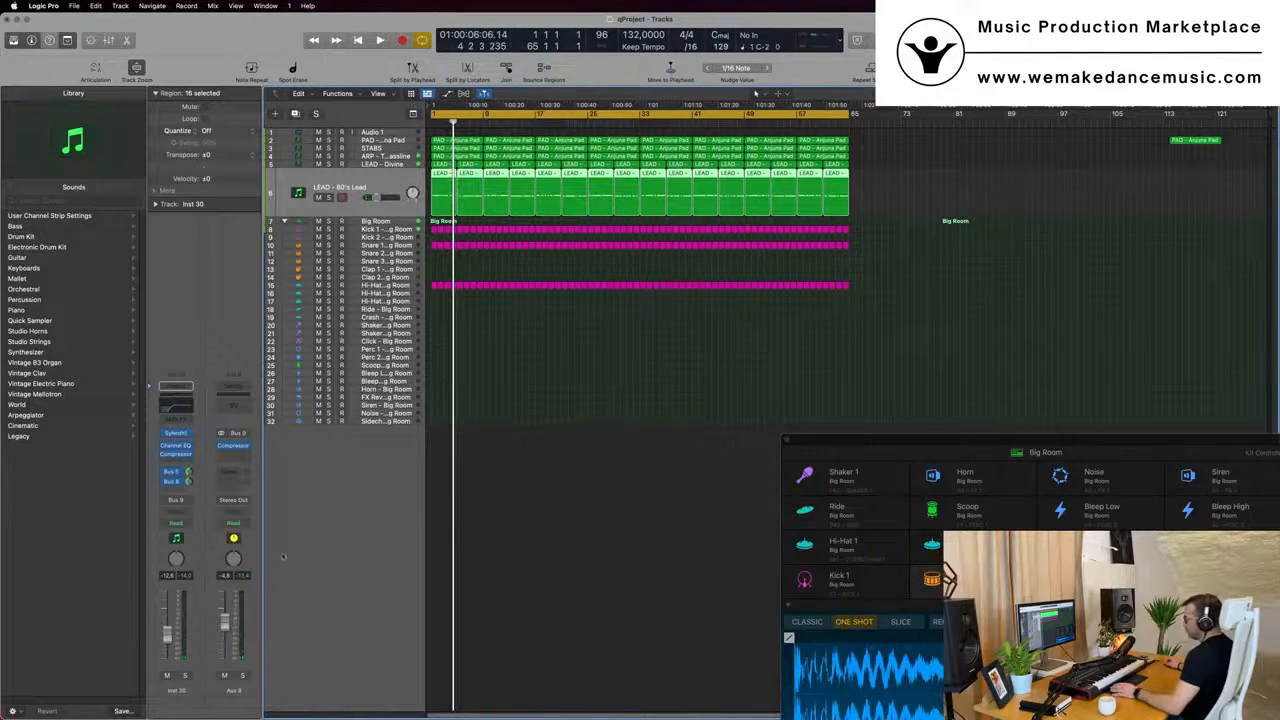
{"action": "right_click", "coordinate": [227, 637]}
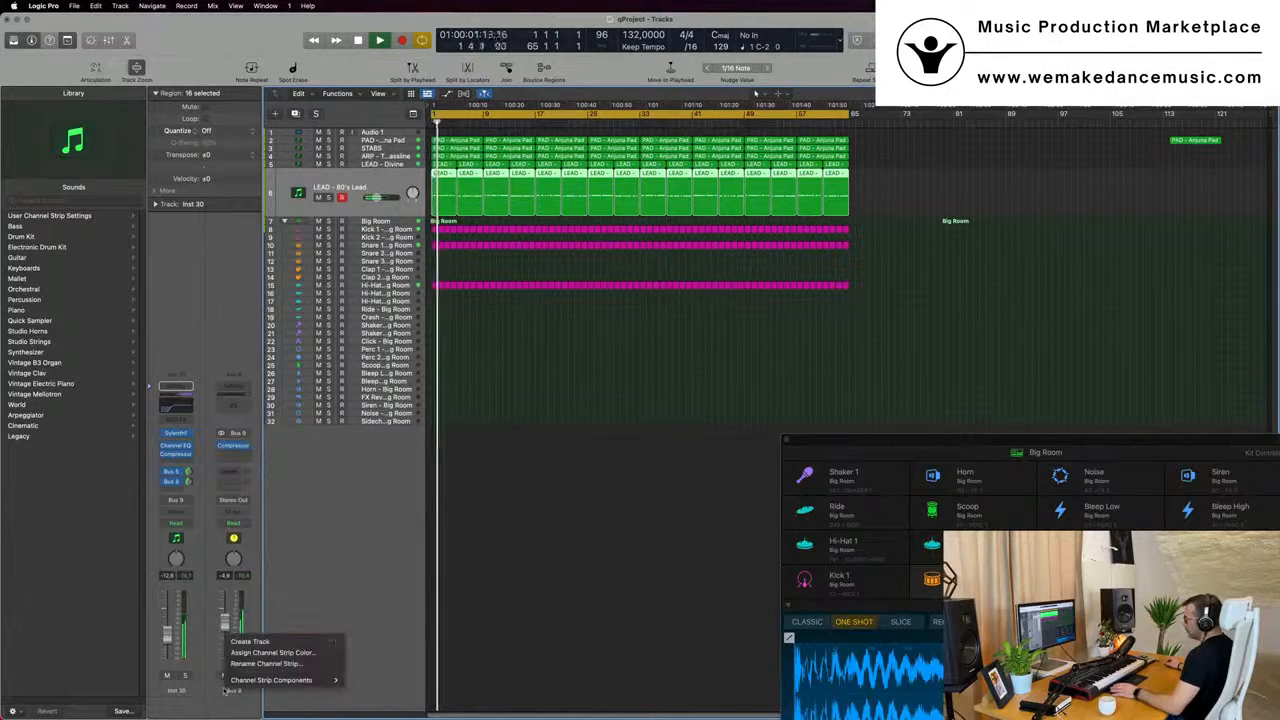
{"action": "left_click", "coordinate": [258, 642]}
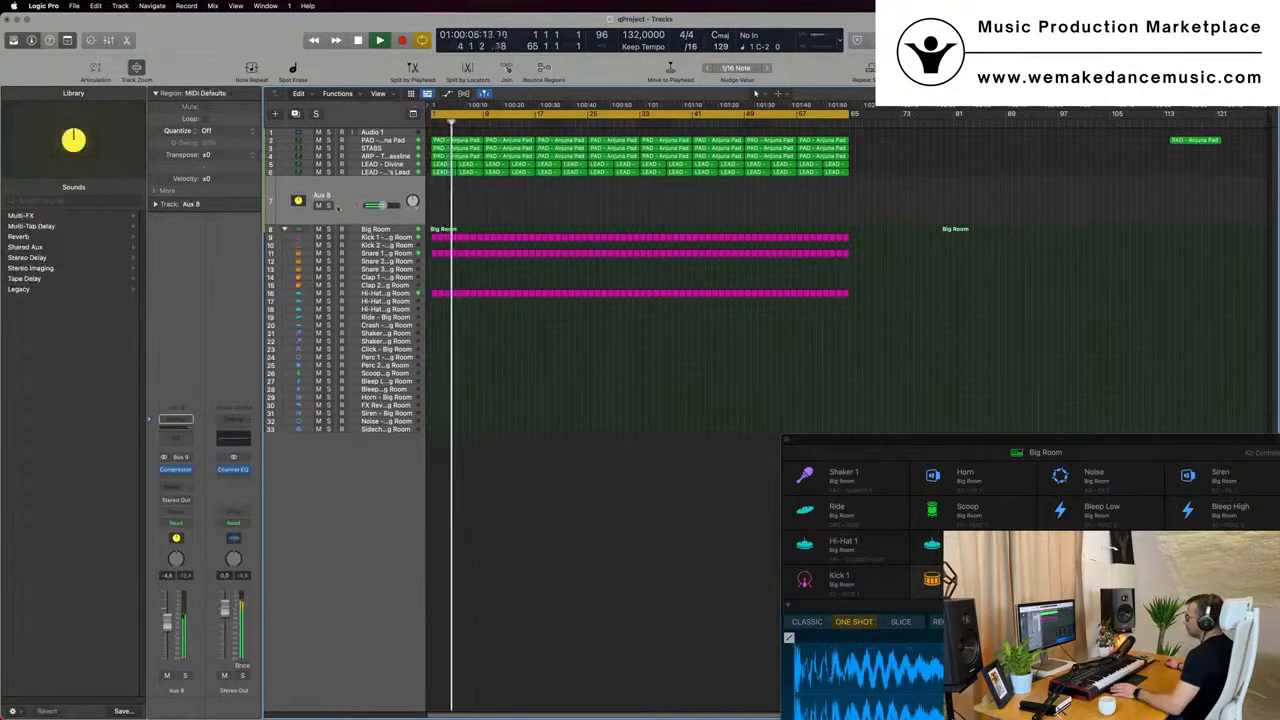
{"action": "left_click", "coordinate": [328, 205]}
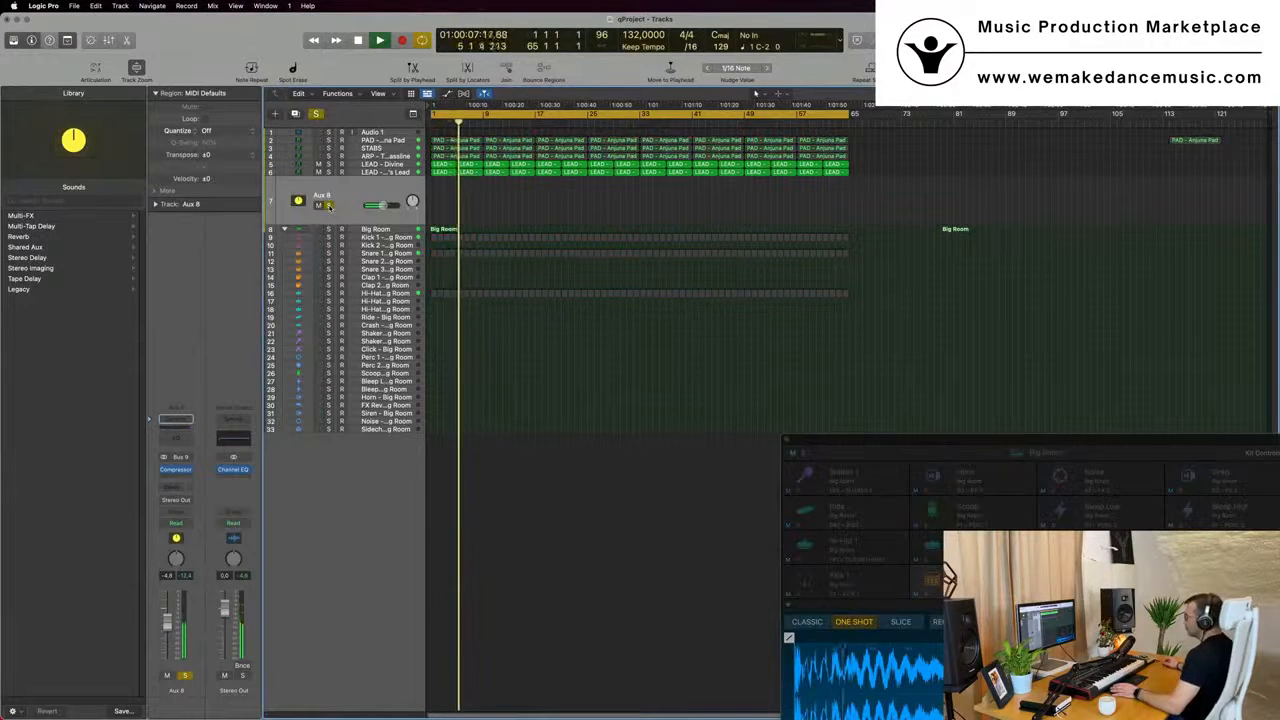
{"action": "key", "text": "s"}
{"action": "key", "text": "Return"}
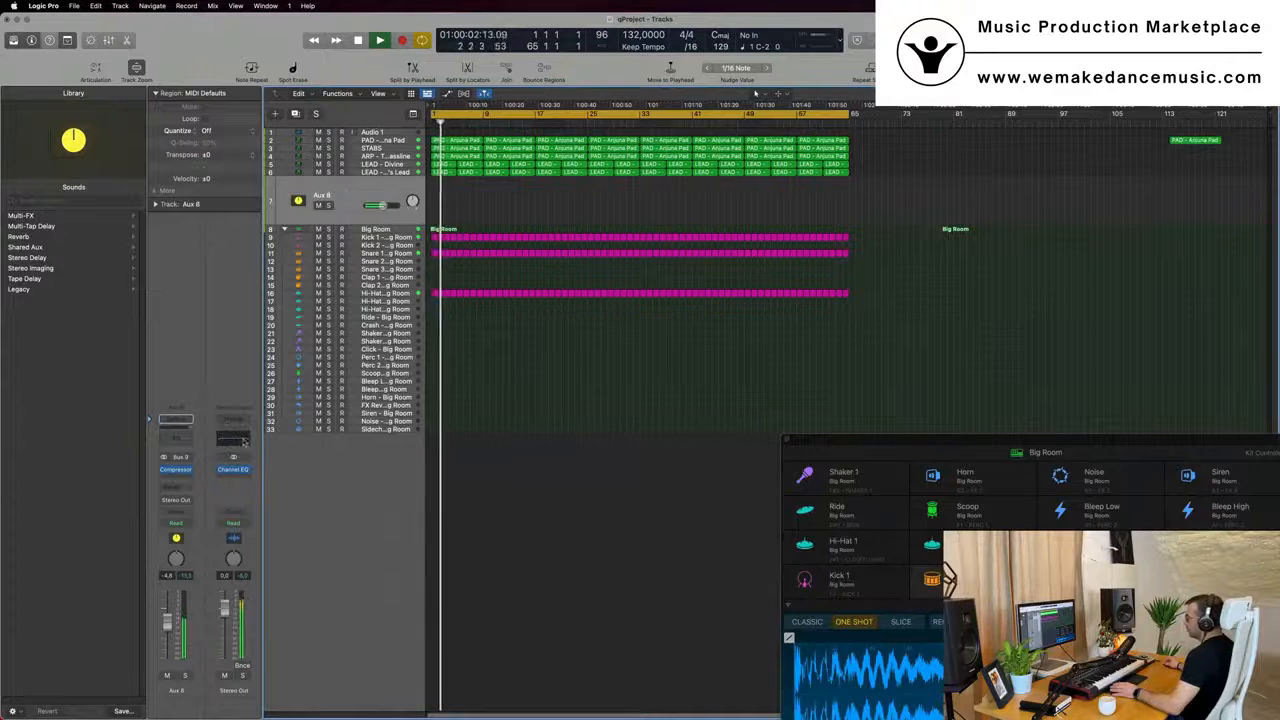
Check the full mix in the Stereo Out Channel EQ analyzer, close its window and stop playback
{"action": "left_click", "coordinate": [233, 469]}
{"action": "left_click_drag", "start_coordinate": [650, 166], "coordinate": [794, 142]}
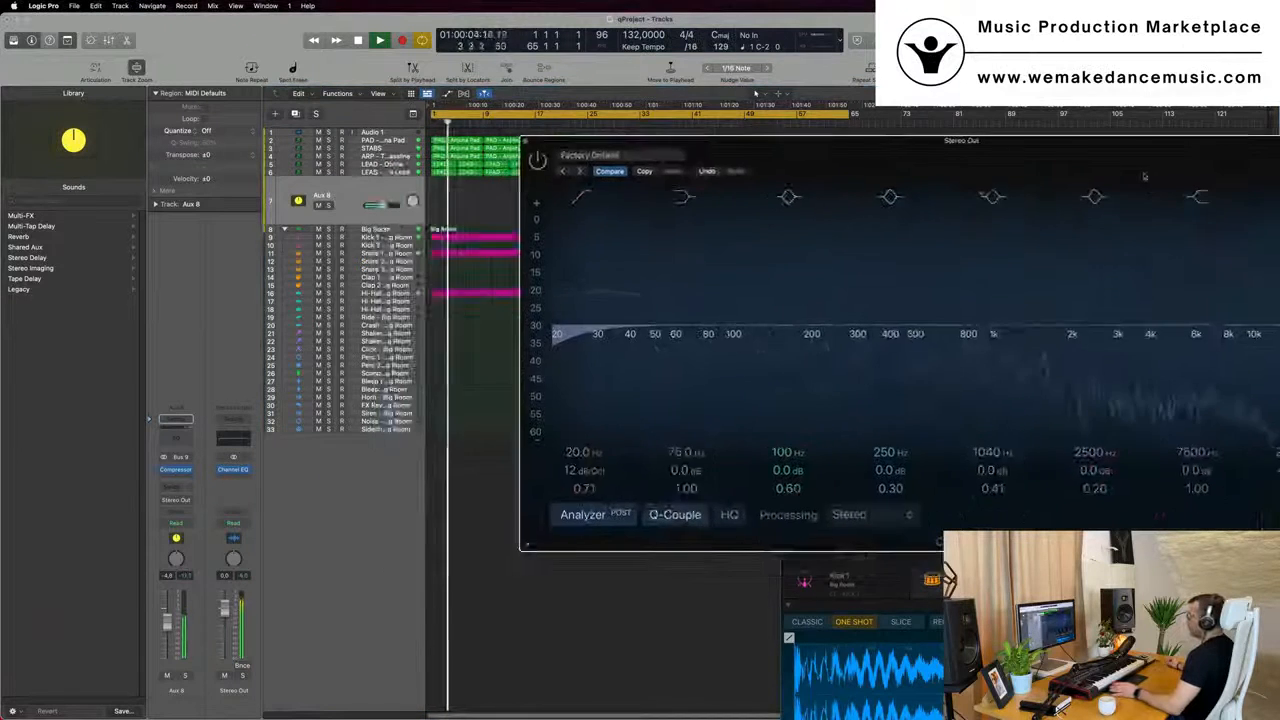
{"action": "key", "text": "super+w"}
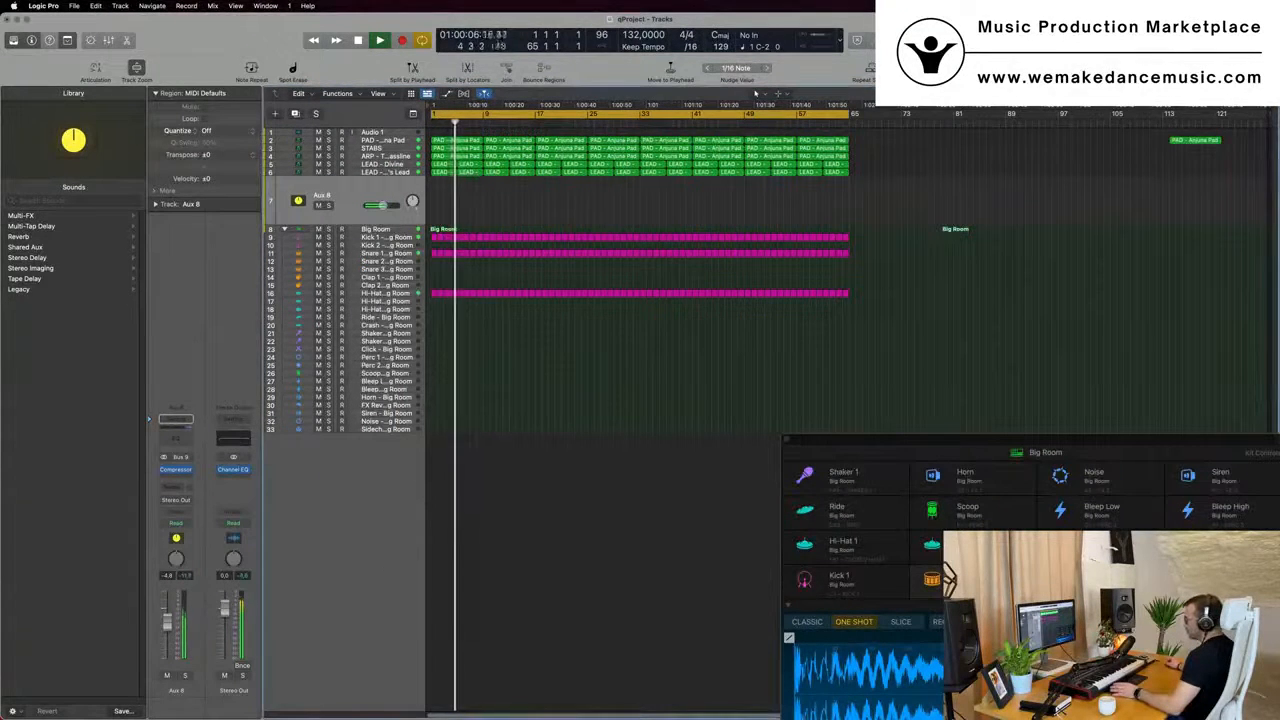
{"action": "key", "text": "space"}
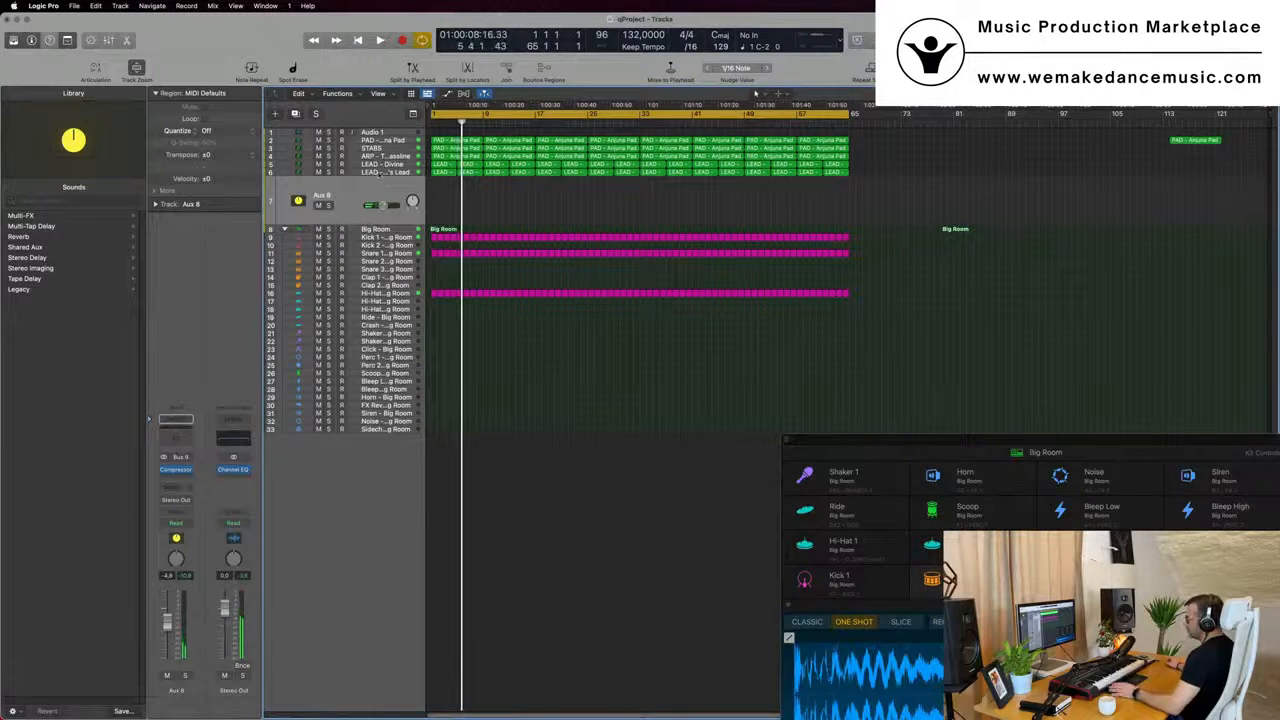
Bring up the Aux 8 track again from the 80's Lead output strip and replay the mix from the start
{"action": "left_click", "coordinate": [377, 172]}
{"action": "left_click", "coordinate": [362, 212]}
{"action": "left_click", "coordinate": [385, 172]}
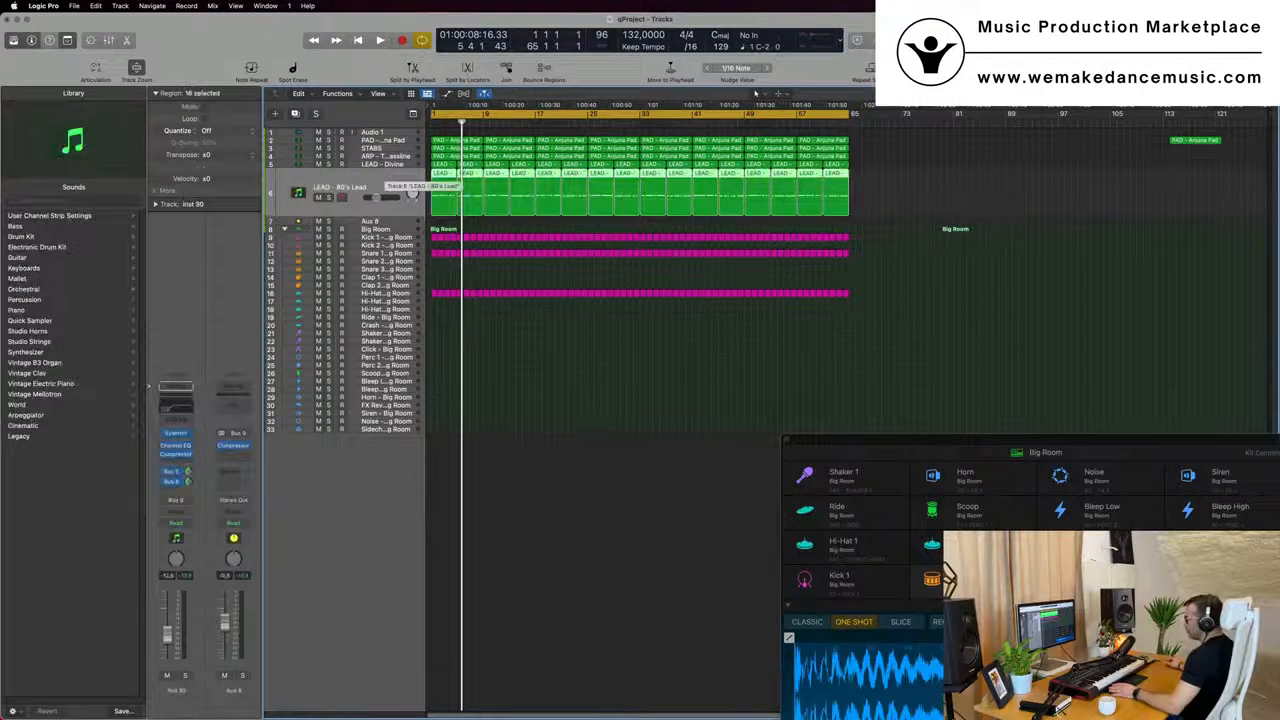
{"action": "right_click", "coordinate": [235, 690]}
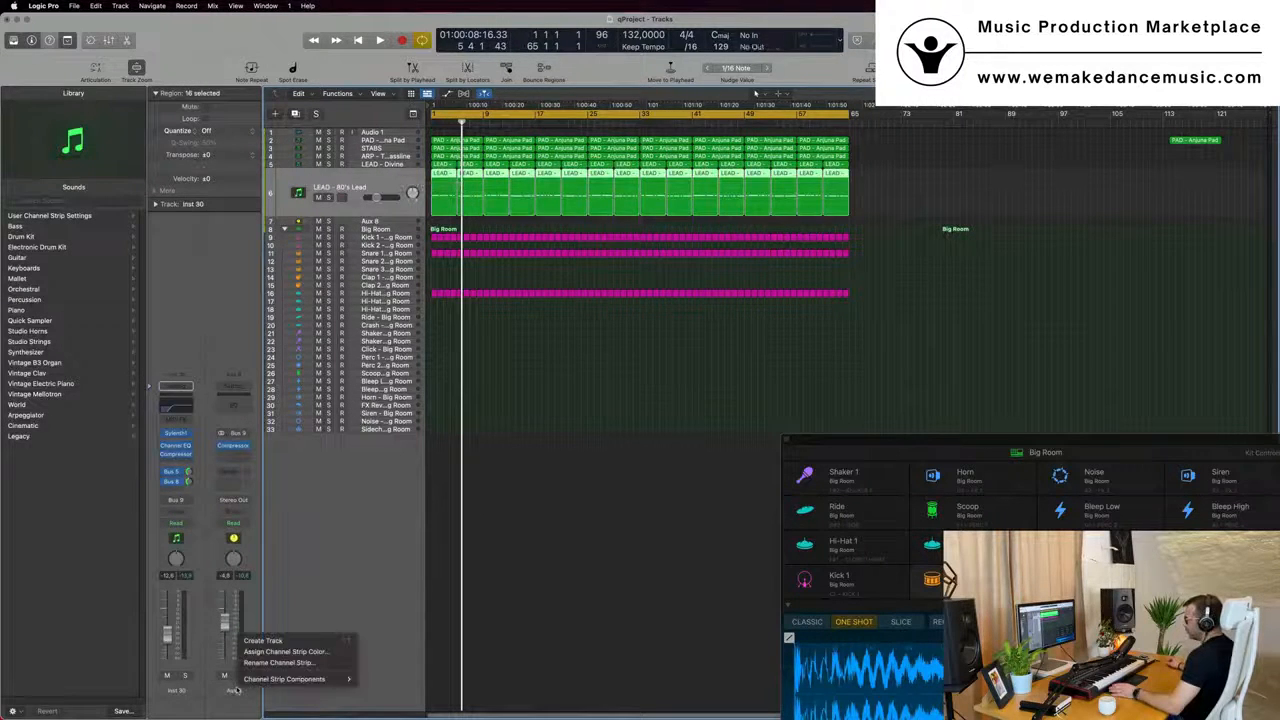
{"action": "left_click", "coordinate": [263, 641]}
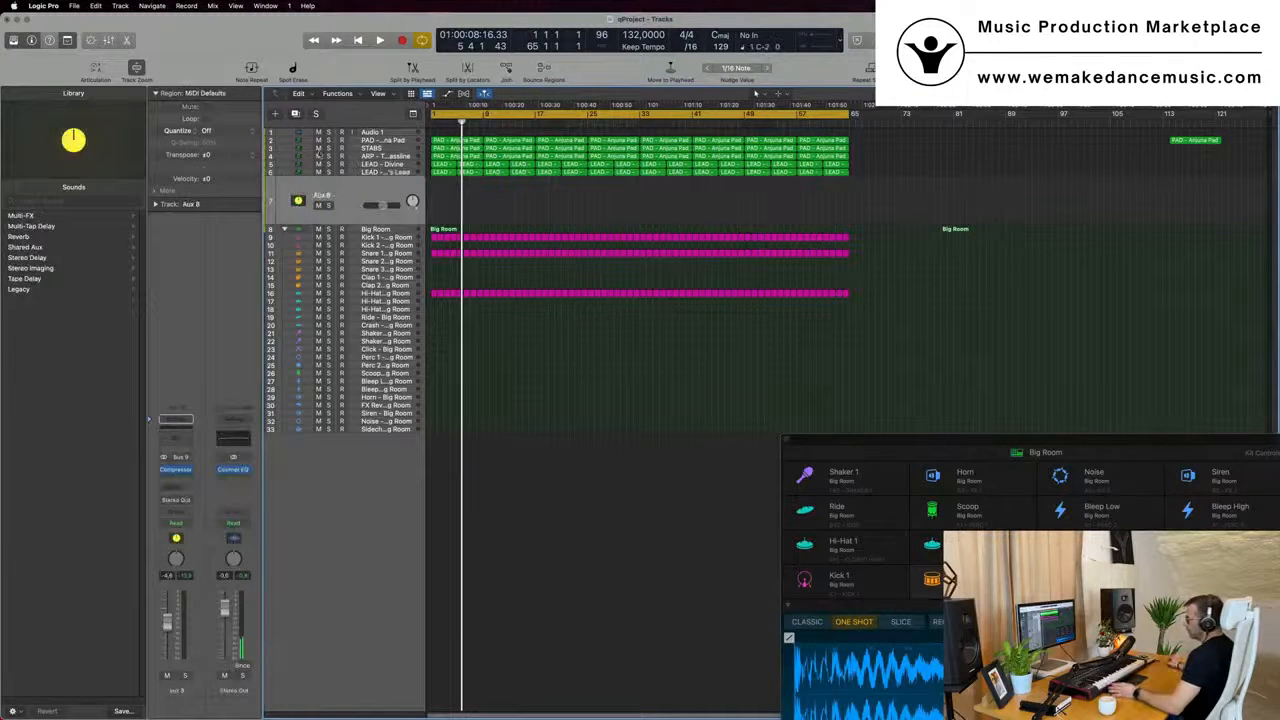
{"action": "key", "text": "Return"}
{"action": "key", "text": "space"}
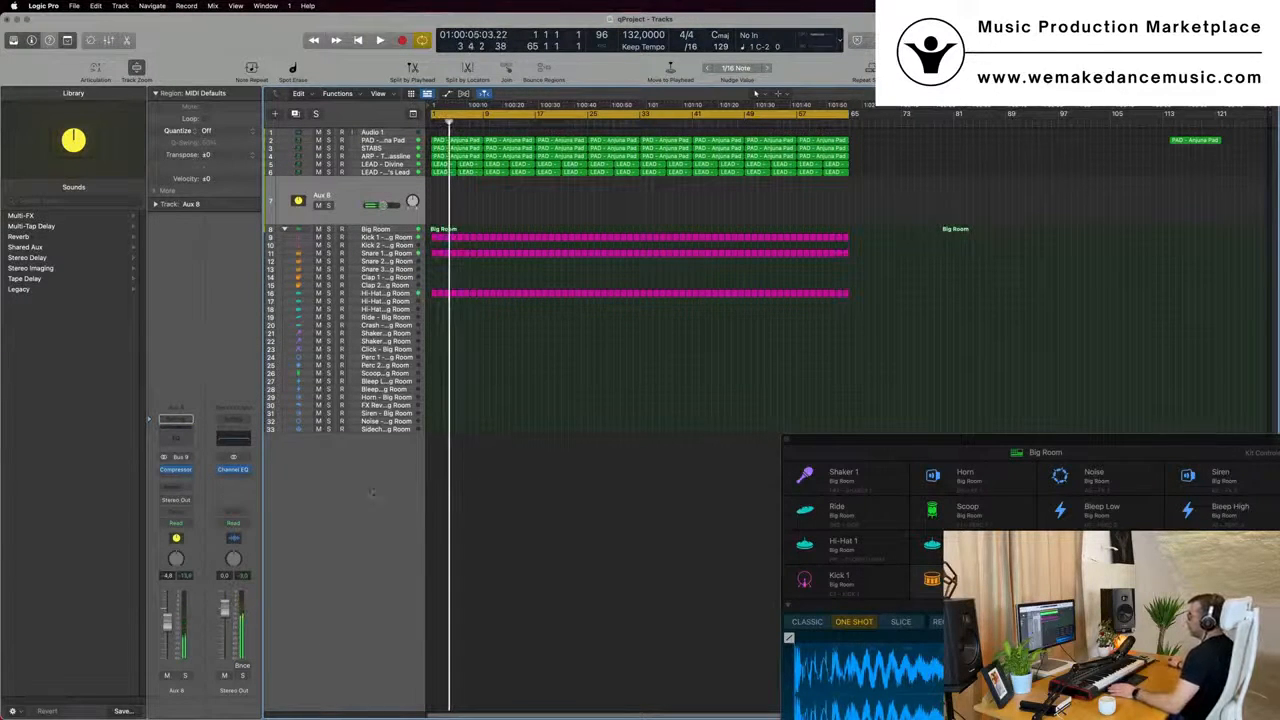
Replay the mix from the start with the 80's Lead track selected, and delete the Aux 8 track from the arrangement
{"action": "left_click", "coordinate": [388, 172]}
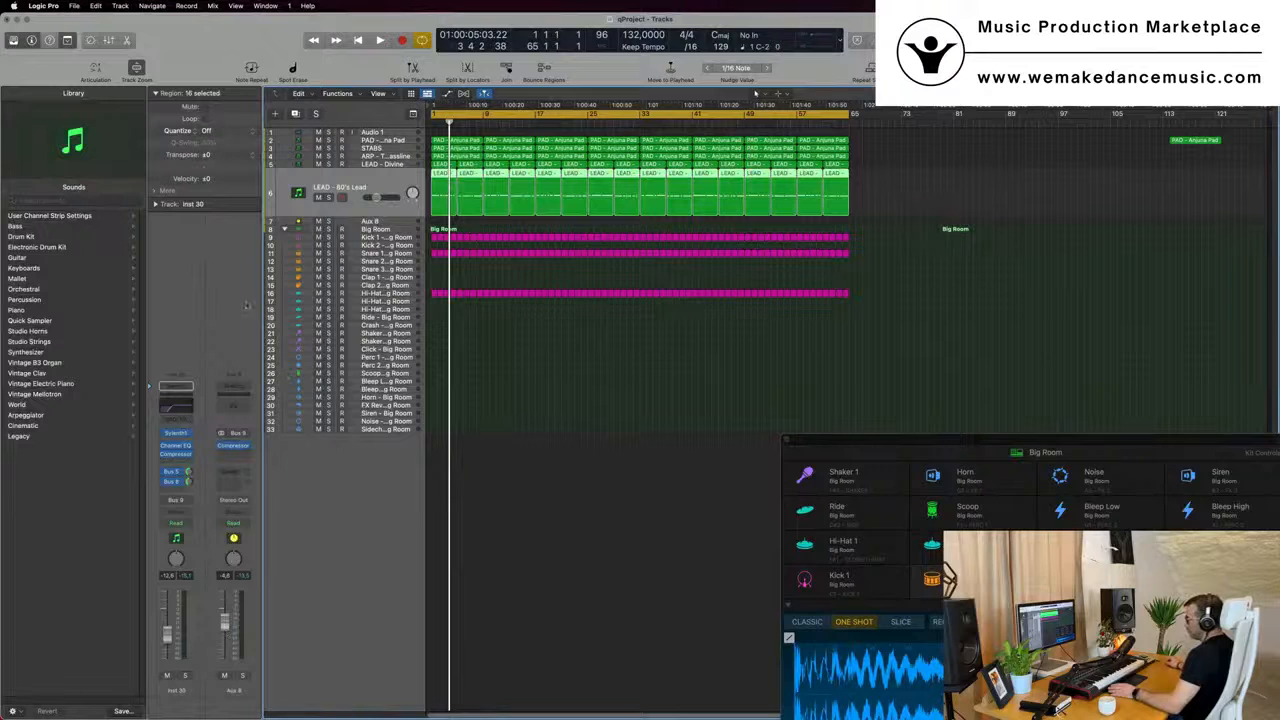
{"action": "key", "text": "Return"}
{"action": "key", "text": "space"}
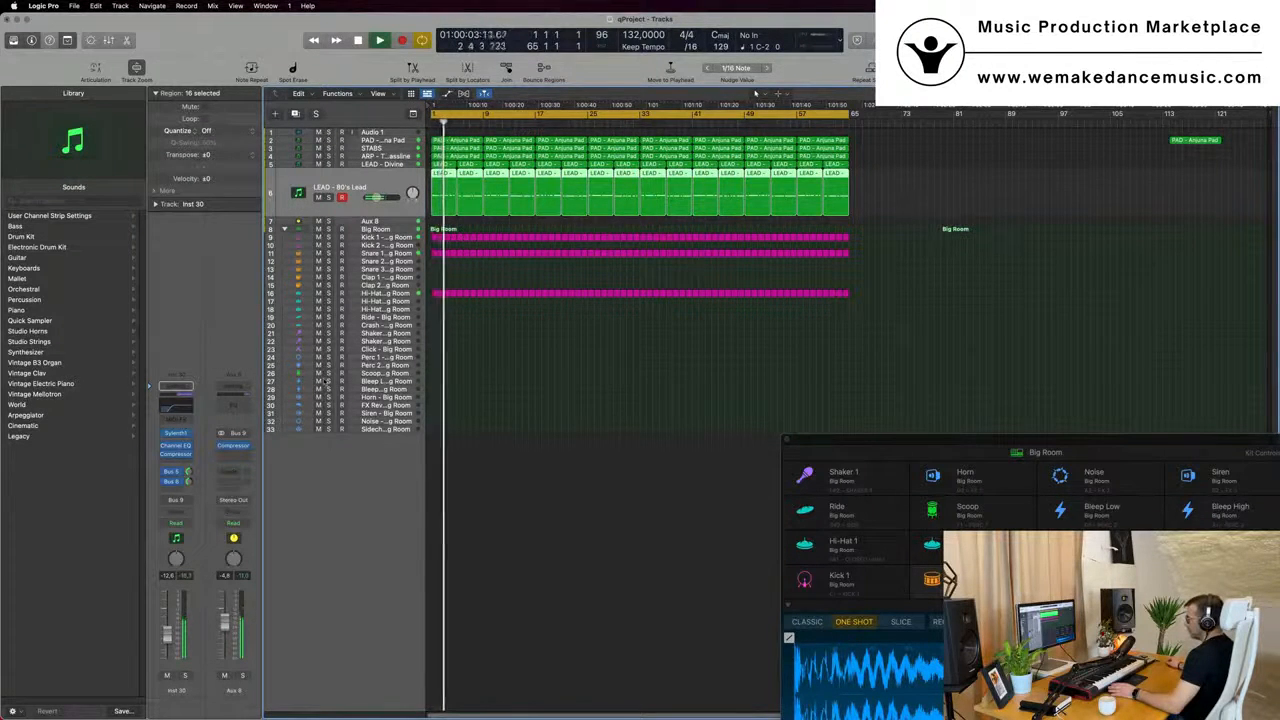
{"action": "key", "text": "Down"}
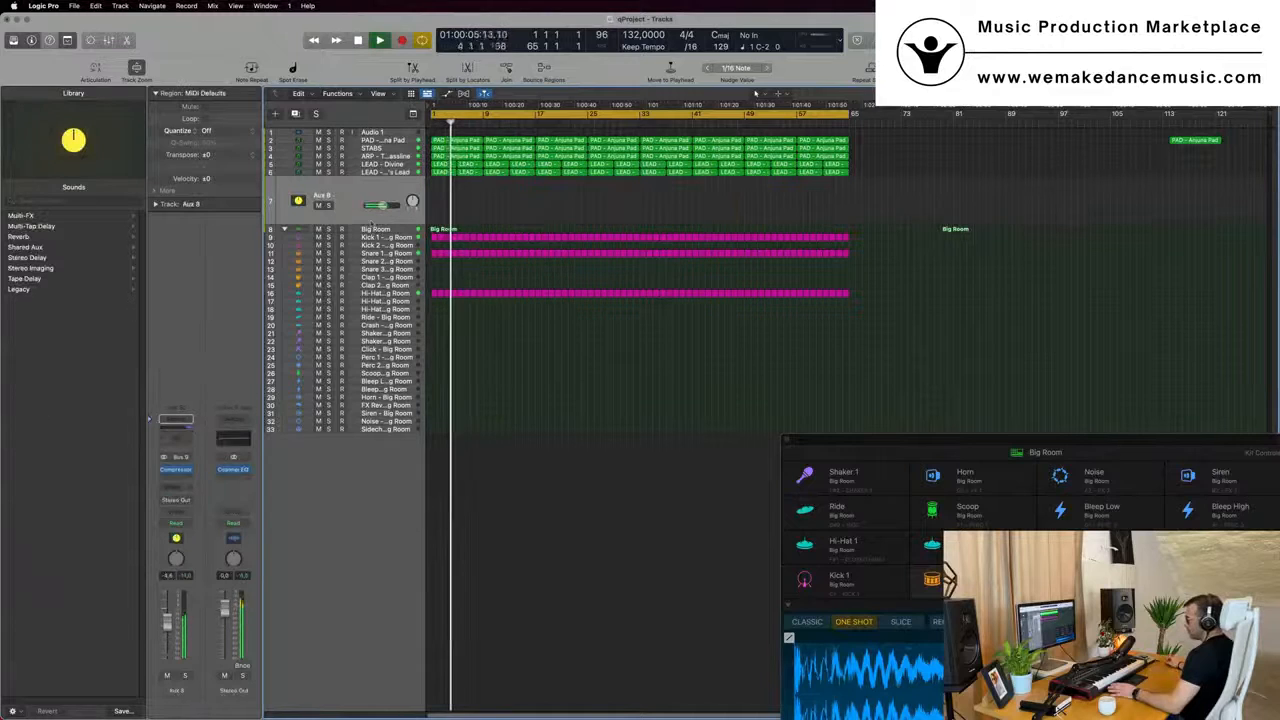
{"action": "key", "text": "space"}
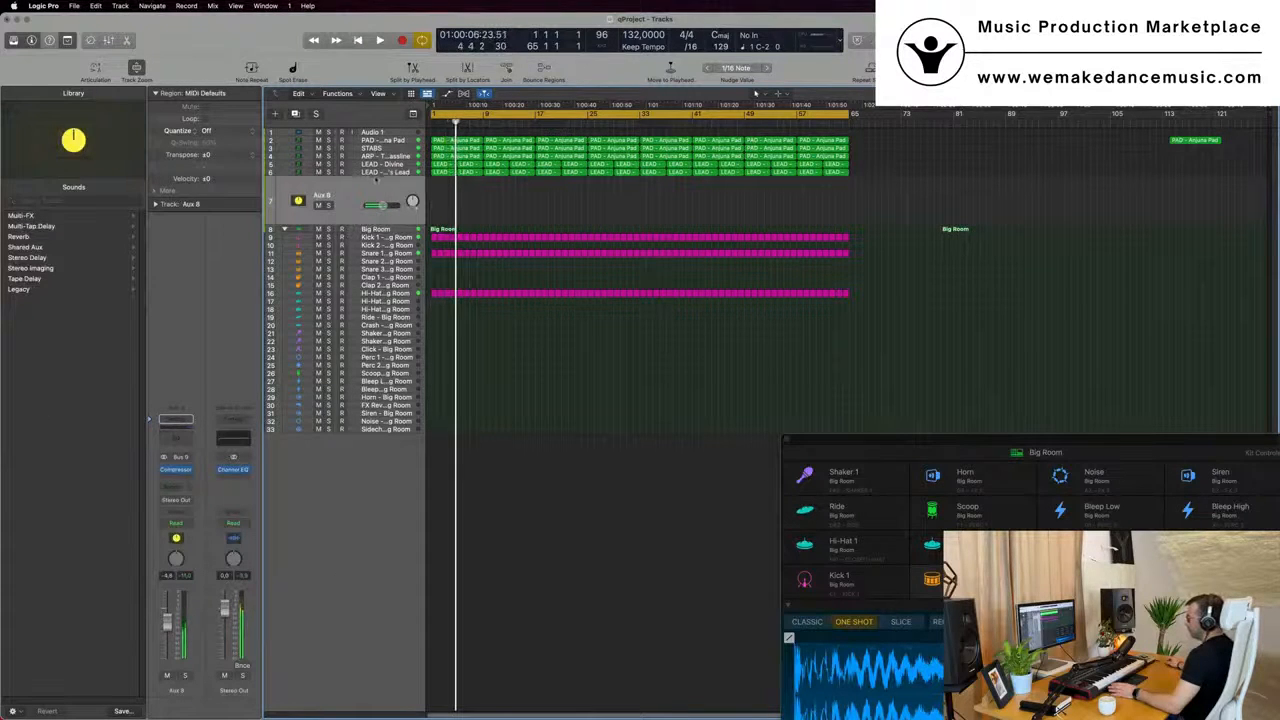
{"action": "key", "text": "super+BackSpace"}
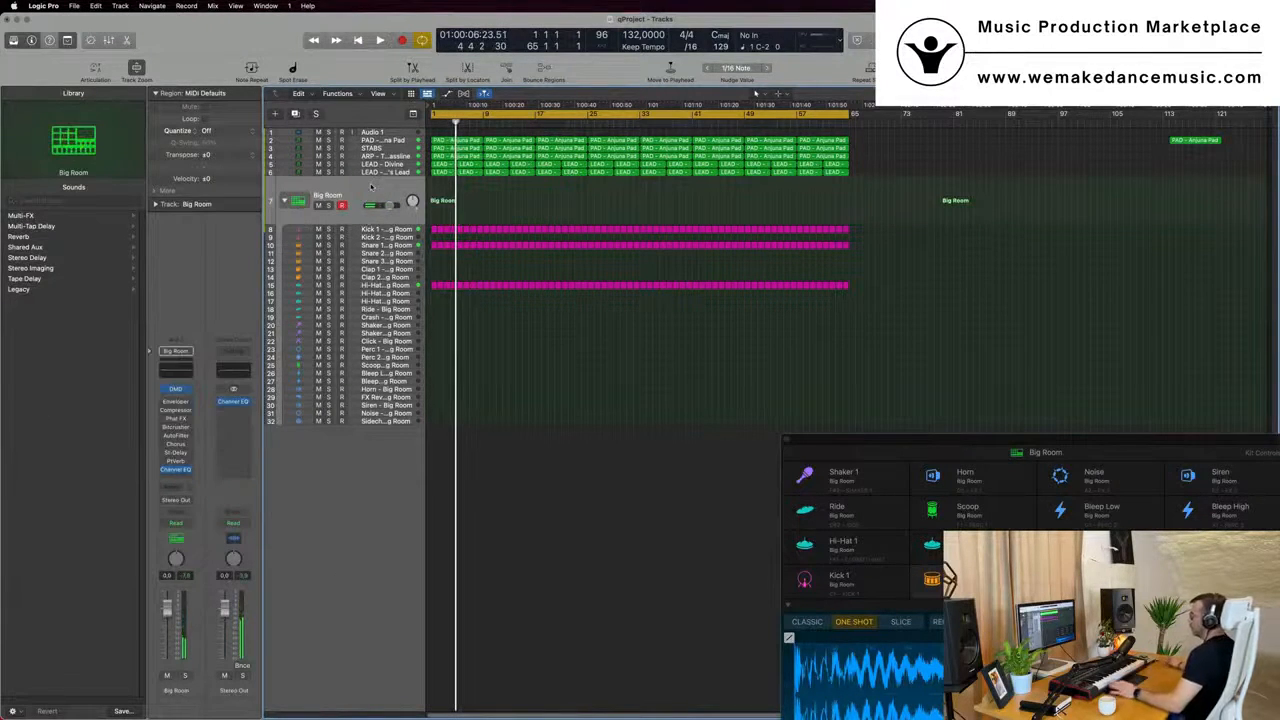
Add a Channel EQ to Aux 8 after its compressor during playback and enable a 12 dB/Oct low cut at about 34 Hz
{"action": "key", "text": "space"}
{"action": "left_click", "coordinate": [387, 174]}
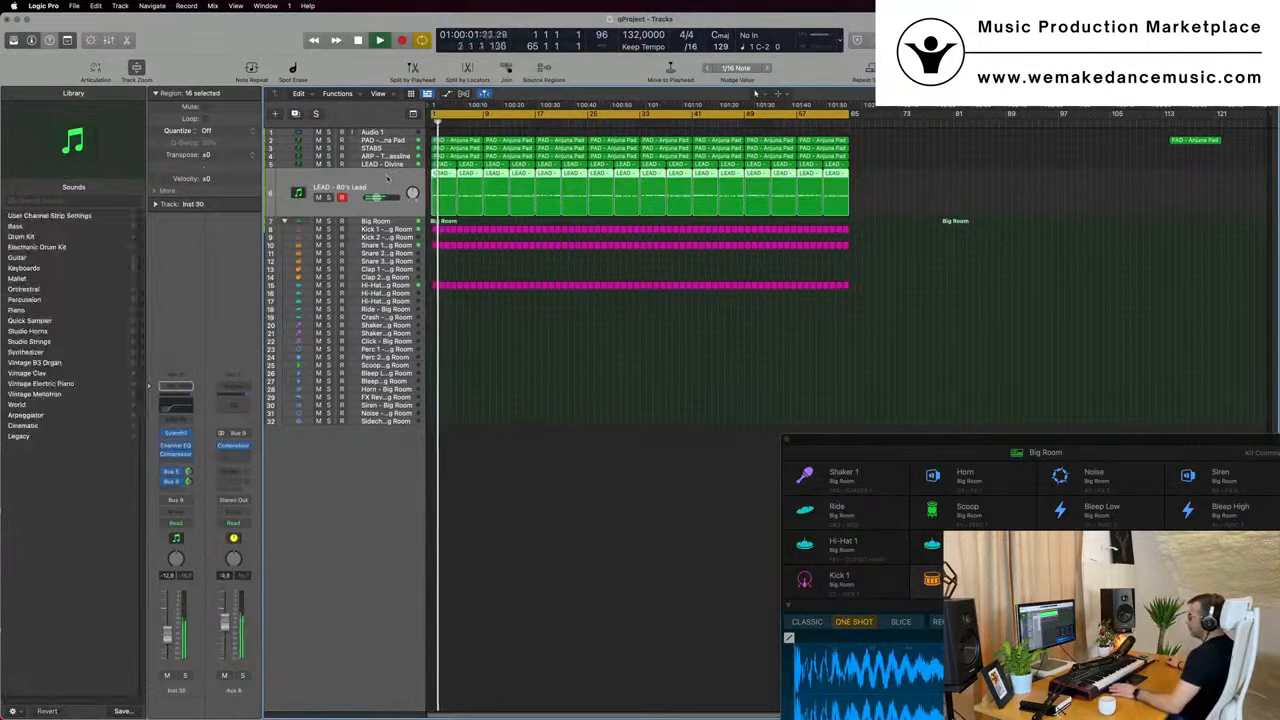
{"action": "key", "text": "space"}
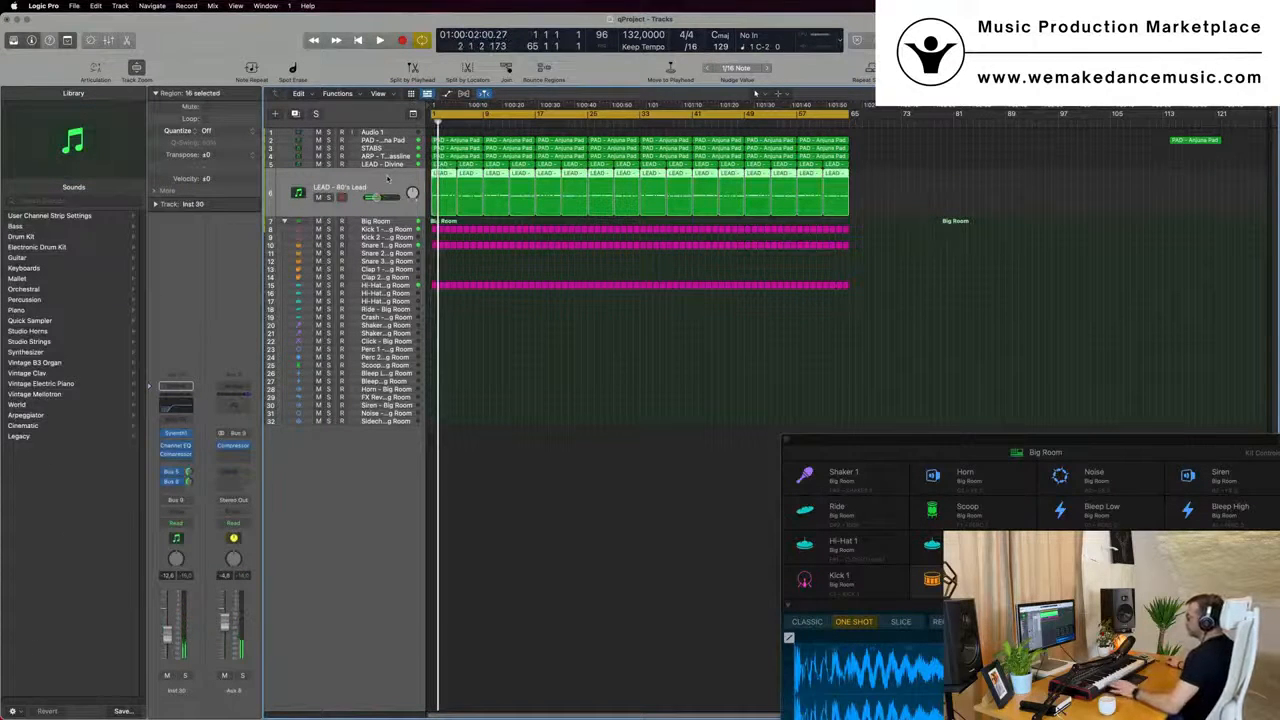
{"action": "key", "text": "space"}
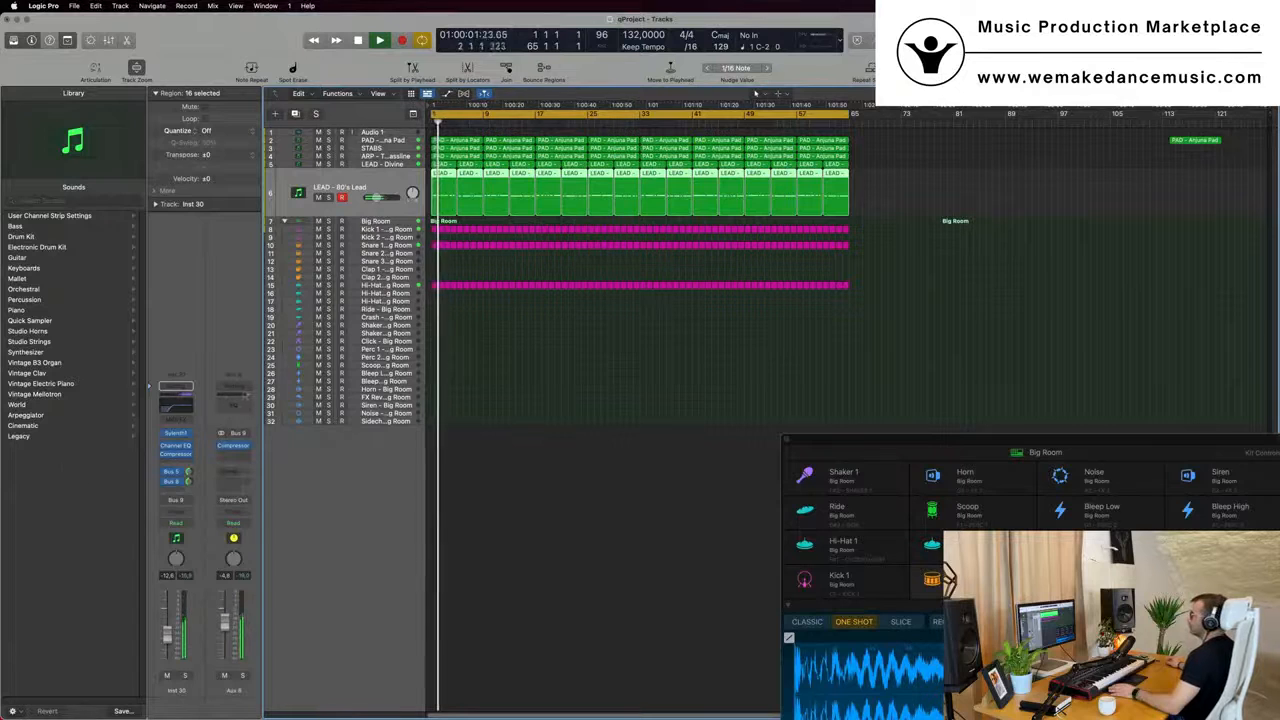
{"action": "left_click", "coordinate": [240, 405]}
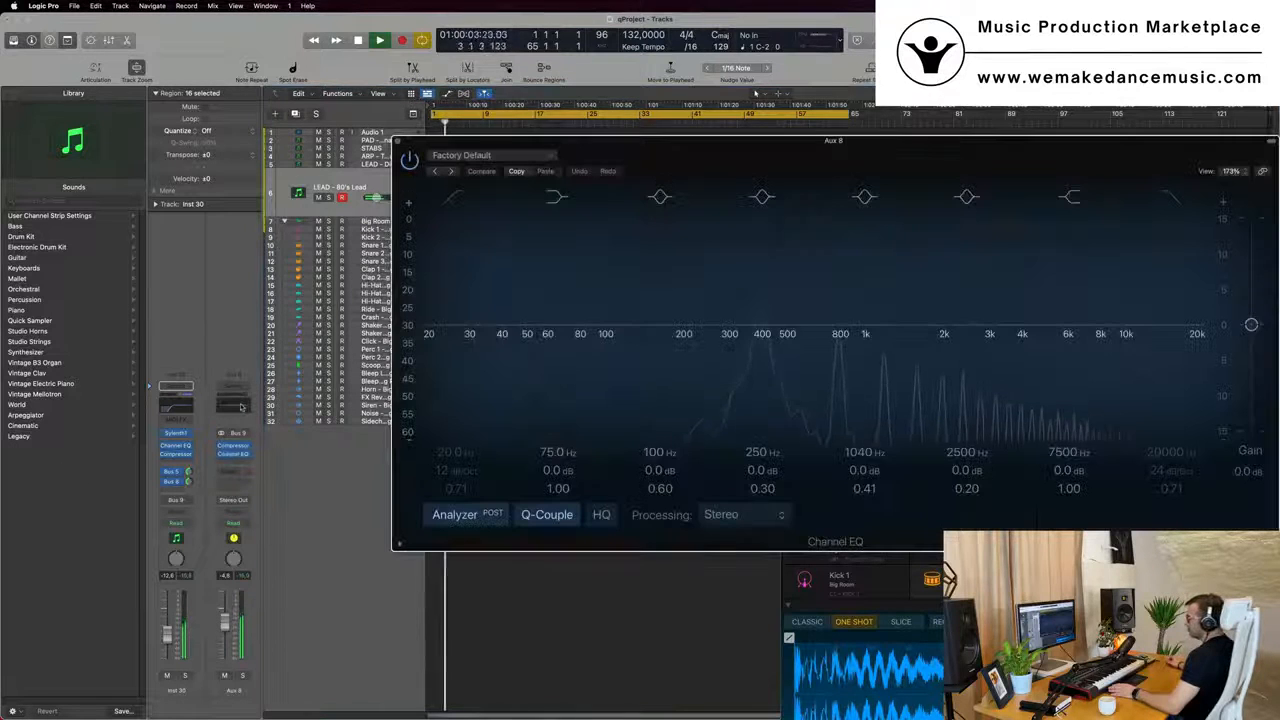
{"action": "left_click", "coordinate": [451, 197]}
{"action": "left_click_drag", "start_coordinate": [641, 267], "coordinate": [506, 271]}
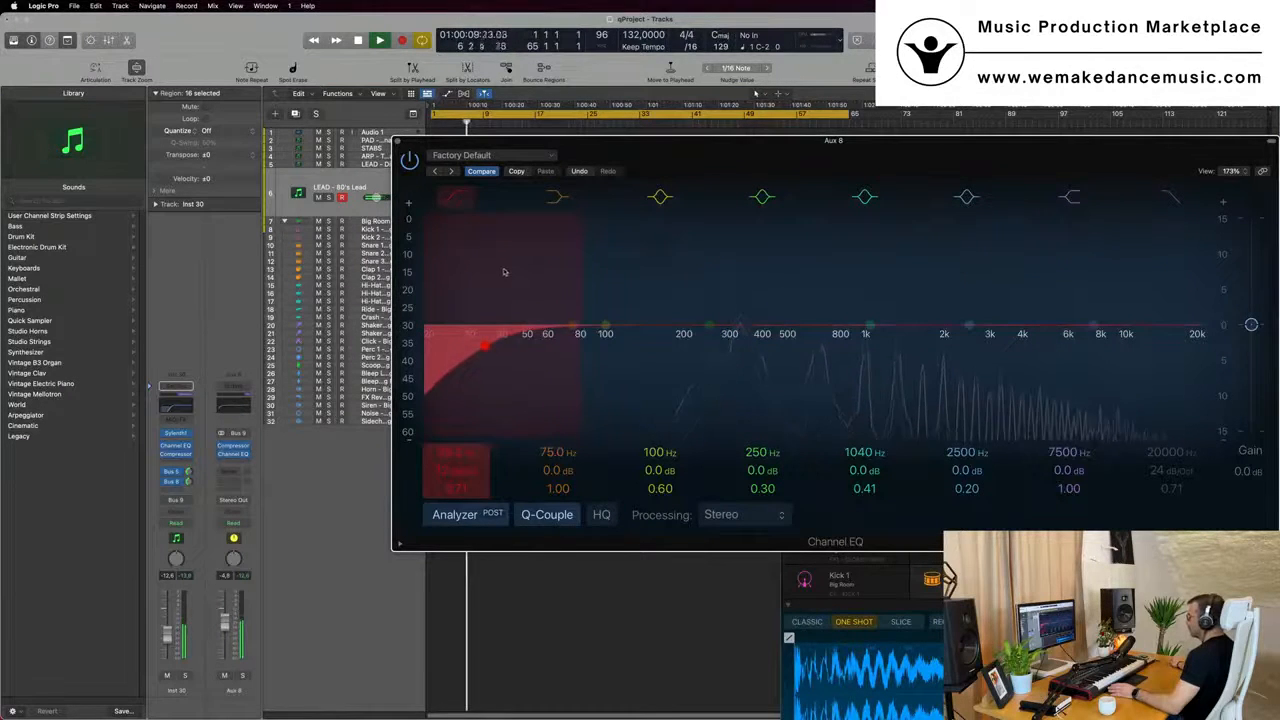
Enable a 48 dB/Oct high cut at 20000 Hz in the Aux 8 Channel EQ and close its window
{"action": "left_click_drag", "start_coordinate": [1146, 142], "coordinate": [938, 151]}
{"action": "left_click", "coordinate": [965, 210]}
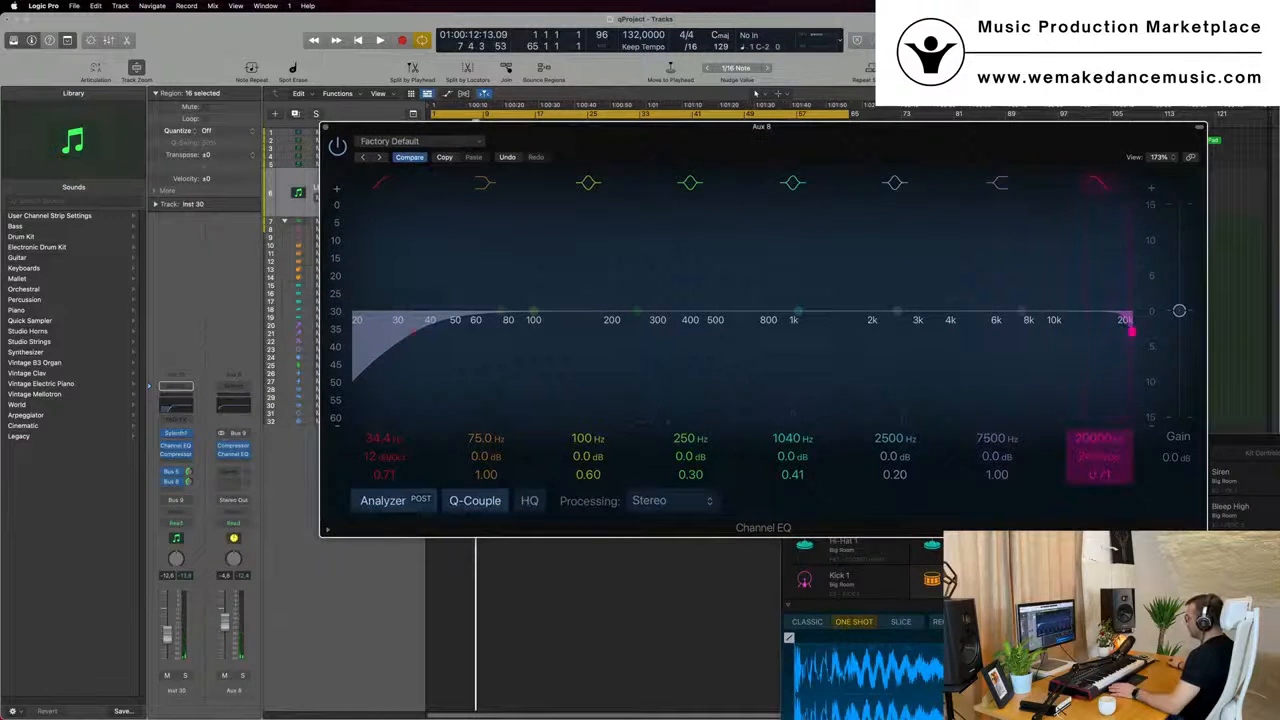
{"action": "mouse_move", "coordinate": [1106, 438]}
{"action": "left_mouse_down"}
{"action": "mouse_move", "coordinate": [1106, 560]}
{"action": "mouse_move", "coordinate": [1106, 438]}
{"action": "left_mouse_up"}
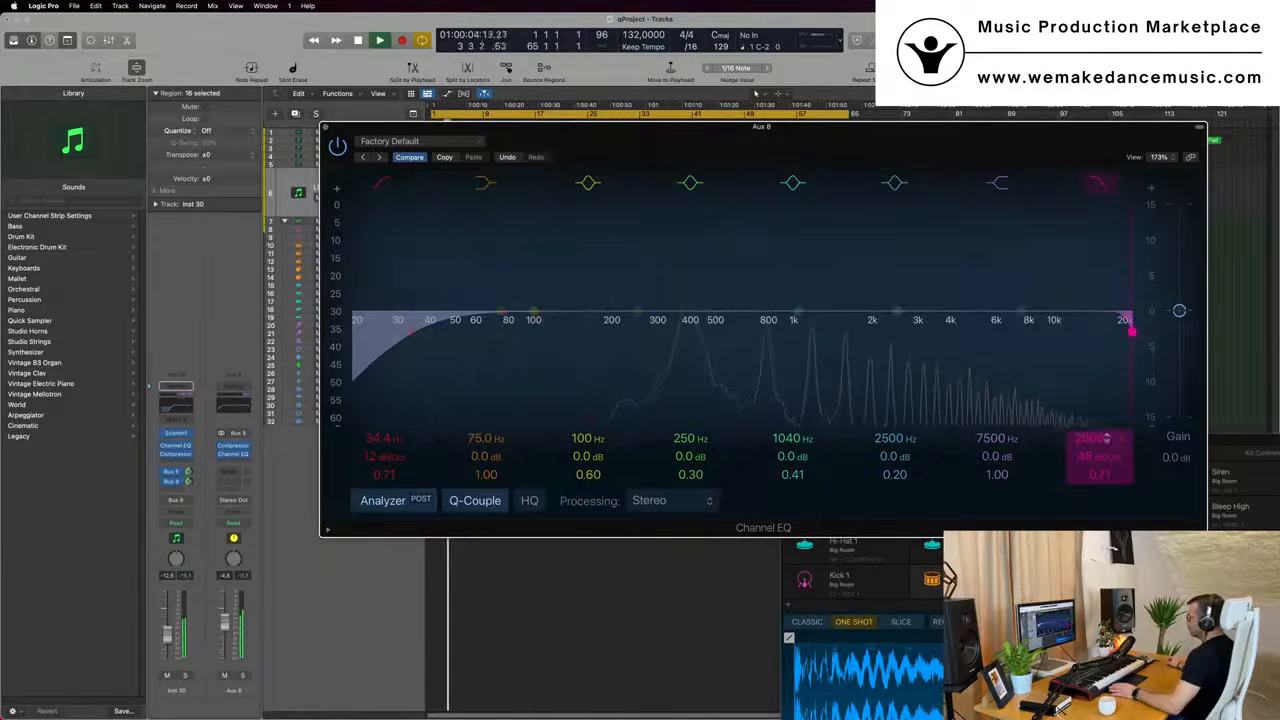
{"action": "left_click_drag", "start_coordinate": [870, 160], "coordinate": [1125, 302]}
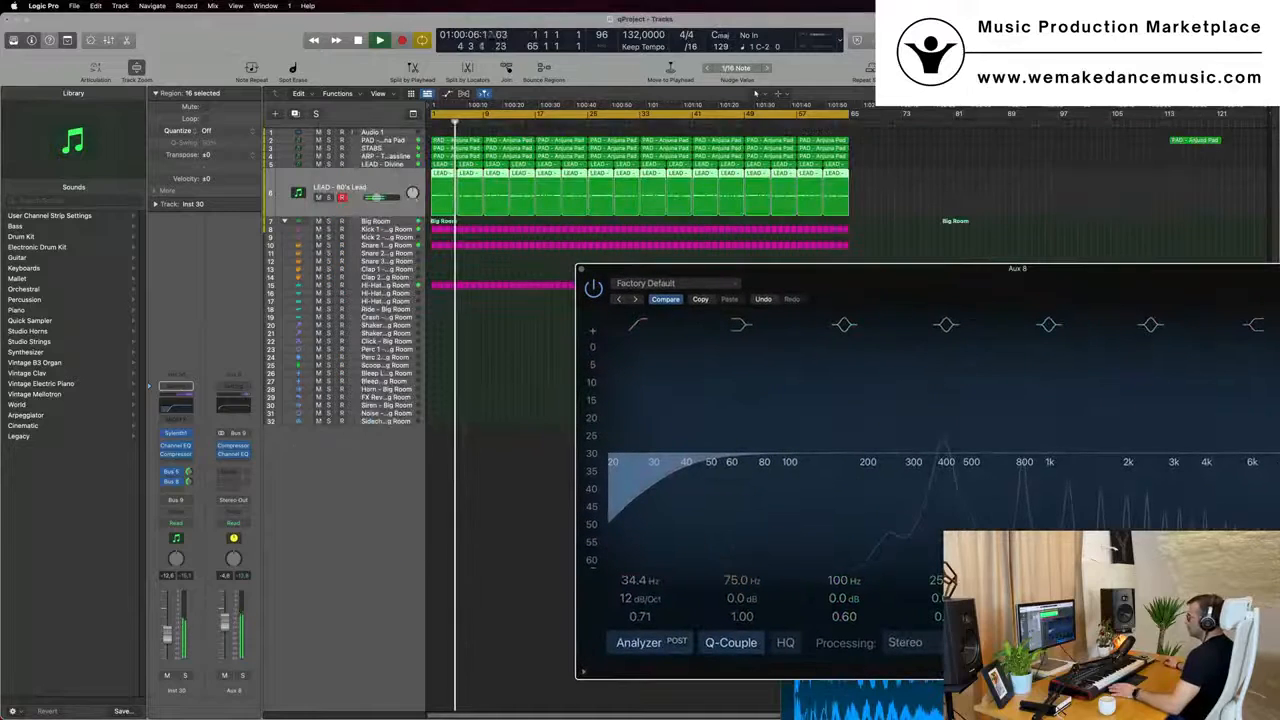
{"action": "left_click", "coordinate": [241, 409]}
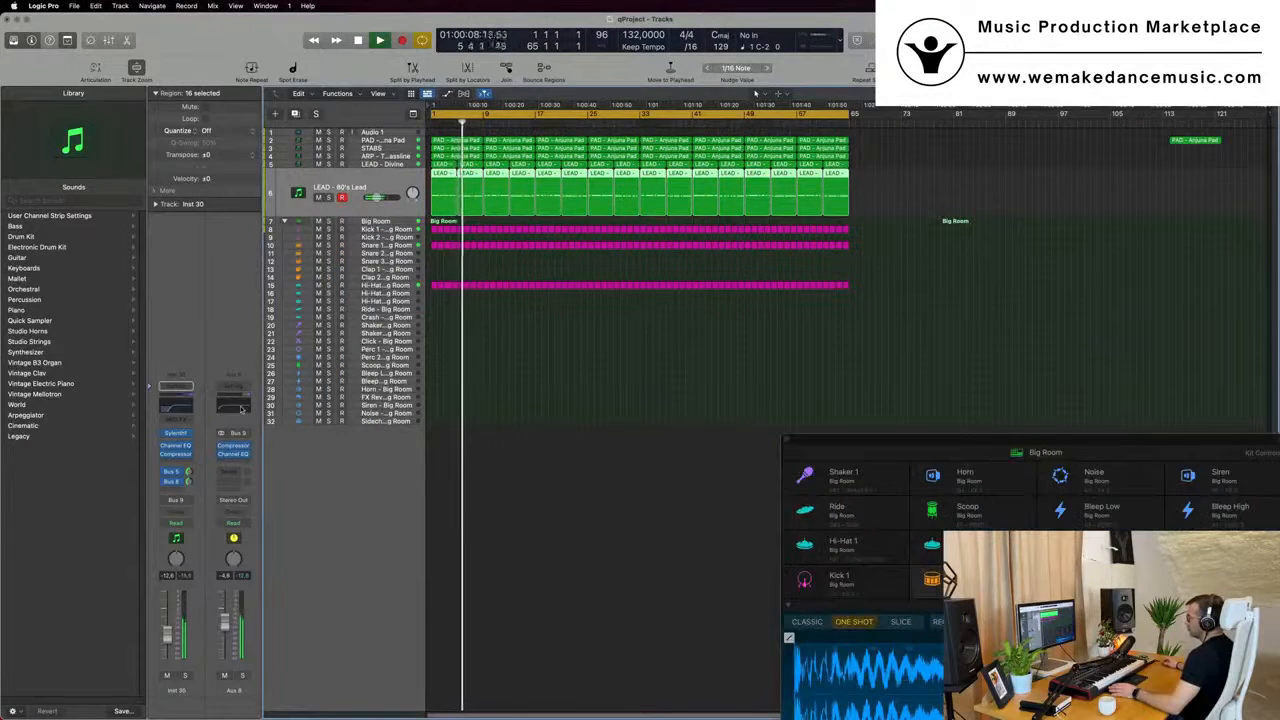
Sweep the Aux 8 EQ high cut down to about 100 Hz and back to 20000 Hz, close the EQ and stop playback
{"action": "left_click", "coordinate": [241, 409]}
{"action": "left_click_drag", "start_coordinate": [945, 269], "coordinate": [583, 224]}
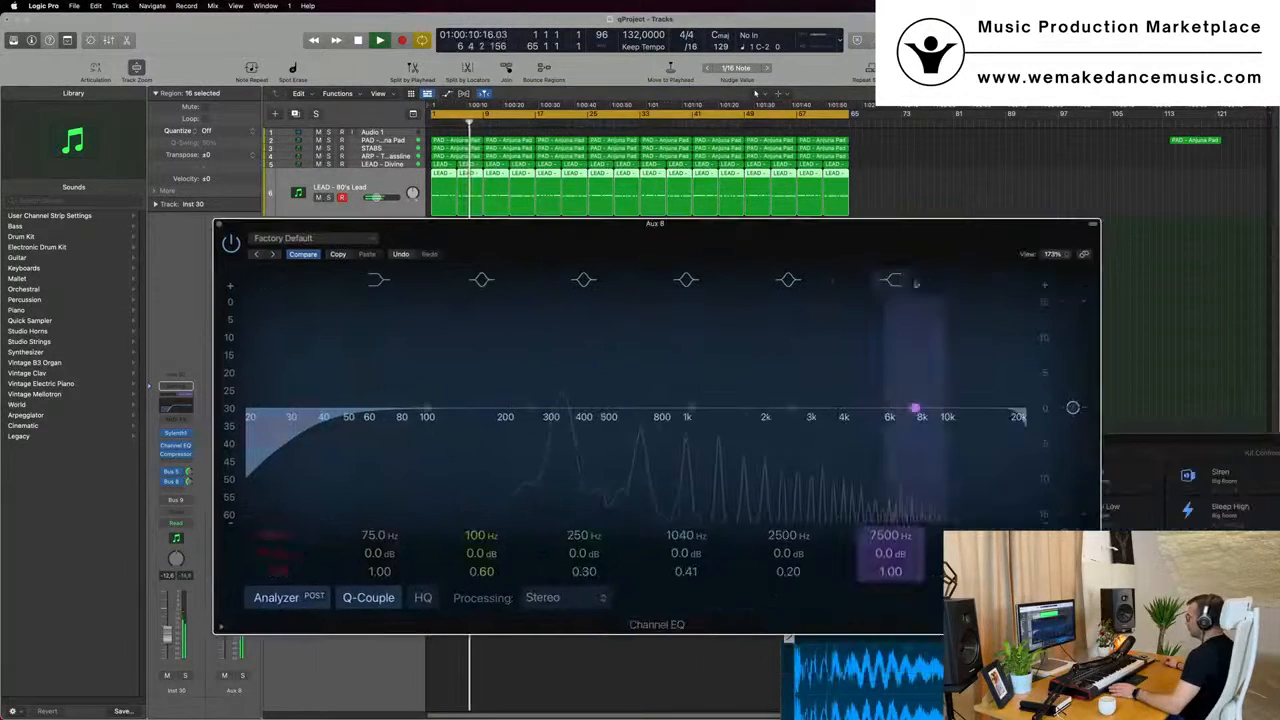
{"action": "left_click_drag", "start_coordinate": [1021, 420], "coordinate": [435, 428]}
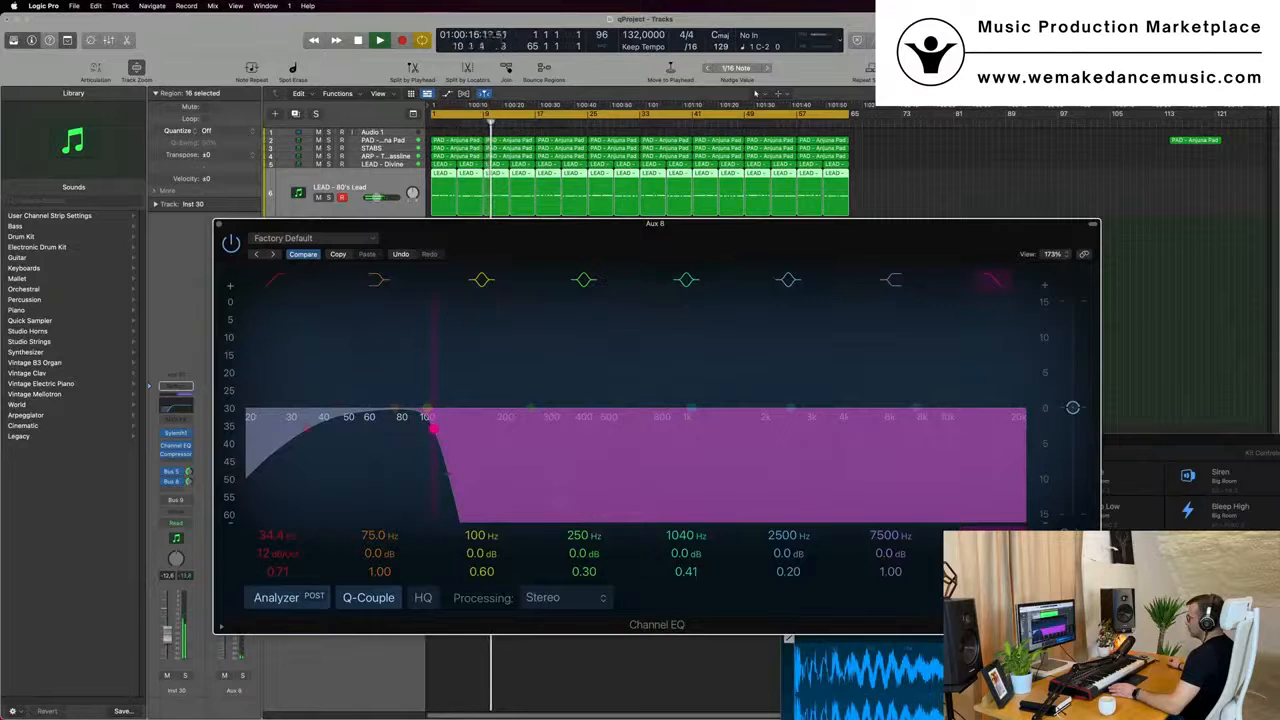
{"action": "left_click_drag", "start_coordinate": [433, 428], "coordinate": [1018, 417]}
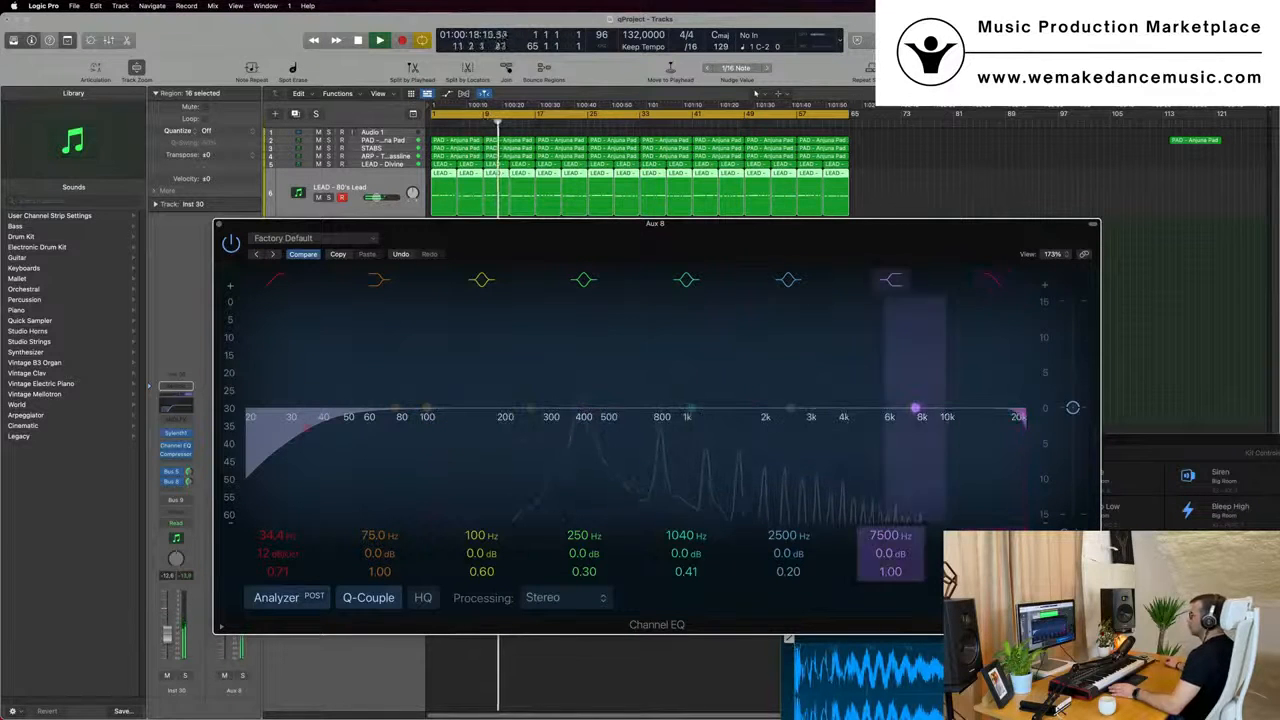
{"action": "left_click_drag", "start_coordinate": [293, 223], "coordinate": [580, 321]}
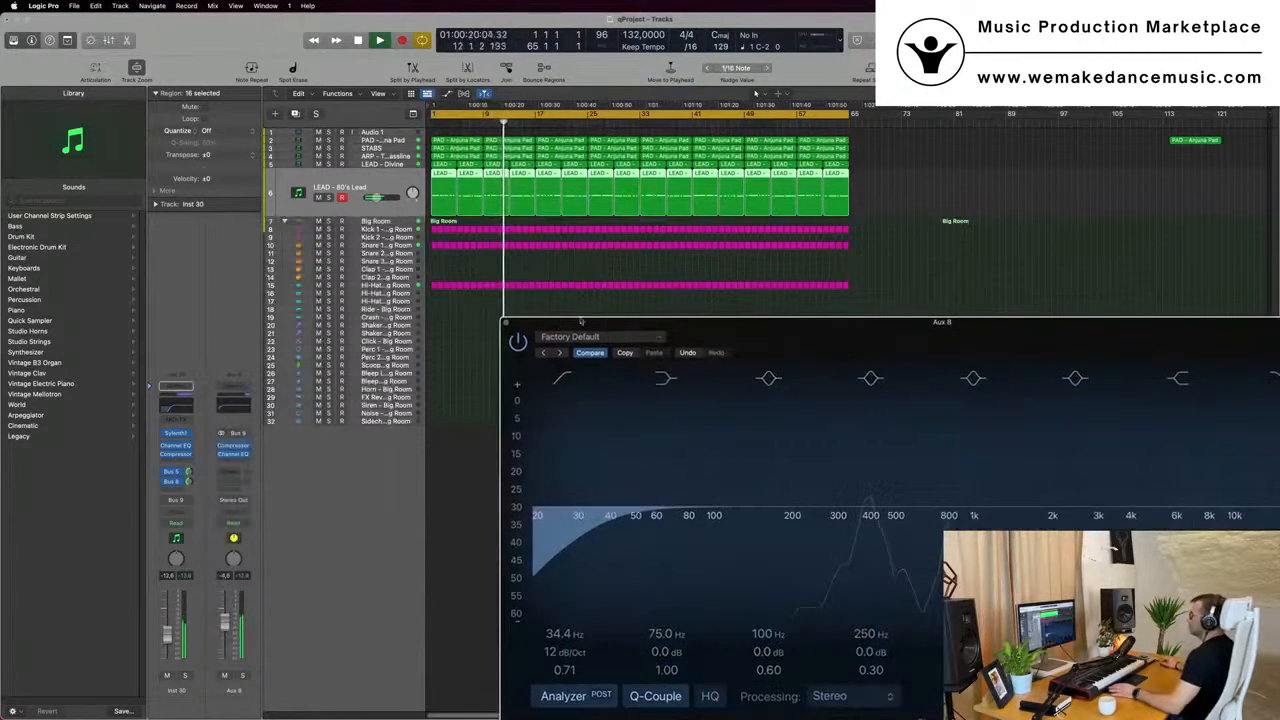
{"action": "left_click", "coordinate": [505, 324]}
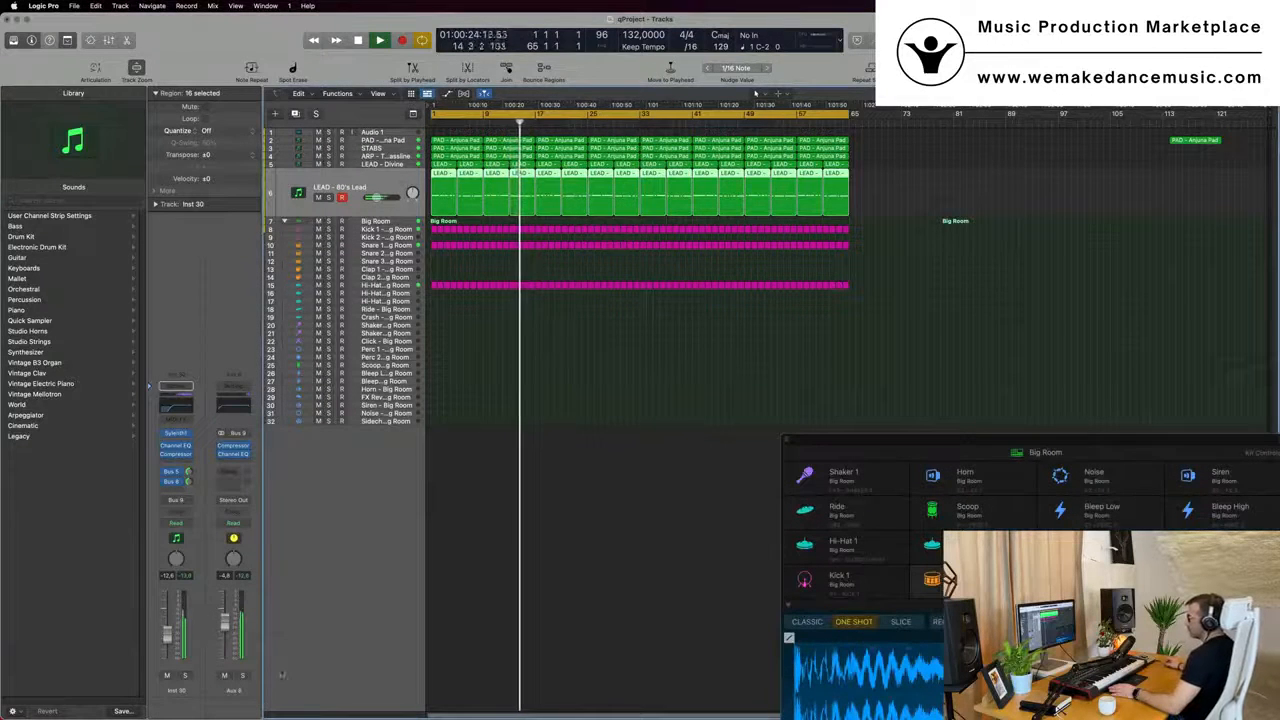
{"action": "key", "text": "space"}
Enlarge the track heights, replay from the start, and mute the PAD and STABS tracks
{"action": "scroll", "coordinate": [641, 392], "scroll_direction": "up", "scroll_amount": 3}
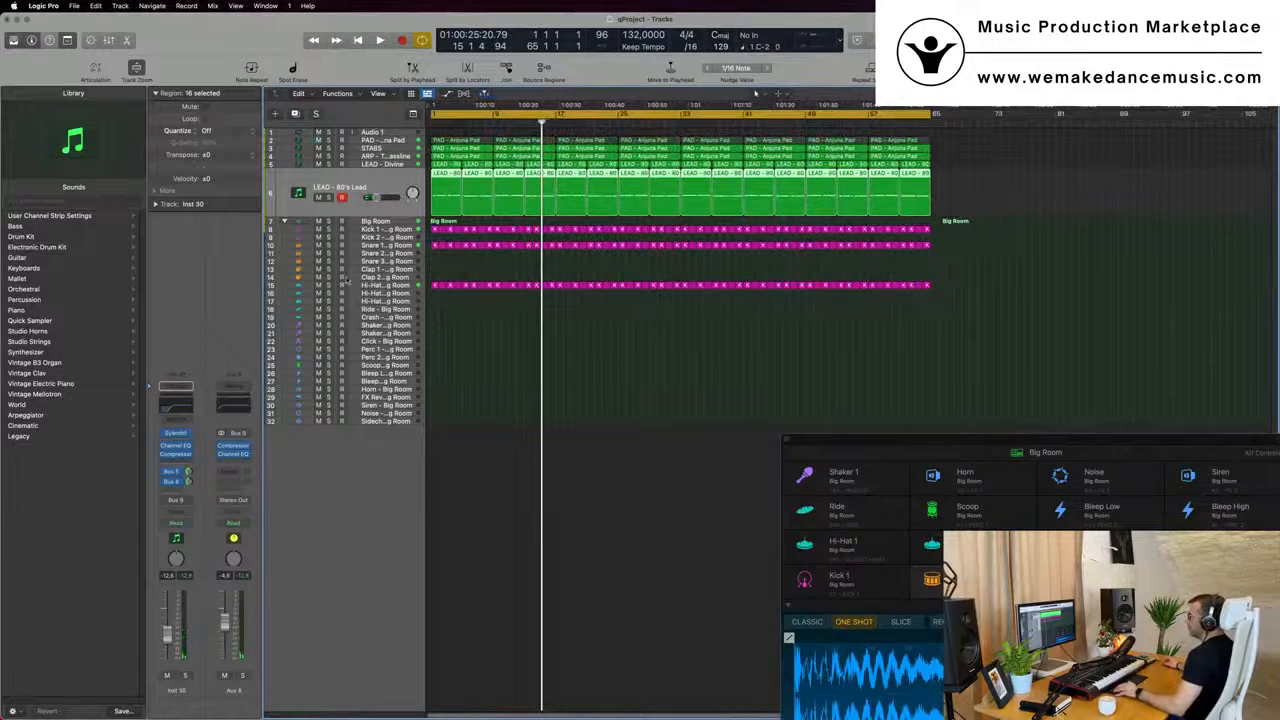
{"action": "key", "text": "super+Down"}
{"action": "key", "text": "super+Down"}
{"action": "key", "text": "super+Left"}
{"action": "key", "text": "space"}
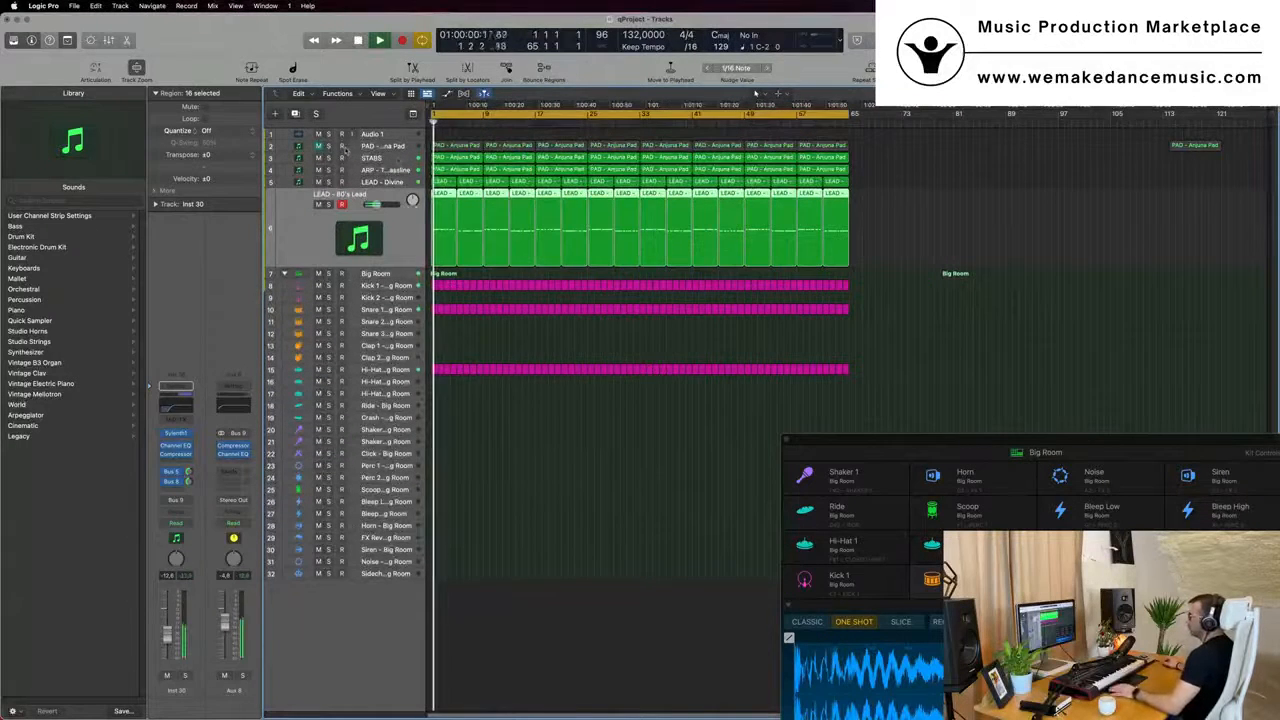
{"action": "left_click", "coordinate": [352, 158]}
{"action": "key", "text": "m"}
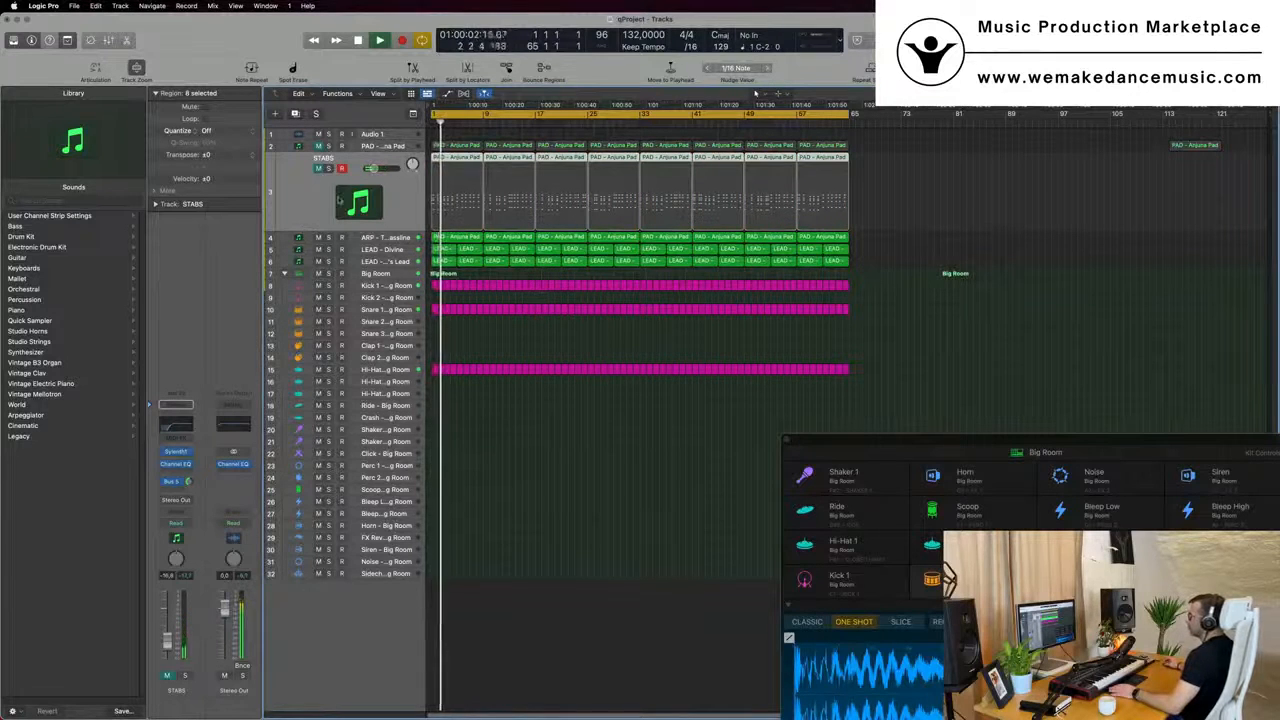
Select the LEAD - Divine track, show its bus EQ window again and move it away from the track list
{"action": "left_click", "coordinate": [319, 147]}
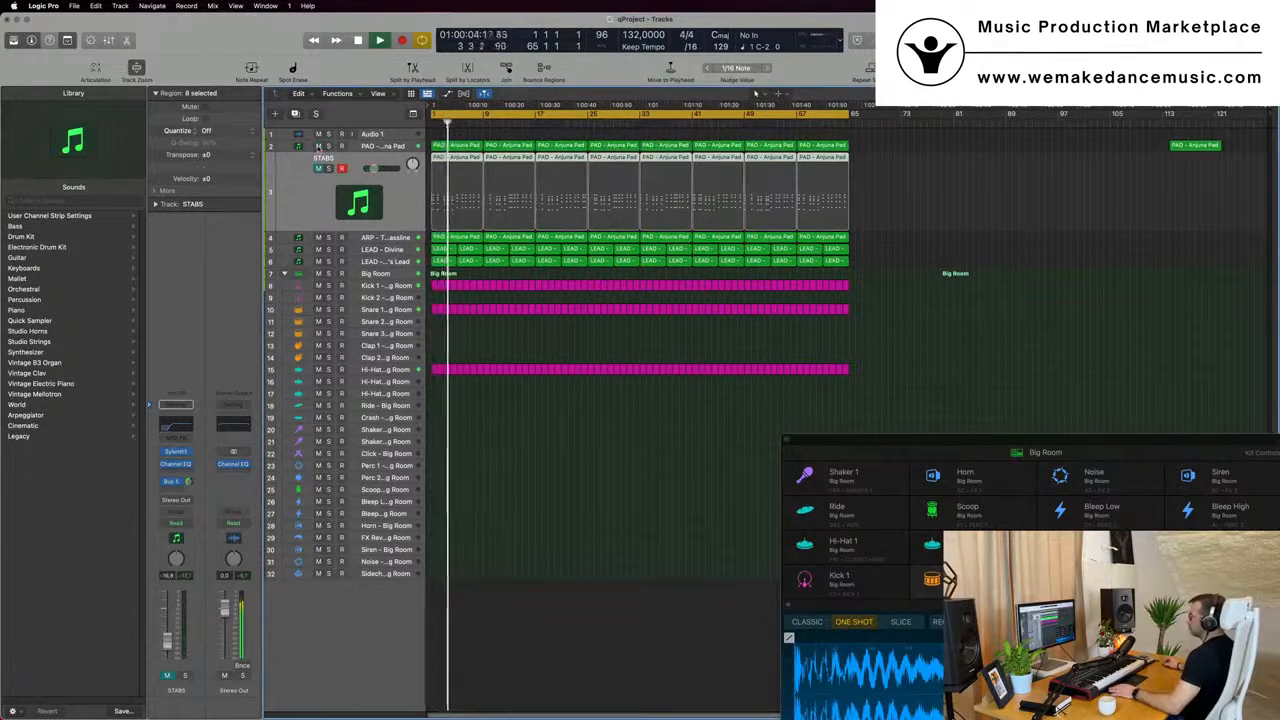
{"action": "left_click", "coordinate": [394, 250]}
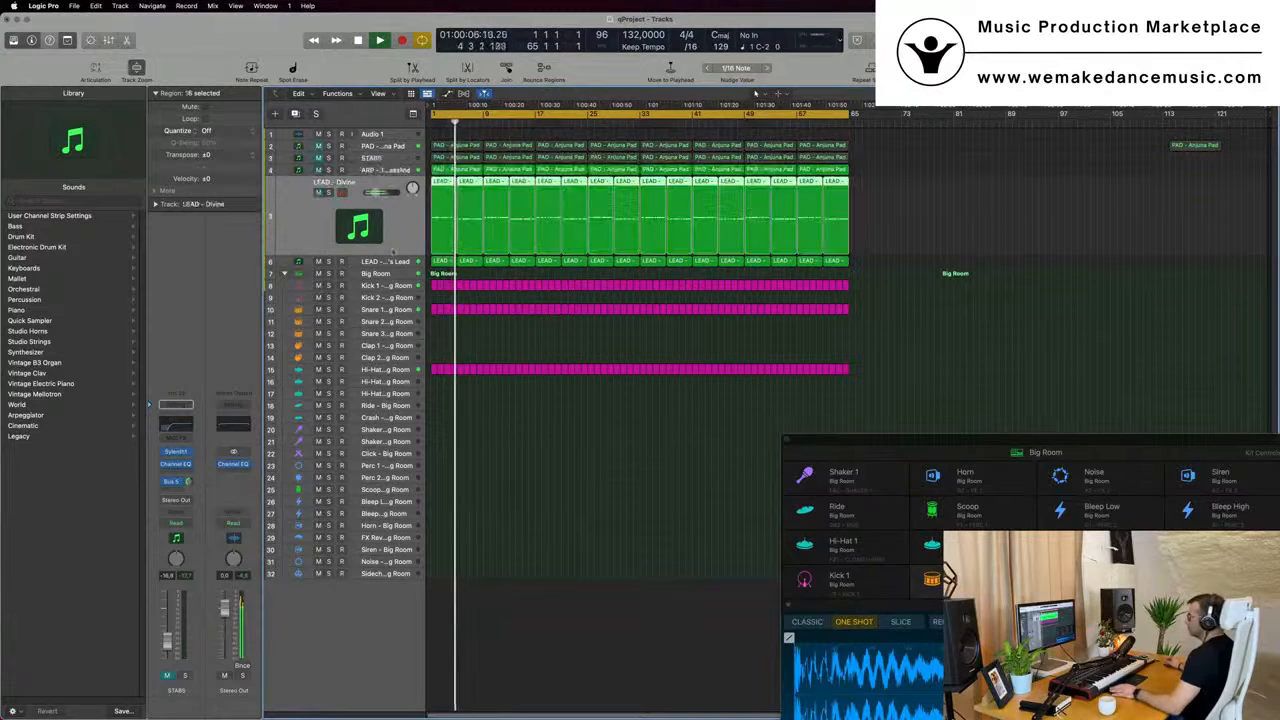
{"action": "key", "text": "v"}
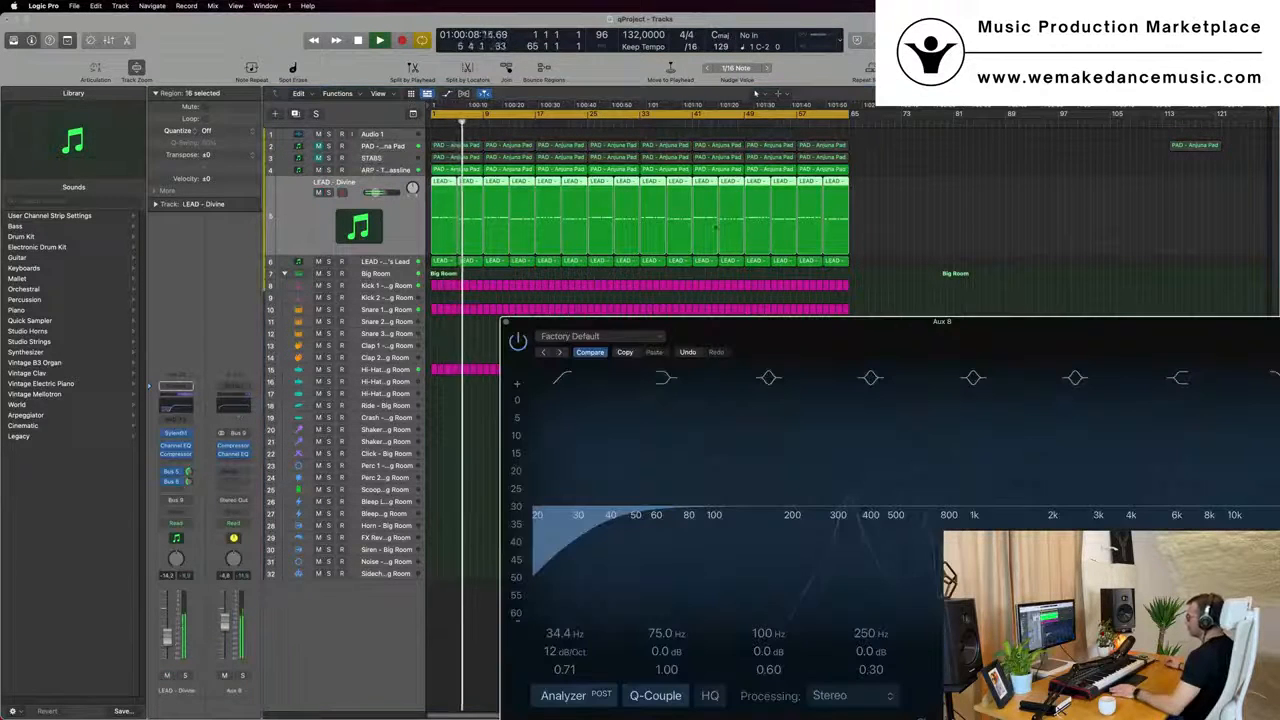
{"action": "left_click_drag", "start_coordinate": [974, 322], "coordinate": [1203, 191]}
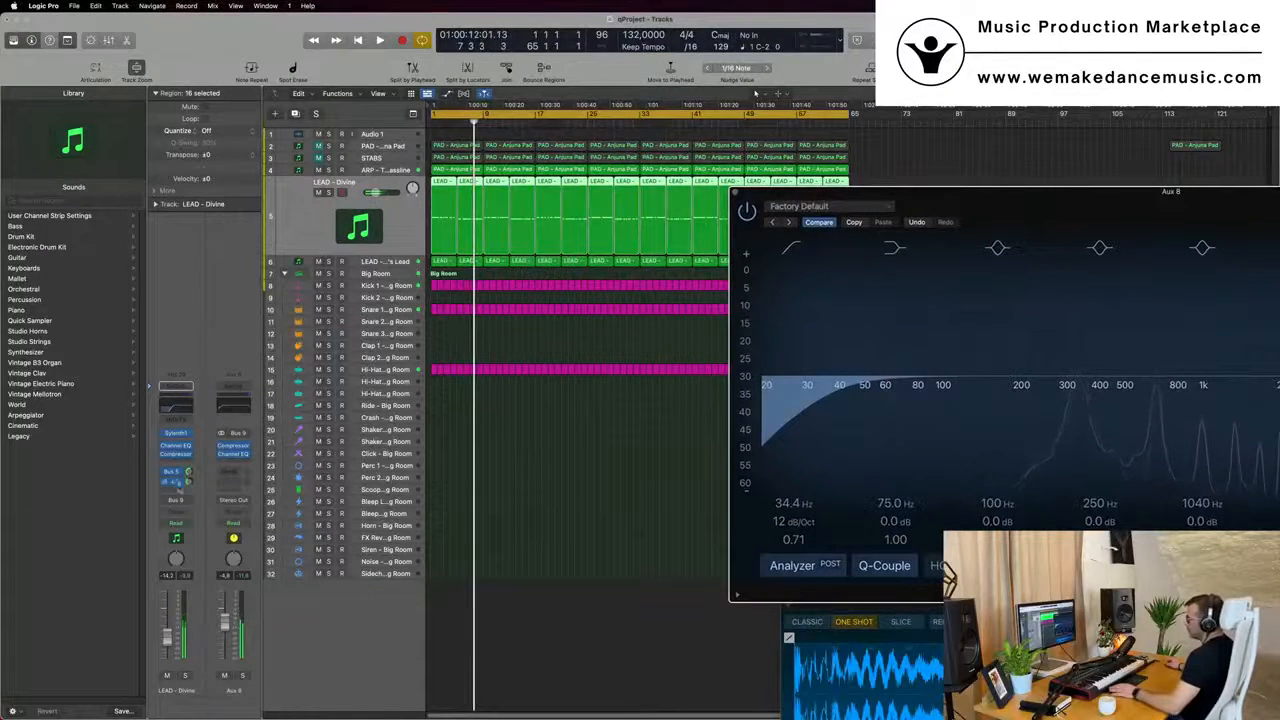
{"action": "left_click", "coordinate": [199, 514]}
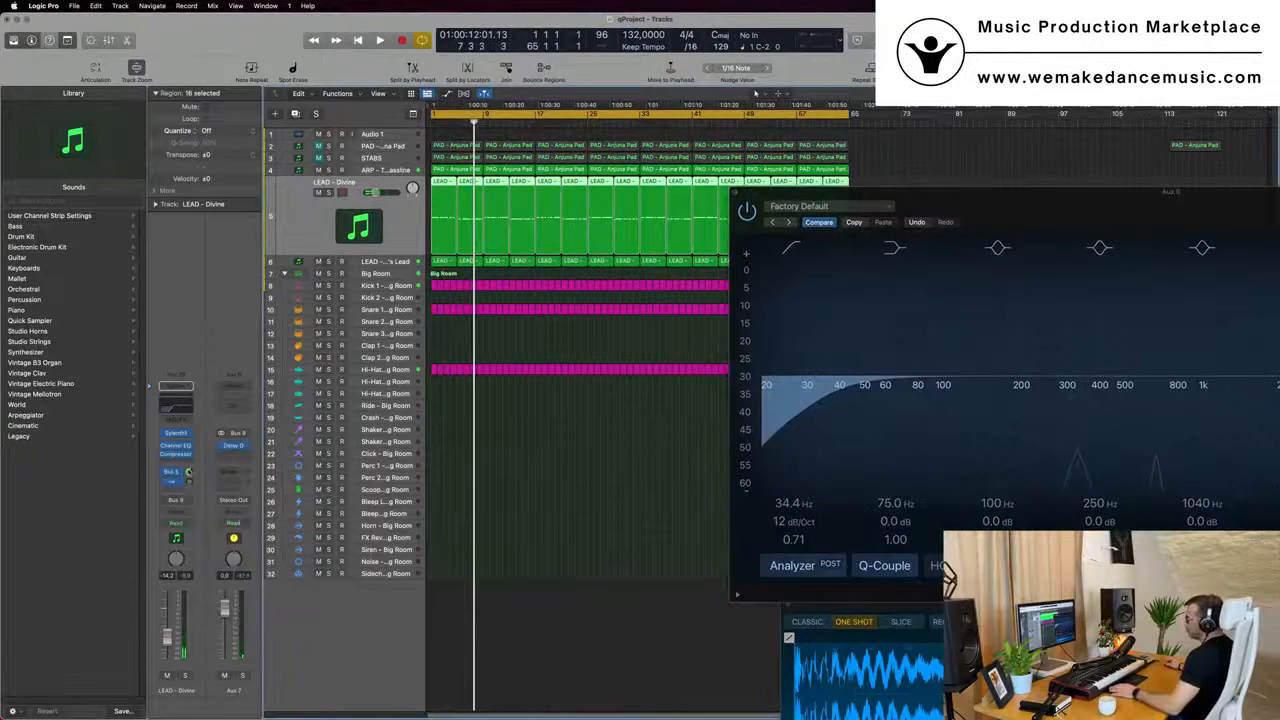
Select LEAD - 80's Lead, move the EQ window, play from the start and add a Bus 5 send to the Aux 7 delay channel
{"action": "left_click", "coordinate": [395, 266]}
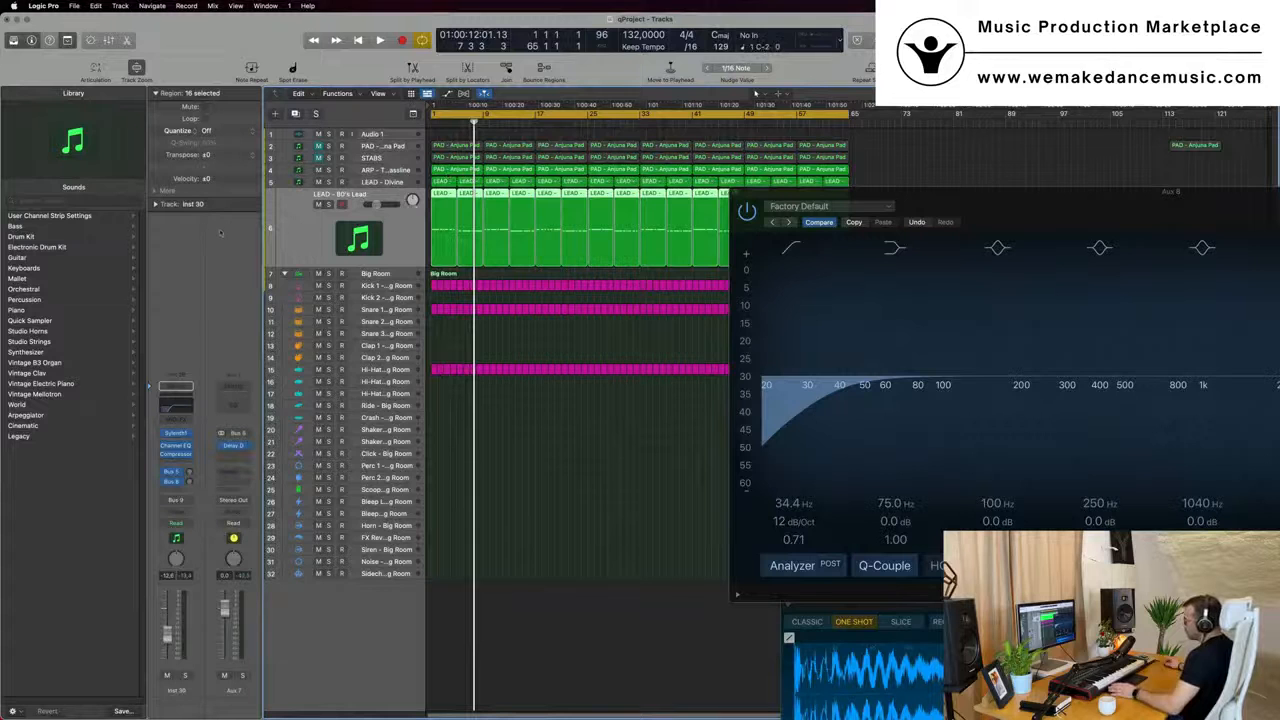
{"action": "key", "text": "space"}
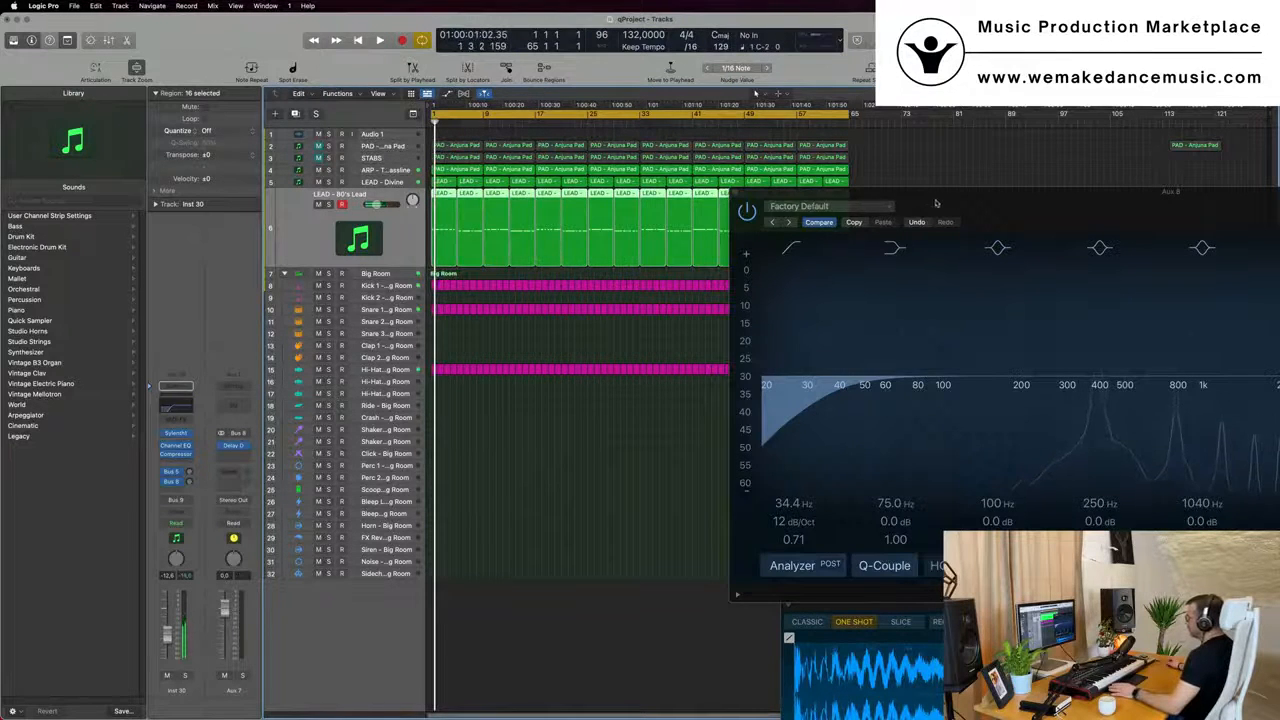
{"action": "left_click_drag", "start_coordinate": [936, 203], "coordinate": [701, 146]}
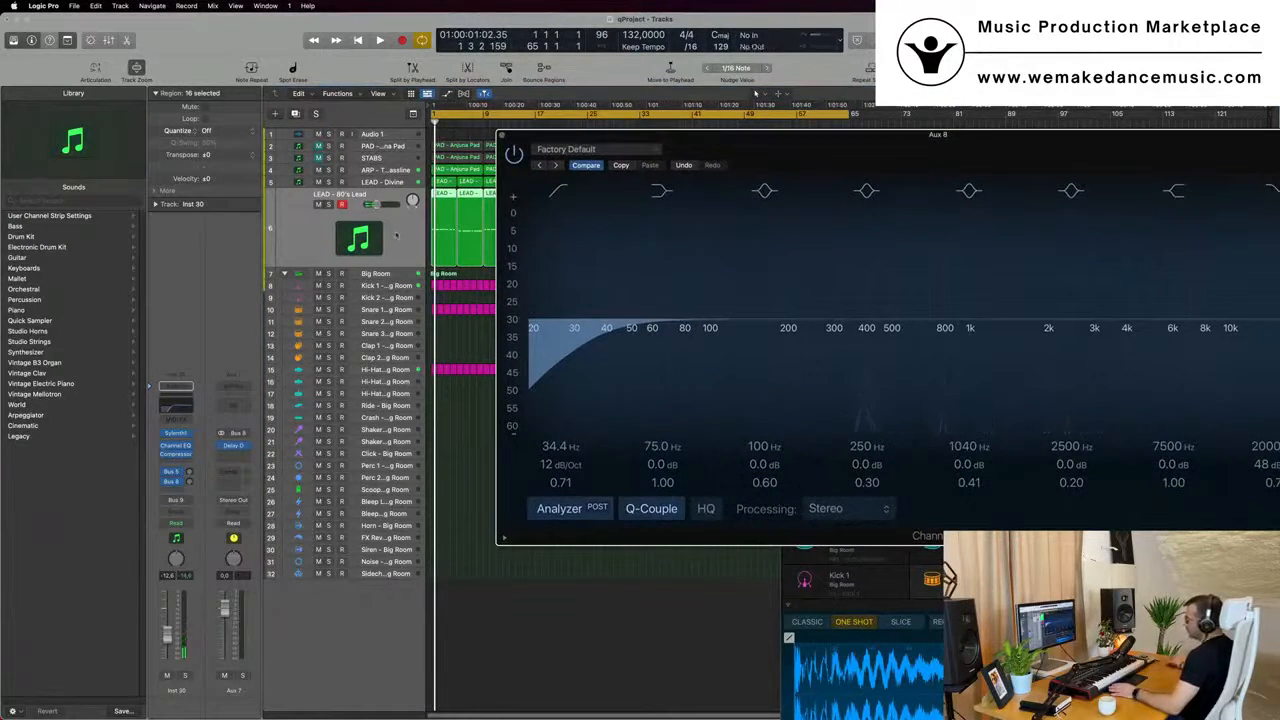
{"action": "key", "text": "space"}
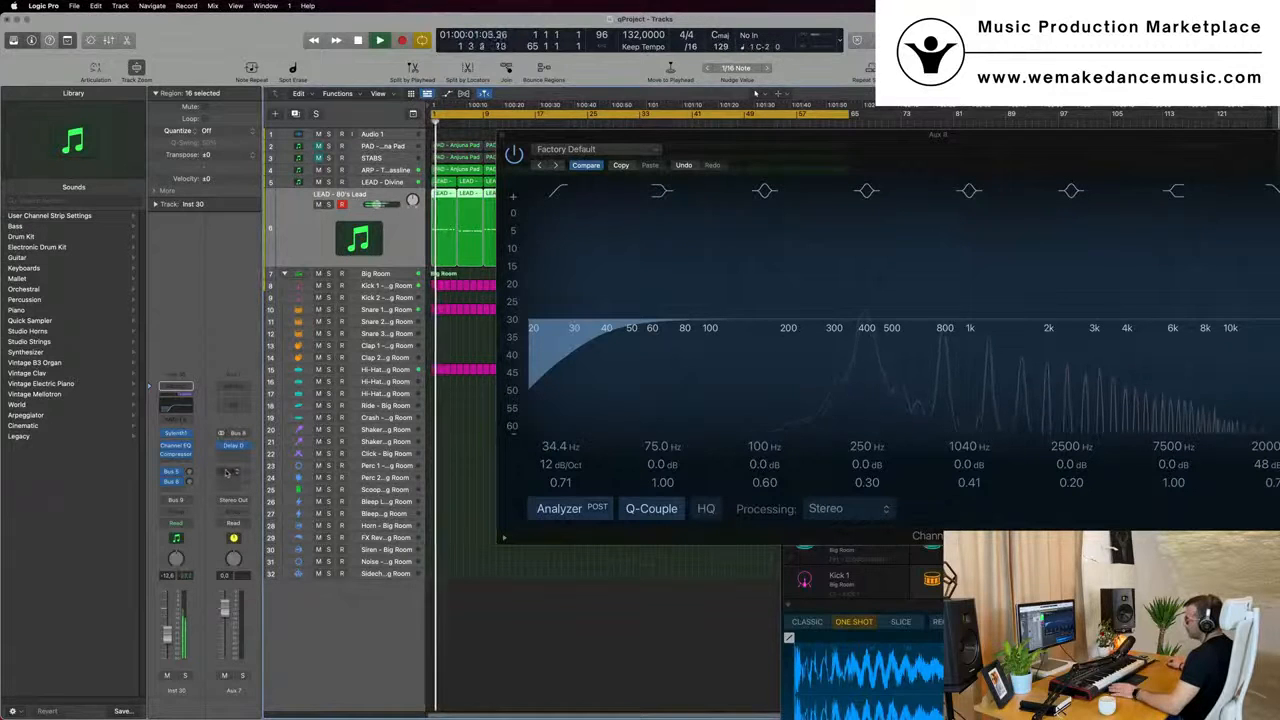
{"action": "left_click", "coordinate": [228, 472]}
{"action": "mouse_move", "coordinate": [240, 488]}
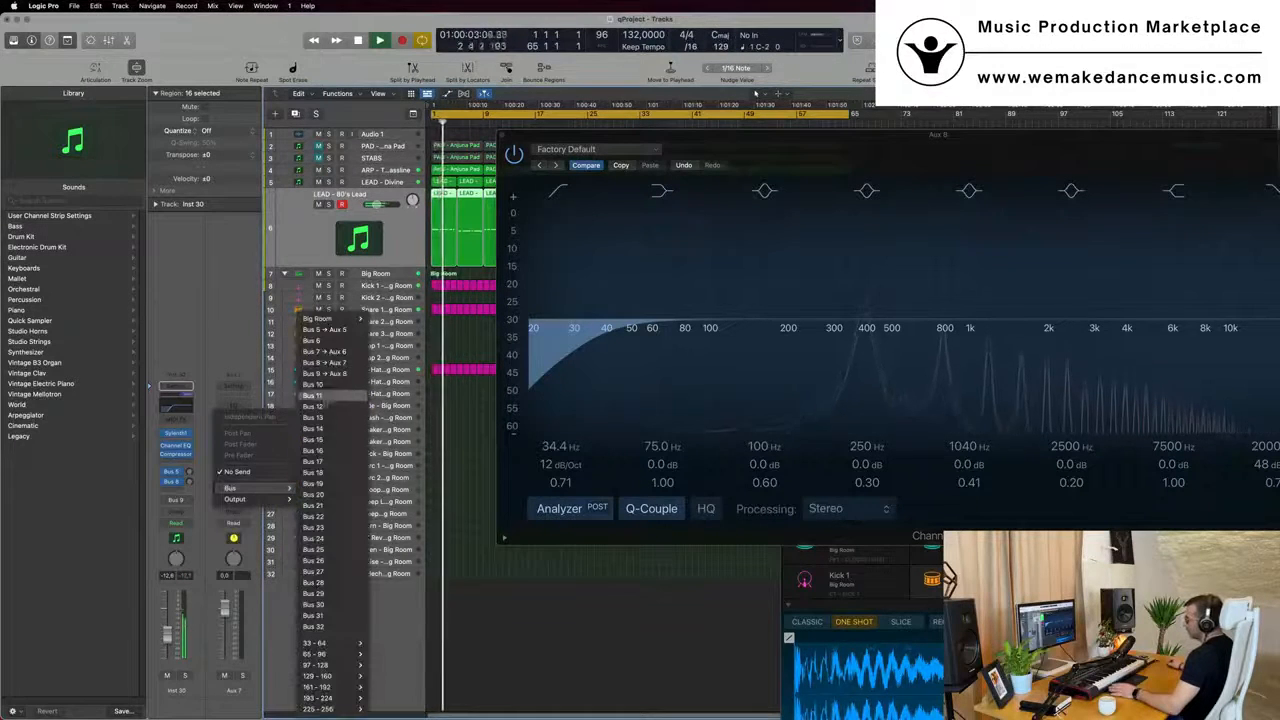
{"action": "left_click", "coordinate": [324, 330]}
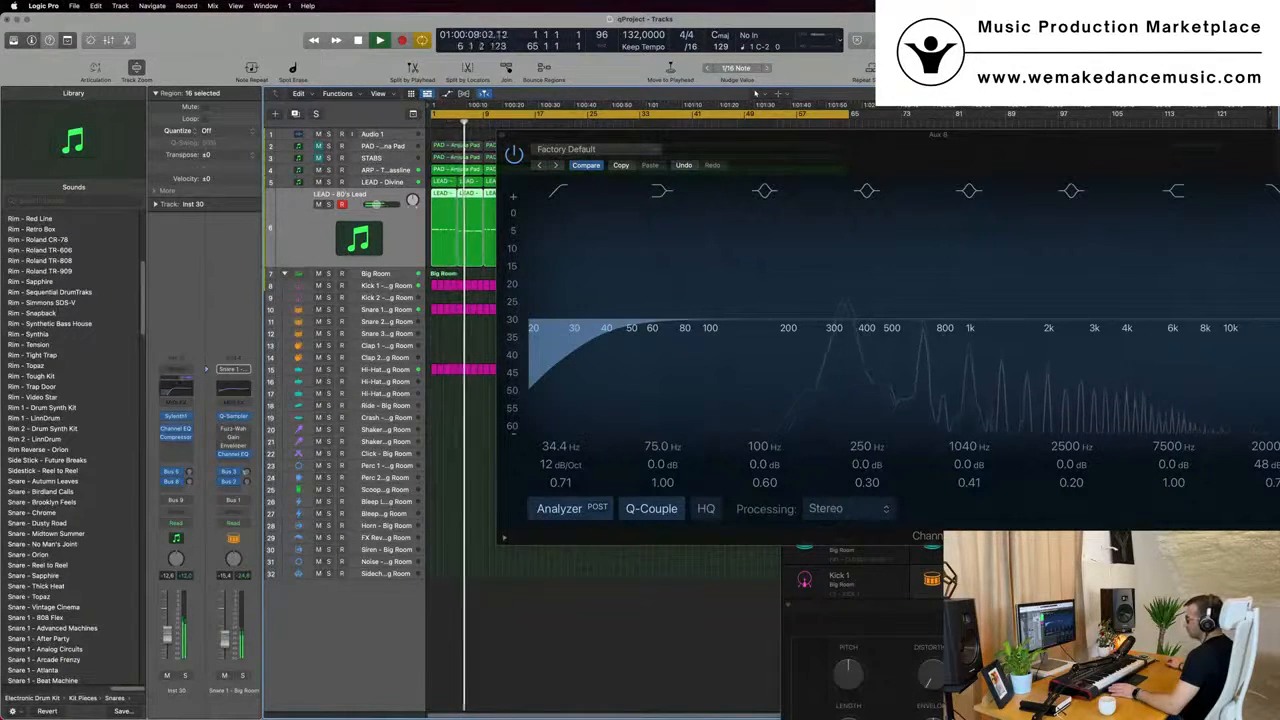
Add a Bus 5 send to the Aux 8 lead group, move its EQ window aside, stop playback and deselect the regions
{"action": "key", "text": "Up"}
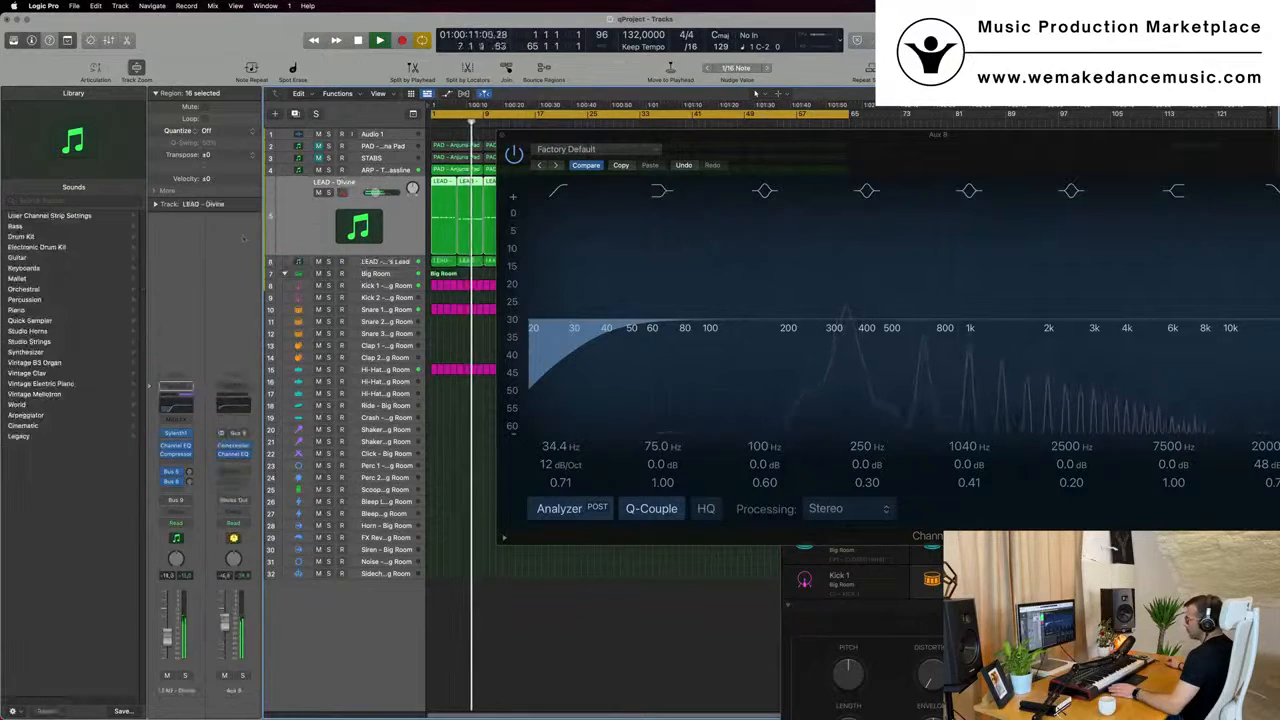
{"action": "left_click", "coordinate": [232, 471]}
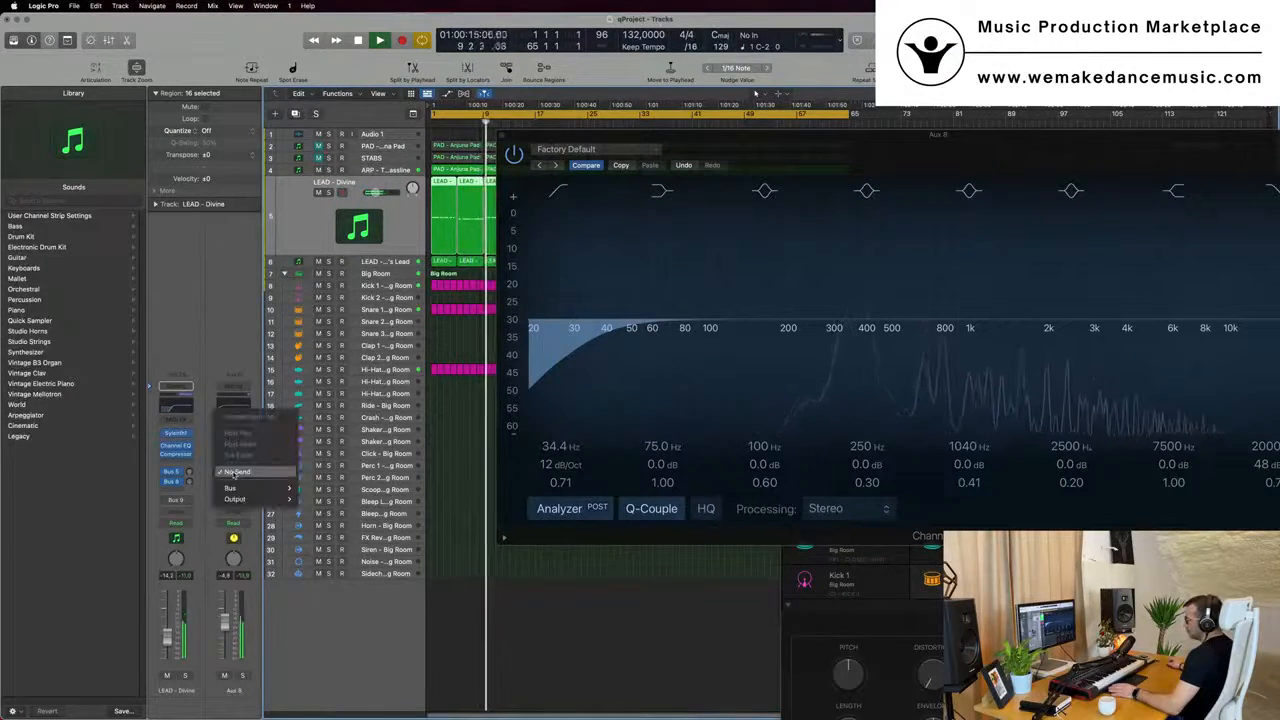
{"action": "mouse_move", "coordinate": [245, 488]}
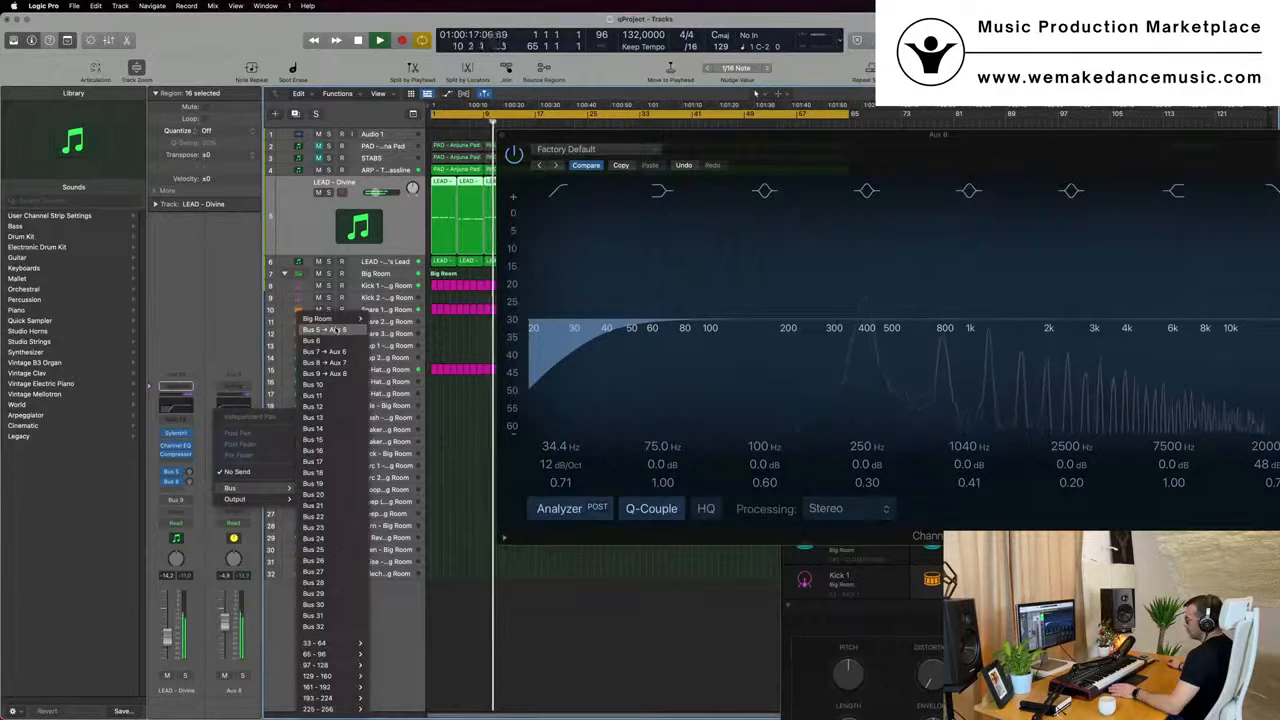
{"action": "left_click", "coordinate": [335, 330]}
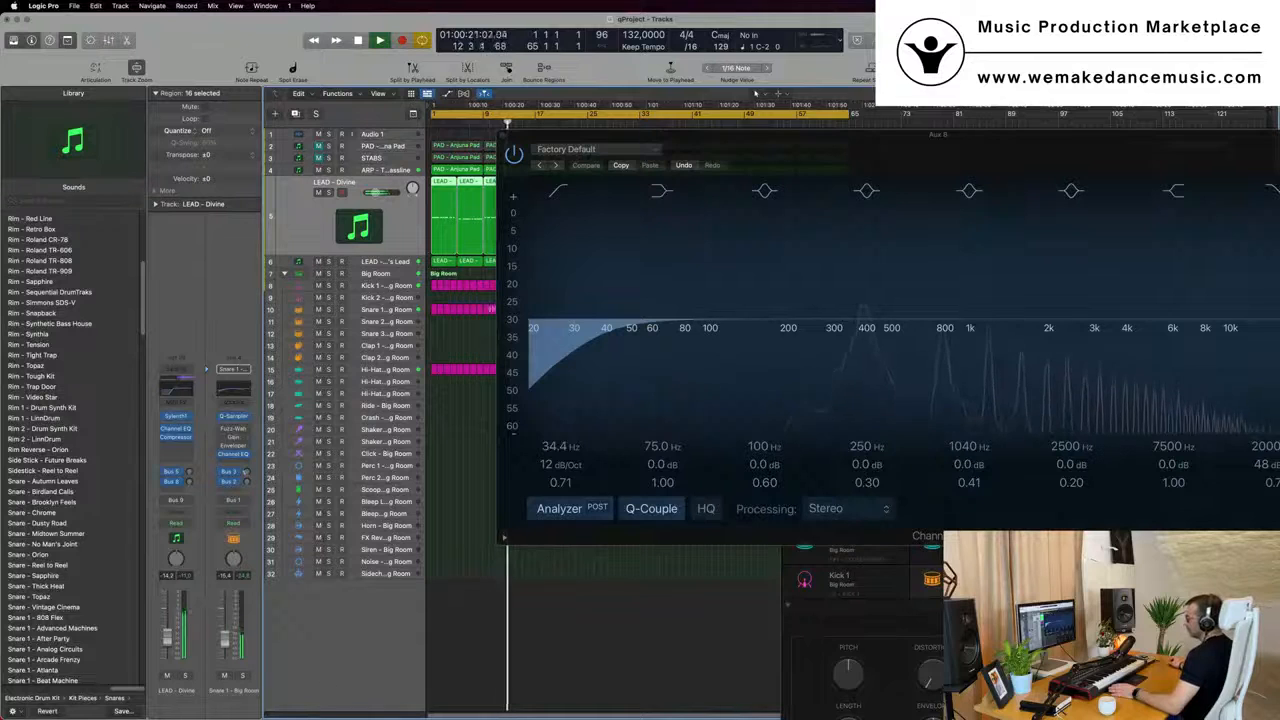
{"action": "left_click_drag", "start_coordinate": [724, 154], "coordinate": [1058, 374]}
{"action": "key", "text": "space"}
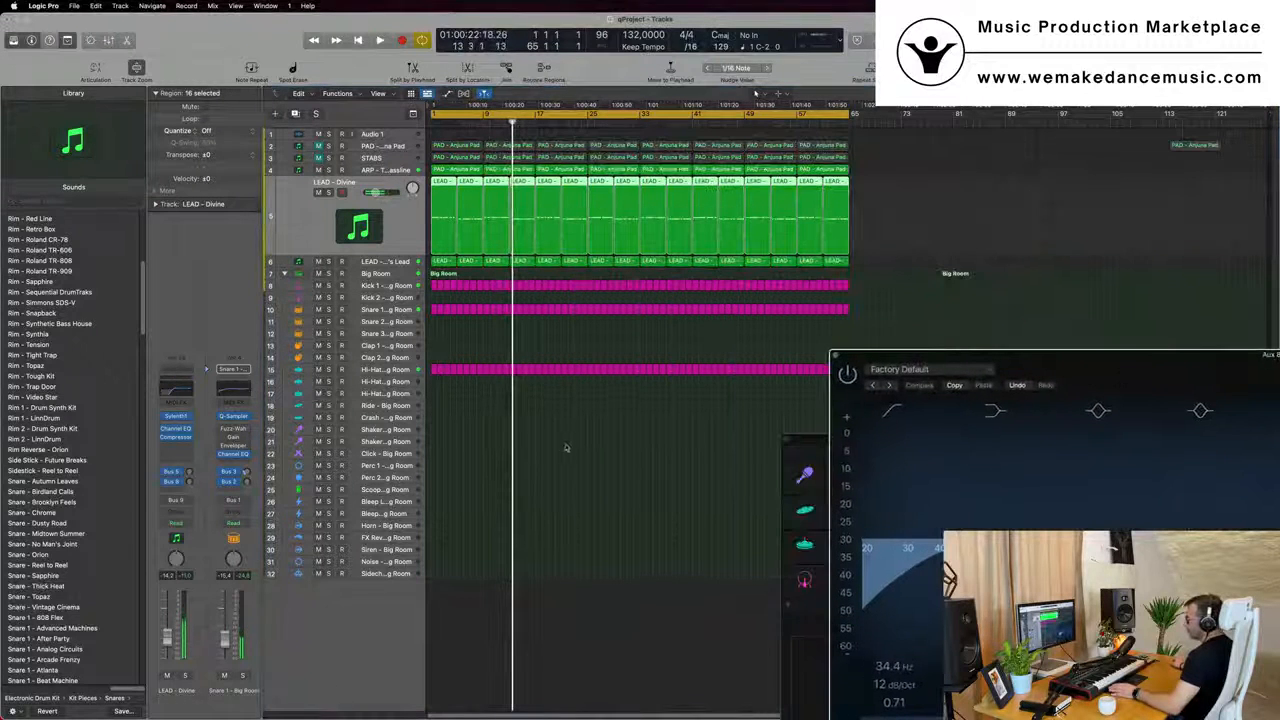
{"action": "left_click", "coordinate": [478, 457]}
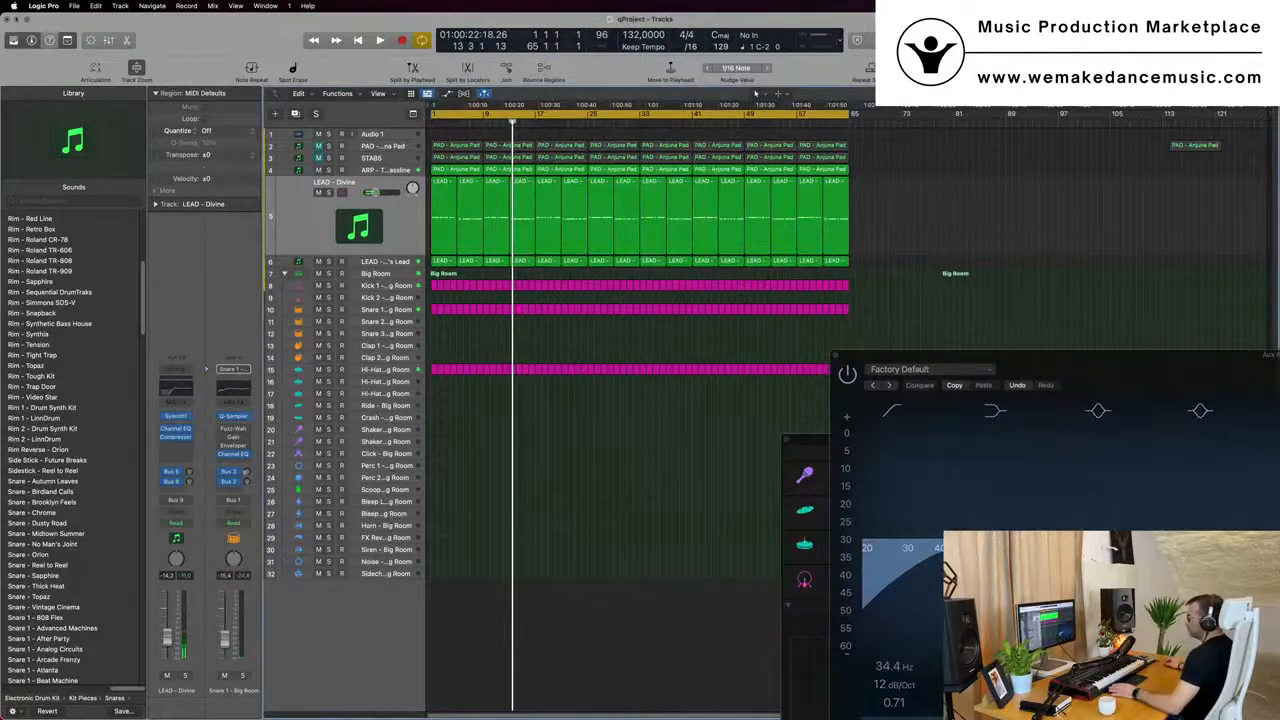
View the program's version information in the About Logic Pro window and close it
{"action": "left_click", "coordinate": [14, 6]}
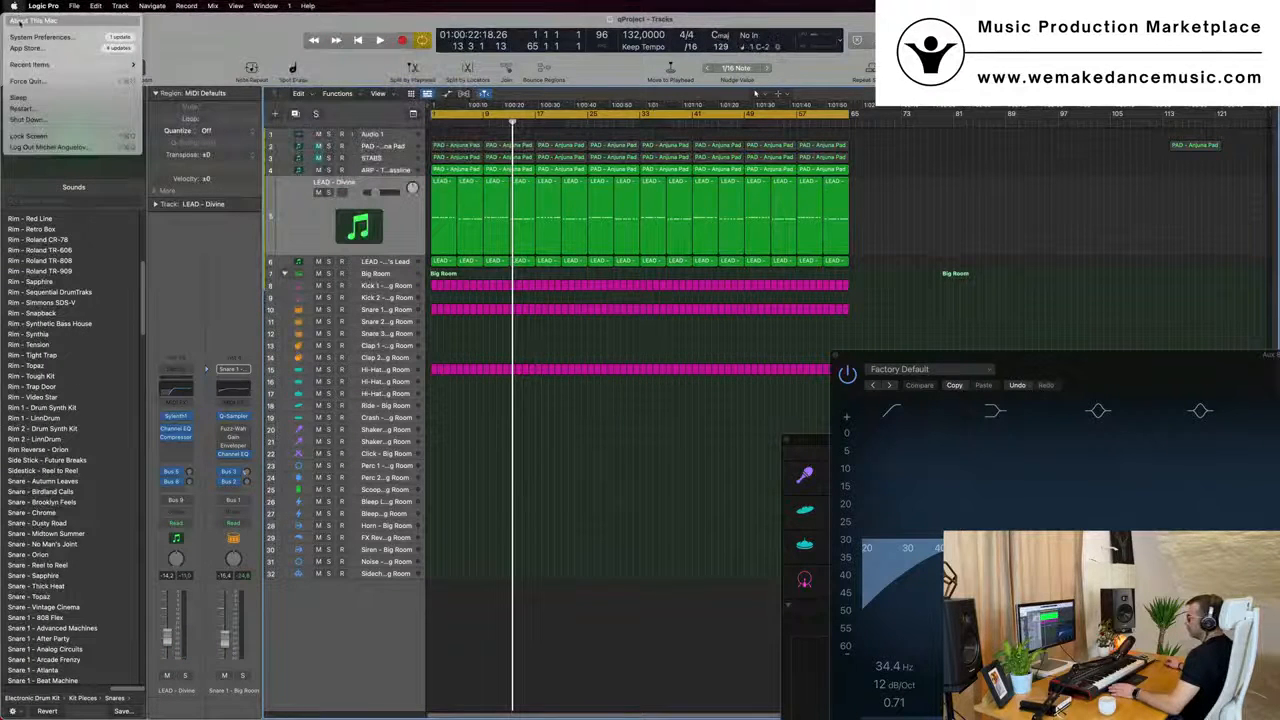
{"action": "left_click", "coordinate": [211, 42]}
{"action": "left_click", "coordinate": [47, 6]}
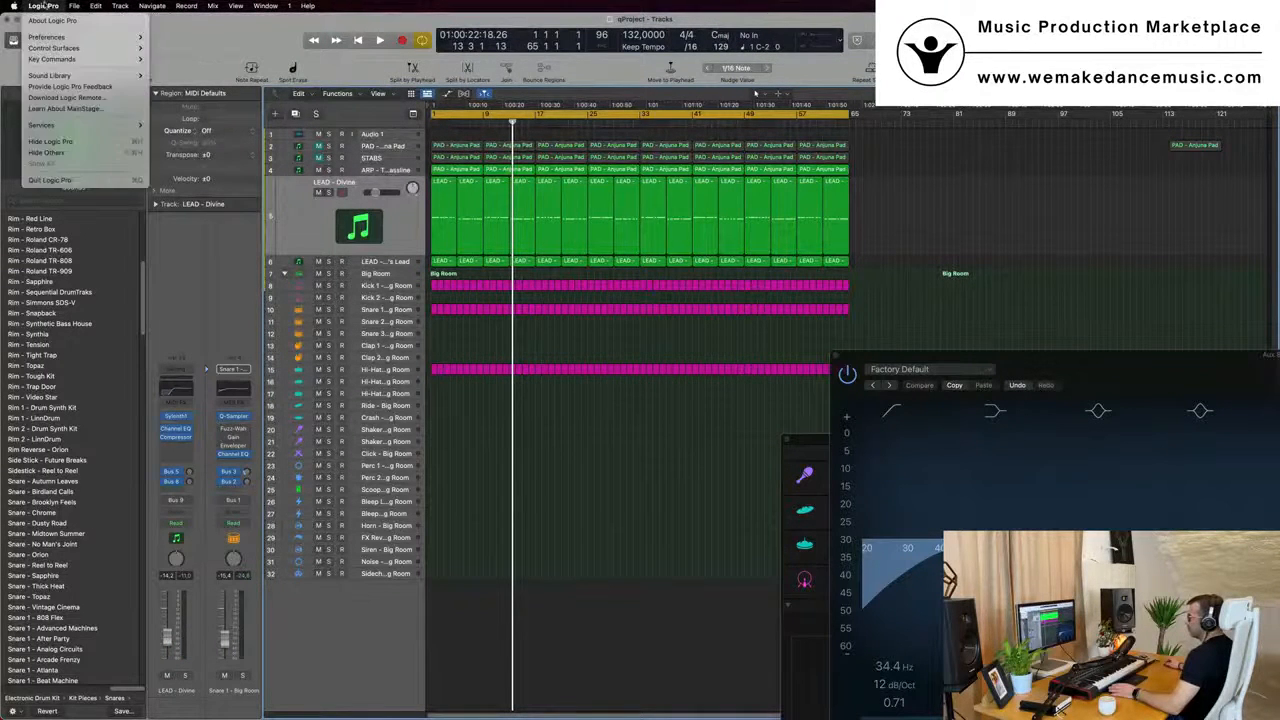
{"action": "left_click", "coordinate": [44, 21]}
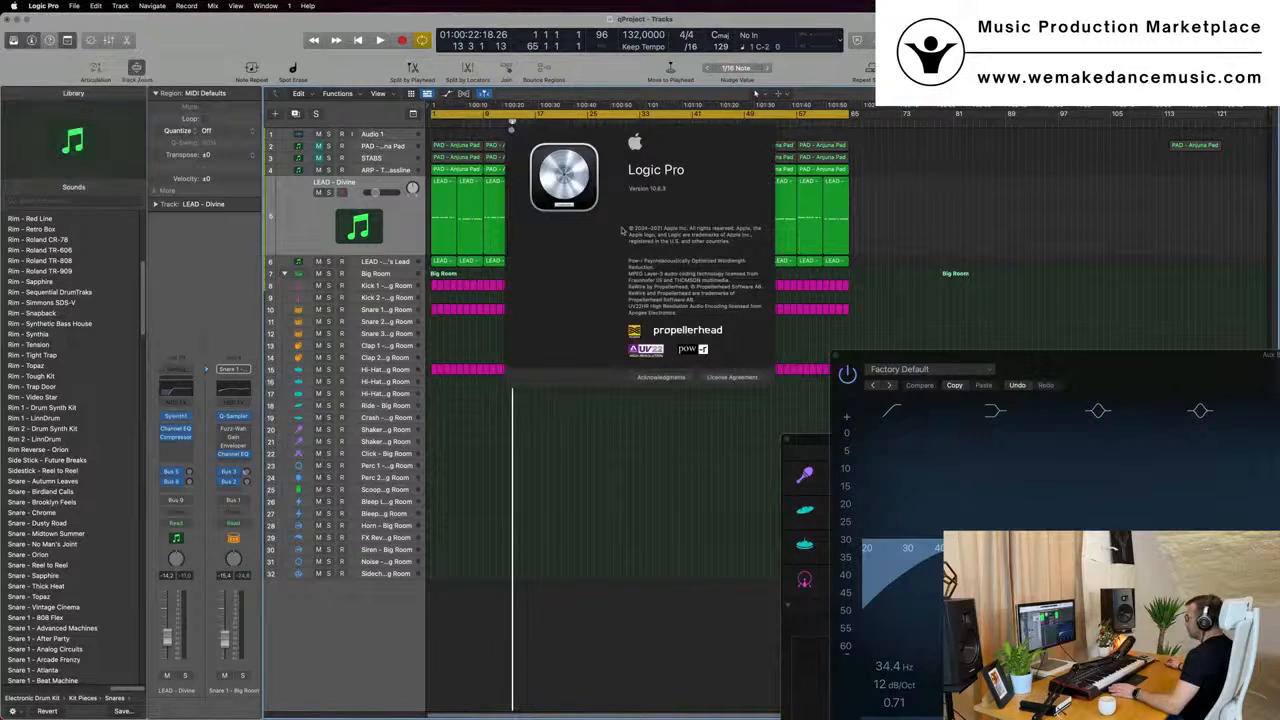
{"action": "left_click", "coordinate": [511, 131]}
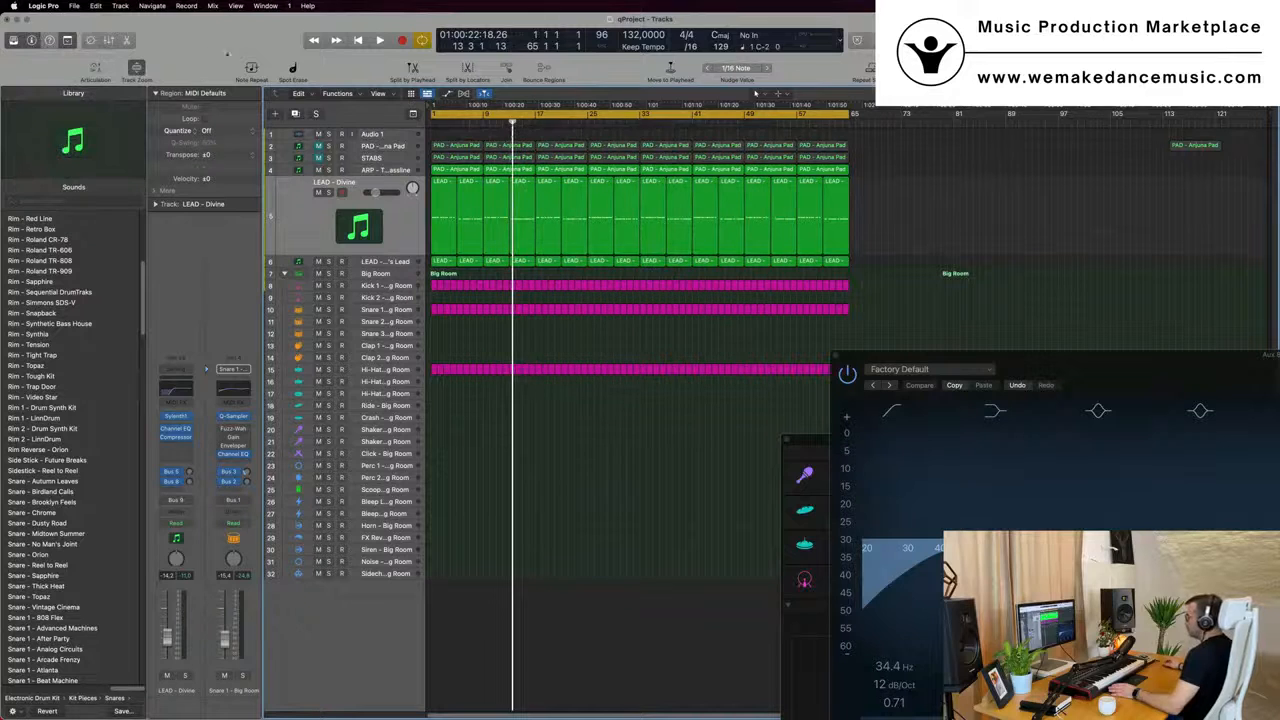
Replay from the start, select the PAD - Anjuna Pad track, unmute the PAD and STABS tracks and stop playback
{"action": "key", "text": "space"}
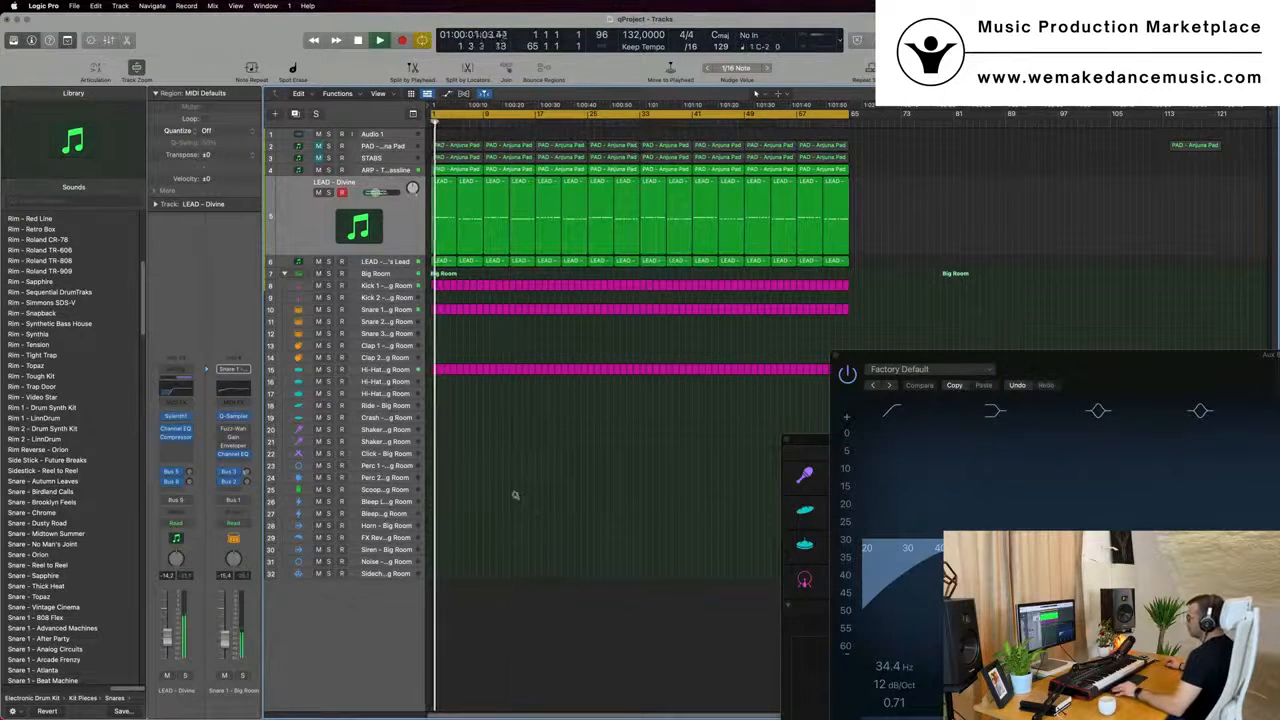
{"action": "scroll", "coordinate": [516, 494], "scroll_direction": "up", "scroll_amount": 3}
{"action": "scroll", "coordinate": [518, 495], "scroll_direction": "down", "scroll_amount": 5}
{"action": "key", "text": "space"}
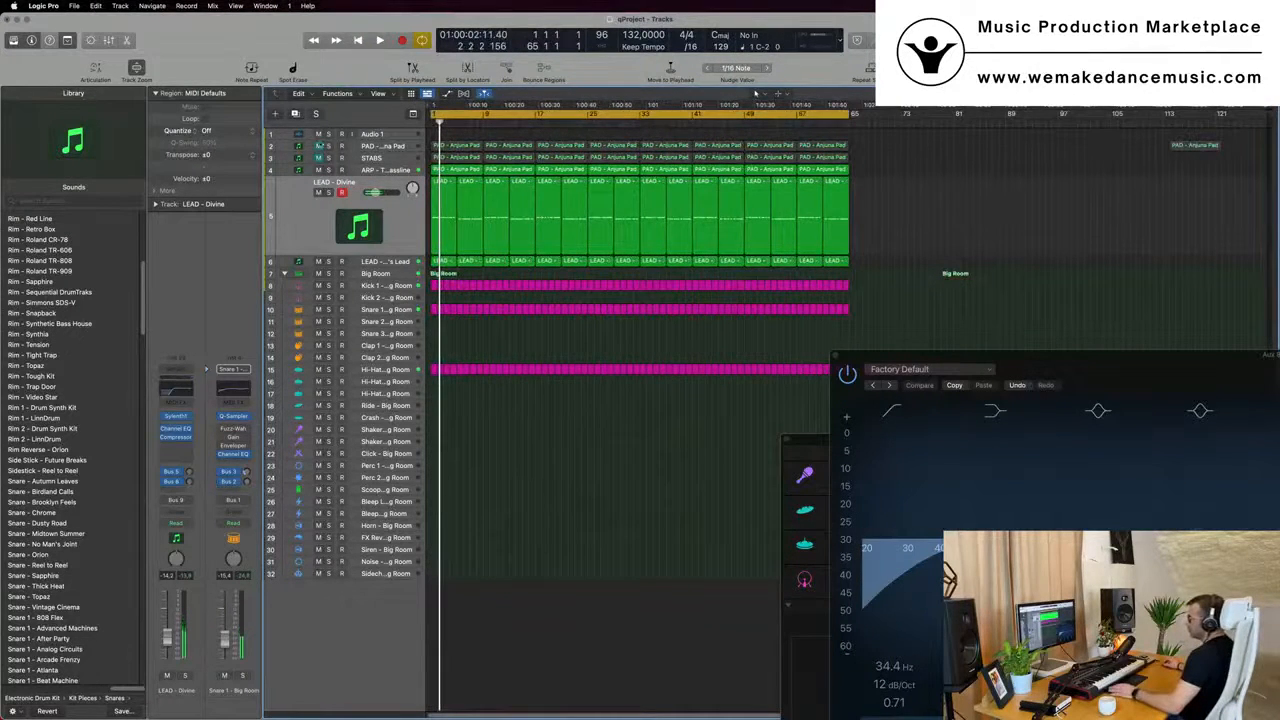
{"action": "key", "text": "Up"}
{"action": "key", "text": "Up"}
{"action": "key", "text": "Up"}
{"action": "key", "text": "space"}
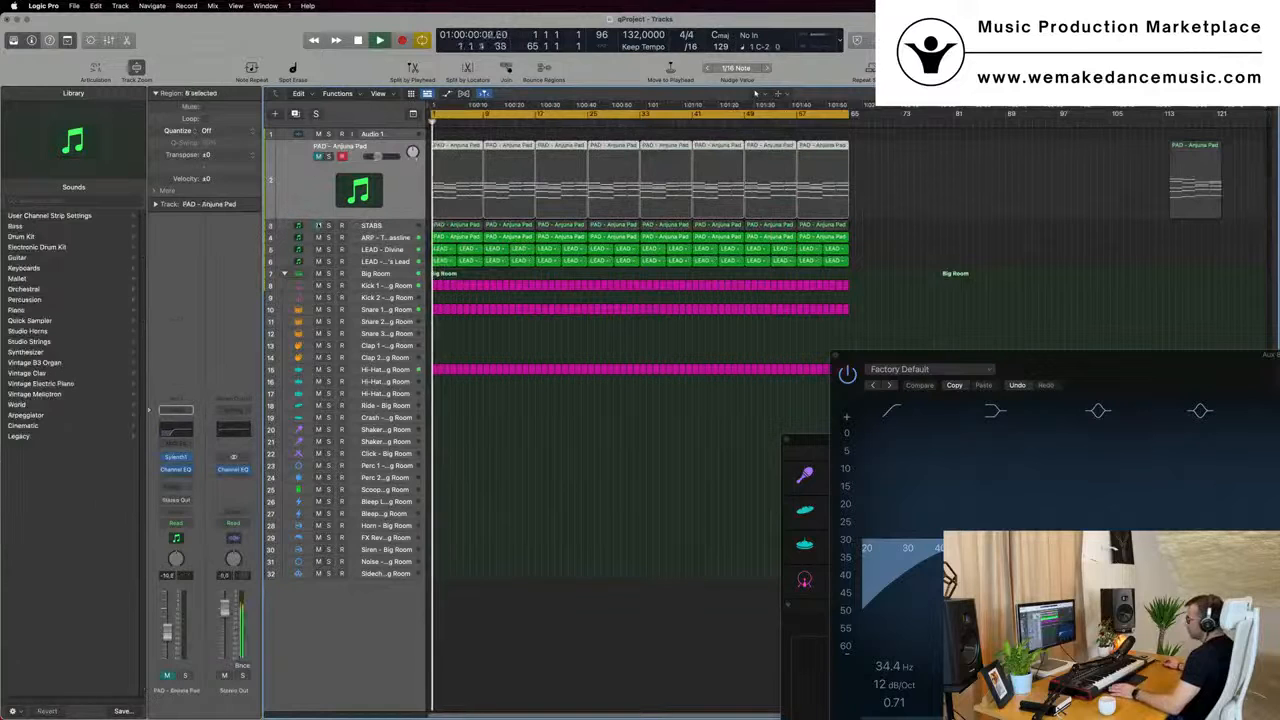
{"action": "left_click", "coordinate": [318, 157]}
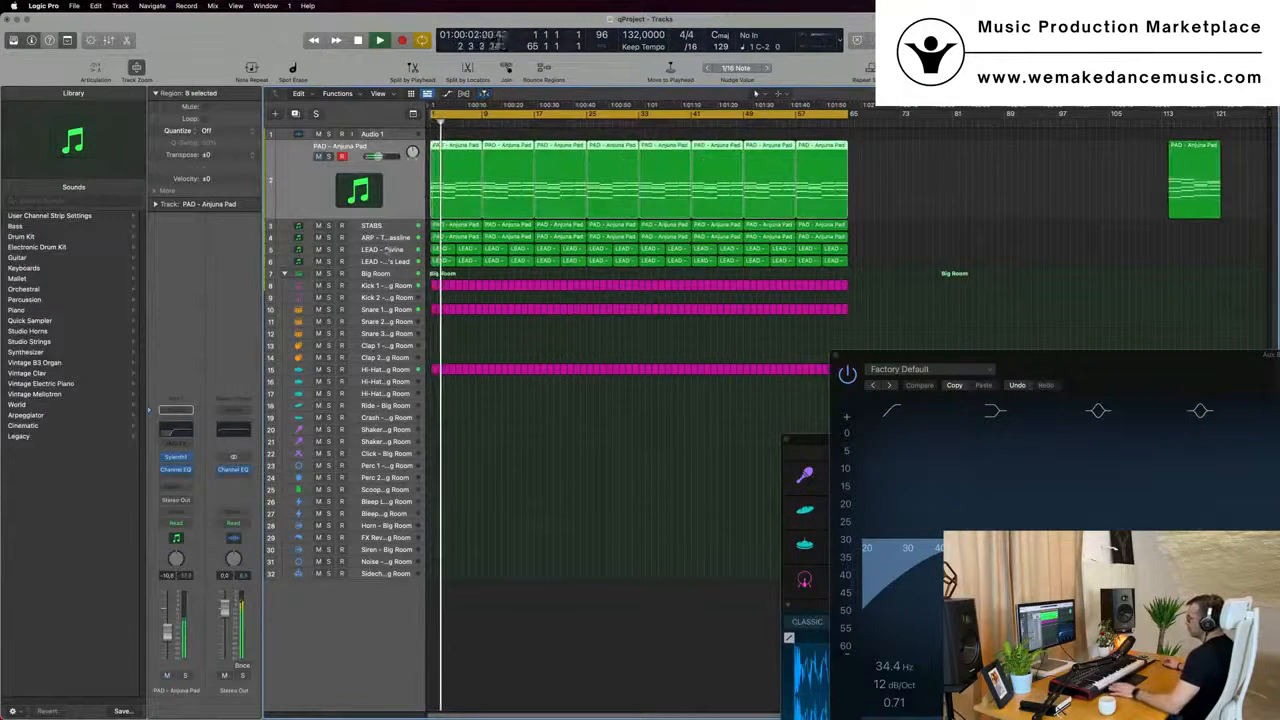
{"action": "key", "text": "space"}
Replay with LEAD - Divine selected and close the Aux 8 Channel EQ and Big Room Drum Machine Designer windows
{"action": "left_click", "coordinate": [388, 249]}
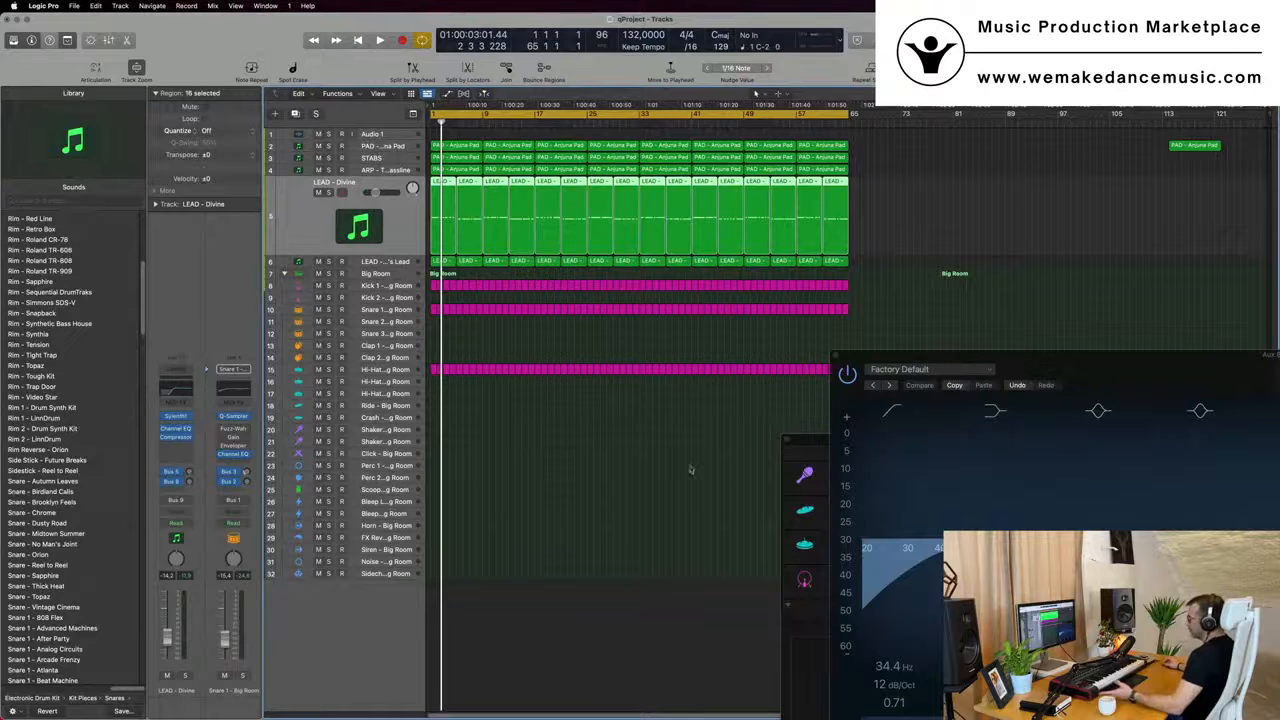
{"action": "left_click", "coordinate": [548, 463]}
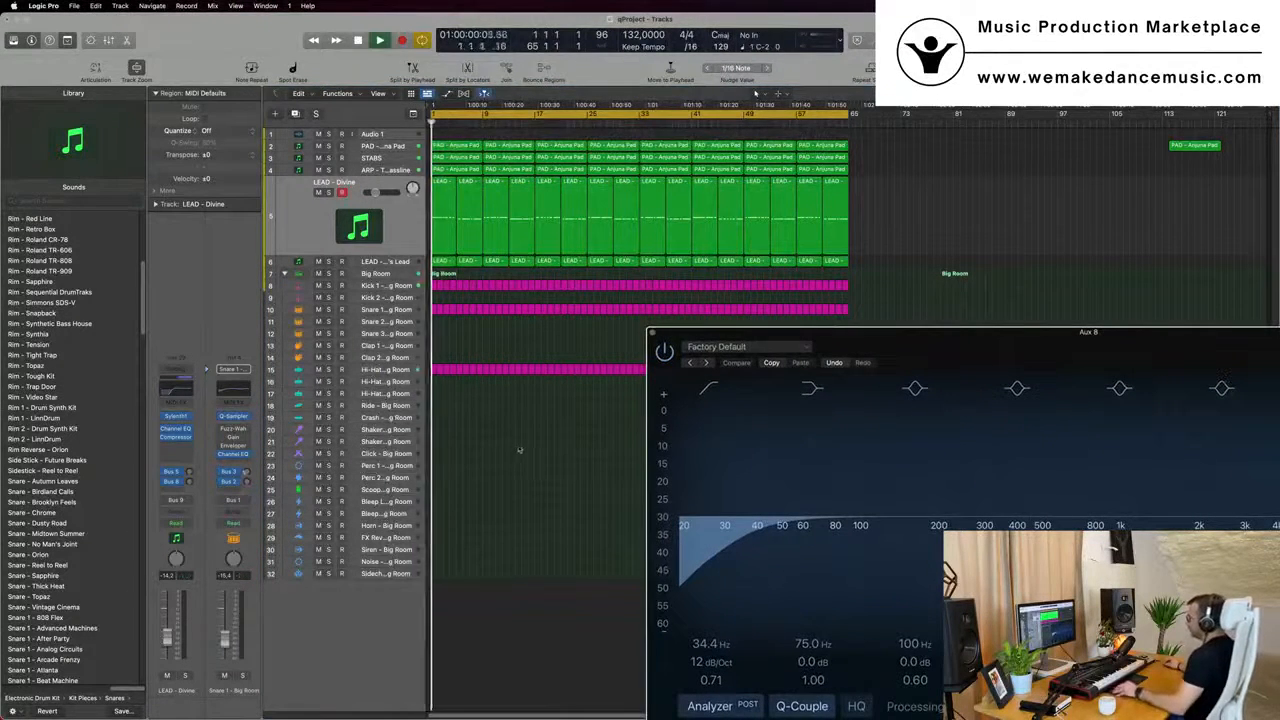
{"action": "left_click", "coordinate": [653, 333]}
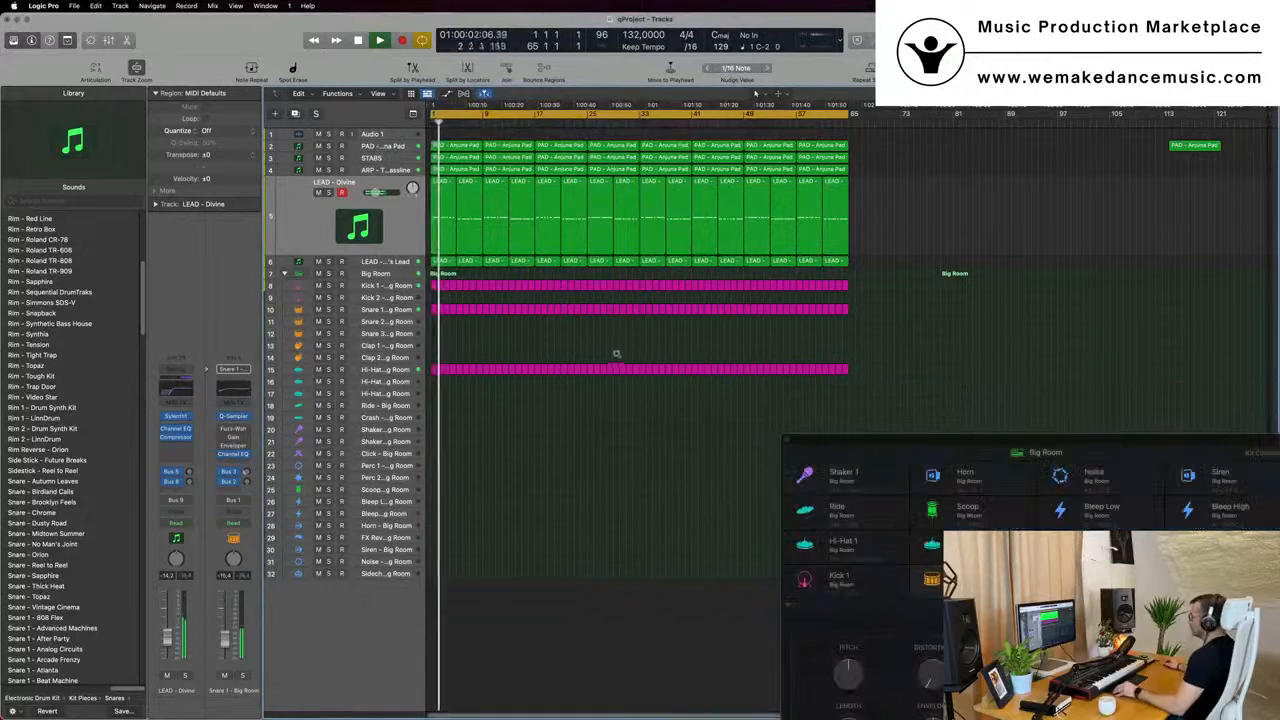
{"action": "left_click_drag", "start_coordinate": [1020, 441], "coordinate": [585, 289]}
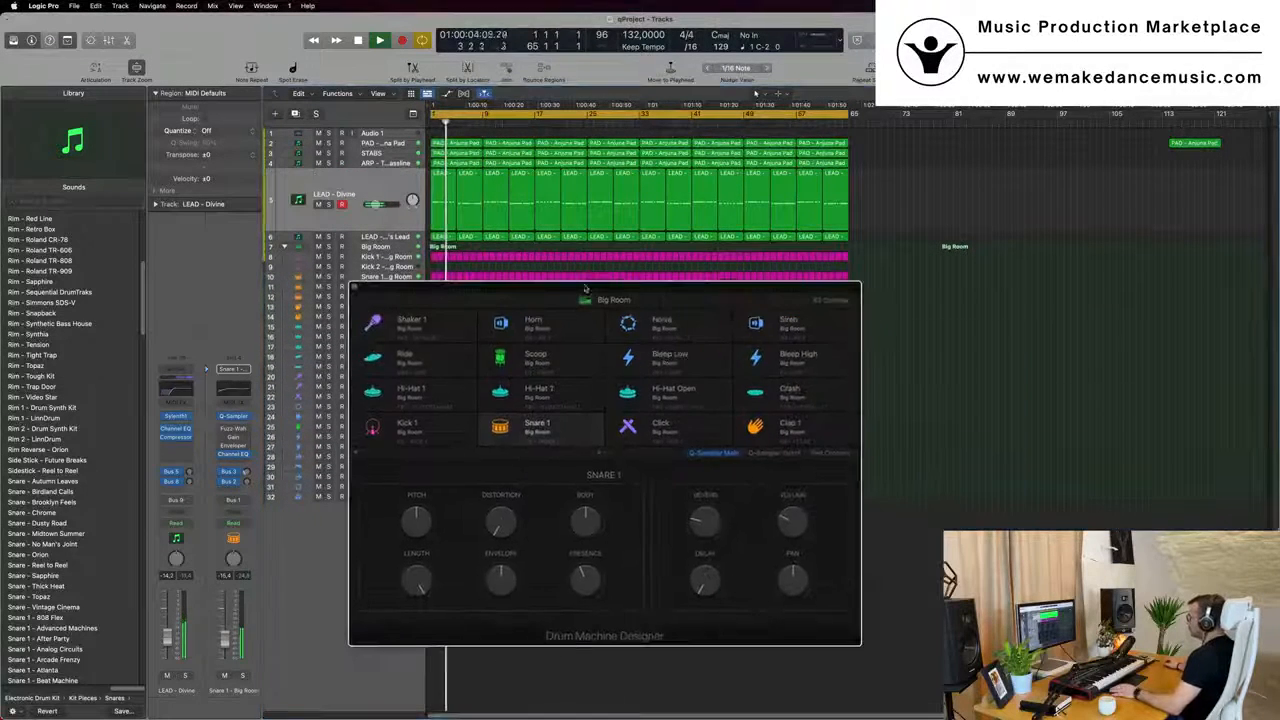
{"action": "left_click", "coordinate": [355, 287]}
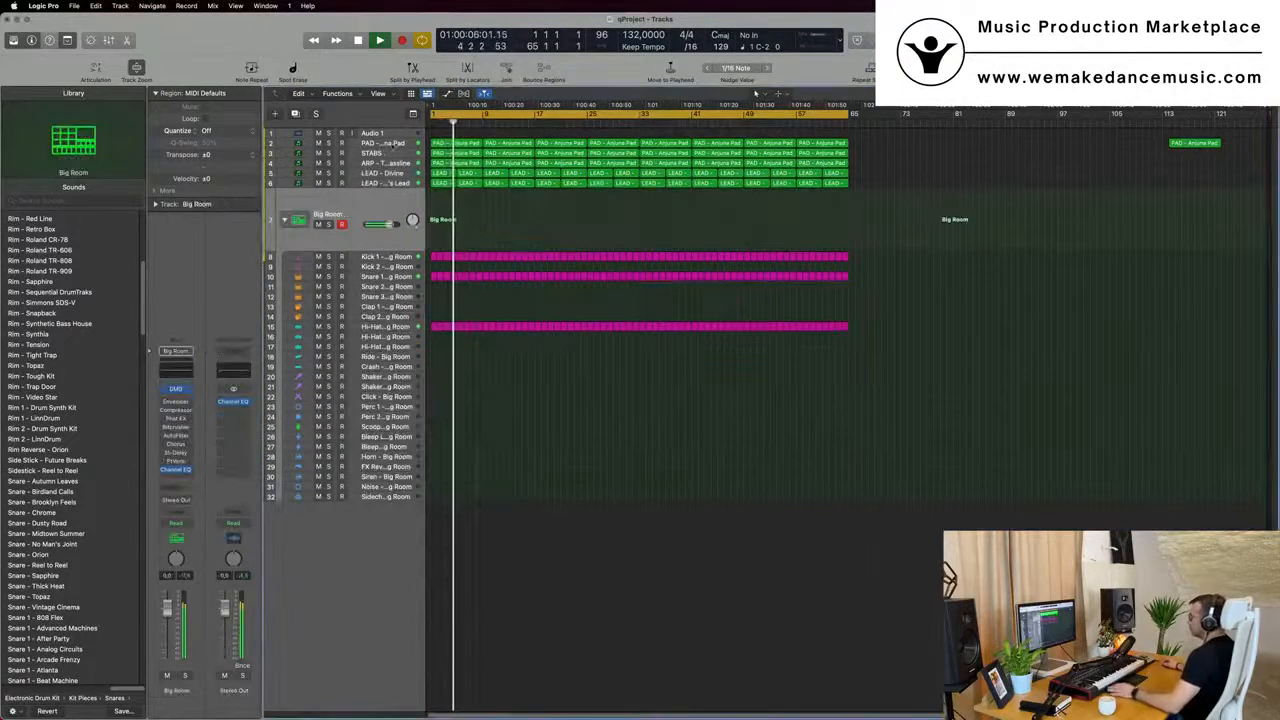
Mute the PAD - Anjuna Pad track, select STABS and replay the arrangement from the start
{"action": "left_click", "coordinate": [362, 143]}
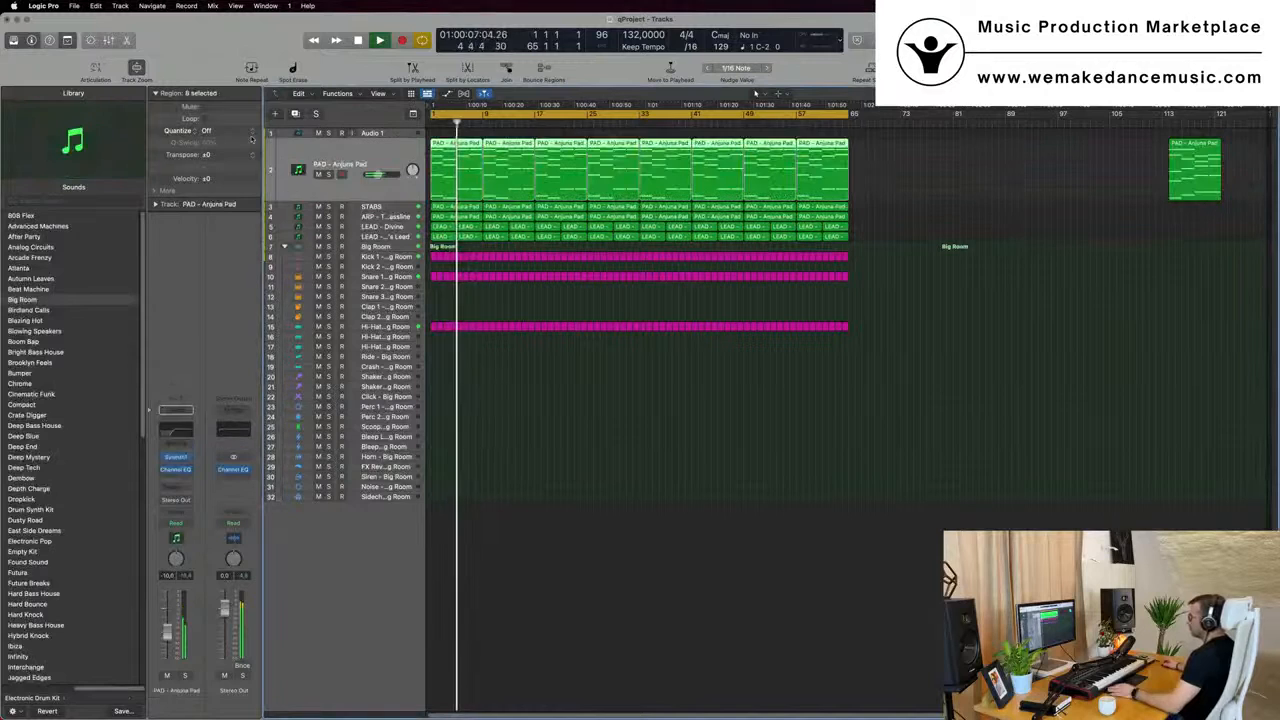
{"action": "left_click", "coordinate": [318, 174]}
{"action": "left_click", "coordinate": [383, 207]}
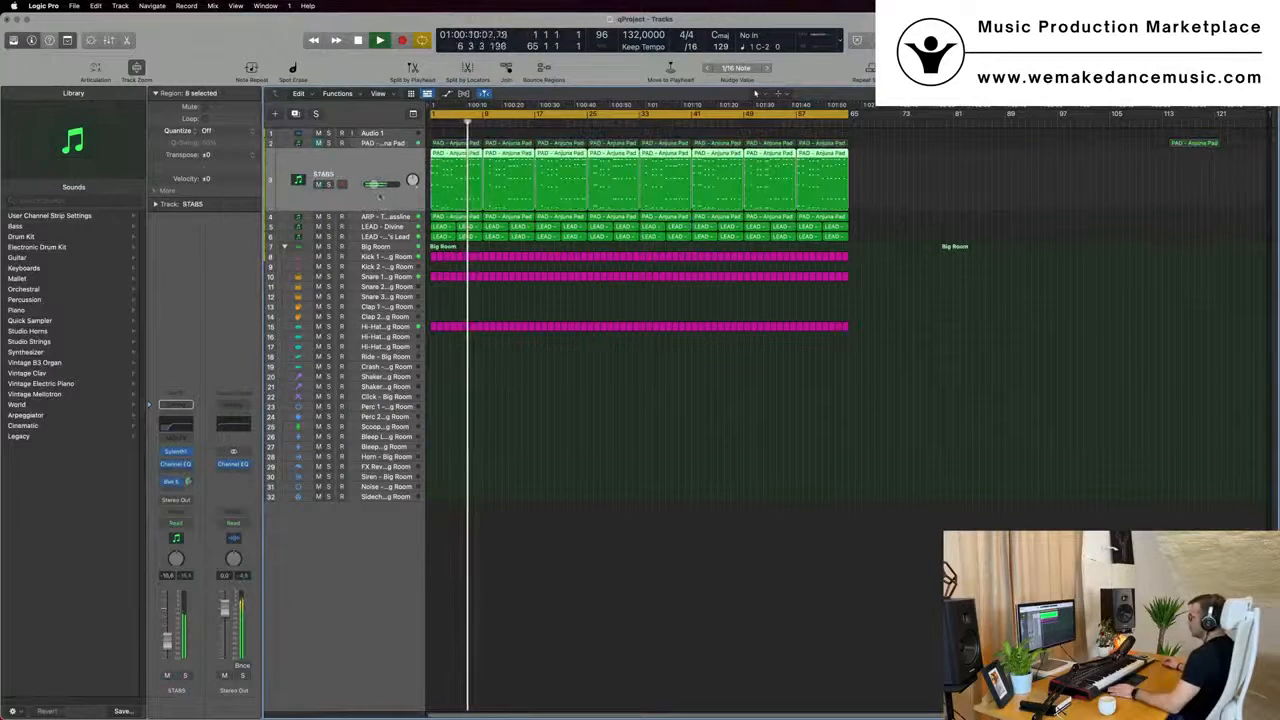
{"action": "key", "text": "Return"}
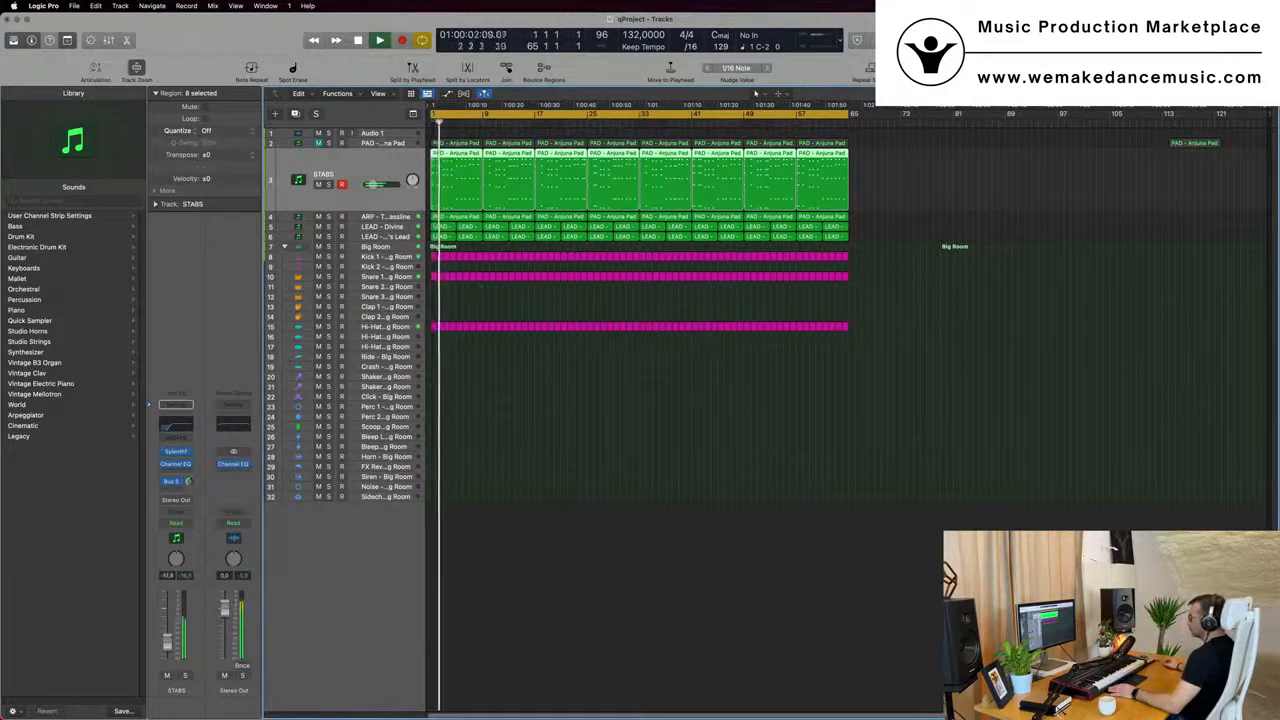
Listen to LEAD - 80's Lead soloed, and switch the solo to LEAD - Divine for comparison
{"action": "left_click", "coordinate": [385, 236]}
{"action": "left_click", "coordinate": [328, 215]}
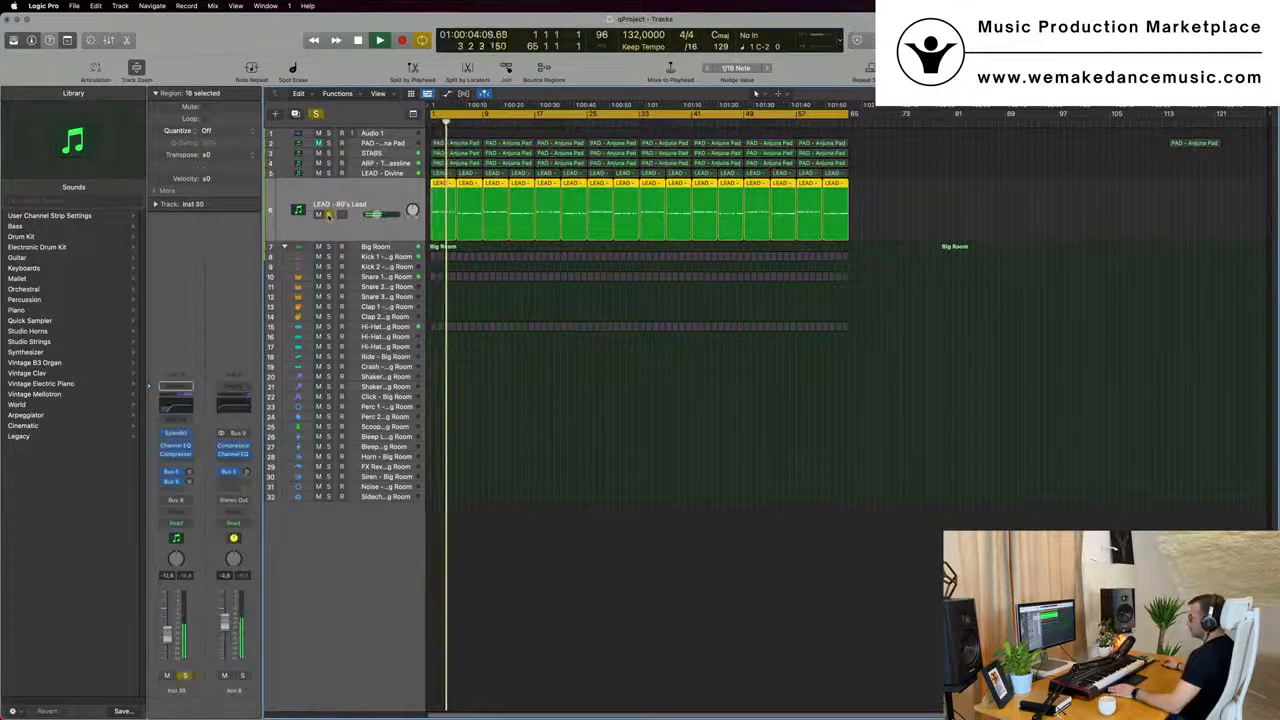
{"action": "left_click", "coordinate": [328, 173]}
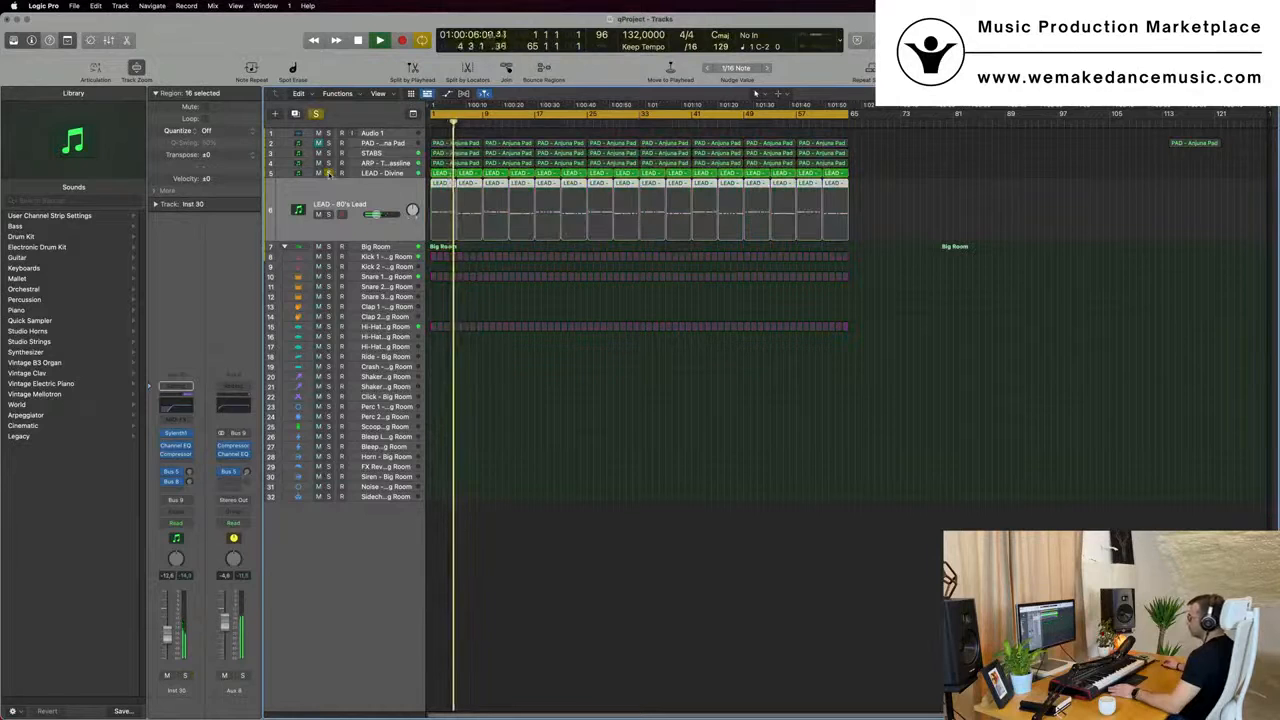
Turn off the LEAD - Divine solo and delete the LEAD - Divine and LEAD - 80's Lead regions in the first 16 bars
{"action": "left_click", "coordinate": [328, 173]}
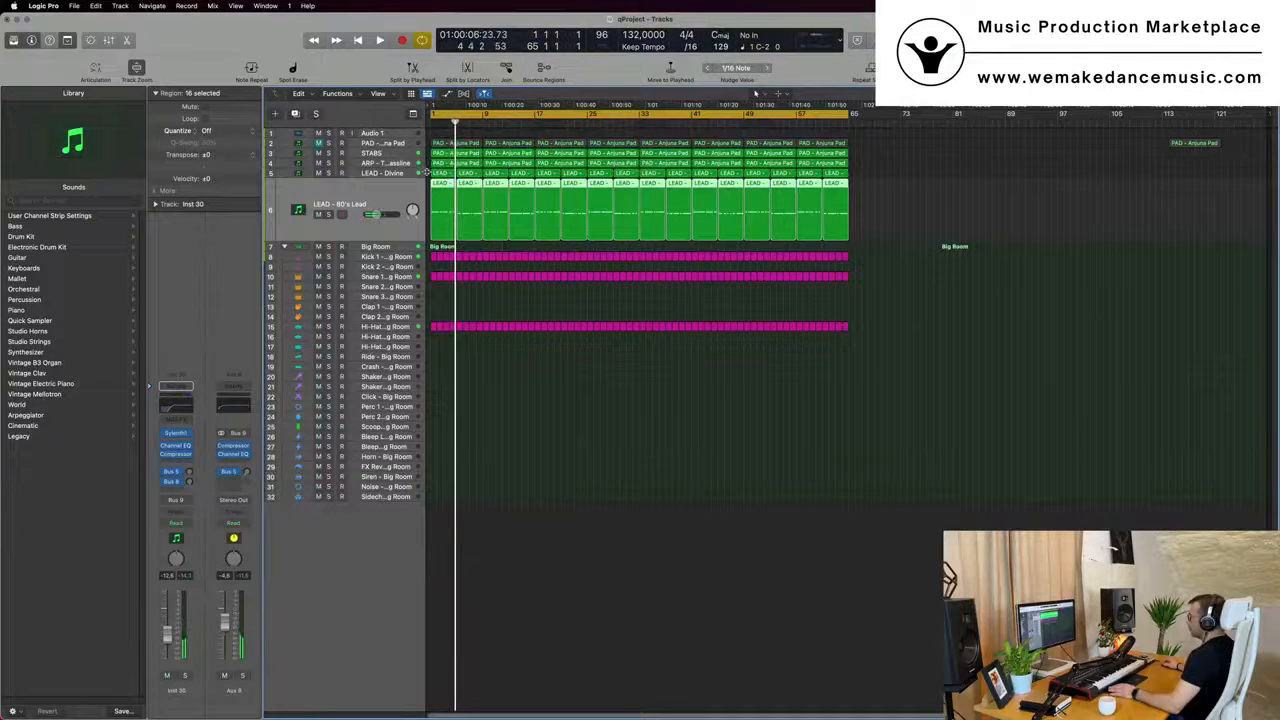
{"action": "left_click_drag", "start_coordinate": [429, 174], "coordinate": [497, 190]}
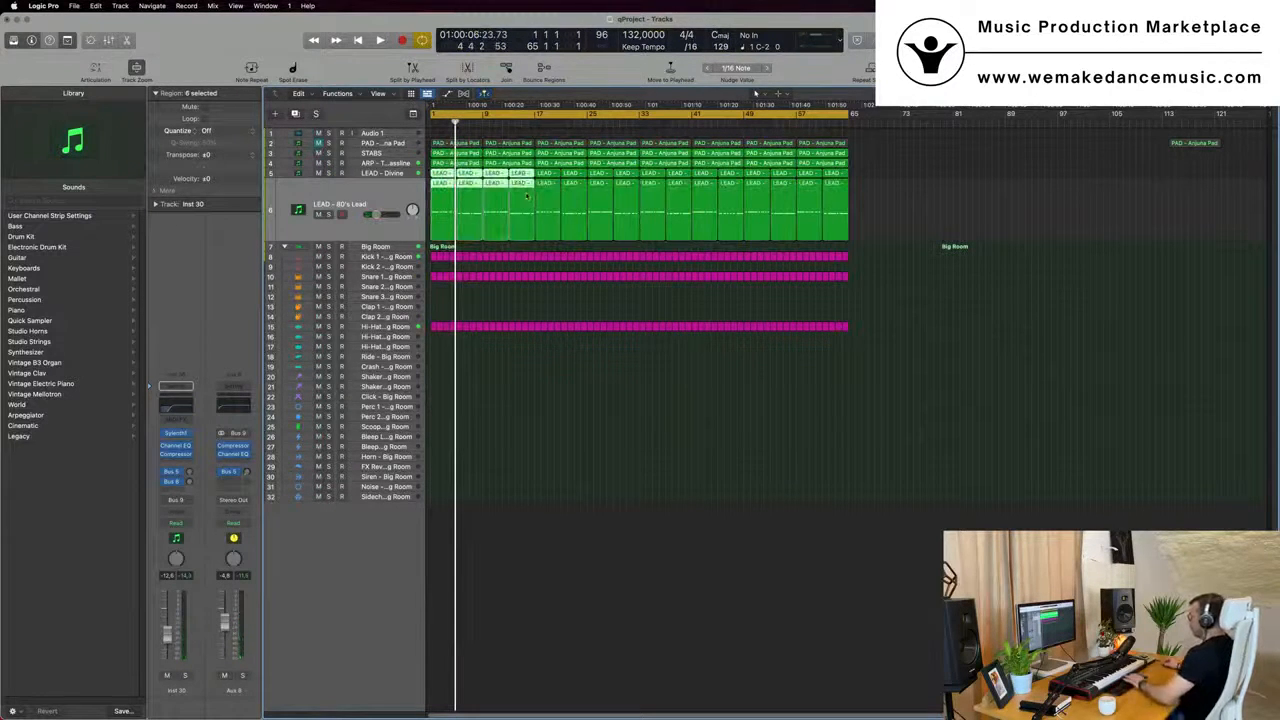
{"action": "key", "text": "Delete"}
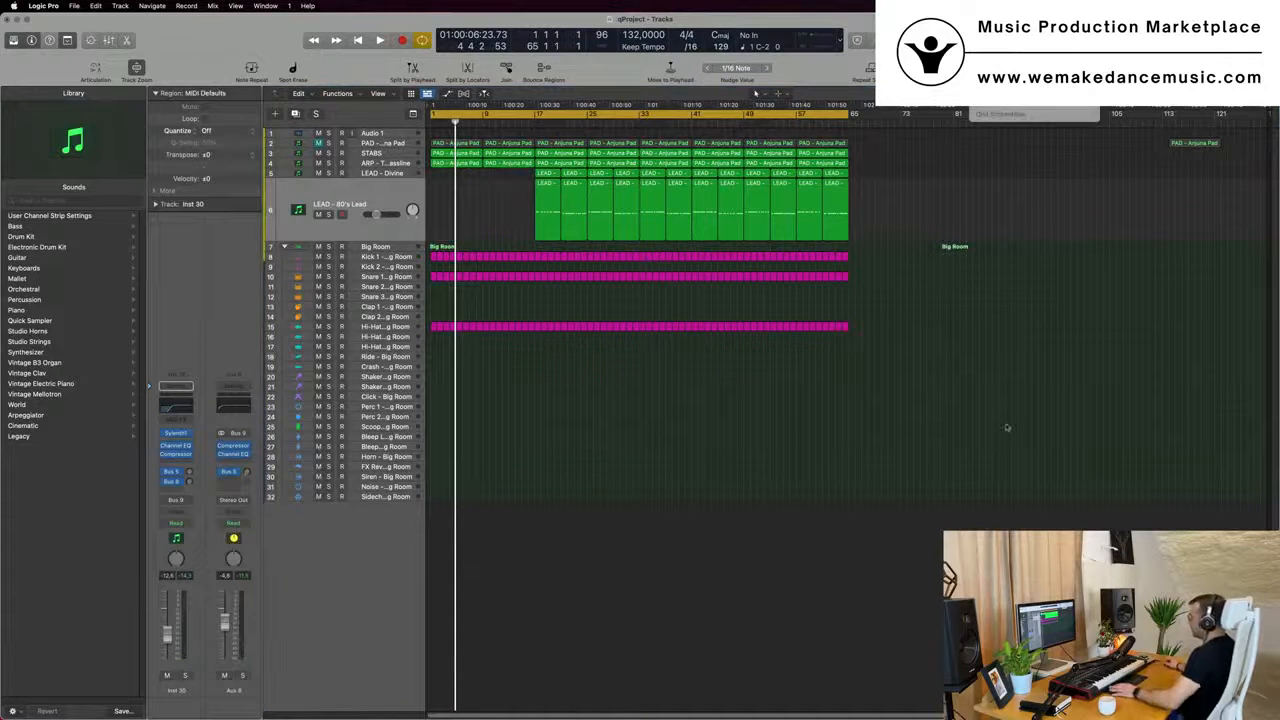
{"action": "key", "text": "super+Right"}
{"action": "key", "text": "super+Right"}
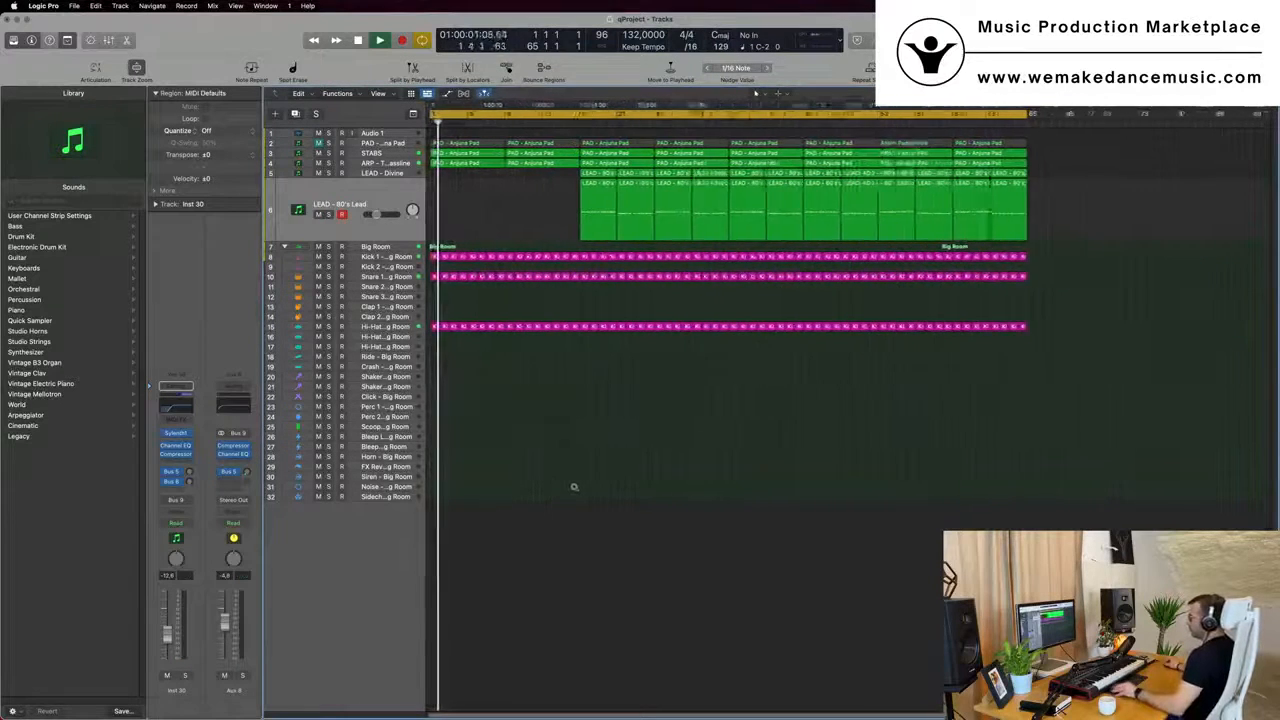
Delete the first two STABS regions so the track is empty for the first 16 bars
{"action": "left_click", "coordinate": [381, 163]}
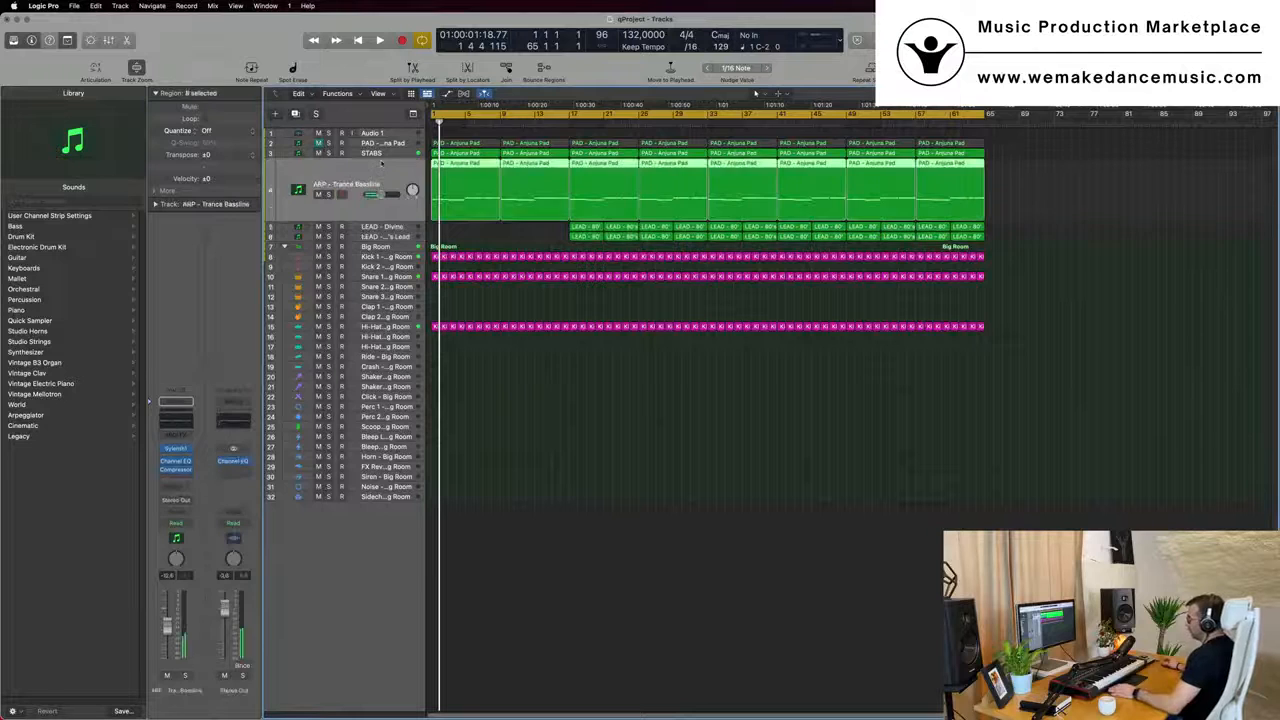
{"action": "left_click", "coordinate": [393, 155]}
{"action": "left_click", "coordinate": [468, 156]}
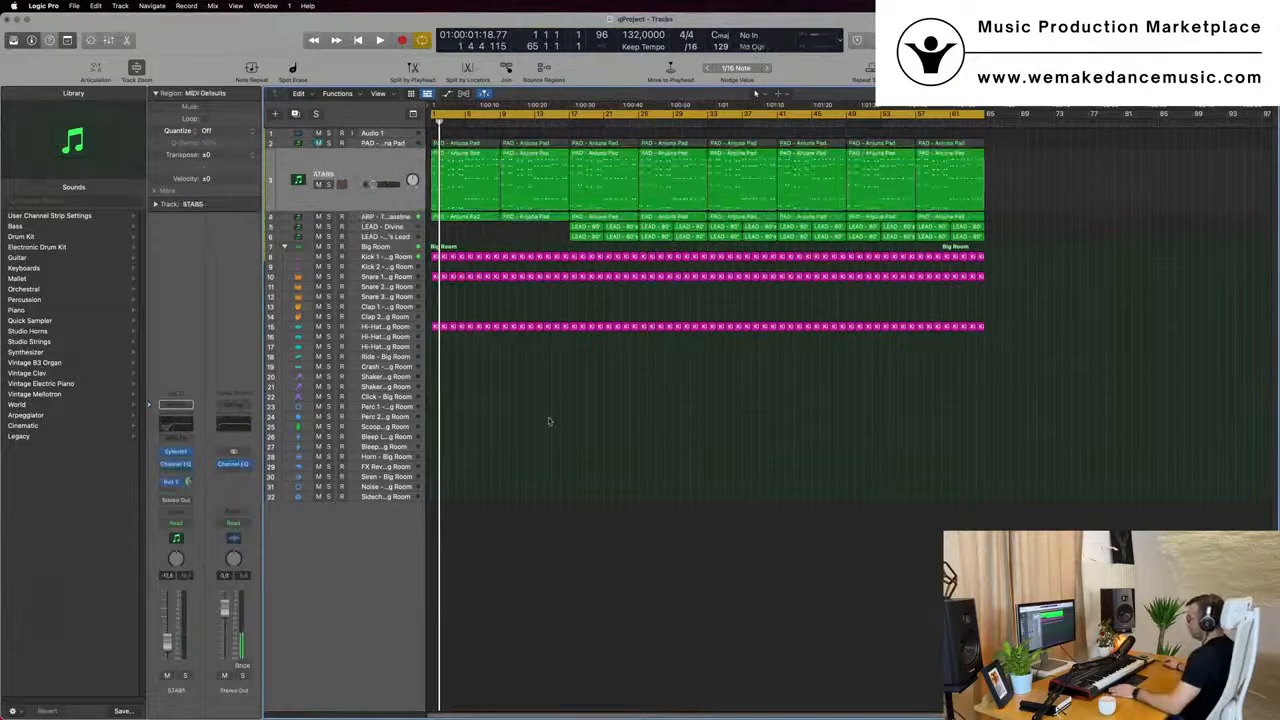
{"action": "key", "text": "space"}
{"action": "key", "text": "Delete"}
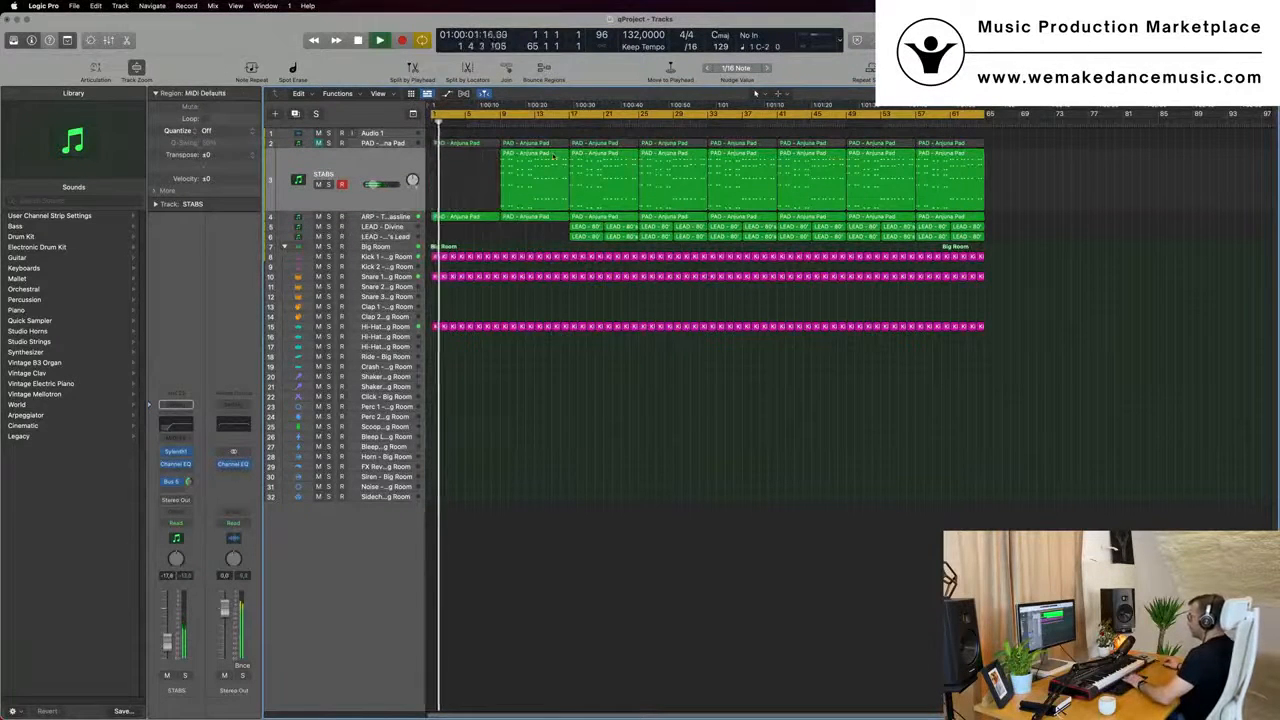
{"action": "left_click", "coordinate": [505, 190]}
{"action": "key", "text": "Delete"}
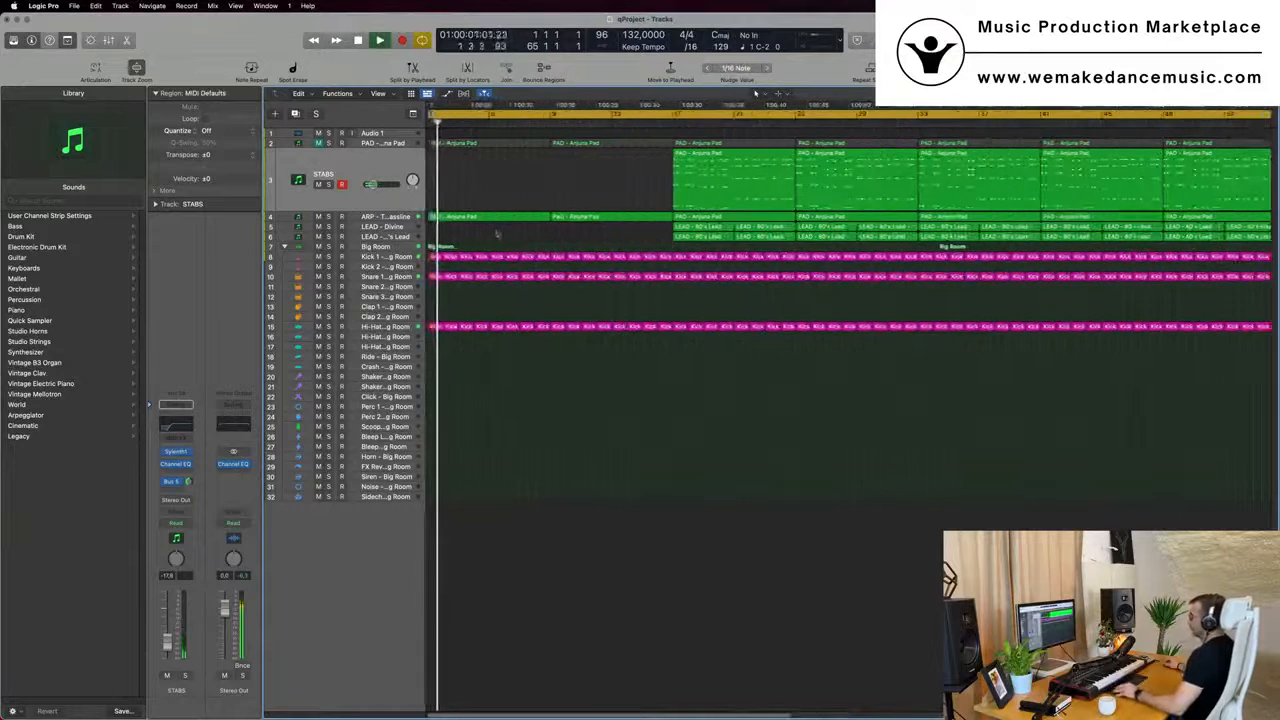
{"action": "key", "text": "super+Left"}
Duplicate the ARP - Trance Bassline track with its settings and copy its first region onto the new track at bar 1
{"action": "left_click", "coordinate": [357, 216]}
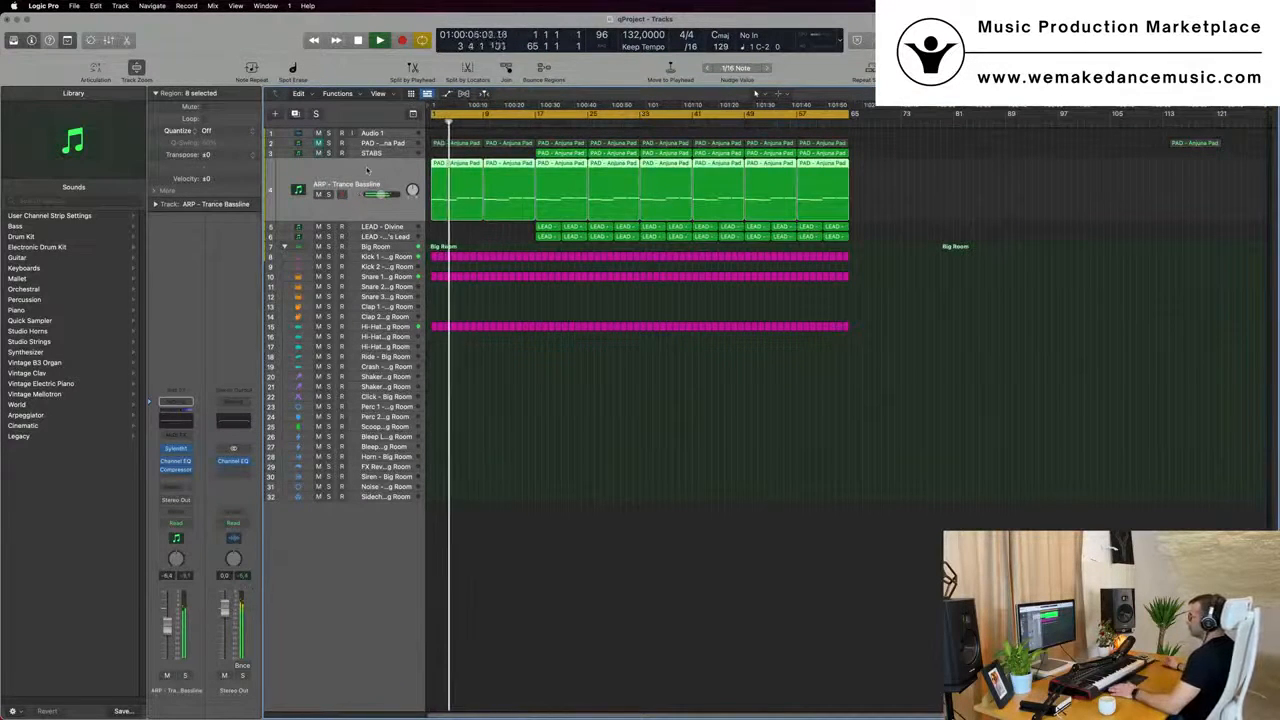
{"action": "key", "text": "space"}
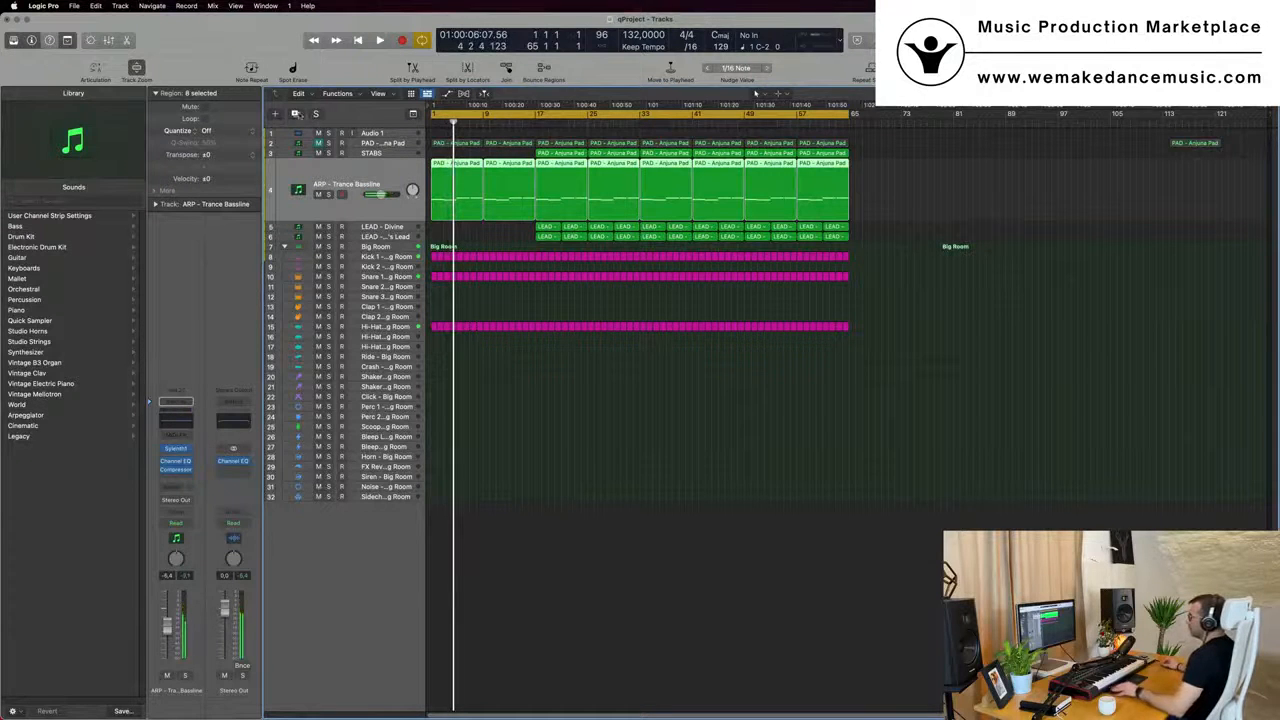
{"action": "key", "text": "super+d"}
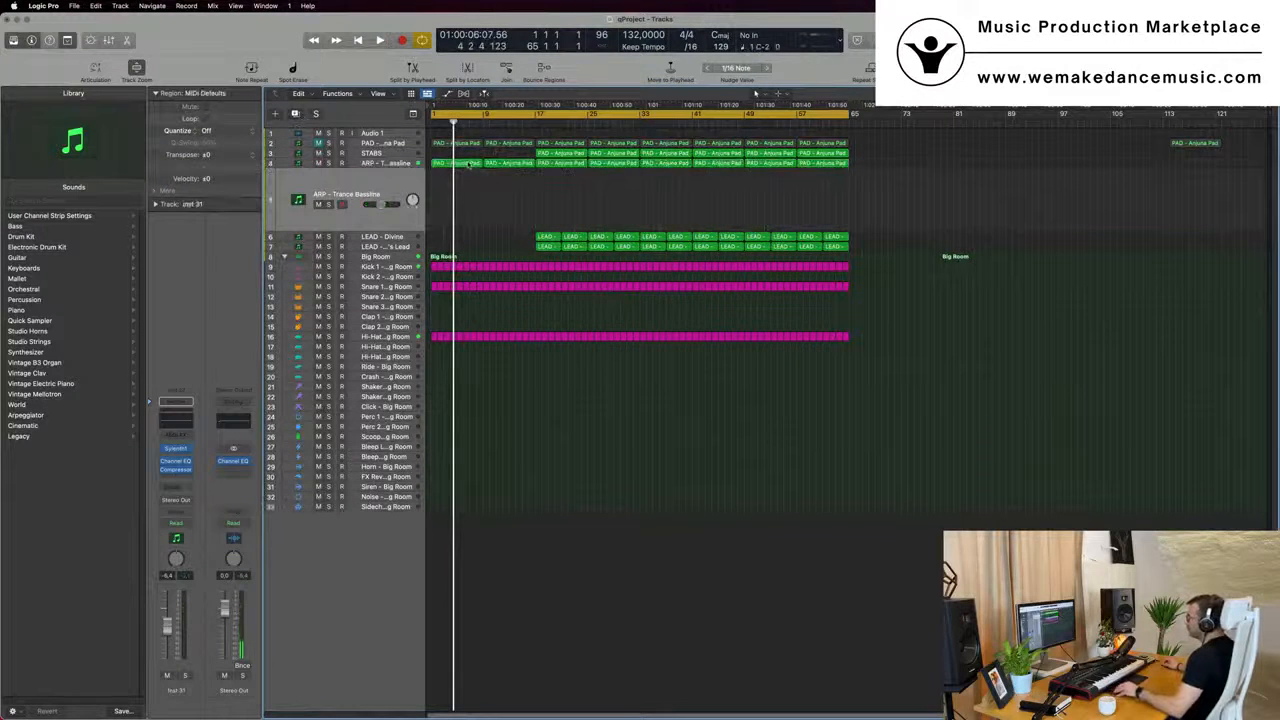
{"action": "left_click_drag", "start_coordinate": [467, 166], "coordinate": [467, 190]}
{"action": "key", "text": "space"}
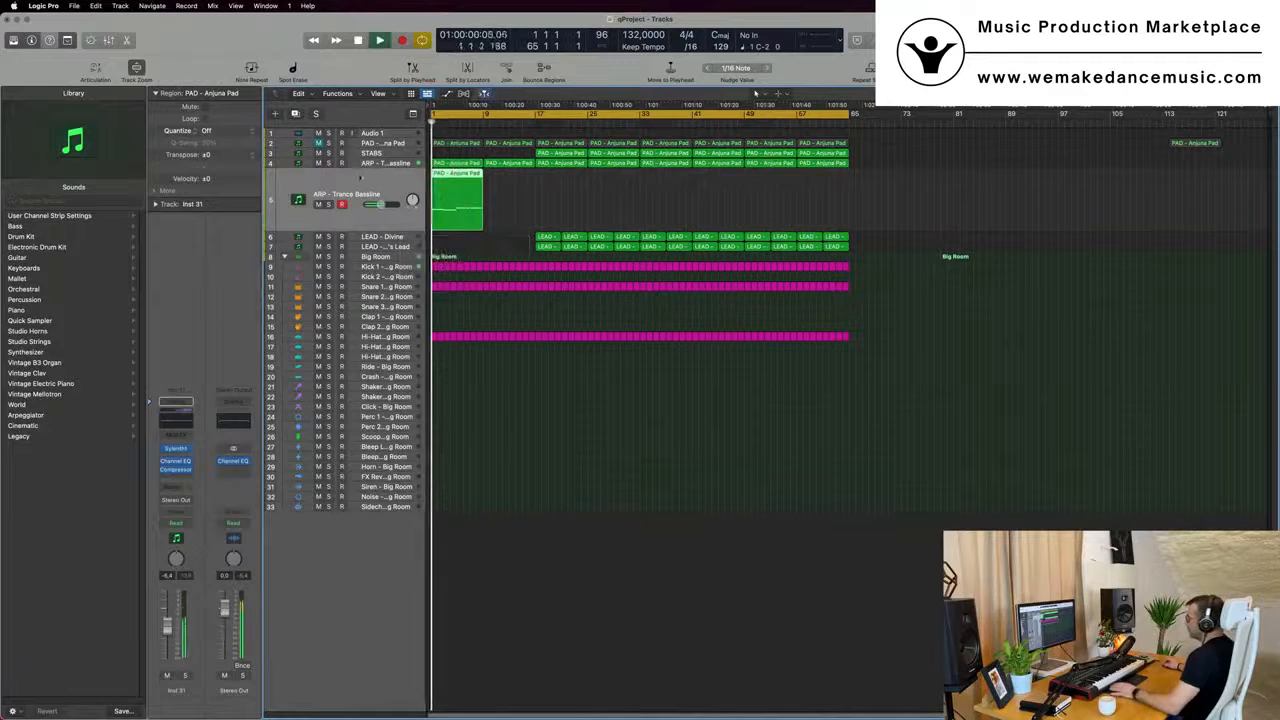
Load the BASS - Bass Pad preset in the duplicated track's Sylenth1 and play it briefly
{"action": "left_click", "coordinate": [175, 449]}
{"action": "left_click", "coordinate": [640, 265]}
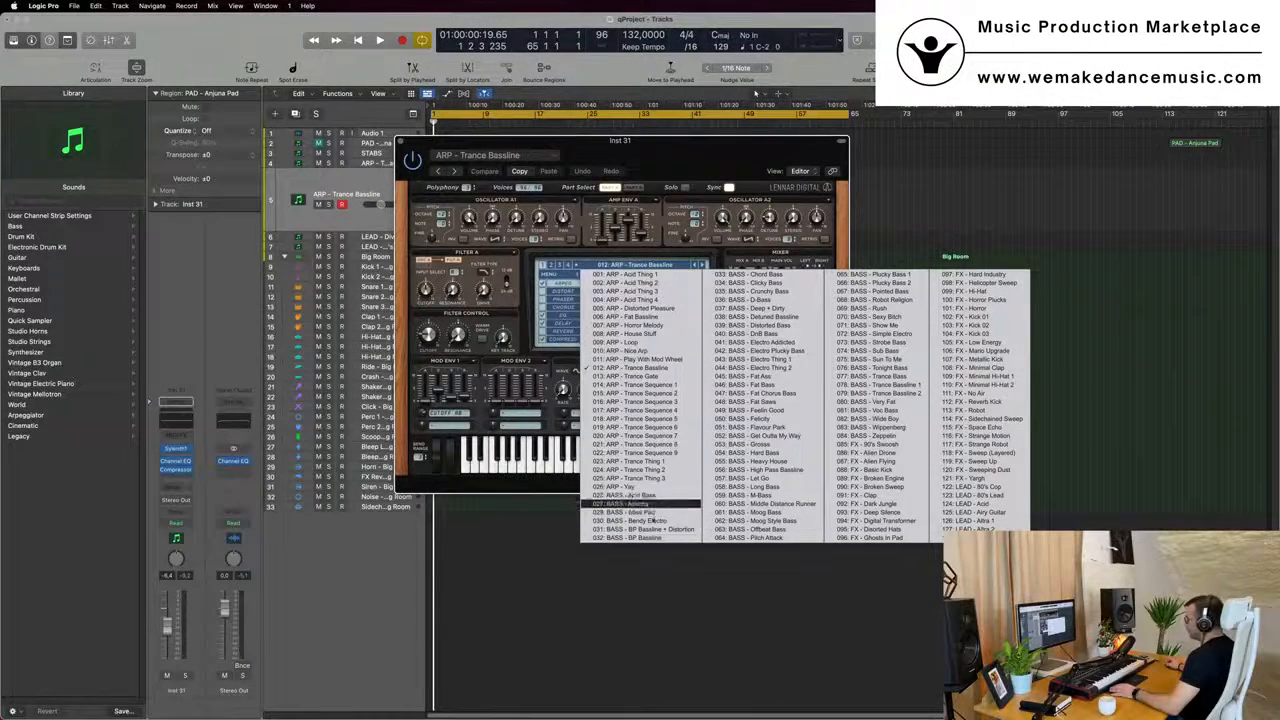
{"action": "left_click", "coordinate": [645, 512]}
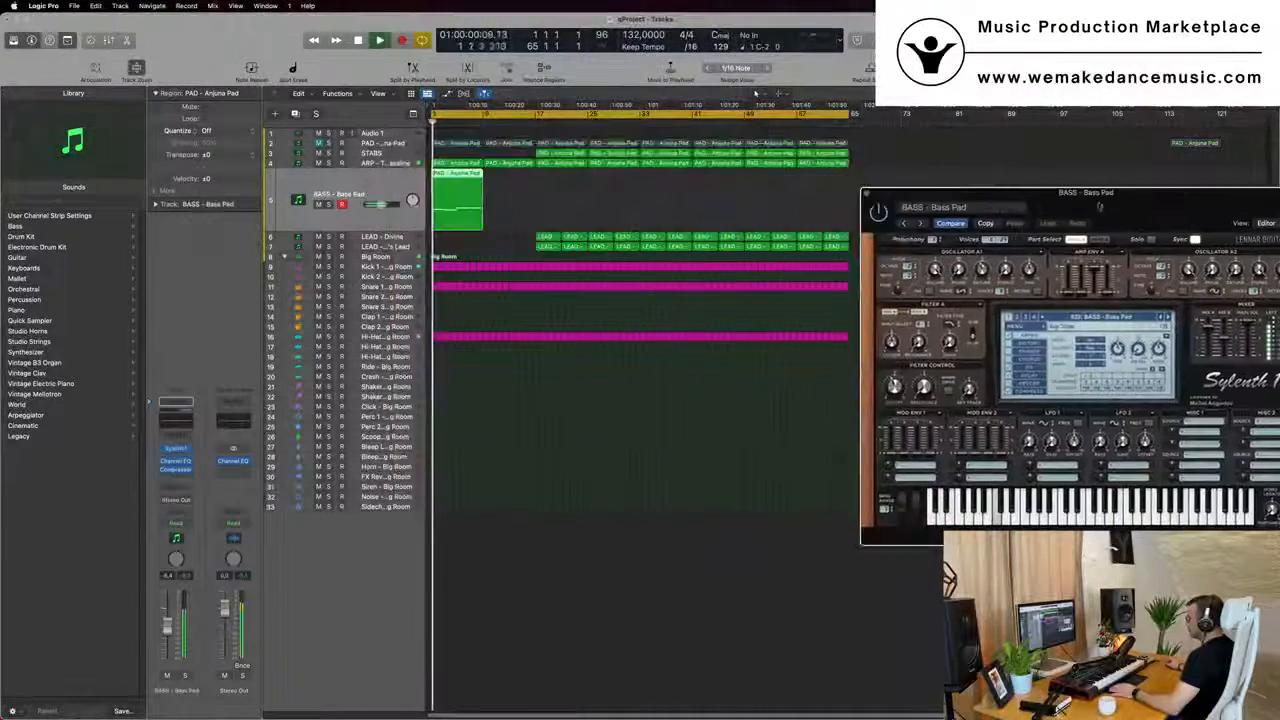
{"action": "key", "text": "space"}
Transpose all four notes of the BASS - Bass Pad region up two octaves, checking the sound in playback
{"action": "double_click", "coordinate": [469, 189]}
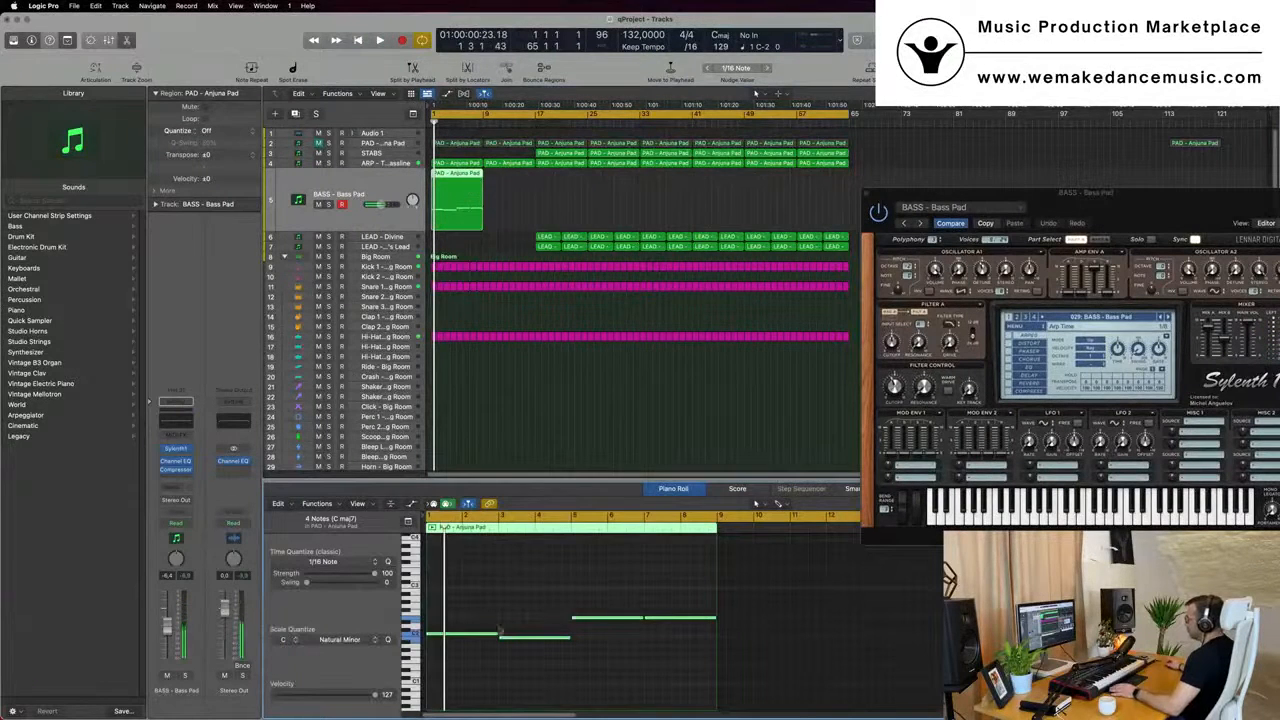
{"action": "left_click", "coordinate": [510, 596]}
{"action": "key", "text": "super+a"}
{"action": "key", "text": "alt+shift+Up"}
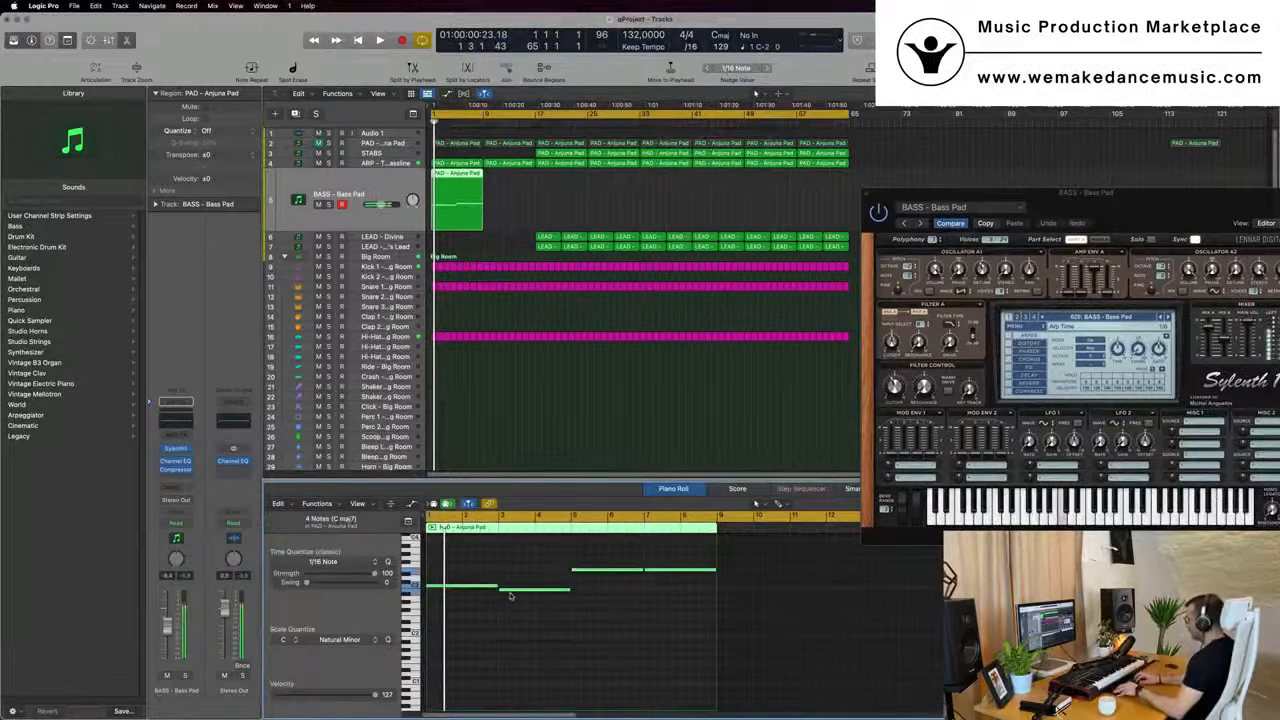
{"action": "left_click_drag", "start_coordinate": [1154, 207], "coordinate": [1136, 208]}
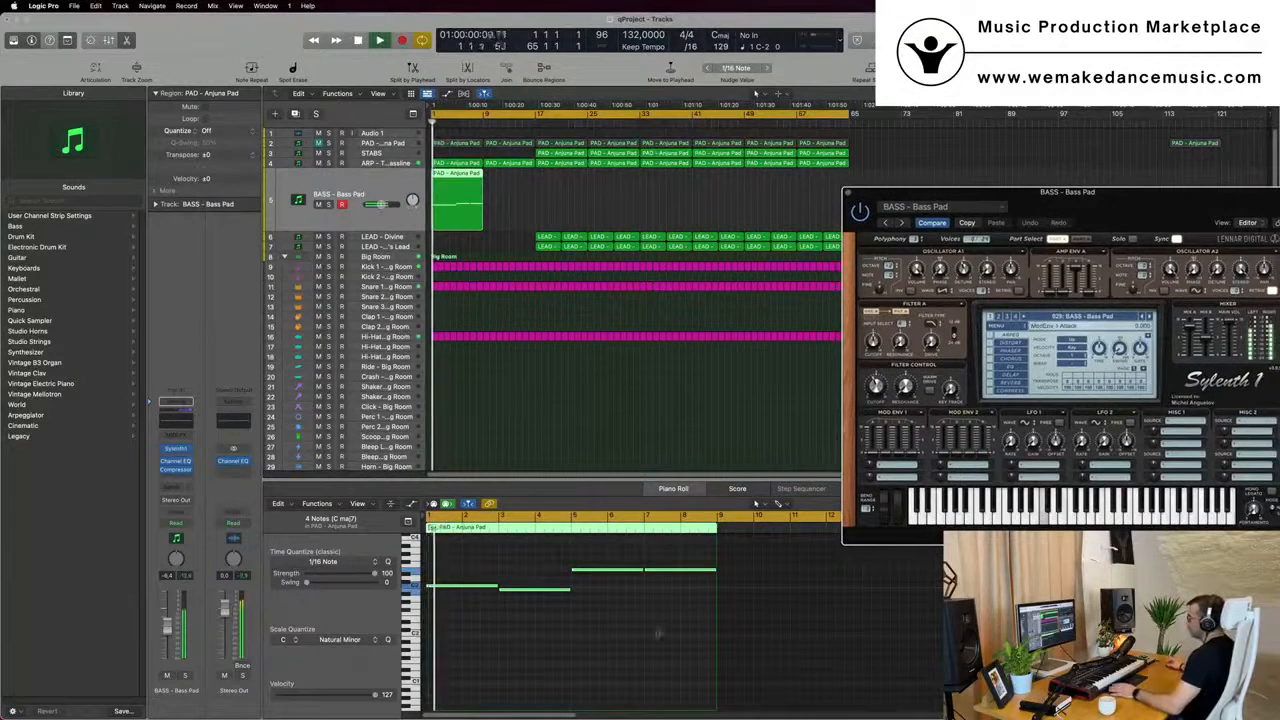
{"action": "left_click_drag", "start_coordinate": [1119, 212], "coordinate": [1069, 206]}
{"action": "key", "text": "space"}
{"action": "left_click", "coordinate": [545, 648]}
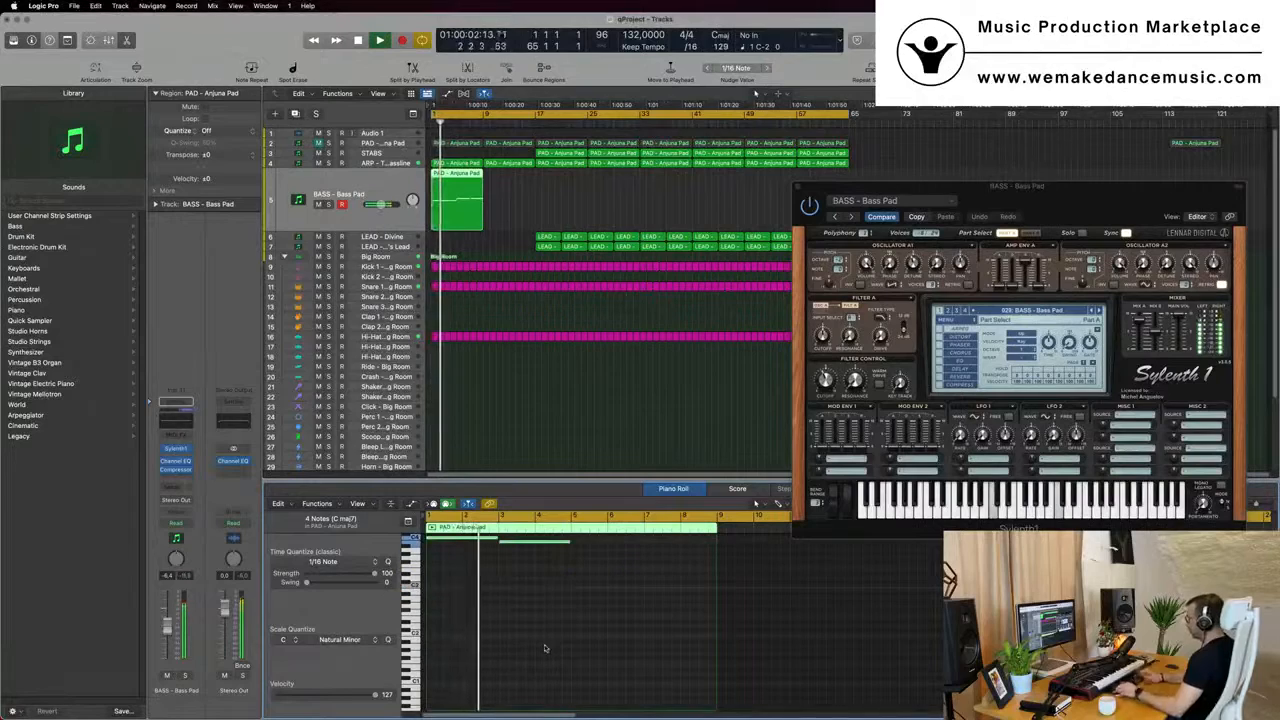
Adjust the Filter Control cutoff in the Bass Pad's Sylenth1 and lower the track volume to about -10.6 dB
{"action": "left_click_drag", "start_coordinate": [1144, 203], "coordinate": [921, 221]}
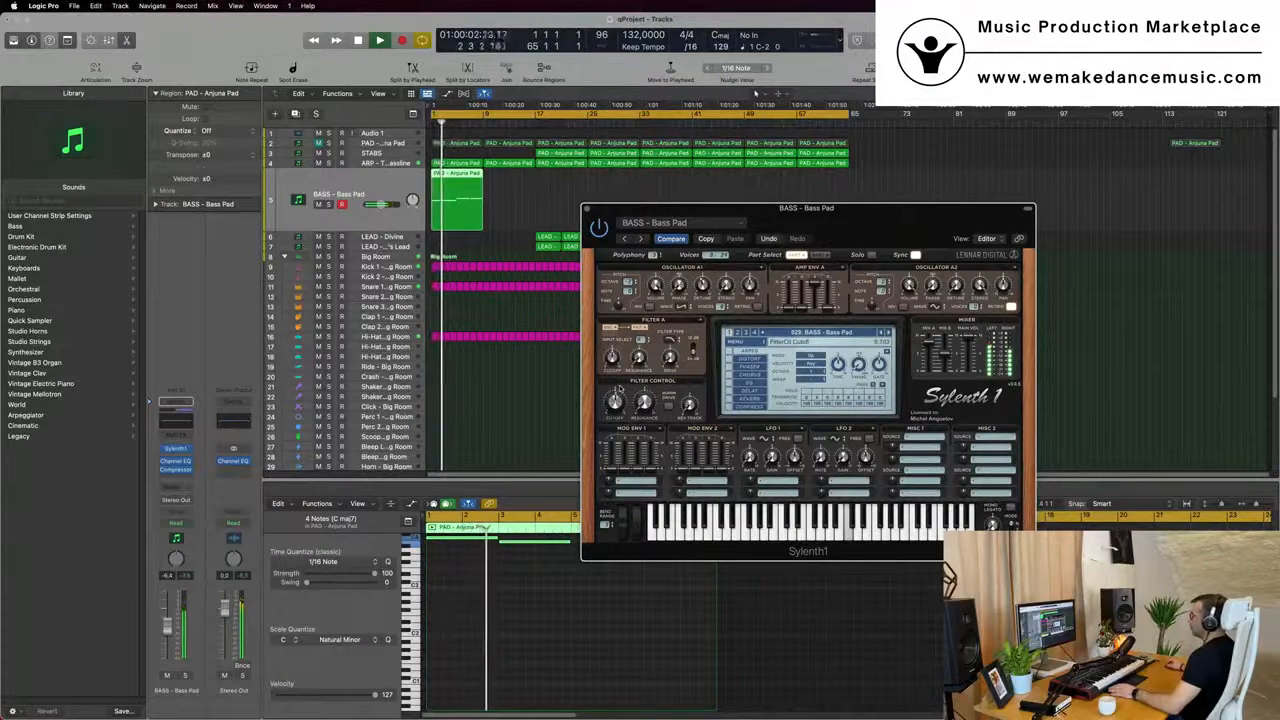
{"action": "left_click", "coordinate": [343, 197]}
{"action": "key", "text": "Return"}
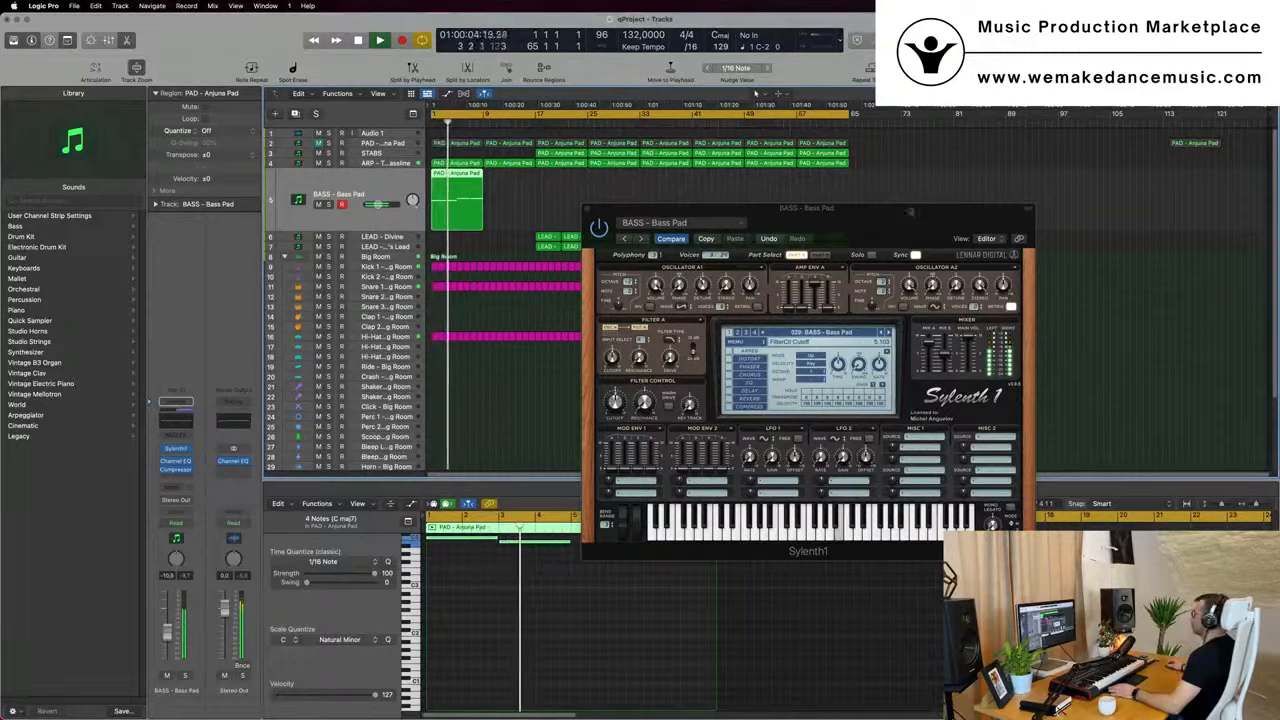
Close the Sylenth1 window and repeat the BASS - Bass Pad region directly after the first, from bar 9
{"action": "left_click_drag", "start_coordinate": [909, 211], "coordinate": [843, 252]}
{"action": "left_click", "coordinate": [532, 252]}
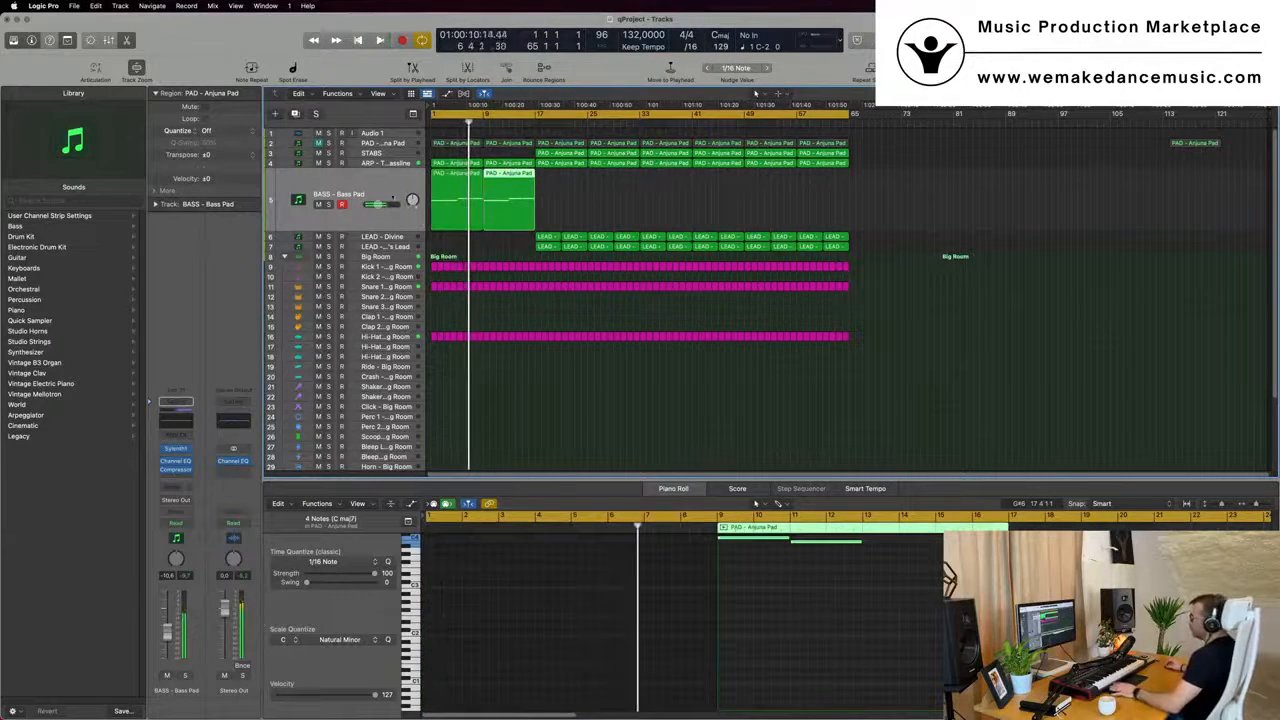
{"action": "key", "text": "space"}
Raise the BASS - Bass Pad track volume slightly and listen to it within the opening bars of the arrangement
{"action": "left_click", "coordinate": [390, 194]}
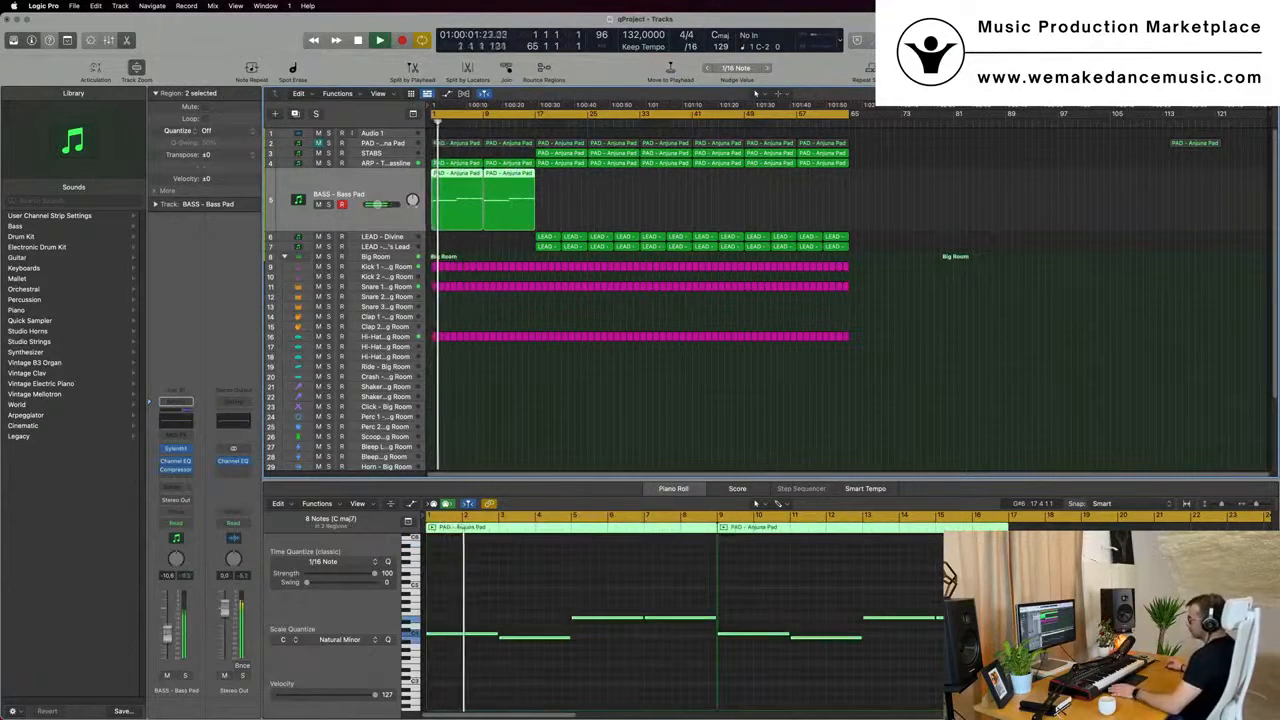
{"action": "left_click", "coordinate": [612, 430]}
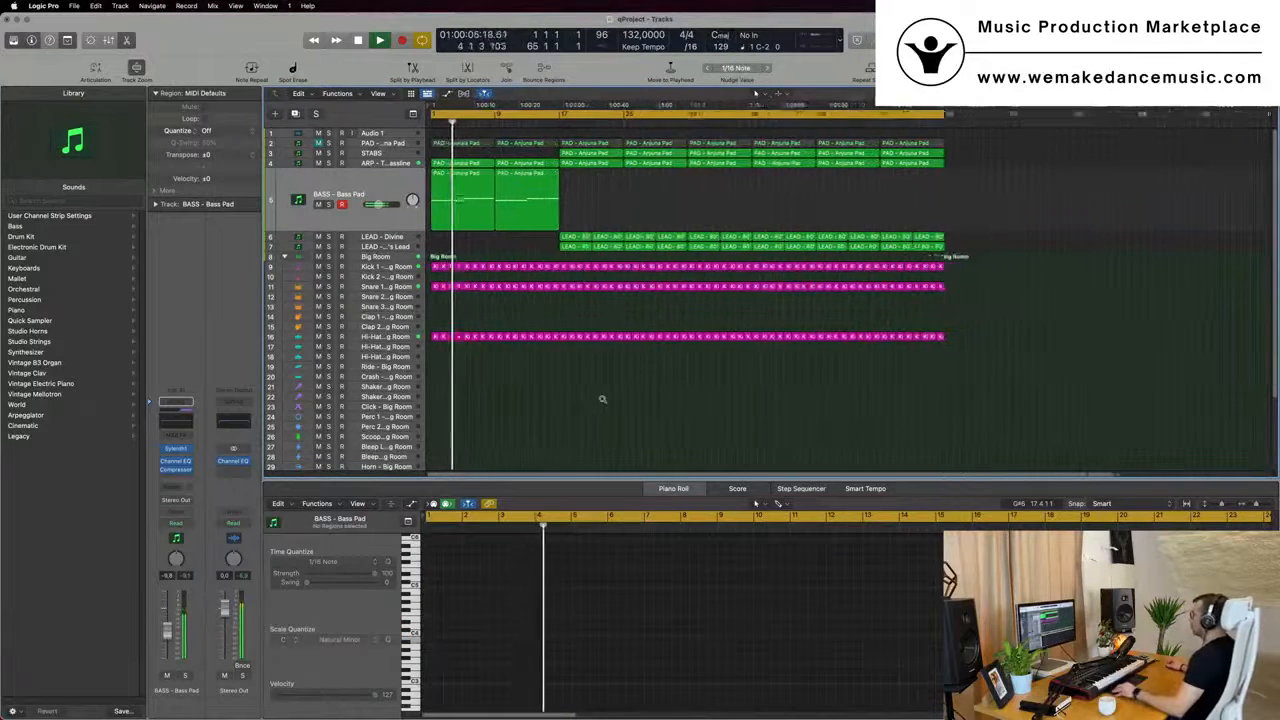
{"action": "scroll", "coordinate": [601, 402], "scroll_direction": "up", "scroll_amount": 5}
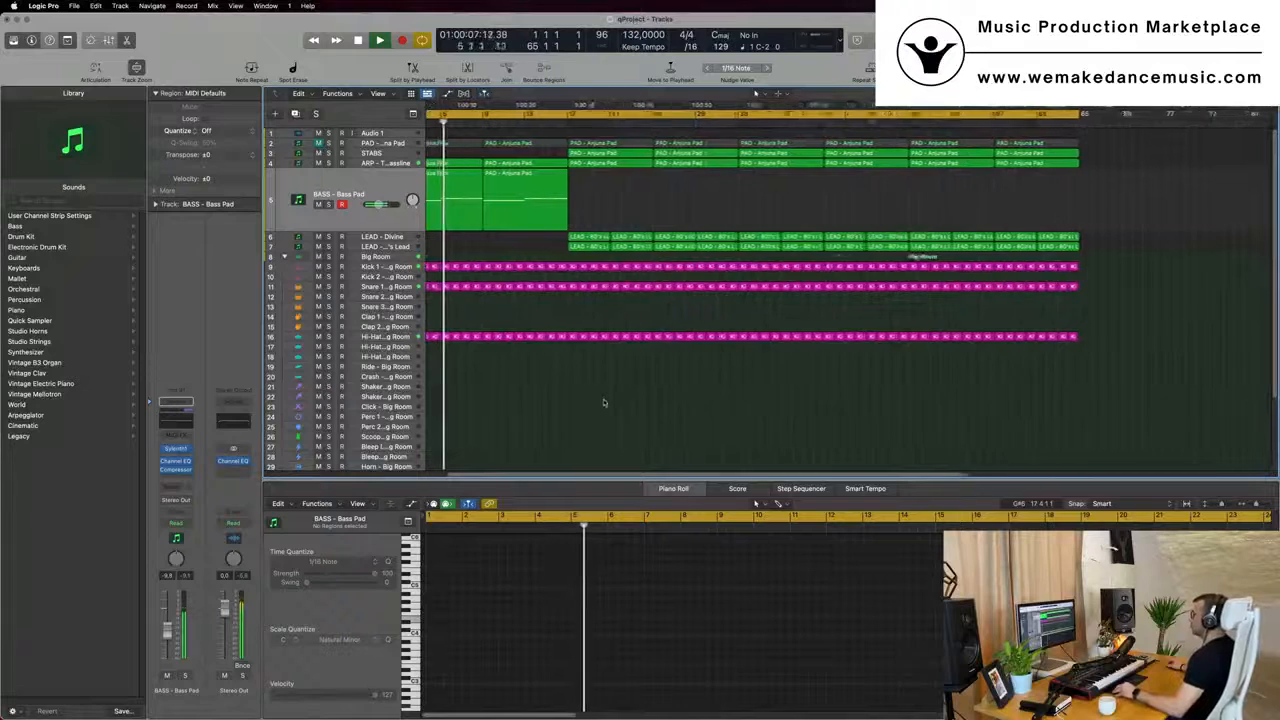
{"action": "scroll", "coordinate": [609, 402], "scroll_direction": "down", "scroll_amount": 3}
{"action": "scroll", "coordinate": [609, 398], "scroll_direction": "up", "scroll_amount": 5}
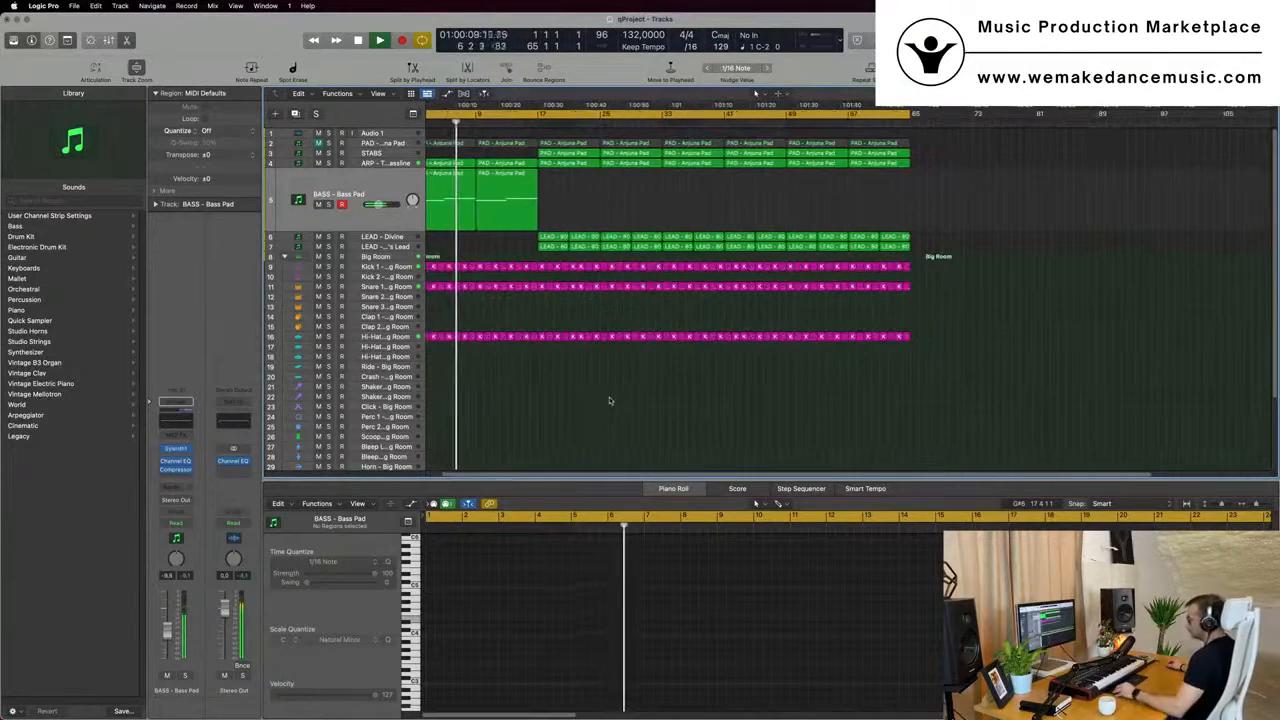
{"action": "scroll", "coordinate": [611, 400], "scroll_direction": "down", "scroll_amount": 2}
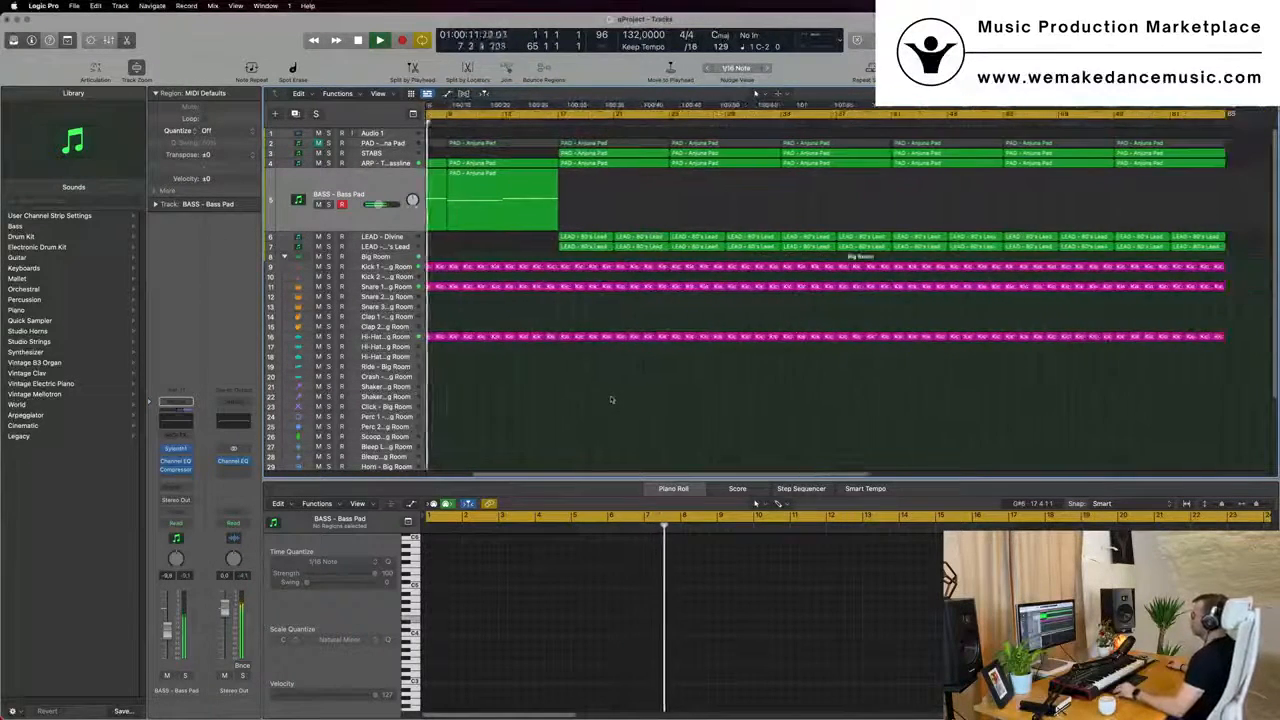
{"action": "scroll", "coordinate": [618, 397], "scroll_direction": "up", "scroll_amount": 3}
{"action": "scroll", "coordinate": [618, 397], "scroll_direction": "down", "scroll_amount": 3}
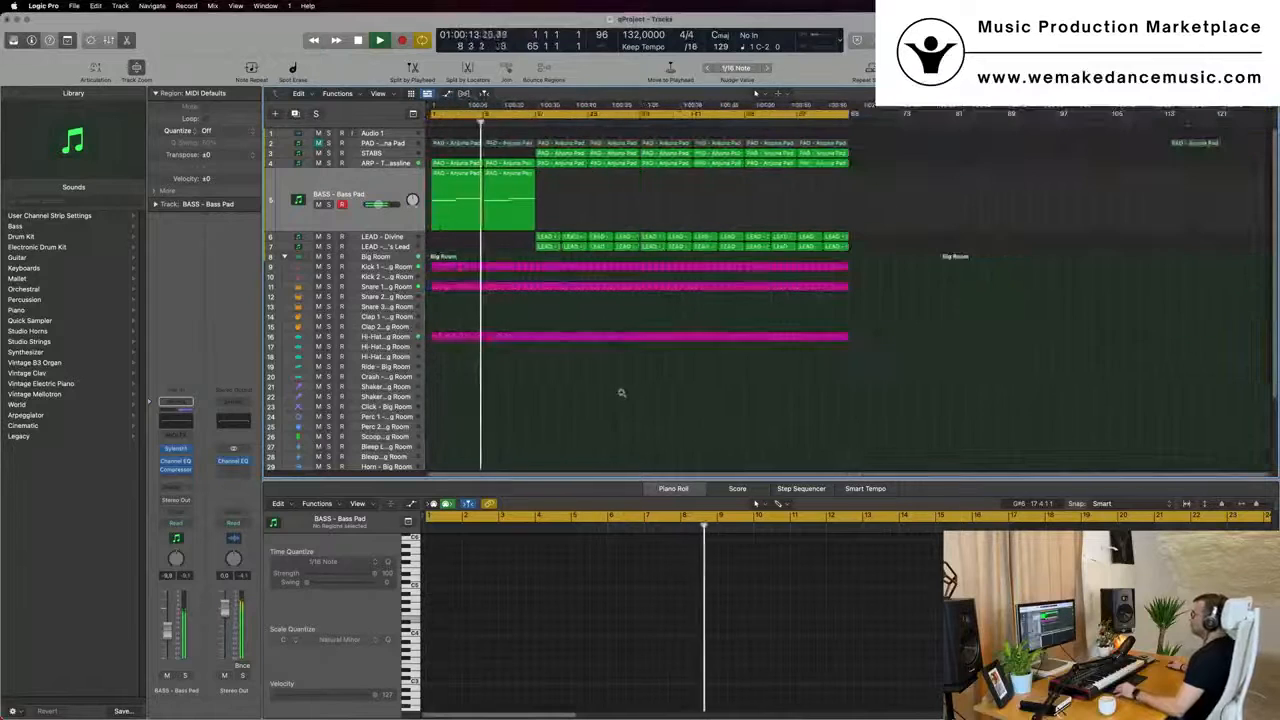
{"action": "key", "text": "space"}
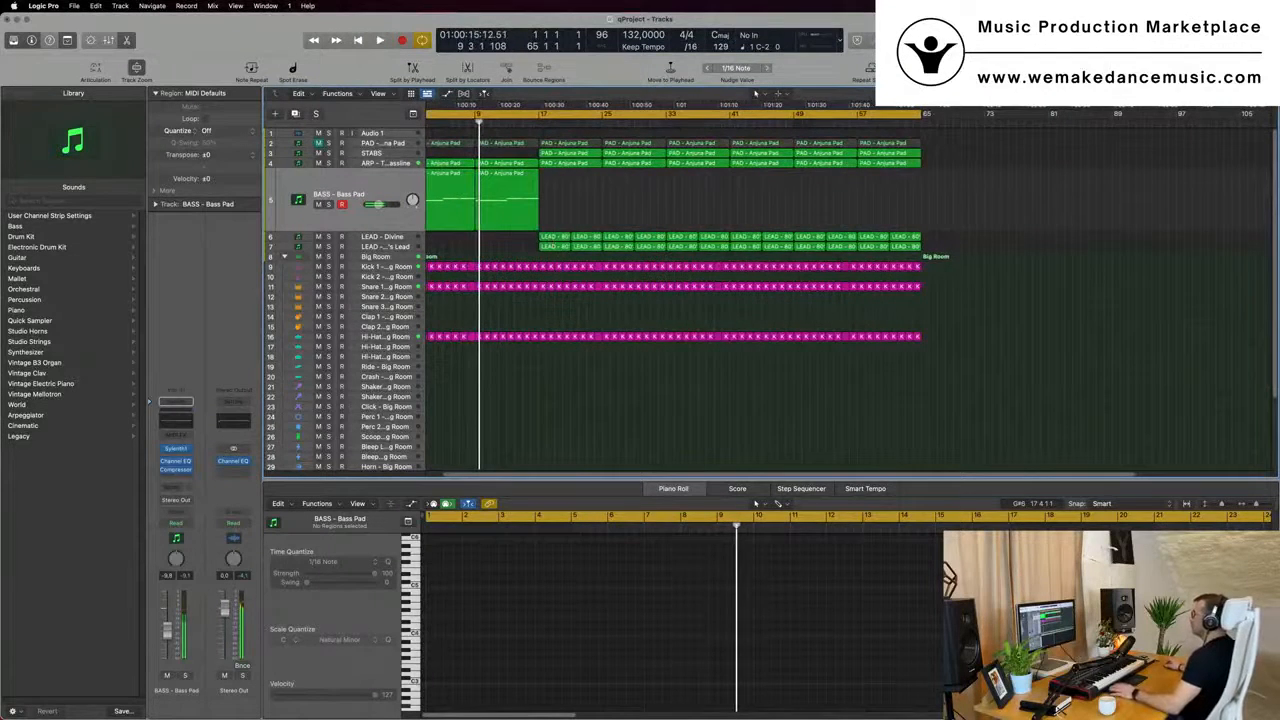
Replay briefly with ARP - Trance Bassline selected, and copy the Hi-Hat track's first region onto the Crash - Big Room track at bar 1
{"action": "left_click", "coordinate": [340, 163]}
{"action": "key", "text": "space"}
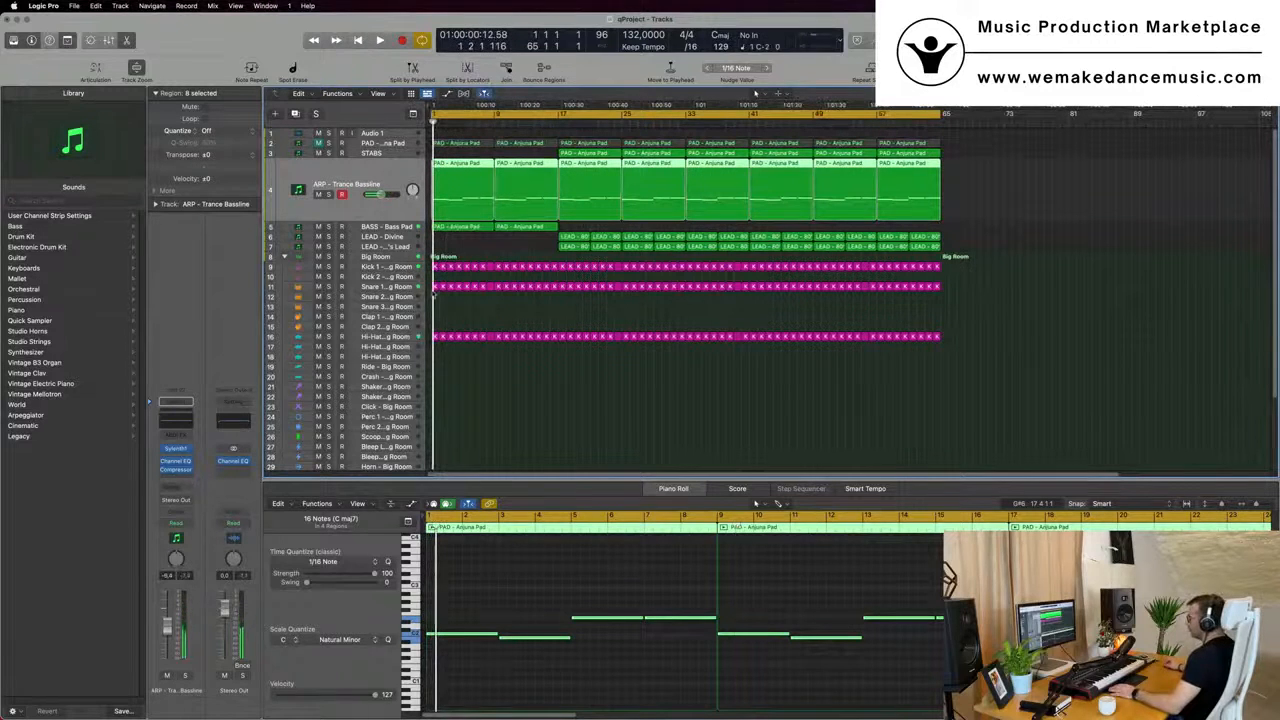
{"action": "scroll", "coordinate": [450, 371], "scroll_direction": "down", "scroll_amount": 2}
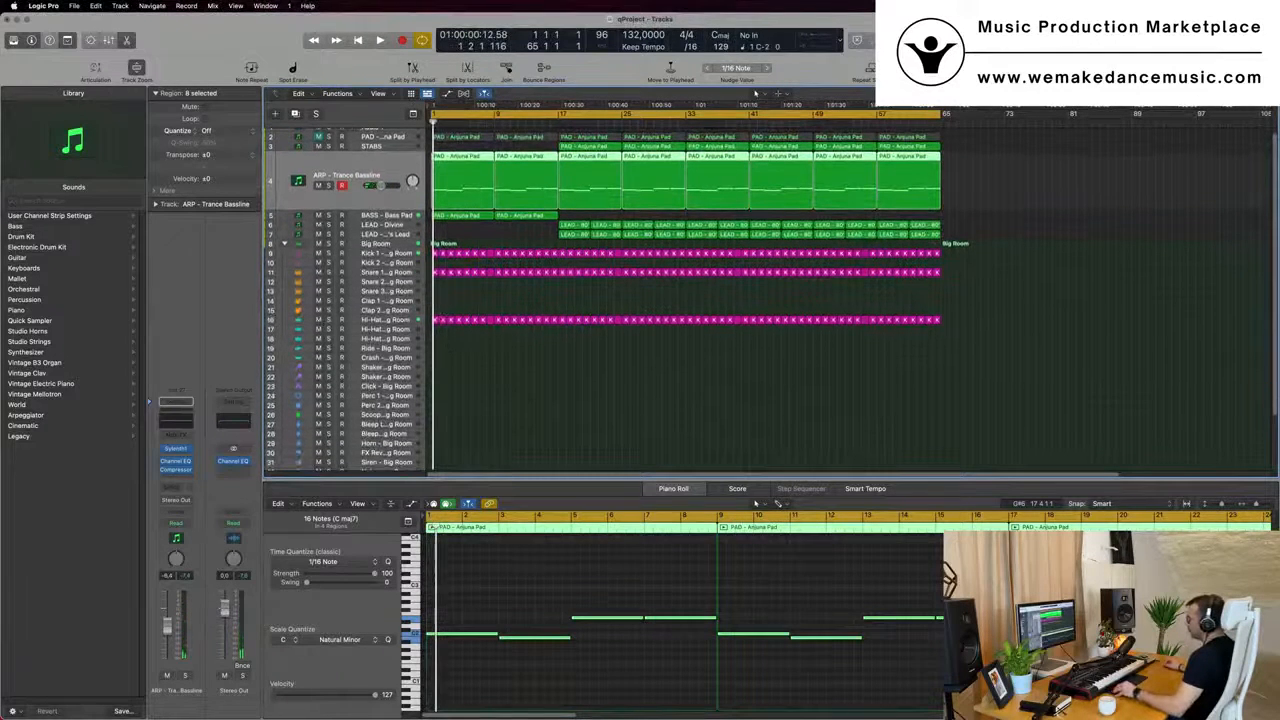
{"action": "left_click_drag", "start_coordinate": [436, 320], "coordinate": [435, 360]}
Reduce the crash region to one note at the start of bar 1, play it and select the Crash - Big Room track
{"action": "scroll", "coordinate": [450, 580], "scroll_direction": "up", "scroll_amount": 5}
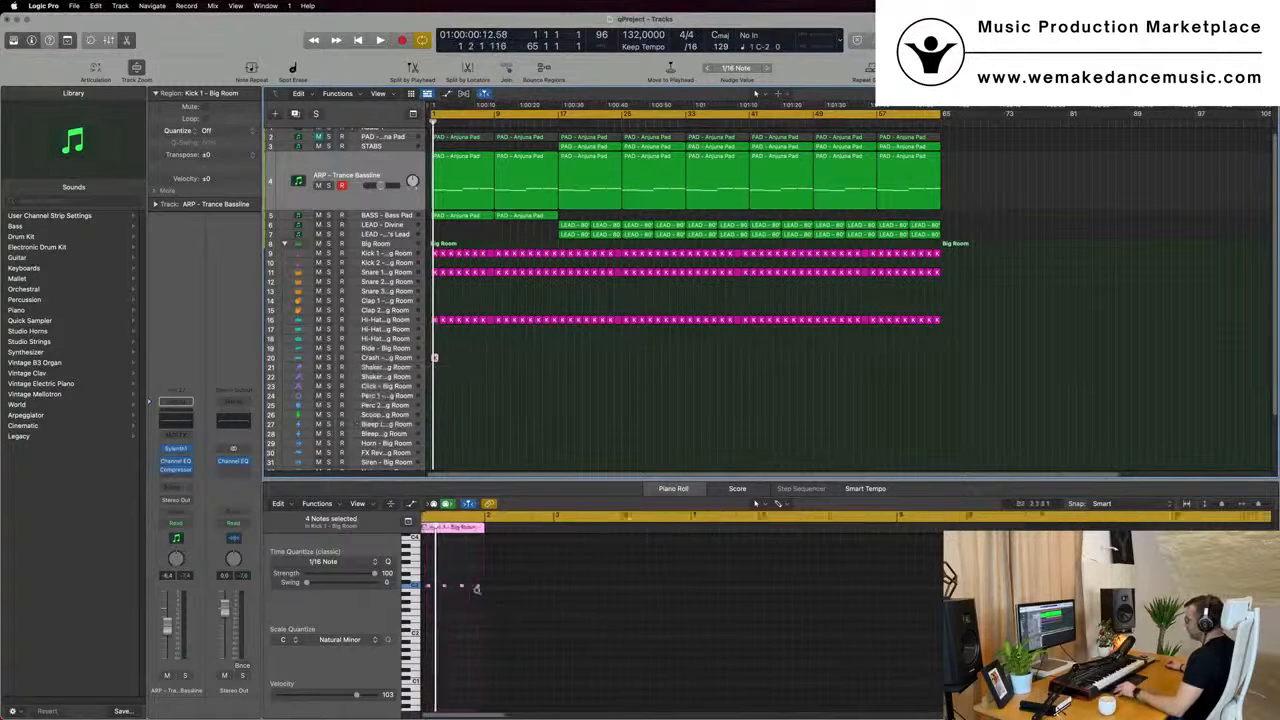
{"action": "left_click", "coordinate": [541, 590]}
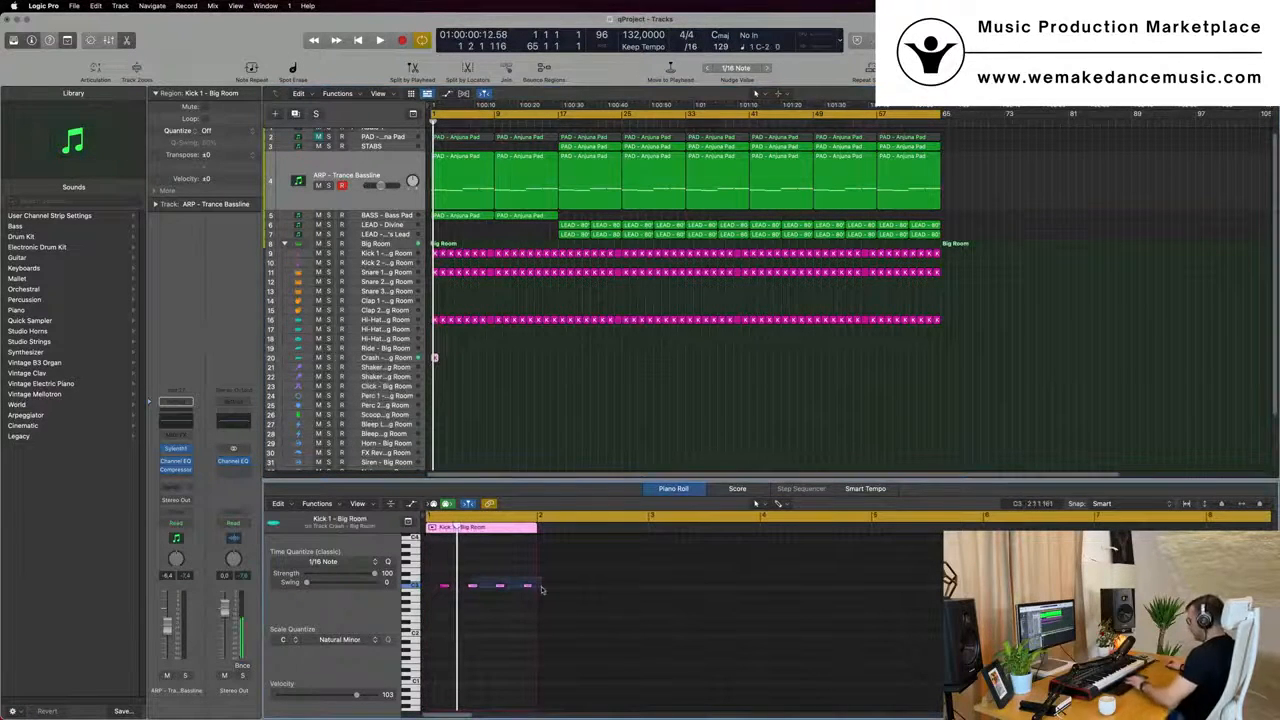
{"action": "left_click_drag", "start_coordinate": [470, 588], "coordinate": [432, 600]}
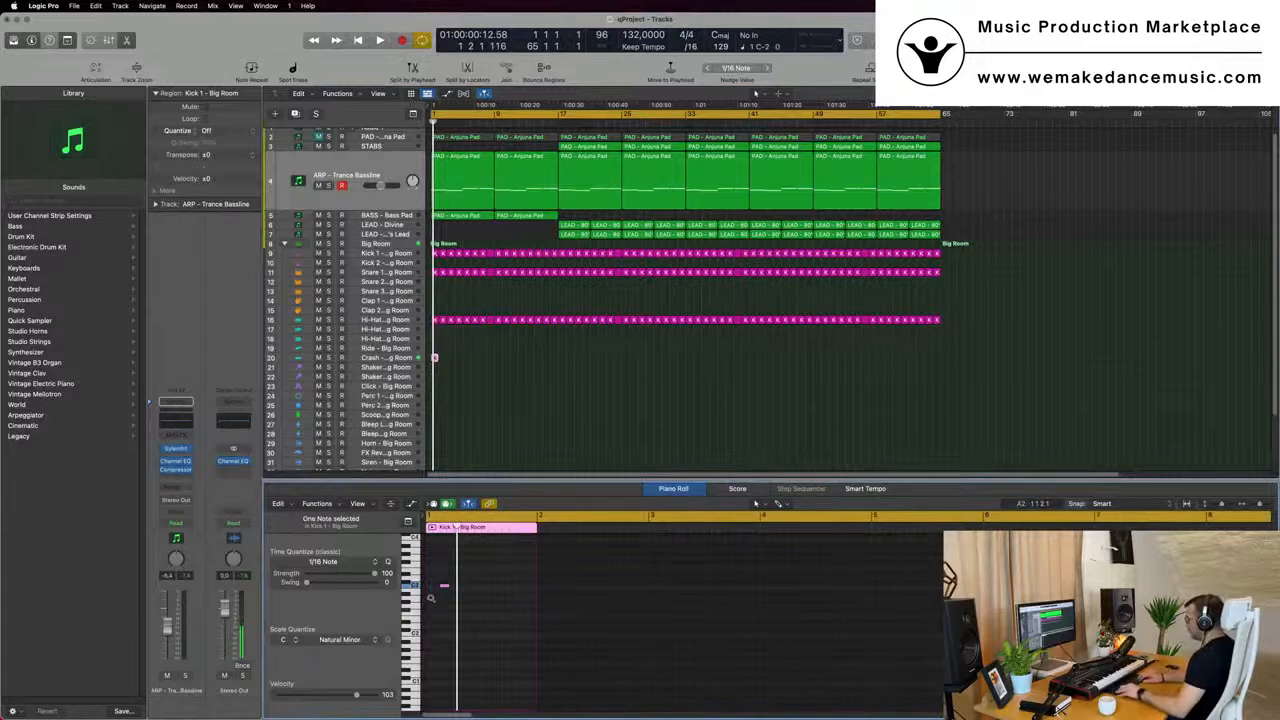
{"action": "key", "text": "space"}
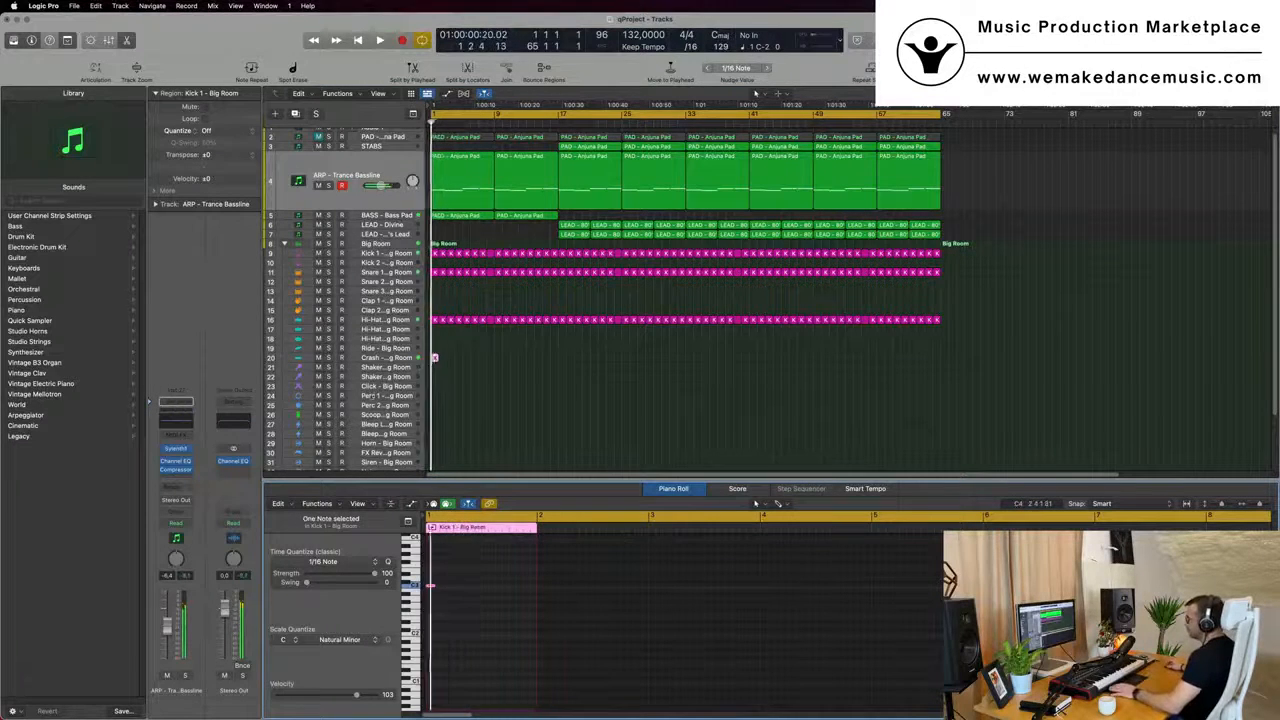
{"action": "left_click", "coordinate": [385, 358]}
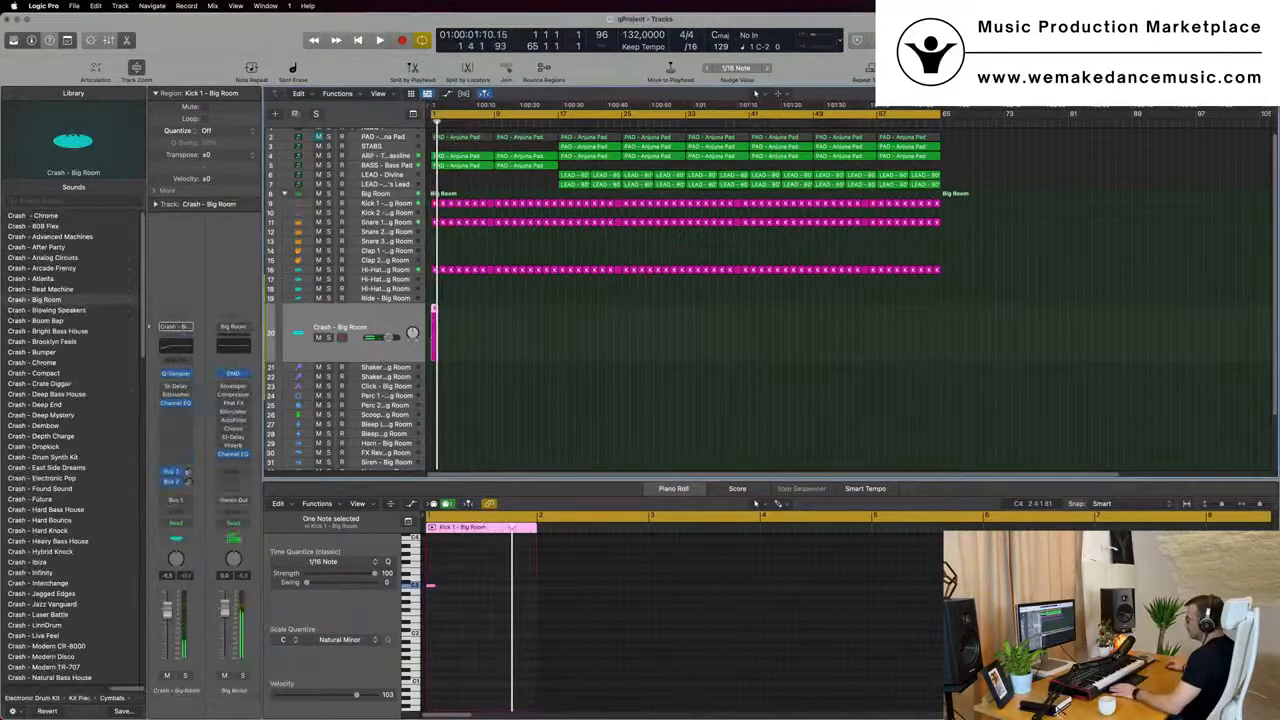
Lower the Crash - Big Room track's volume to about -10.2 dB and replay the opening bars
{"action": "key", "text": "space"}
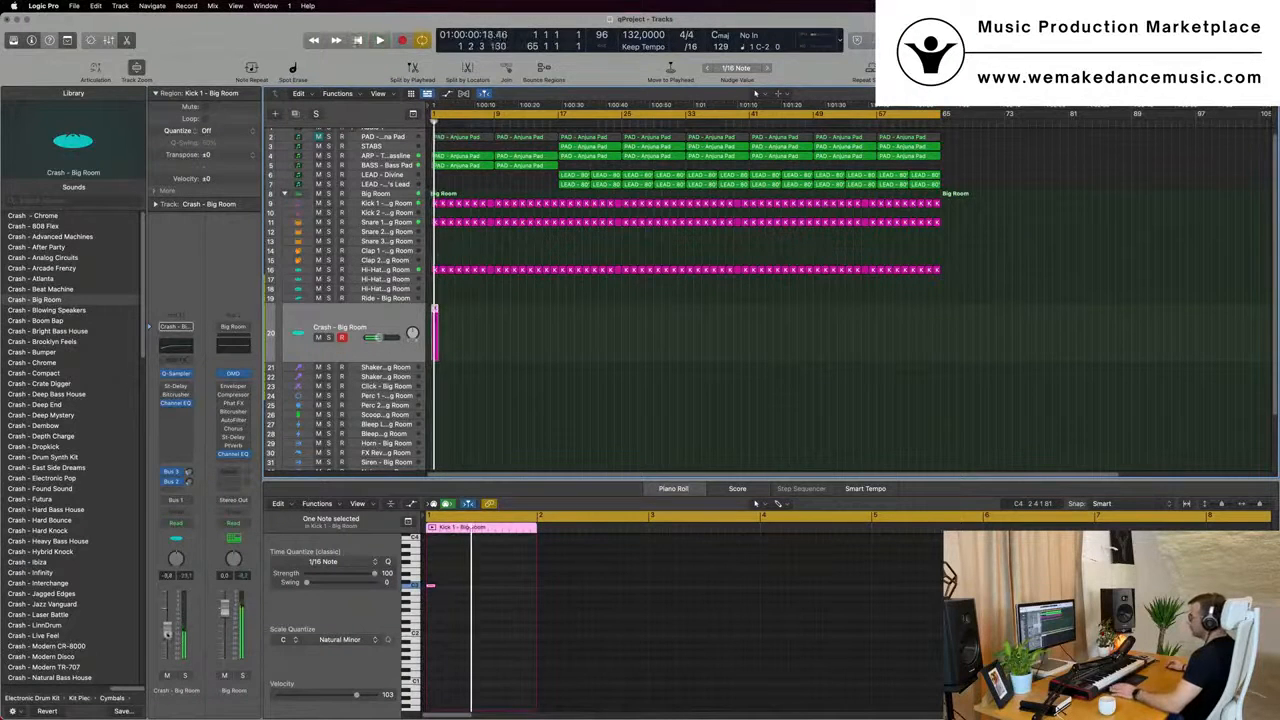
{"action": "key", "text": "space"}
{"action": "scroll", "coordinate": [551, 349], "scroll_direction": "up", "scroll_amount": 3}
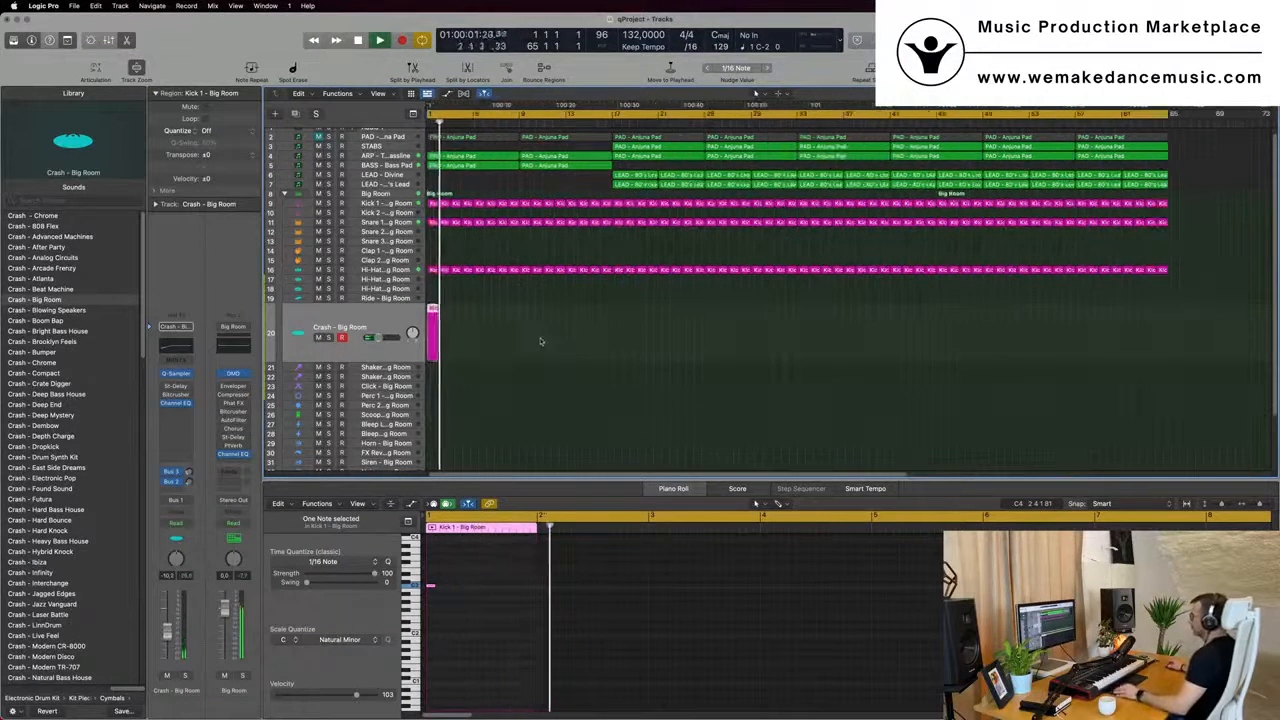
{"action": "scroll", "coordinate": [545, 268], "scroll_direction": "up", "scroll_amount": 1}
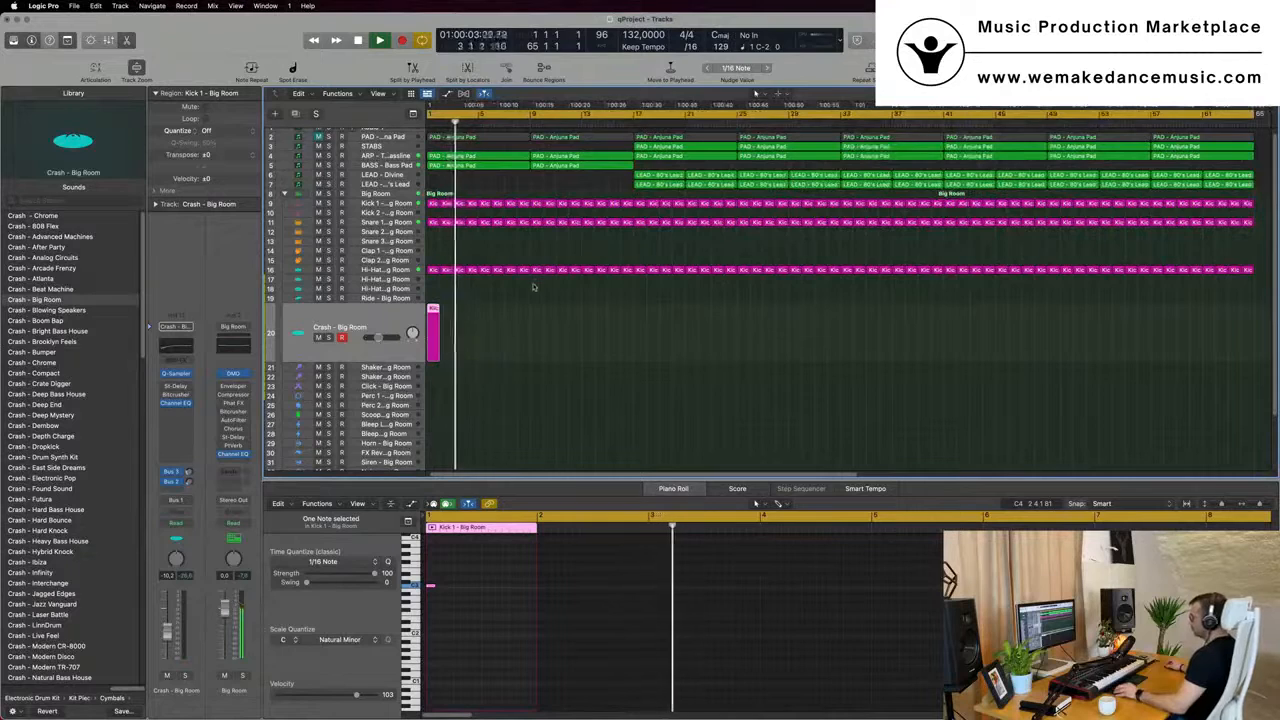
{"action": "scroll", "coordinate": [520, 272], "scroll_direction": "down", "scroll_amount": 1}
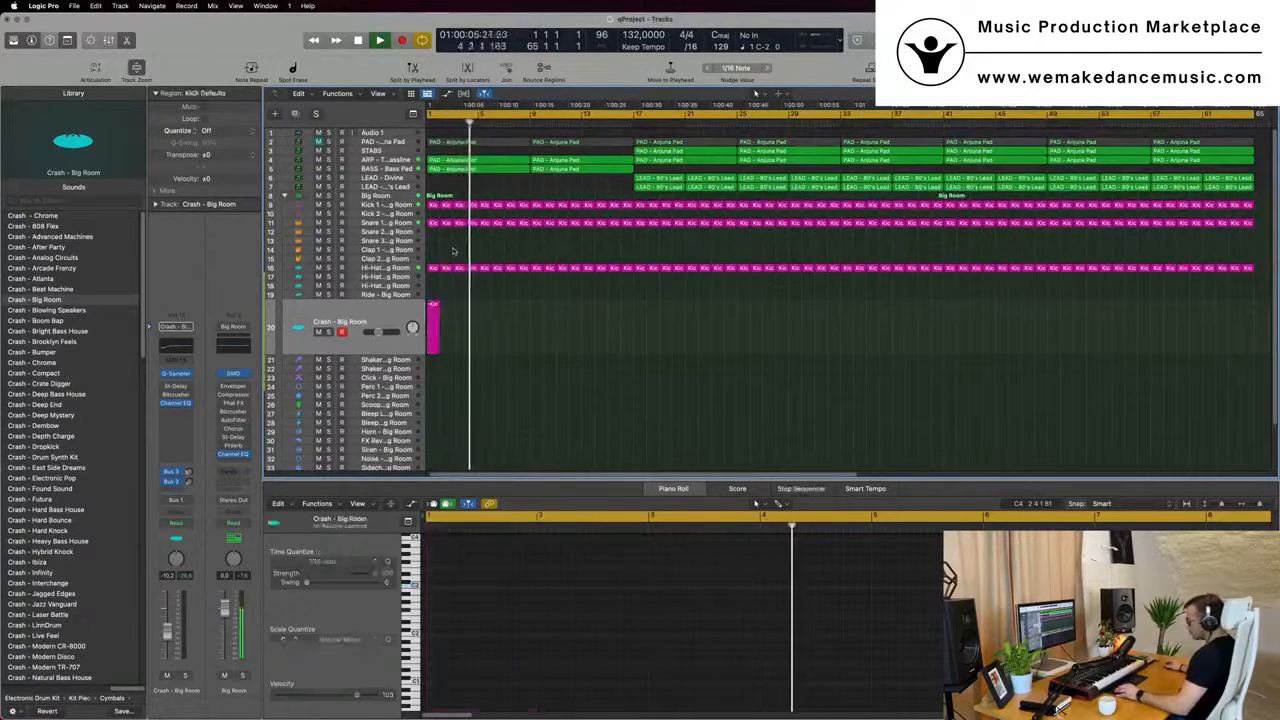
Name and color all regions in the arrangement by their tracks, and clear the selection
{"action": "key", "text": "super+a"}
{"action": "right_click", "coordinate": [522, 206]}
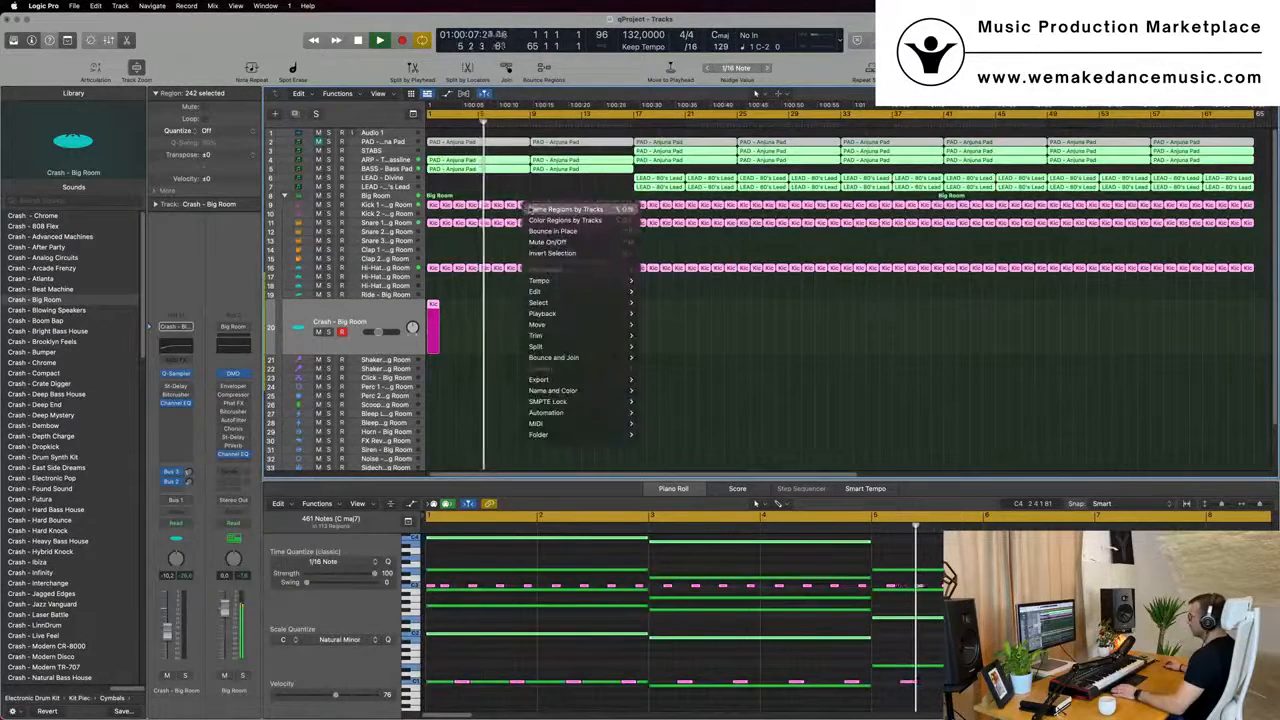
{"action": "left_click", "coordinate": [575, 210]}
{"action": "right_click", "coordinate": [541, 208]}
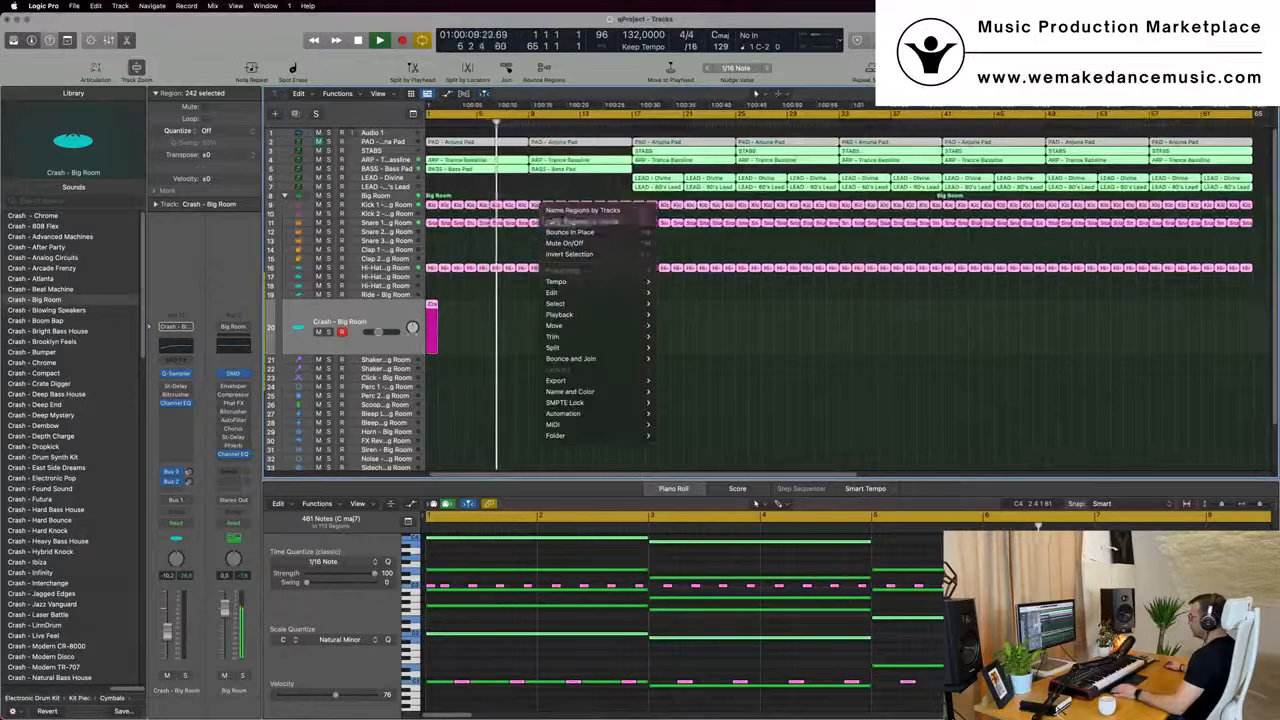
{"action": "left_click", "coordinate": [580, 221]}
{"action": "left_click", "coordinate": [469, 330]}
{"action": "scroll", "coordinate": [469, 328], "scroll_direction": "down", "scroll_amount": 3}
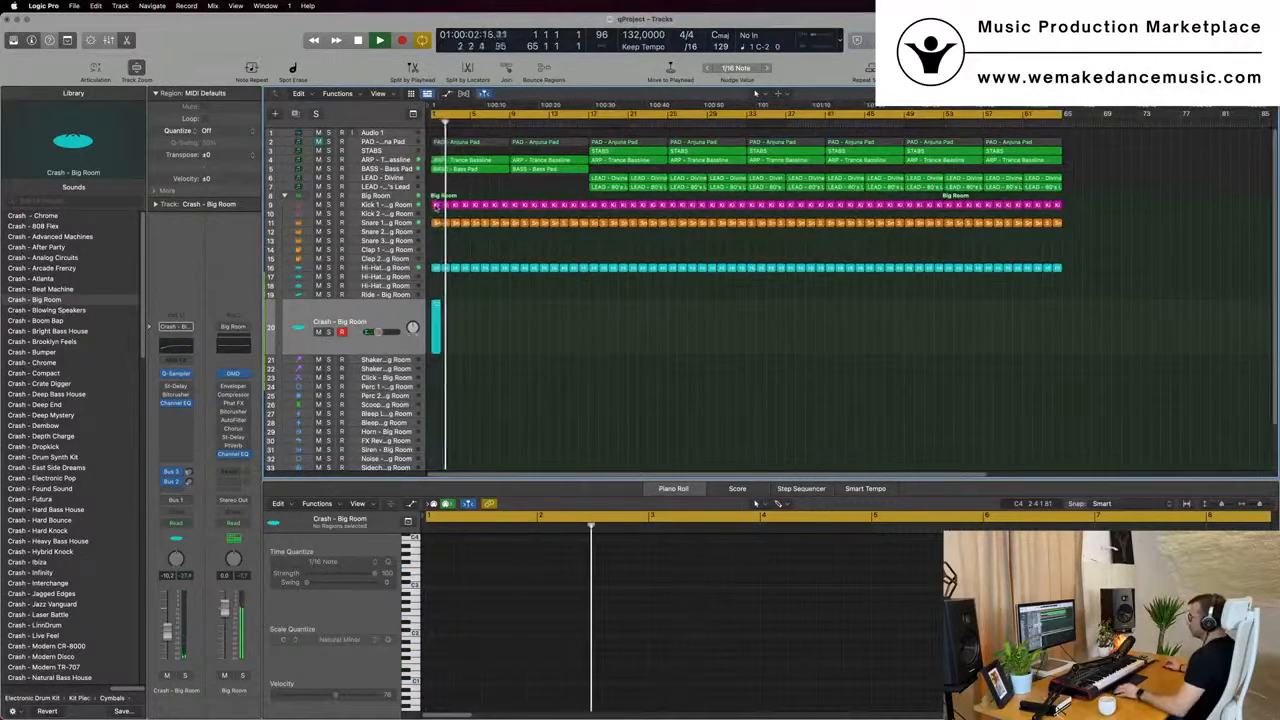
Copy the first Kick 1 region onto the Shaker 2 track at bar 1 and fill its bar with 16 repeated notes
{"action": "left_click_drag", "start_coordinate": [437, 206], "coordinate": [437, 379]}
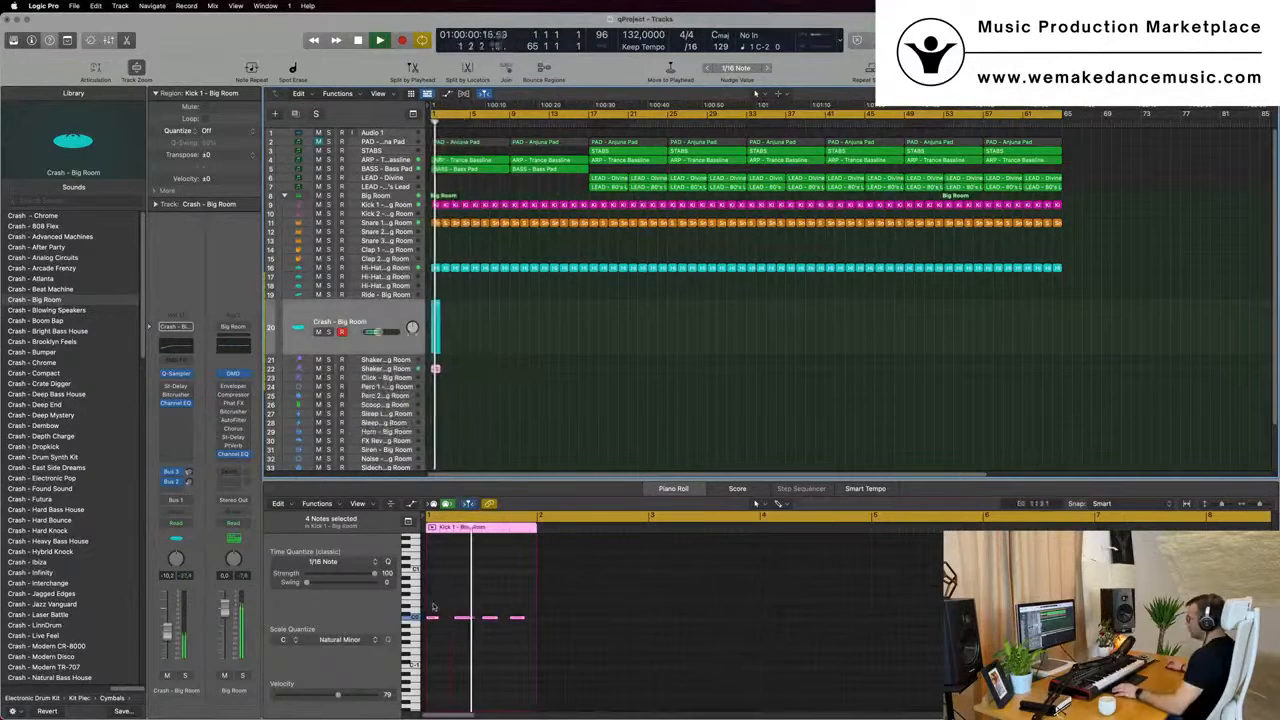
{"action": "left_click_drag", "start_coordinate": [434, 607], "coordinate": [563, 617]}
{"action": "key", "text": "super+Right"}
{"action": "key", "text": "super+Right"}
{"action": "left_click_drag", "start_coordinate": [432, 621], "coordinate": [466, 614]}
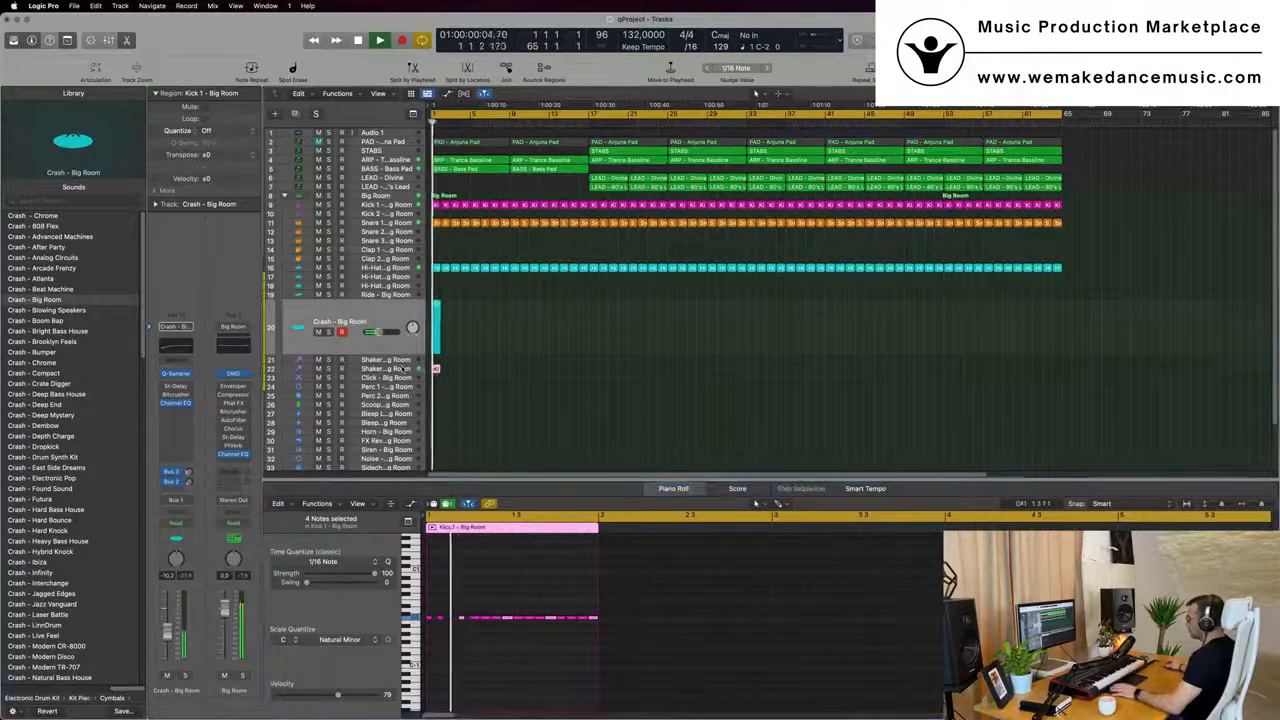
Transpose all 16 notes of the Shaker 2 region up to the C3 root key
{"action": "left_click", "coordinate": [437, 369]}
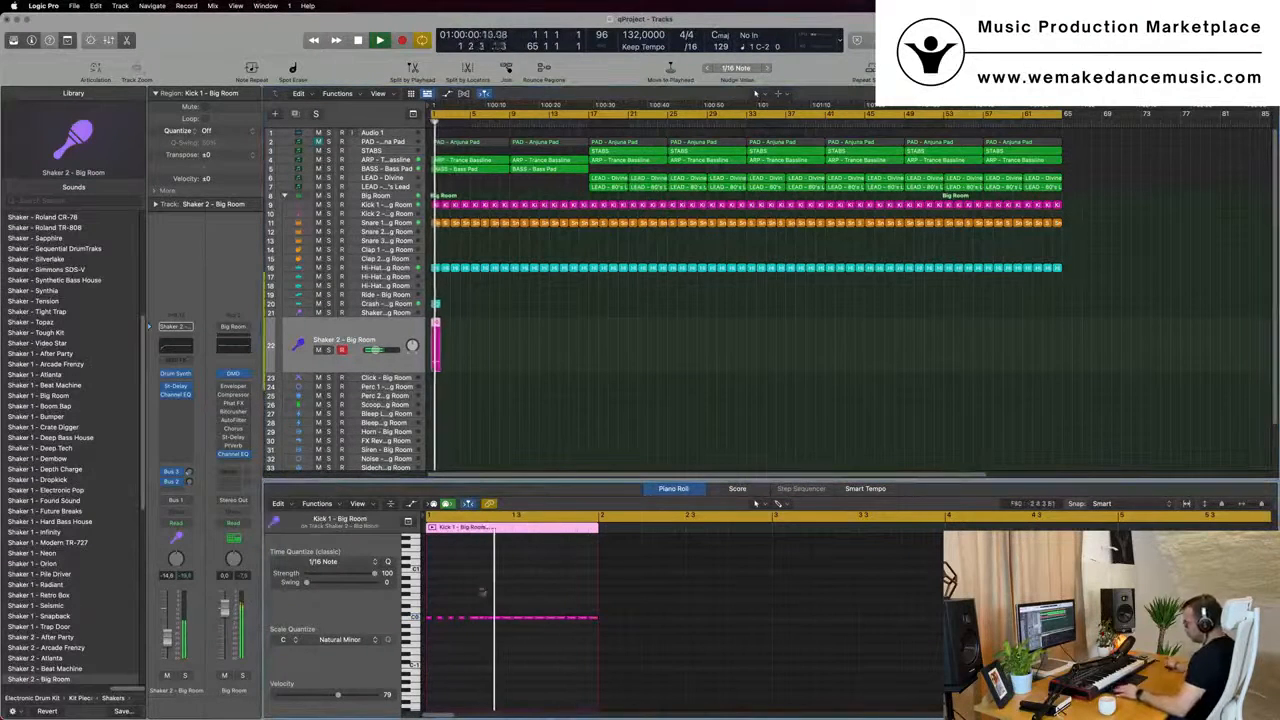
{"action": "key", "text": "super+a"}
{"action": "scroll", "coordinate": [481, 590], "scroll_direction": "down", "scroll_amount": 3}
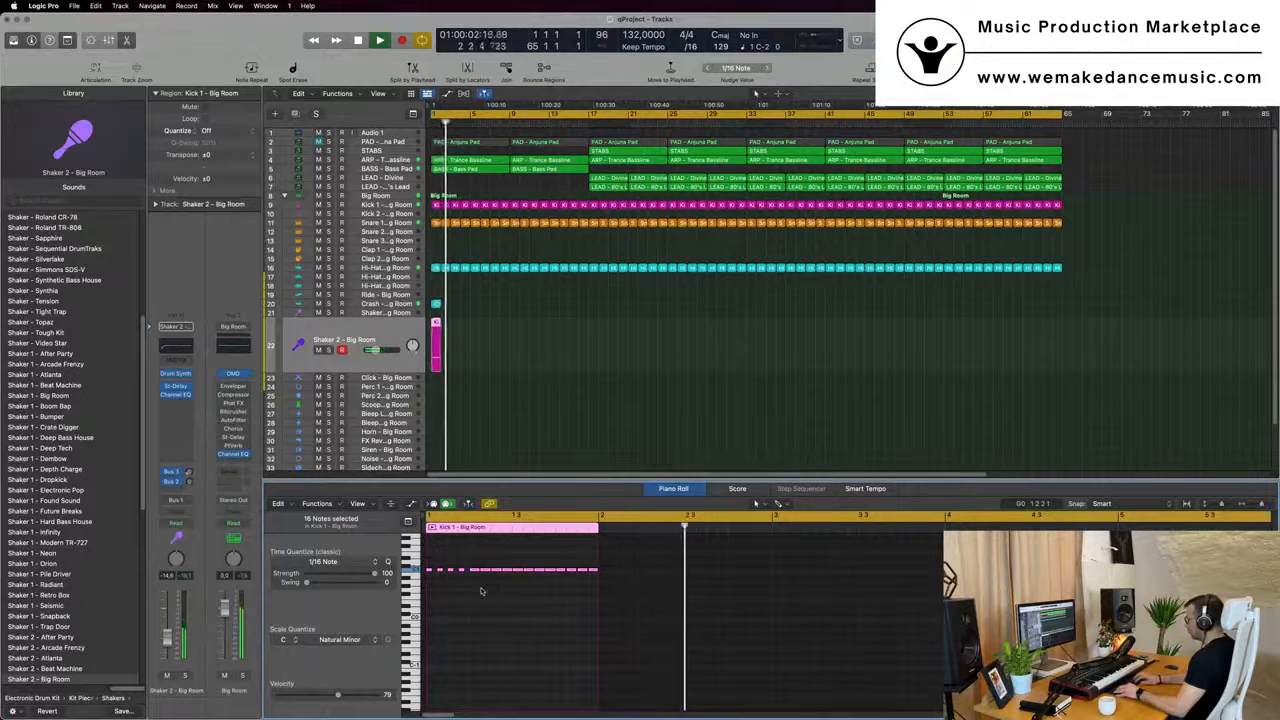
{"action": "key", "text": "Delete"}
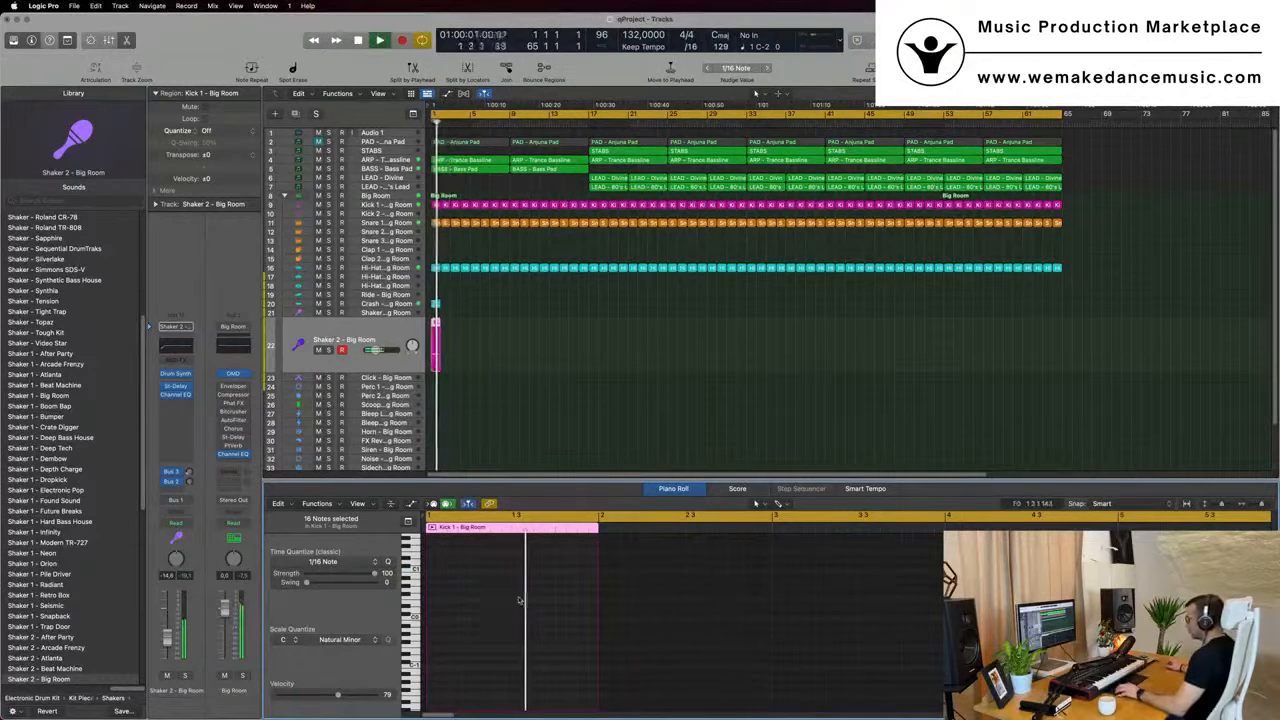
{"action": "scroll", "coordinate": [519, 600], "scroll_direction": "up", "scroll_amount": 2}
{"action": "scroll", "coordinate": [519, 600], "scroll_direction": "up", "scroll_amount": 3}
{"action": "scroll", "coordinate": [519, 600], "scroll_direction": "up", "scroll_amount": 5}
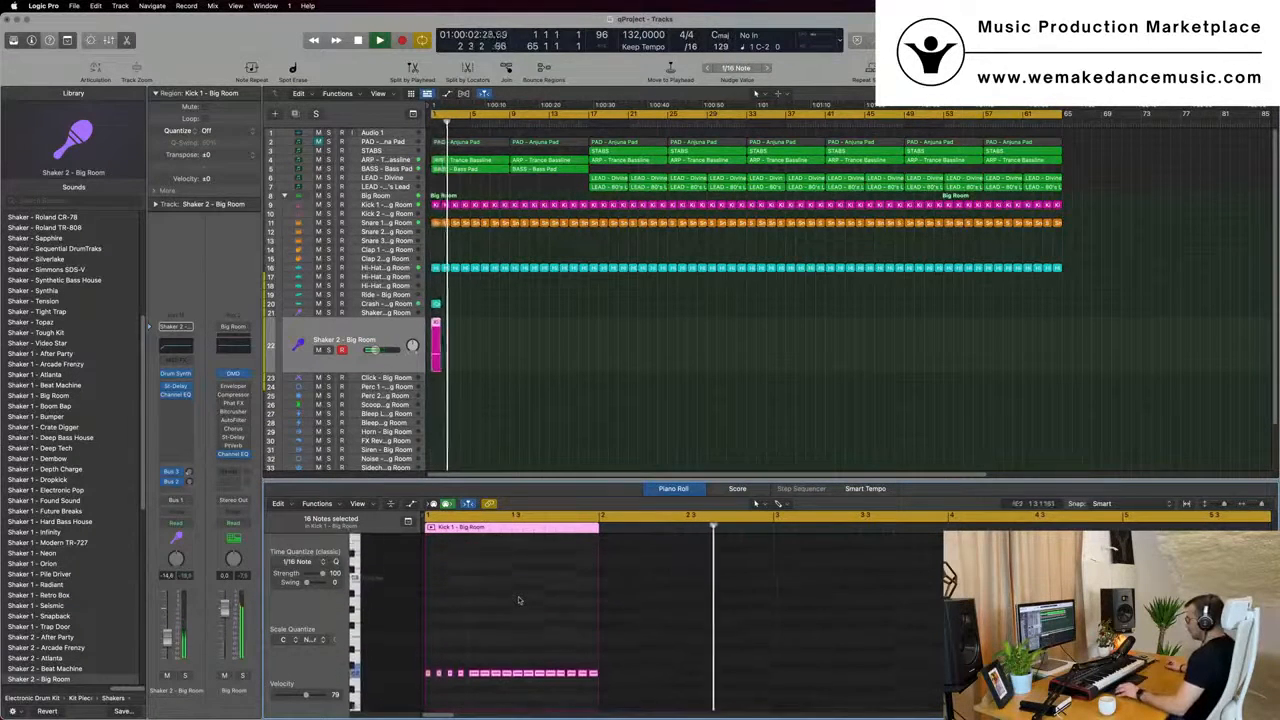
{"action": "scroll", "coordinate": [519, 600], "scroll_direction": "up", "scroll_amount": 1}
{"action": "scroll", "coordinate": [519, 597], "scroll_direction": "down", "scroll_amount": 5}
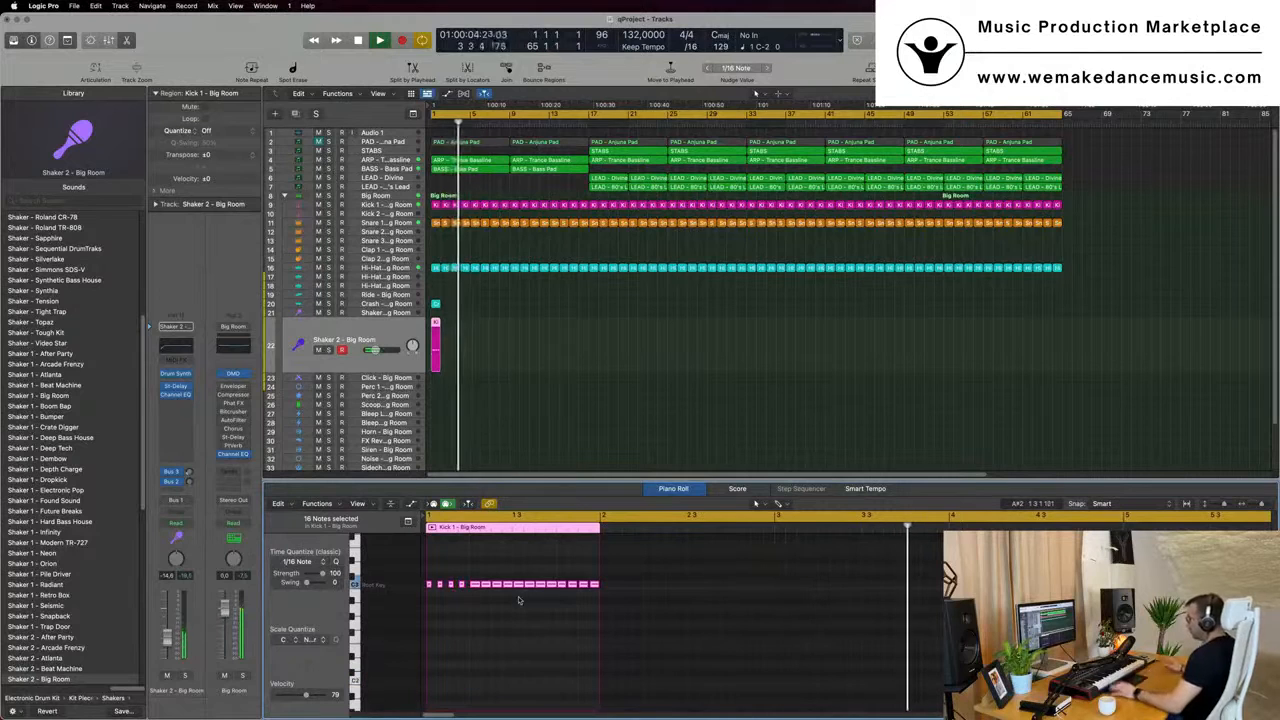
Lower the Shaker 2 - Big Room track's volume while the loop plays
{"action": "left_click", "coordinate": [384, 332]}
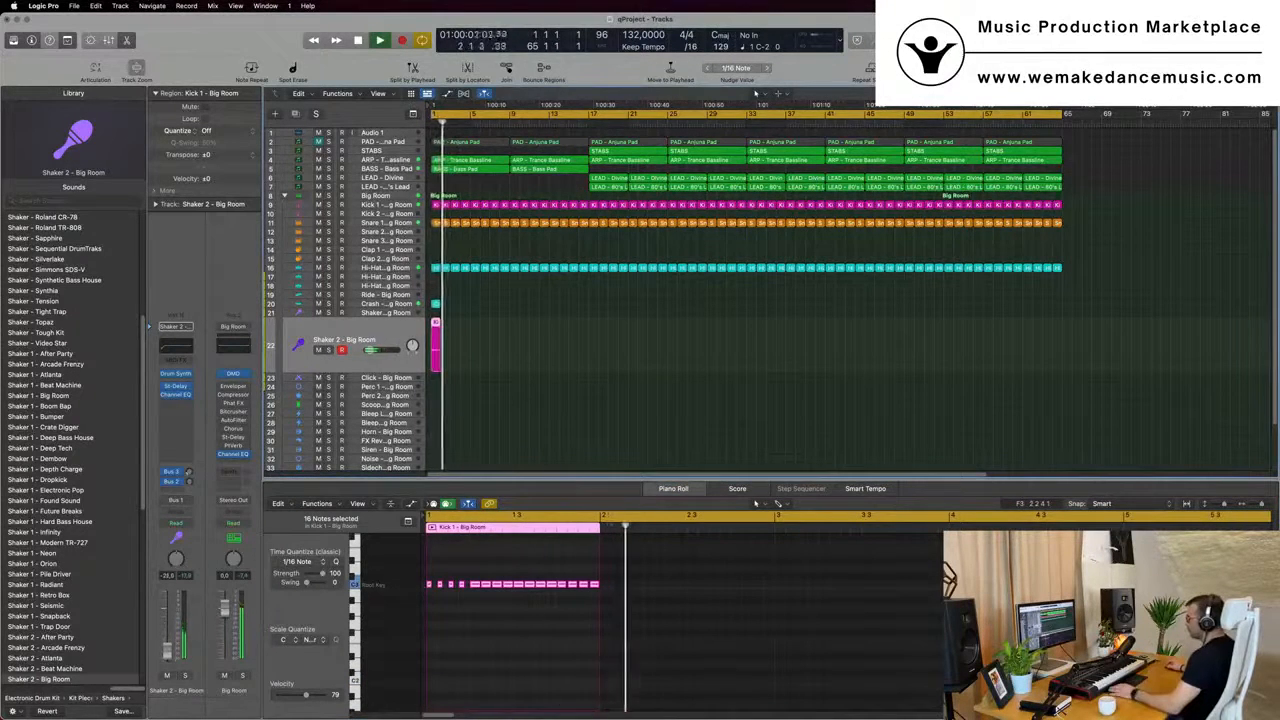
{"action": "left_click_drag", "start_coordinate": [470, 341], "coordinate": [408, 357]}
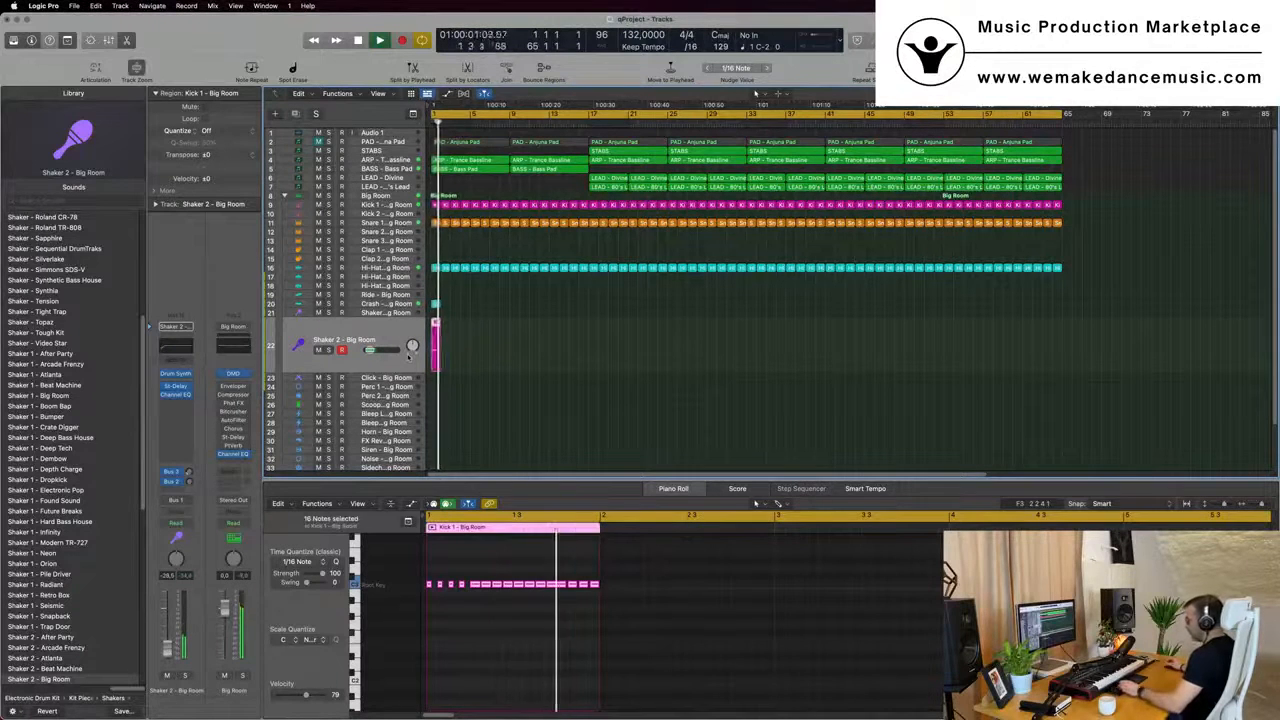
{"action": "left_click_drag", "start_coordinate": [547, 339], "coordinate": [421, 351]}
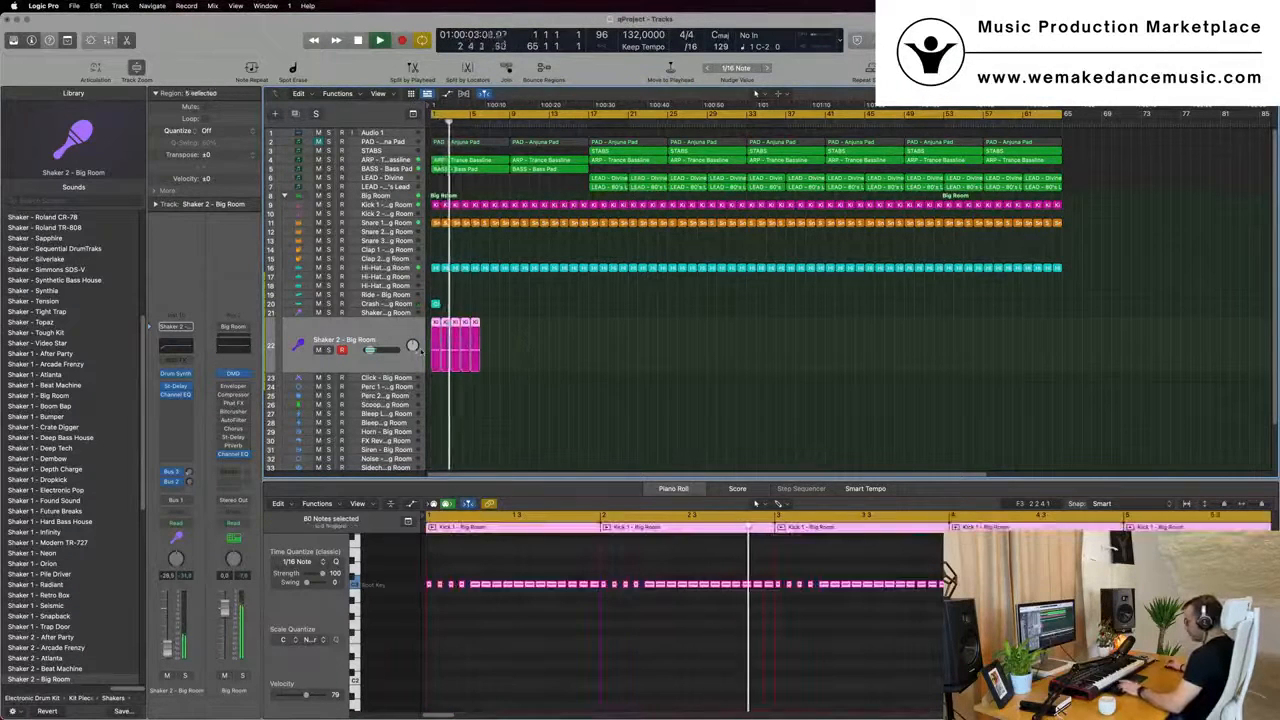
Repeat the Shaker 2 regions back to back to the end of the arrangement near bar 65, and play the result
{"action": "key", "text": "super+r"}
{"action": "key", "text": "super+r"}
{"action": "key", "text": "super+r"}
{"action": "key", "text": "super+r"}
{"action": "key", "text": "super+r"}
{"action": "key", "text": "super+r"}
{"action": "key", "text": "super+r"}
{"action": "key", "text": "super+r"}
{"action": "key", "text": "super+r"}
{"action": "key", "text": "super+r"}
{"action": "key", "text": "super+r"}
{"action": "key", "text": "super+r"}
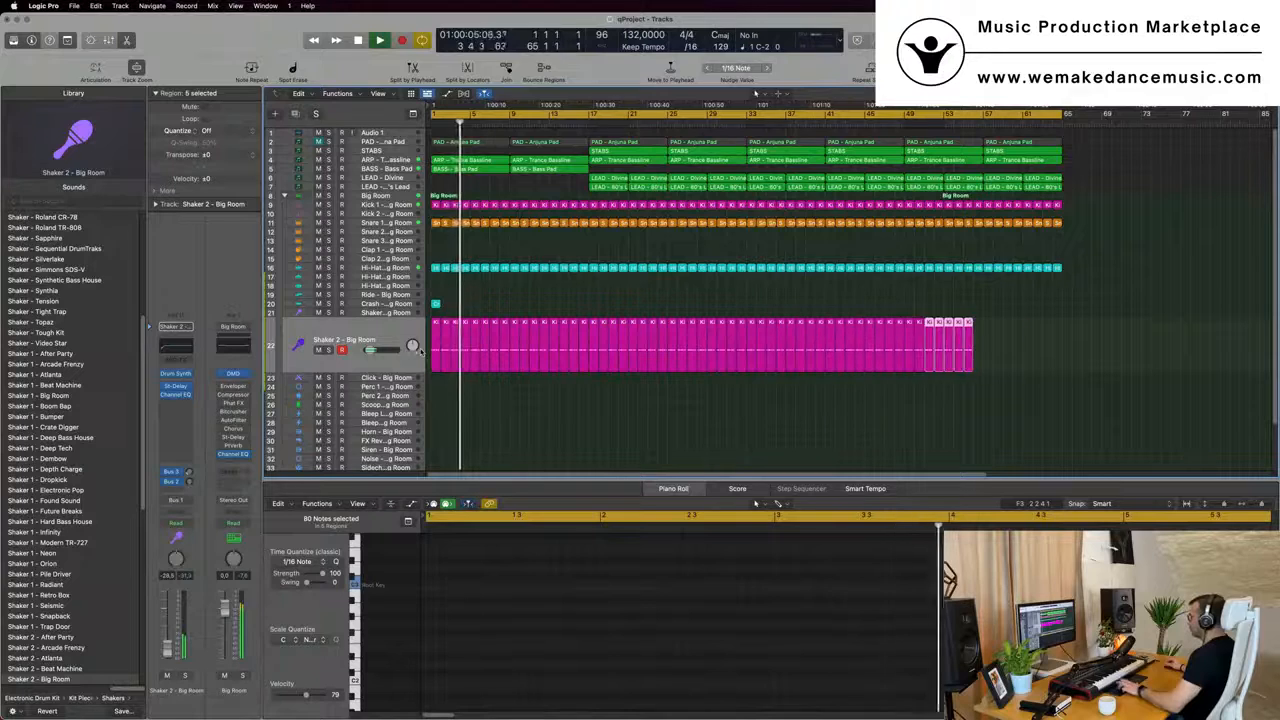
{"action": "left_click", "coordinate": [386, 337]}
{"action": "key", "text": "space"}
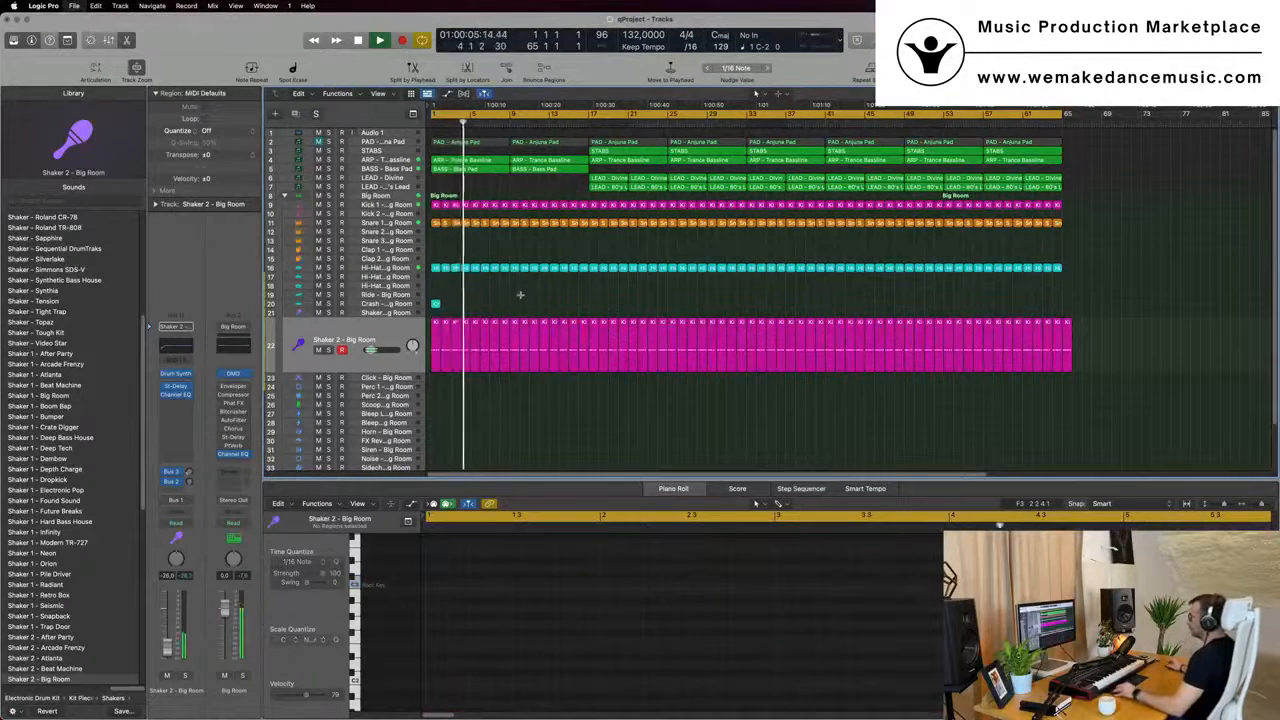
Open Sylenth1 on ARP - Trance Bassline, set the track's automation mode to Touch, nudge the filter cutoff, and close the plug-in
{"action": "scroll", "coordinate": [510, 300], "scroll_direction": "down", "scroll_amount": 3}
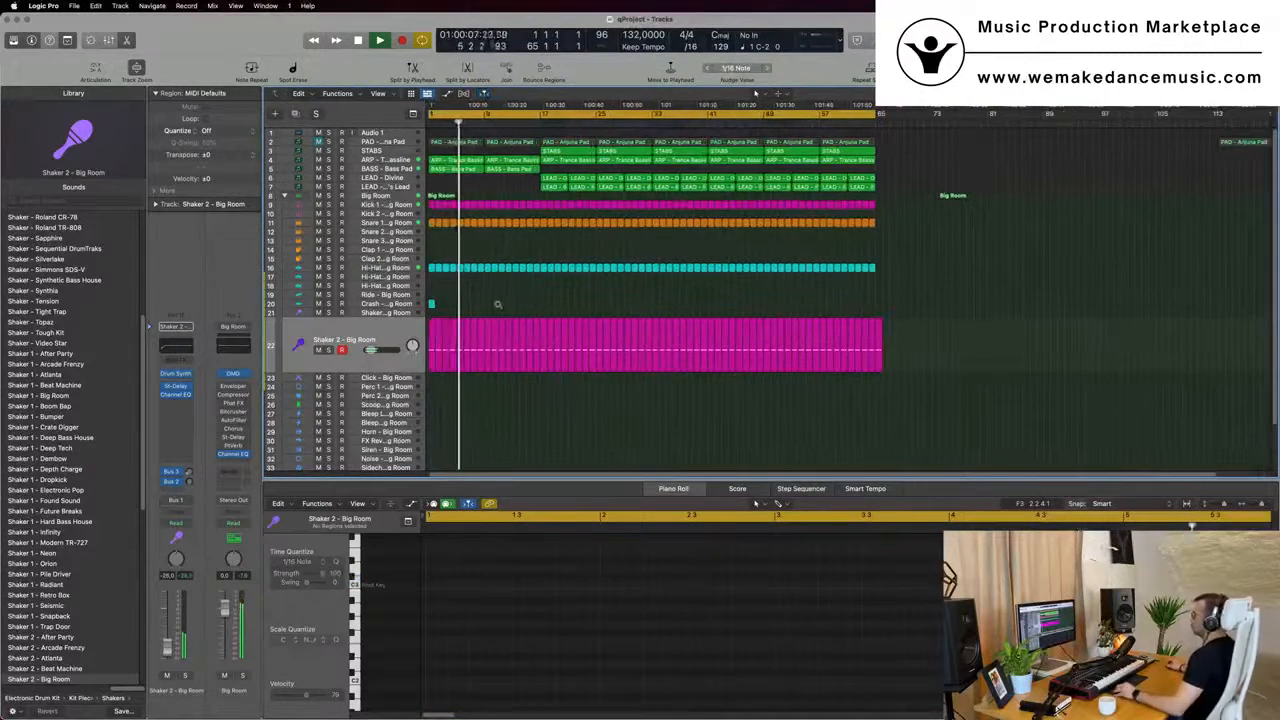
{"action": "scroll", "coordinate": [497, 305], "scroll_direction": "down", "scroll_amount": 1}
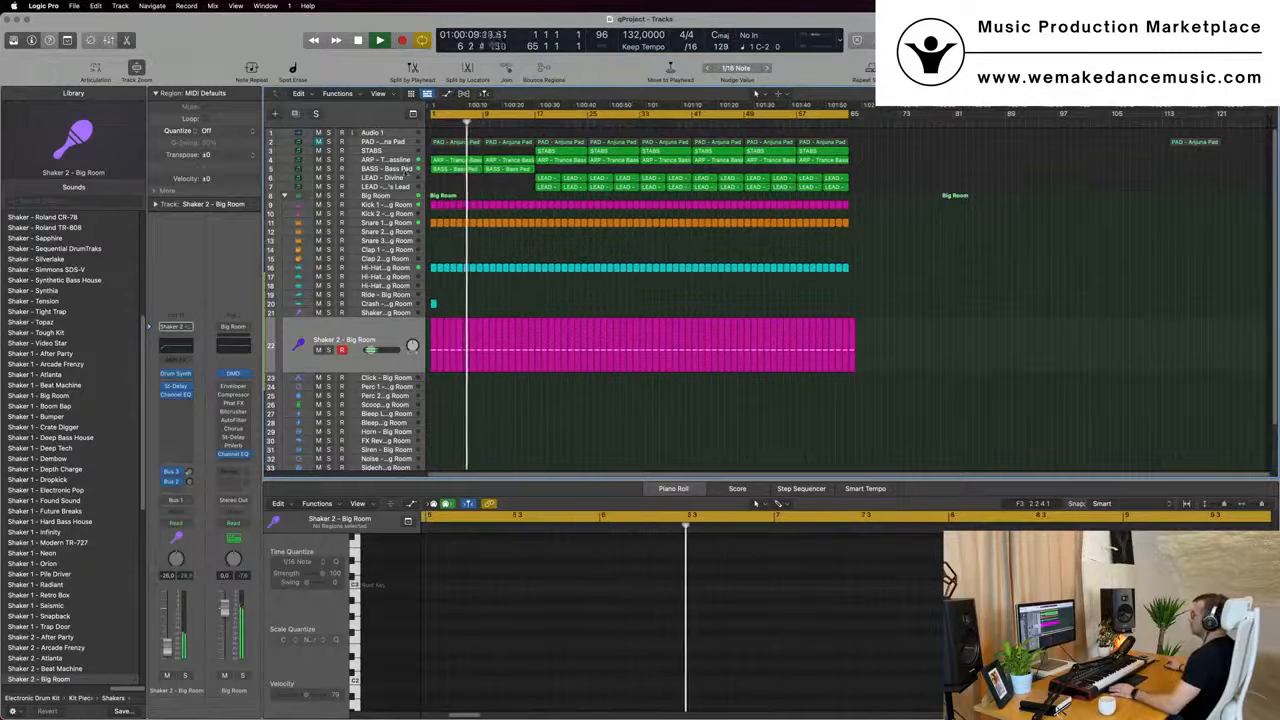
{"action": "left_click", "coordinate": [404, 171]}
{"action": "key", "text": "Return"}
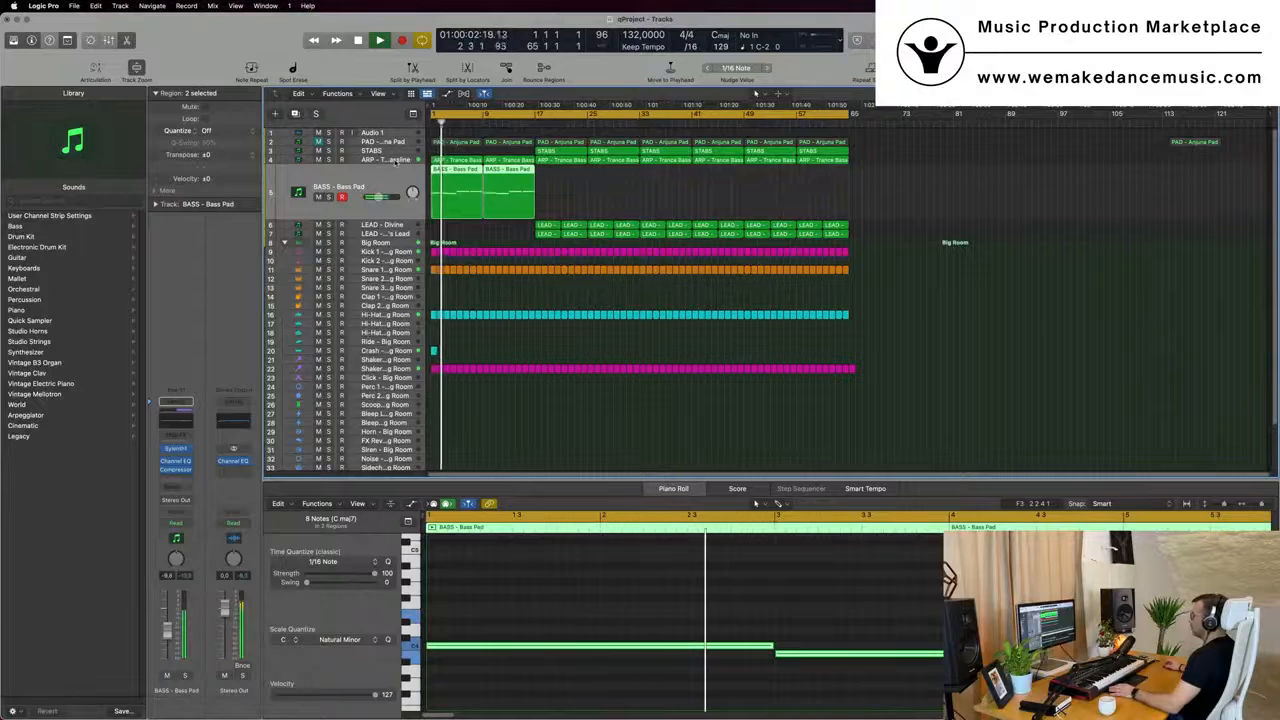
{"action": "left_click", "coordinate": [396, 161]}
{"action": "left_click", "coordinate": [174, 451]}
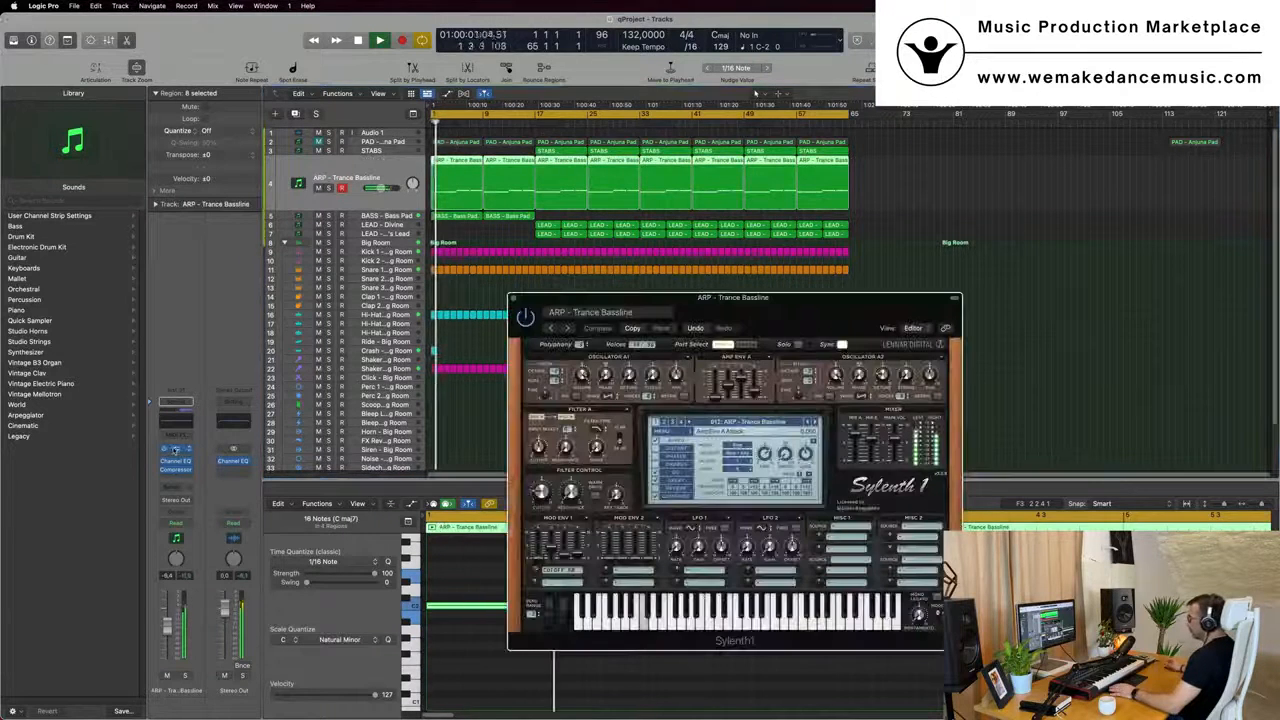
{"action": "left_click", "coordinate": [176, 522]}
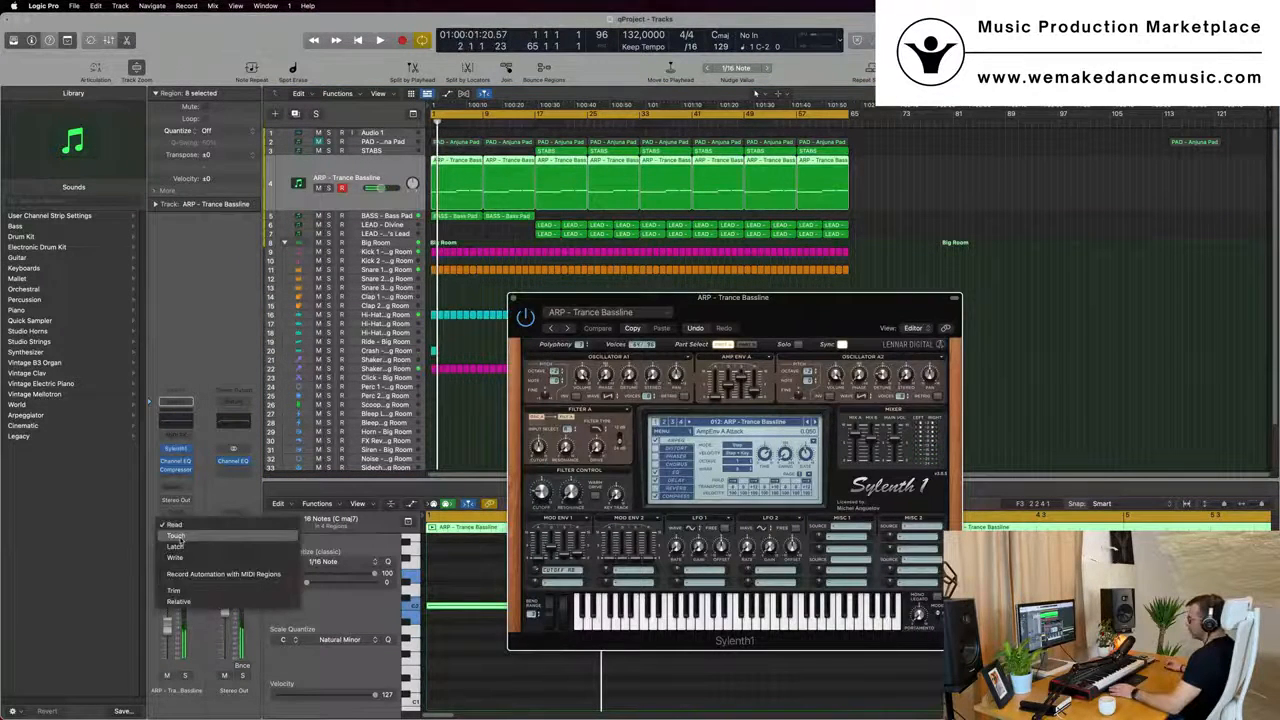
{"action": "left_click", "coordinate": [178, 537]}
{"action": "key", "text": "space"}
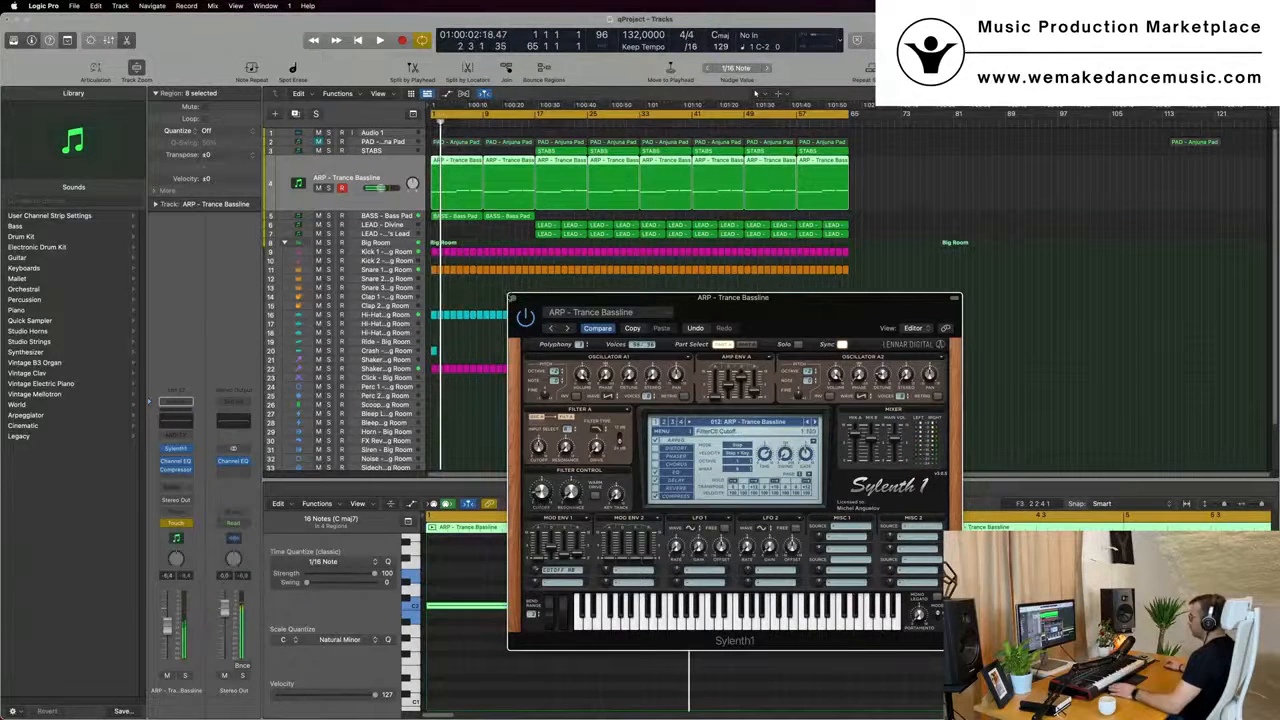
{"action": "key", "text": "super+w"}
Delete the first BASS - Bass Pad region at bar 1 and play from the start
{"action": "left_click", "coordinate": [455, 217]}
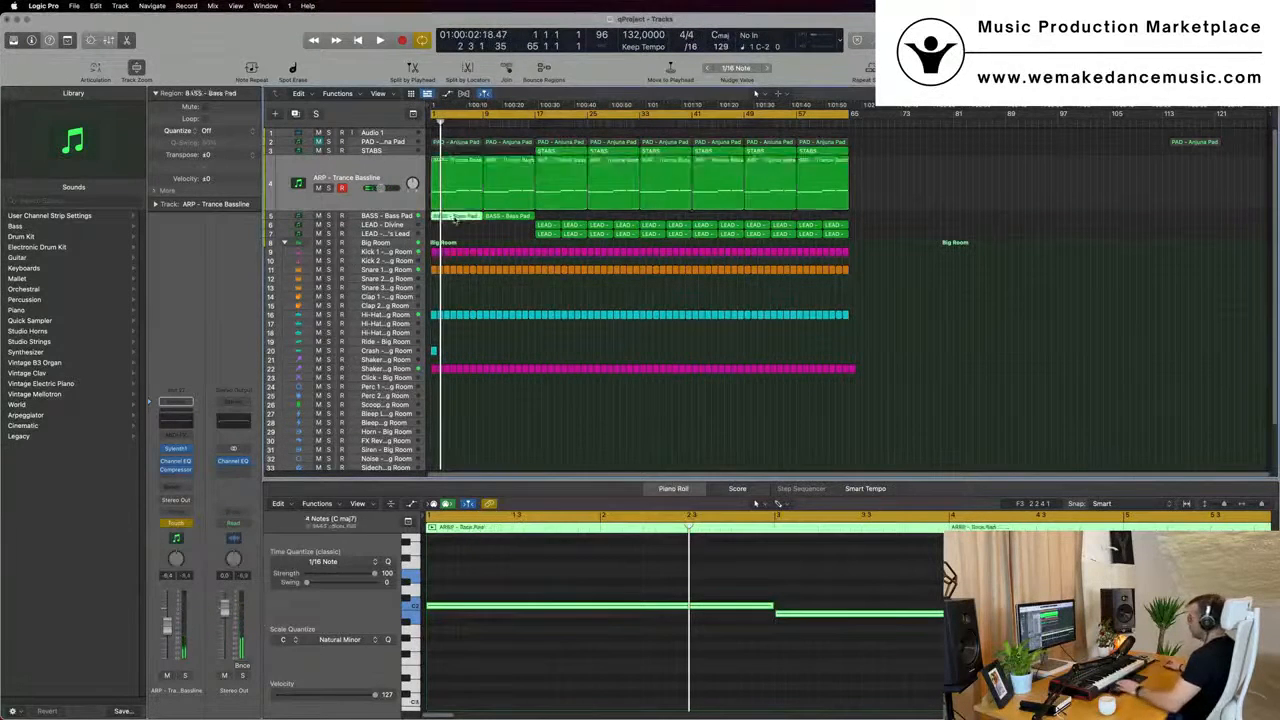
{"action": "key", "text": "Delete"}
{"action": "key", "text": "space"}
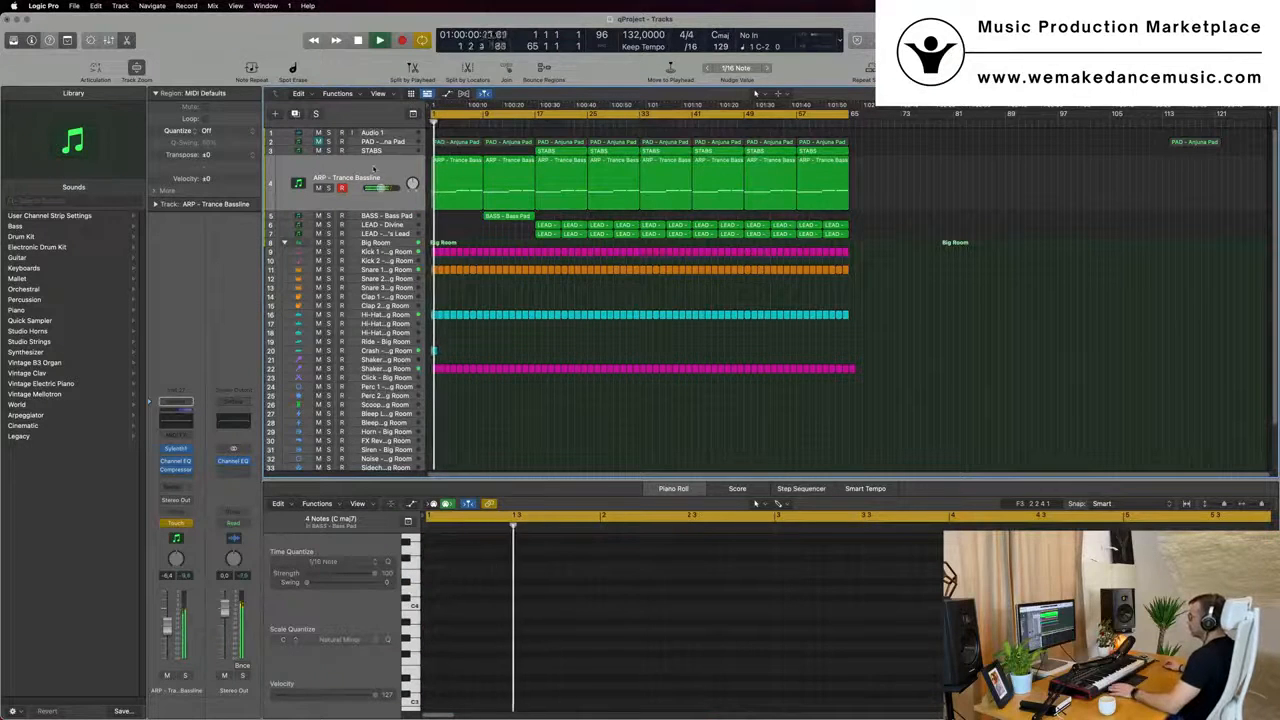
Show automation on ARP - Trance Bassline, set its mode to Read and display the Sylenth1 FilterCtl Cutoff parameter
{"action": "left_click", "coordinate": [377, 177]}
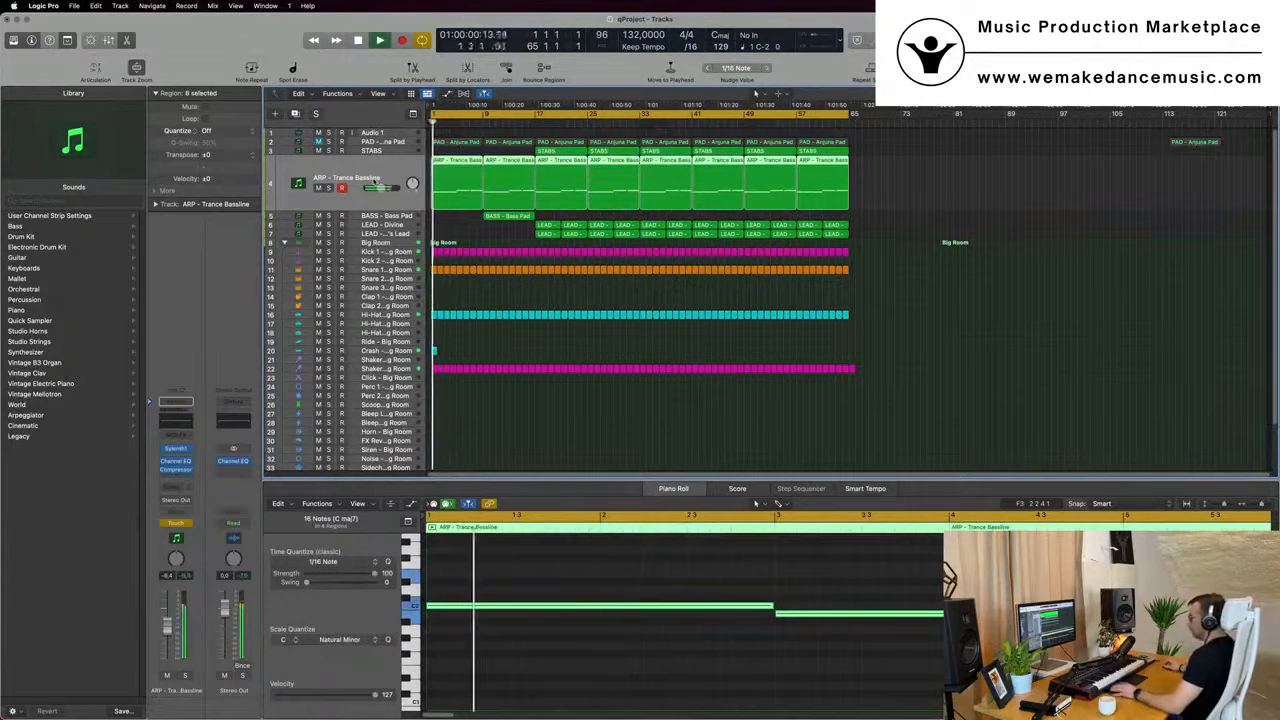
{"action": "key", "text": "a"}
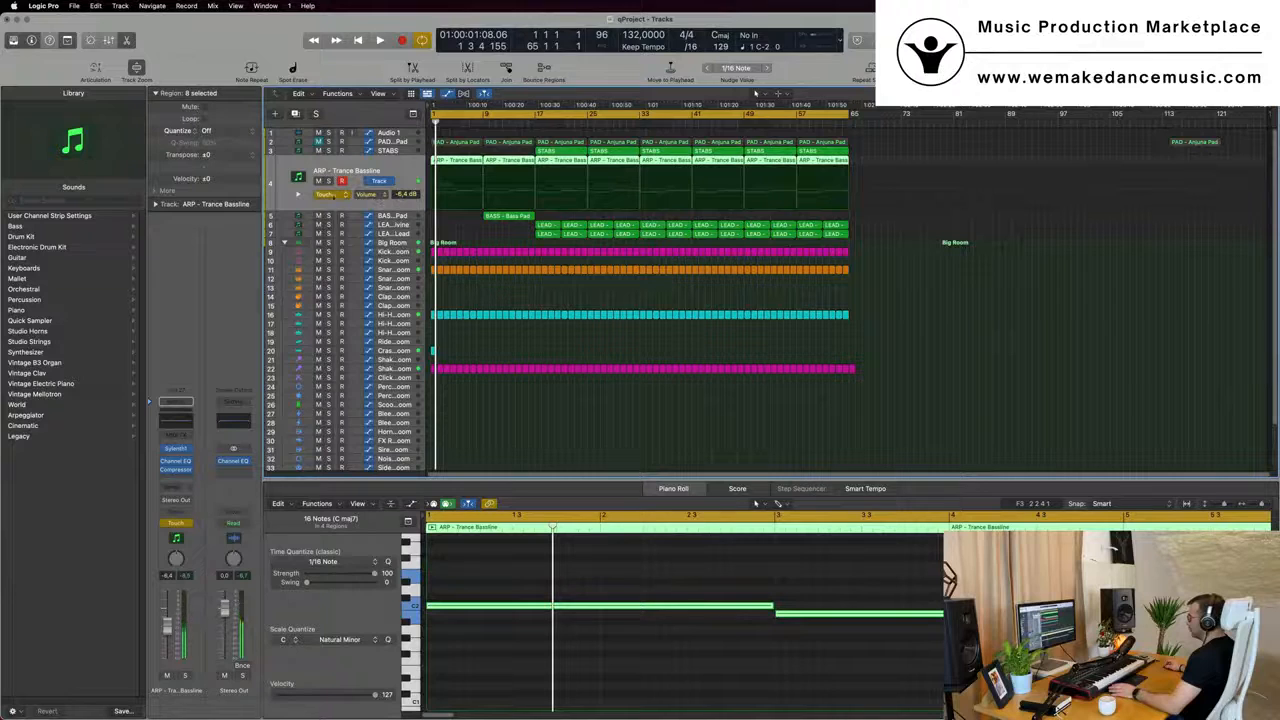
{"action": "left_click", "coordinate": [333, 195]}
{"action": "left_click", "coordinate": [330, 184]}
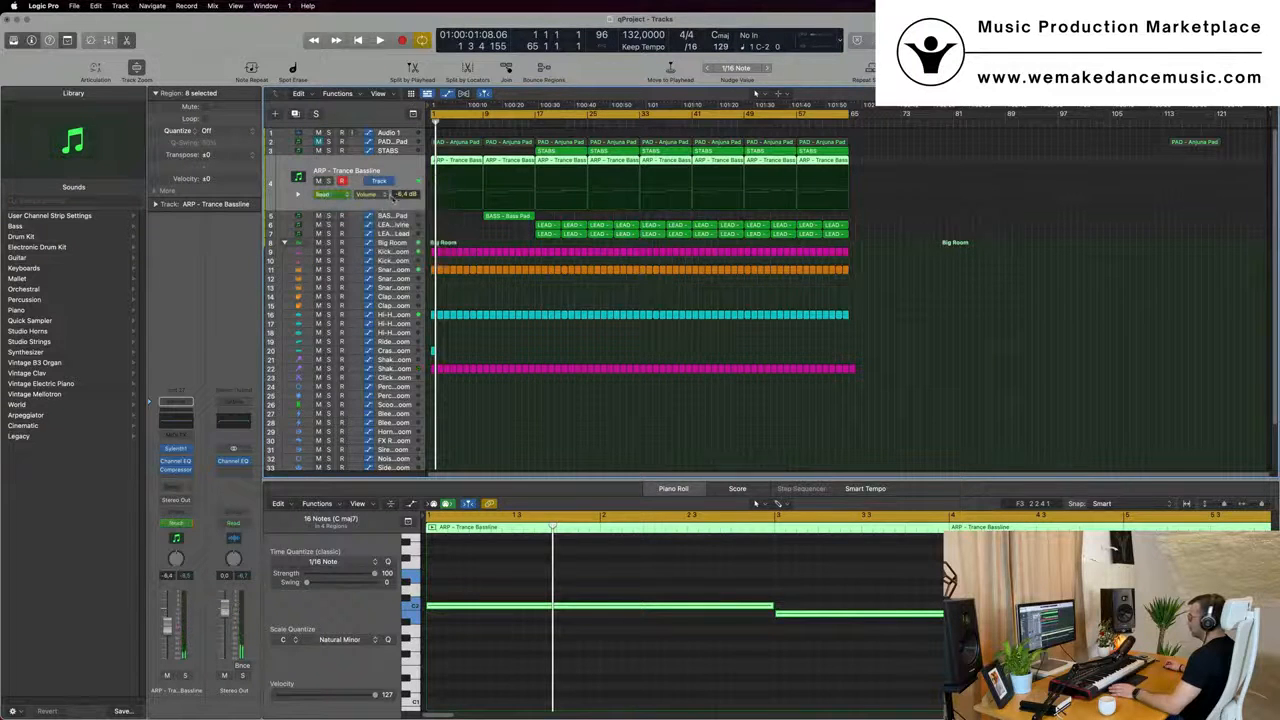
{"action": "left_click", "coordinate": [368, 195]}
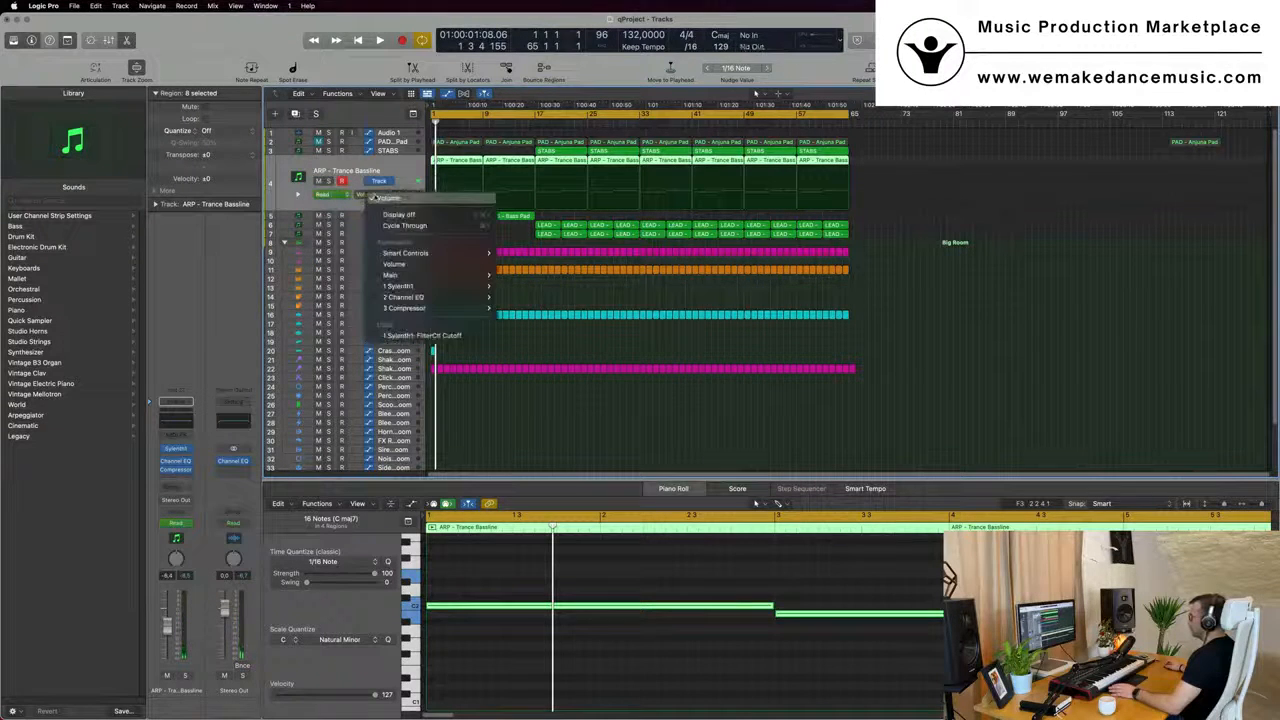
{"action": "left_click", "coordinate": [393, 337]}
Adjust the bassline's filter cutoff automation at bar 1 and add a point at bar 9 during playback
{"action": "key", "text": "space"}
{"action": "left_click", "coordinate": [435, 205]}
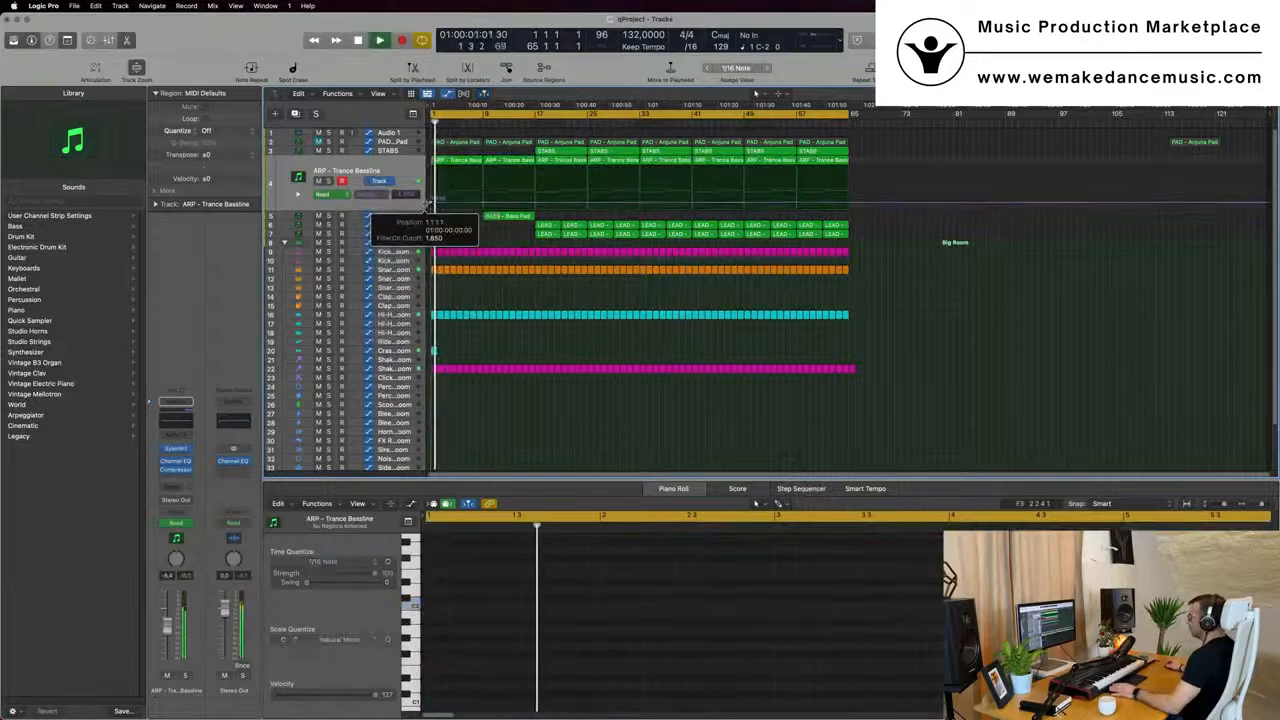
{"action": "left_click", "coordinate": [481, 206]}
{"action": "scroll", "coordinate": [470, 244], "scroll_direction": "up", "scroll_amount": 5}
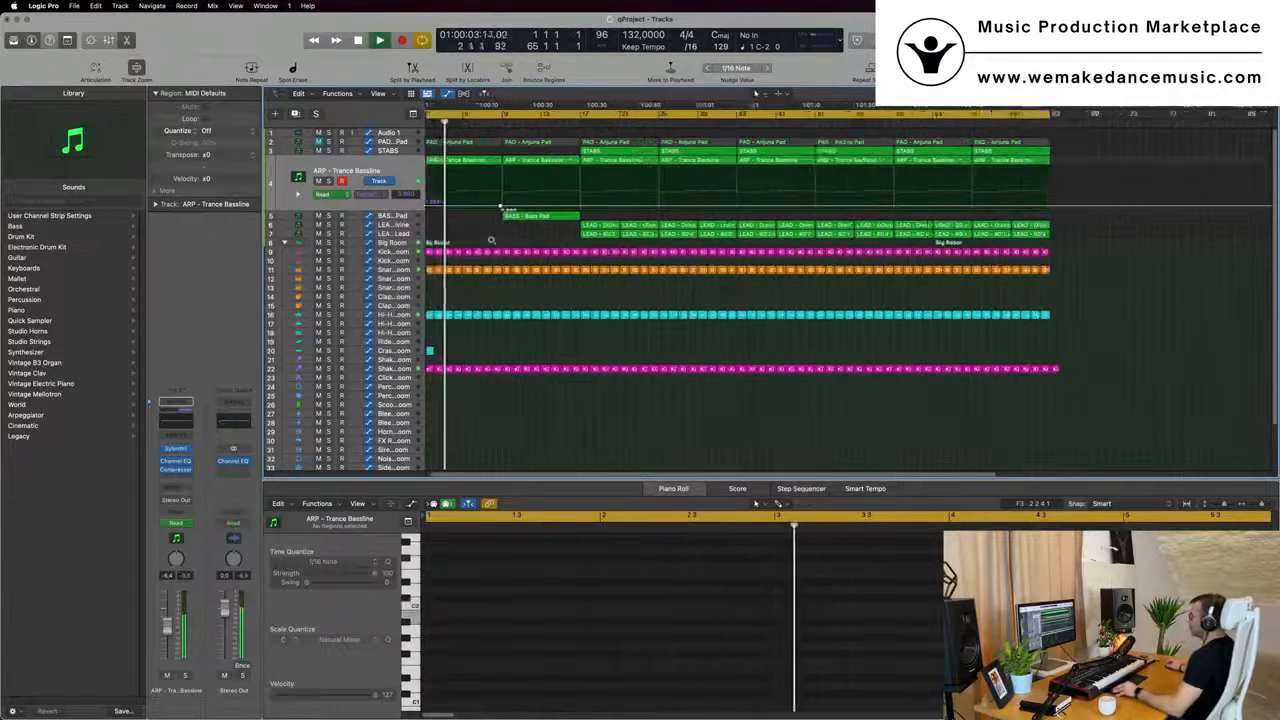
{"action": "scroll", "coordinate": [491, 240], "scroll_direction": "down", "scroll_amount": 5}
Copy the first STABS region from bar 17 to bar 9 on the STABS track
{"action": "left_click", "coordinate": [388, 150]}
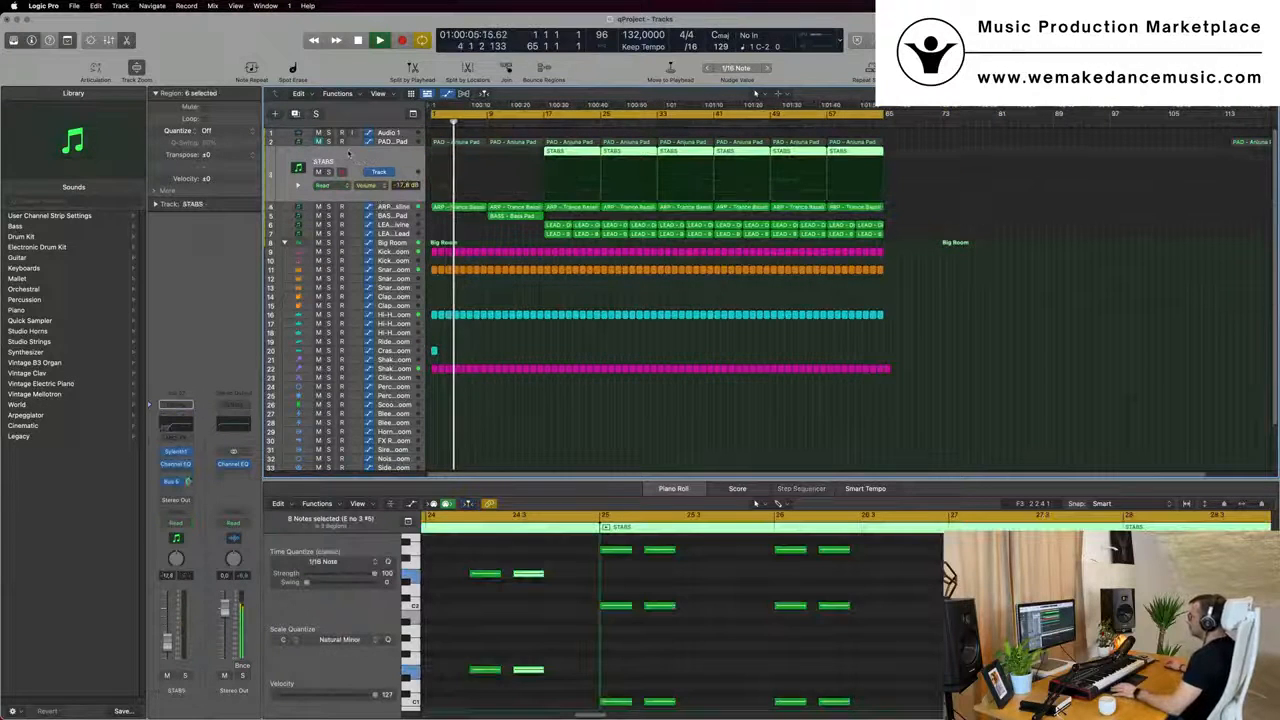
{"action": "left_click", "coordinate": [938, 140]}
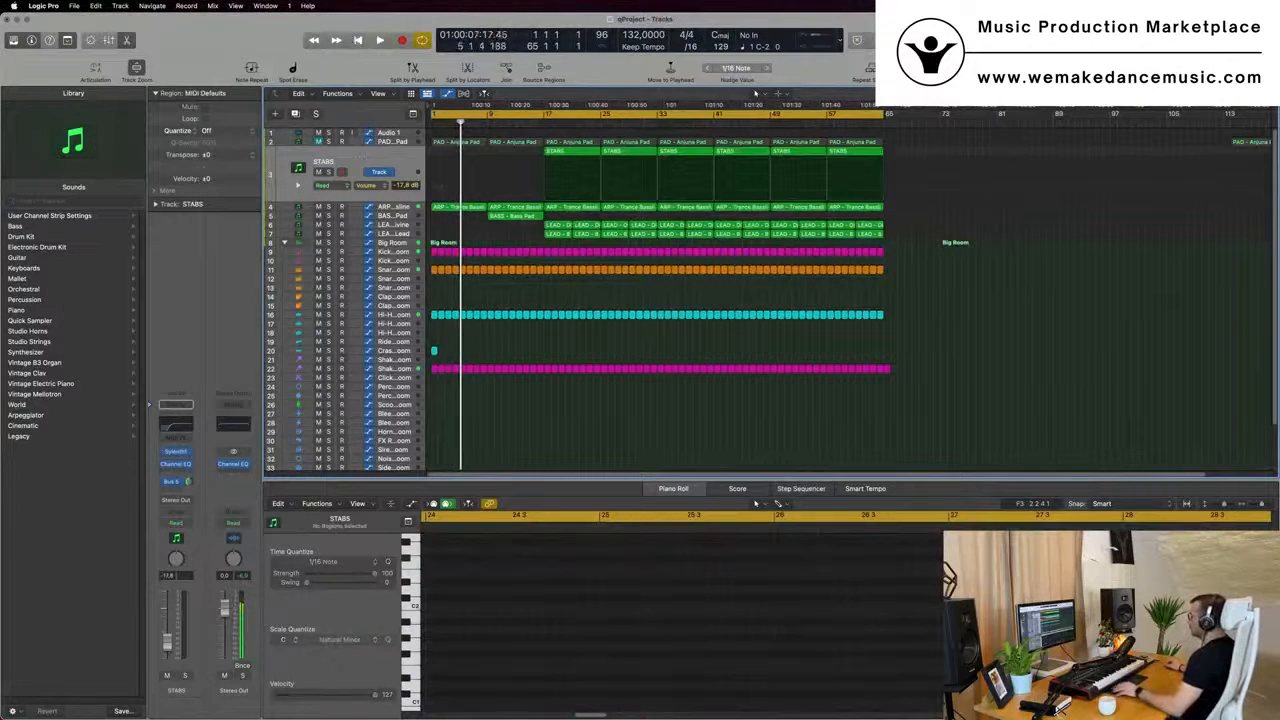
{"action": "left_click", "coordinate": [562, 152]}
{"action": "left_click_drag", "start_coordinate": [557, 152], "coordinate": [500, 152]}
Delete all notes after the opening chord in the STABS region at bar 9
{"action": "scroll", "coordinate": [477, 646], "scroll_direction": "down", "scroll_amount": 6}
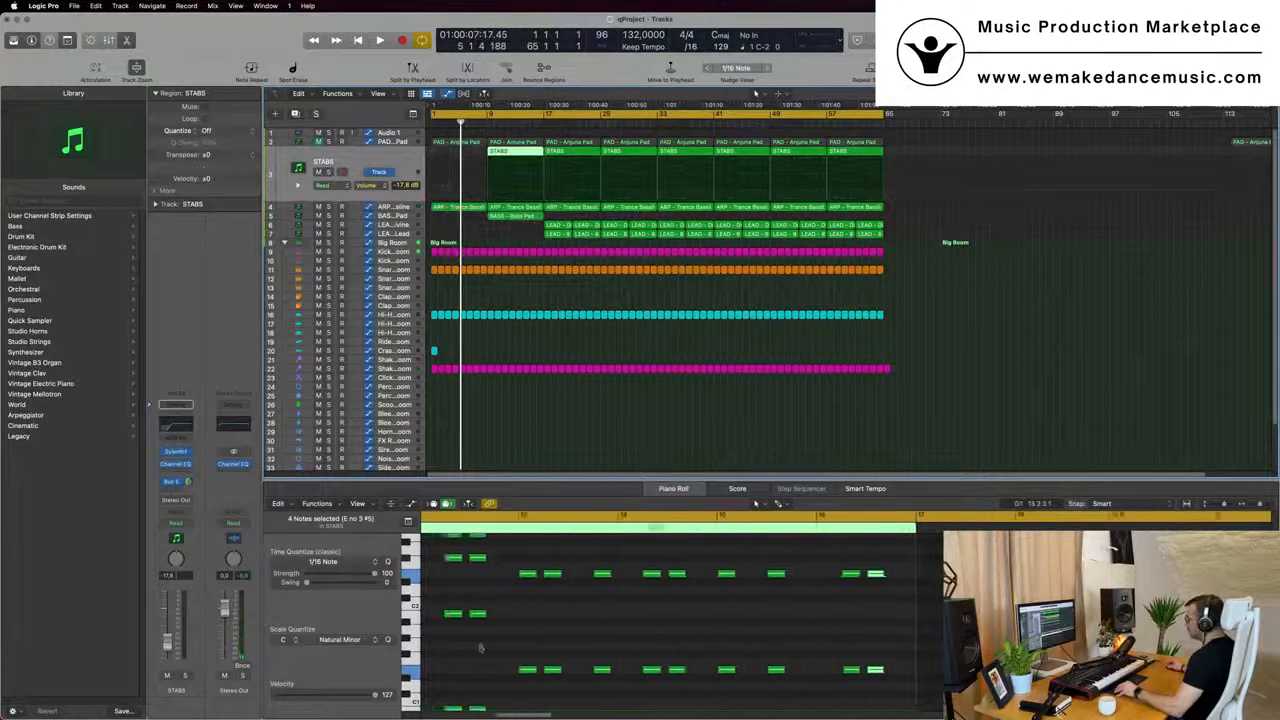
{"action": "scroll", "coordinate": [480, 646], "scroll_direction": "down", "scroll_amount": 1}
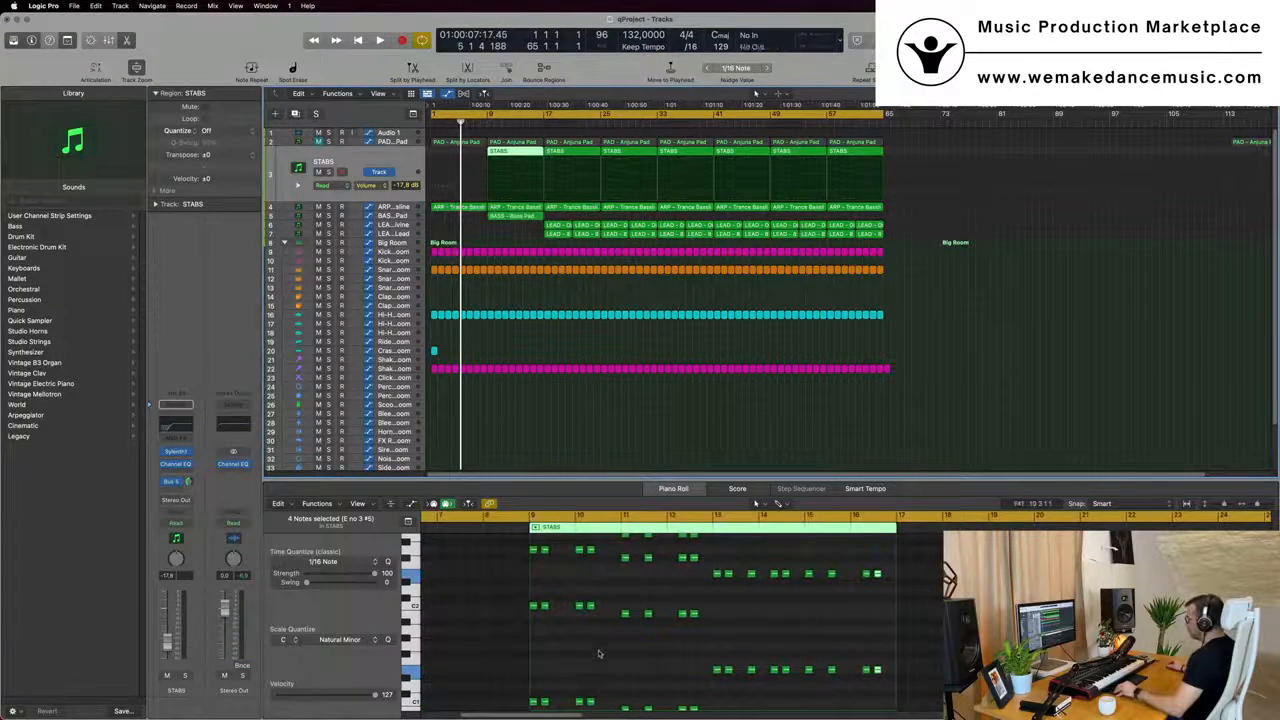
{"action": "scroll", "coordinate": [600, 652], "scroll_direction": "down", "scroll_amount": 2}
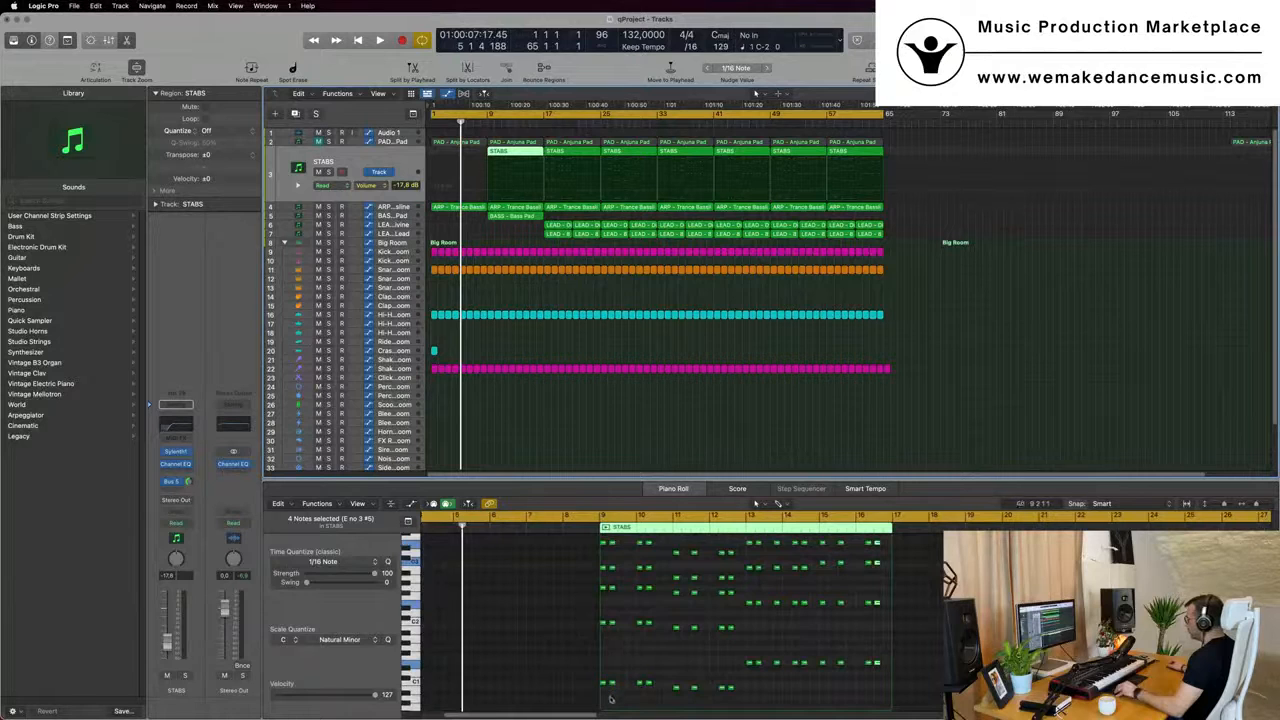
{"action": "left_click_drag", "start_coordinate": [611, 699], "coordinate": [909, 543]}
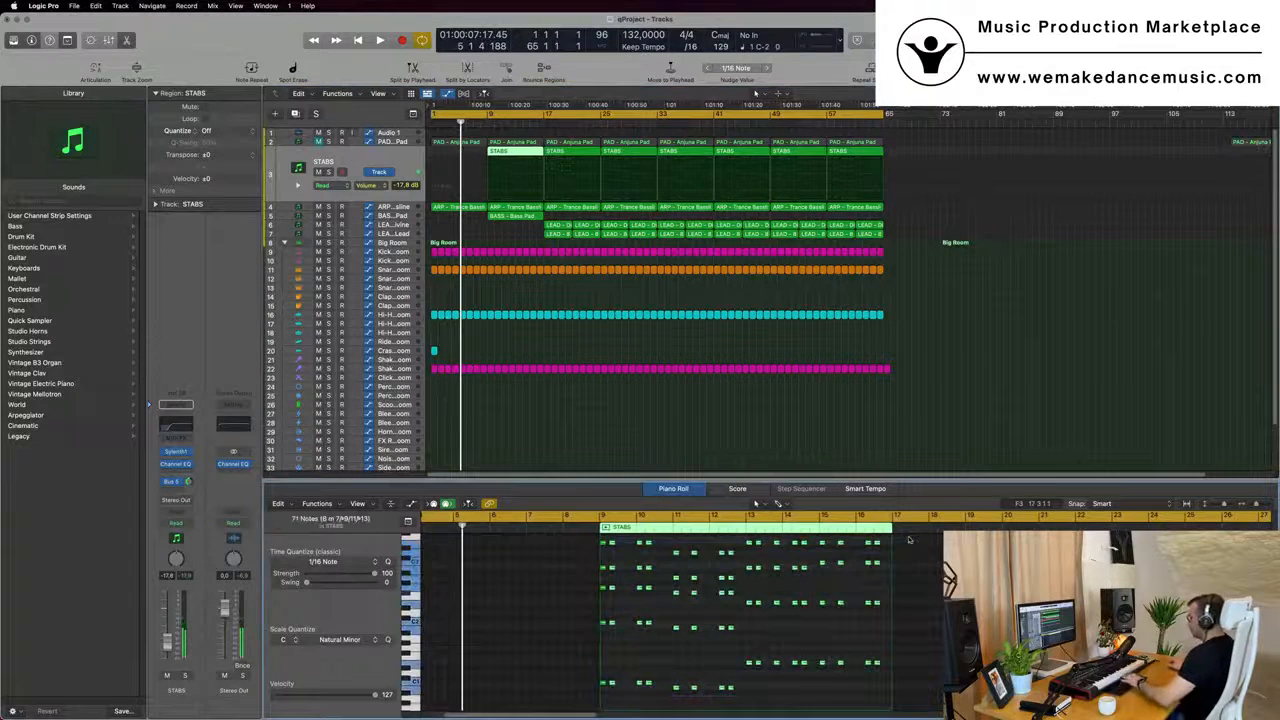
{"action": "key", "text": "Delete"}
Play the arrangement from the start and unmute the PAD - Anjuna Pad track
{"action": "key", "text": "Return"}
{"action": "key", "text": "space"}
{"action": "left_click", "coordinate": [336, 141]}
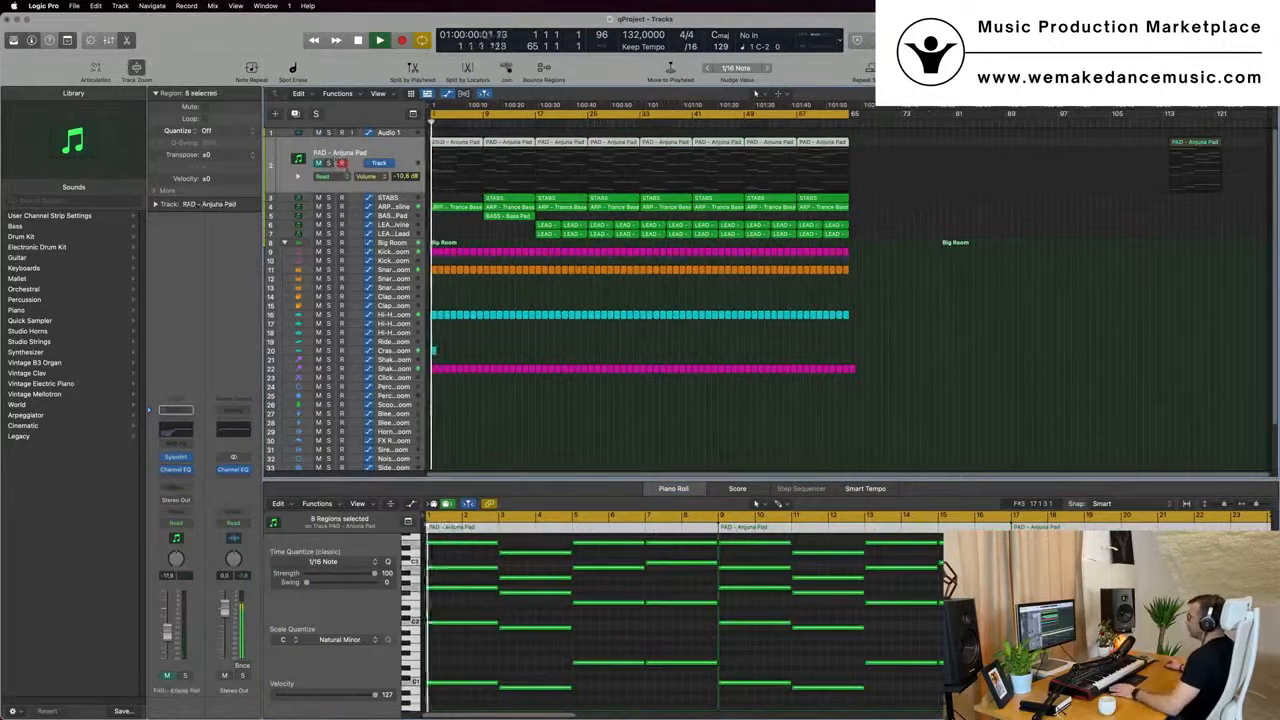
{"action": "key", "text": "space"}
{"action": "key", "text": "space"}
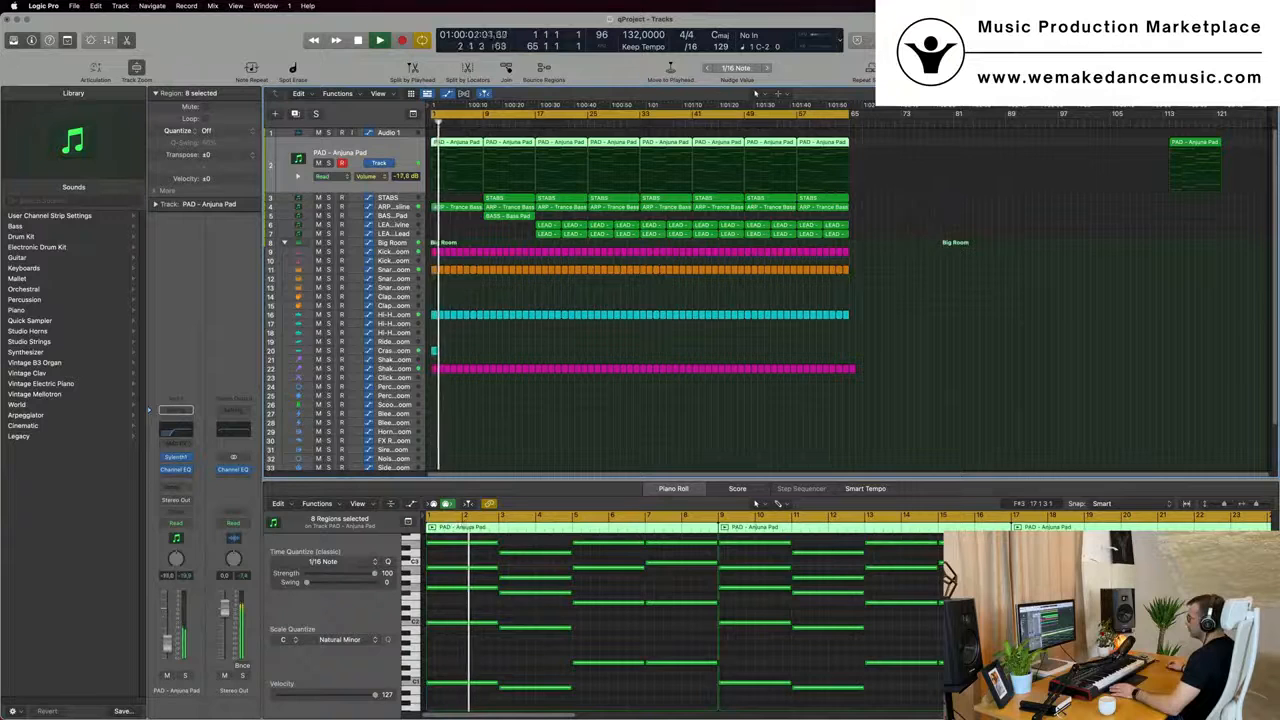
Set the filter cutoff to 3.333 in Sylenth1 on PAD - Anjuna Pad, close the plug-in and replay from the start
{"action": "left_click", "coordinate": [180, 459]}
{"action": "key", "text": "Return"}
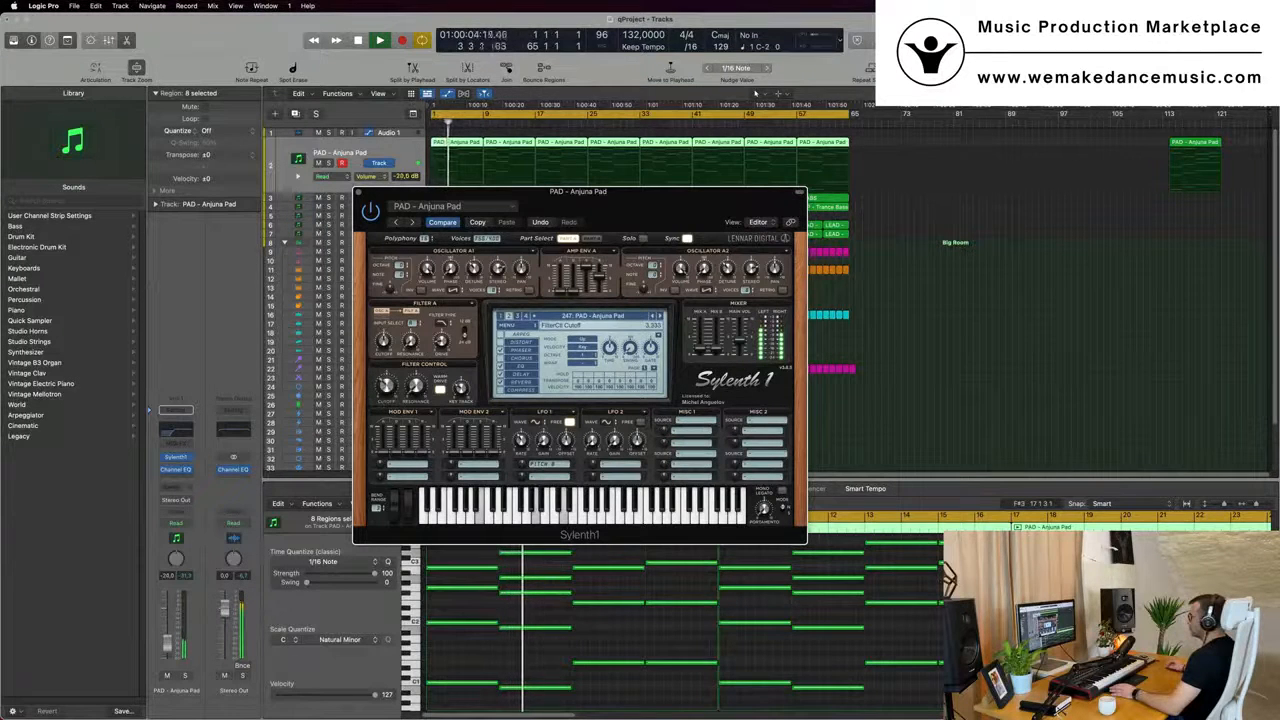
{"action": "left_click_drag", "start_coordinate": [358, 193], "coordinate": [568, 283]}
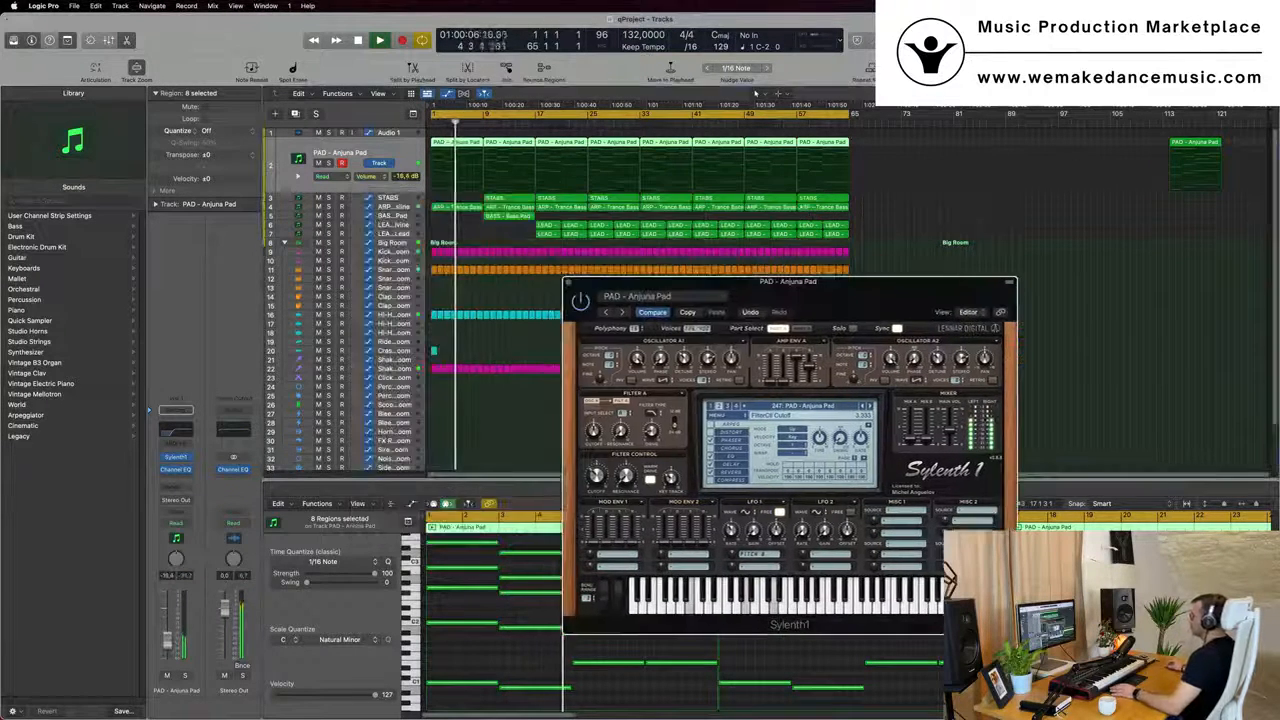
{"action": "left_click", "coordinate": [569, 283]}
{"action": "scroll", "coordinate": [557, 297], "scroll_direction": "up", "scroll_amount": 3}
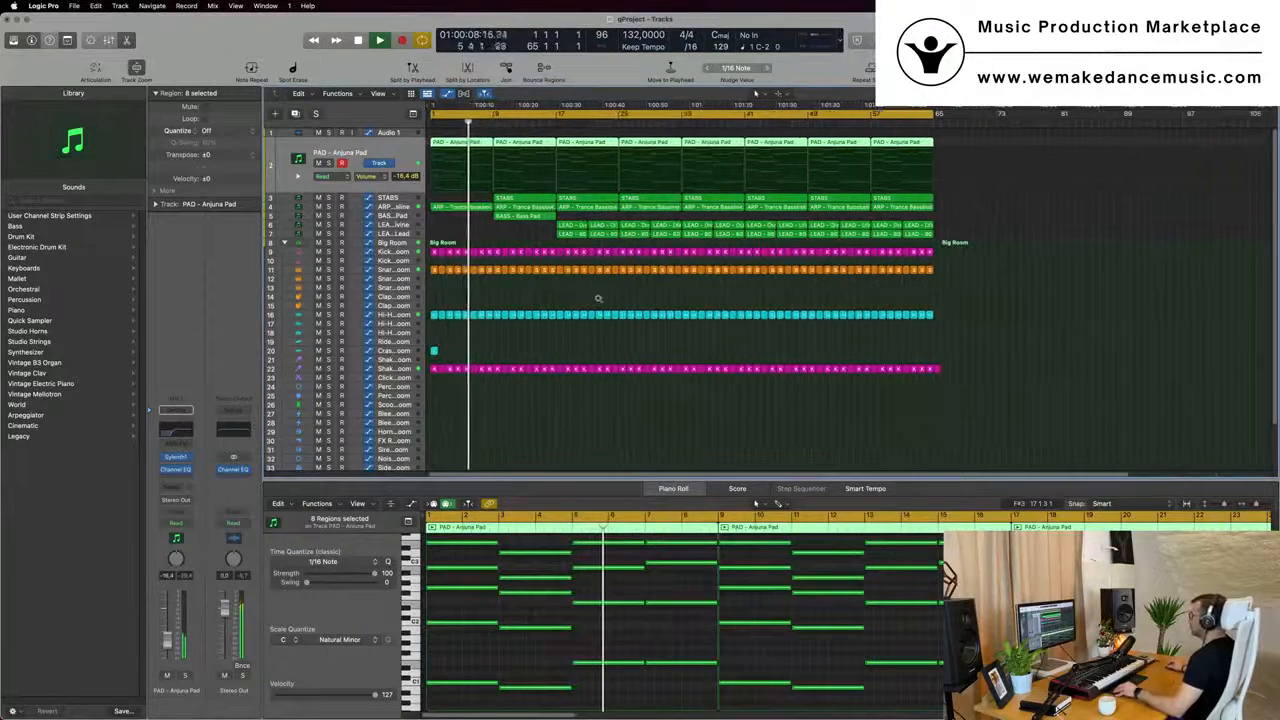
{"action": "scroll", "coordinate": [598, 299], "scroll_direction": "up", "scroll_amount": 4}
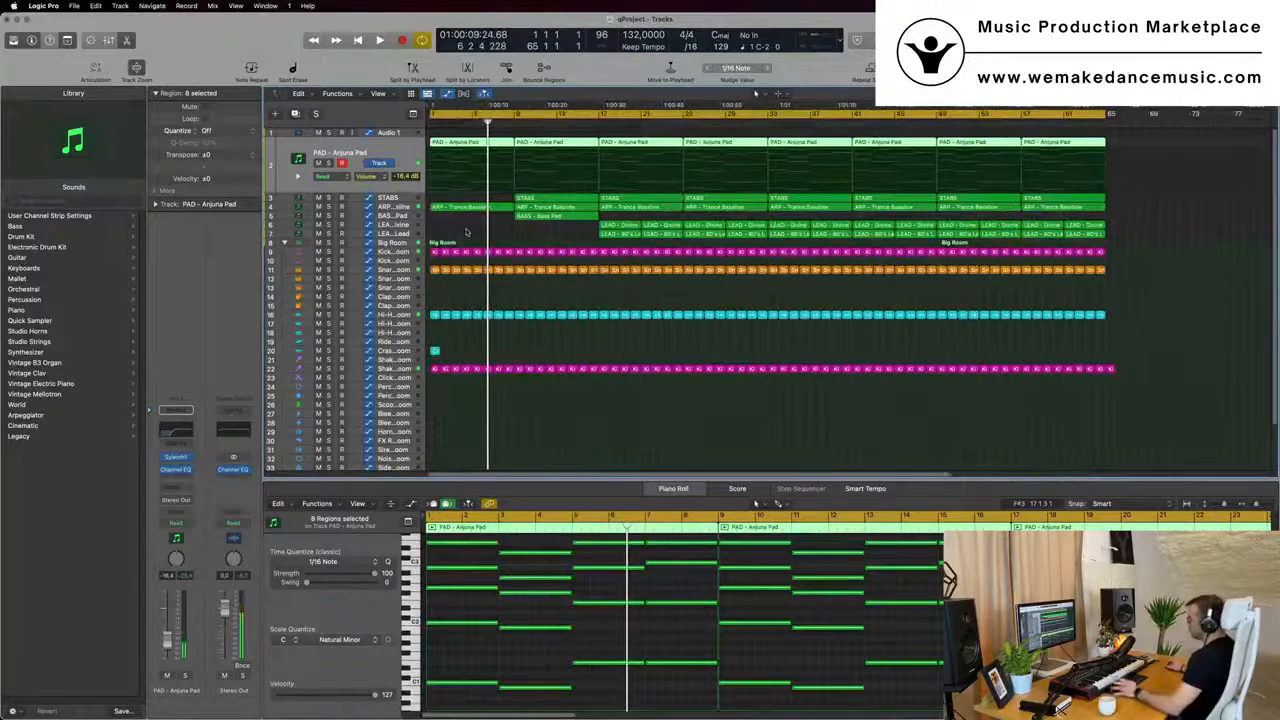
{"action": "key", "text": "Return"}
{"action": "scroll", "coordinate": [480, 230], "scroll_direction": "down", "scroll_amount": 2}
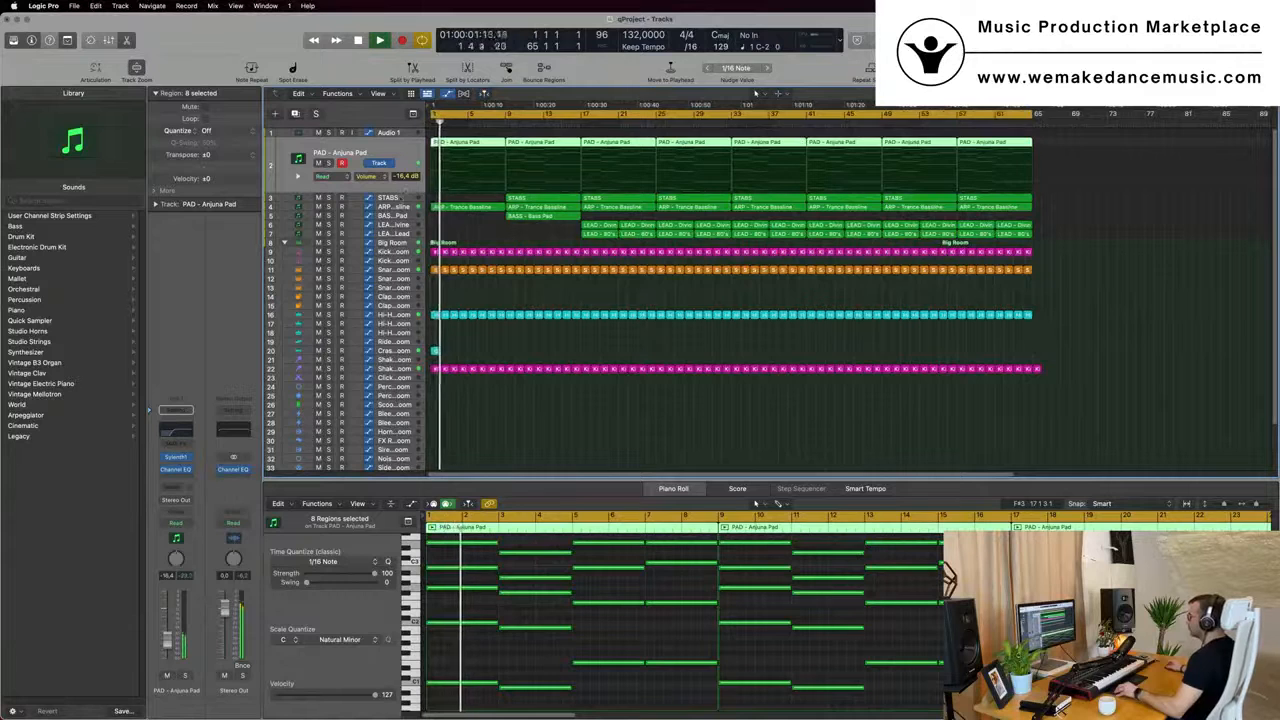
Replace the STABS region at bar 17 with a copy of the single-chord region from bar 9
{"action": "left_click", "coordinate": [536, 198]}
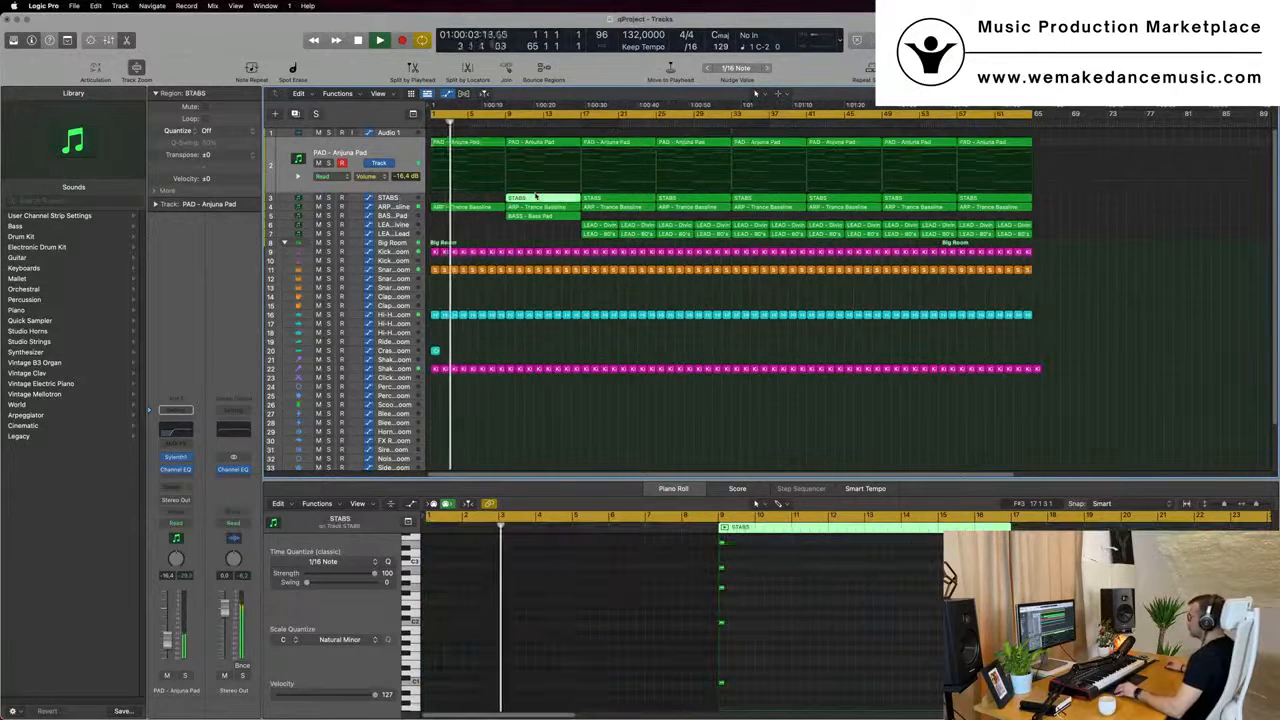
{"action": "scroll", "coordinate": [560, 197], "scroll_direction": "down", "scroll_amount": 1}
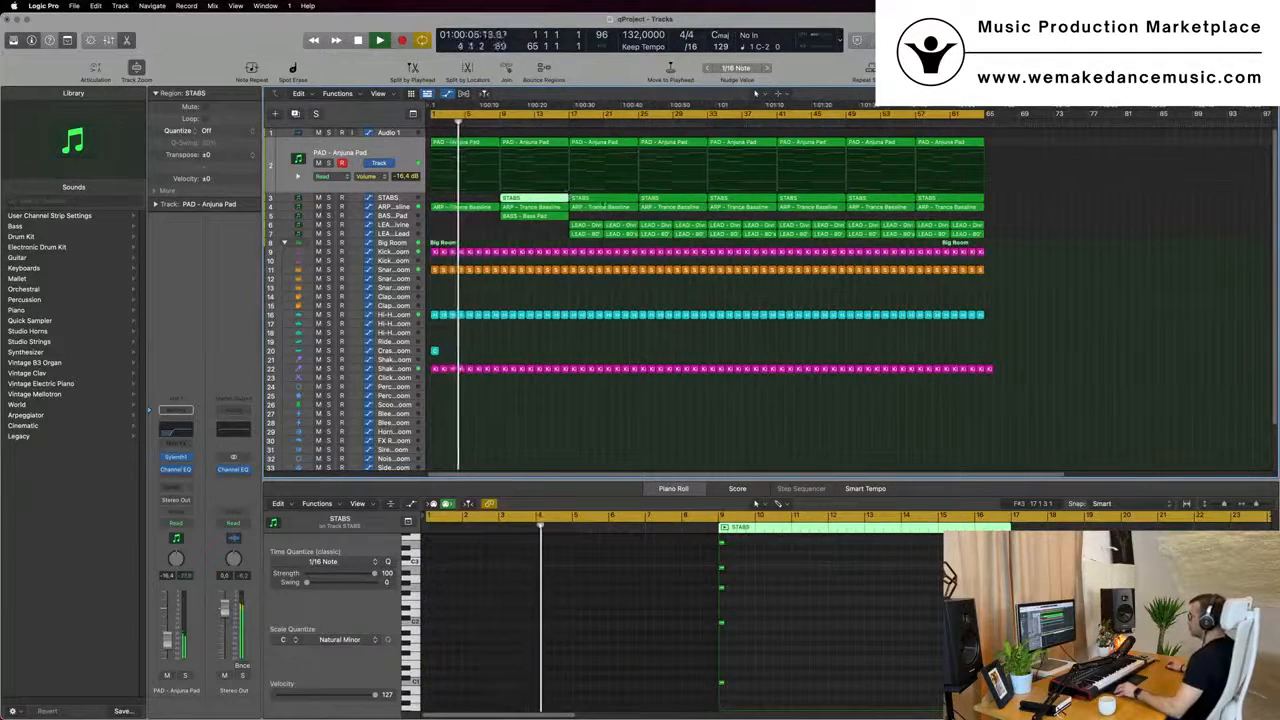
{"action": "left_click", "coordinate": [603, 200]}
{"action": "key", "text": "Delete"}
{"action": "left_click_drag", "start_coordinate": [548, 200], "coordinate": [604, 205]}
Copy the Crash - Big Room region from bar 1 to bar 9
{"action": "left_click", "coordinate": [435, 352]}
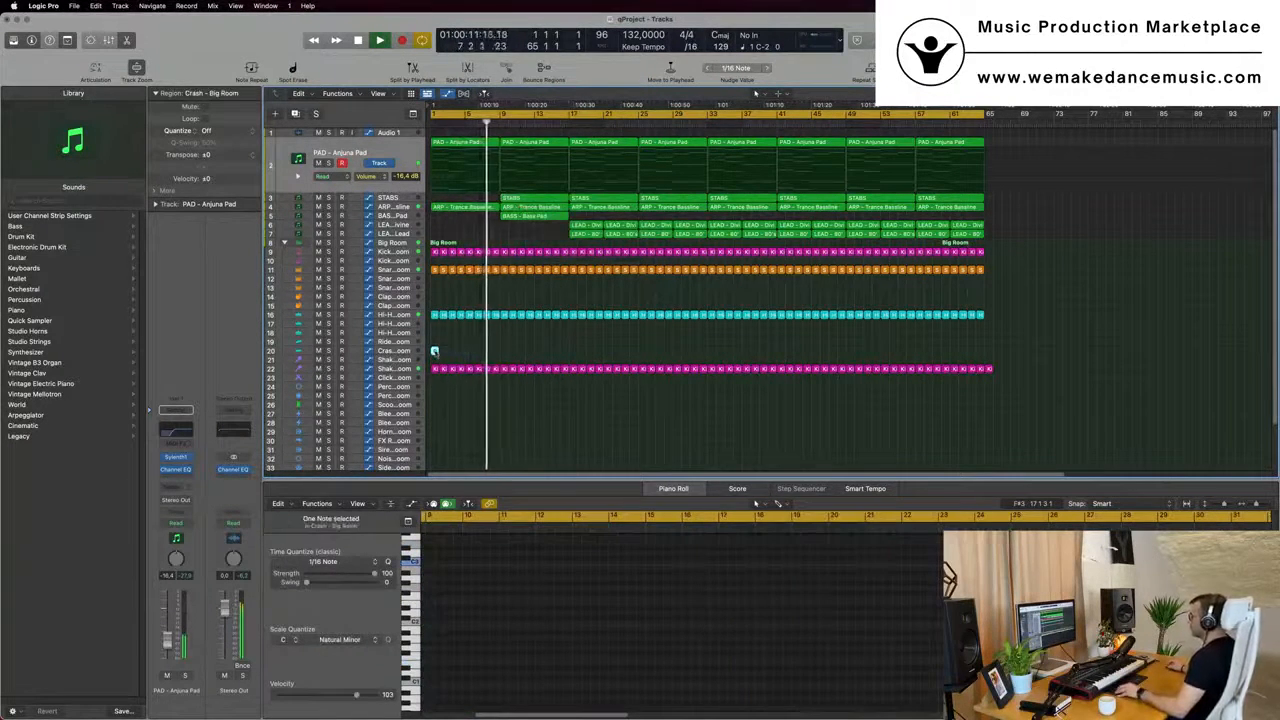
{"action": "left_click_drag", "start_coordinate": [435, 352], "coordinate": [504, 353]}
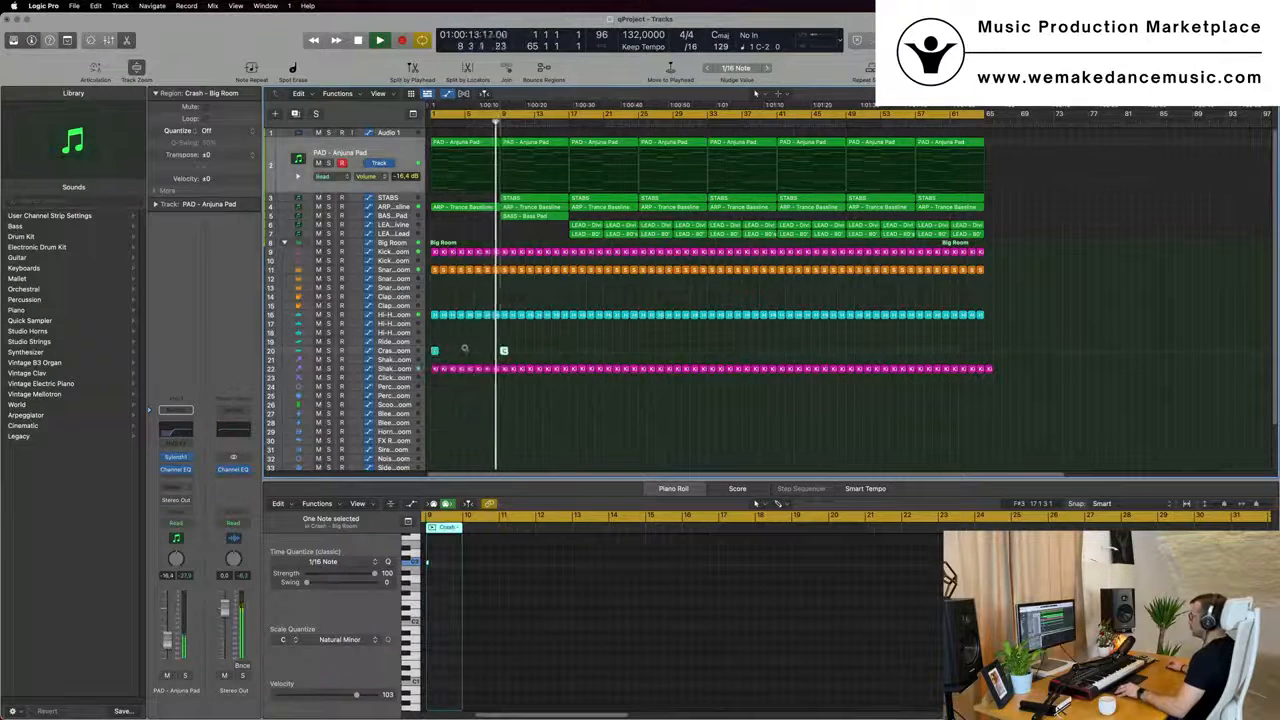
{"action": "scroll", "coordinate": [488, 338], "scroll_direction": "down", "scroll_amount": 2}
{"action": "scroll", "coordinate": [395, 218], "scroll_direction": "down", "scroll_amount": 2}
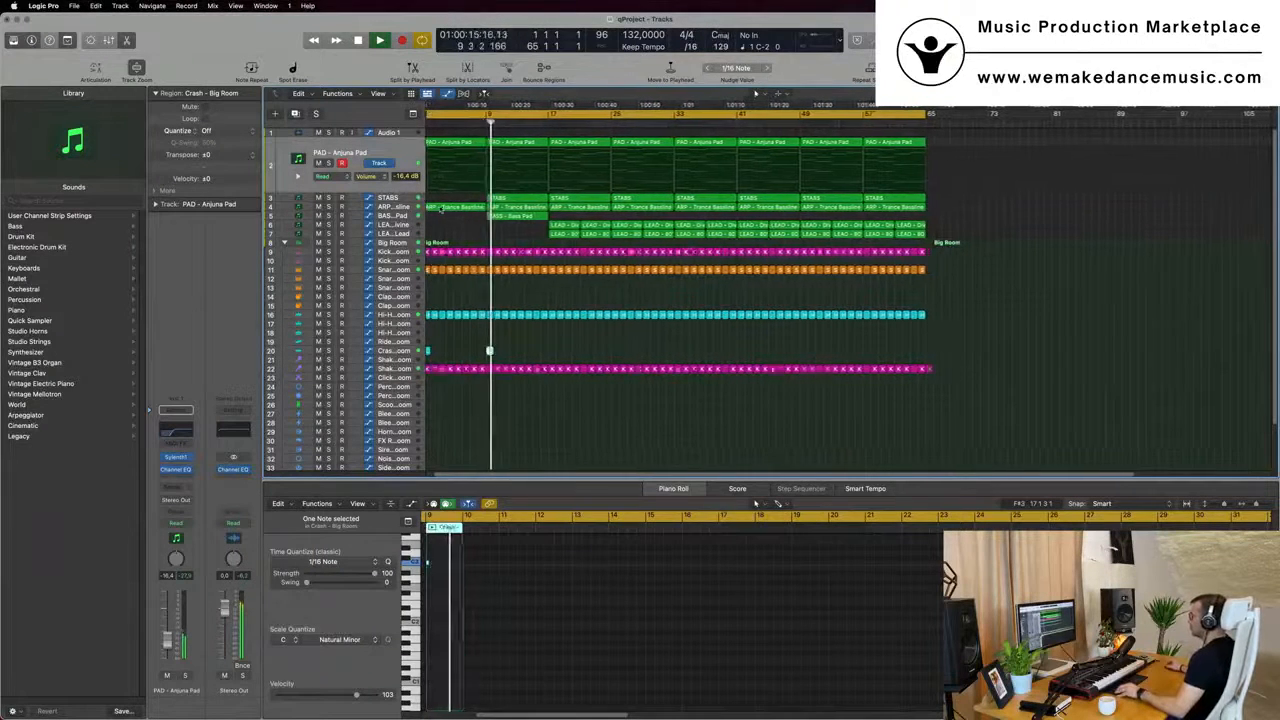
Delete the regions between bars 17 and 33 on both LEAD tracks
{"action": "left_click", "coordinate": [395, 218]}
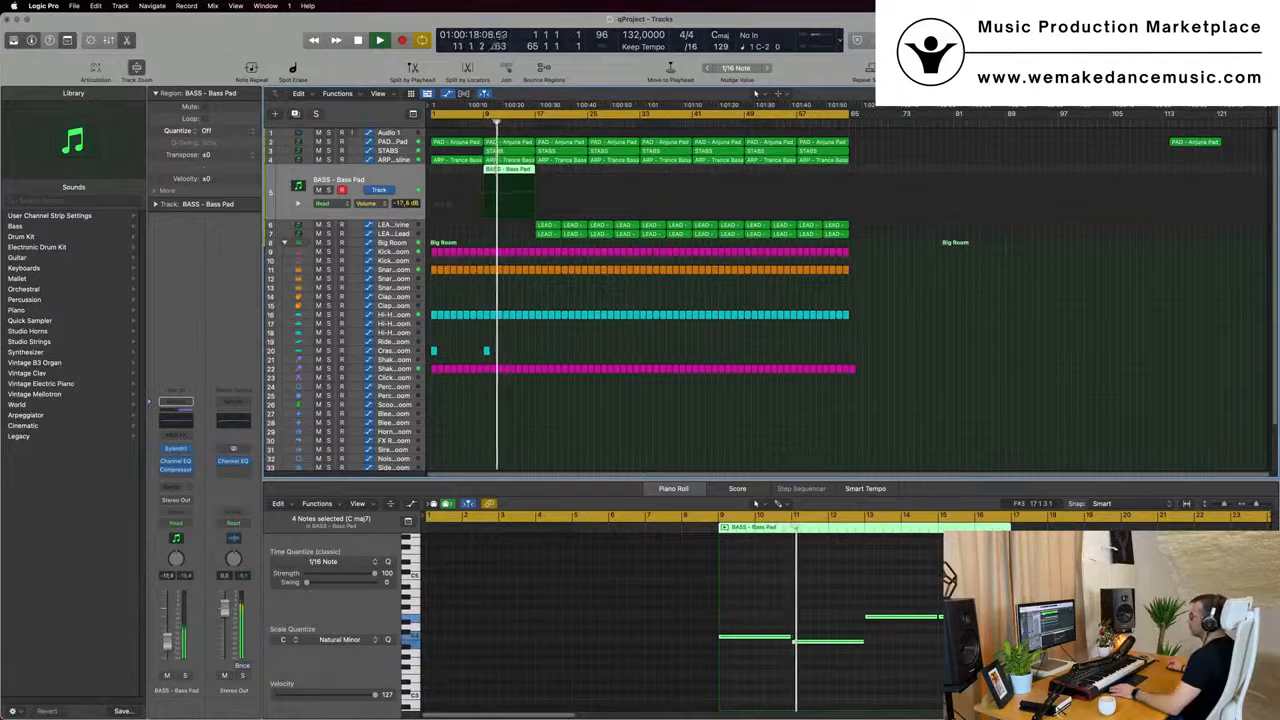
{"action": "key", "text": "super+Right"}
{"action": "key", "text": "super+Right"}
{"action": "key", "text": "super+Right"}
{"action": "key", "text": "super+Left"}
{"action": "key", "text": "super+Left"}
{"action": "key", "text": "super+Left"}
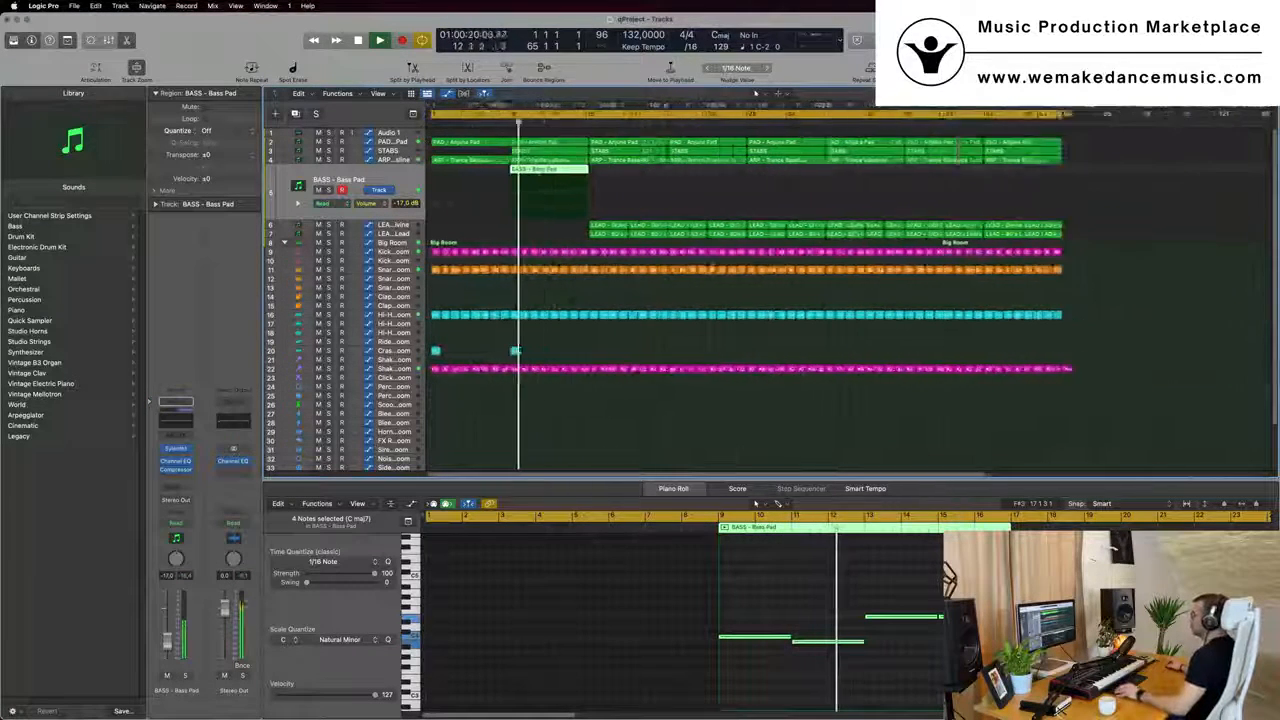
{"action": "left_click_drag", "start_coordinate": [530, 226], "coordinate": [628, 235]}
{"action": "key", "text": "Delete"}
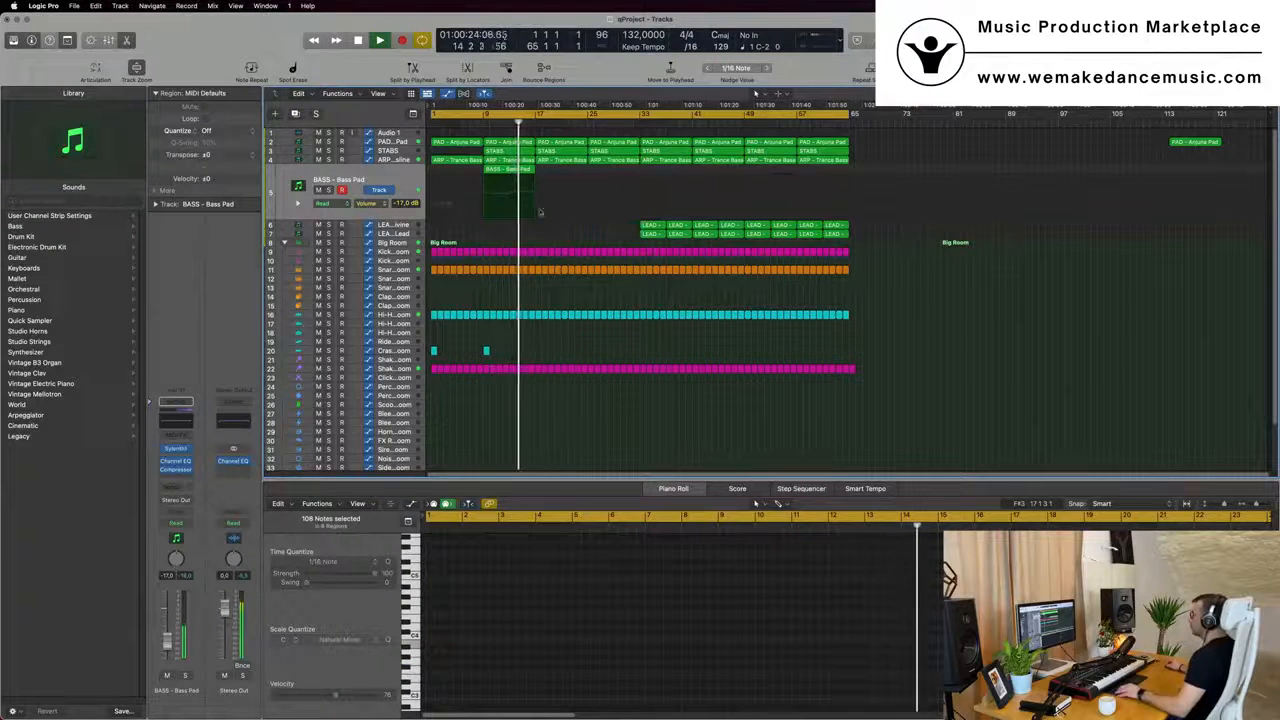
Replace the pad, stabs and bassline regions at bar 17 with copies of bar 9's pad, stabs, bassline and bass pad regions
{"action": "left_click", "coordinate": [567, 160]}
{"action": "left_click", "coordinate": [566, 153], "text": "shift"}
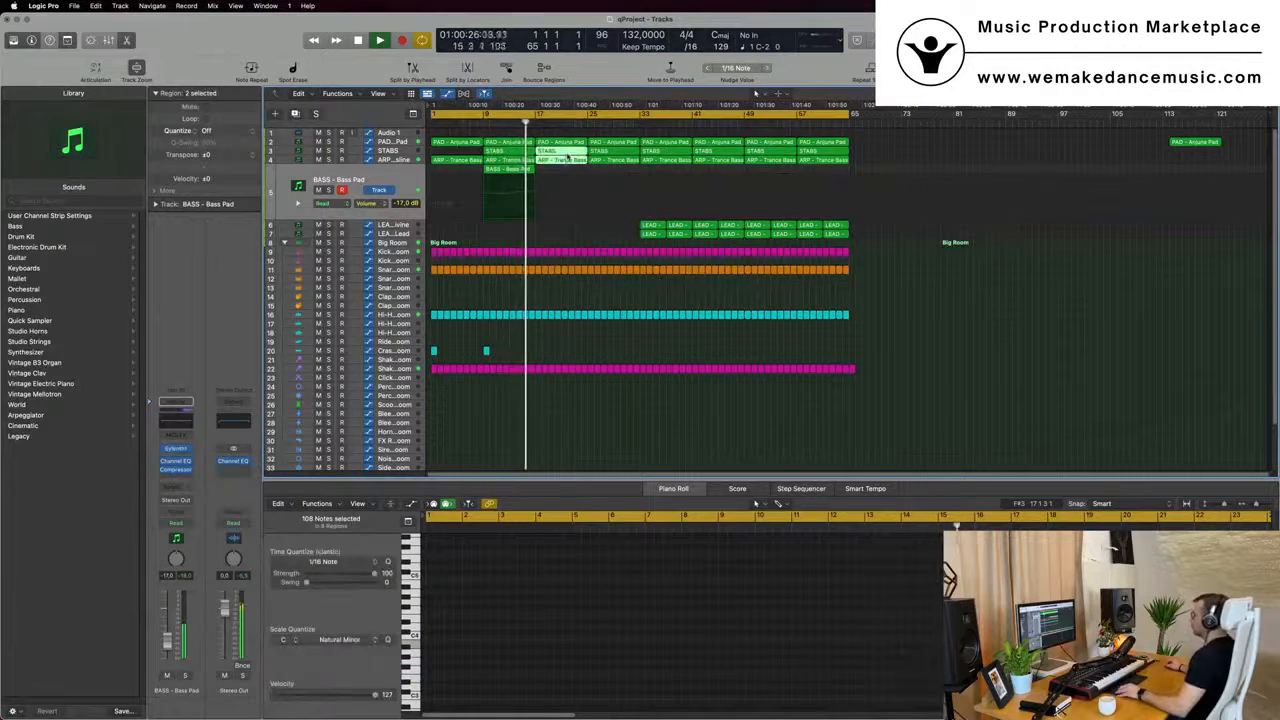
{"action": "left_click", "coordinate": [567, 143], "text": "shift"}
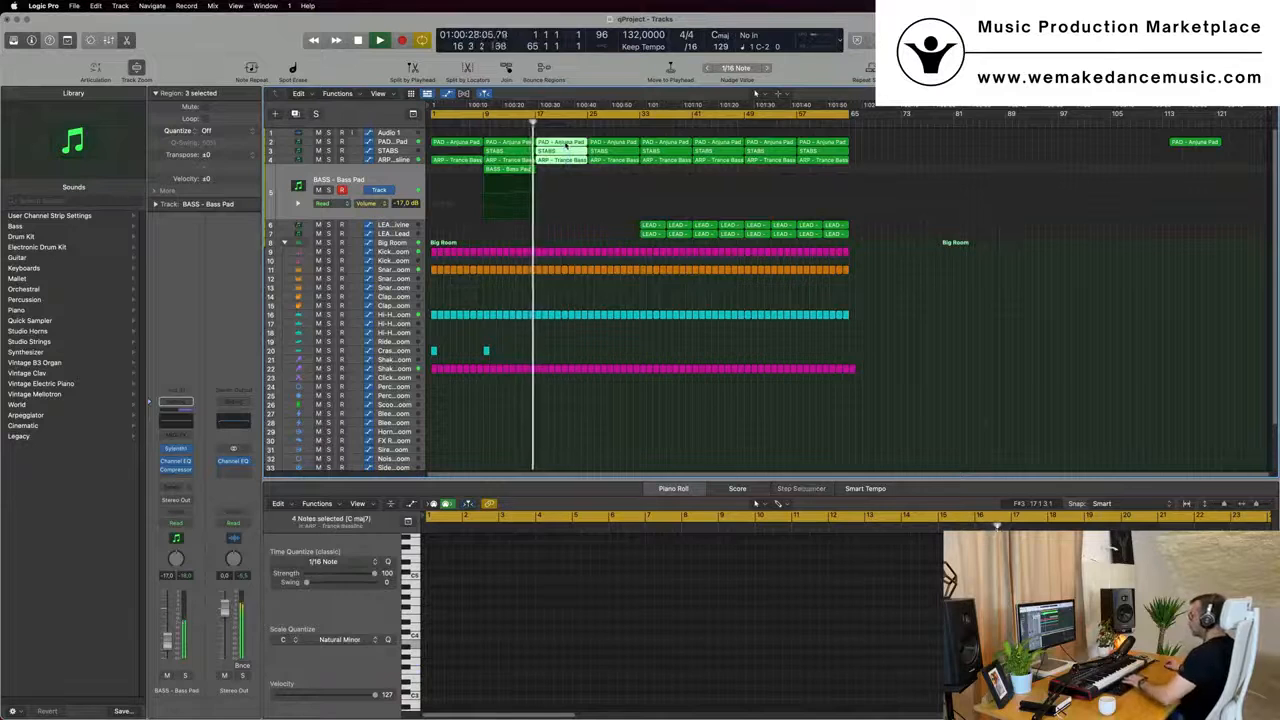
{"action": "key", "text": "Delete"}
{"action": "left_click_drag", "start_coordinate": [550, 128], "coordinate": [506, 214]}
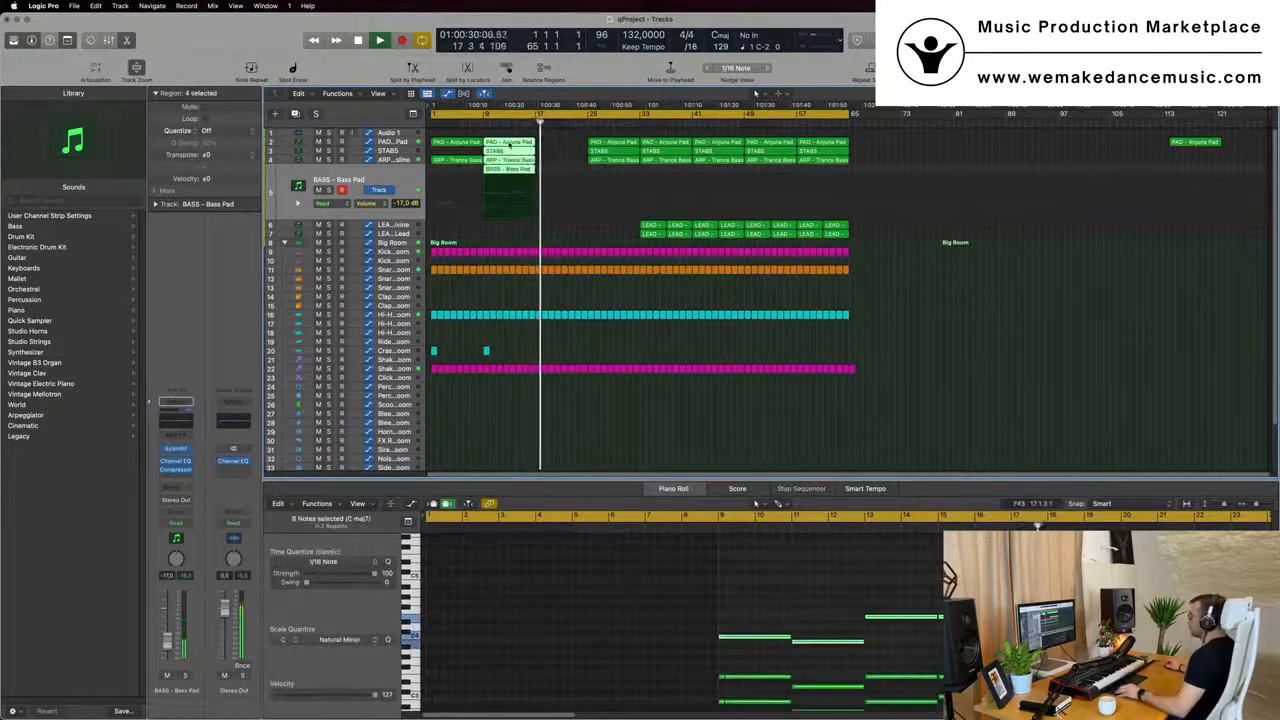
{"action": "left_click_drag", "start_coordinate": [509, 143], "coordinate": [561, 146]}
{"action": "key", "text": "Return"}
Open Sylenth1 on PAD - Anjuna Pad, set the track's automation mode to Touch, nudge the filter cutoff, and close the plug-in
{"action": "left_click", "coordinate": [385, 143]}
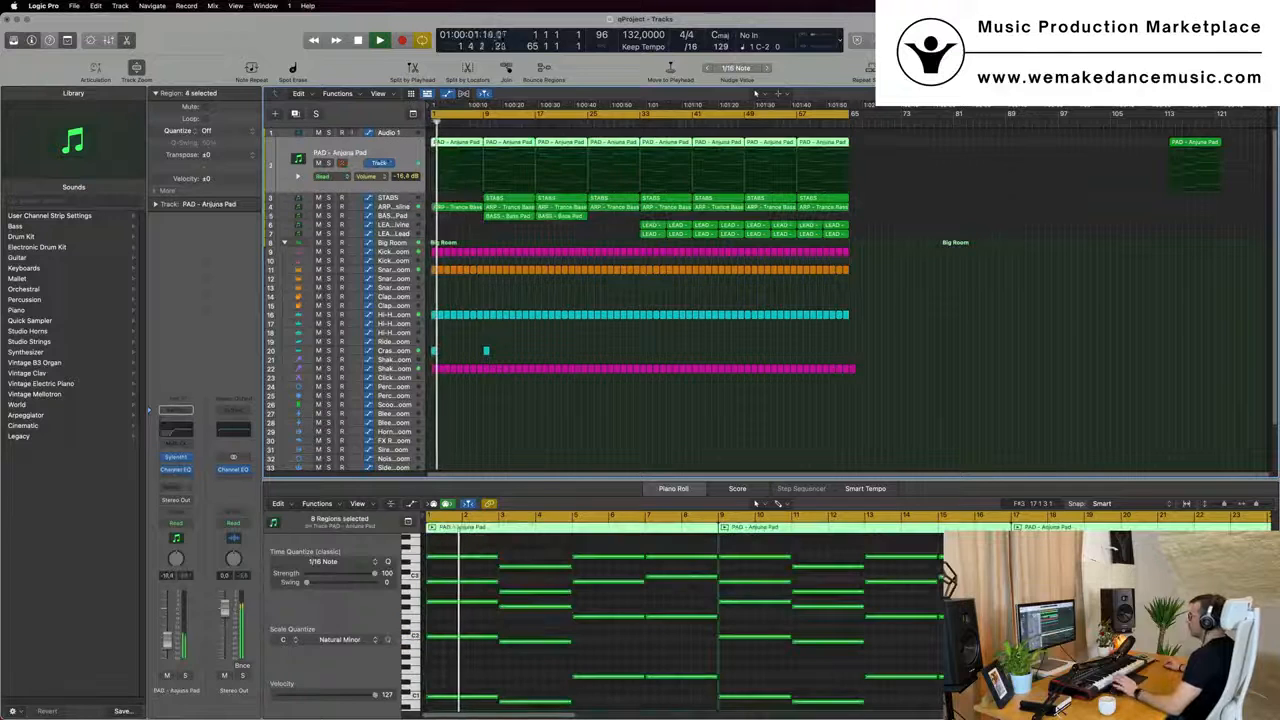
{"action": "left_click", "coordinate": [175, 458]}
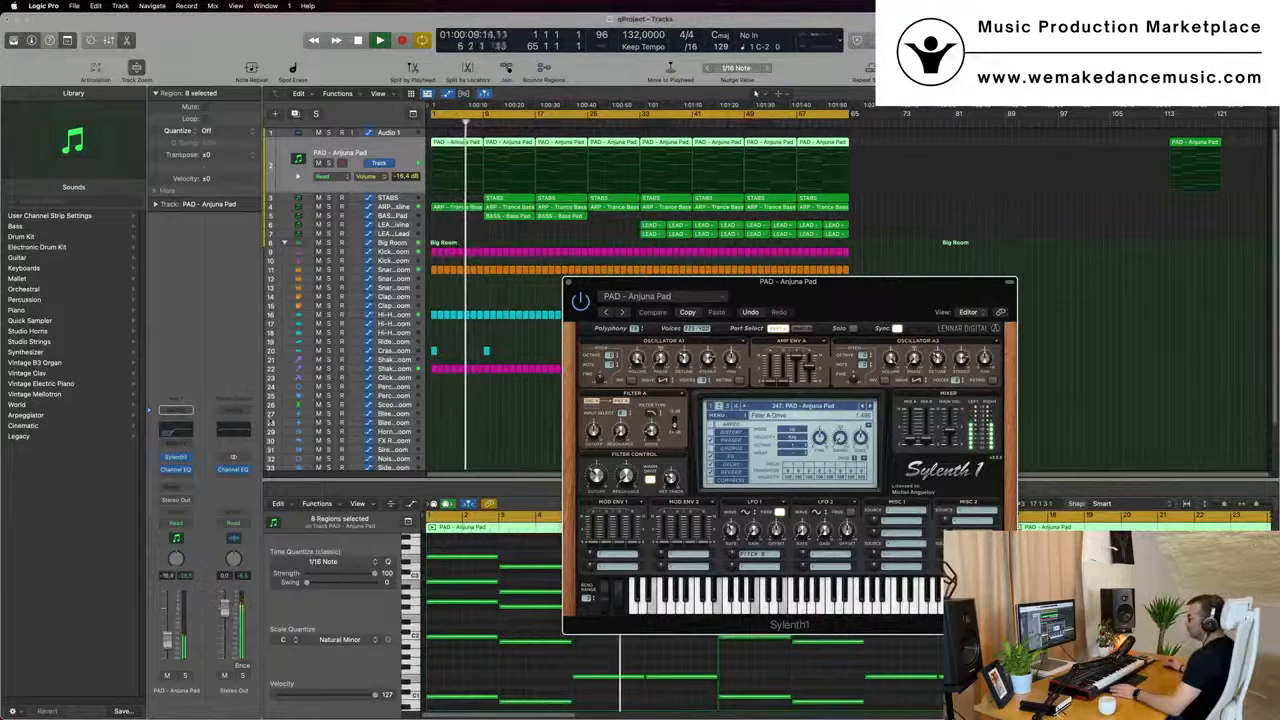
{"action": "left_click", "coordinate": [177, 523]}
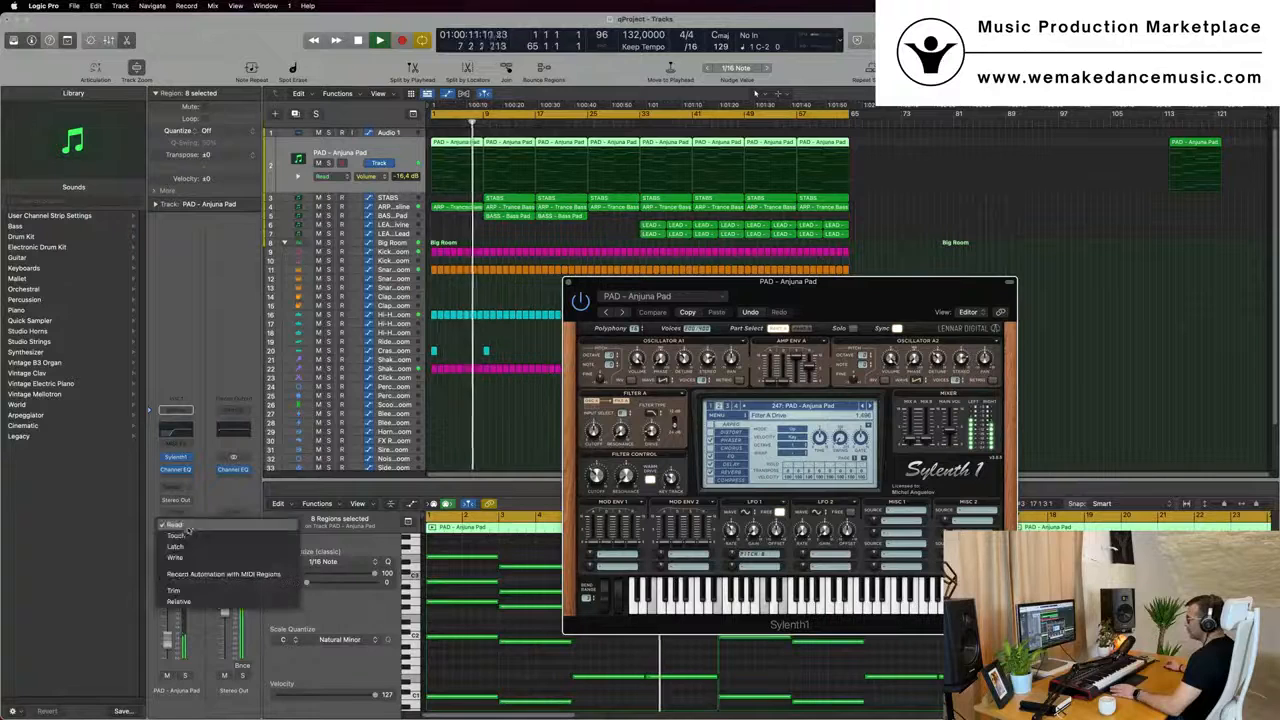
{"action": "left_click", "coordinate": [179, 536]}
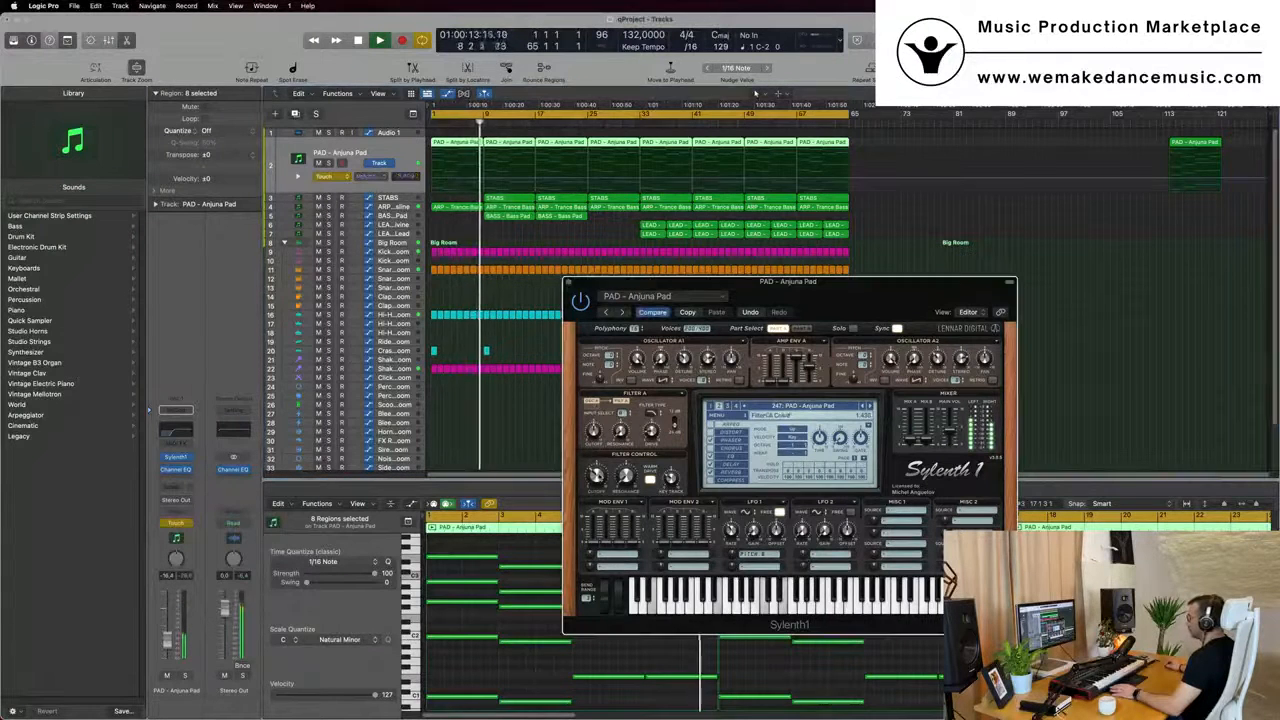
{"action": "left_click", "coordinate": [569, 281]}
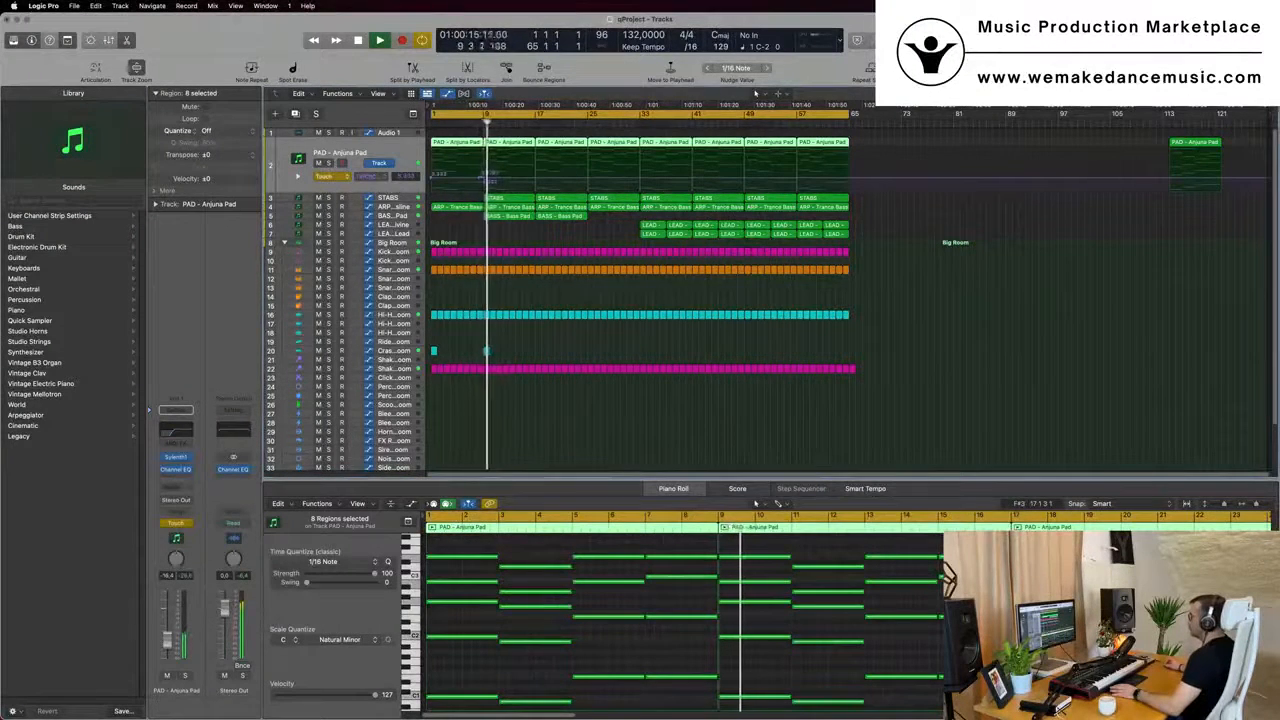
Set PAD - Anjuna Pad to Read and draw FilterCtl Cutoff ramps from bar 9 to 17 and bar 17 up to 4.837 before bar 25
{"action": "left_click", "coordinate": [437, 177]}
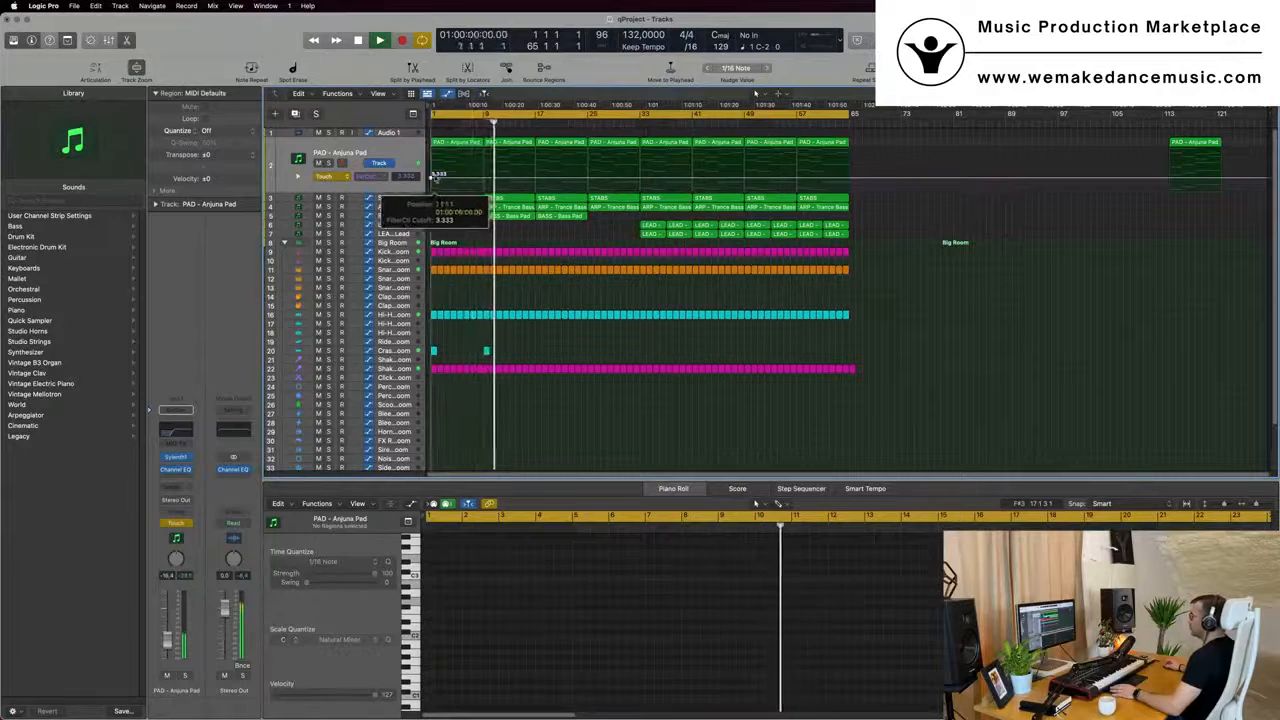
{"action": "left_click", "coordinate": [333, 176]}
{"action": "left_click", "coordinate": [403, 168]}
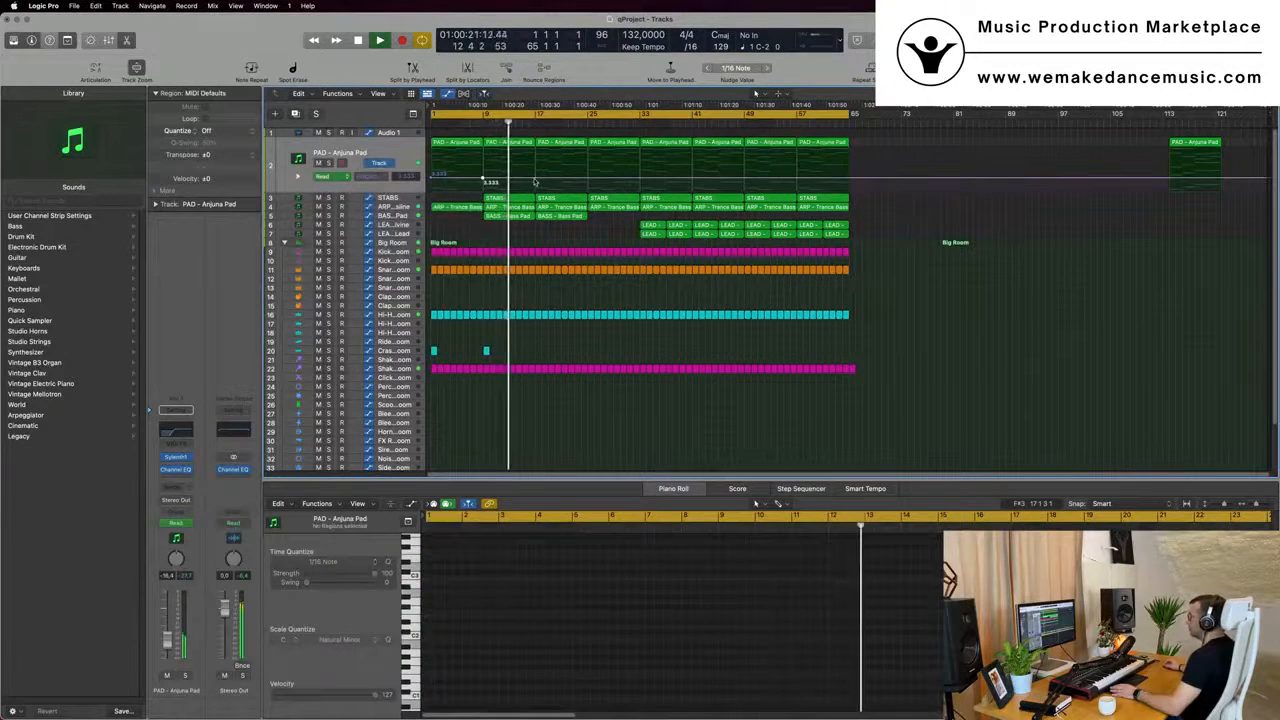
{"action": "left_click", "coordinate": [536, 171]}
{"action": "left_click_drag", "start_coordinate": [534, 175], "coordinate": [592, 168]}
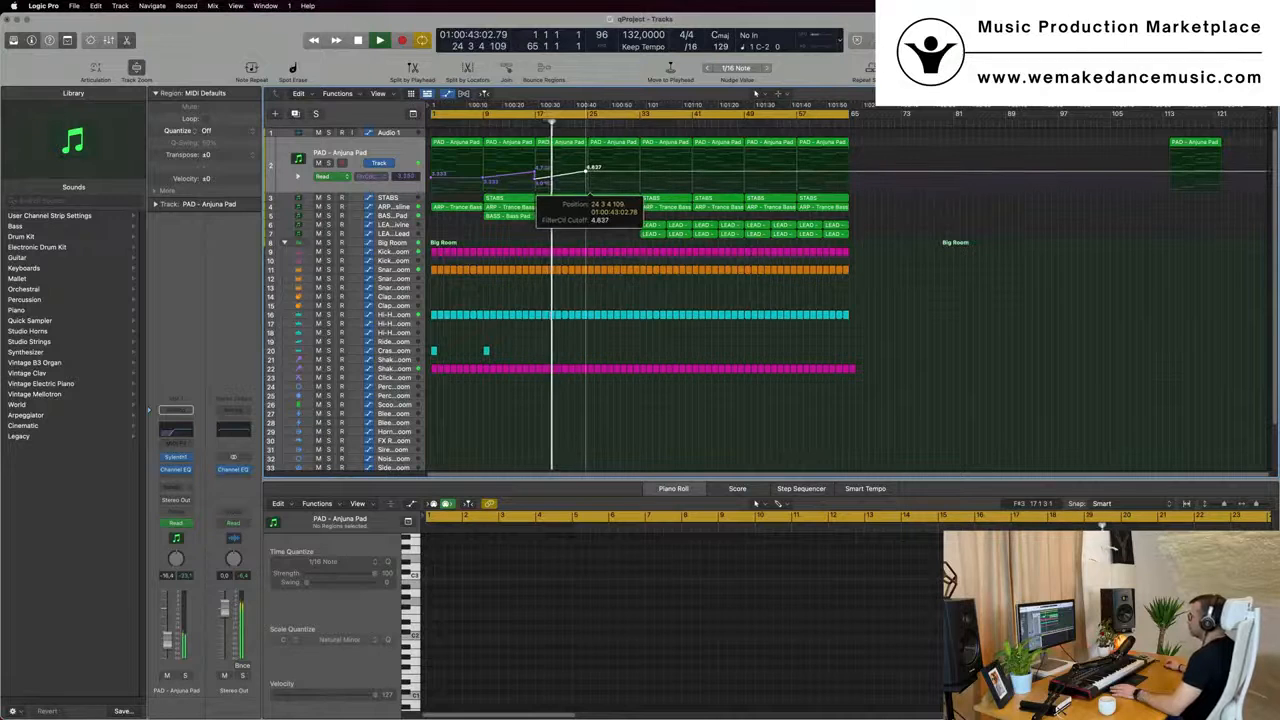
Copy the two Crash - Big Room regions to bars 17 and 25
{"action": "mouse_move", "coordinate": [515, 352]}
{"action": "left_mouse_down"}
{"action": "mouse_move", "coordinate": [428, 350]}
{"action": "mouse_move", "coordinate": [538, 355]}
{"action": "left_mouse_up"}
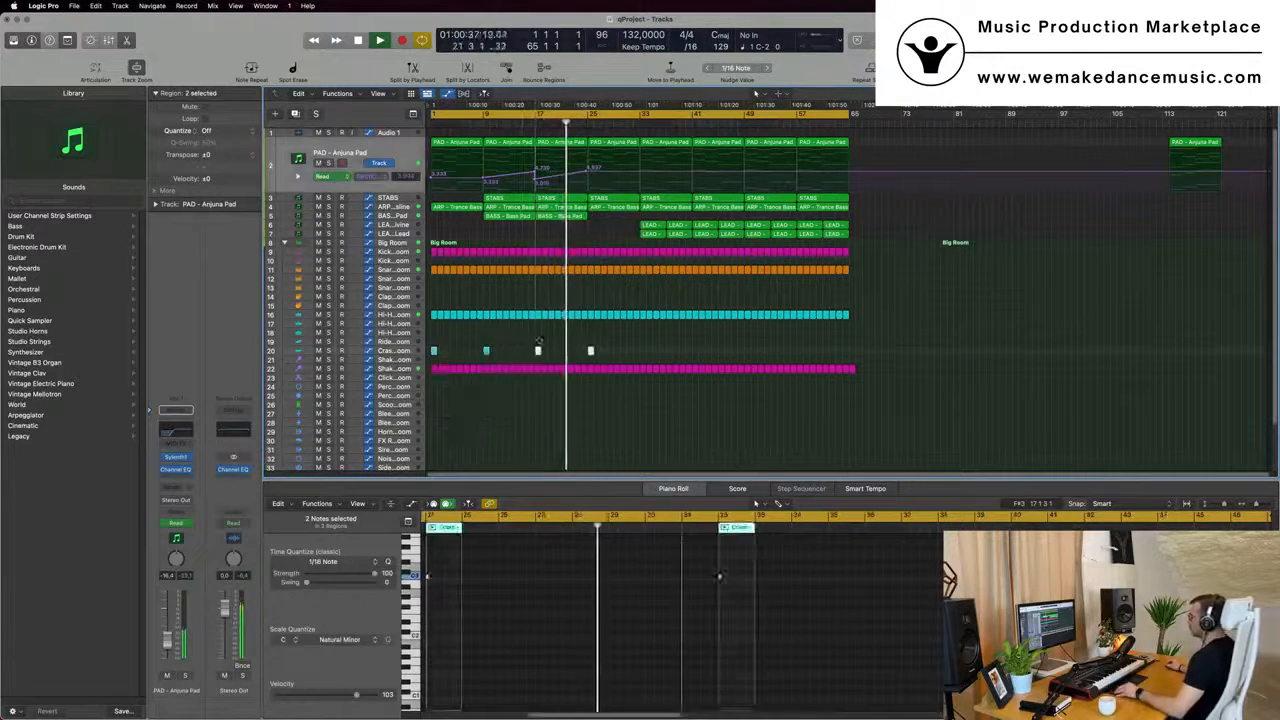
{"action": "scroll", "coordinate": [581, 297], "scroll_direction": "up", "scroll_amount": 1}
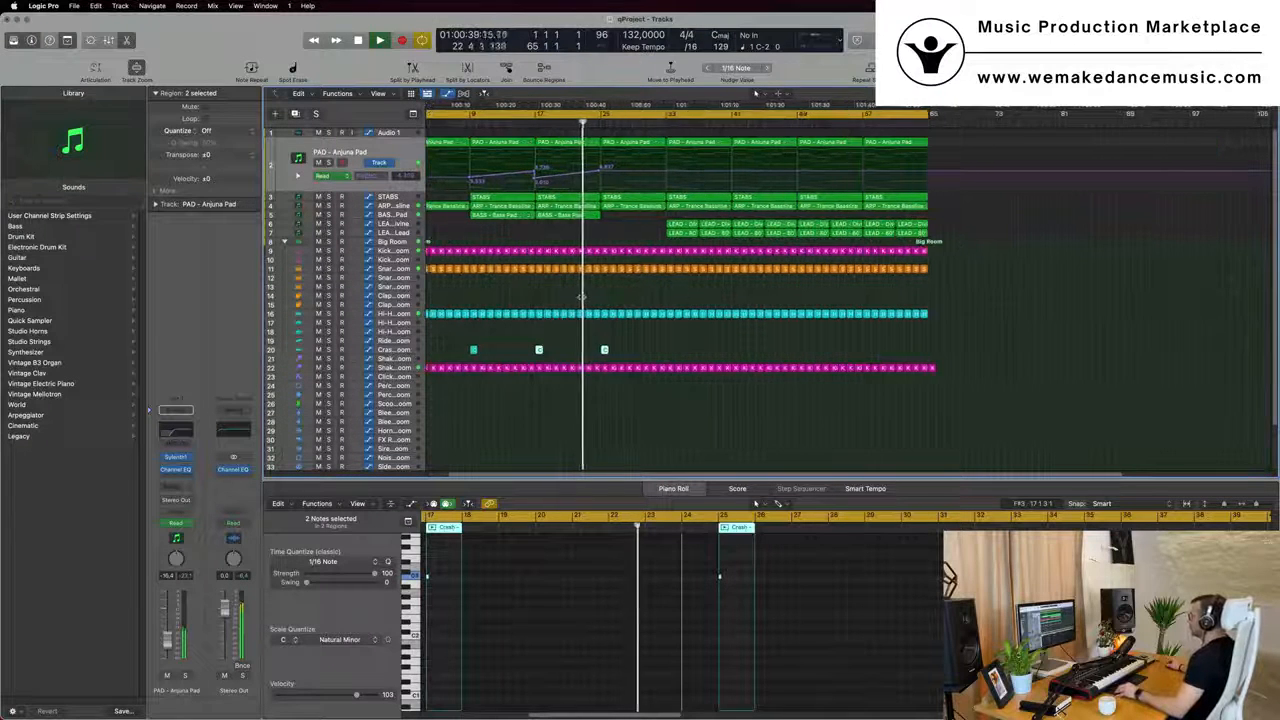
{"action": "scroll", "coordinate": [581, 297], "scroll_direction": "up", "scroll_amount": 1}
{"action": "scroll", "coordinate": [581, 297], "scroll_direction": "down", "scroll_amount": 2}
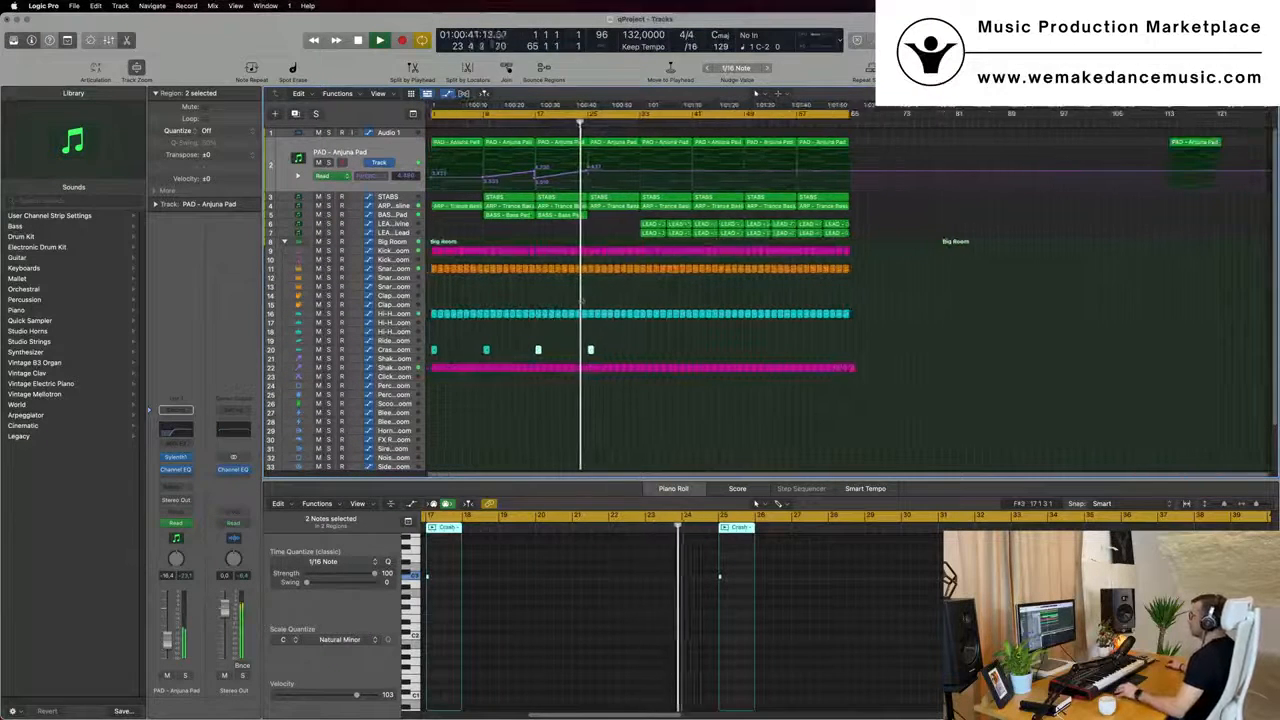